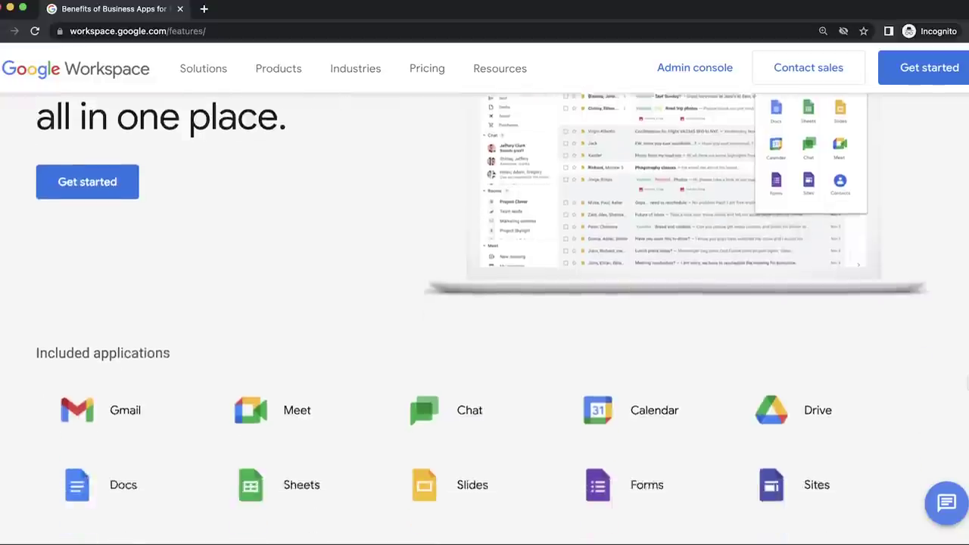
scroll(484, 302, down, 5)
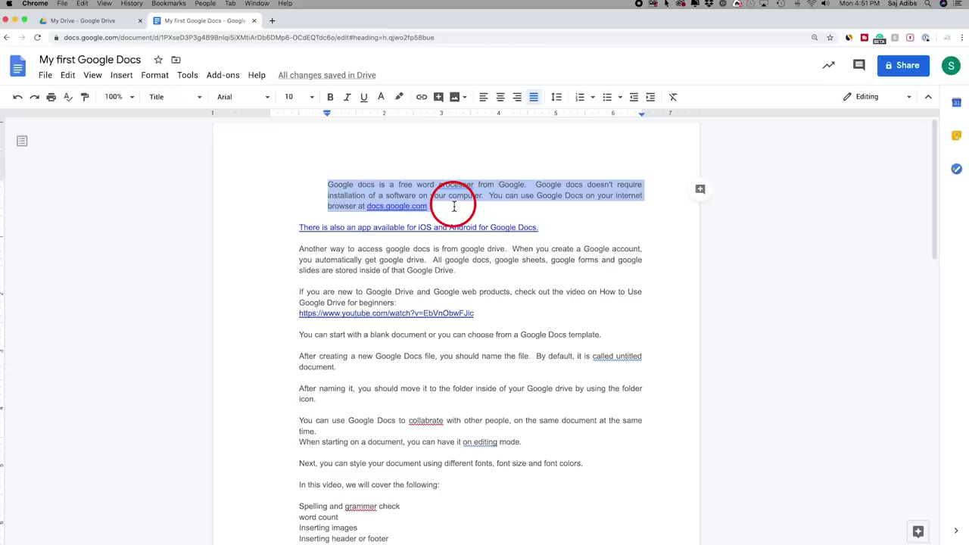
Remove the extra left indent from the opening paragraph of the document and deselect the text
key(super+bracketleft)
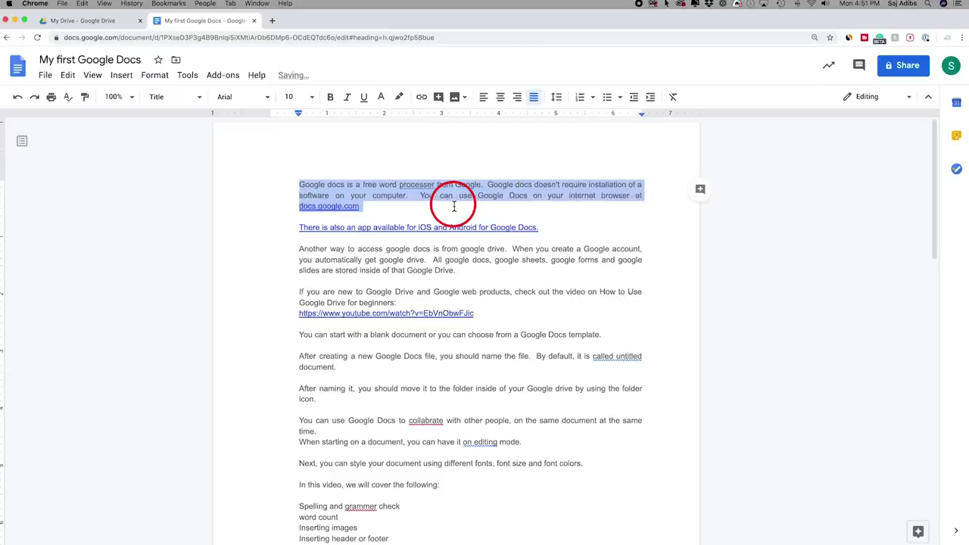
click(379, 207)
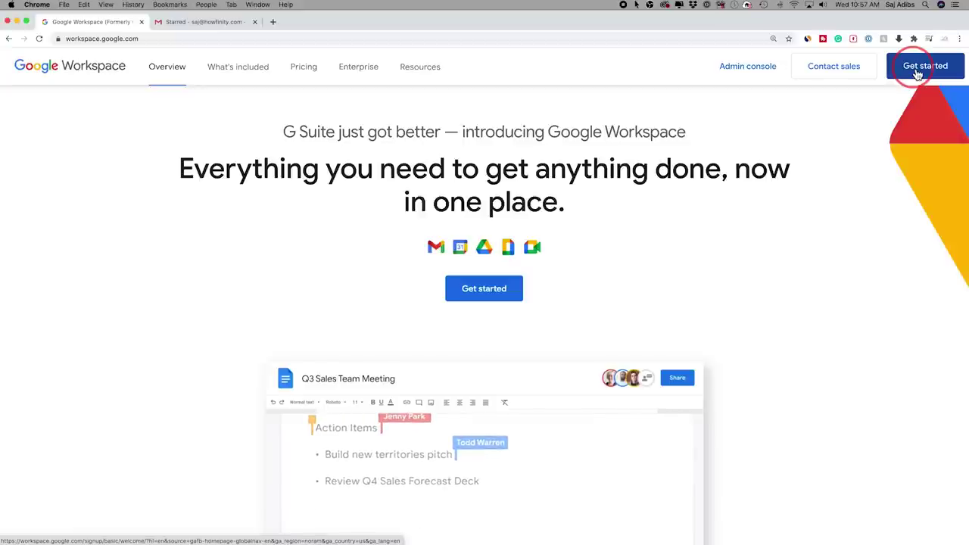
Open the Google Workspace pricing page and compare the plans, highlighting the Business Standard storage and video meeting features
click(301, 73)
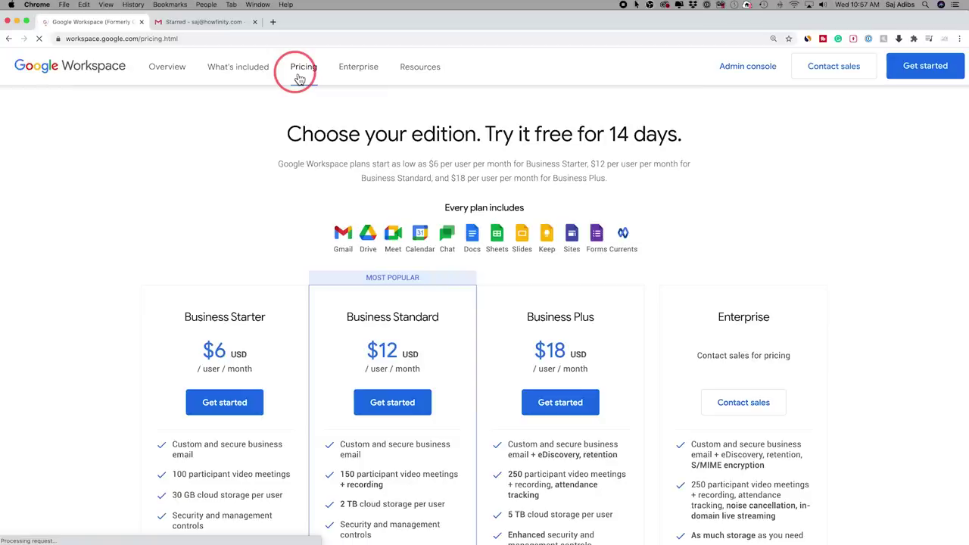
scroll(105, 220, down, 2)
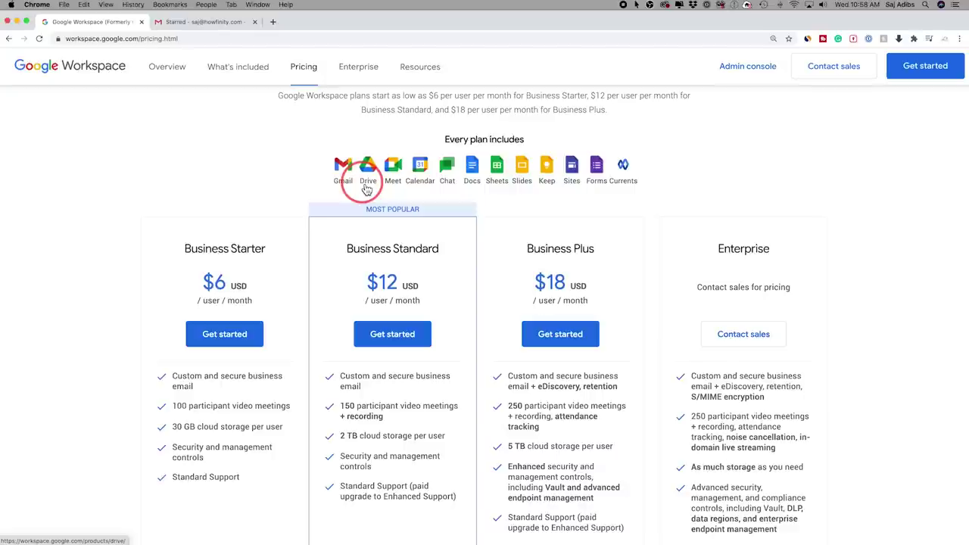
scroll(366, 190, down, 1)
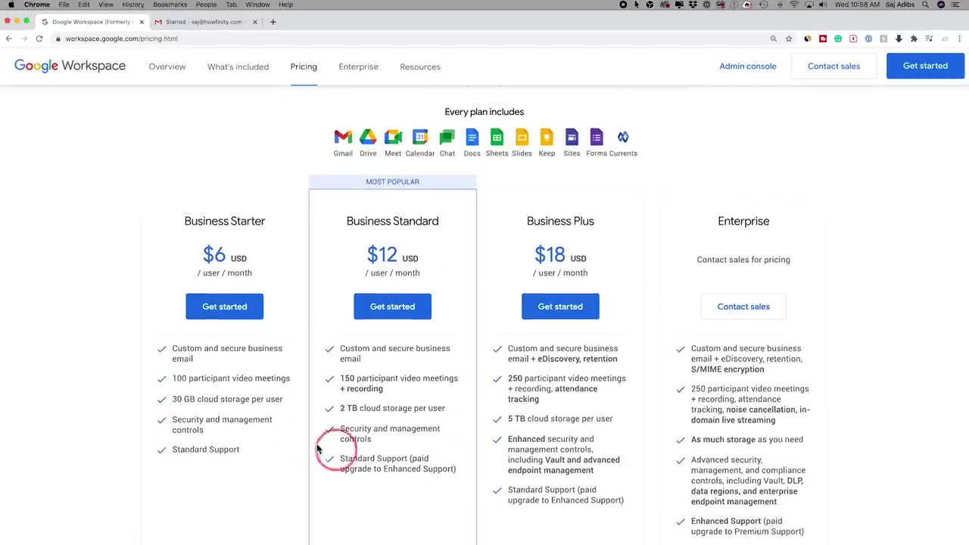
drag(342, 411, 427, 411)
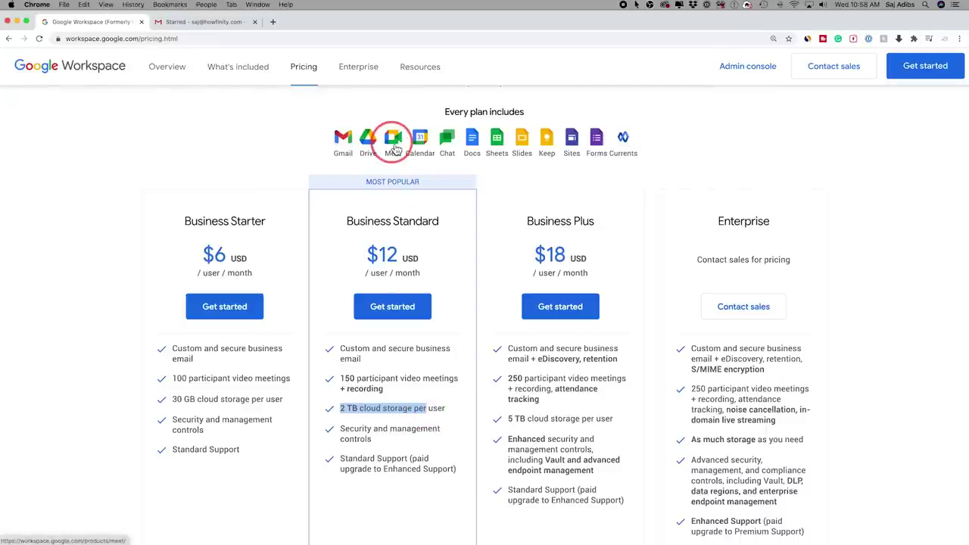
drag(340, 379, 367, 393)
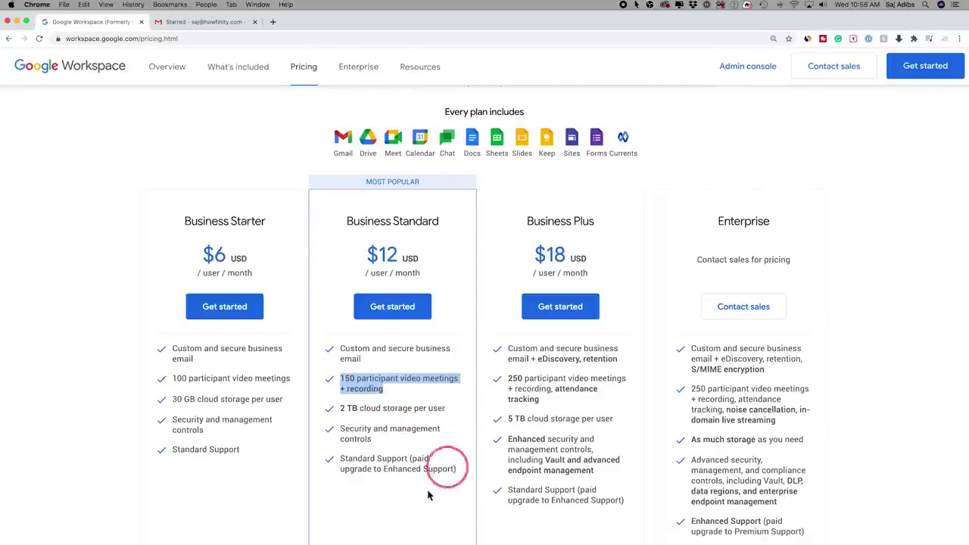
scroll(569, 428, up, 3)
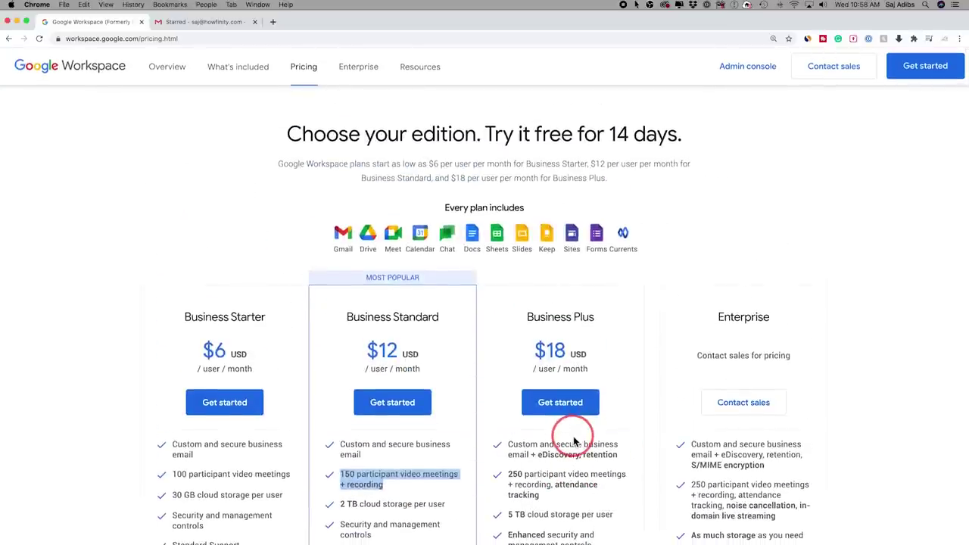
scroll(573, 442, down, 2)
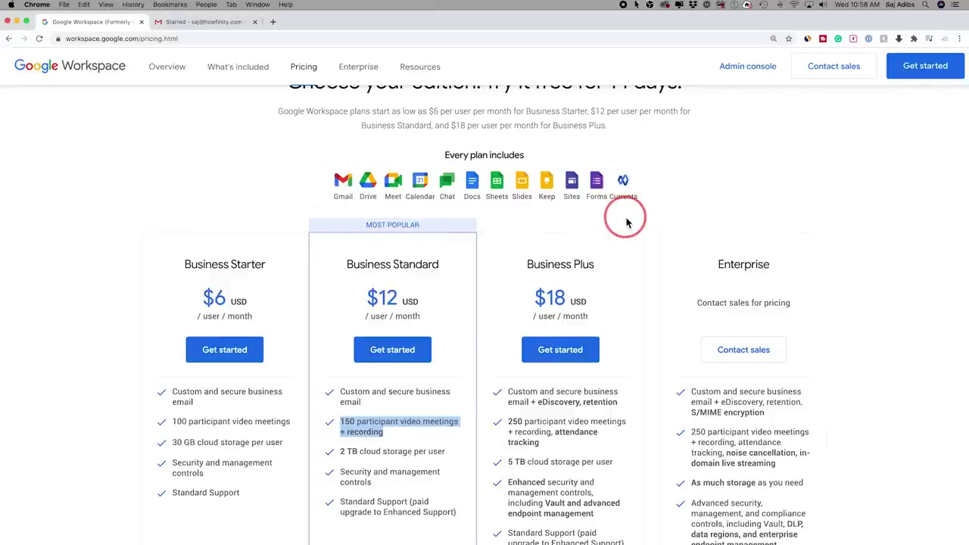
scroll(666, 182, up, 1)
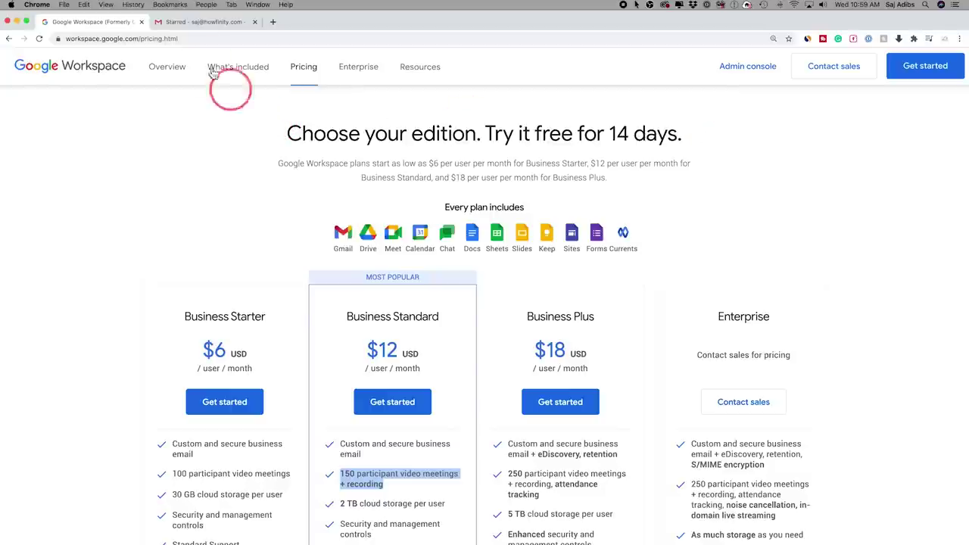
Switch to Gmail and look at the Hangouts section and its option for starting a new chat
click(175, 23)
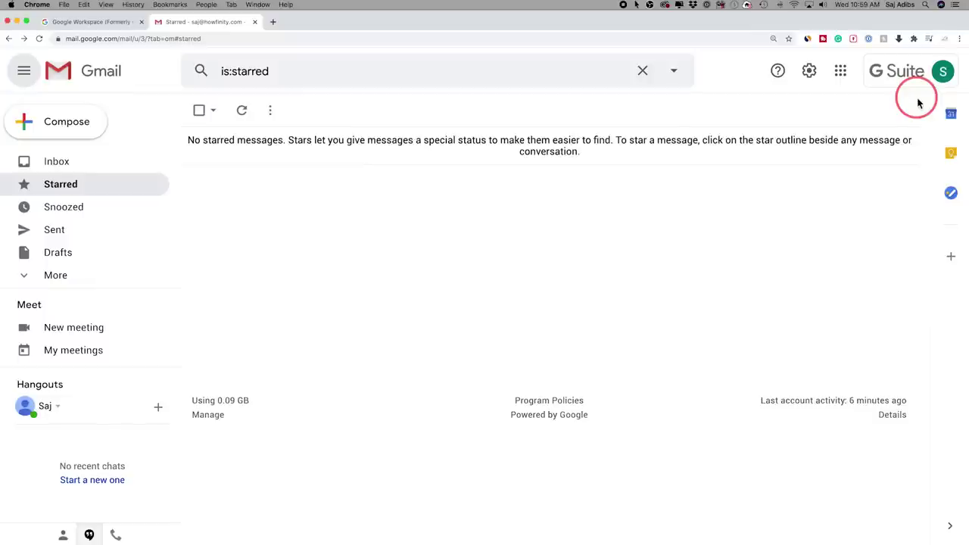
click(90, 536)
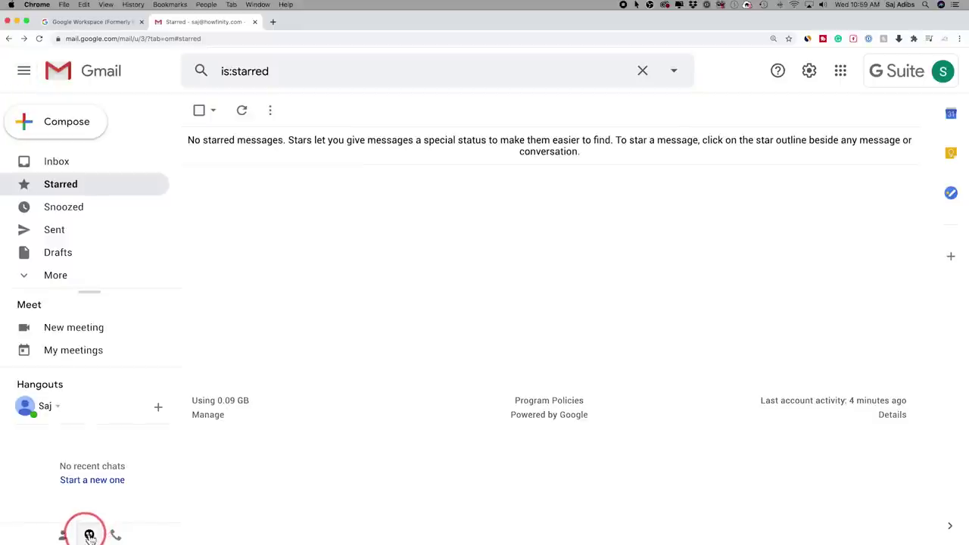
click(92, 483)
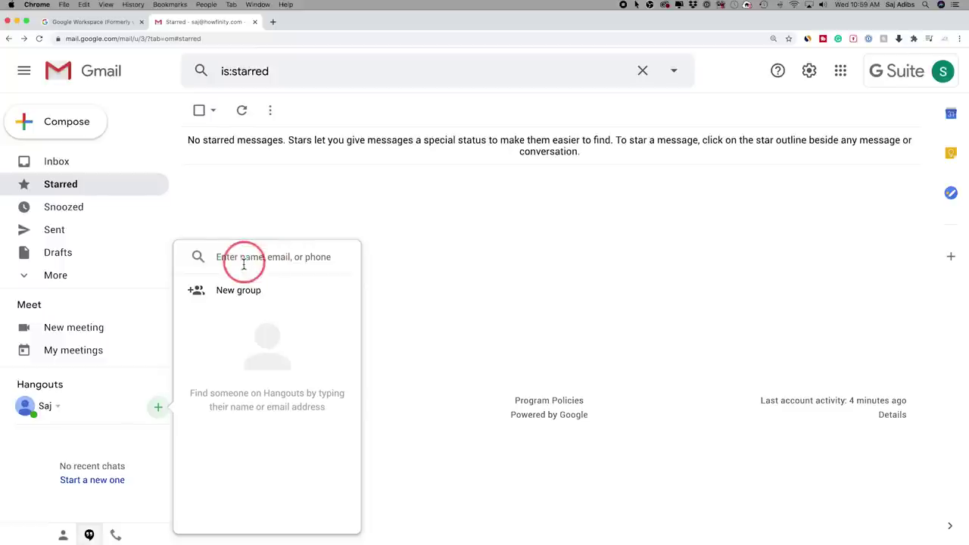
click(31, 449)
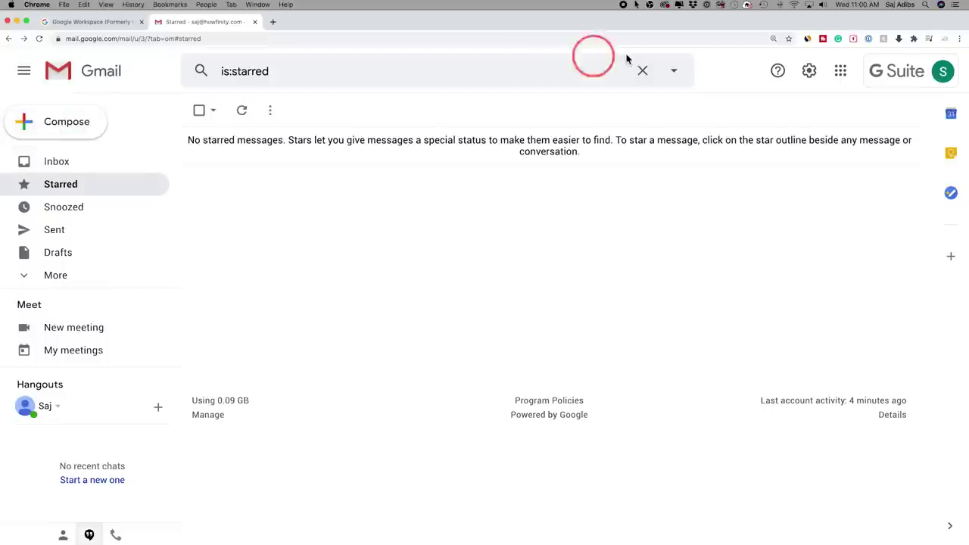
Open Google Drive from Gmail and review the file types offered for new items, including the additional apps
click(841, 75)
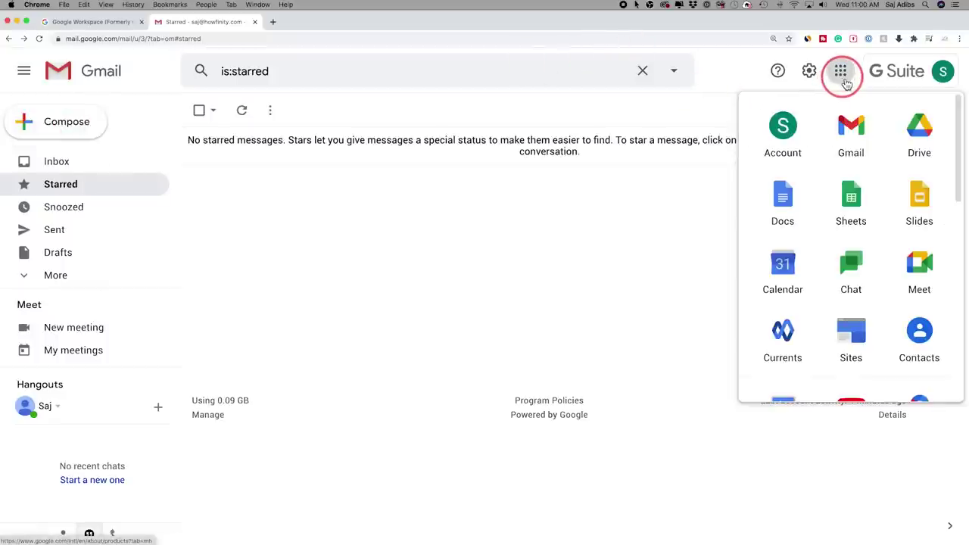
click(919, 130)
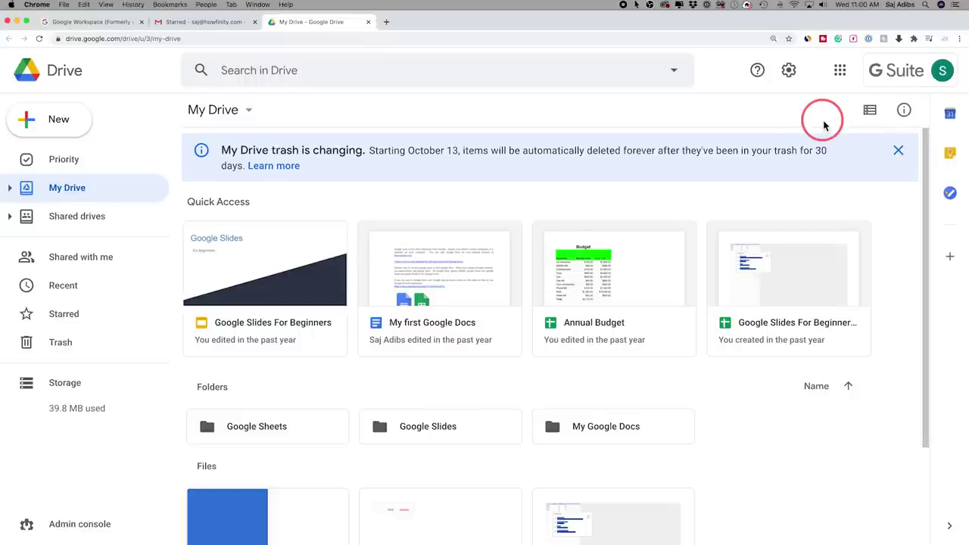
click(54, 127)
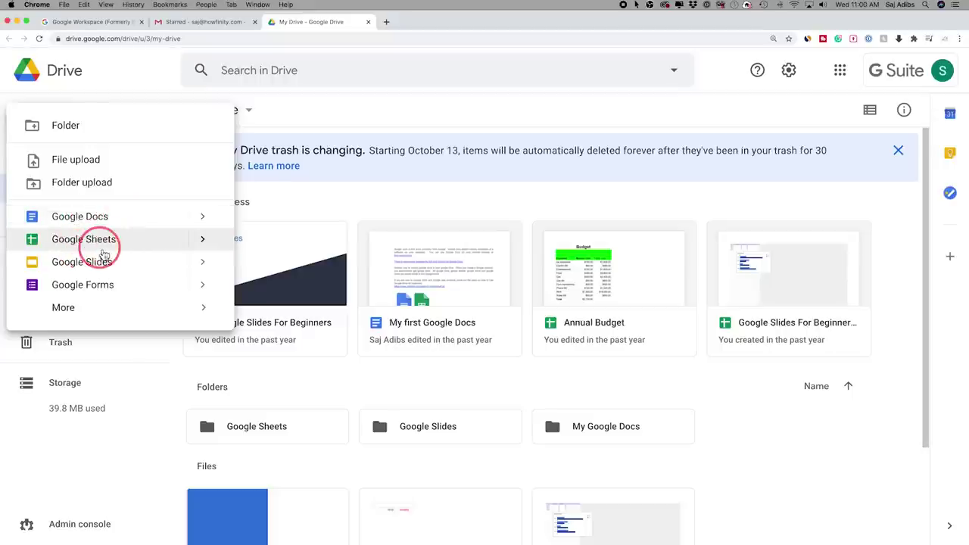
mouse_move(69, 309)
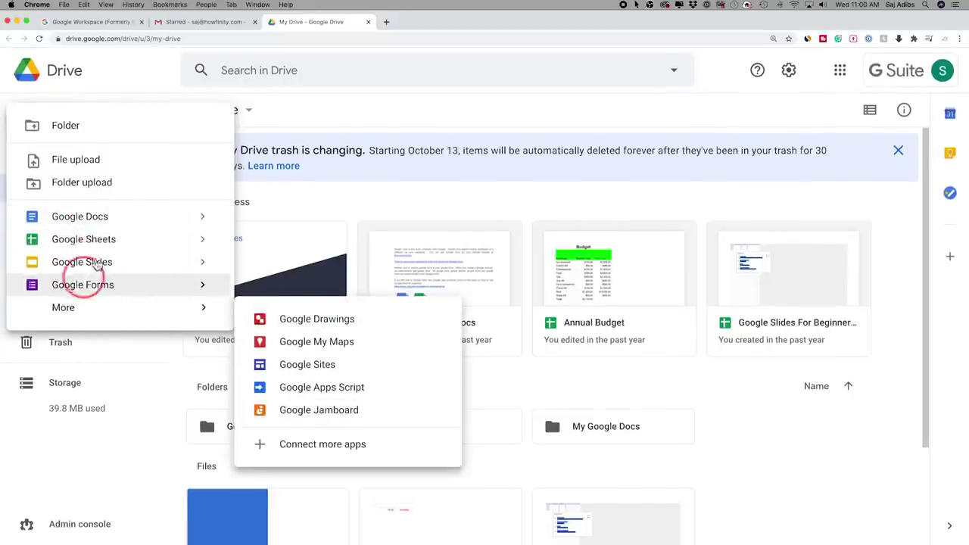
Browse the full list of Google apps, and compare the web addresses of the open Gmail and Drive pages
click(839, 70)
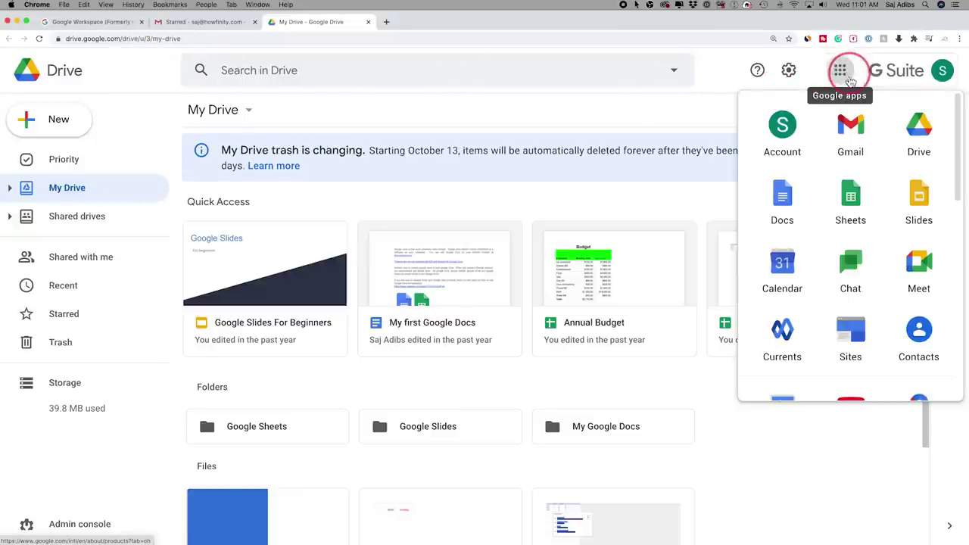
scroll(833, 201, down, 5)
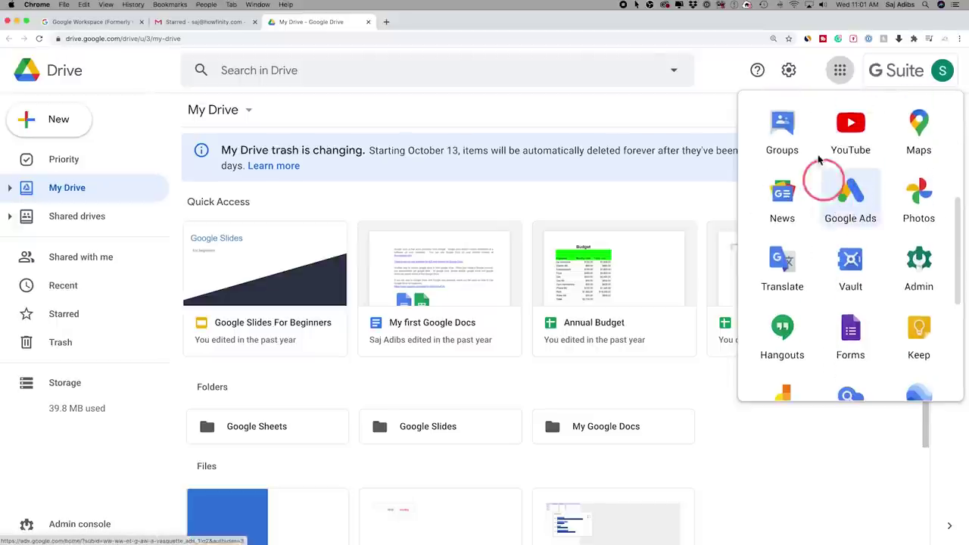
scroll(821, 295, up, 5)
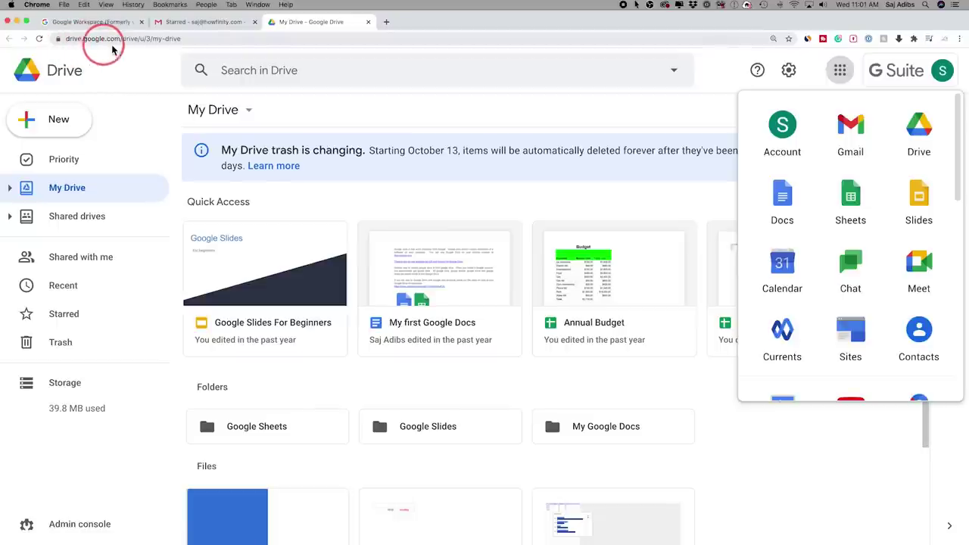
click(195, 21)
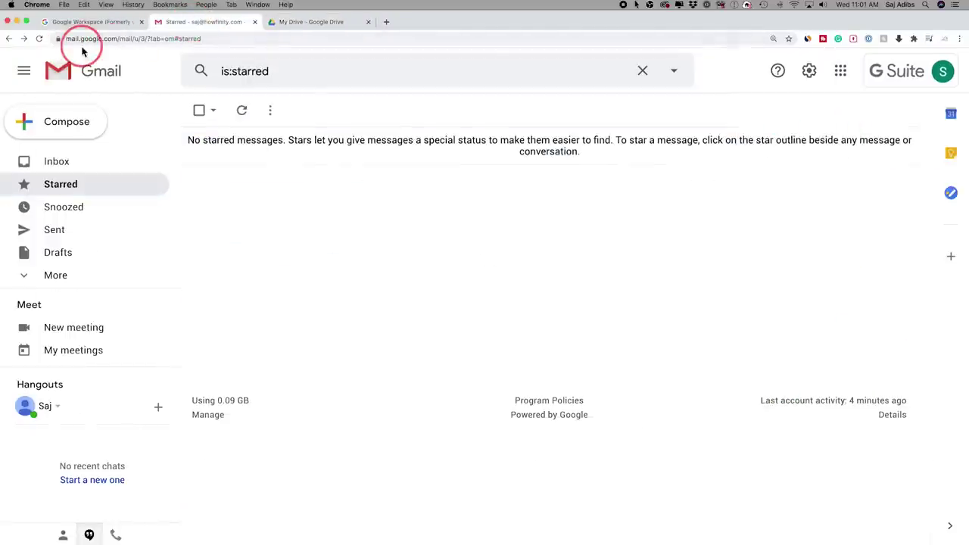
click(287, 22)
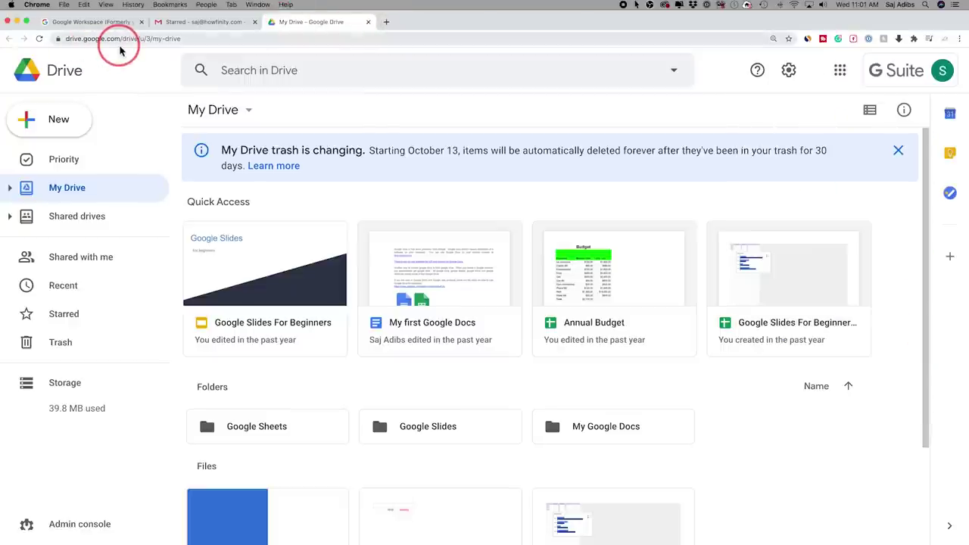
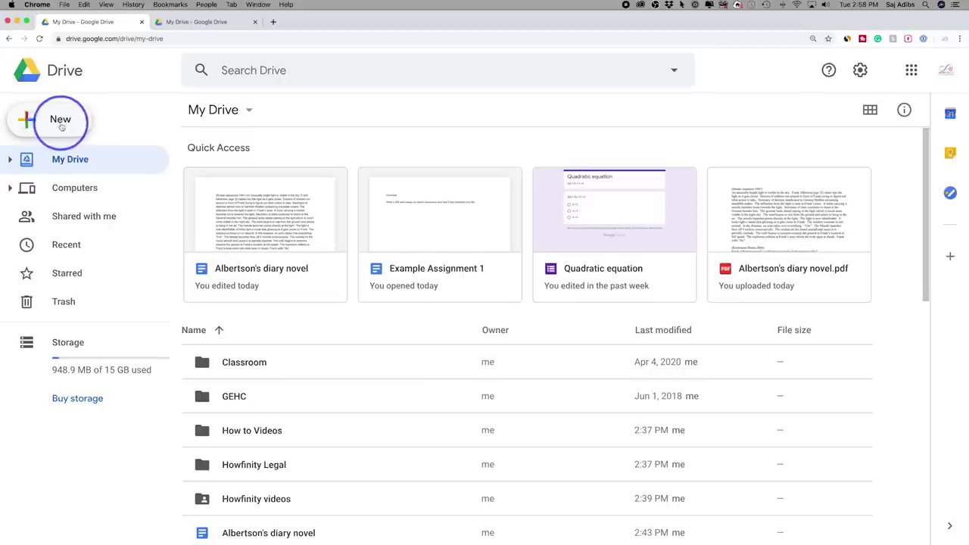
Look over both sets of options for creating new items in My Drive
click(64, 124)
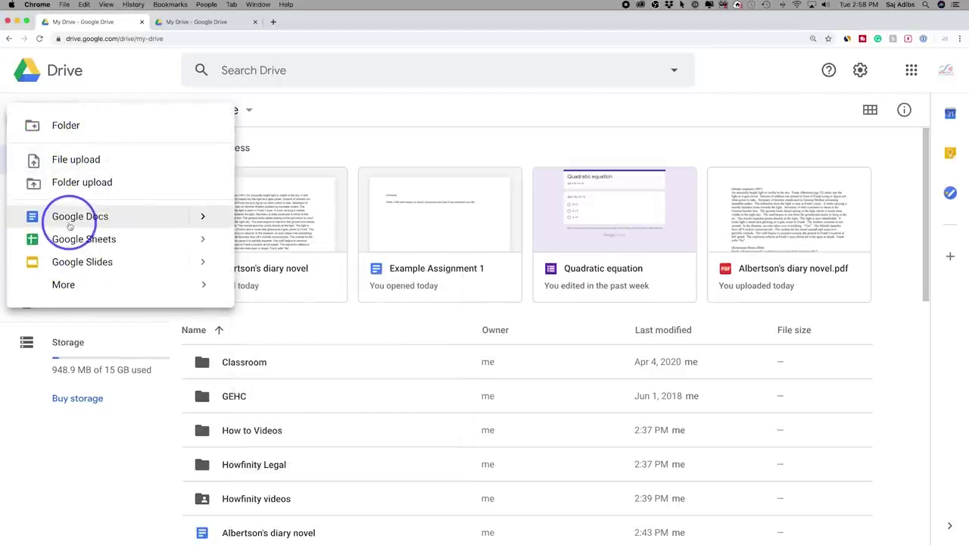
click(83, 99)
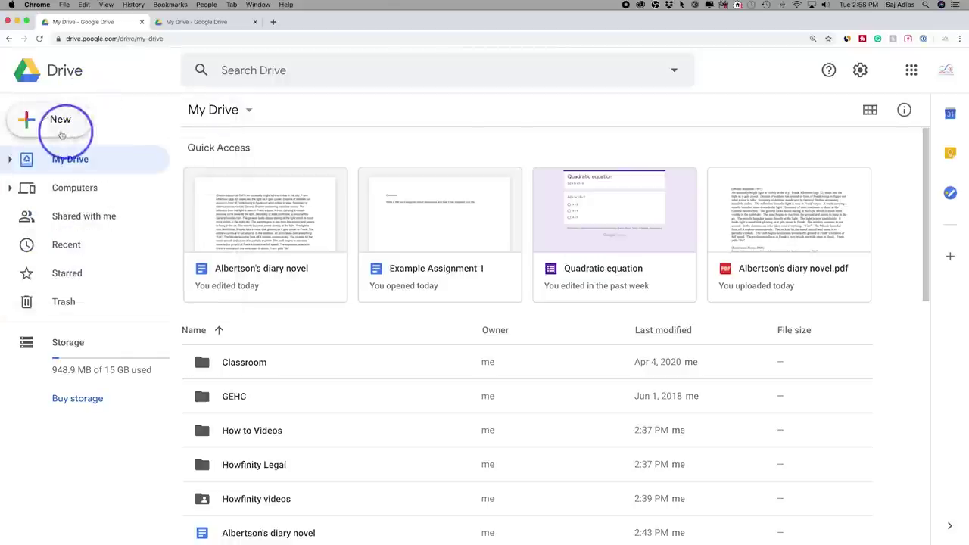
click(249, 113)
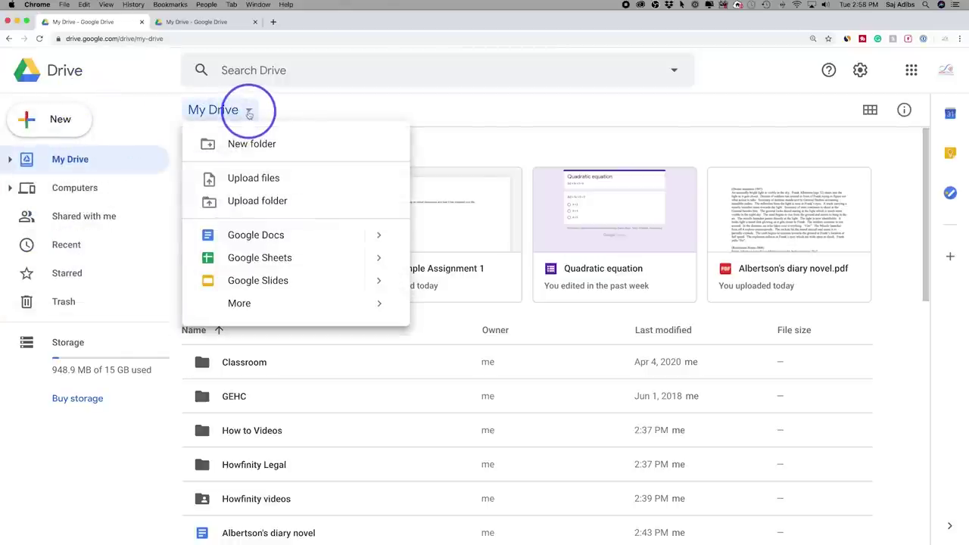
Create a new folder named Budget in My Drive
click(65, 127)
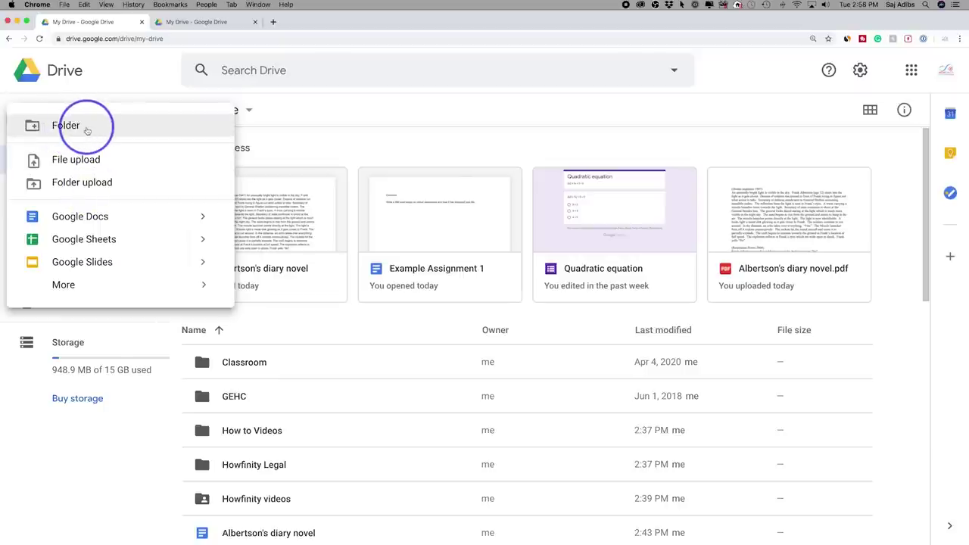
click(87, 129)
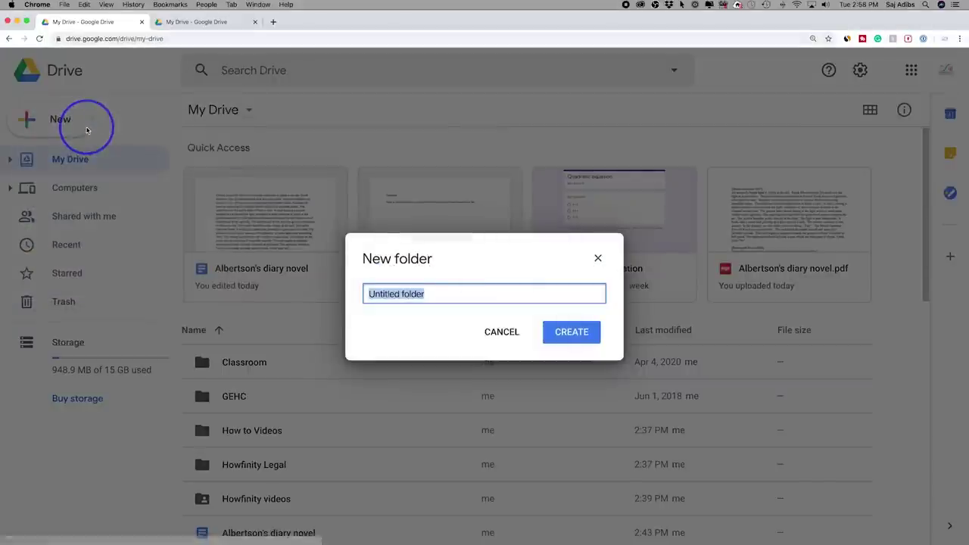
text(D)
key(BackSpace)
text(Budget)
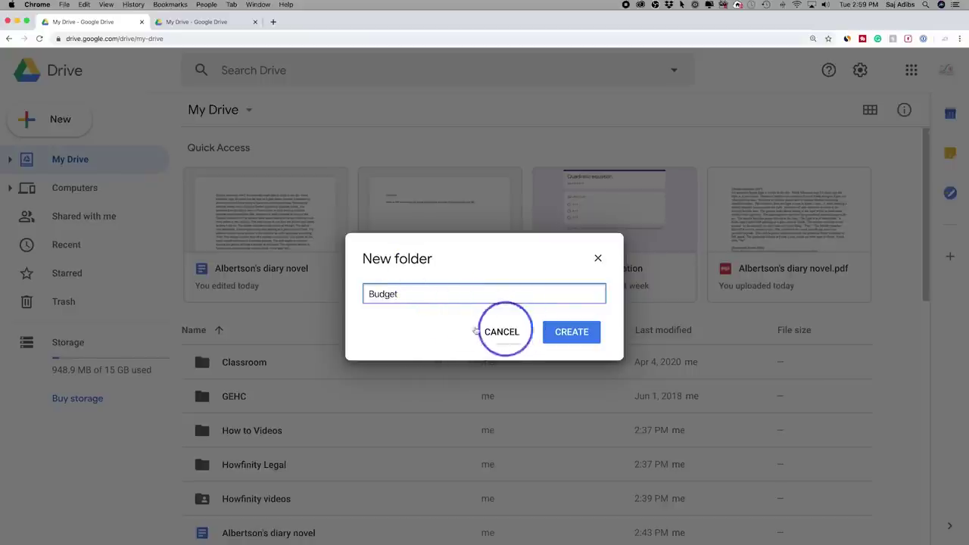
click(565, 341)
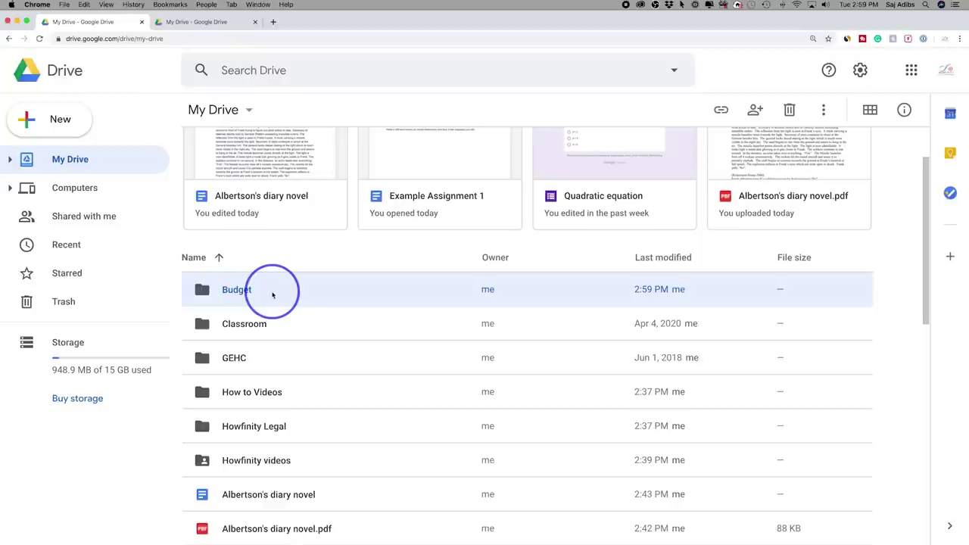
Switch the My Drive files to grid layout and back to list layout
scroll(272, 294, up, 3)
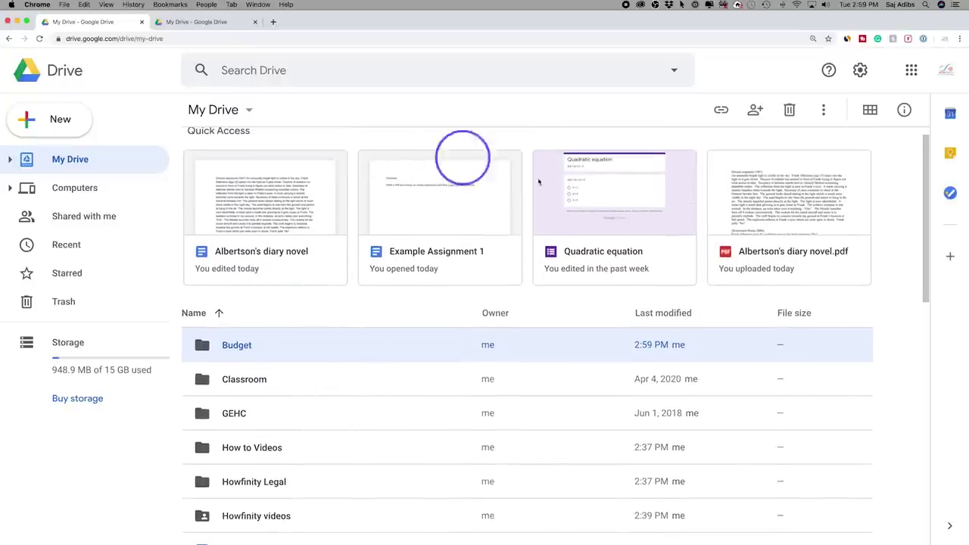
click(869, 112)
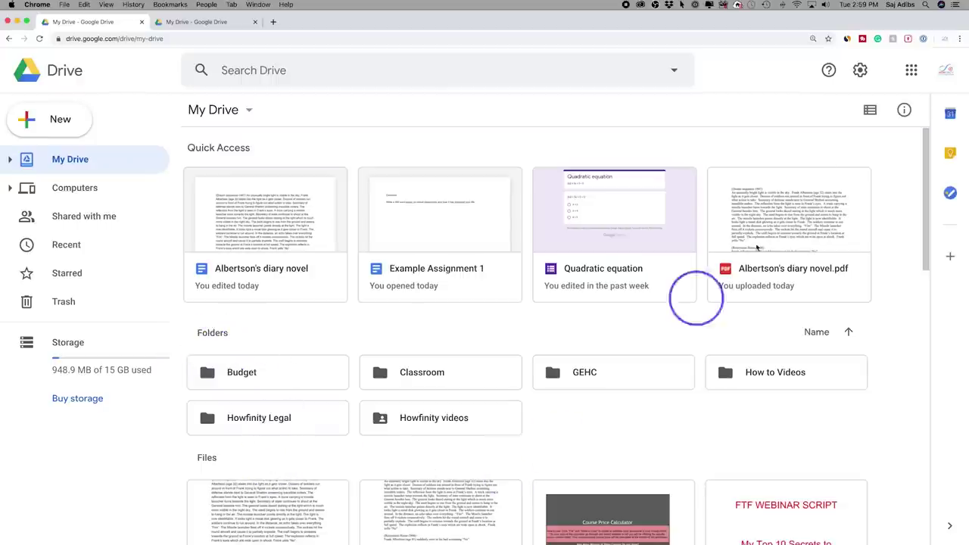
click(870, 110)
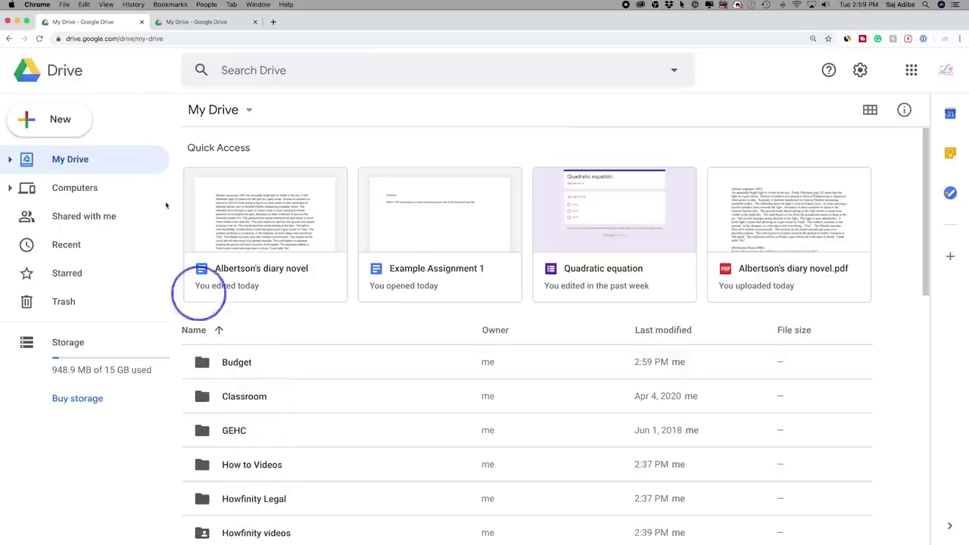
Upload the Albertson's diary novel PDF from the Desktop to My Drive
click(64, 125)
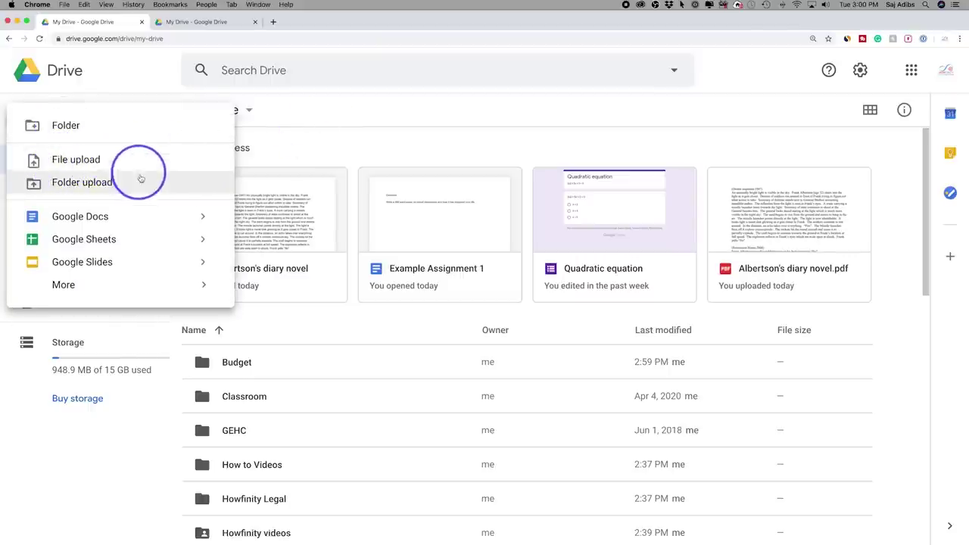
click(99, 159)
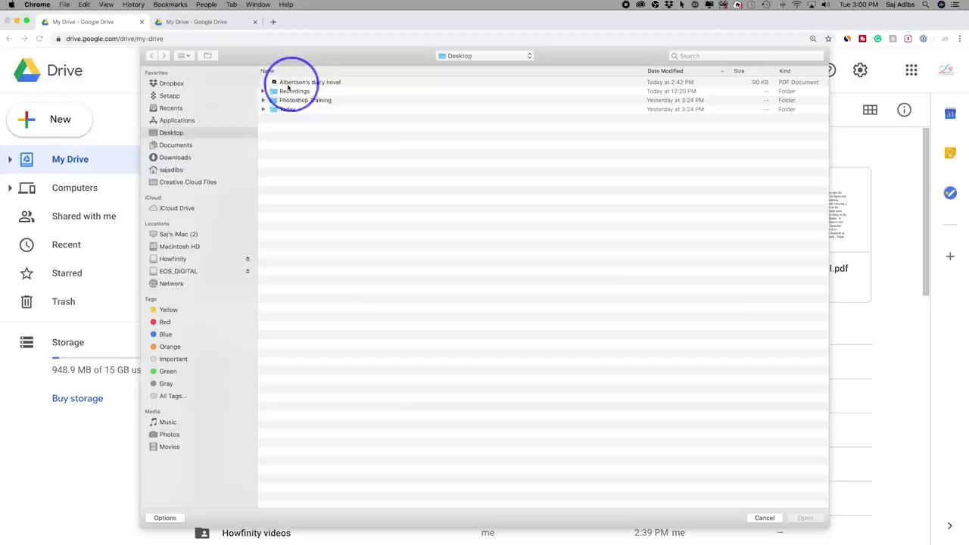
click(278, 83)
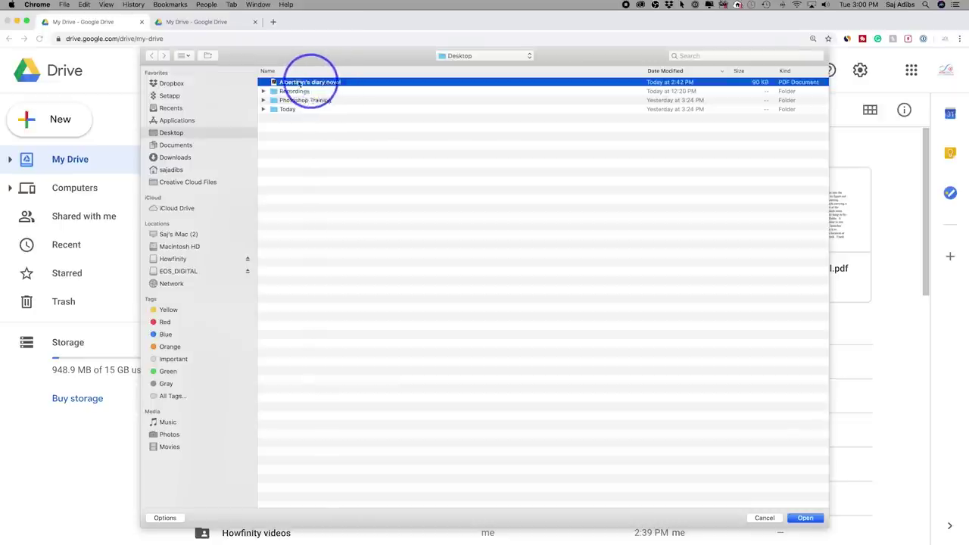
click(805, 518)
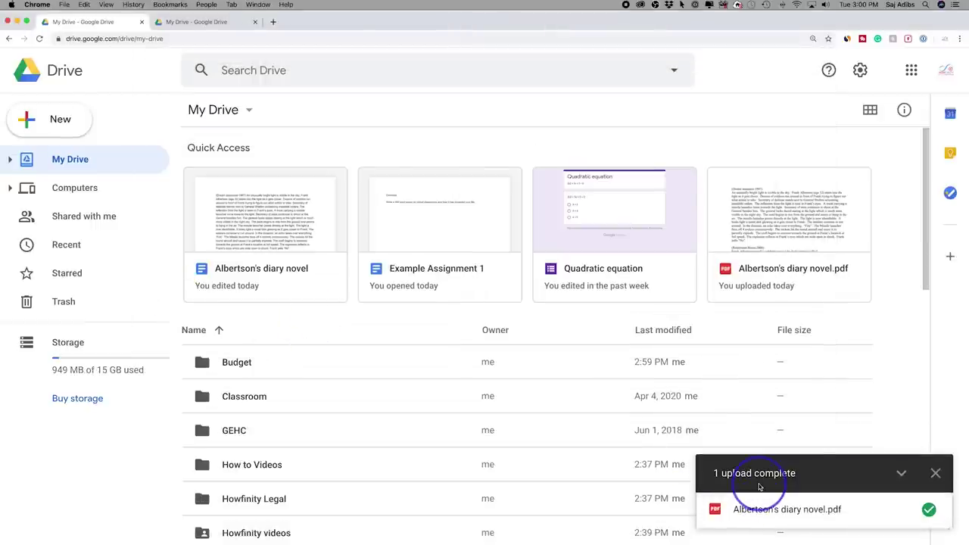
Dismiss the upload notice, reverse the name sort order, and locate the newly uploaded Albertson's diary novel.pdf in My Drive
click(309, 331)
click(936, 474)
scroll(357, 357, down, 3)
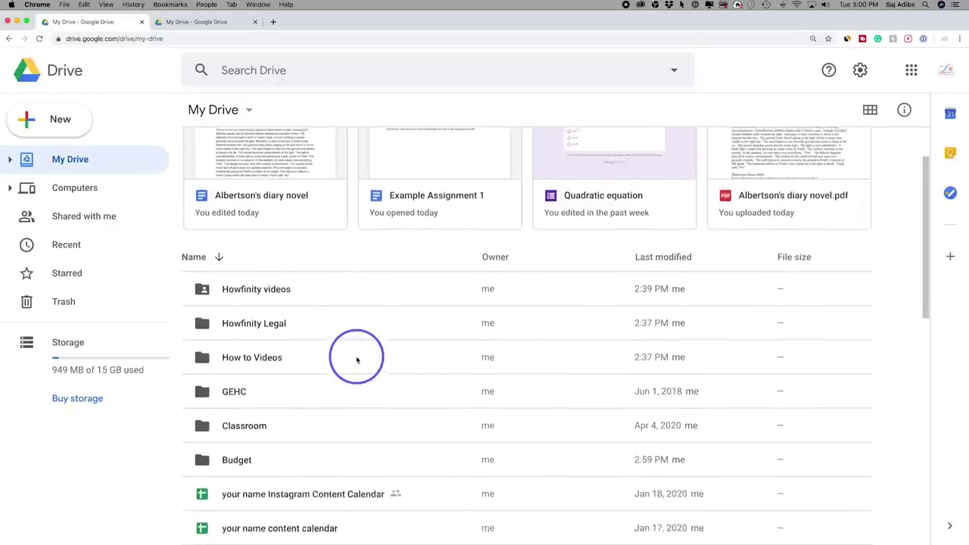
scroll(357, 359, down, 10)
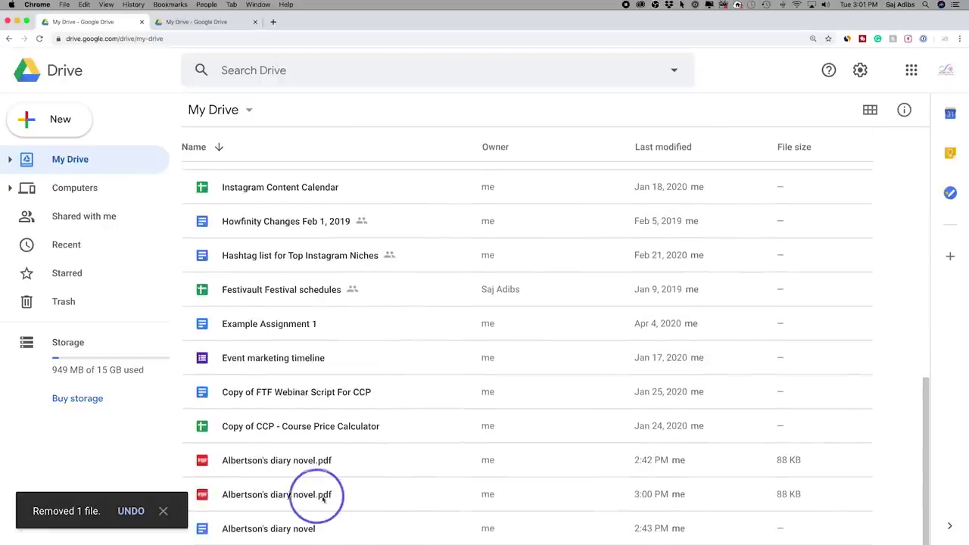
click(353, 497)
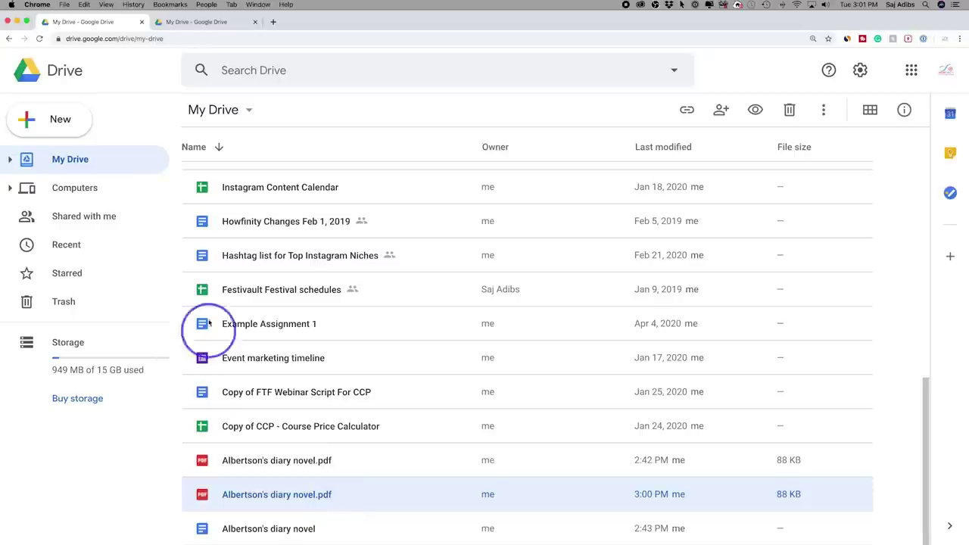
Upload How-to-use-Google-Classroom-Web.jpg, How to use Google Meet.psd and How to use google translate.jpg together from the Google folder
scroll(409, 372, up, 10)
click(72, 119)
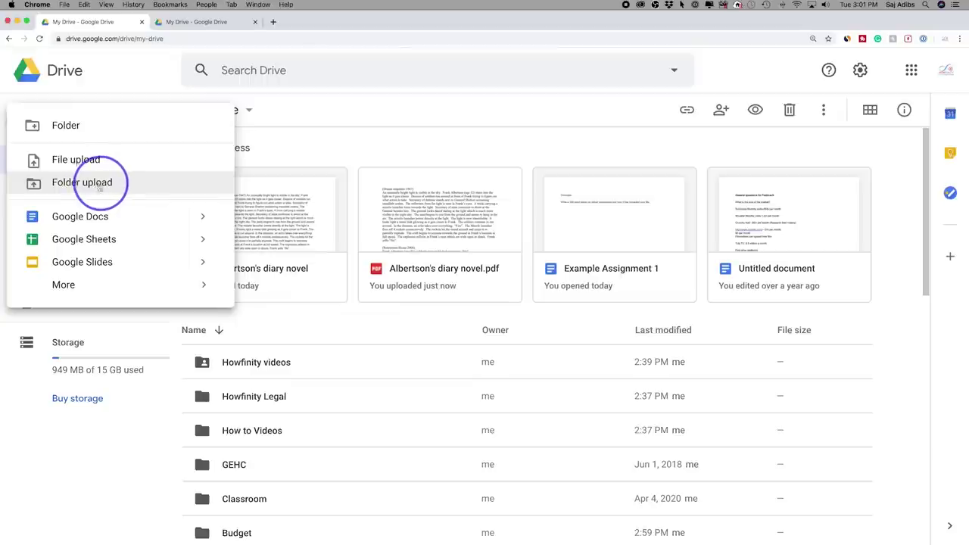
click(66, 165)
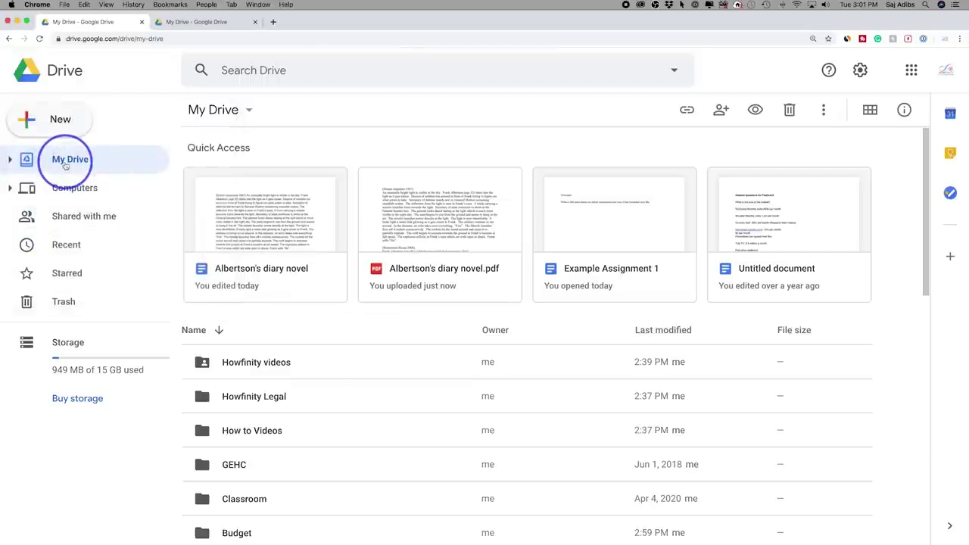
click(315, 83)
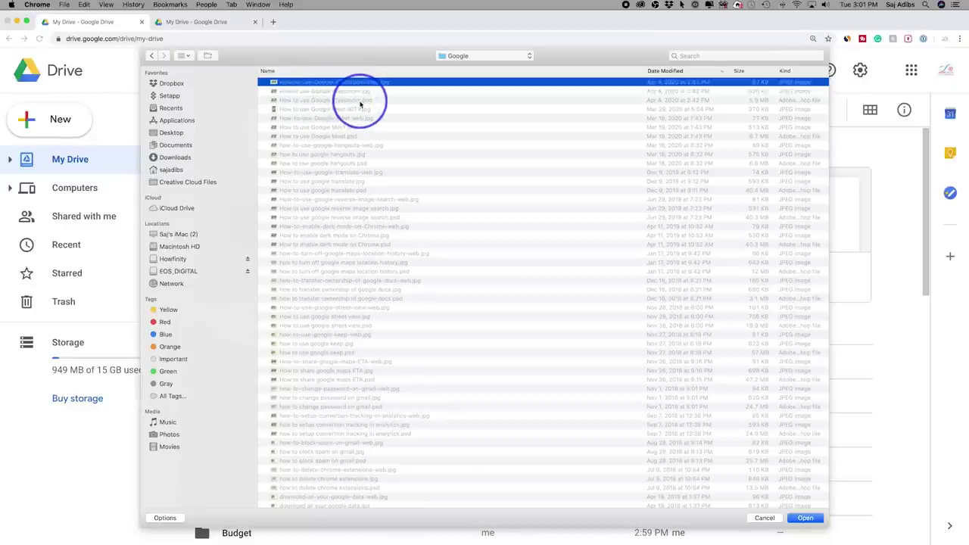
super+click(350, 135)
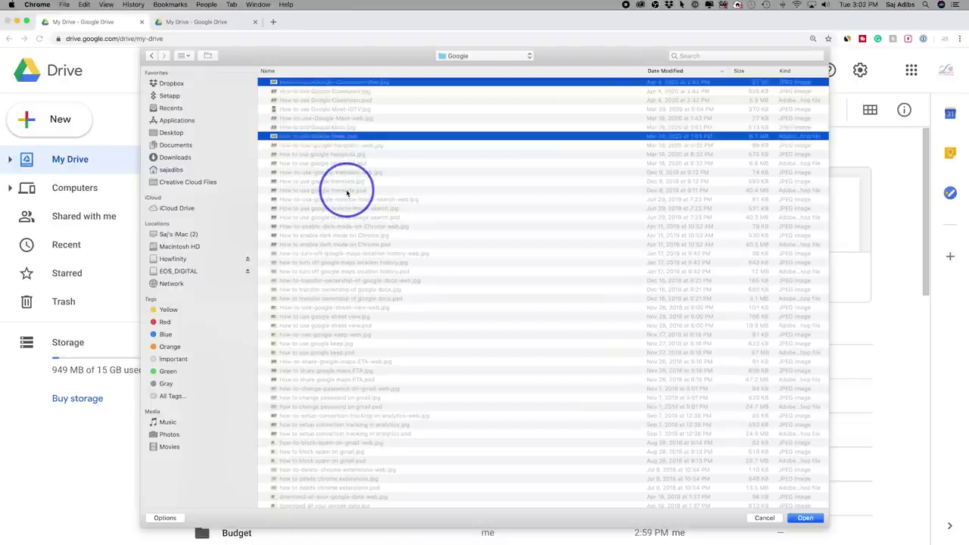
super+click(346, 181)
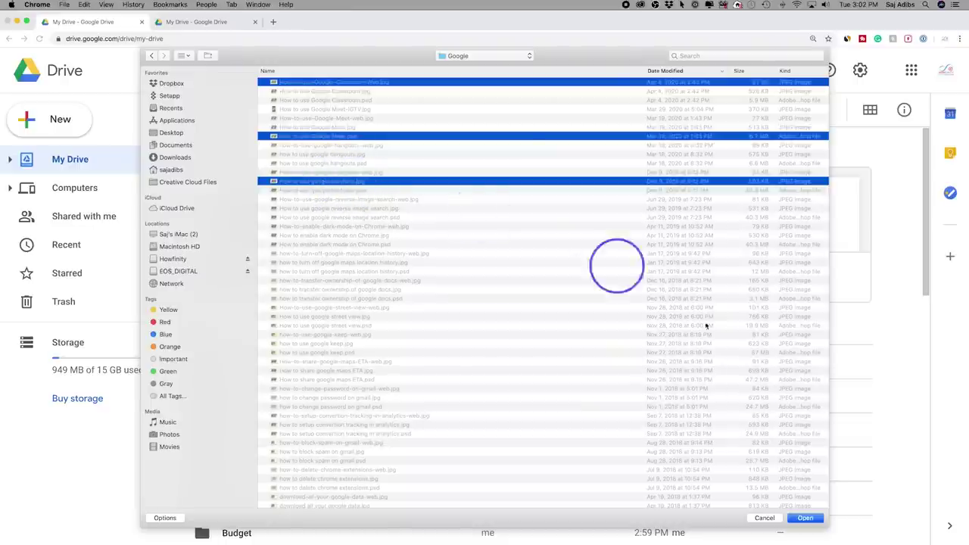
click(805, 521)
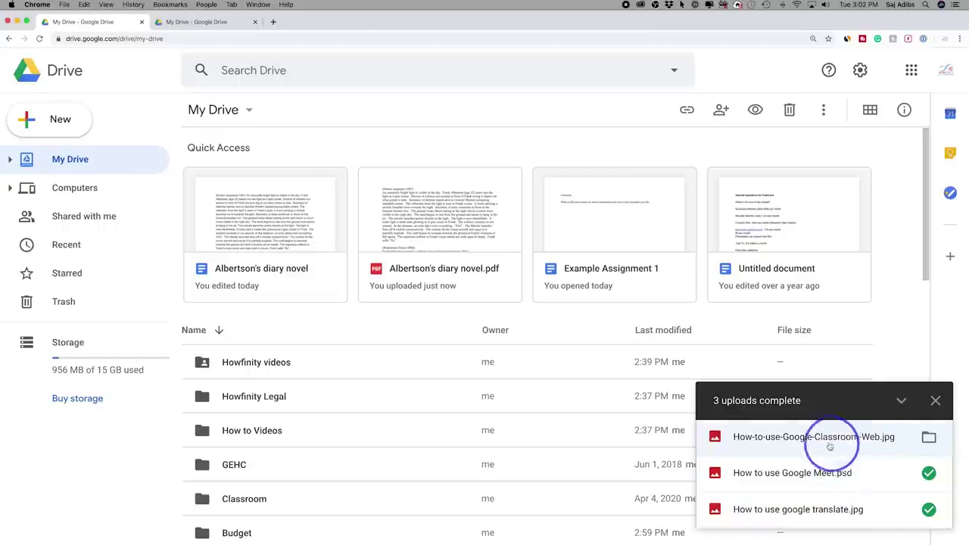
click(935, 400)
Find the three uploaded image files in the My Drive list and check their dates and file sizes
scroll(931, 400, down, 10)
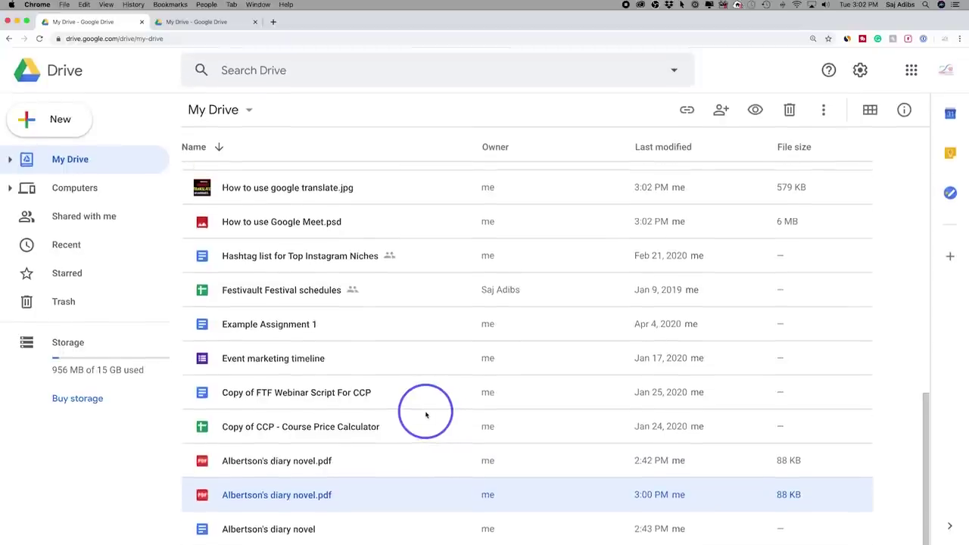
scroll(428, 412, up, 6)
scroll(426, 411, down, 3)
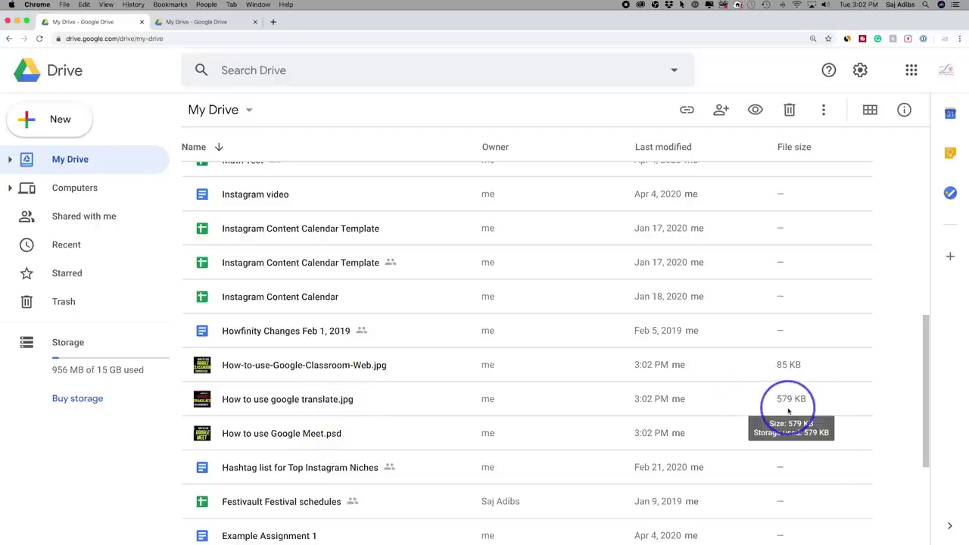
scroll(788, 410, up, 15)
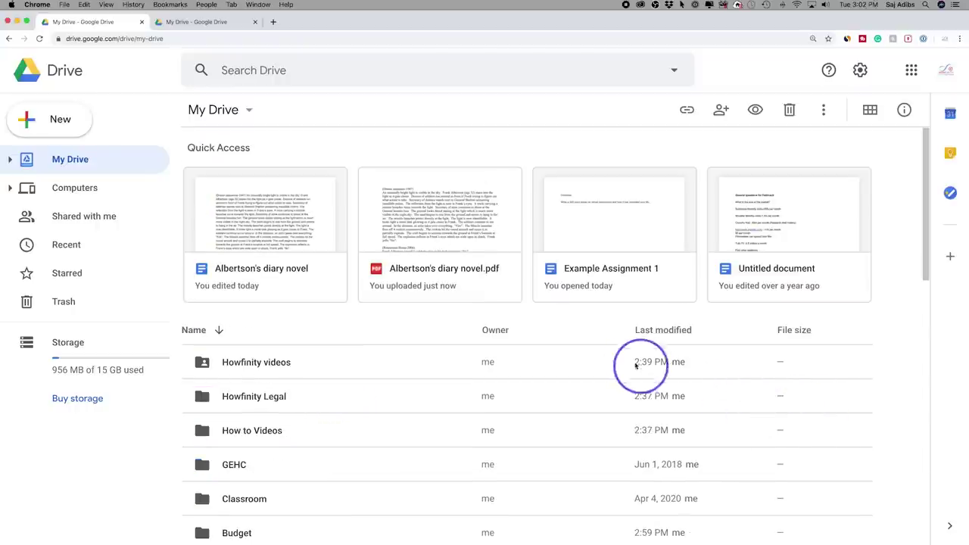
Try the date options for the file list and set its date column to Last modified by me
scroll(493, 331, down, 1)
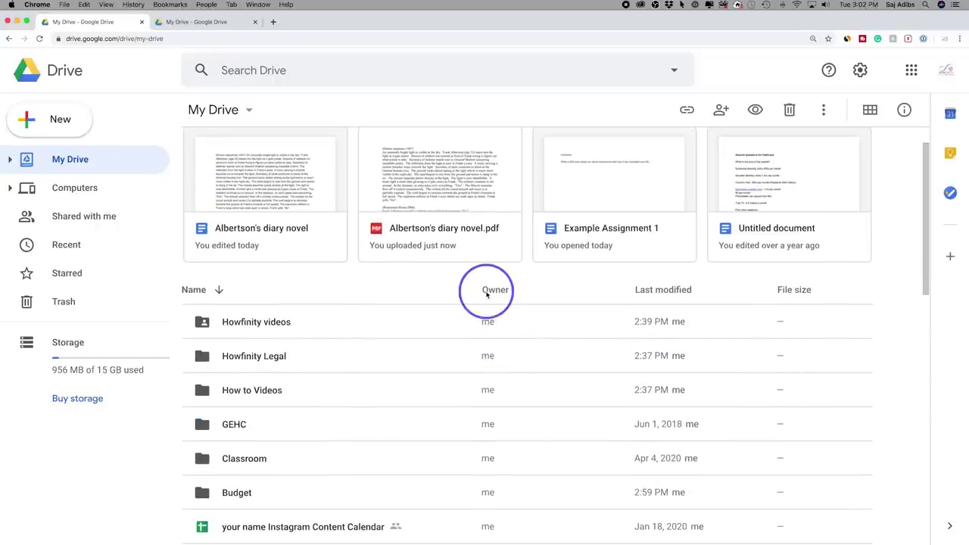
click(674, 293)
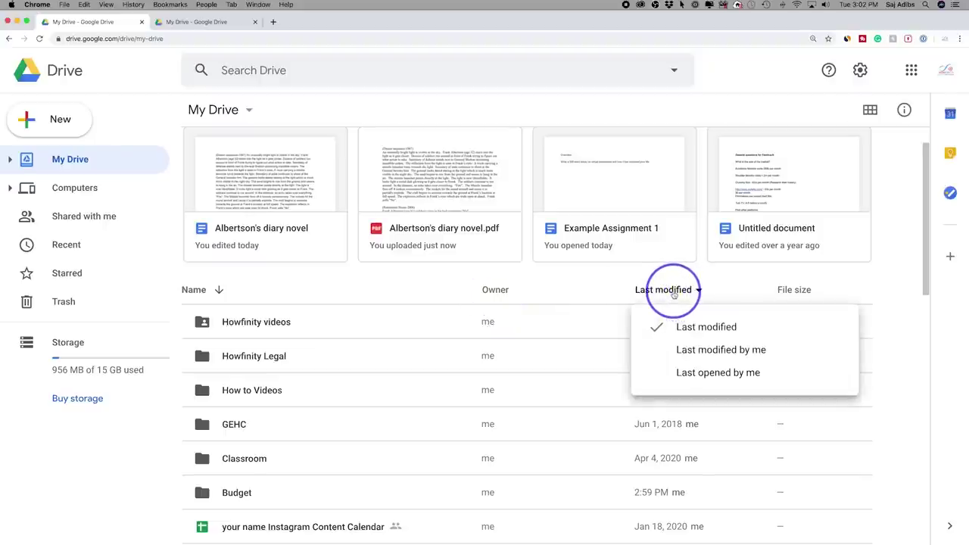
click(722, 352)
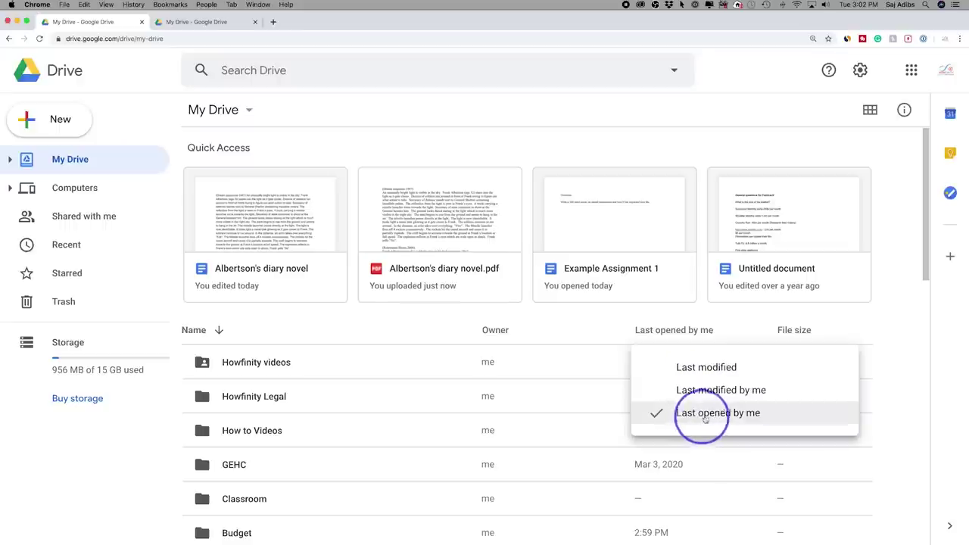
click(681, 393)
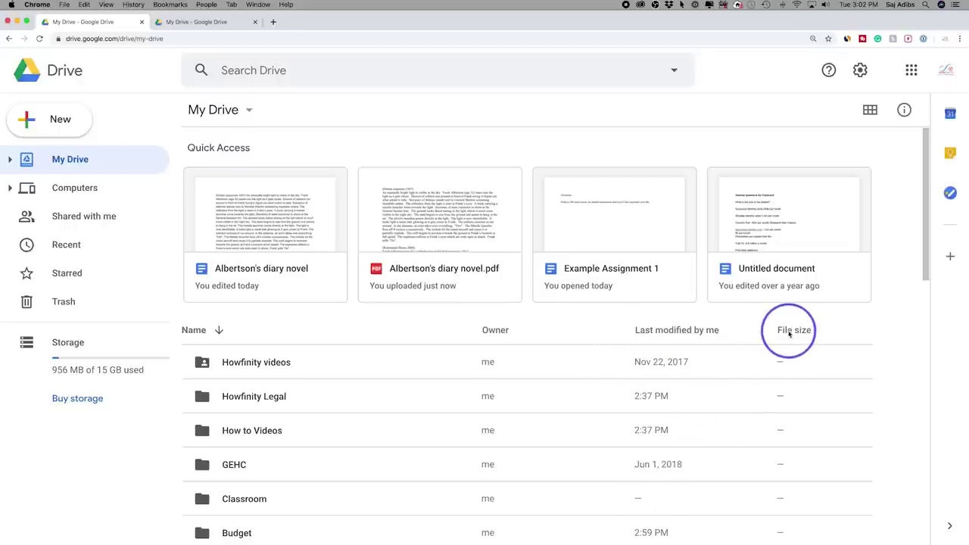
Sort My Drive by name in ascending order and look through the folders and files
click(219, 331)
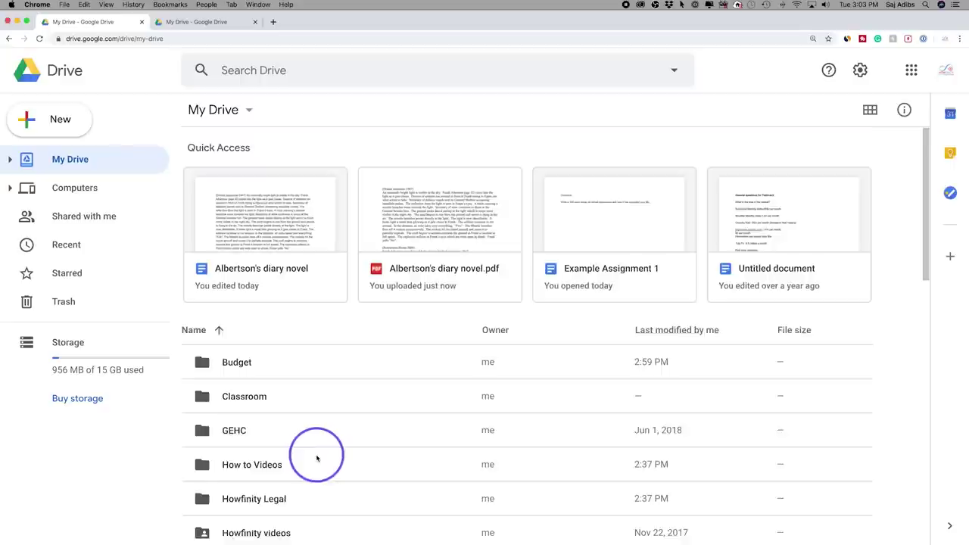
scroll(317, 458, down, 2)
scroll(317, 458, down, 3)
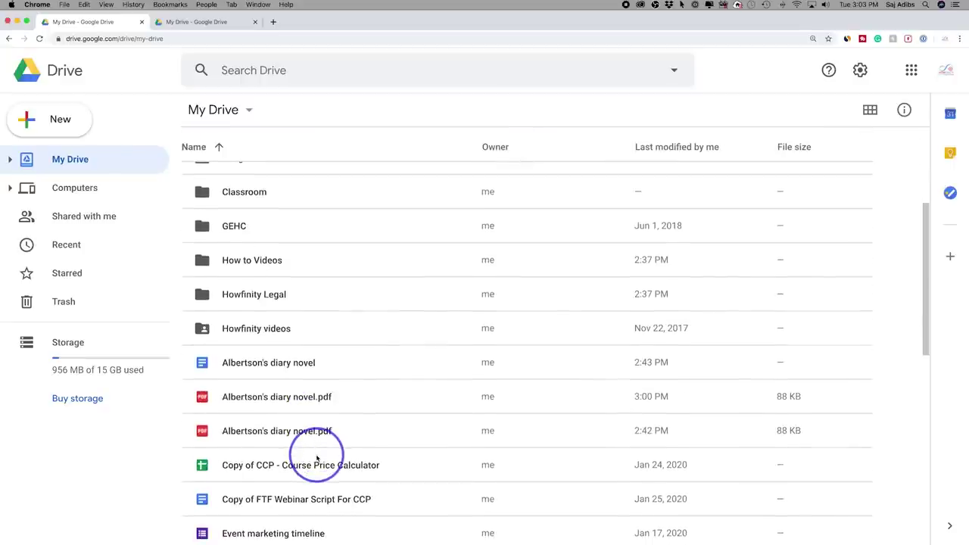
scroll(317, 458, down, 3)
scroll(271, 396, down, 2)
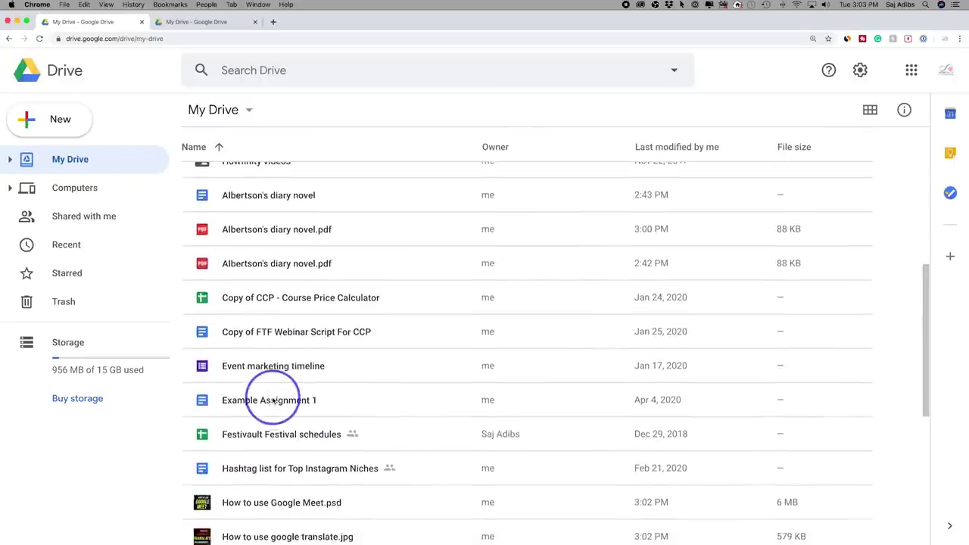
scroll(273, 400, down, 7)
scroll(235, 242, up, 1)
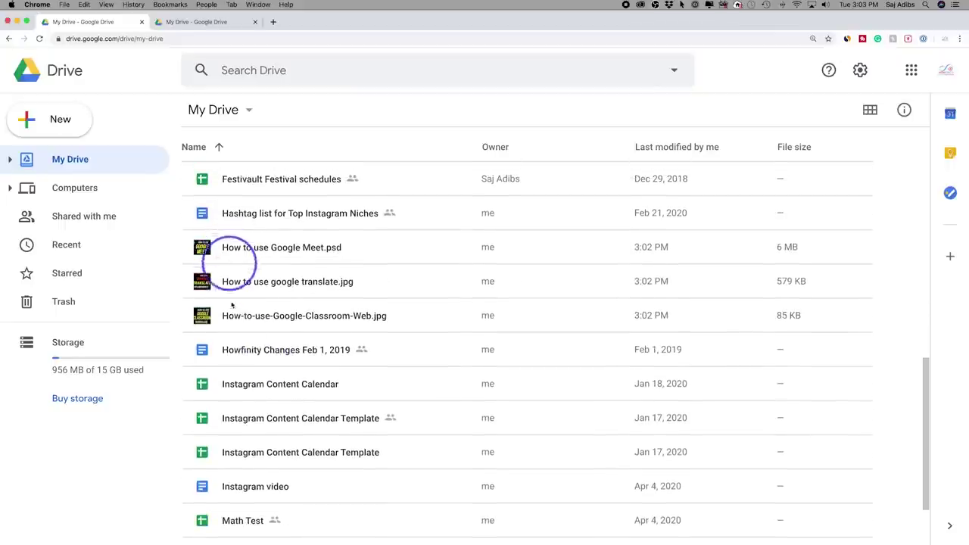
scroll(197, 212, up, 15)
Review the Google Docs and Slides creation options, and create a blank Google Sheets spreadsheet
click(60, 120)
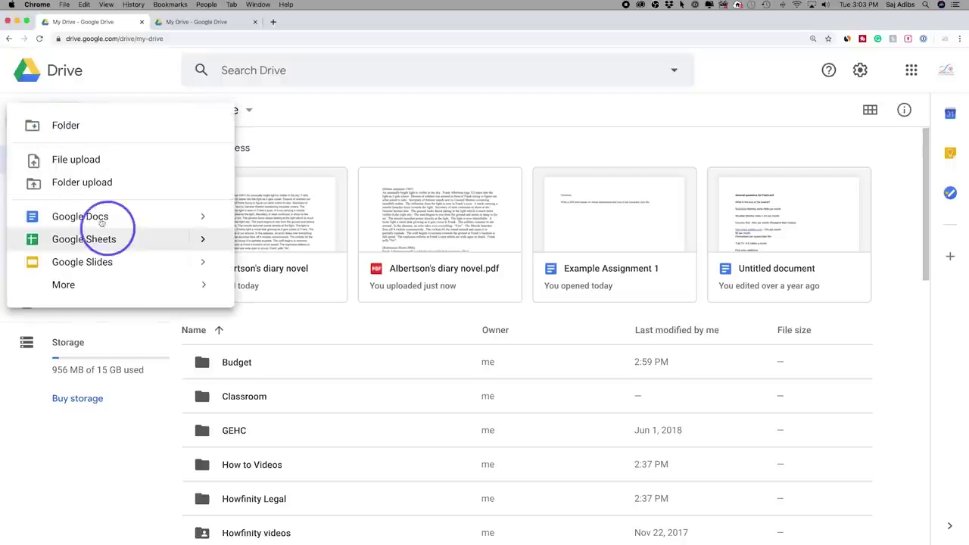
click(201, 217)
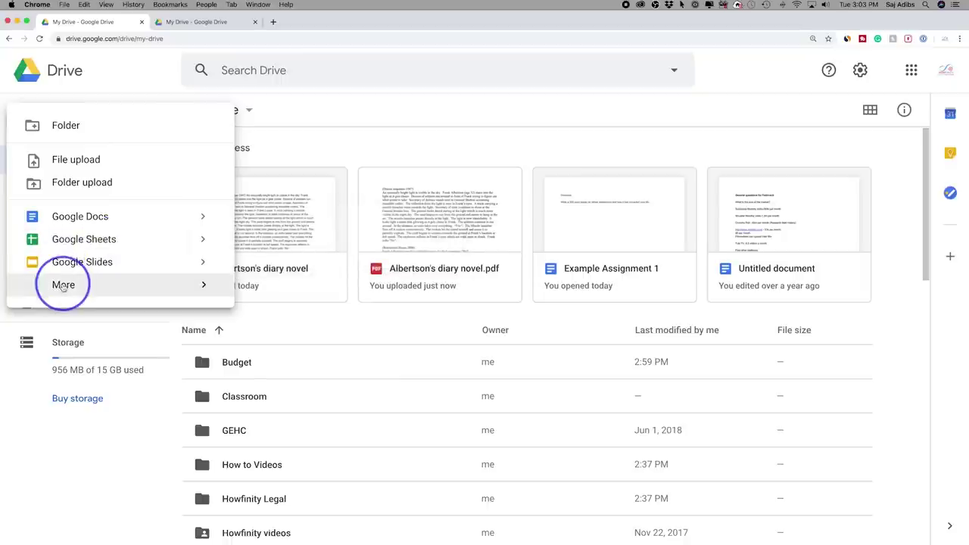
mouse_move(63, 286)
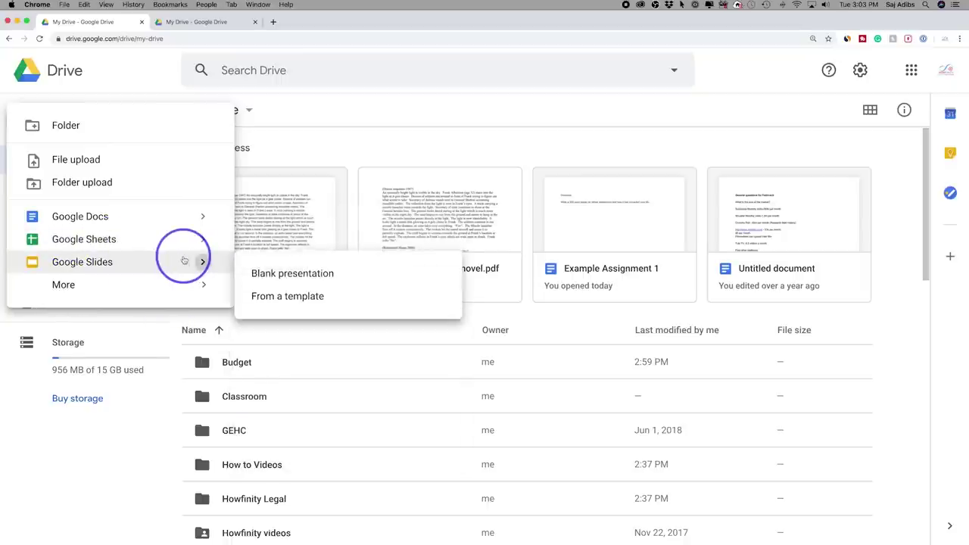
click(85, 240)
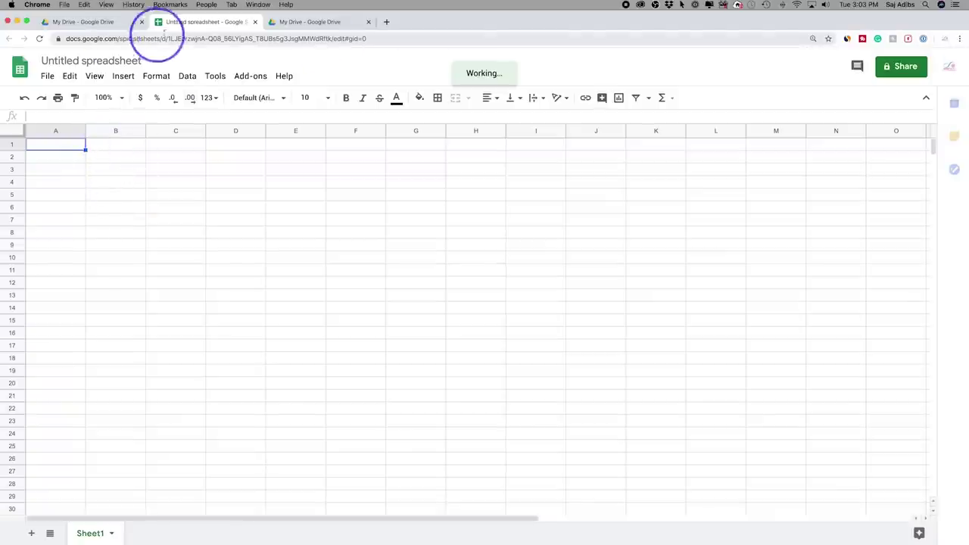
Check the open My Drive page, return to the untitled spreadsheet, and rename it as new sheet
click(81, 21)
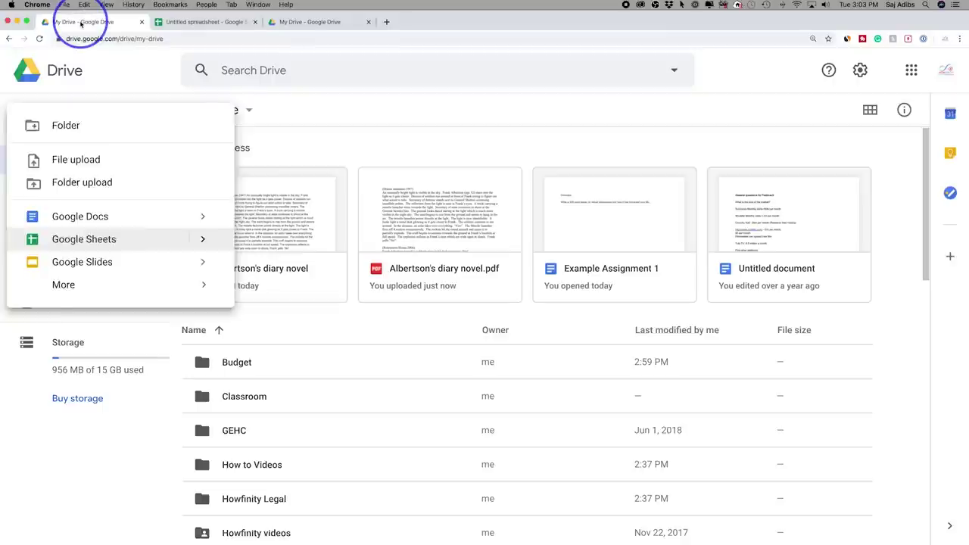
click(198, 25)
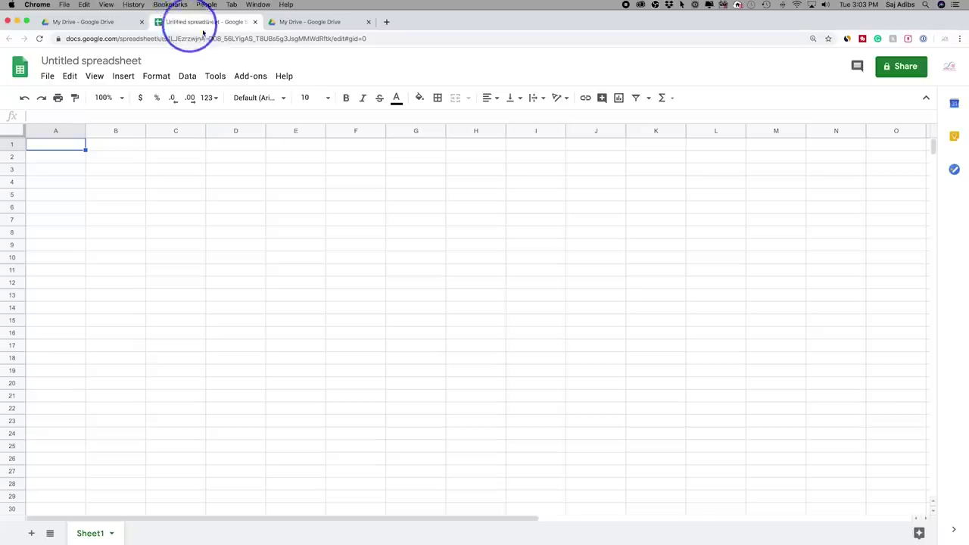
click(98, 63)
text(new sheet)
Enter the values 1, 1, 12, 3, 4 and 4 down column A, starting in cell A1
click(64, 144)
text(1)
key(Return)
text(12)
key(Return)
text(3)
key(Return)
text(4)
key(Return)
text(4)
key(Return)
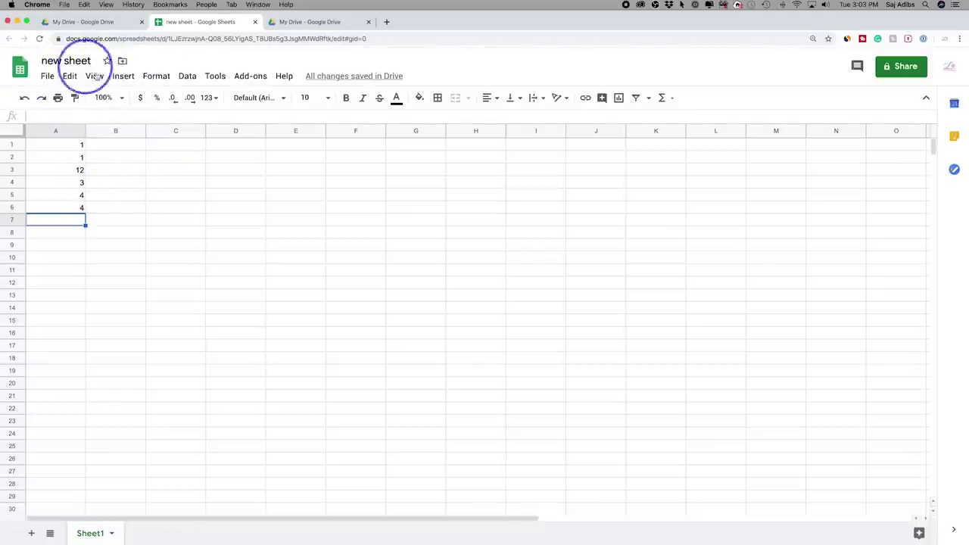
Find the new sheet file in the My Drive list, and return to the open spreadsheet
click(79, 23)
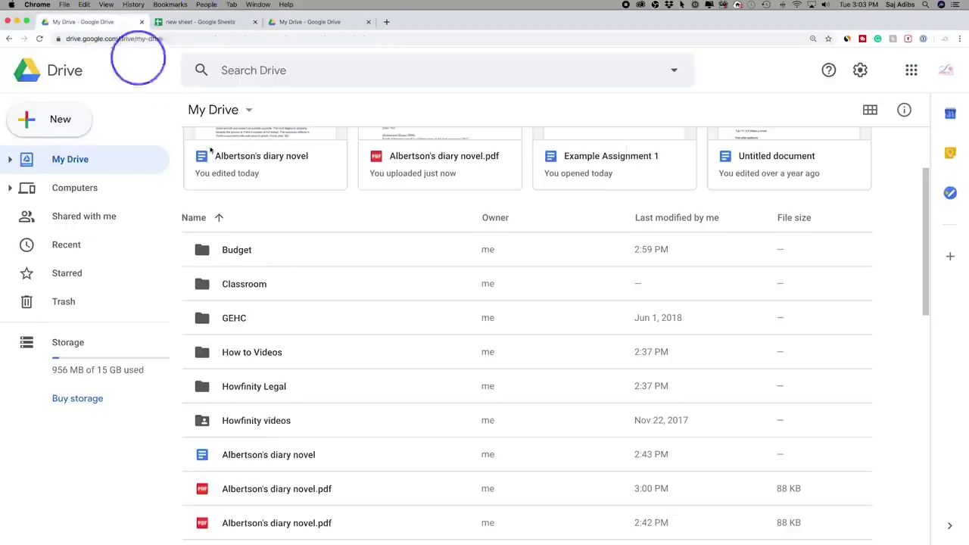
scroll(300, 269, down, 2)
scroll(300, 268, down, 5)
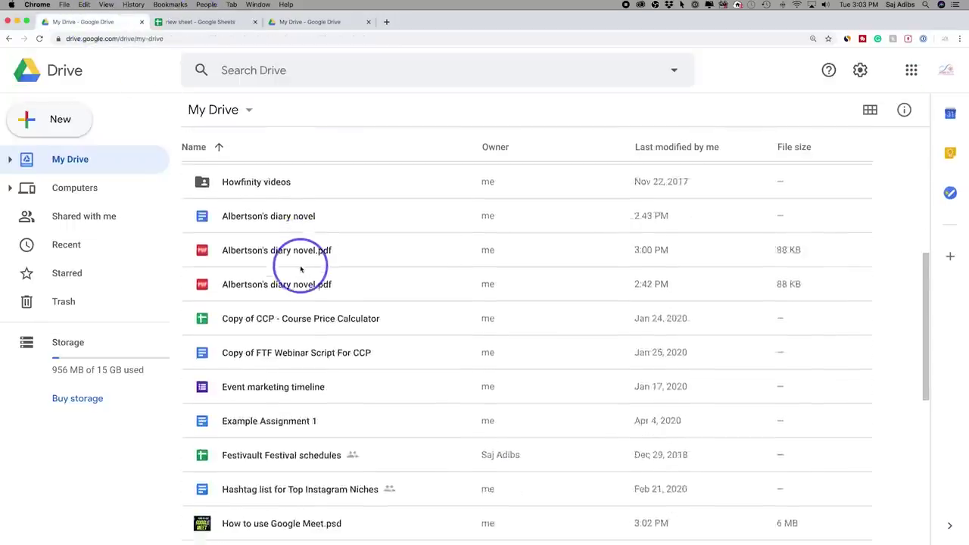
scroll(301, 269, down, 4)
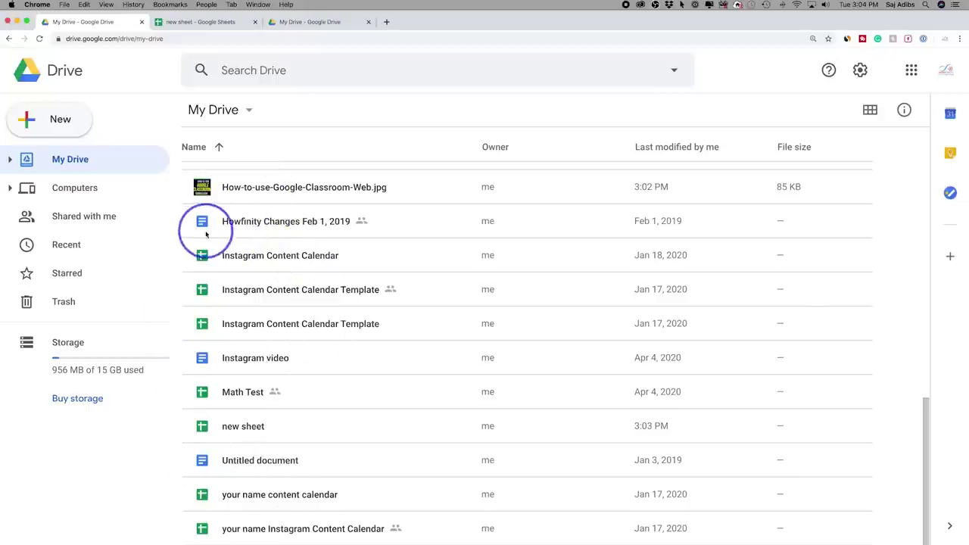
click(182, 27)
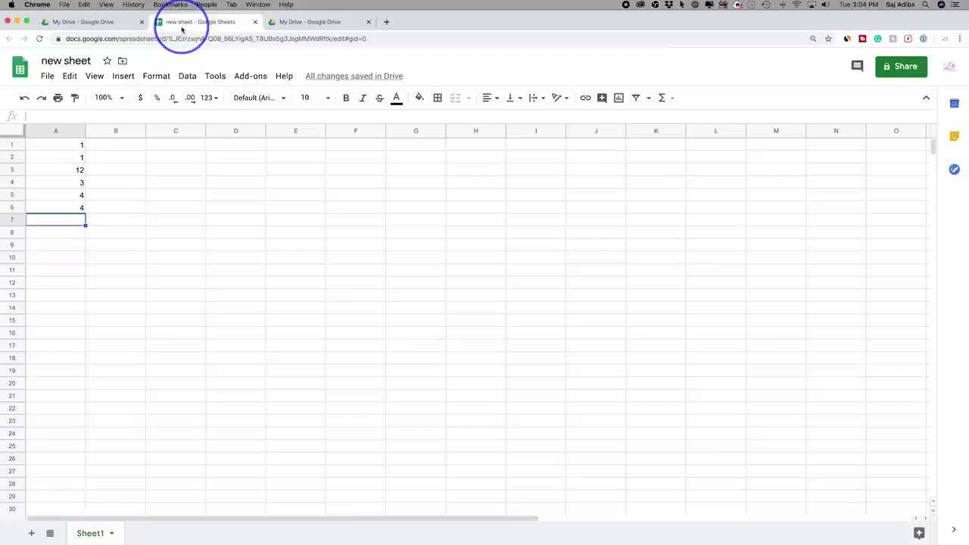
Move the new sheet spreadsheet from My Drive into the Budget folder
click(122, 60)
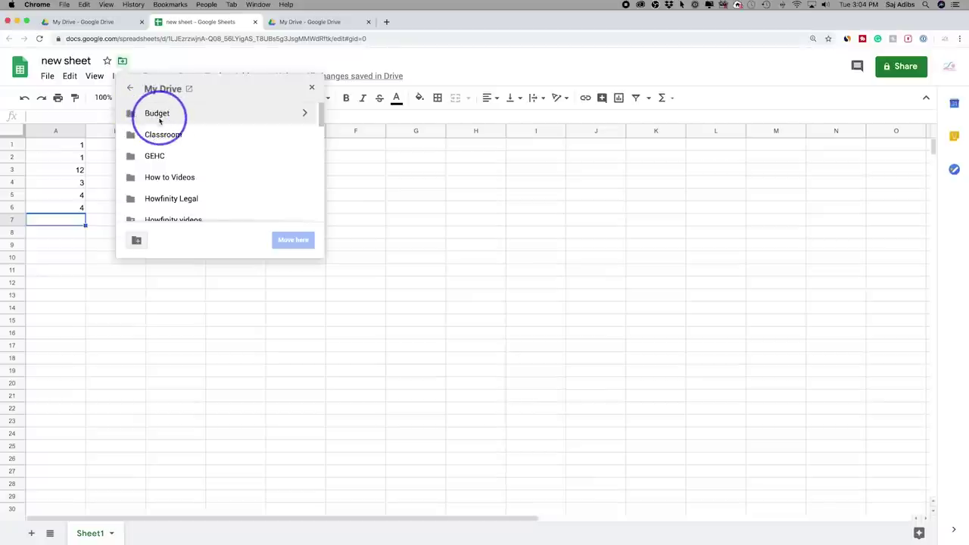
click(156, 115)
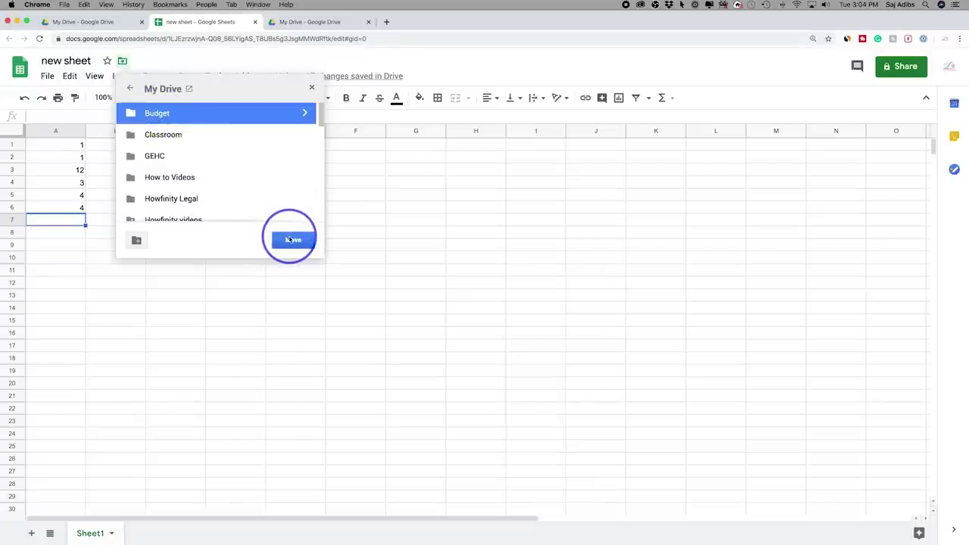
click(292, 239)
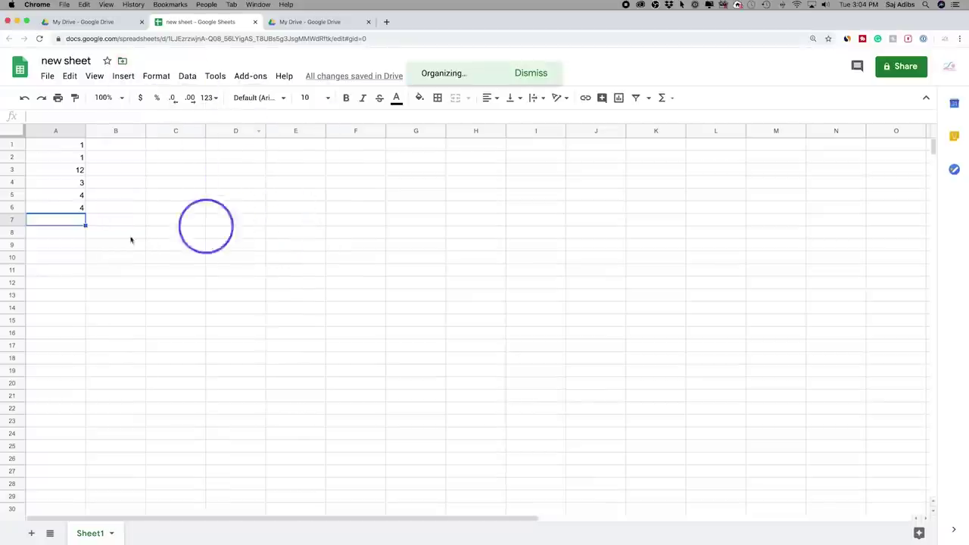
Check the contents of the Budget folder in Drive for the moved spreadsheet, and return to My Drive
click(86, 22)
scroll(368, 421, up, 15)
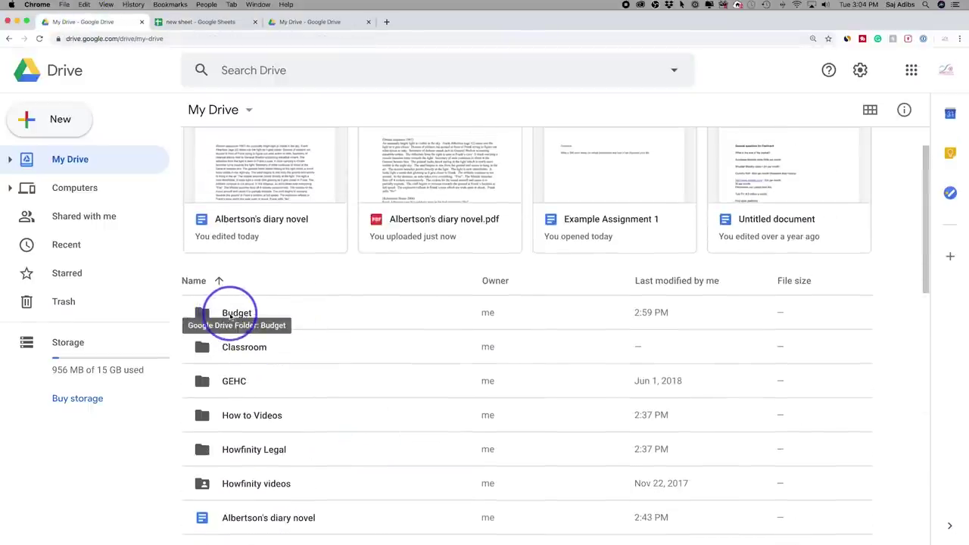
double_click(205, 315)
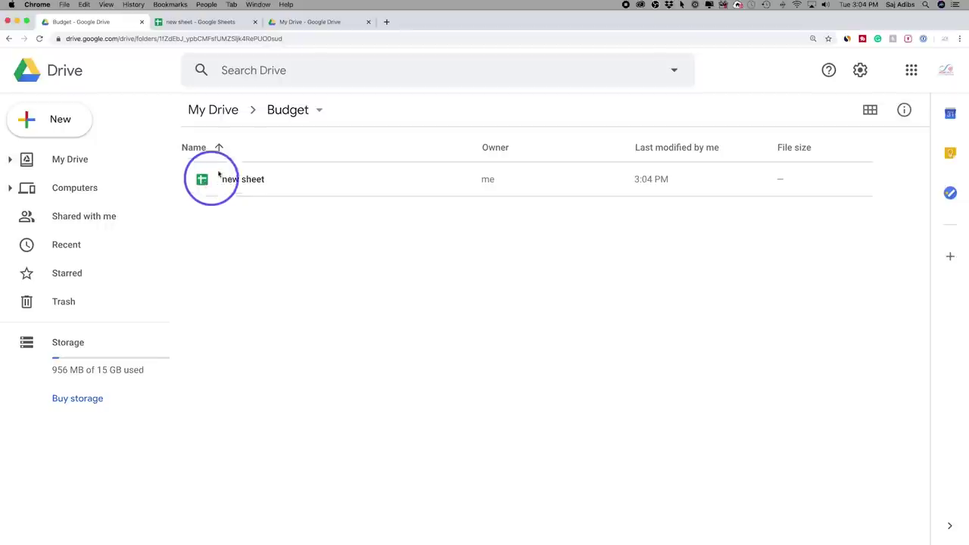
click(218, 112)
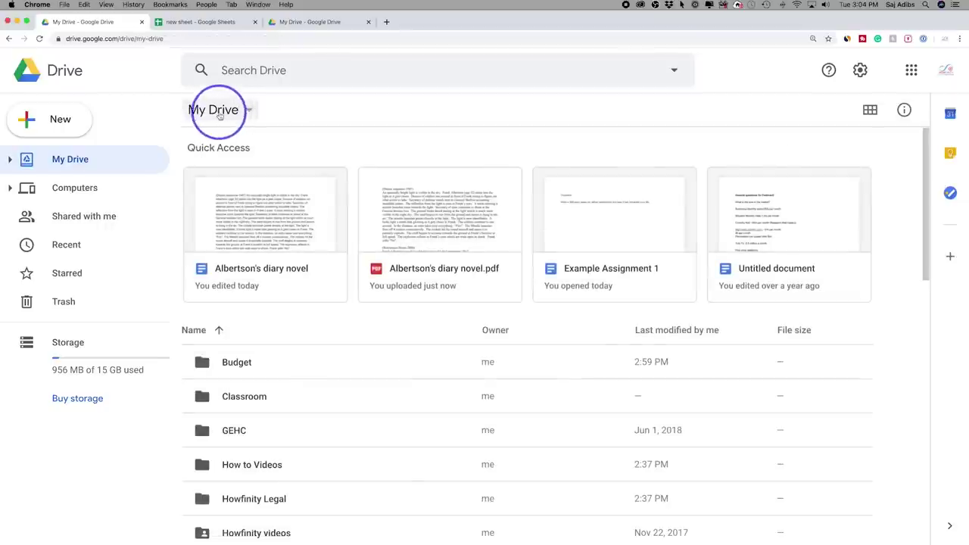
Look through the folders and files in My Drive, and review the options for creating new items
scroll(378, 398, down, 5)
scroll(379, 398, down, 2)
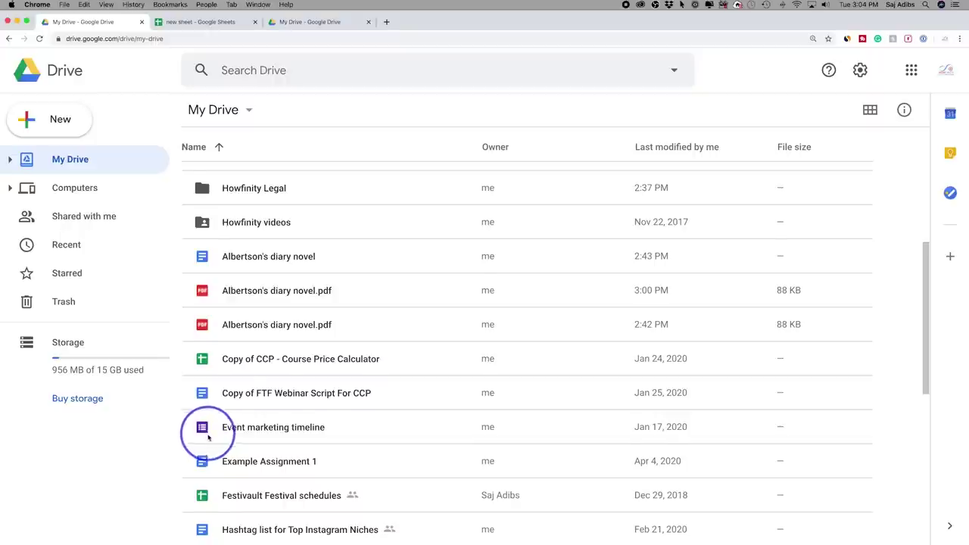
scroll(196, 280, up, 1)
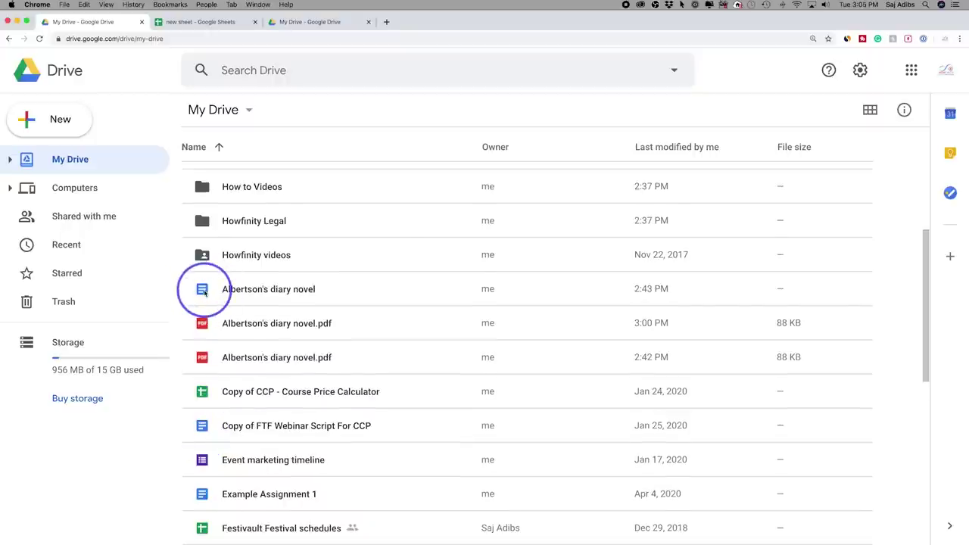
scroll(201, 305, up, 4)
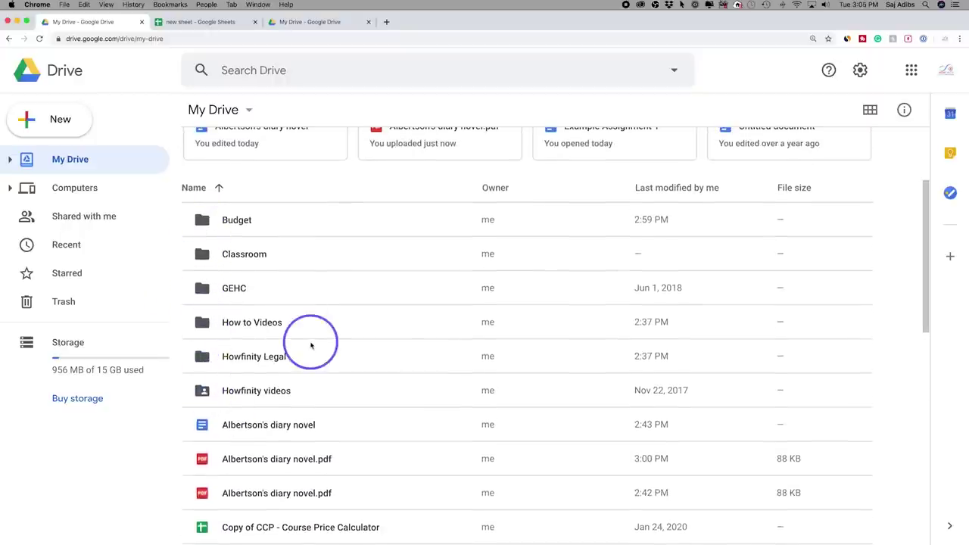
scroll(197, 242, up, 2)
click(56, 120)
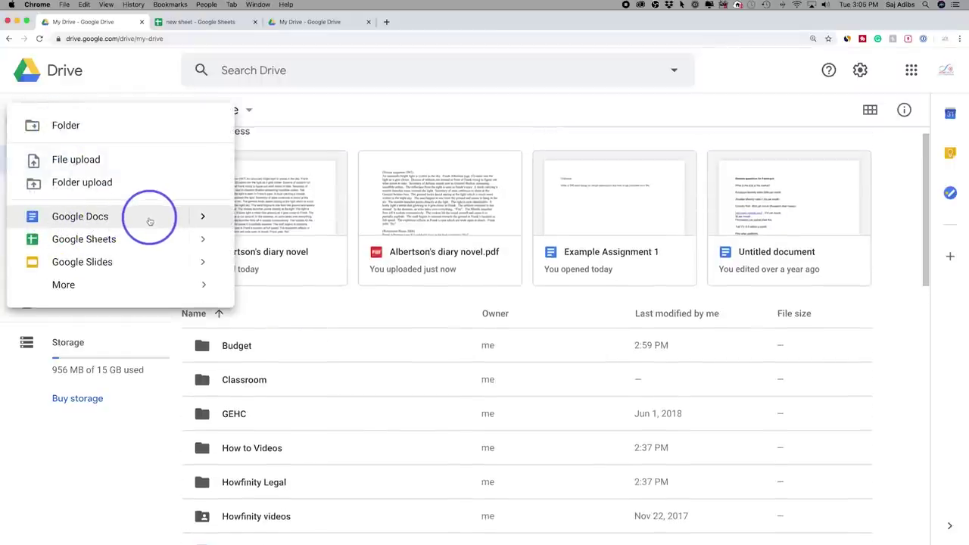
click(210, 82)
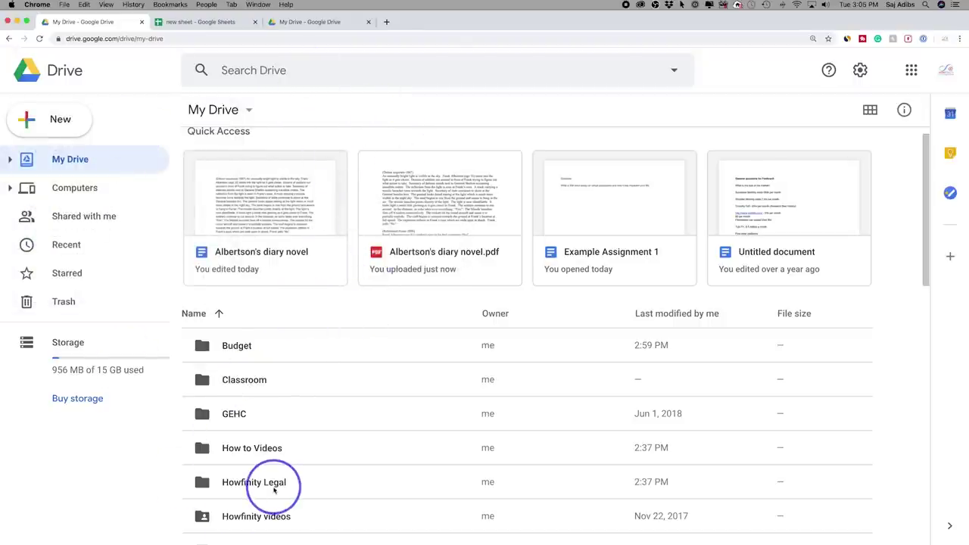
Star the new sheet spreadsheet, and check it in Drive's Starred list
click(191, 22)
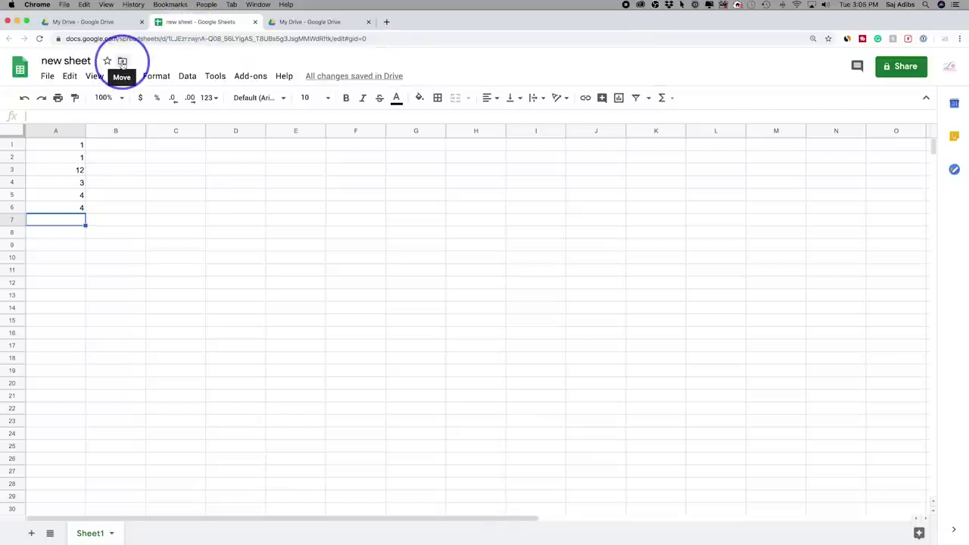
click(87, 24)
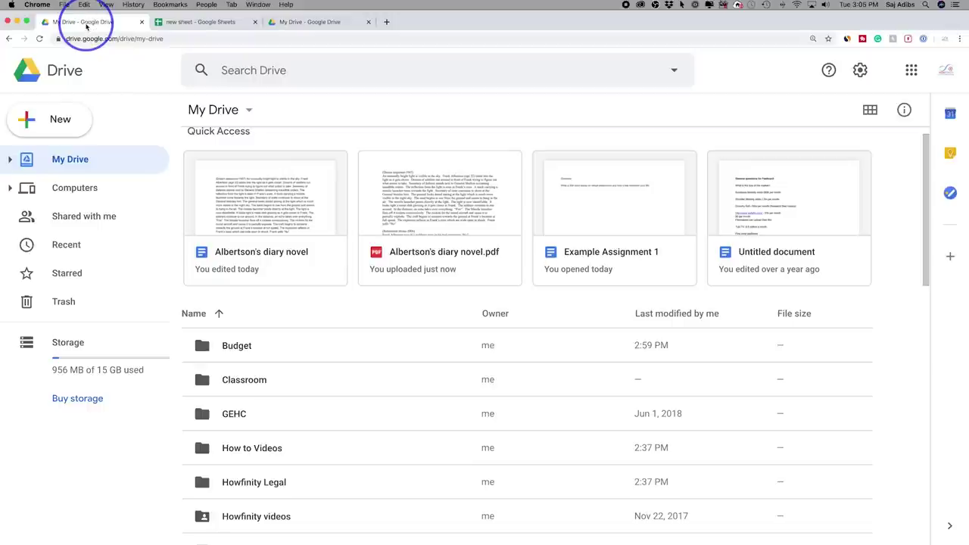
click(69, 275)
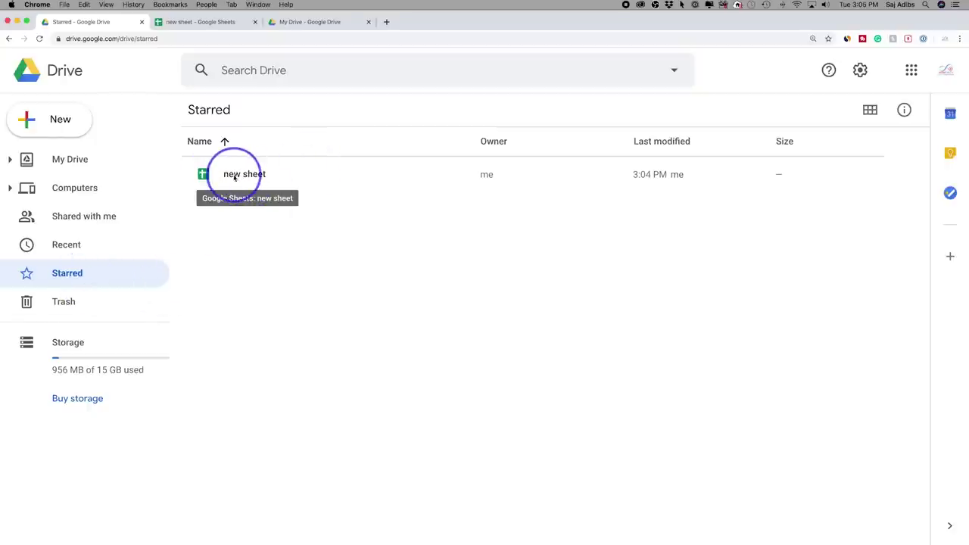
Add the Albertson's diary novel document in My Drive to Starred
click(70, 161)
scroll(318, 394, down, 3)
scroll(318, 397, down, 1)
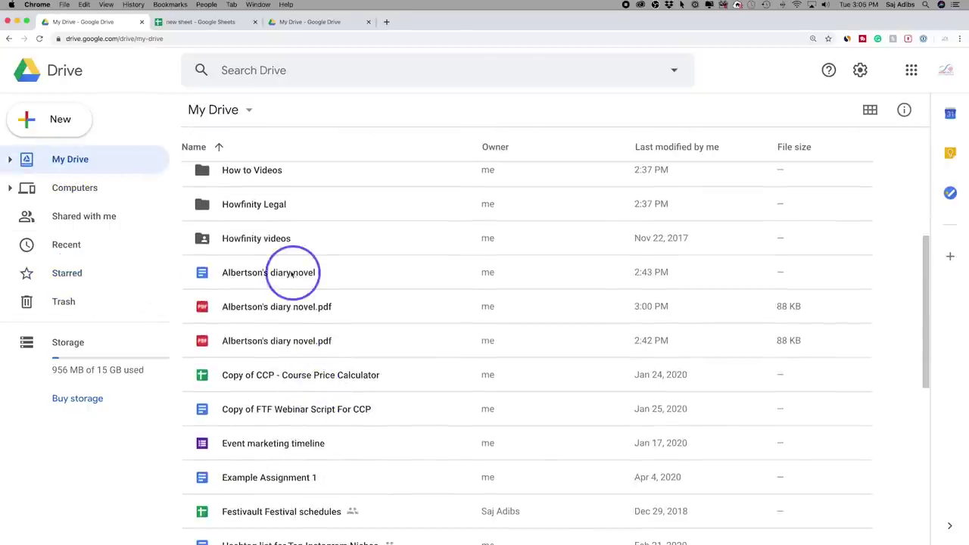
right_click(339, 278)
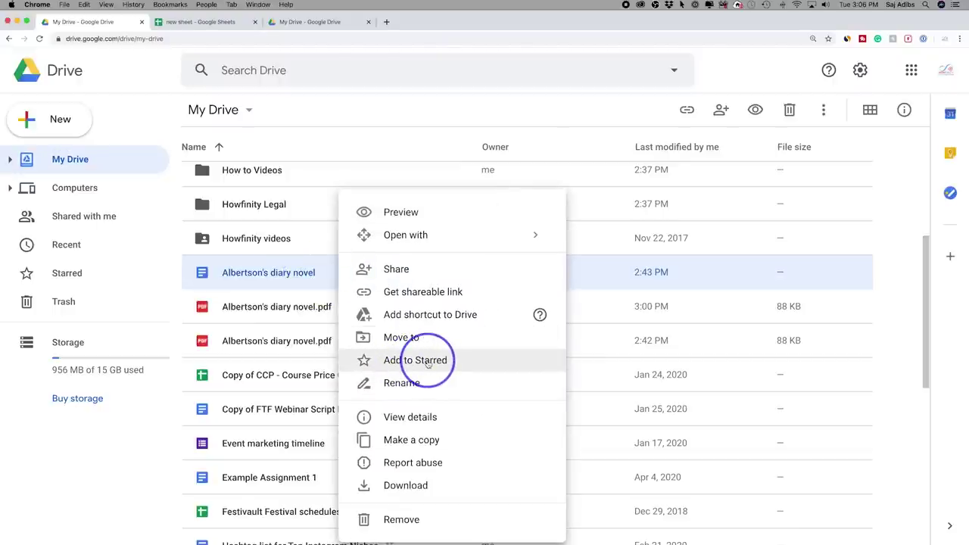
click(428, 363)
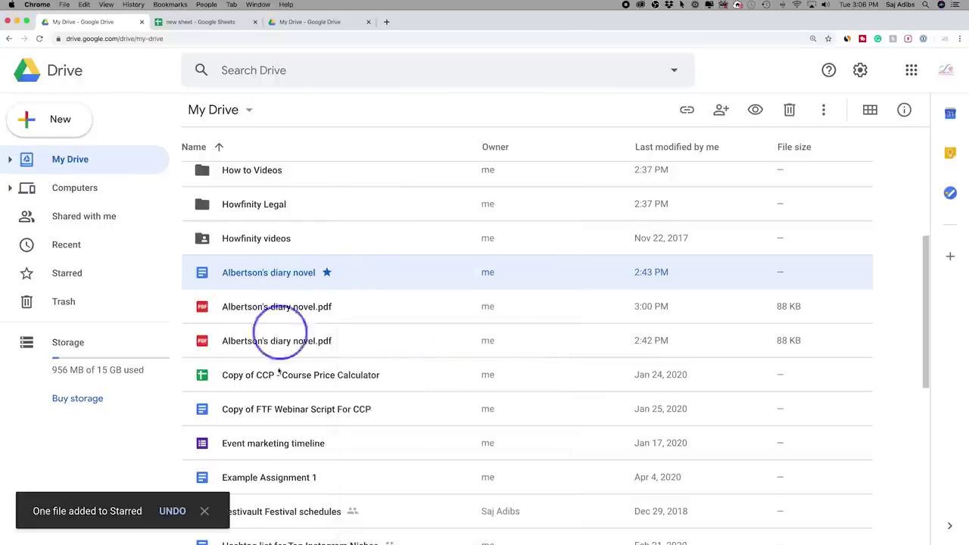
Review the actions available for the Albertson's diary novel document, and download it to the computer
click(351, 277)
right_click(351, 277)
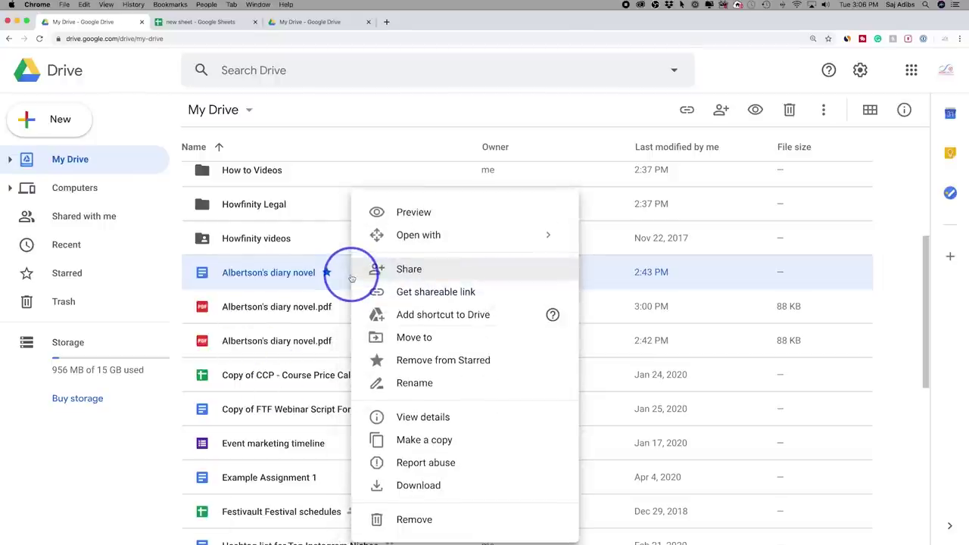
mouse_move(400, 234)
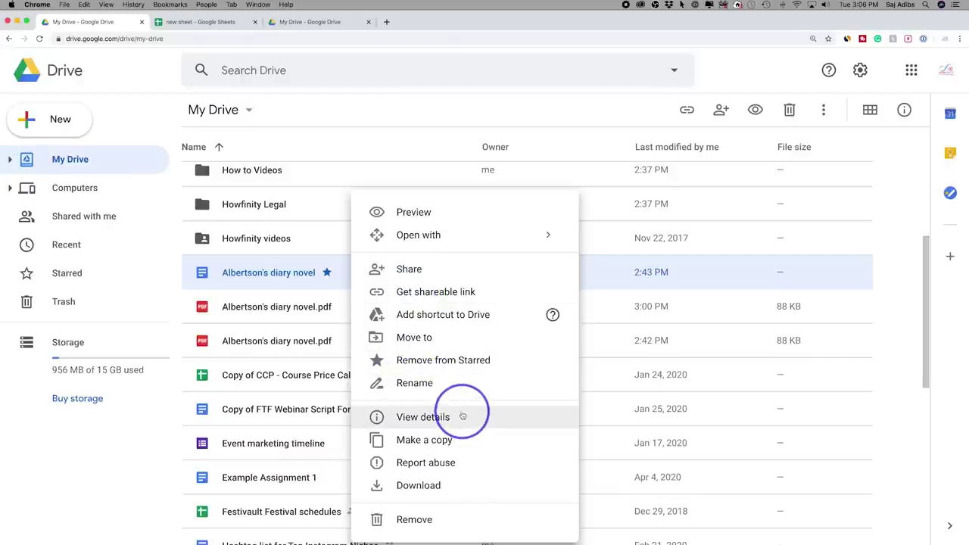
click(412, 494)
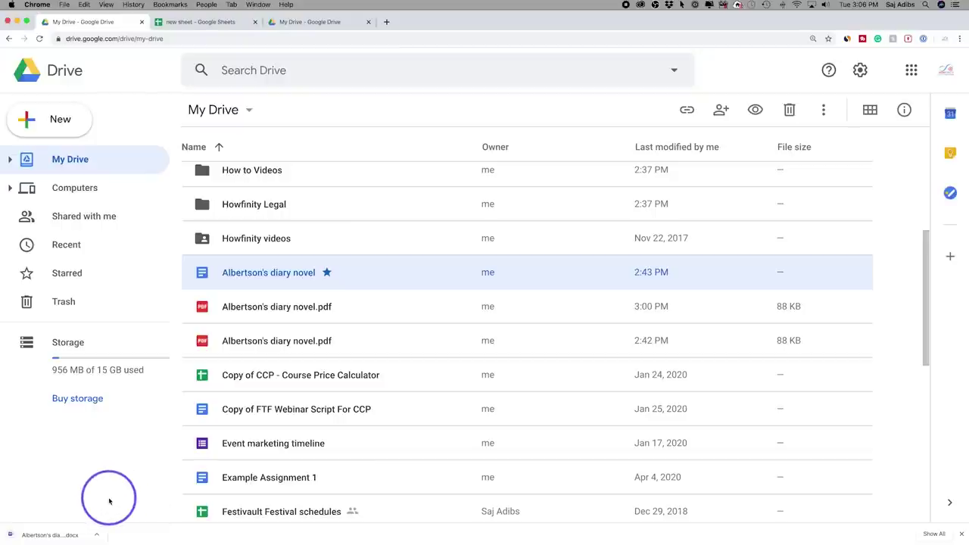
Review the document's available actions again, and compare the Computers section with My Drive
right_click(287, 276)
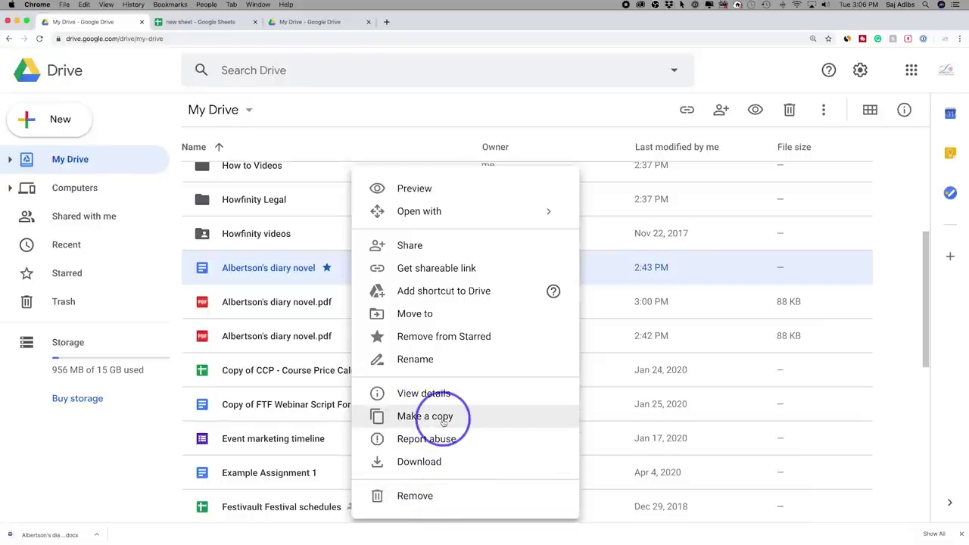
click(83, 188)
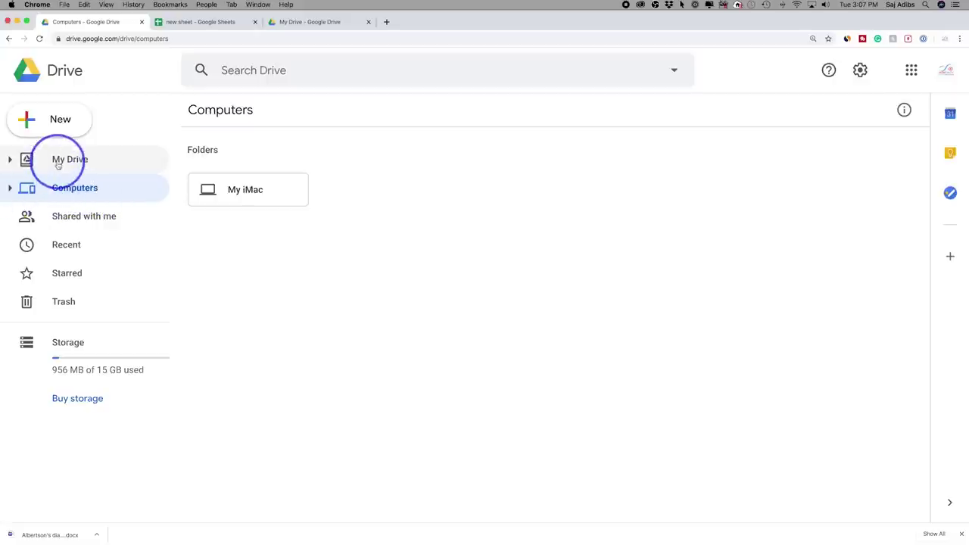
click(83, 162)
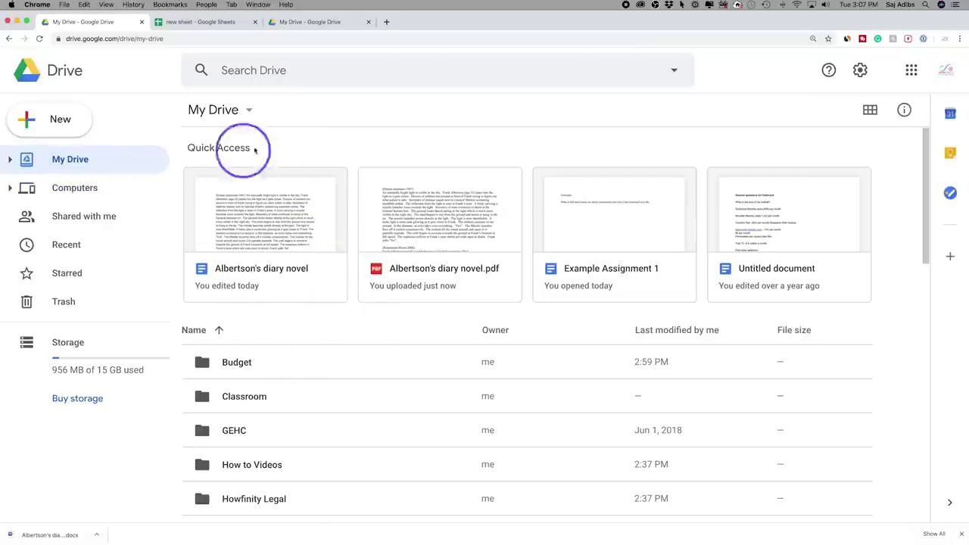
click(69, 191)
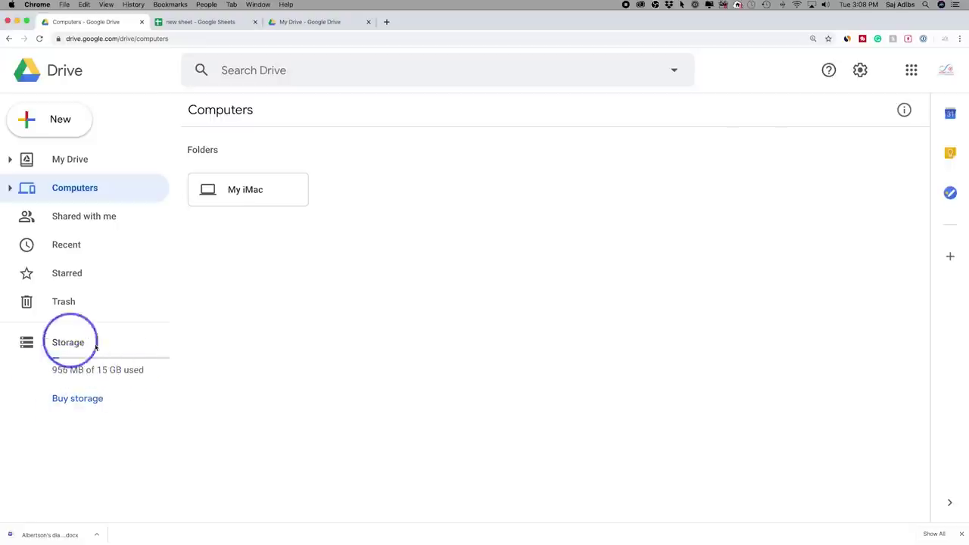
Review the Google One storage upgrade plans and their prices, and go back to Drive
click(71, 399)
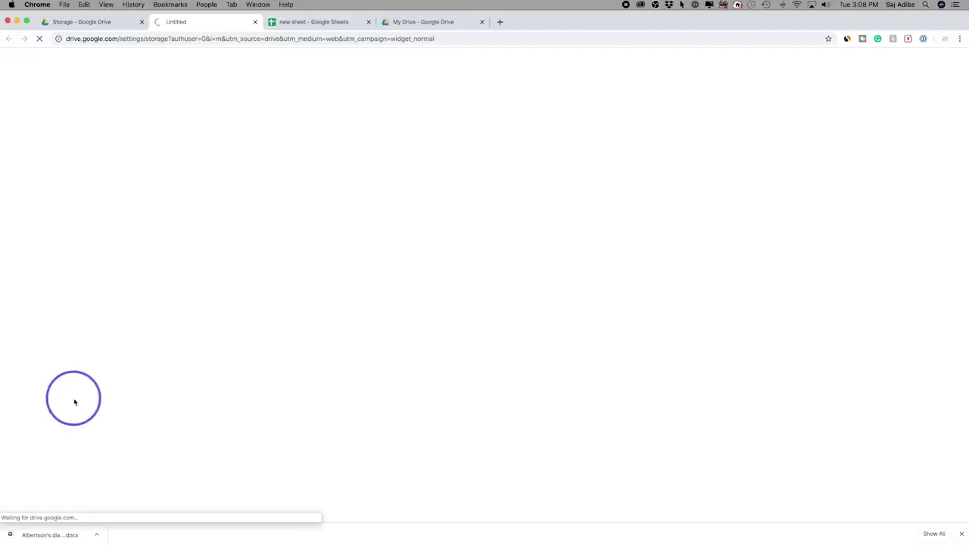
scroll(160, 184, down, 2)
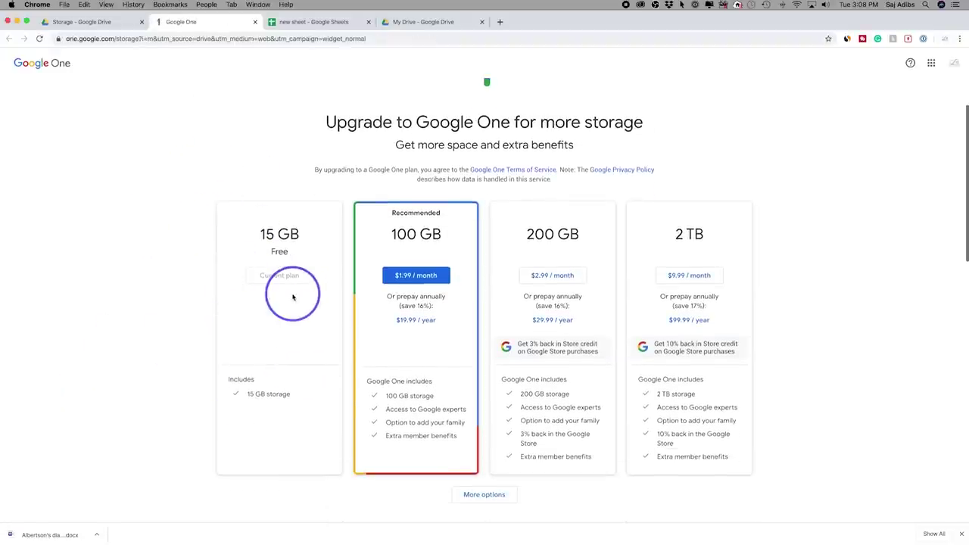
scroll(294, 297, down, 1)
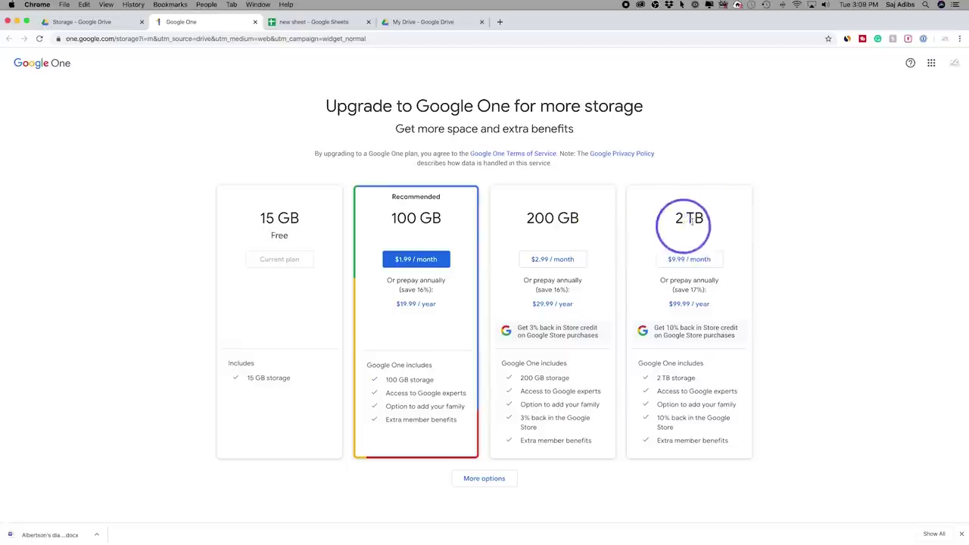
click(255, 21)
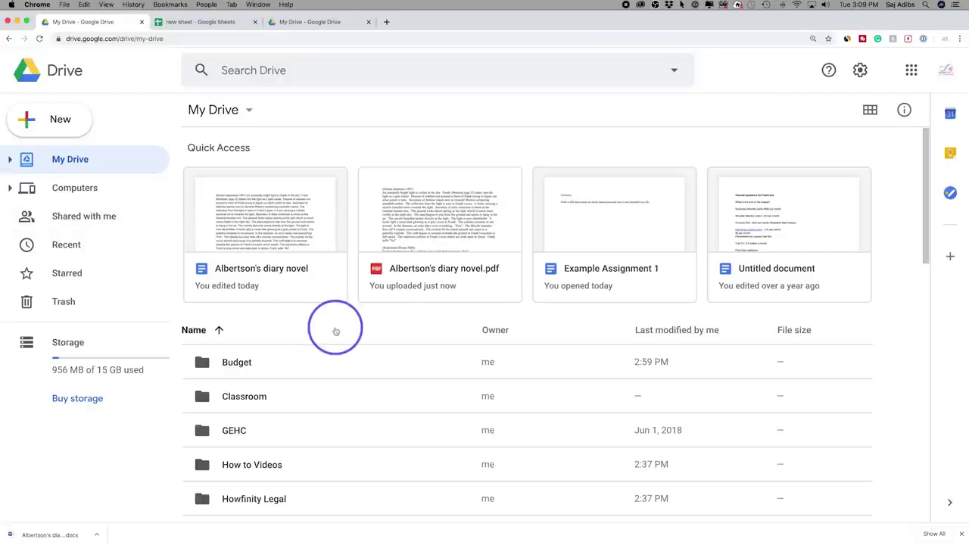
Open the sharing settings for the Albertson's diary novel document in My Drive
scroll(336, 331, down, 4)
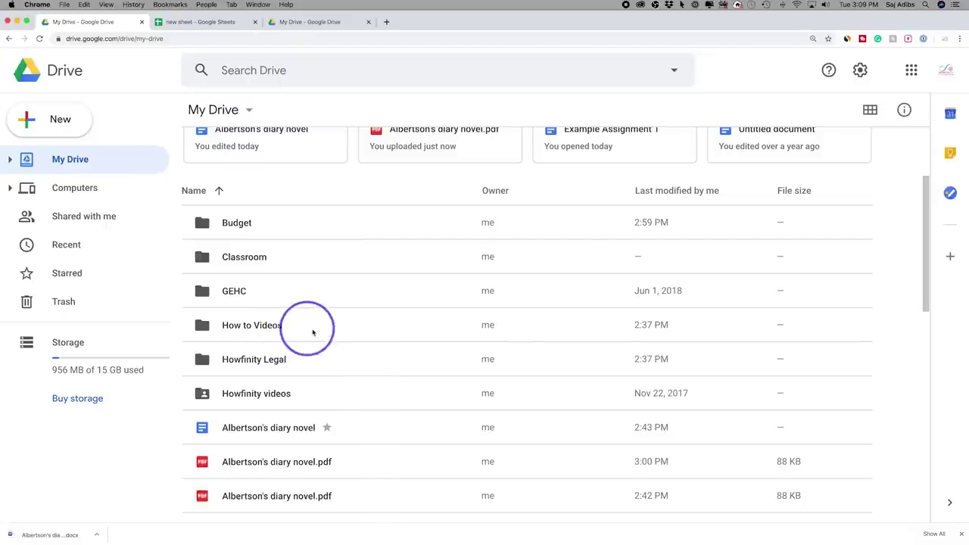
click(353, 428)
click(343, 331)
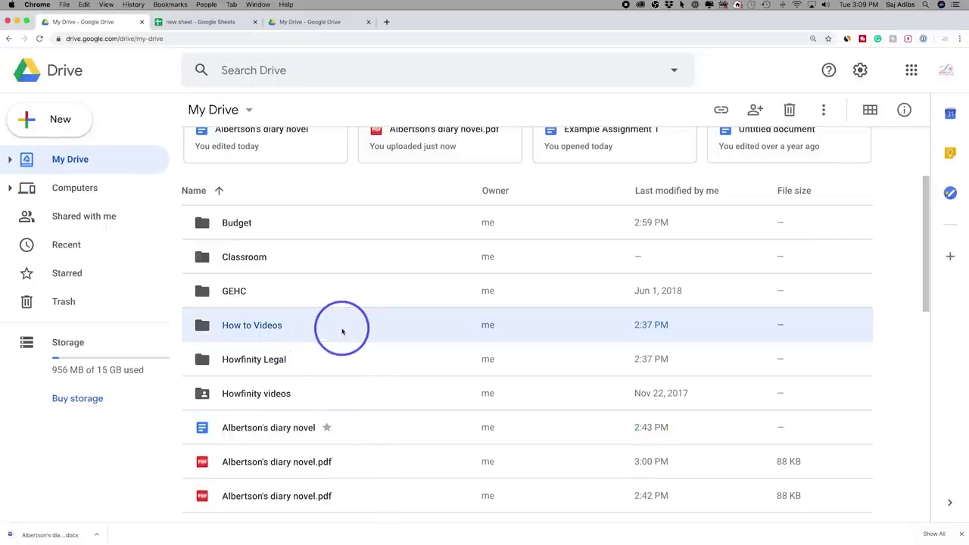
click(345, 433)
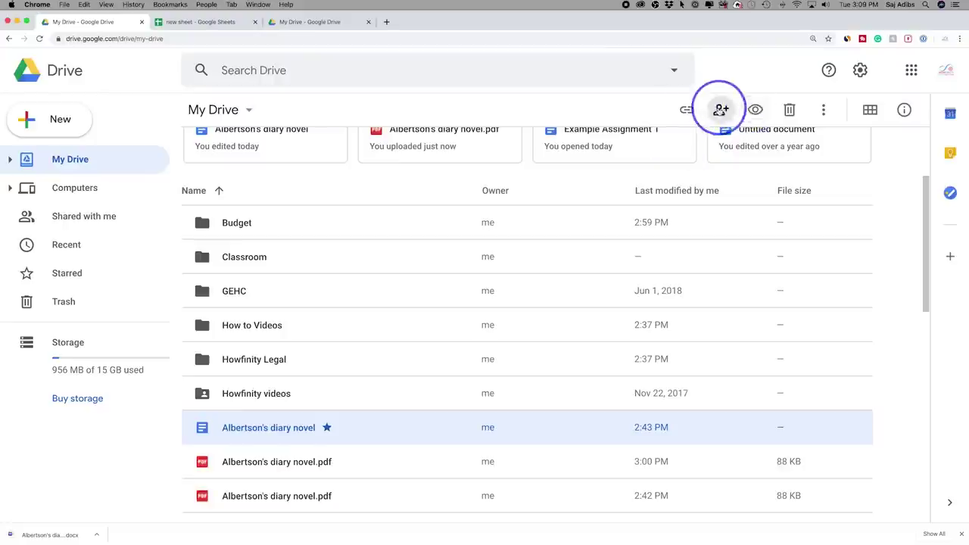
click(721, 111)
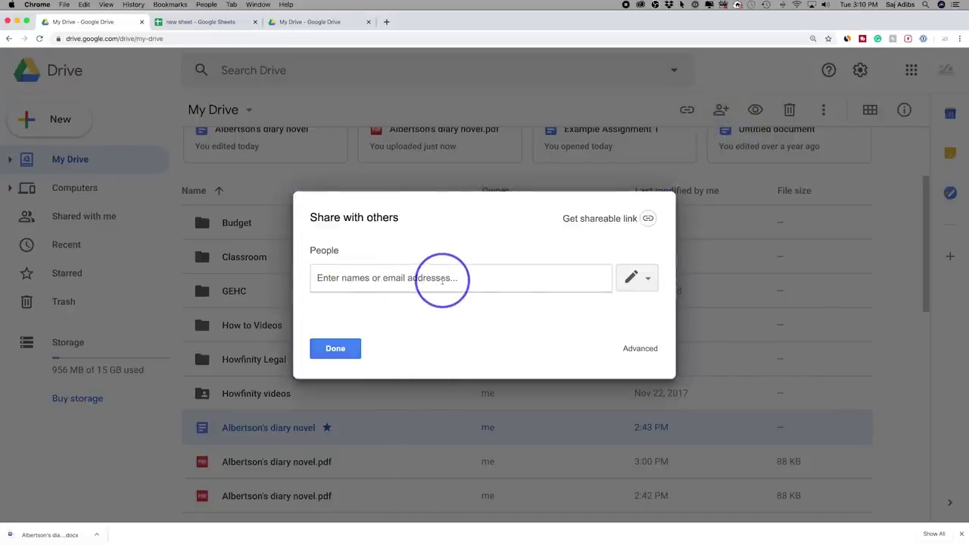
Review the permission levels, enter the recipient's email address, and add the note "check out this google sheet and let me know your thoughts."
click(648, 280)
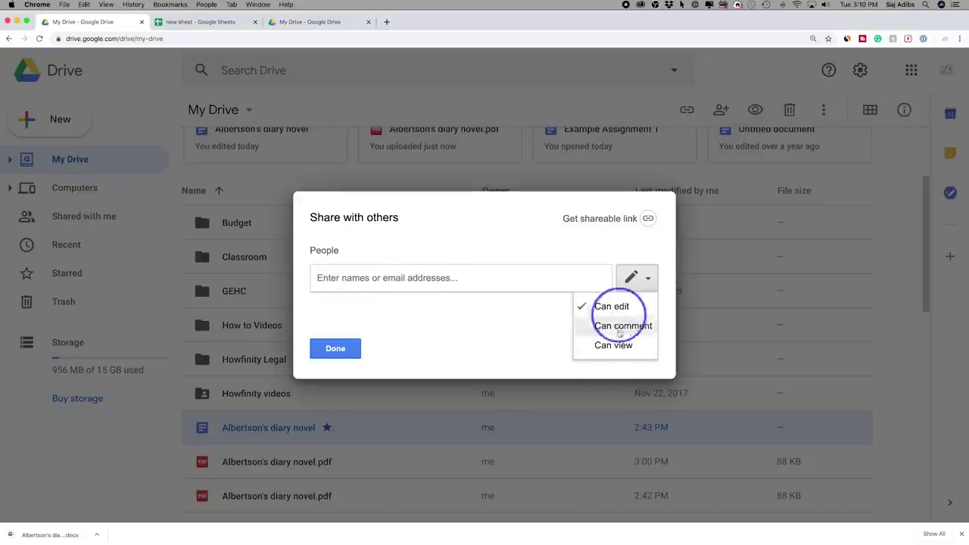
click(341, 277)
click(392, 326)
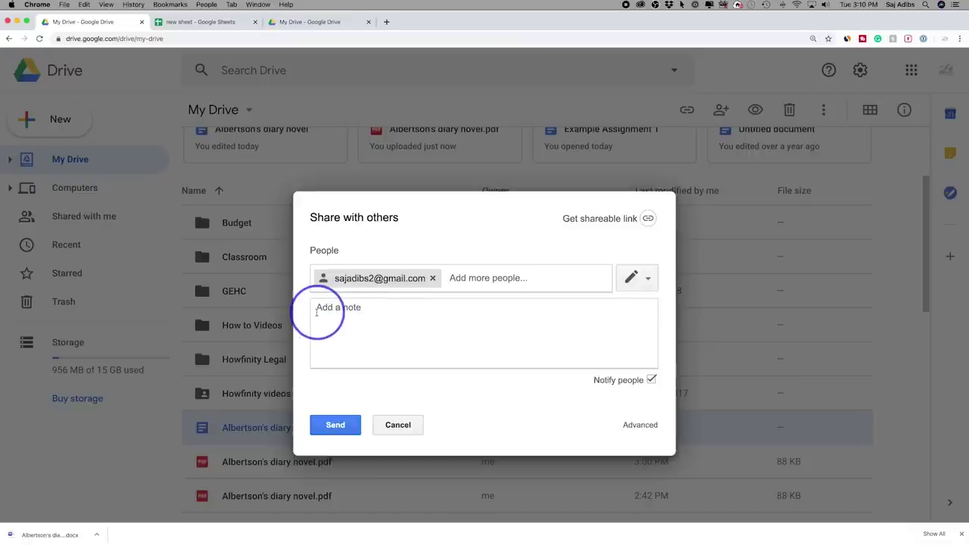
click(363, 310)
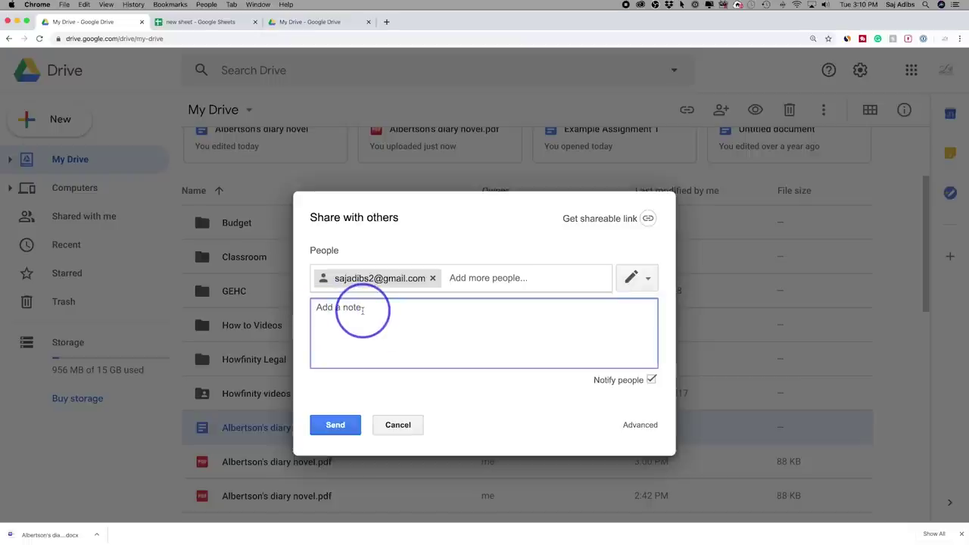
text(check out this google sheet and let me know your thoughts.)
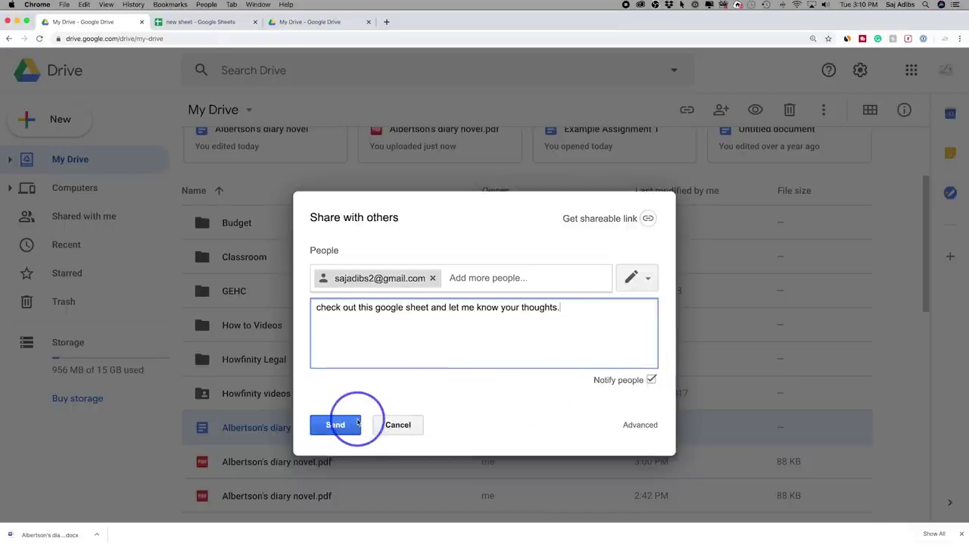
Turn on link sharing so anyone with the link can view, review the other link access options, and send the invitation
click(590, 221)
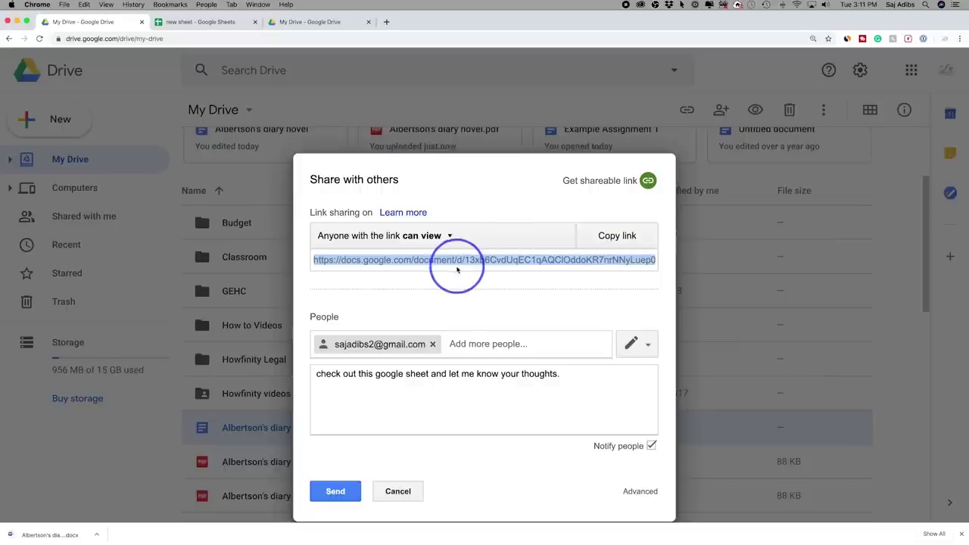
click(449, 238)
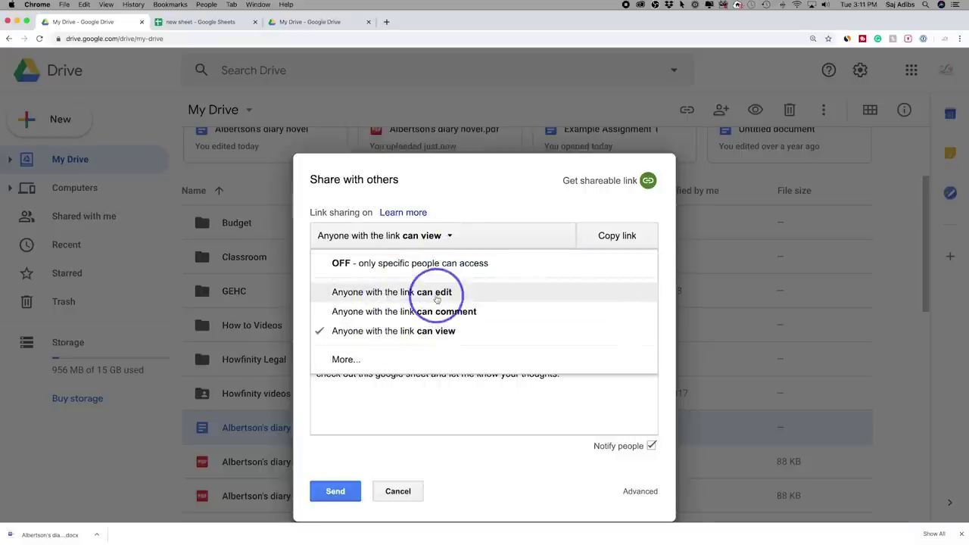
click(447, 237)
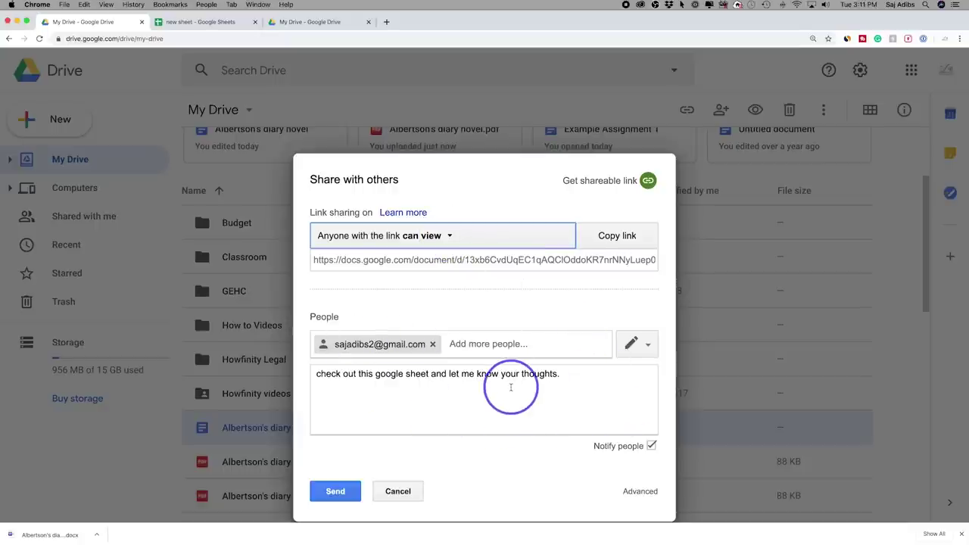
click(336, 492)
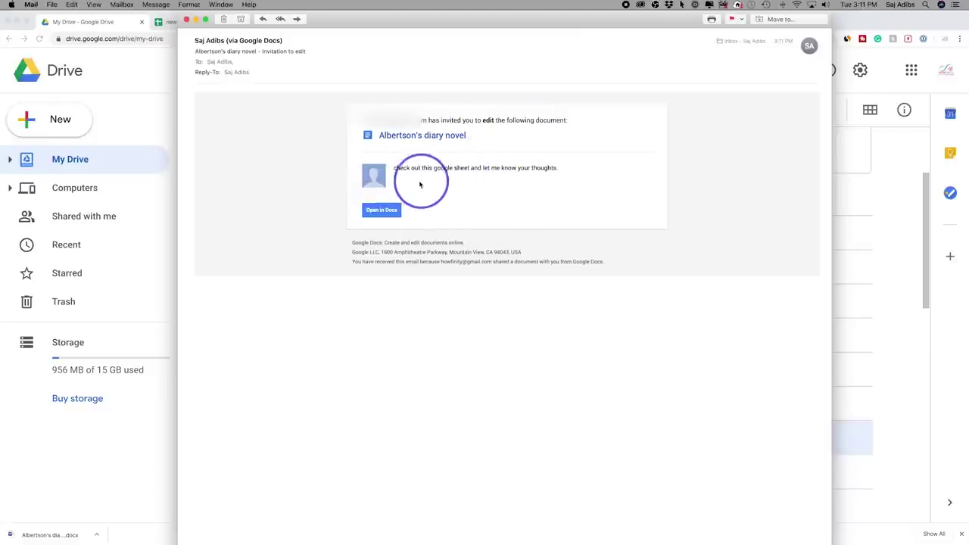
Open the shared Albertson's diary novel document from the invitation email, check its sharing settings, and close it
click(377, 212)
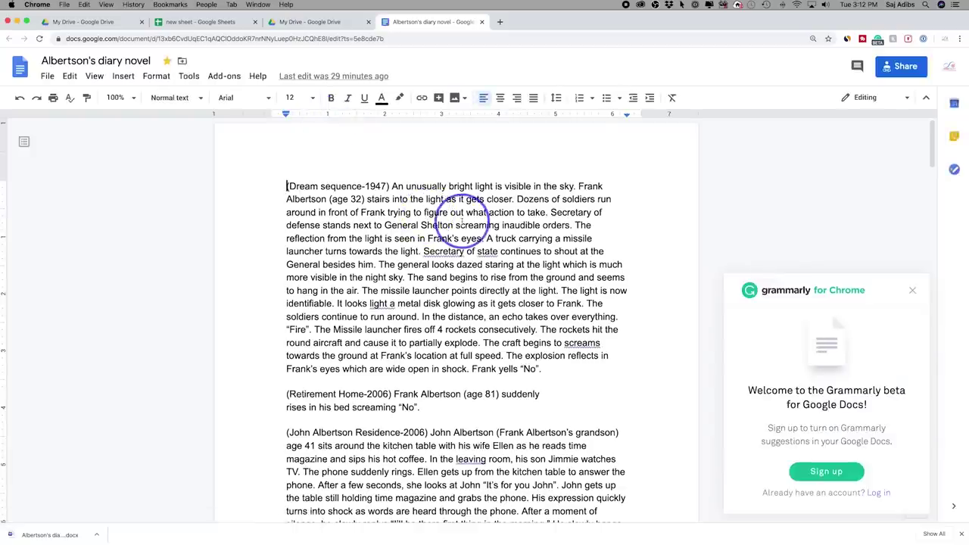
click(915, 65)
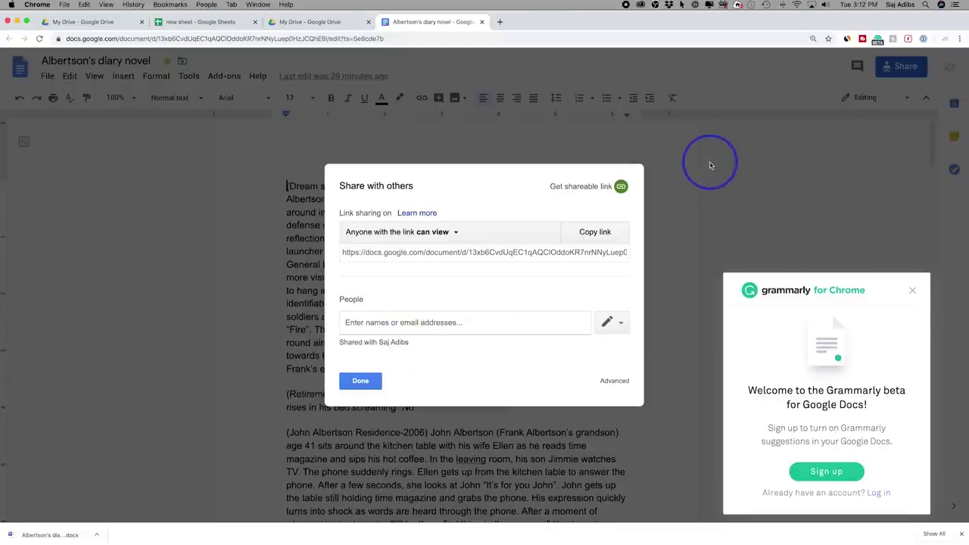
key(super+w)
Find the shared Albertson's diary novel document in My Drive and look at its sharing indicator and settings
scroll(350, 406, down, 3)
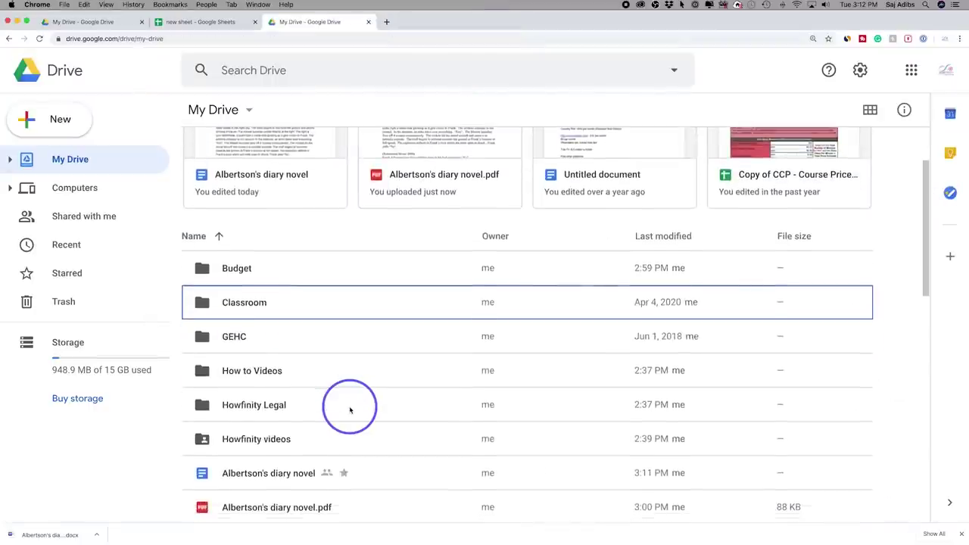
click(368, 417)
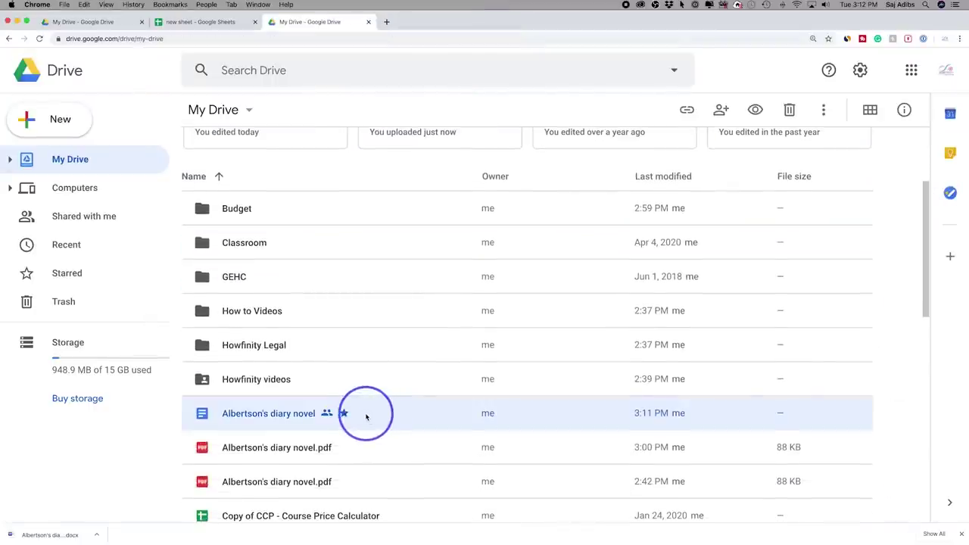
scroll(368, 417, down, 1)
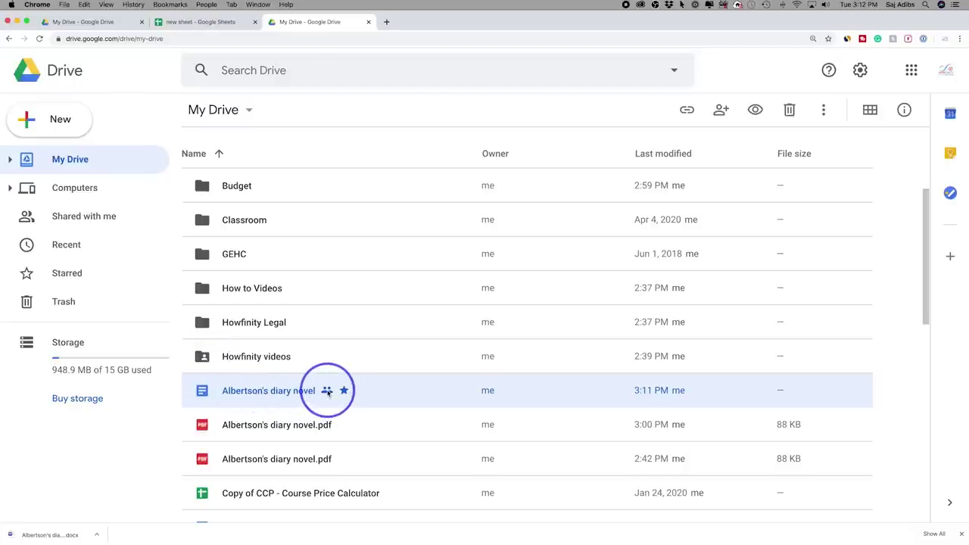
click(718, 111)
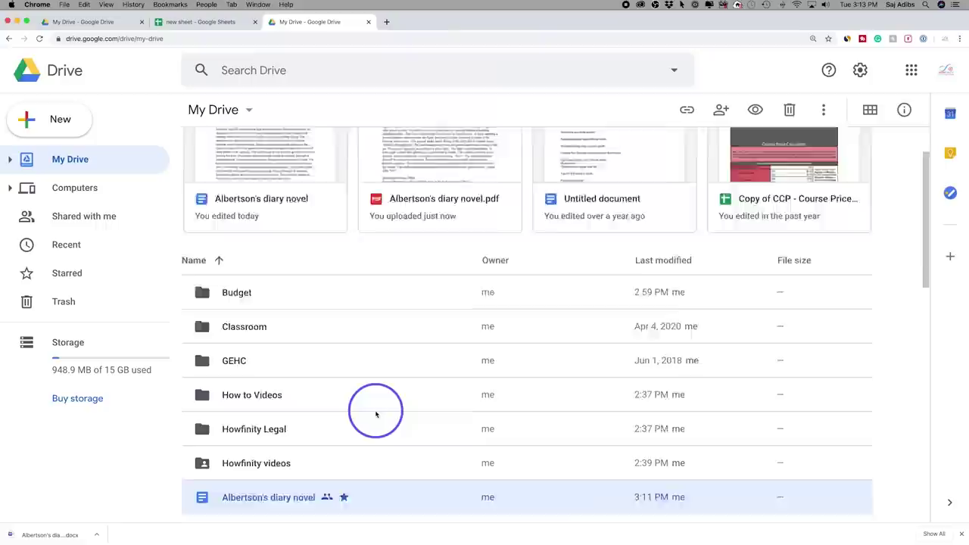
Search Drive for "how to use google translate"
click(239, 71)
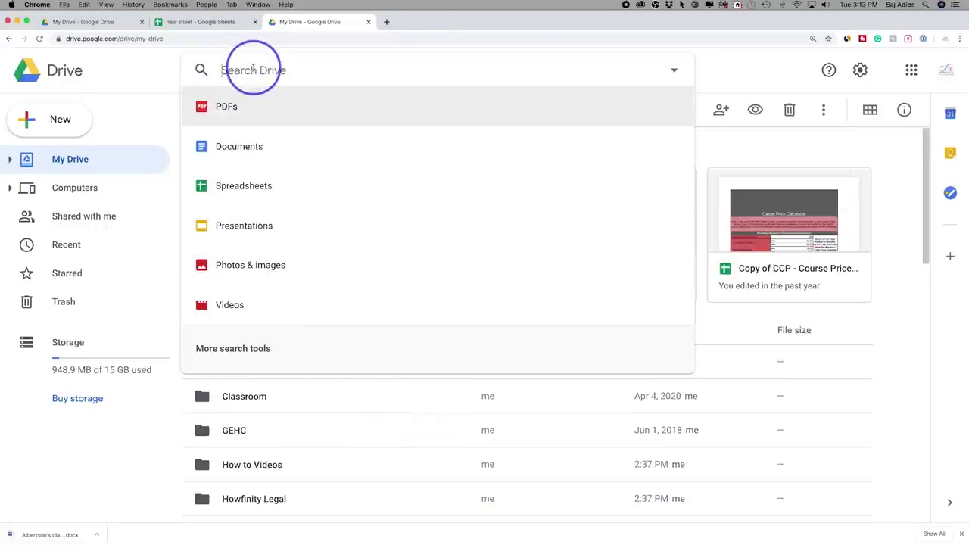
key(super+v)
key(Return)
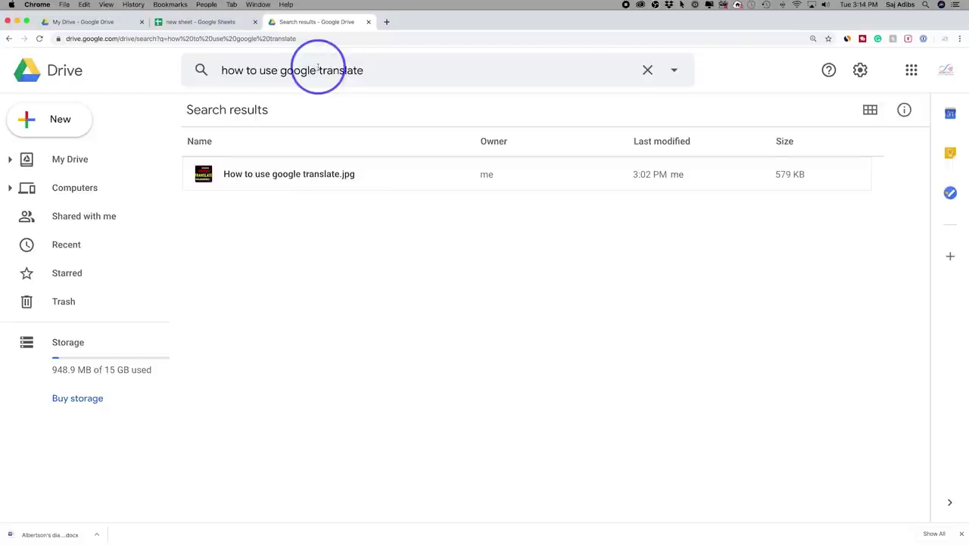
Review the advanced search filters, clear the search, and return to My Drive
click(674, 71)
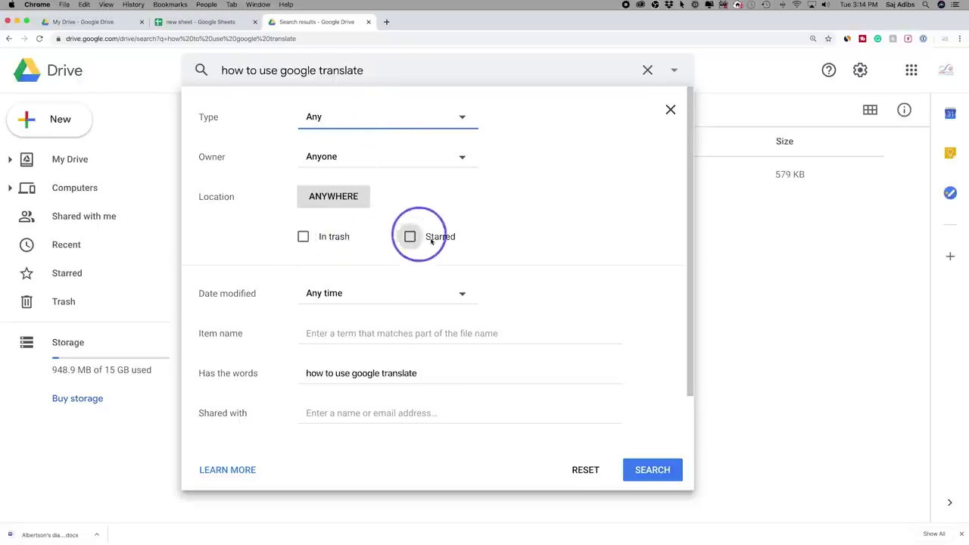
click(674, 70)
click(647, 69)
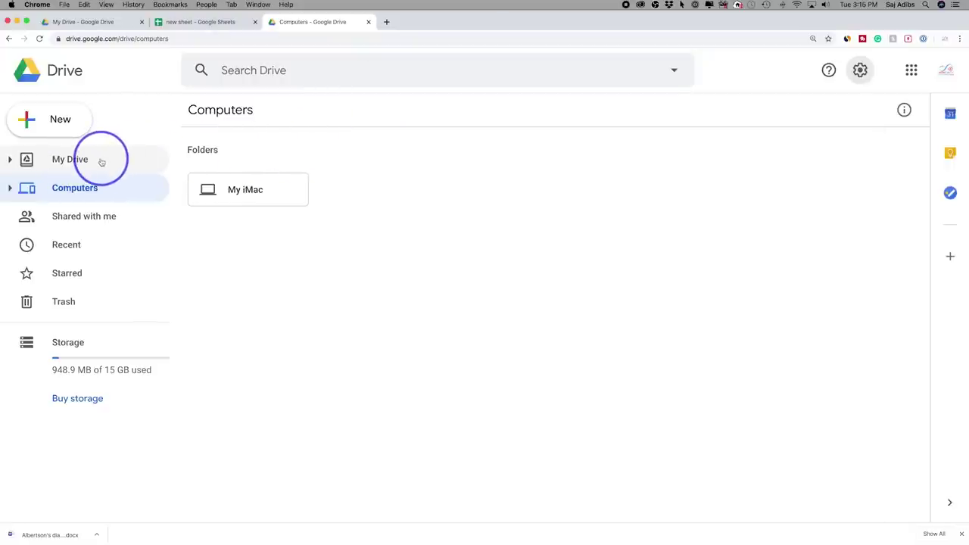
click(100, 161)
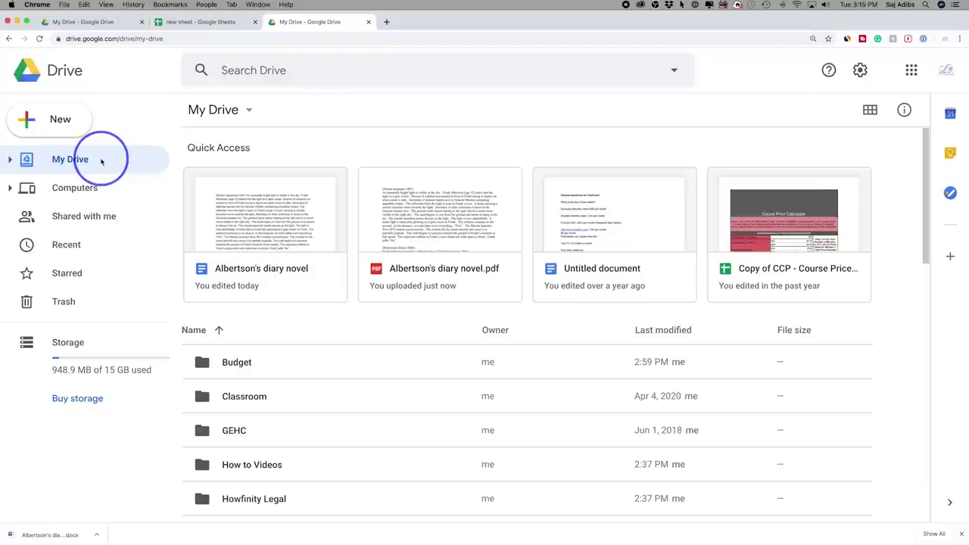
Preview the Albertson's diary novel PDF from Quick Access, test whether its text is editable, and close the preview
click(429, 270)
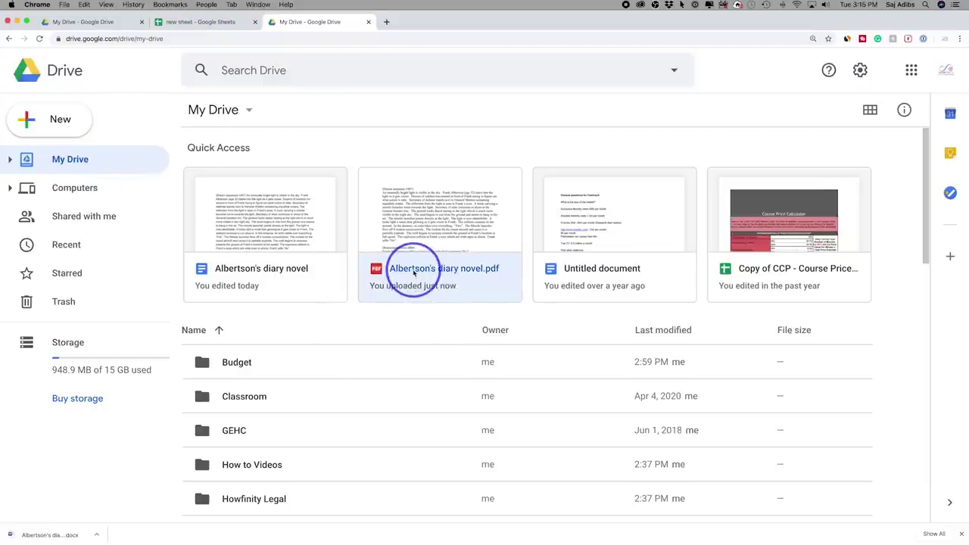
double_click(413, 274)
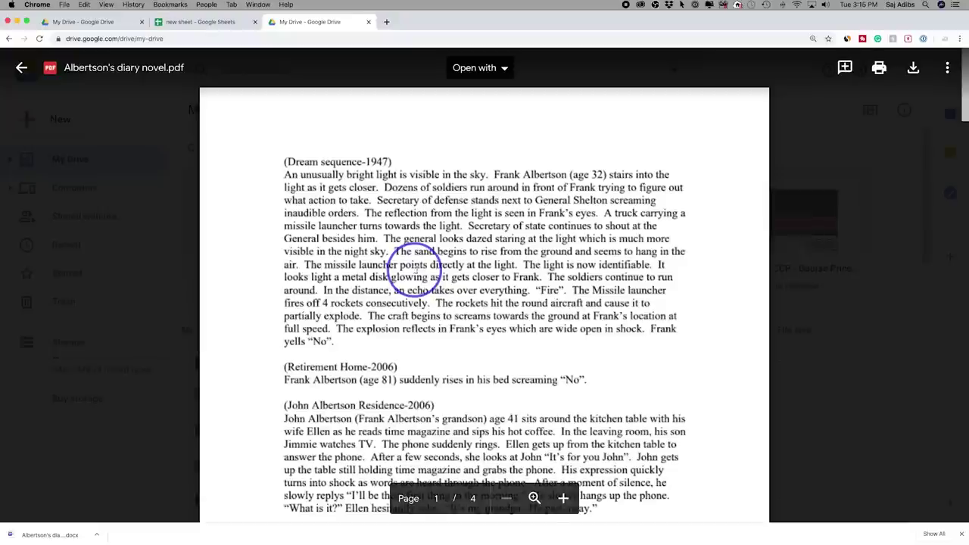
drag(532, 288, 480, 272)
click(480, 272)
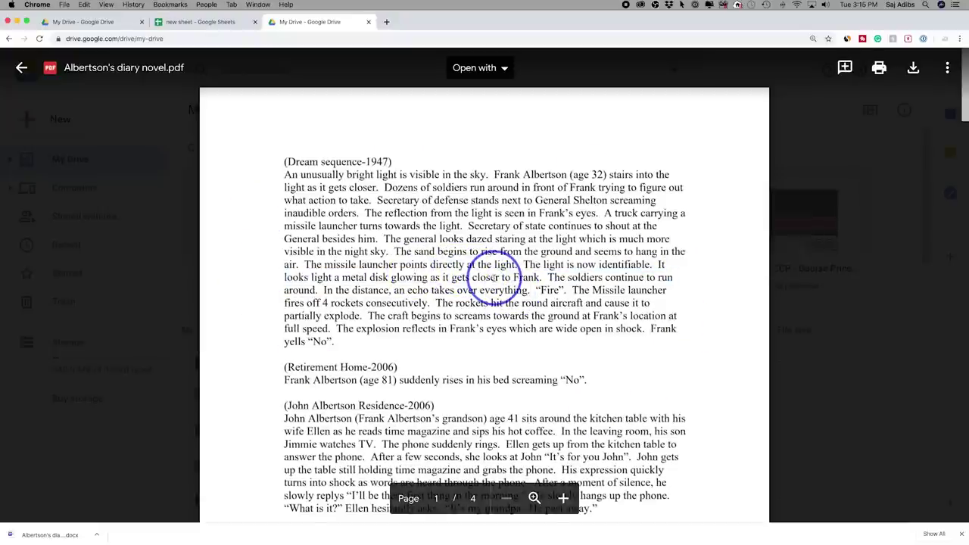
click(173, 187)
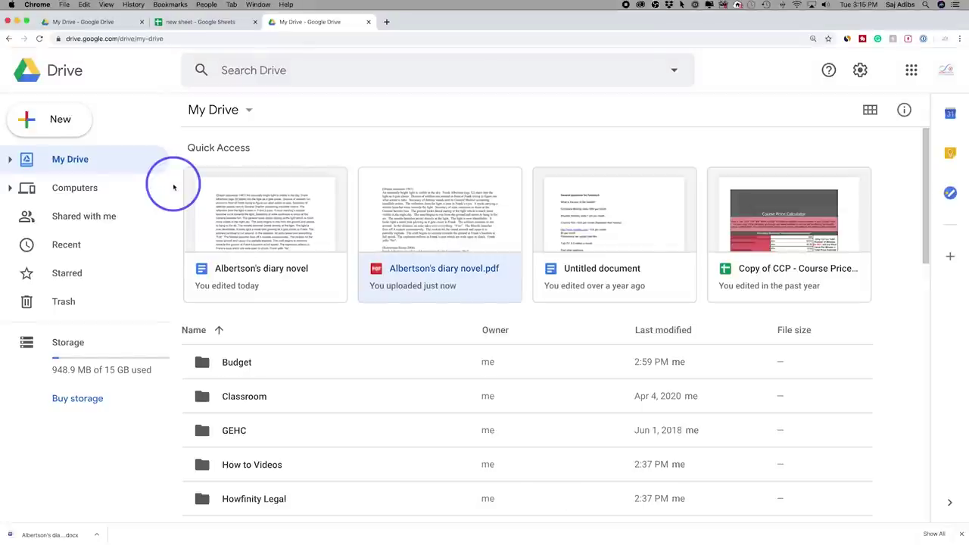
Open the Albertson's diary novel PDF with Google Docs to convert it into an editable document
right_click(418, 273)
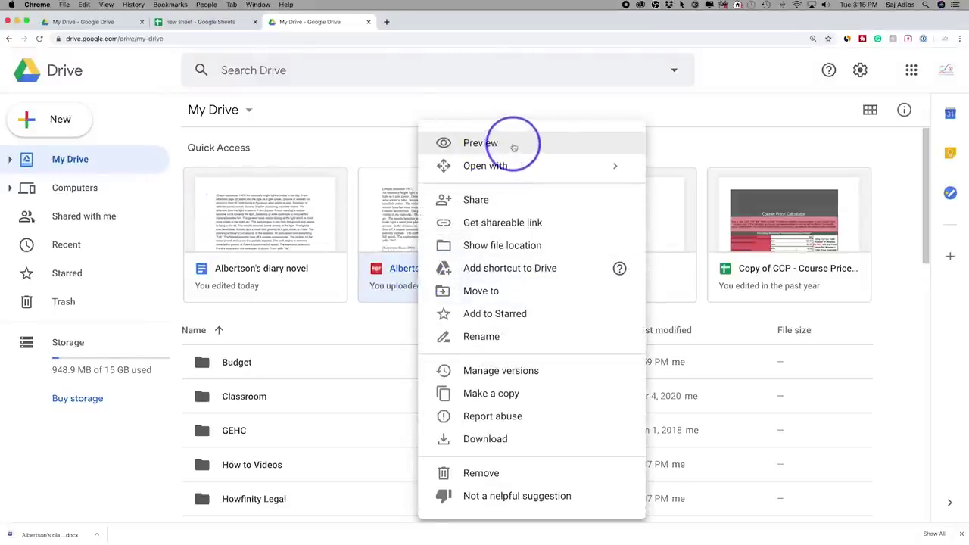
mouse_move(511, 165)
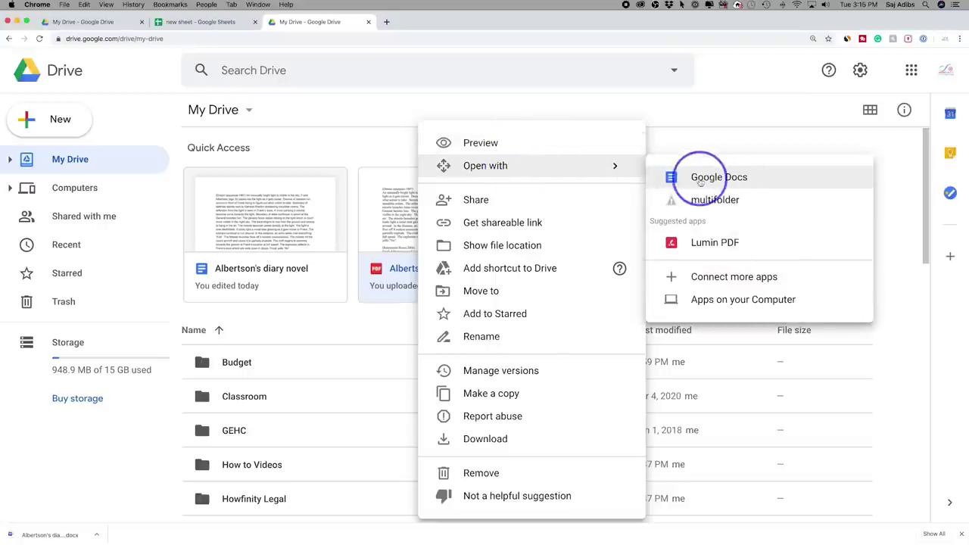
click(752, 182)
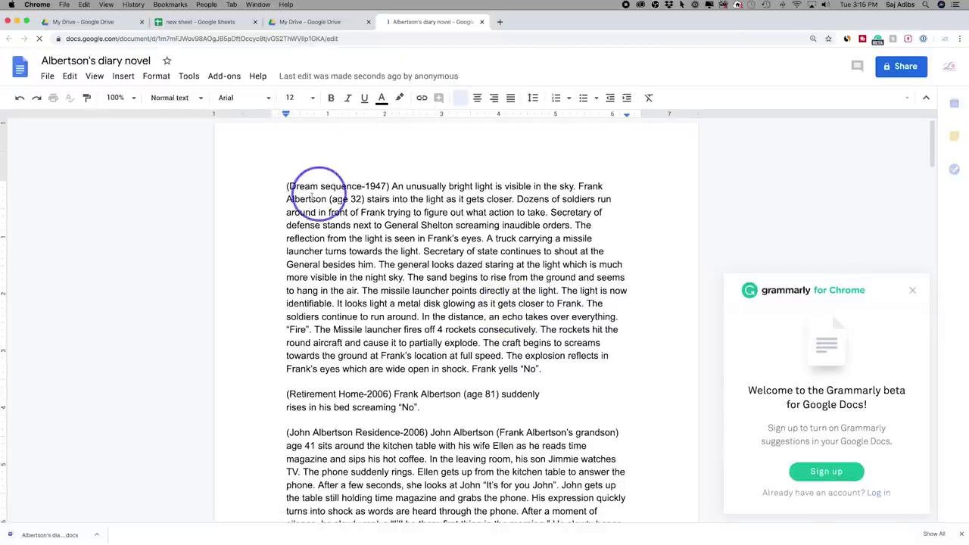
Try removing the text "to hang in the air. The missile launch" from the converted document, and undo the removal
drag(389, 199, 423, 200)
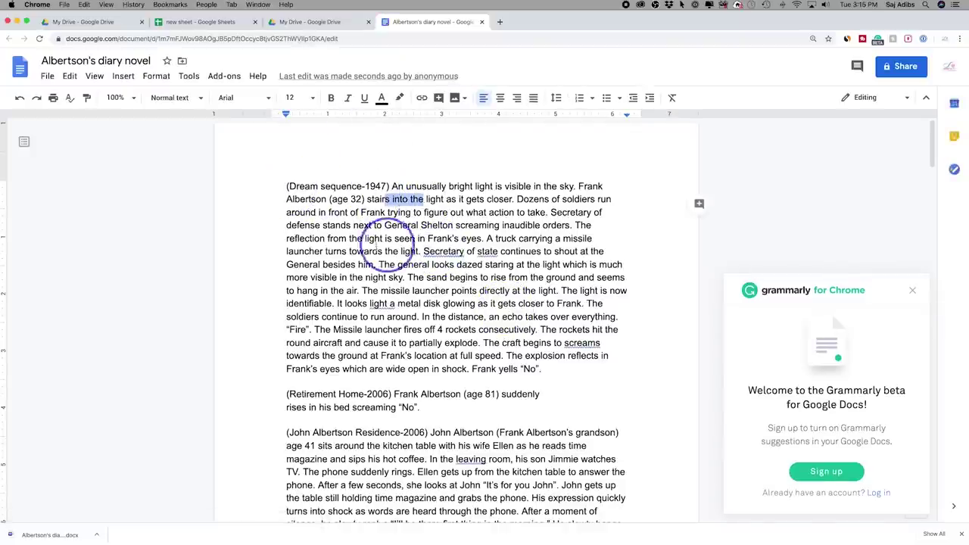
drag(440, 291, 286, 289)
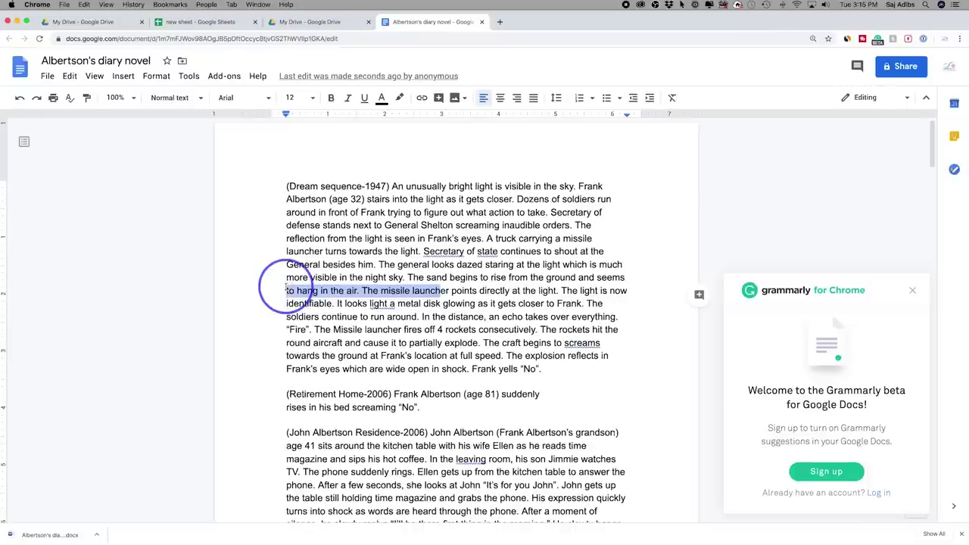
key(ctrl+x)
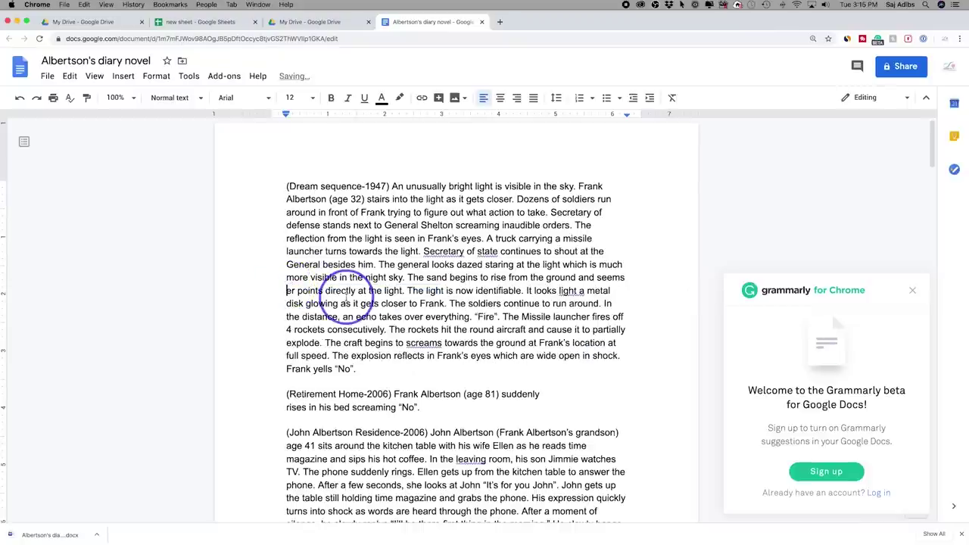
key(ctrl+z)
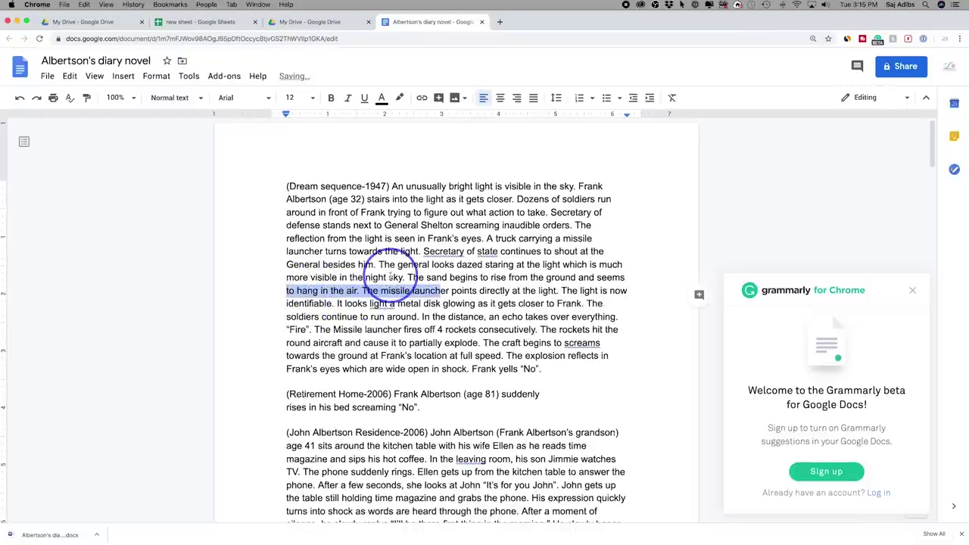
Compare the original PDF in My Drive with the converted Google Docs document
click(310, 21)
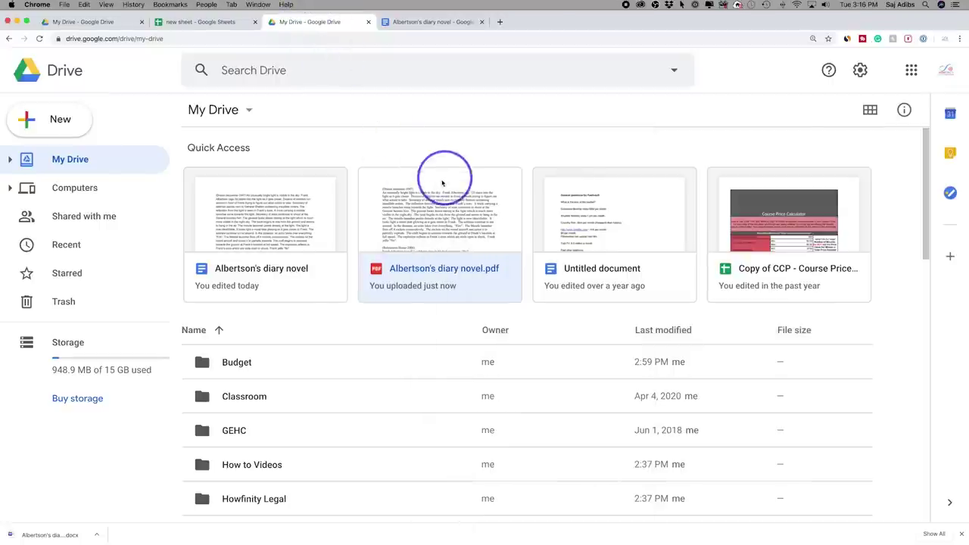
click(424, 22)
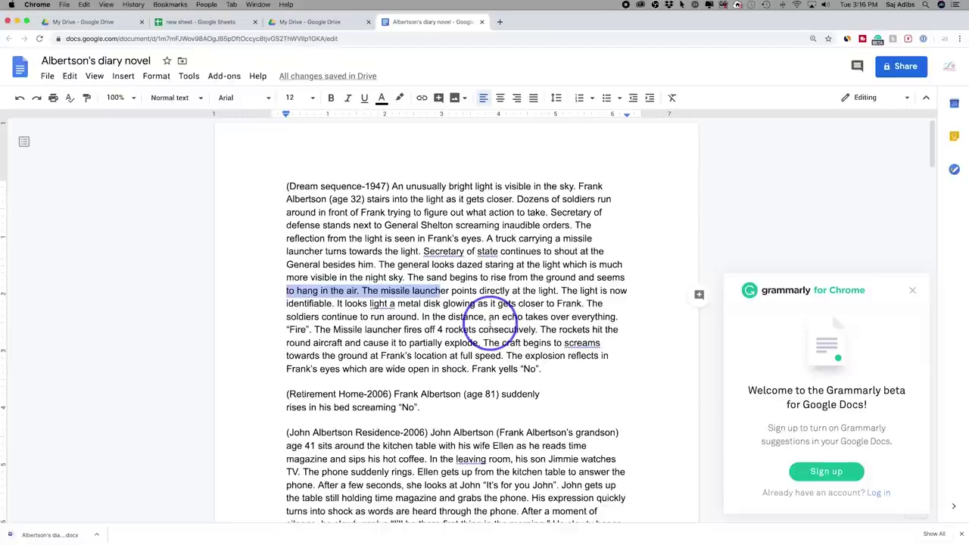
click(315, 28)
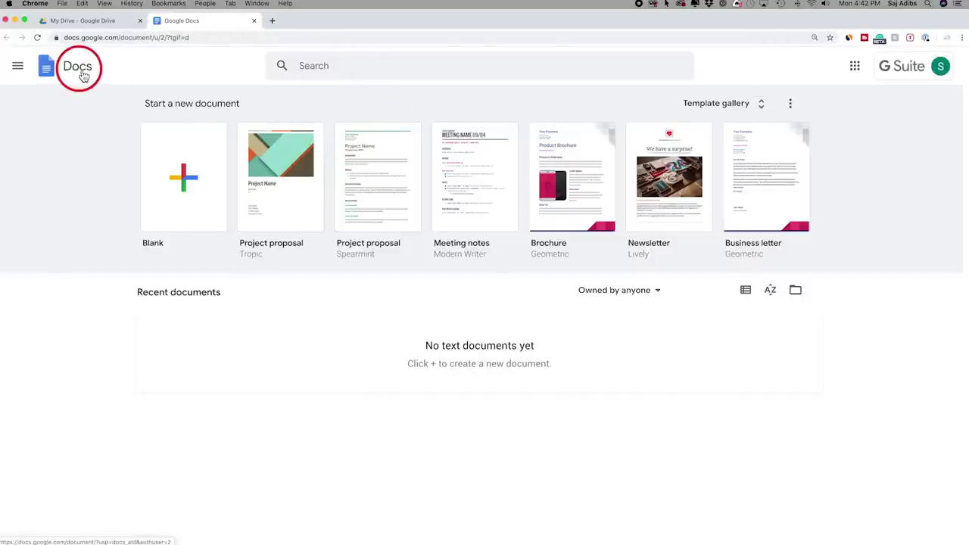
Start a new Google Docs document from My Drive and close it again
click(68, 21)
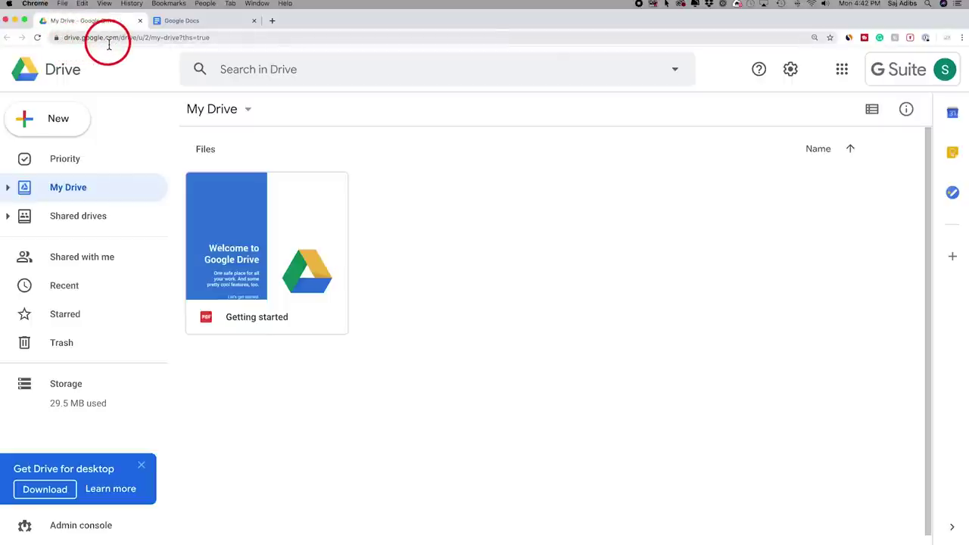
click(55, 127)
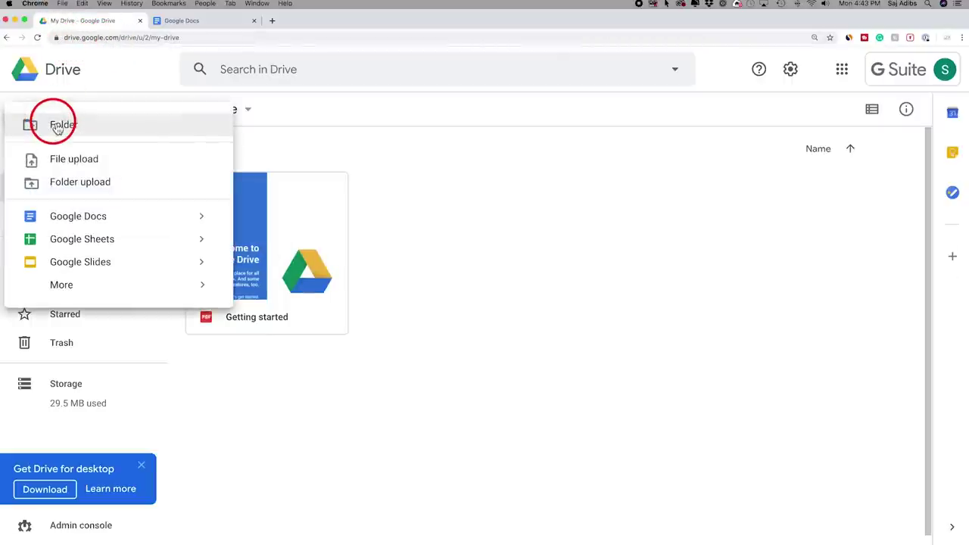
click(64, 219)
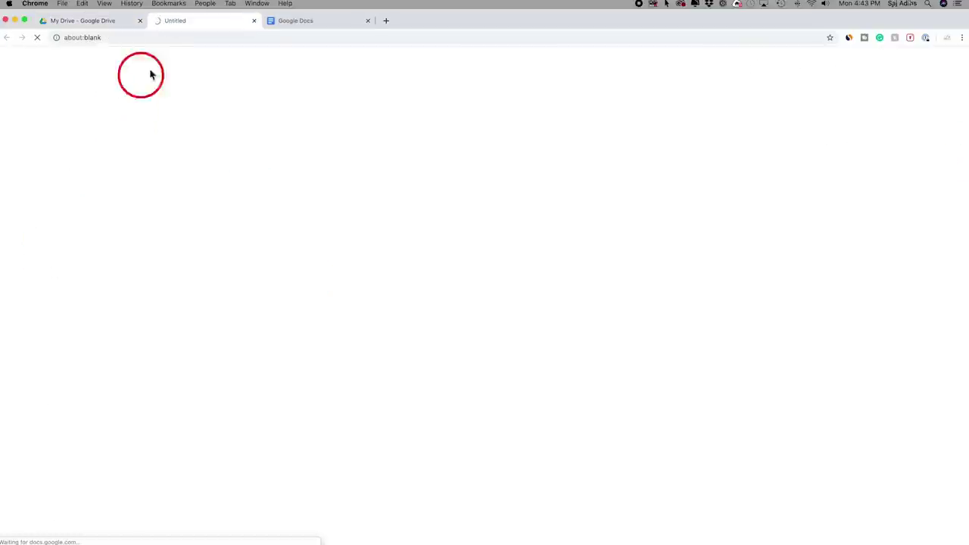
click(253, 21)
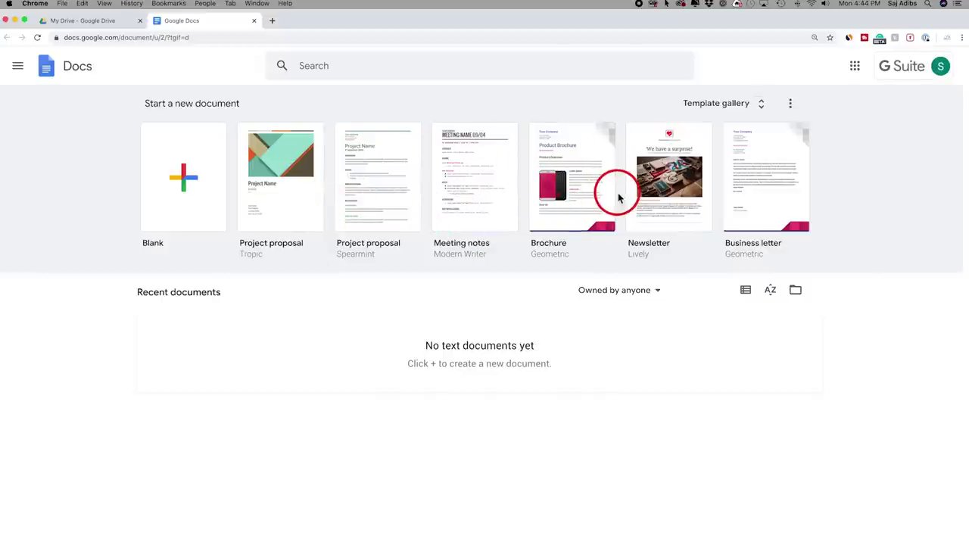
View the Google Docs template gallery and create a blank document from the Docs home page
click(736, 107)
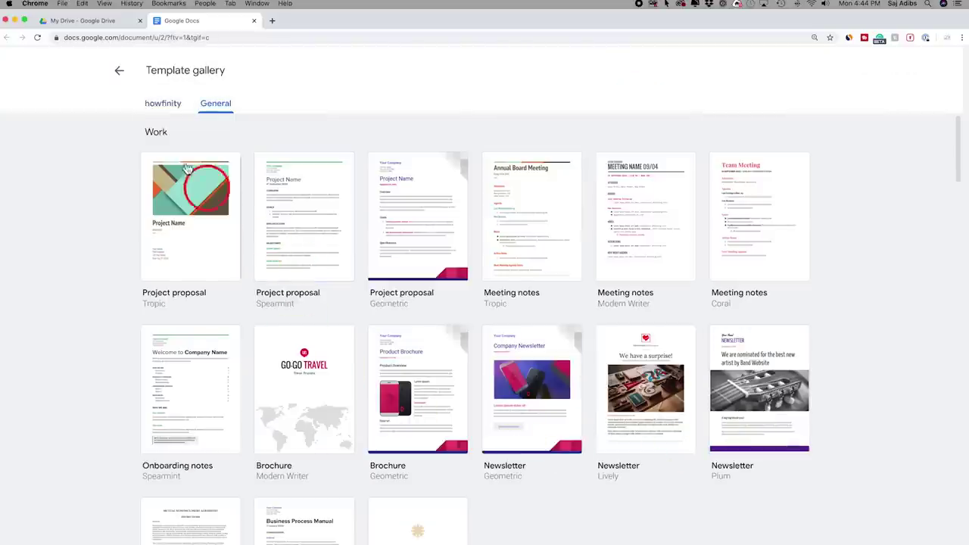
click(121, 74)
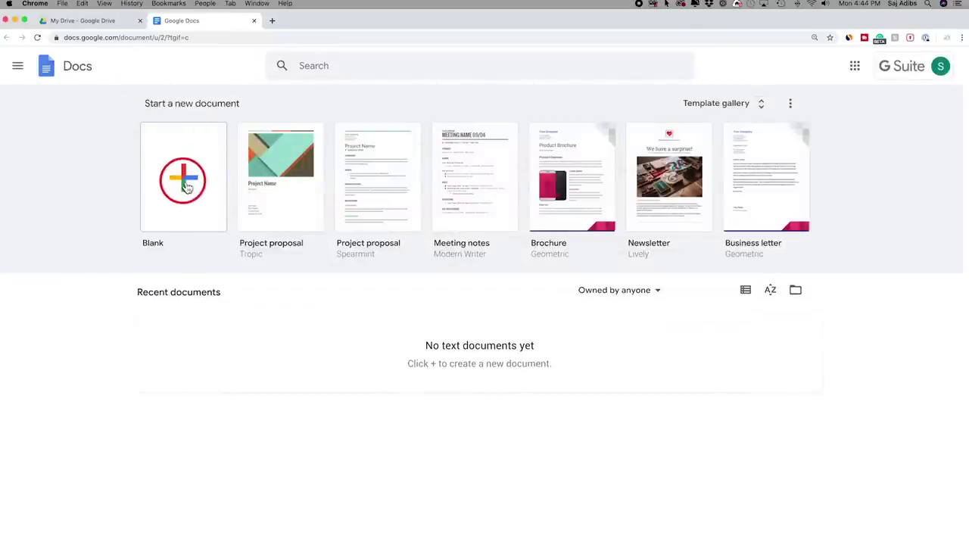
click(187, 186)
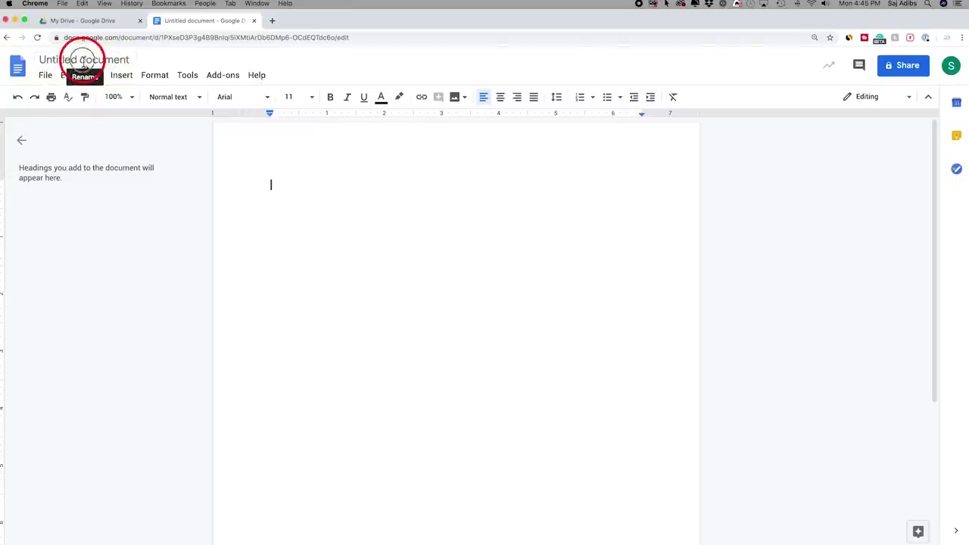
Rename the untitled document as "My first Google Docs"
click(83, 61)
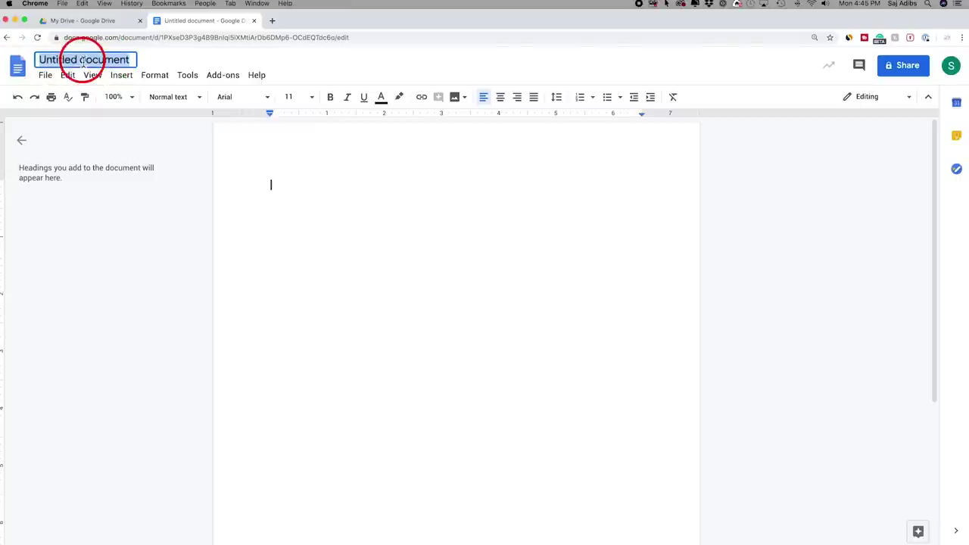
key(BackSpace)
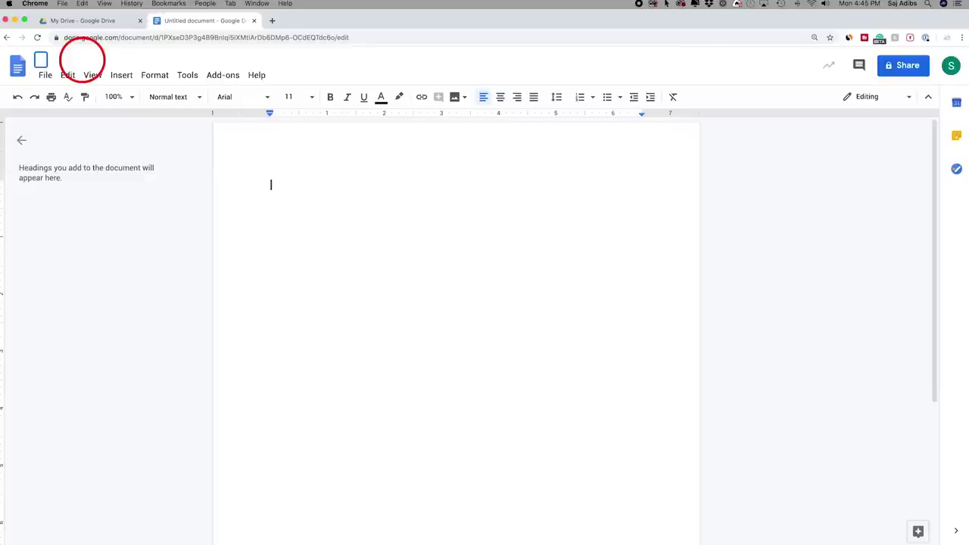
text(My first Google Docs)
key(Return)
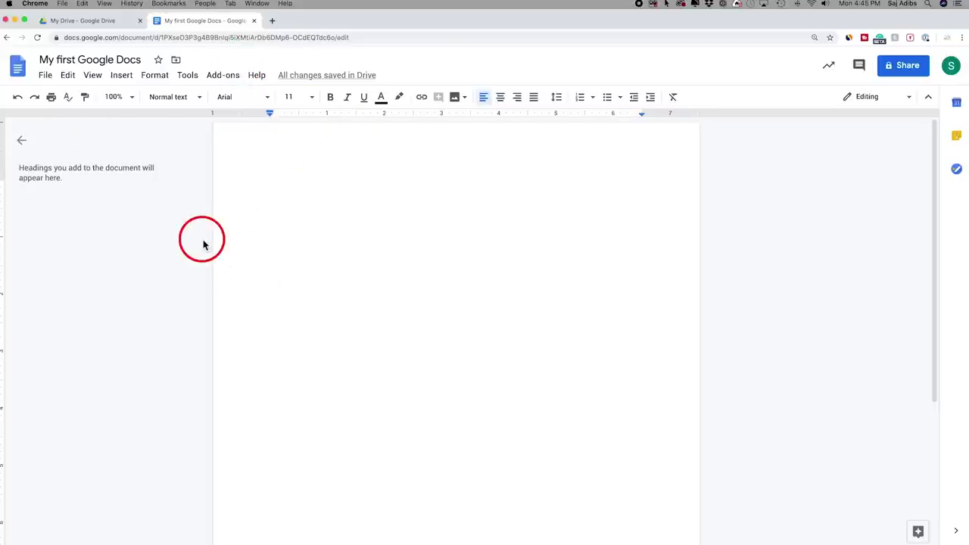
Create a folder named "My Google Docs" in My Drive and move the document into it
mouse_move(316, 85)
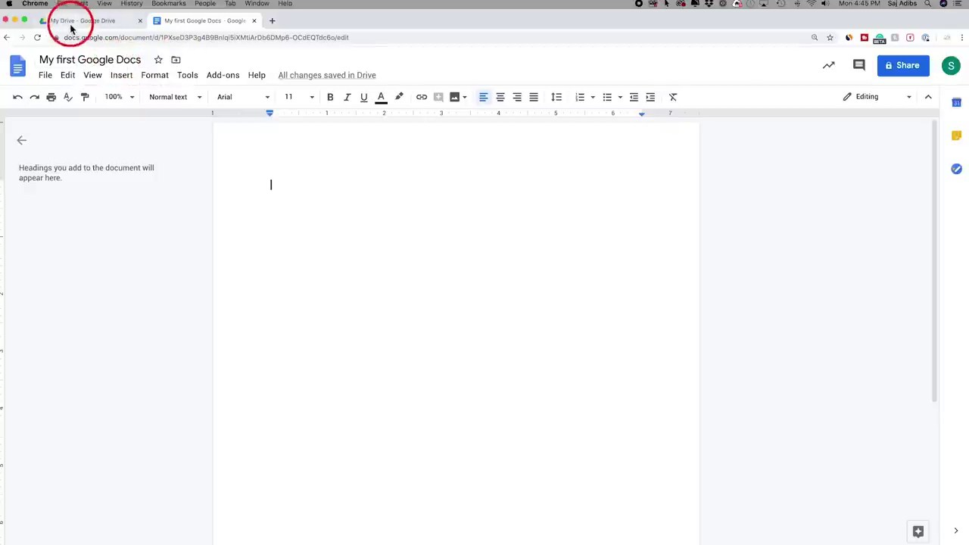
click(176, 60)
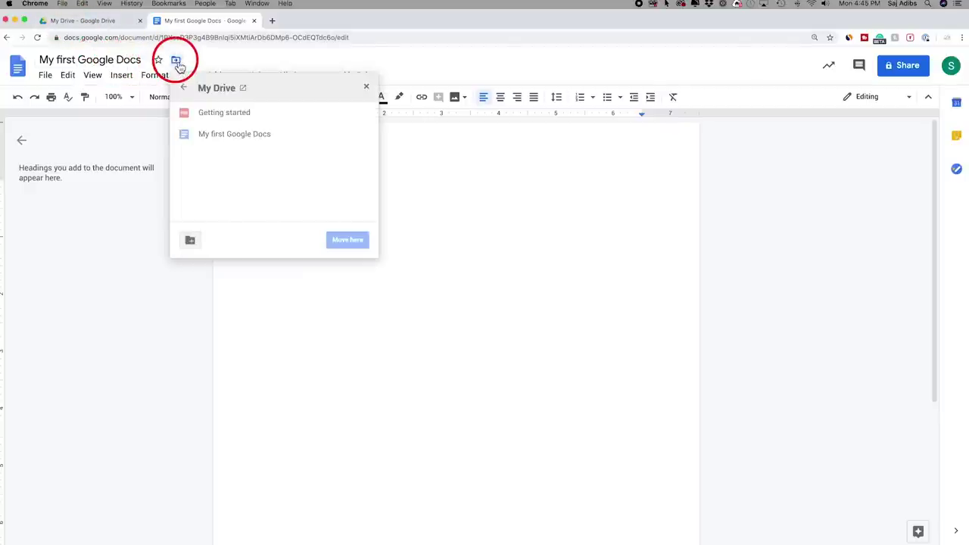
click(192, 243)
text(My Google Docs)
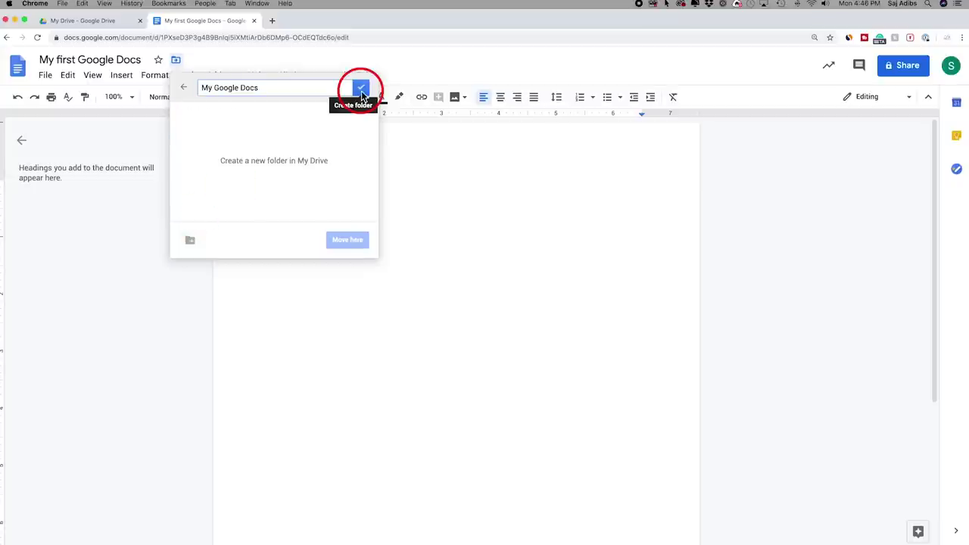
click(362, 92)
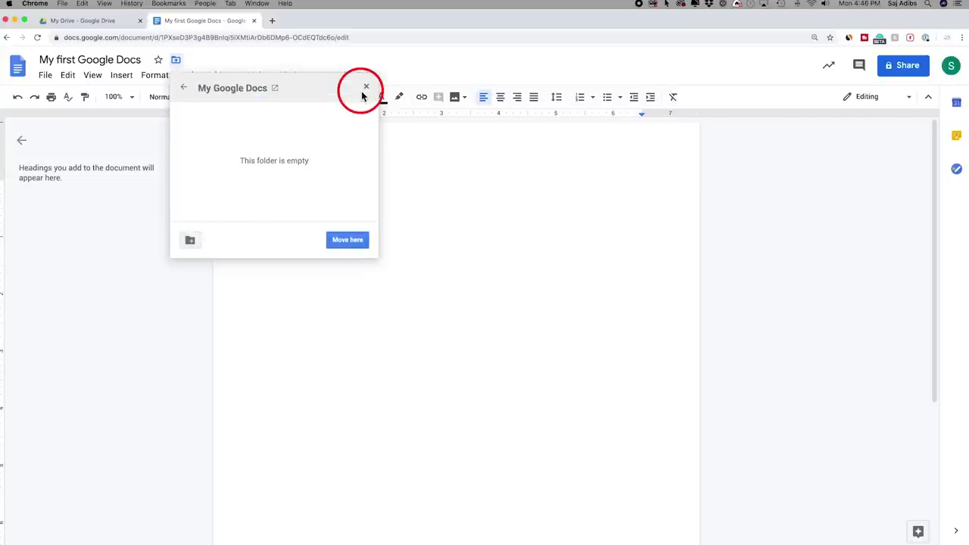
click(348, 240)
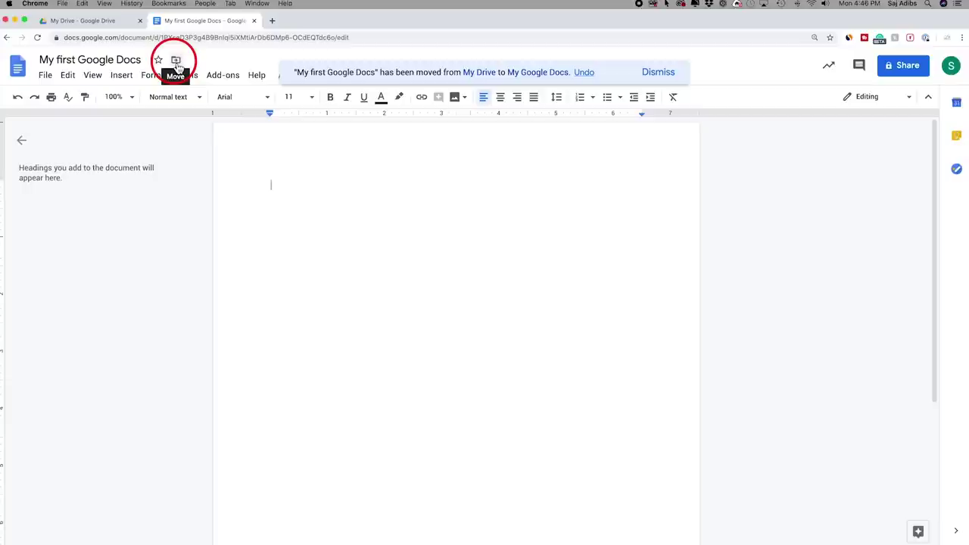
Write "This is our first sentence." in the document body and look through the available fonts without changing the font
click(314, 188)
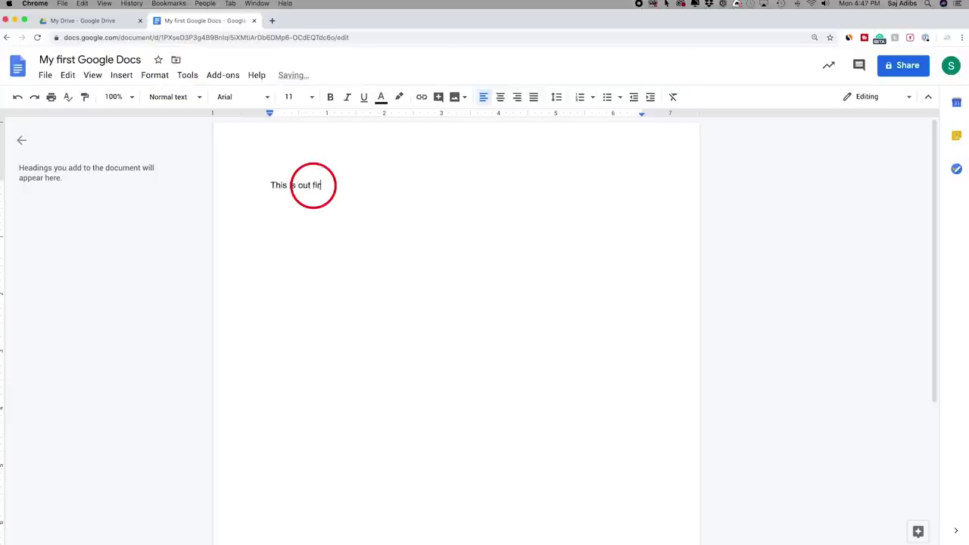
text(This is our first sentence.)
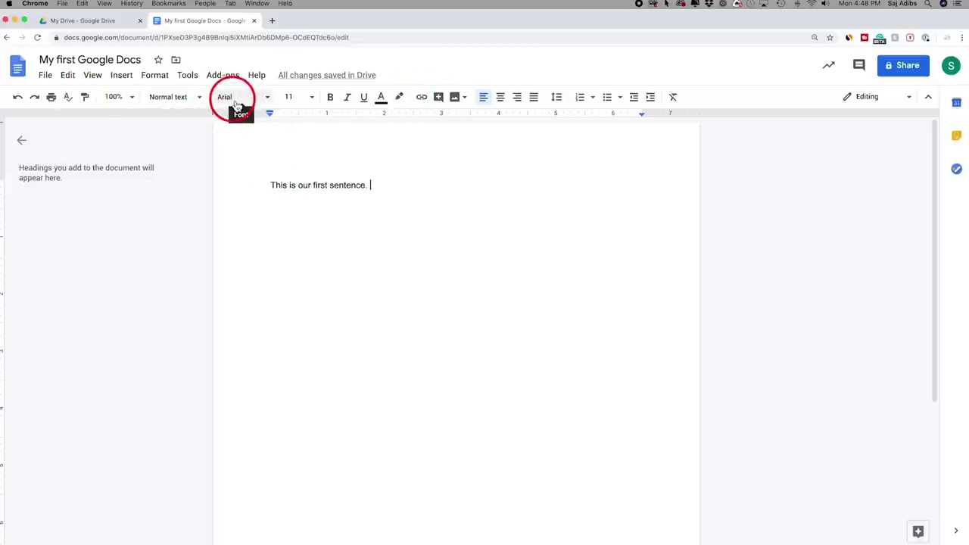
click(267, 98)
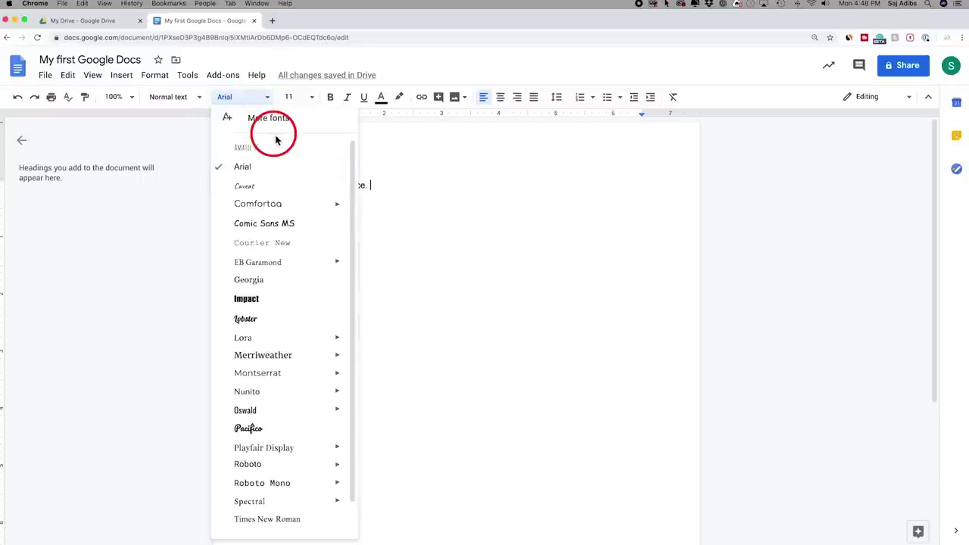
scroll(281, 250, down, 1)
scroll(279, 246, up, 1)
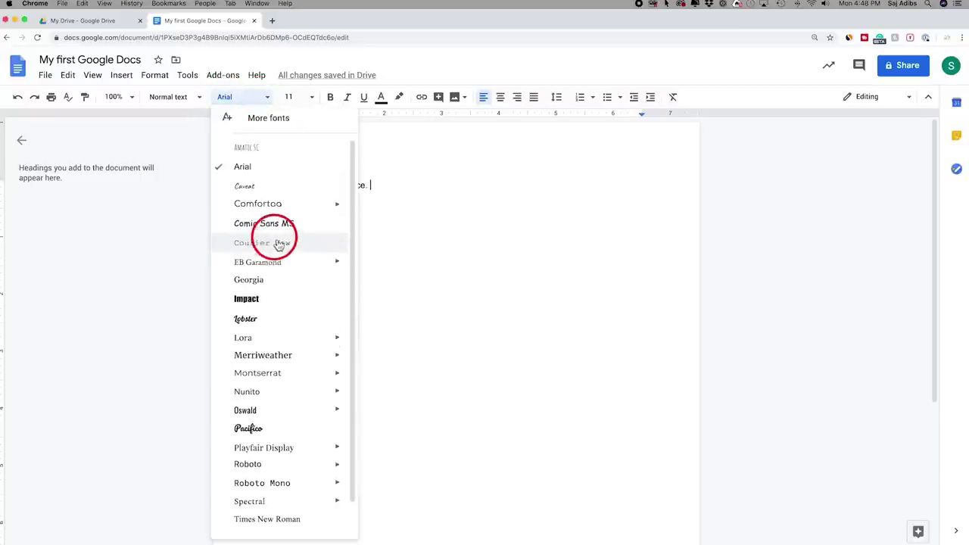
click(270, 101)
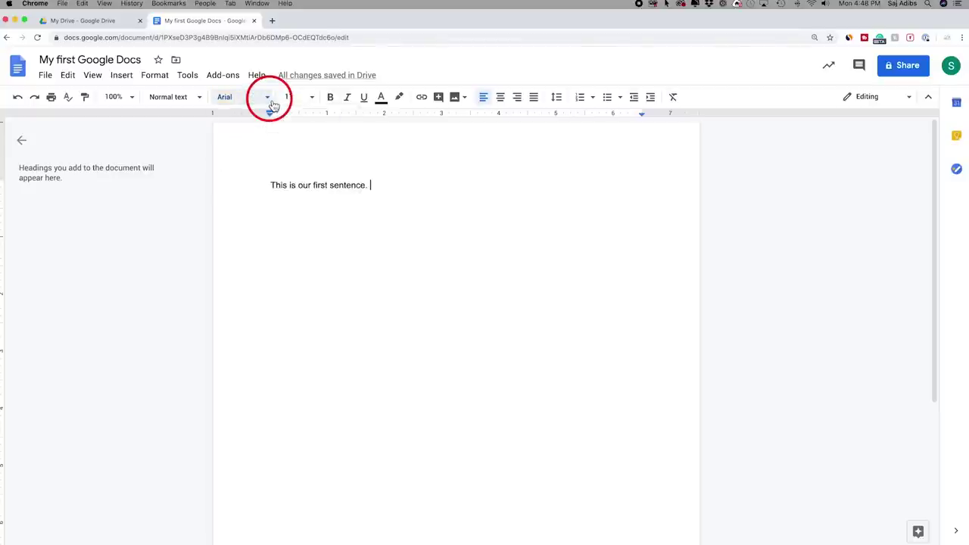
Set the font size at the insertion point after the sentence to 34
click(318, 105)
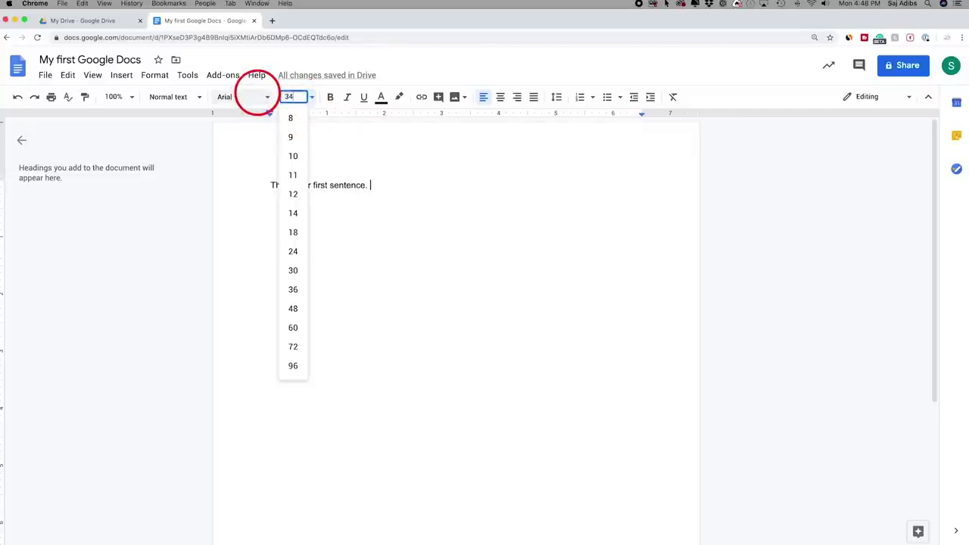
text(34)
key(Return)
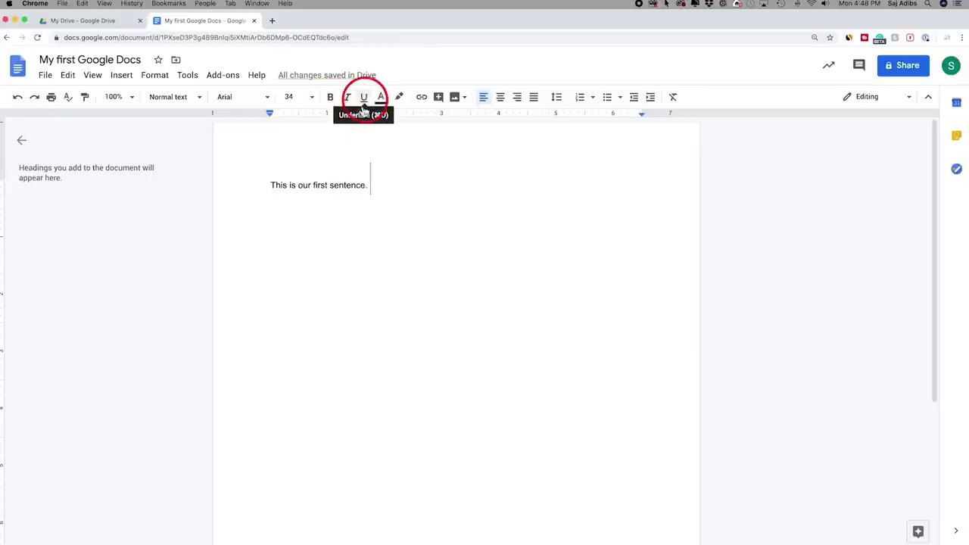
Format the whole sentence as bold, italic and underlined
drag(270, 186, 373, 187)
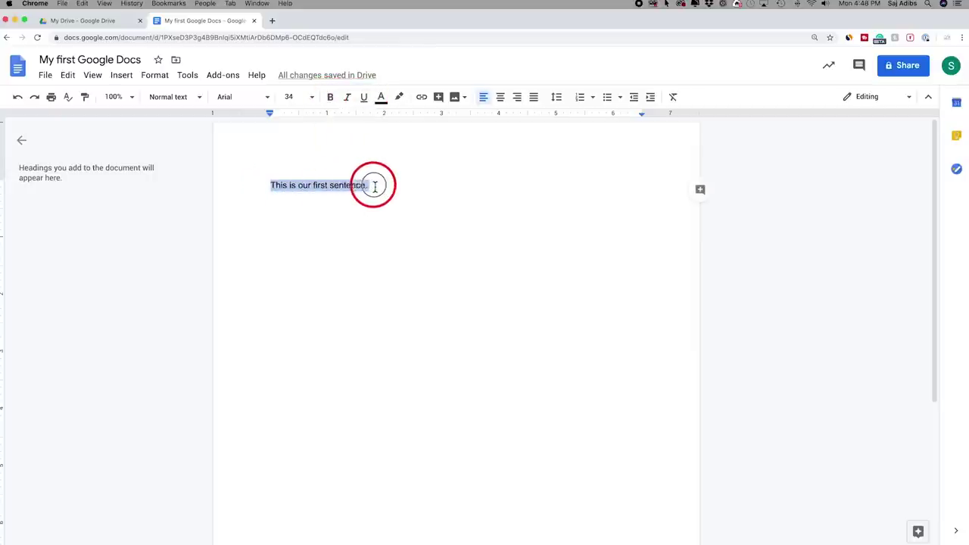
click(332, 98)
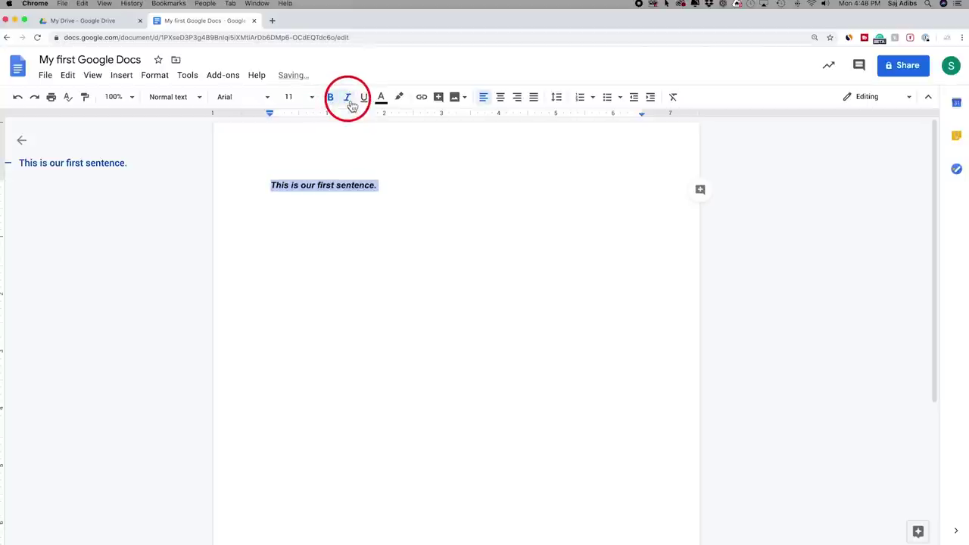
click(365, 101)
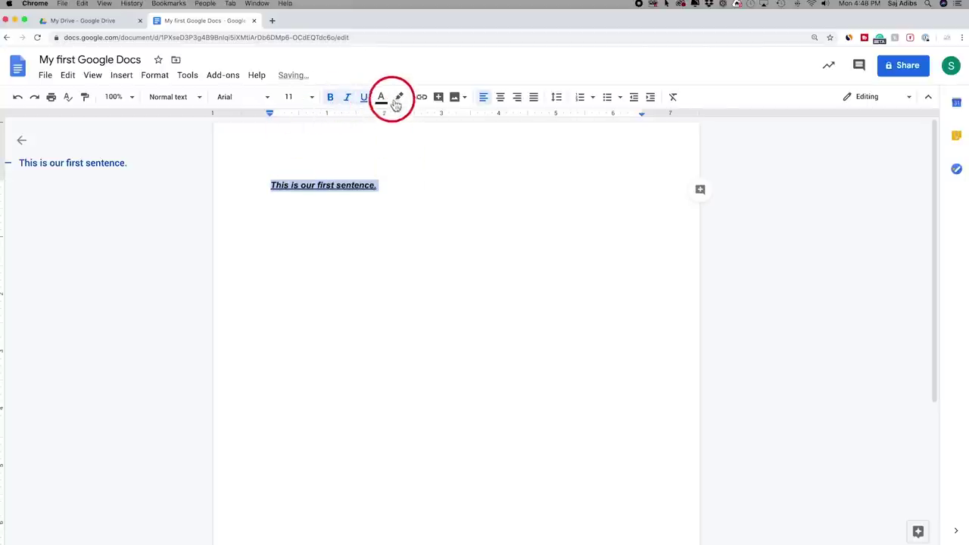
Try a red text color on the sentence and restore it to black
click(383, 98)
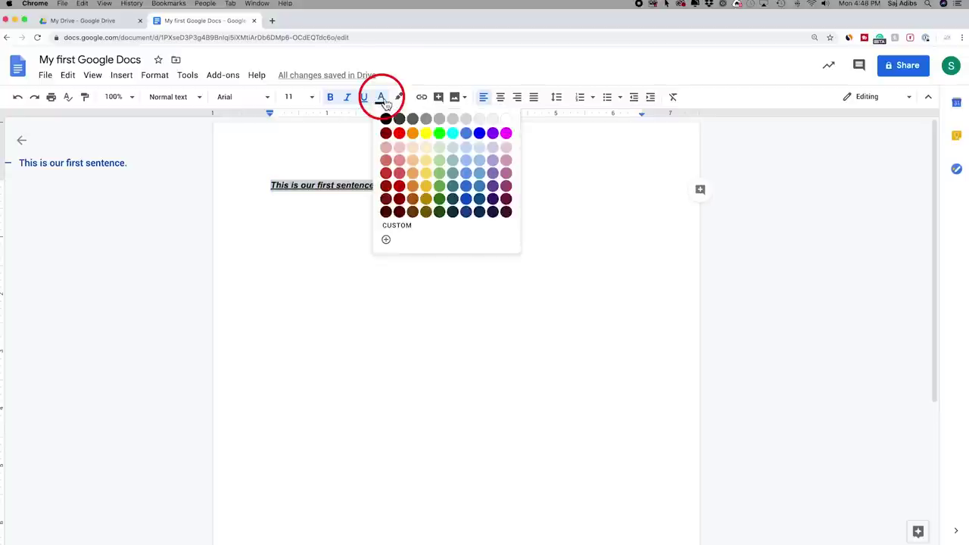
click(385, 172)
click(382, 97)
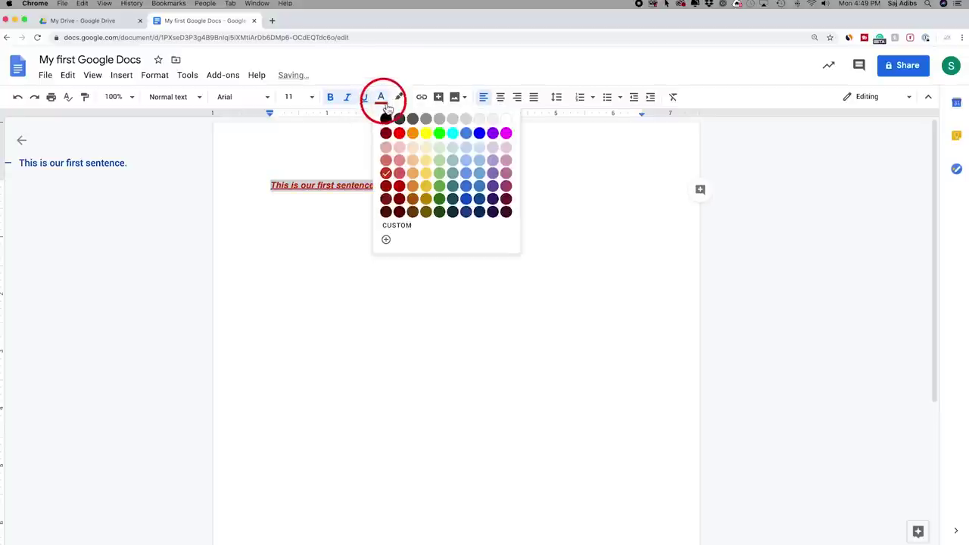
click(386, 119)
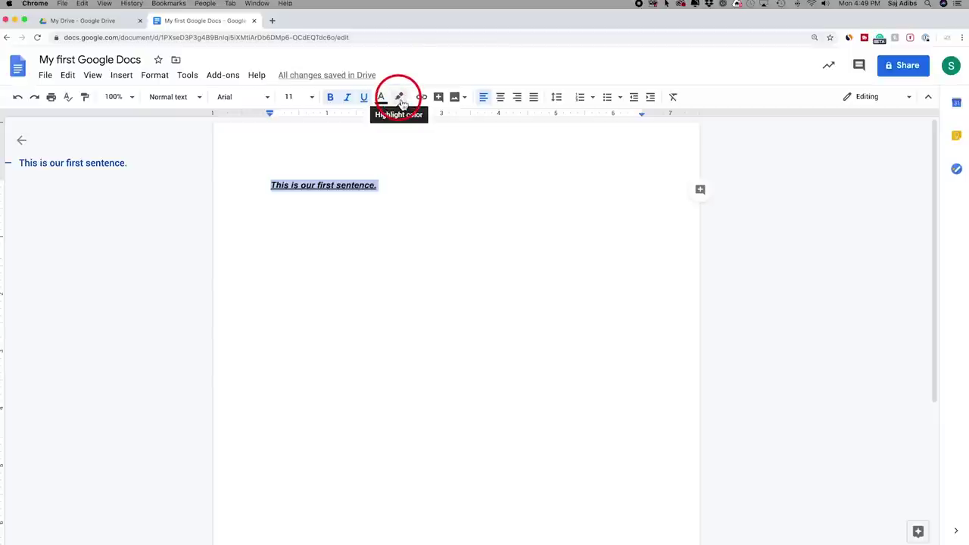
Highlight the sentence in yellow and start a new line below it
click(399, 99)
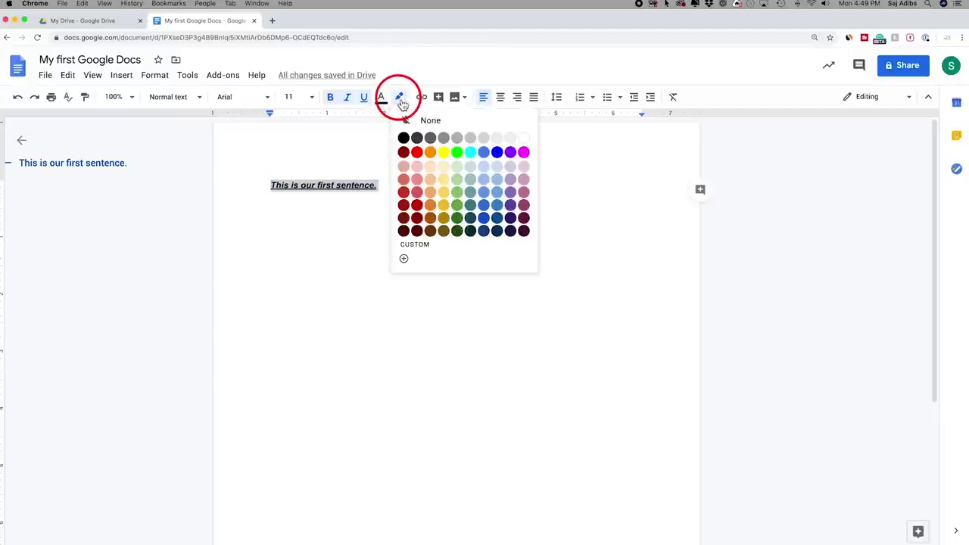
click(446, 157)
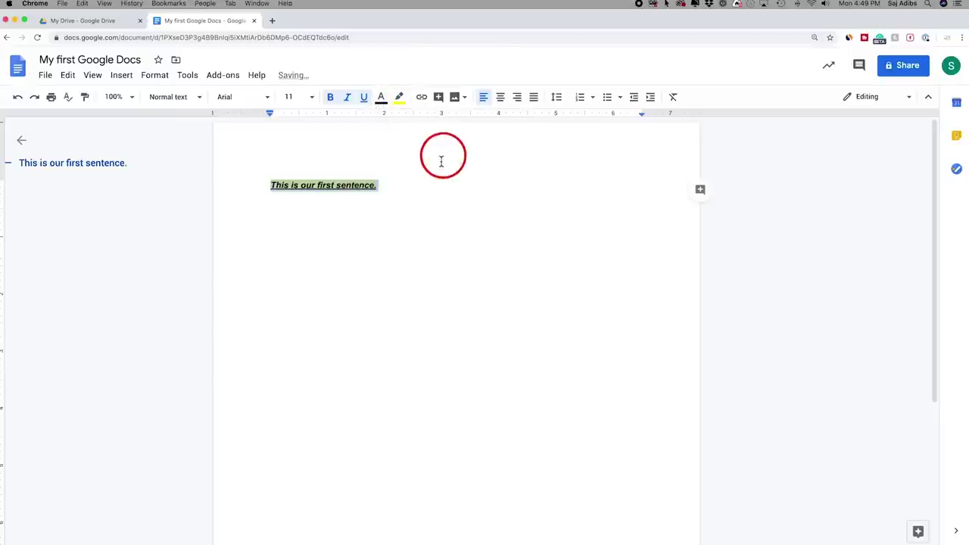
click(383, 190)
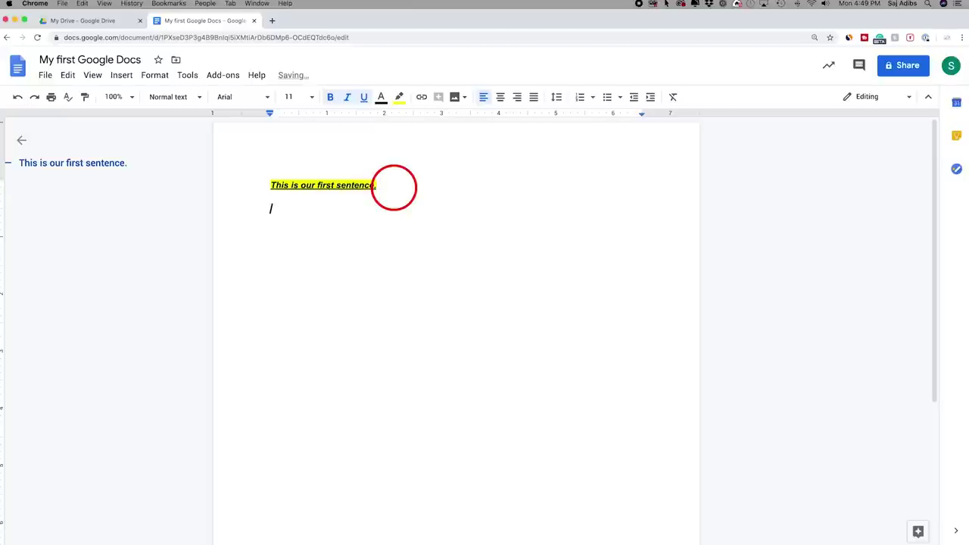
Apply the Title style to the empty line, enter "My first doc" and start a new line
click(201, 101)
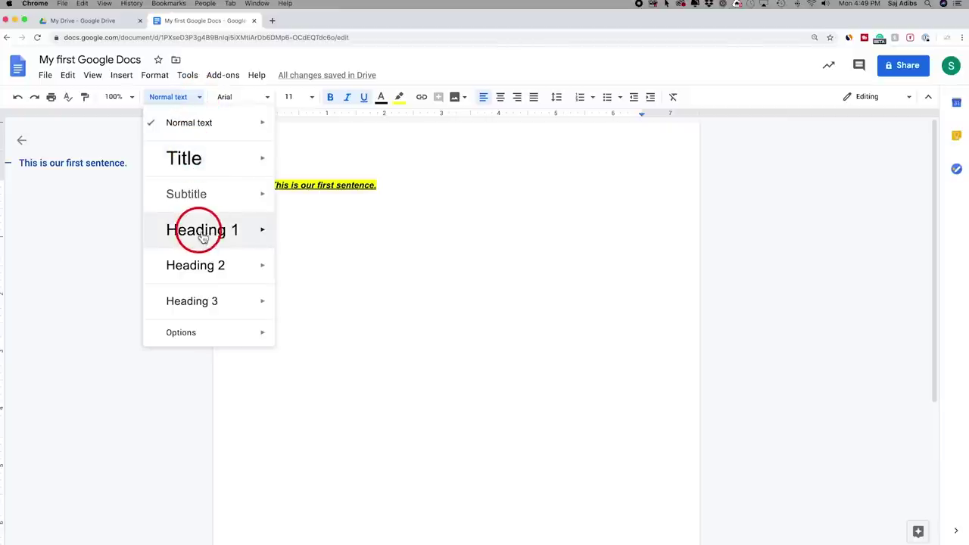
click(189, 161)
click(314, 210)
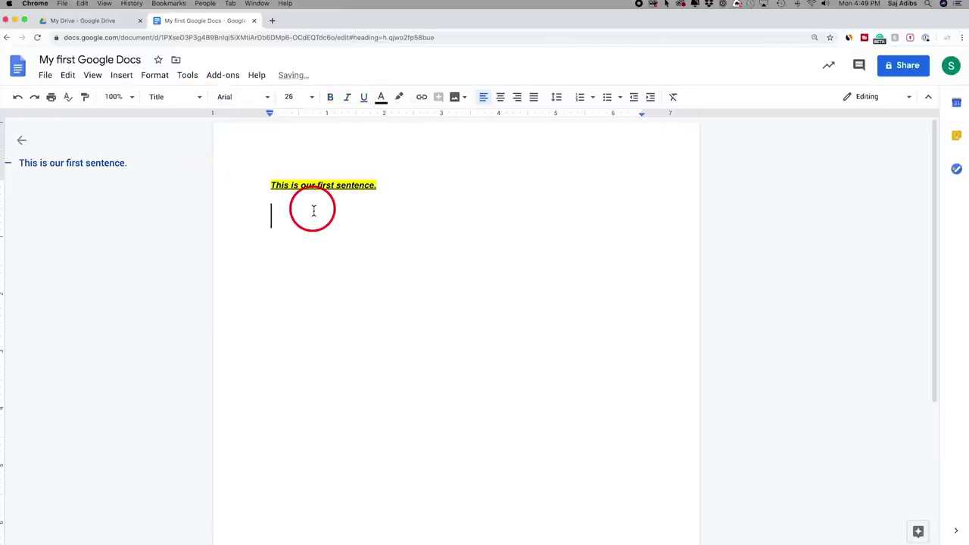
text(My first )
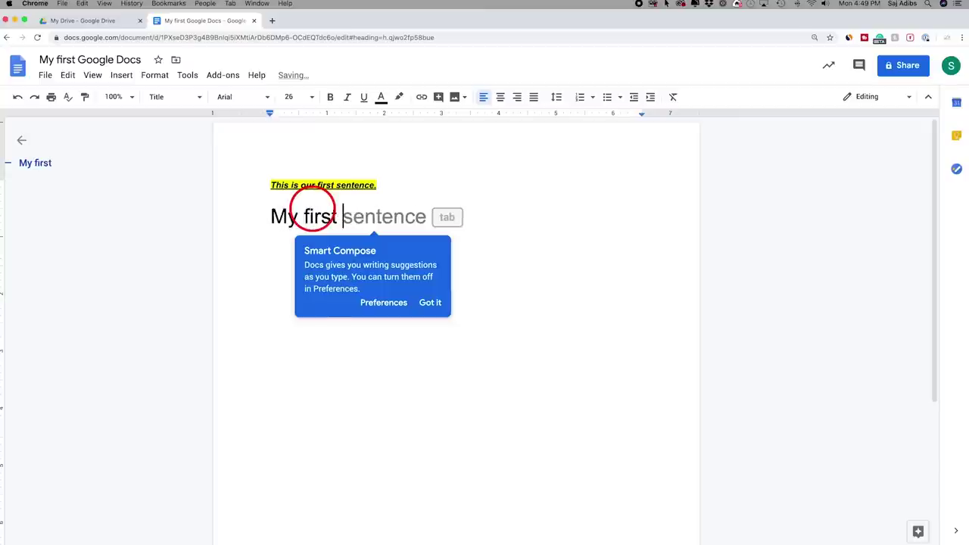
text(docs)
key(Return)
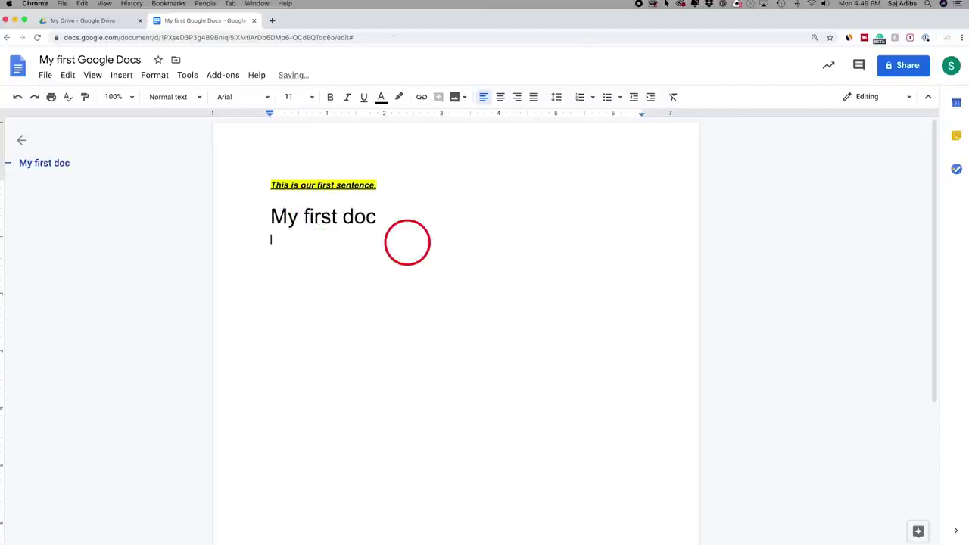
Delete the highlighted sentence and the "My first doc" title, leaving the document empty
drag(272, 218, 393, 221)
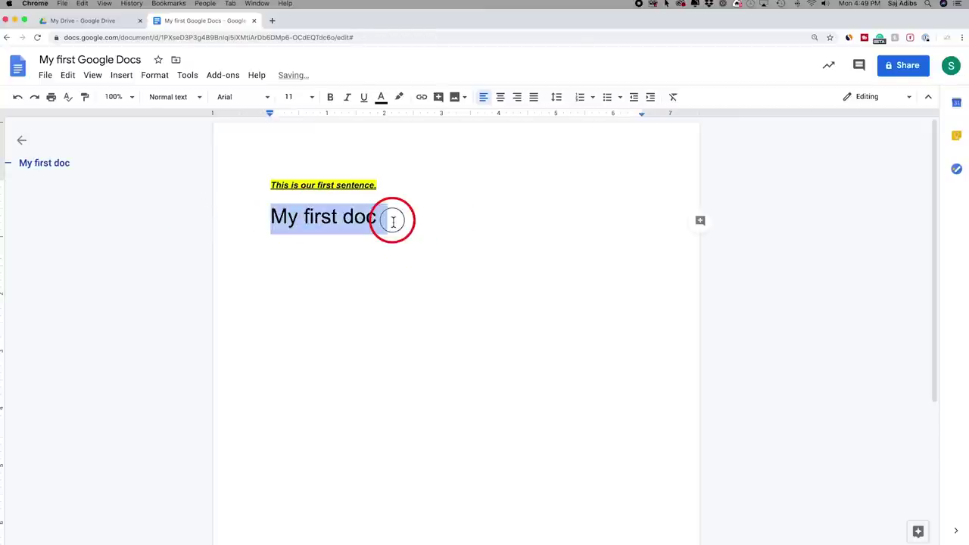
drag(272, 217, 404, 220)
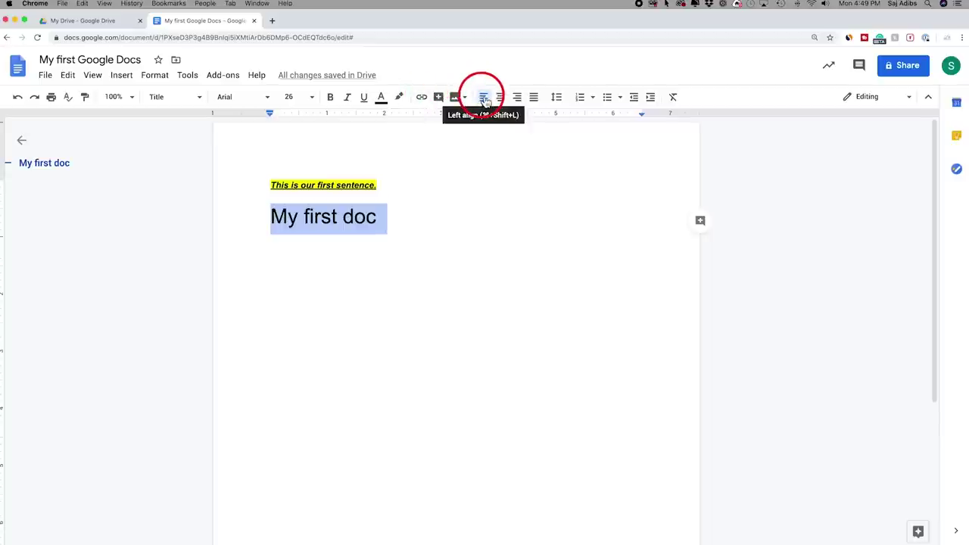
click(399, 218)
drag(469, 217, 255, 156)
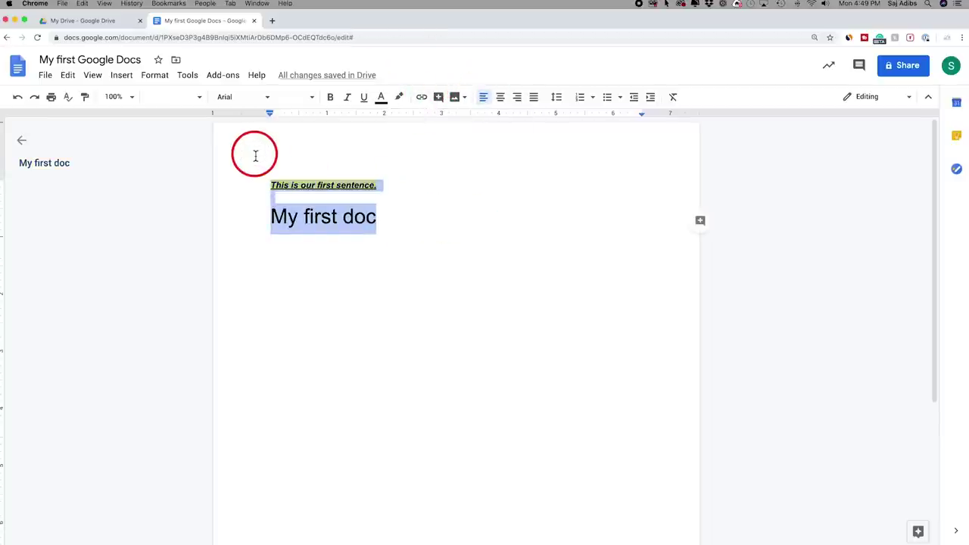
key(BackSpace)
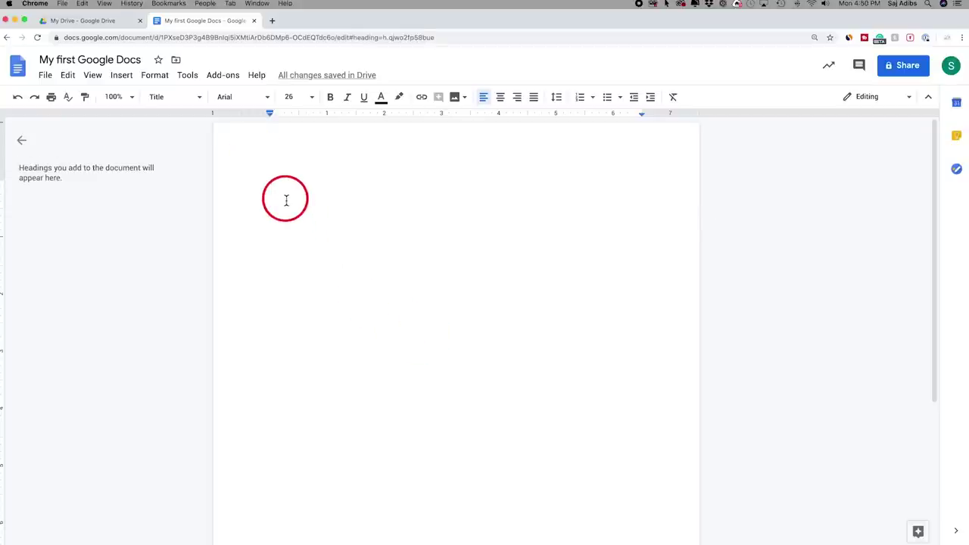
Paste the prepared text about Google Docs into the empty document and close the document outline
key(super+Tab)
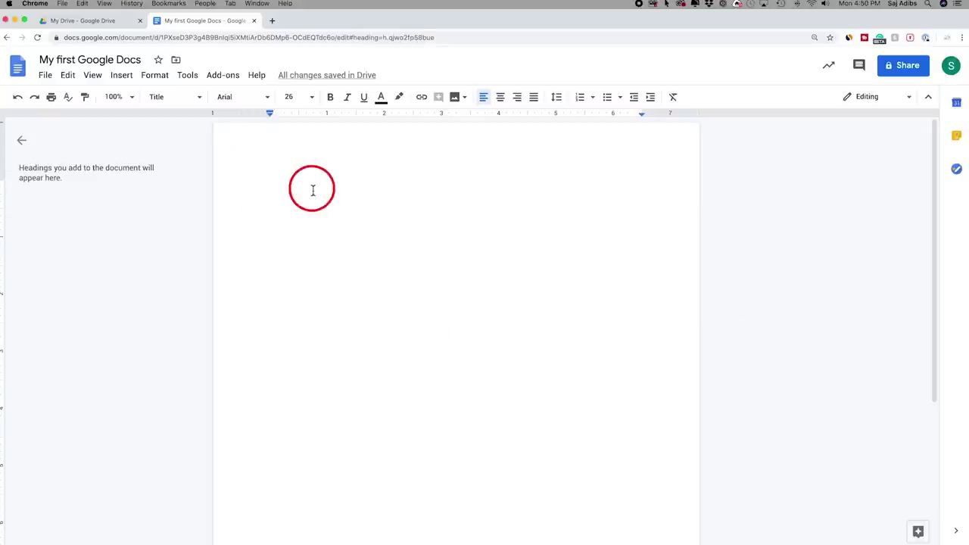
click(68, 75)
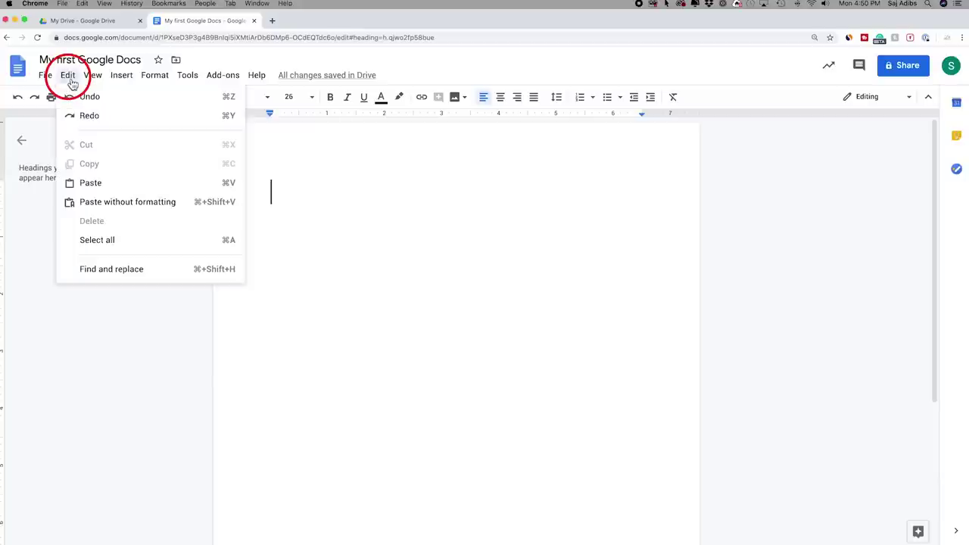
click(133, 190)
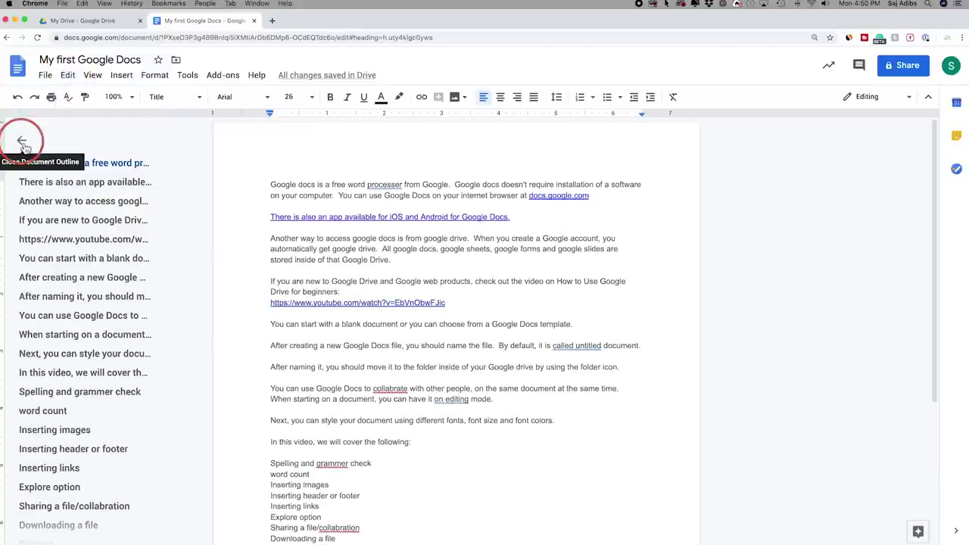
click(22, 144)
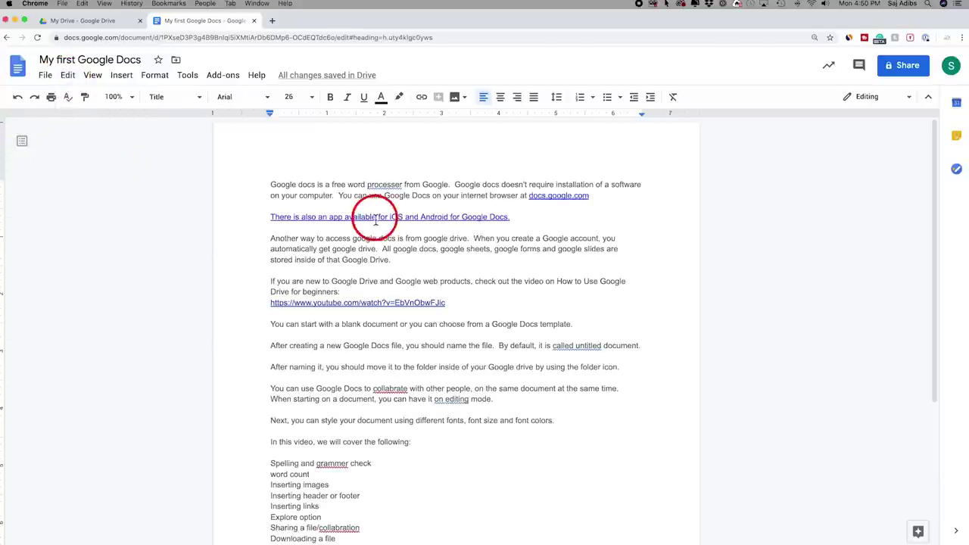
Select the entire pasted text, try center and right alignment on it, and finally justify it
click(347, 182)
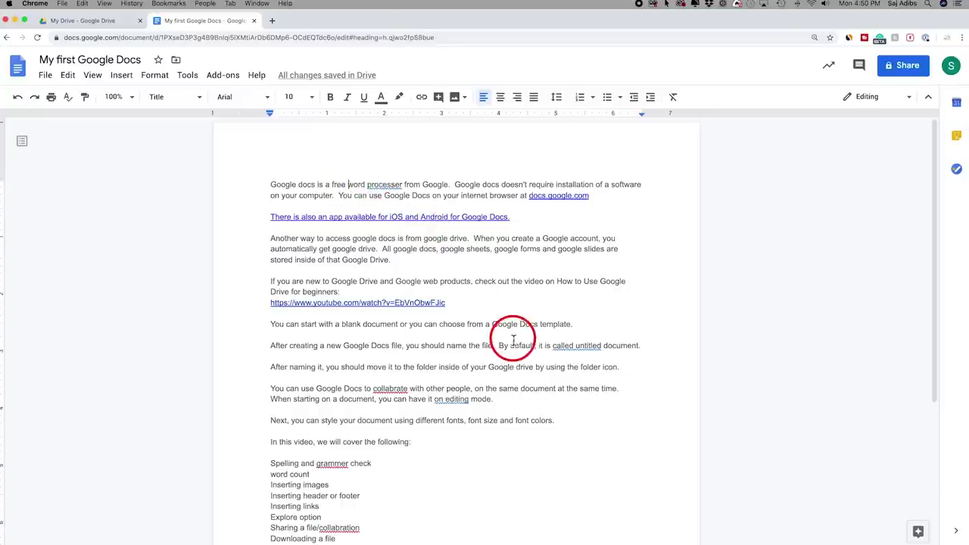
scroll(500, 340, down, 5)
scroll(487, 339, up, 4)
scroll(487, 339, up, 1)
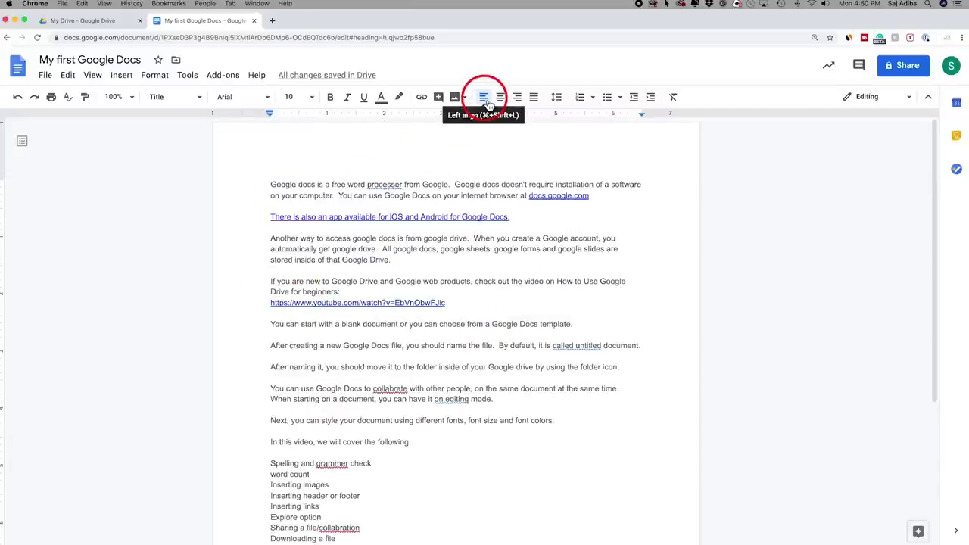
drag(271, 184, 496, 421)
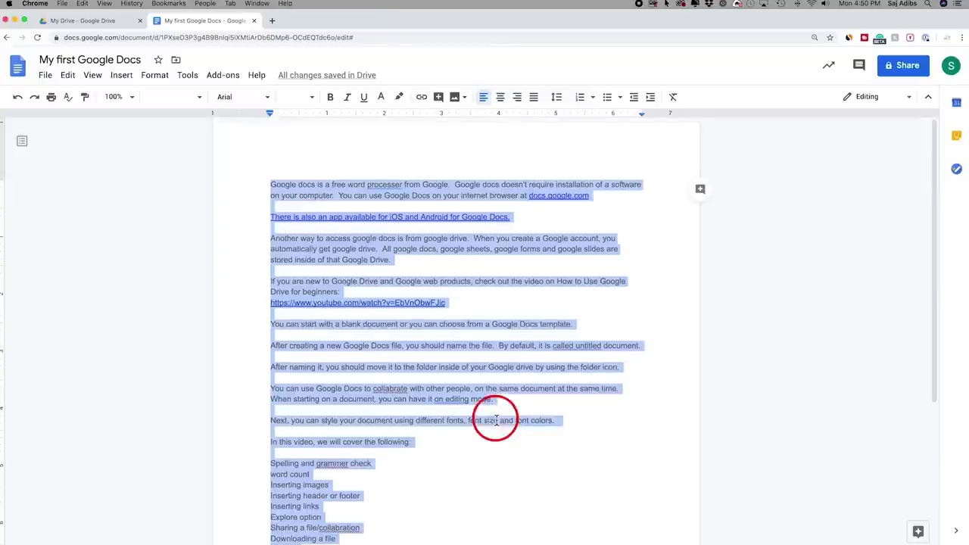
click(508, 102)
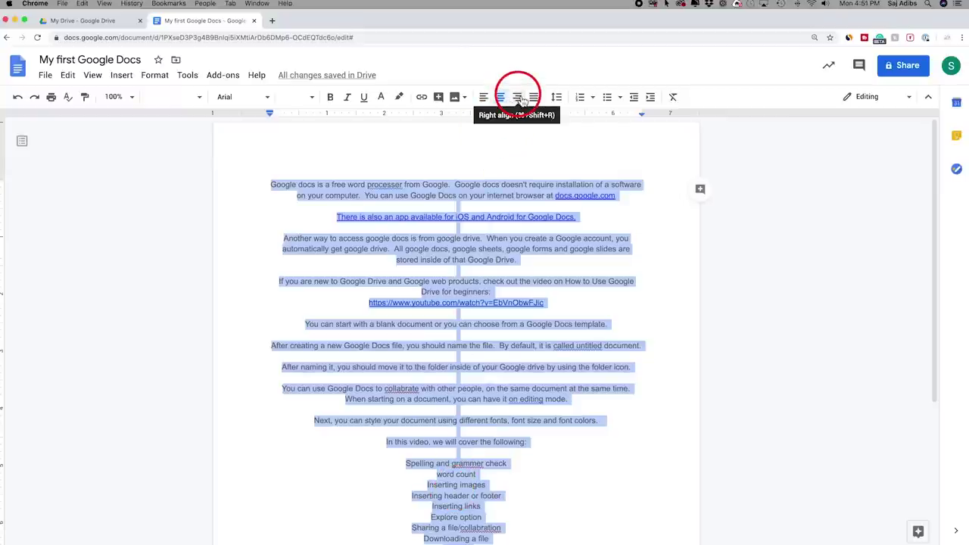
click(520, 100)
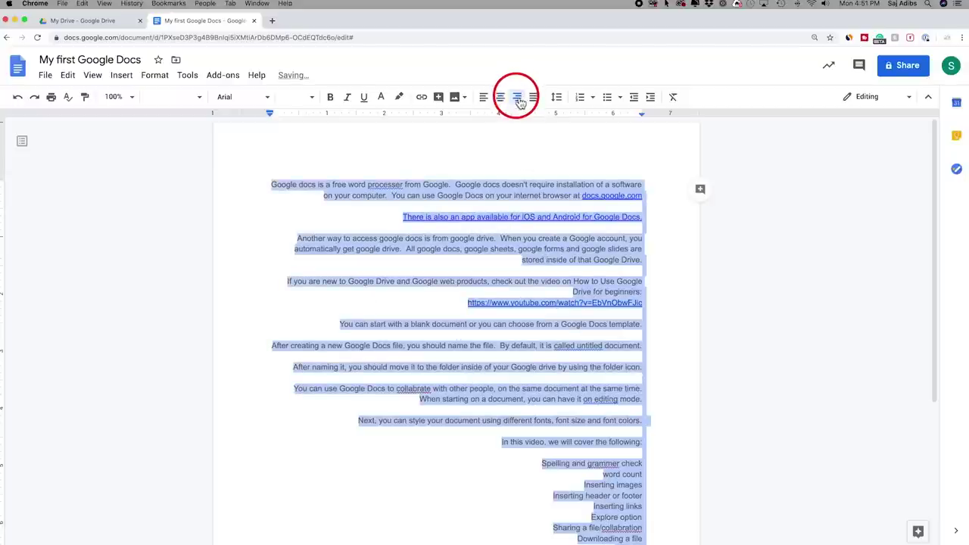
click(535, 100)
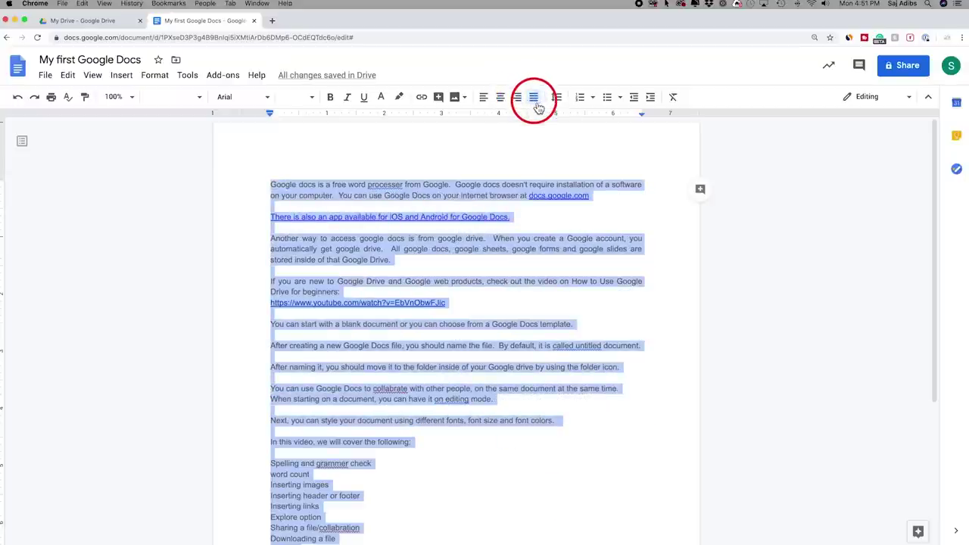
Try double and single line spacing on the selected text and restore the spacing to 1.15
click(557, 98)
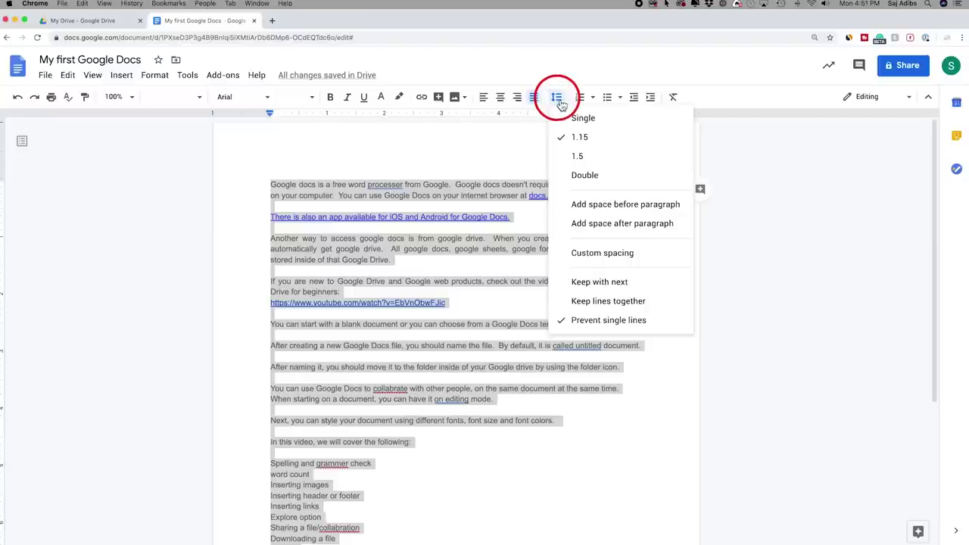
click(583, 179)
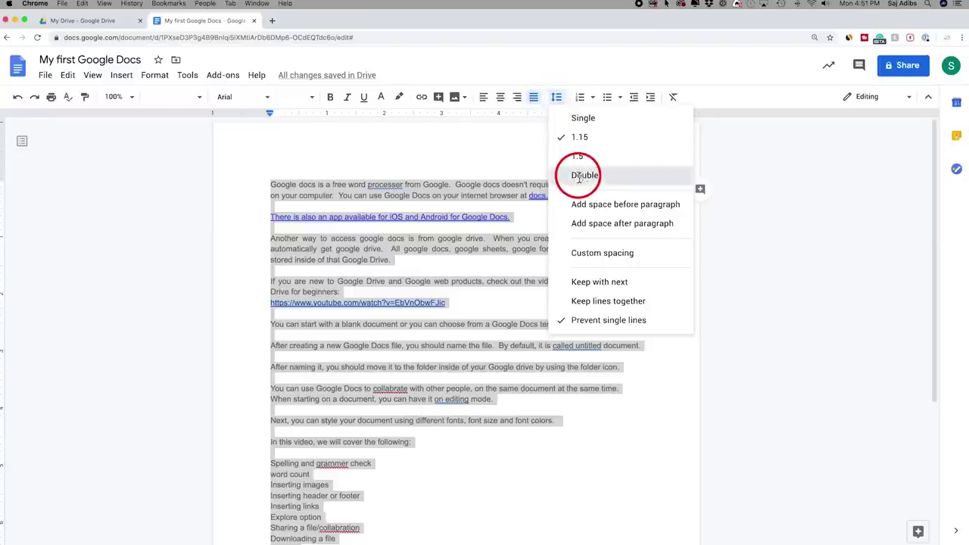
click(583, 178)
click(558, 98)
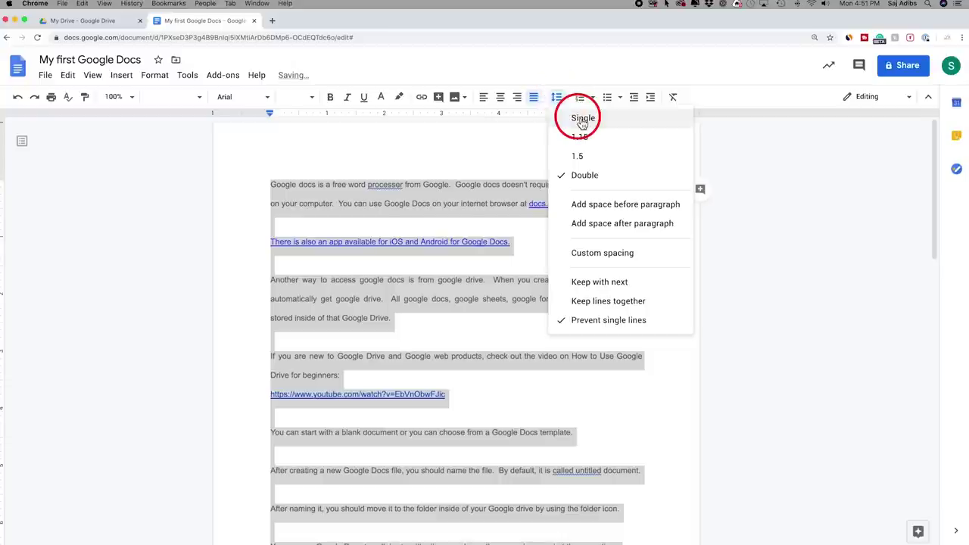
click(582, 118)
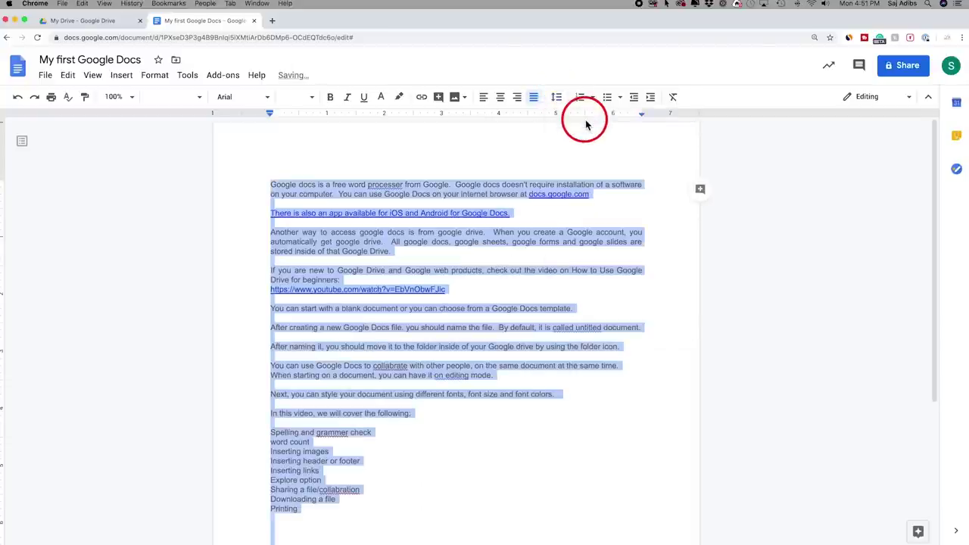
click(556, 99)
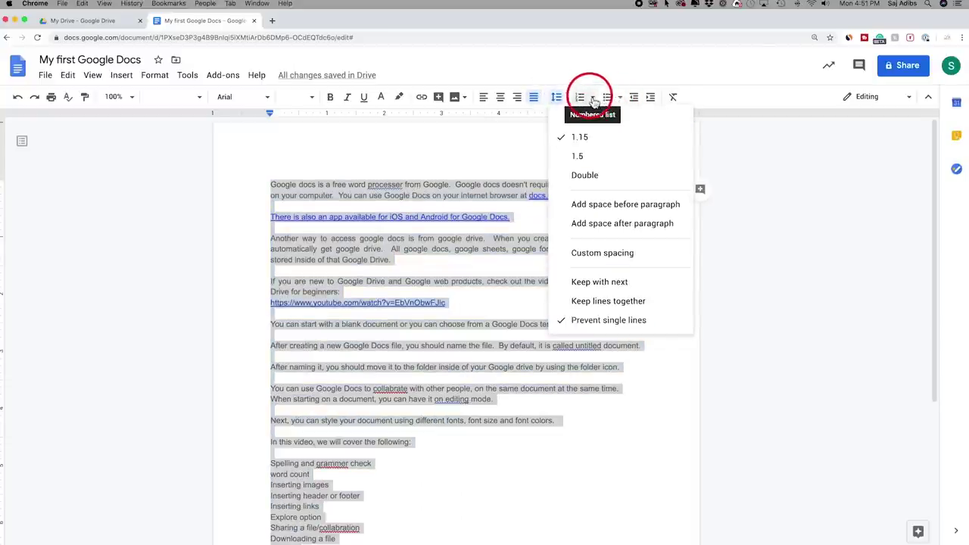
click(640, 104)
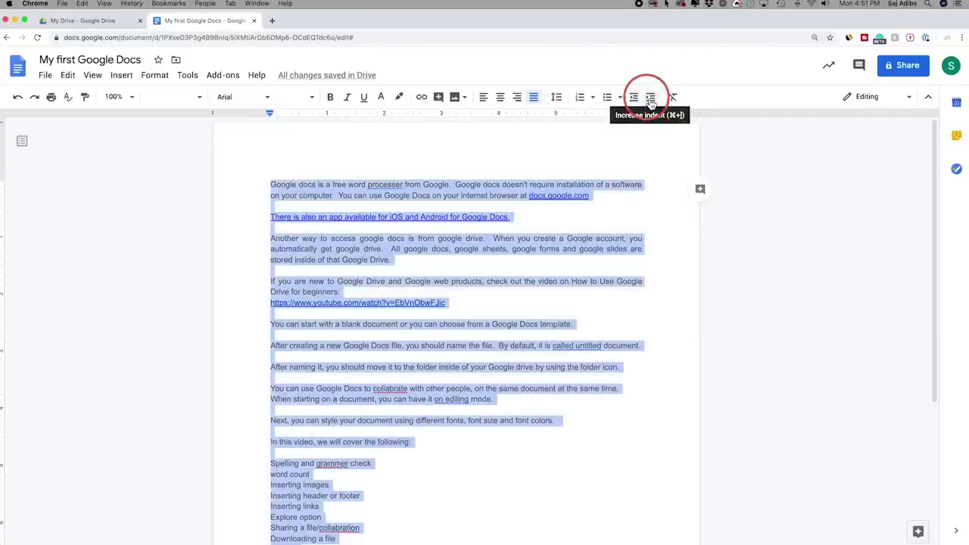
Increase the indent of the whole text by one level, and try one extra level on the first paragraph before reducing it again
click(649, 99)
click(325, 185)
drag(299, 186, 389, 208)
click(653, 99)
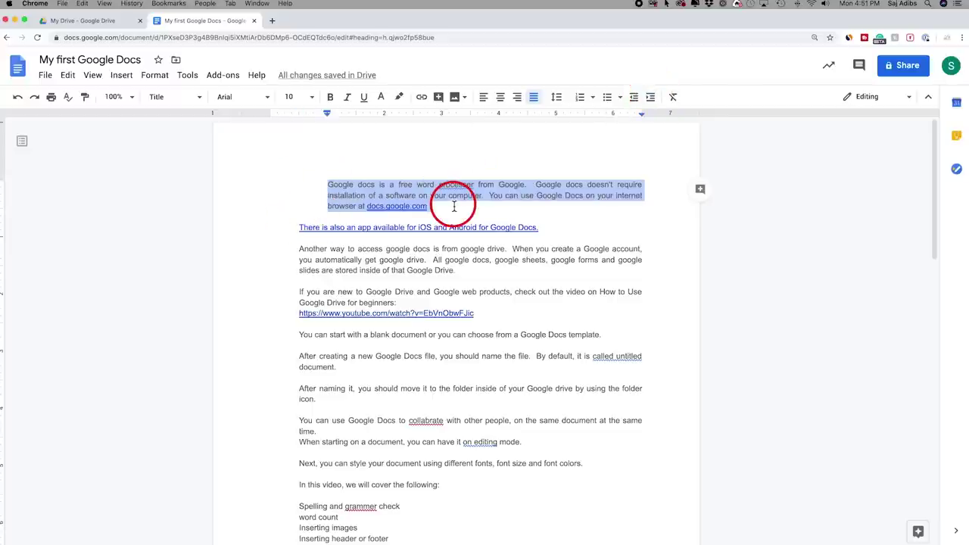
key(super+bracketleft)
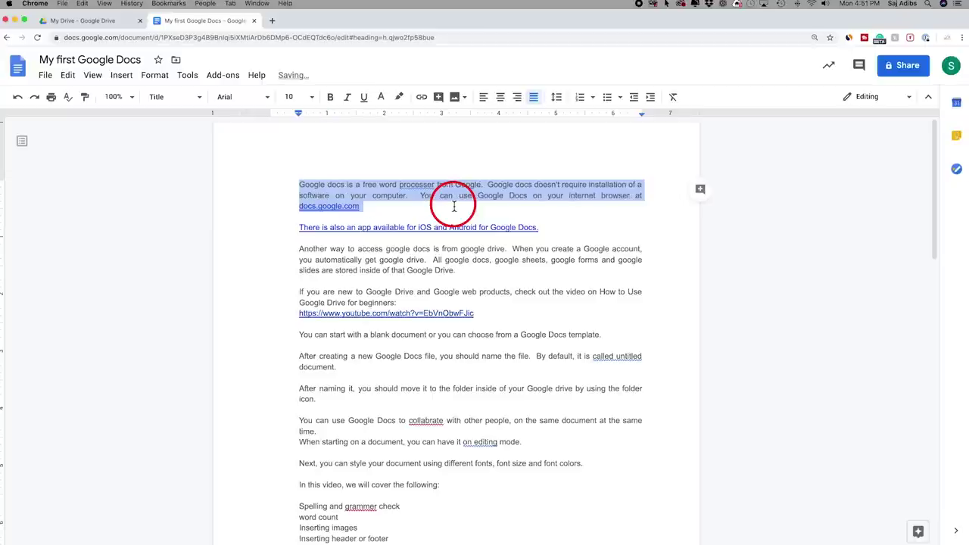
click(383, 206)
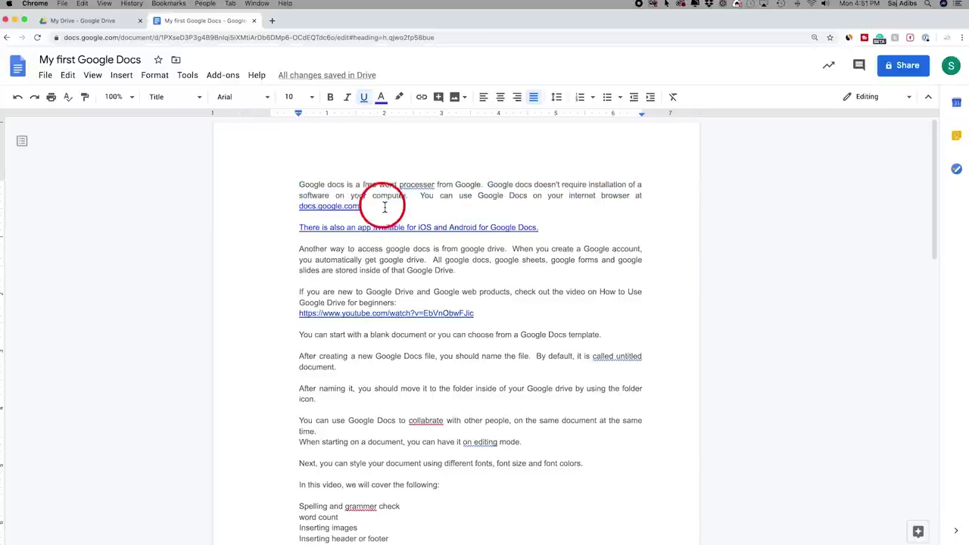
click(72, 77)
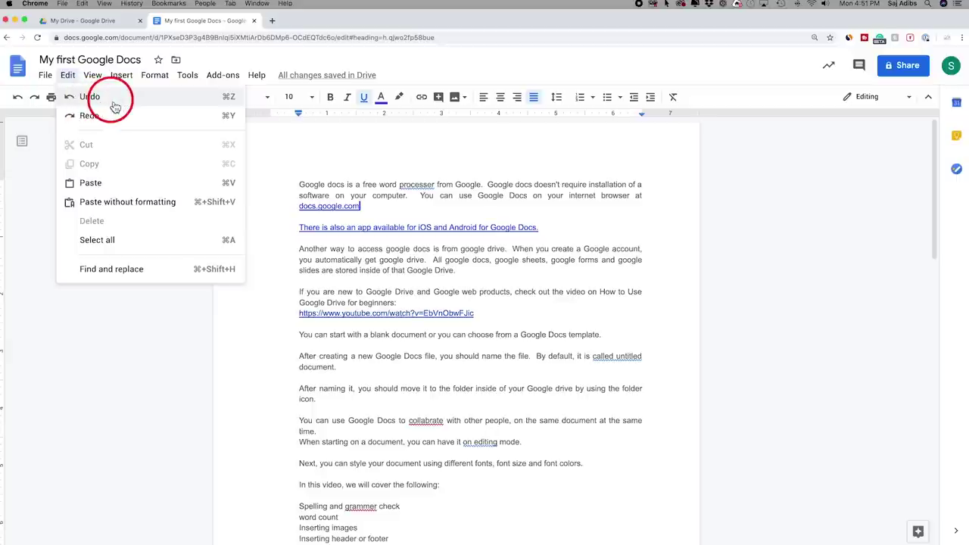
click(415, 203)
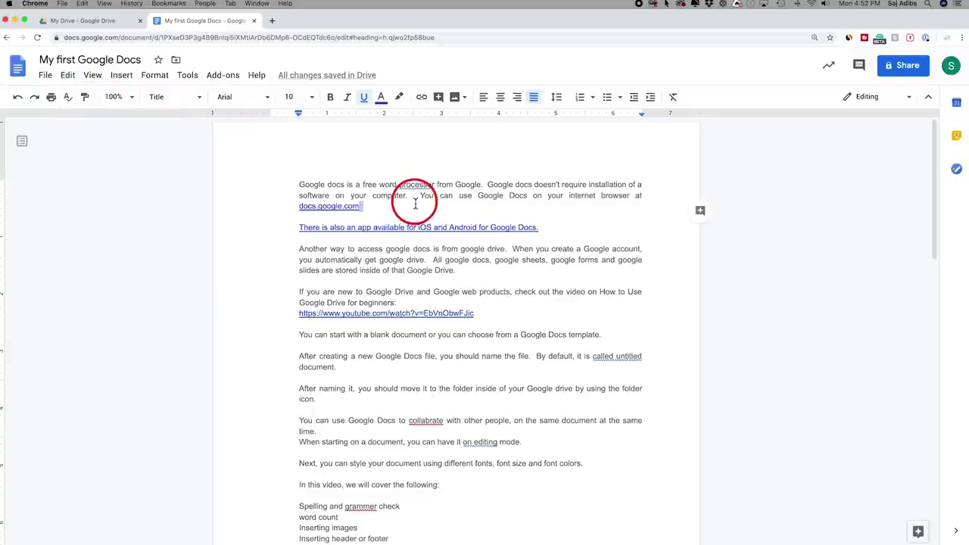
Run the spelling and grammar check and accept all suggested corrections, including "collaborate", "in editing", "grammar" and "processor"
click(187, 77)
mouse_move(226, 103)
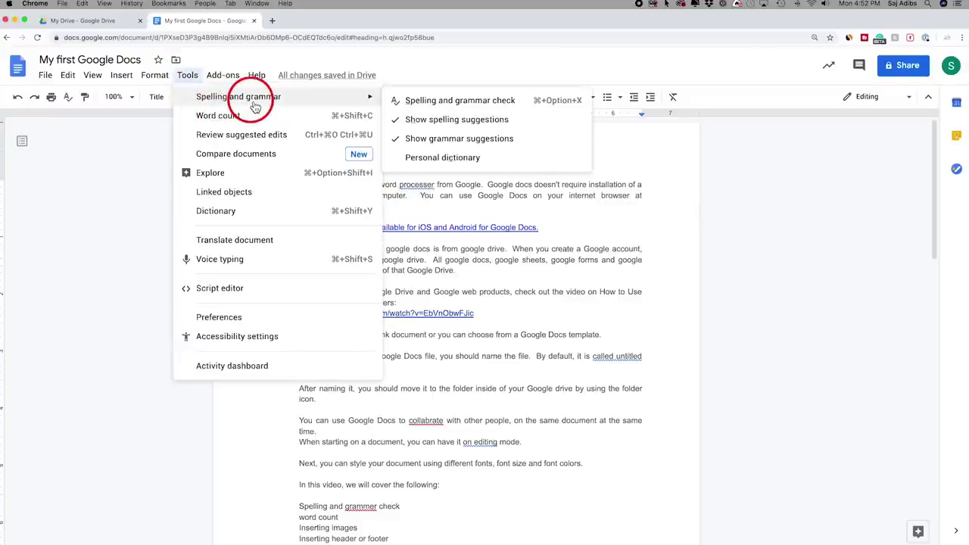
click(449, 106)
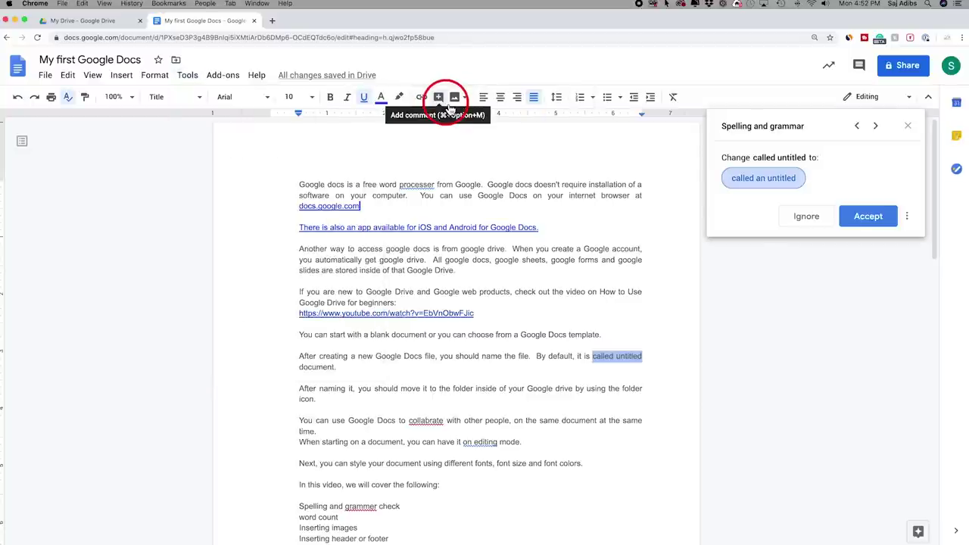
click(788, 182)
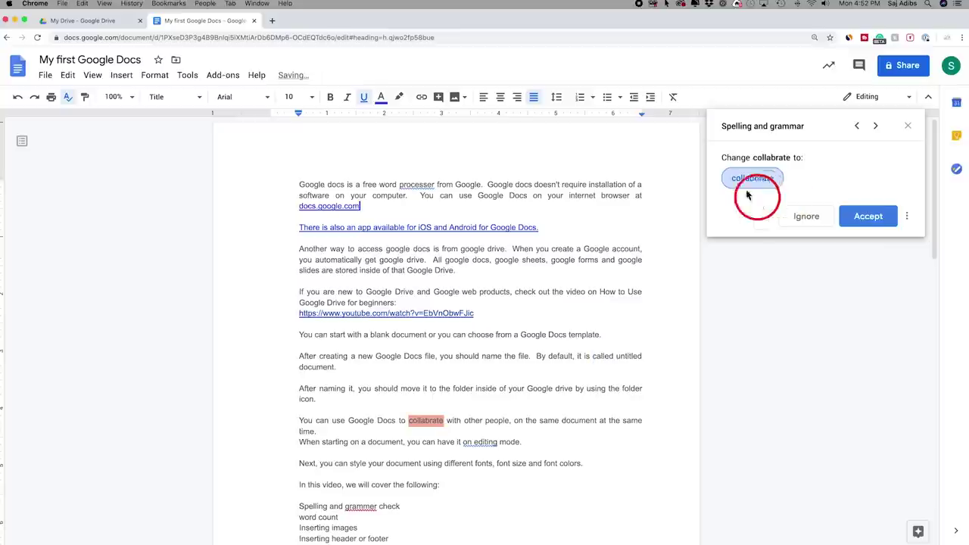
click(868, 219)
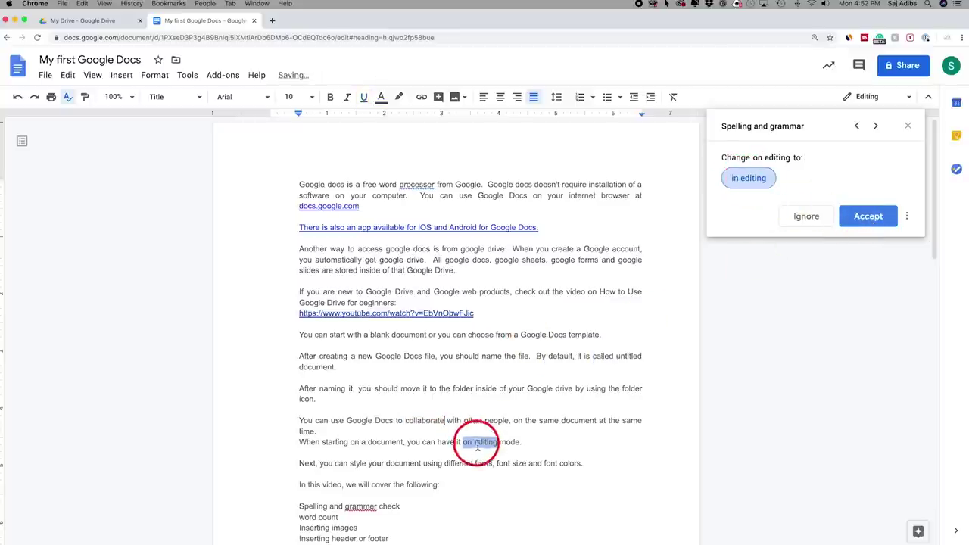
click(870, 217)
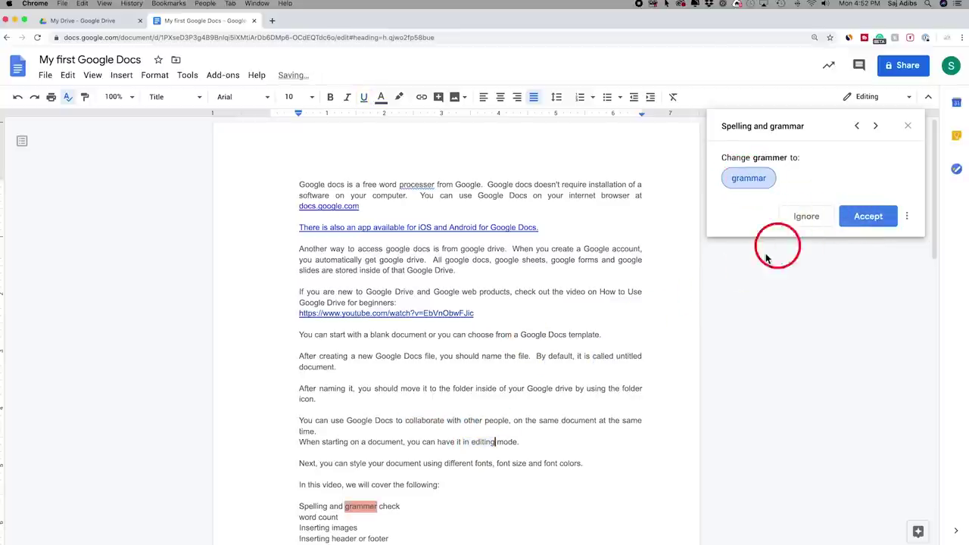
click(860, 220)
click(860, 221)
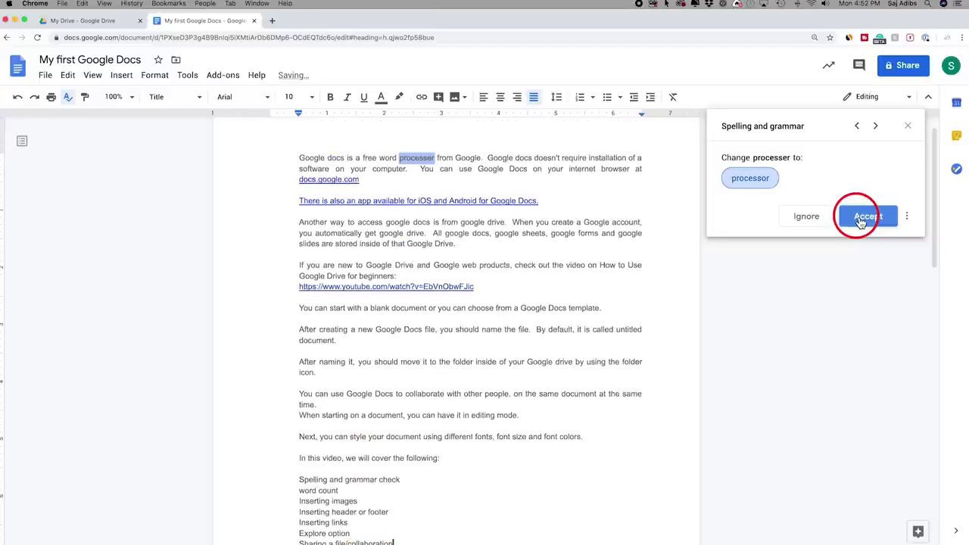
click(860, 220)
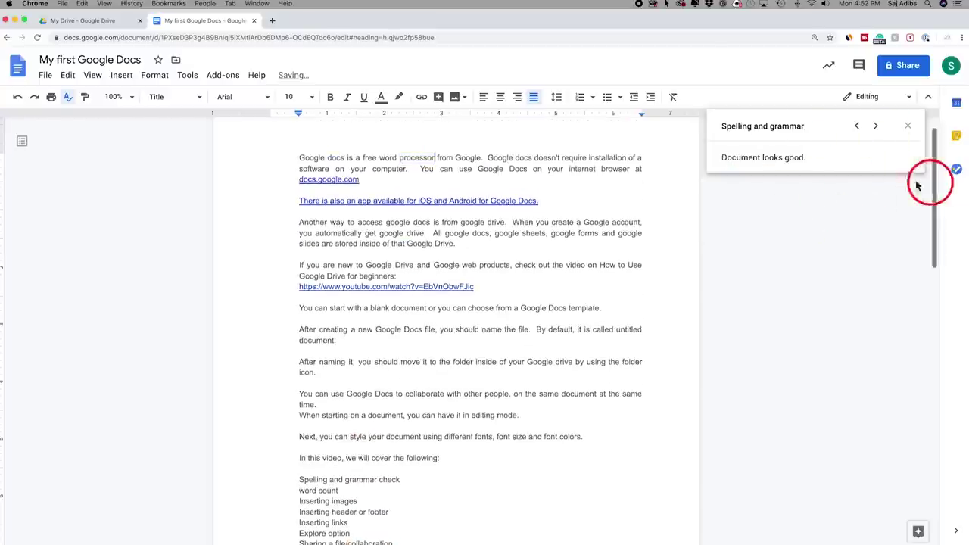
click(915, 128)
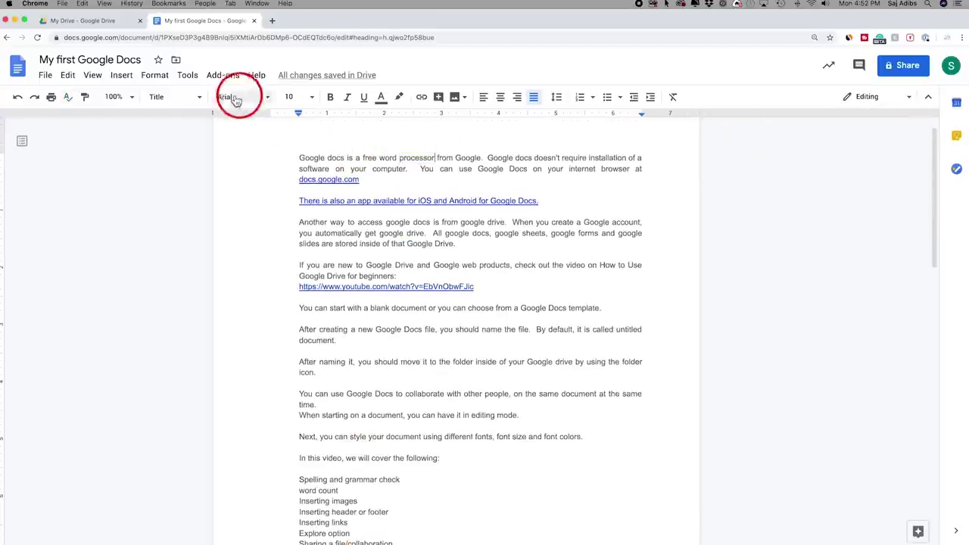
Check the document's word count and turn on the display of the word count while typing
click(189, 78)
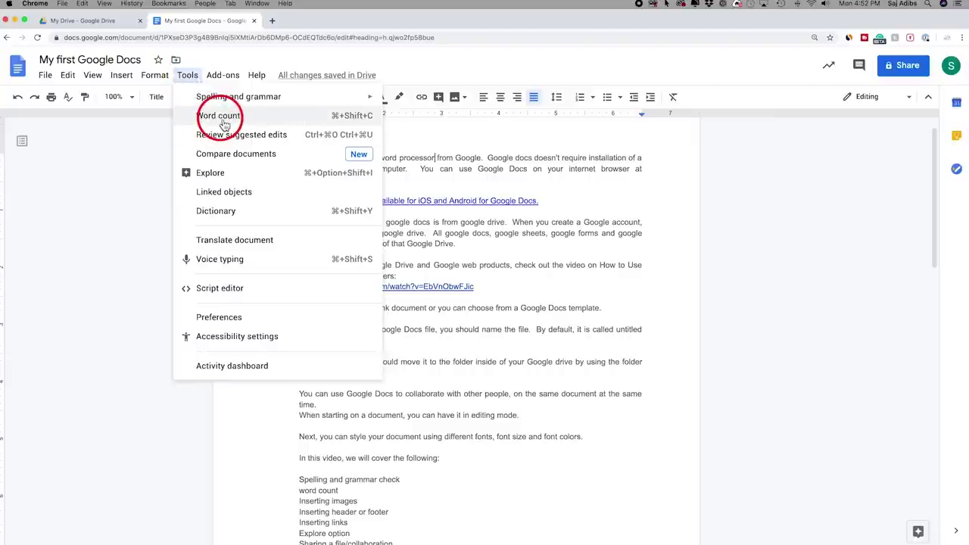
click(222, 120)
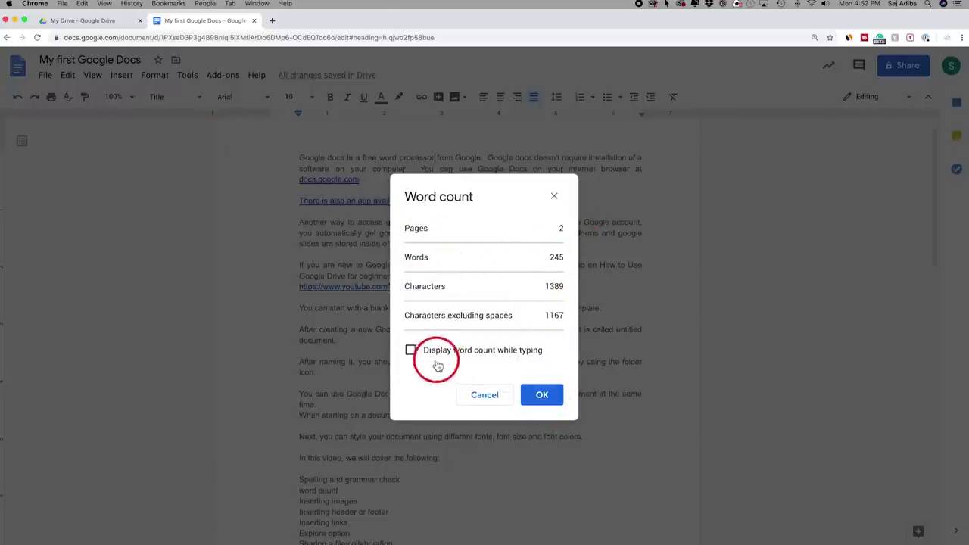
click(412, 353)
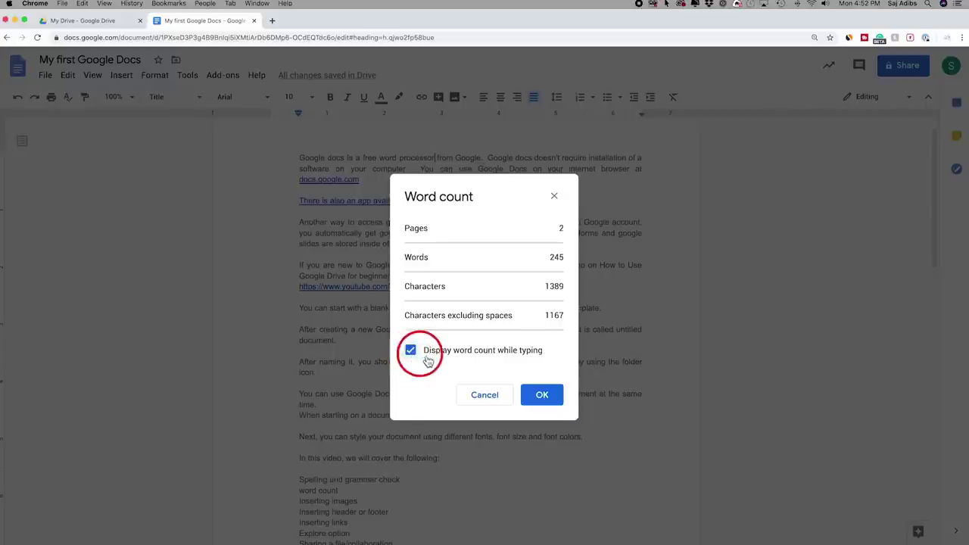
click(542, 395)
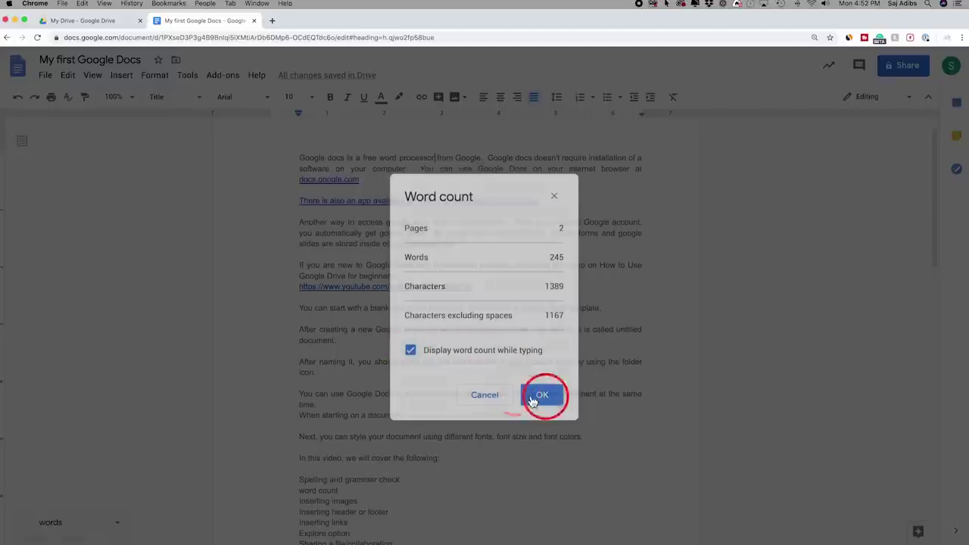
Add the test text "Asdfasdhfkjjhasdf asdfa asdf" on a new line below the topic list and switch the live counter to characters
scroll(432, 384, down, 4)
click(353, 414)
key(Return)
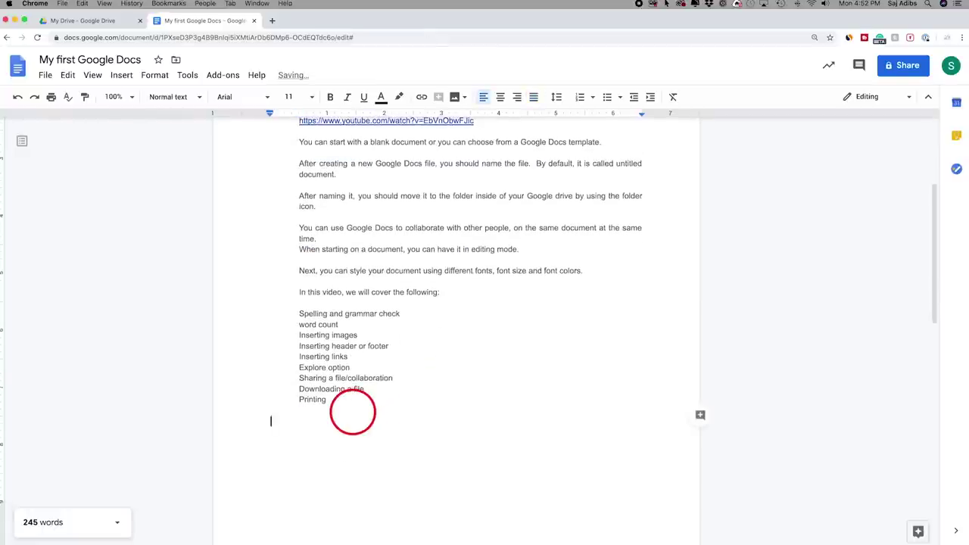
text(asdfasdhfkjjhasdf)
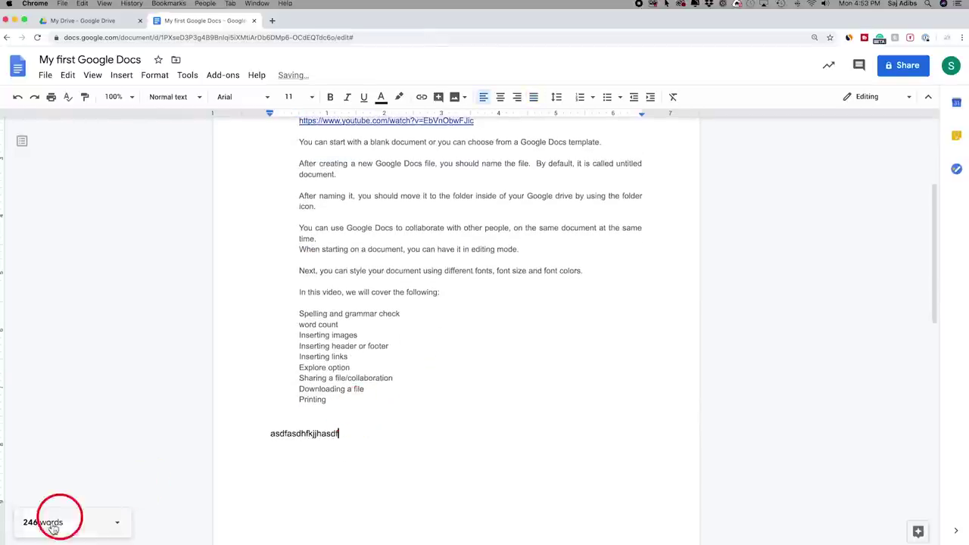
text( asdfa asdf)
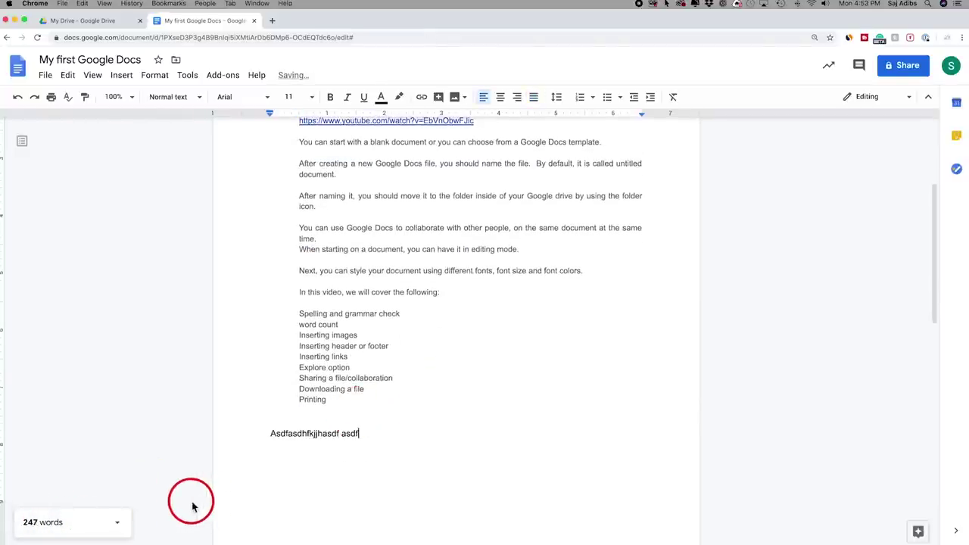
click(118, 523)
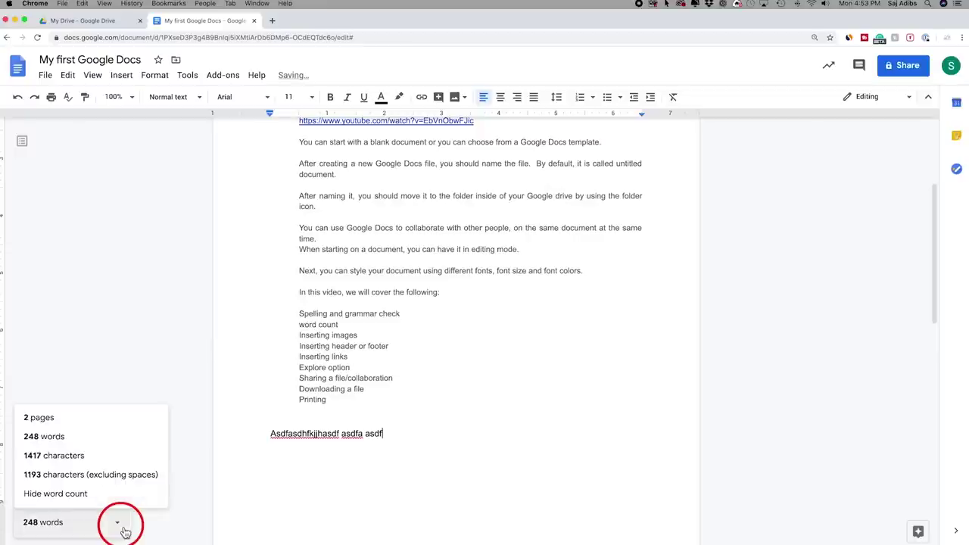
click(53, 455)
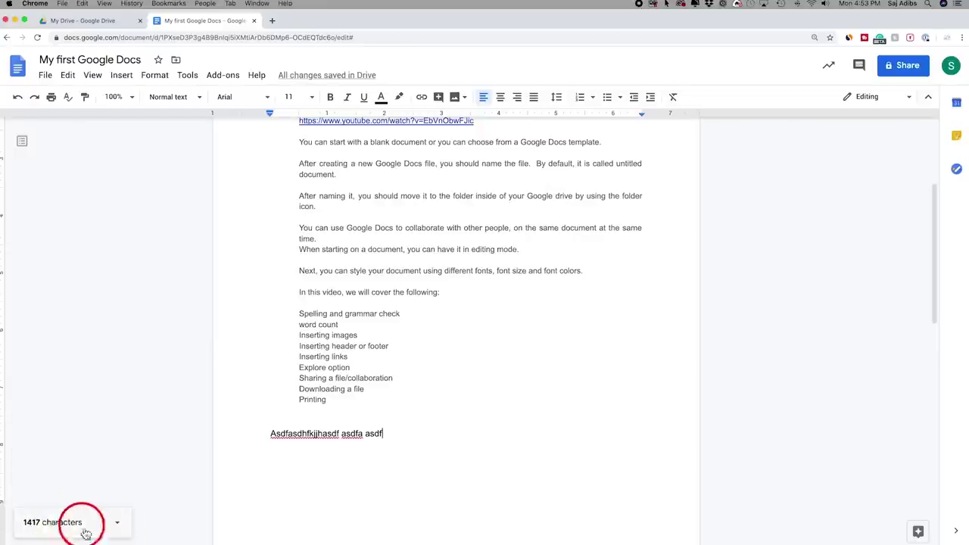
Delete the test line below the topic list and set the live counter back to words
click(324, 435)
drag(294, 434, 481, 438)
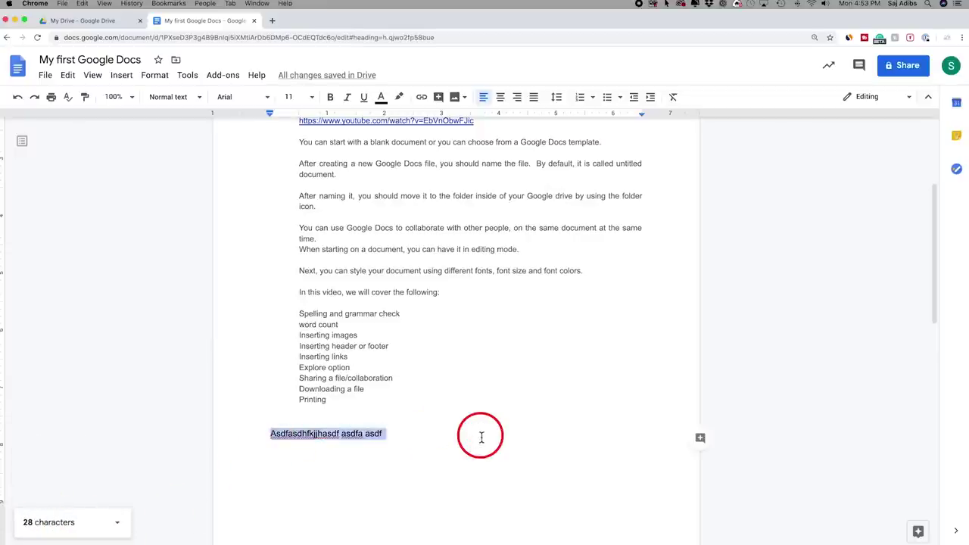
key(super+Return)
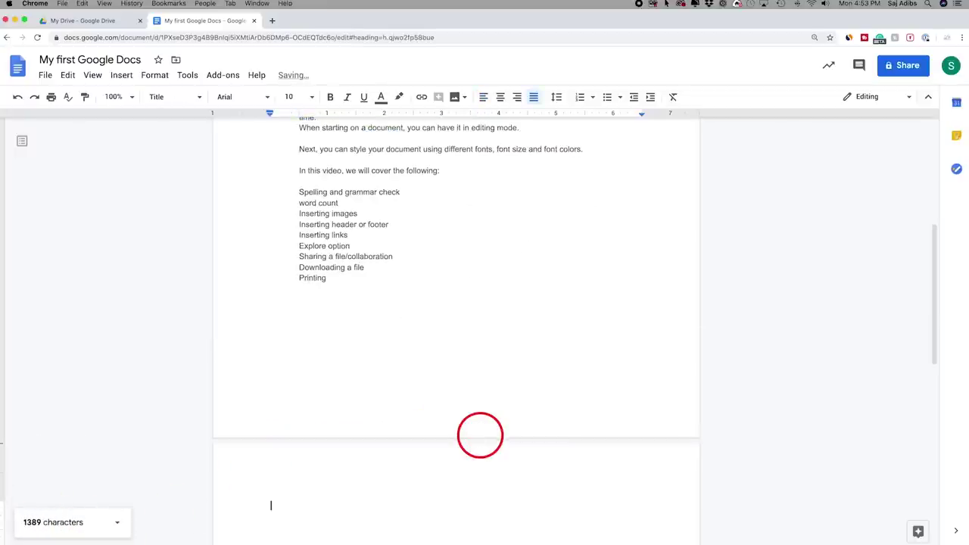
key(BackSpace)
click(117, 521)
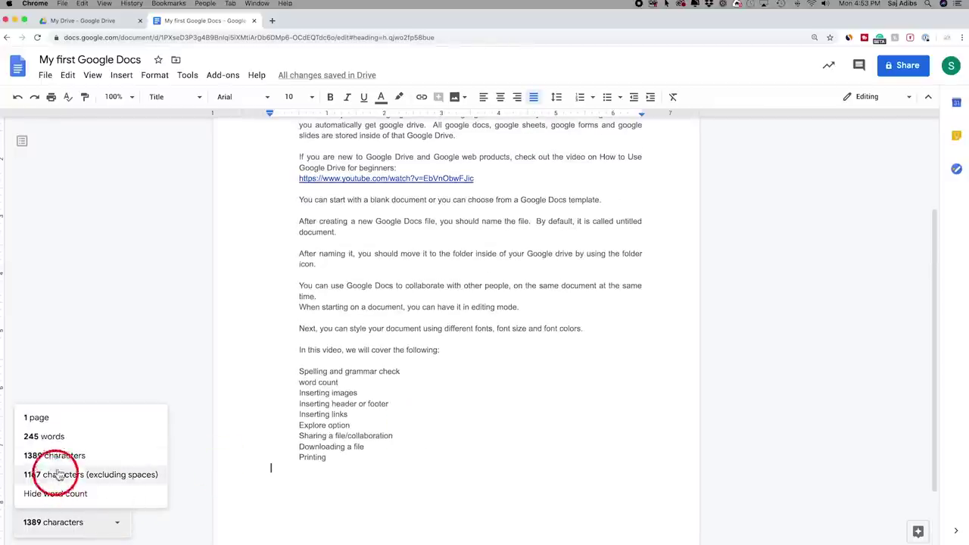
click(53, 437)
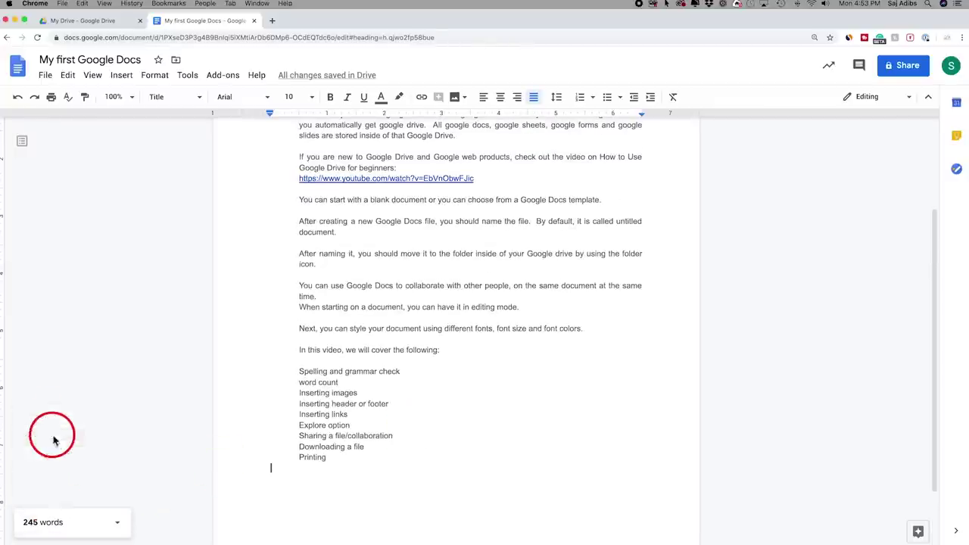
Search the web for "google docs" images and insert the one with four app icons below the topic list
scroll(53, 441, down, 2)
click(292, 413)
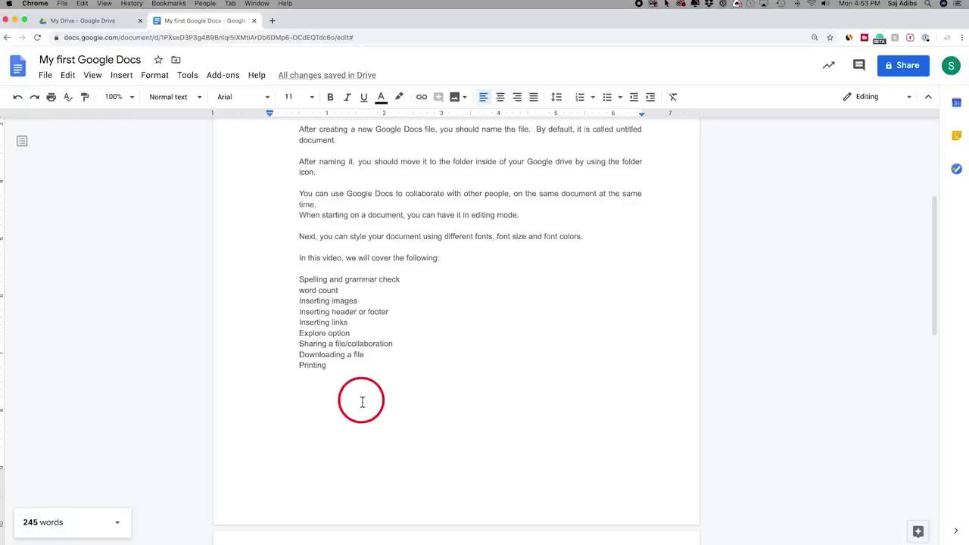
click(465, 99)
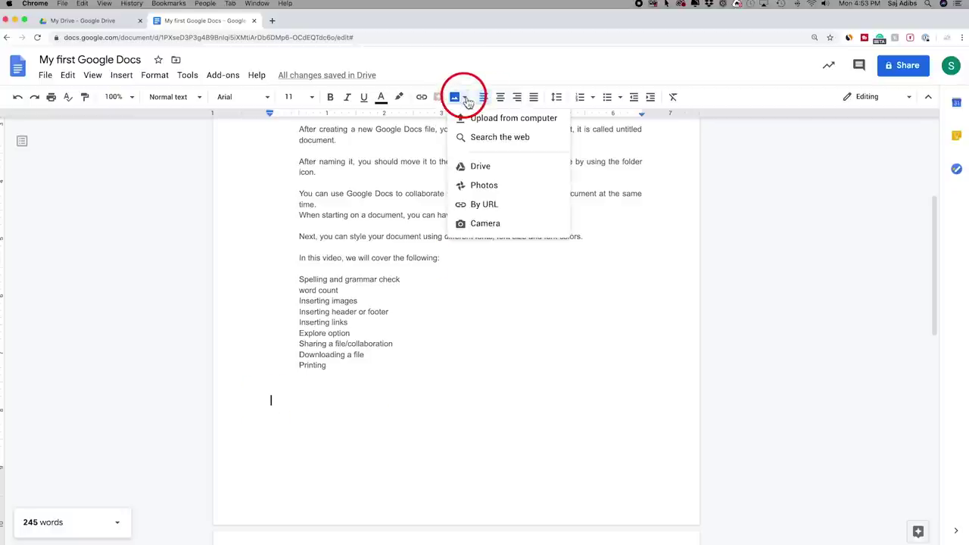
click(499, 121)
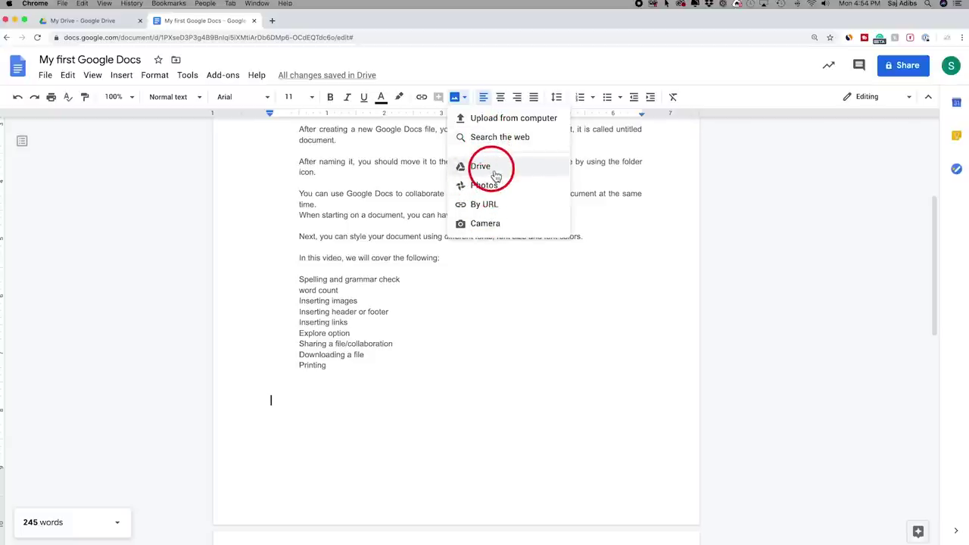
click(482, 137)
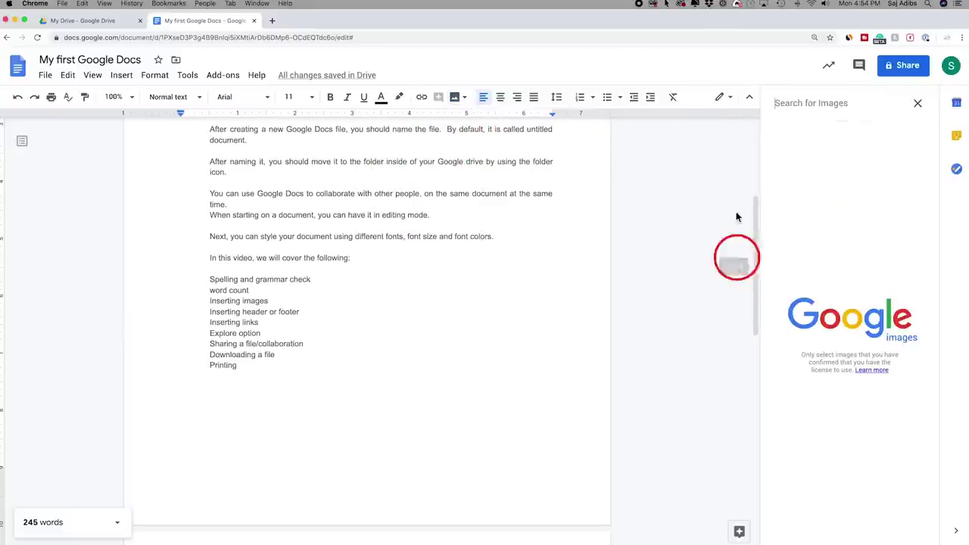
text(google docs)
key(Return)
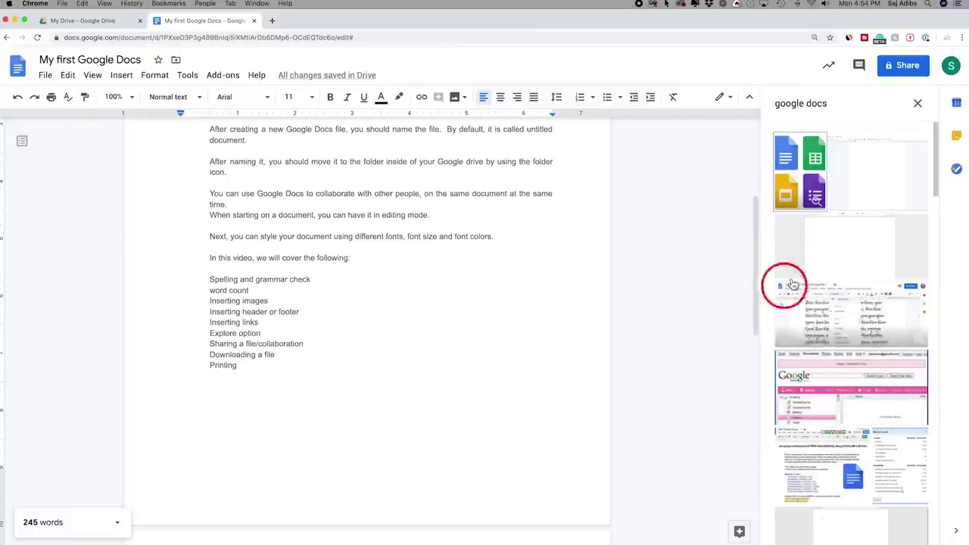
click(797, 169)
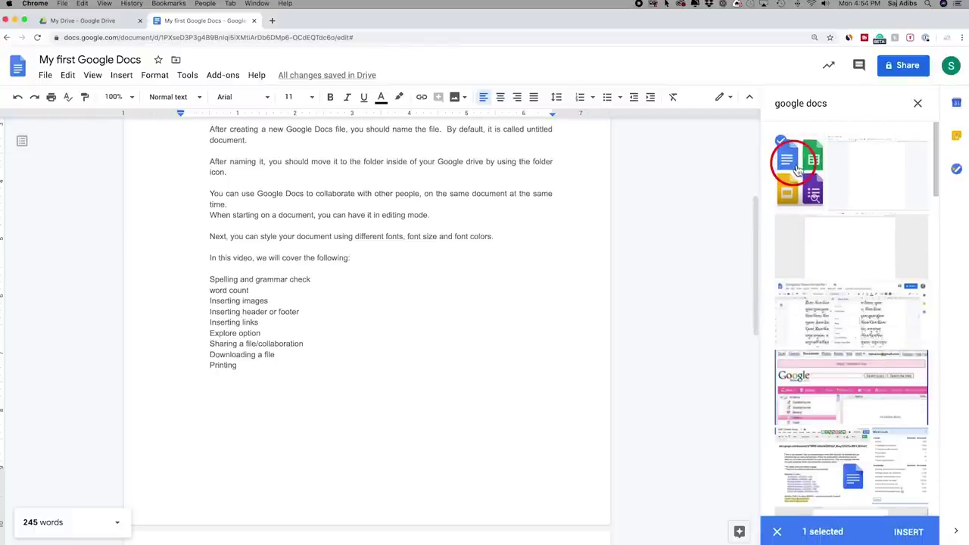
click(909, 532)
Slightly enlarge the inserted four-icon image and delete it from the document
scroll(329, 415, down, 5)
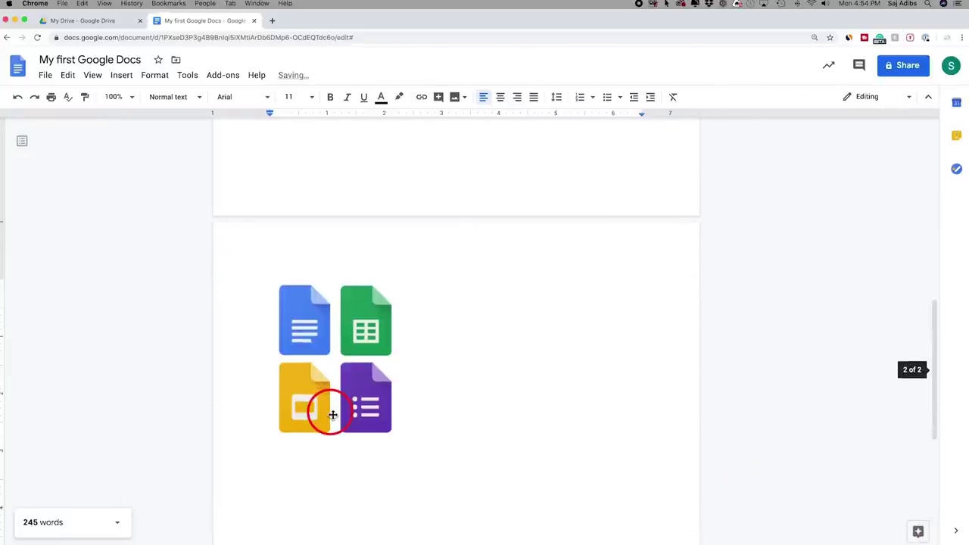
scroll(340, 379, down, 2)
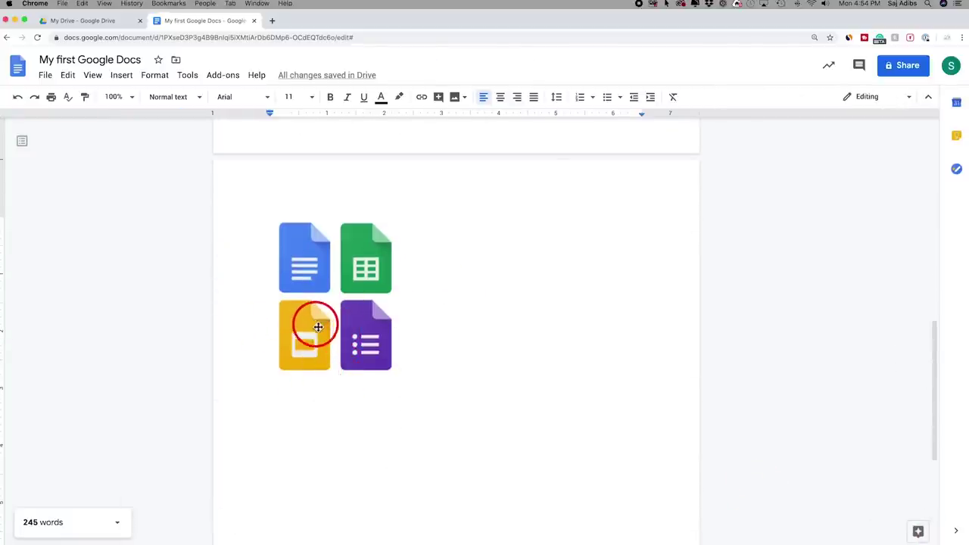
click(318, 293)
mouse_move(397, 376)
mouse_down()
mouse_move(446, 405)
mouse_move(401, 382)
mouse_up()
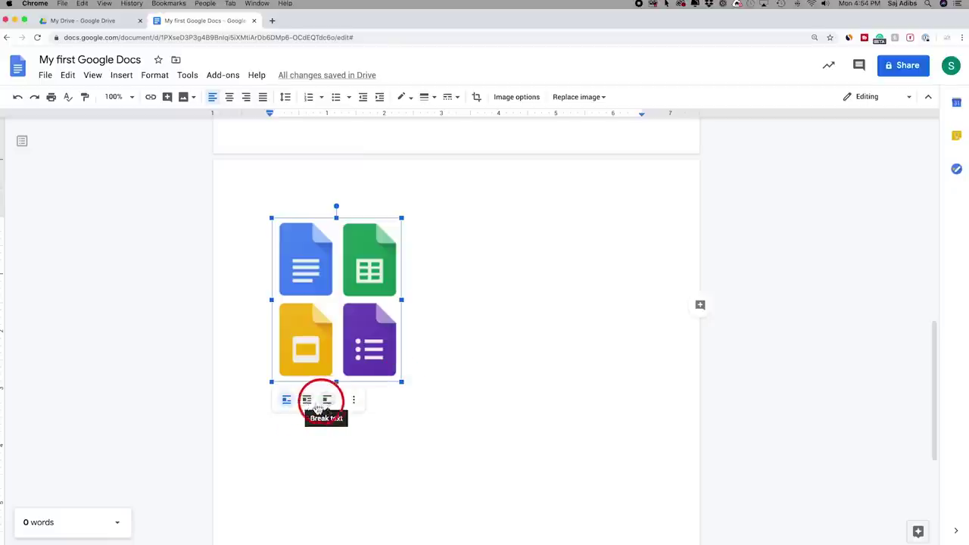
click(356, 402)
click(378, 421)
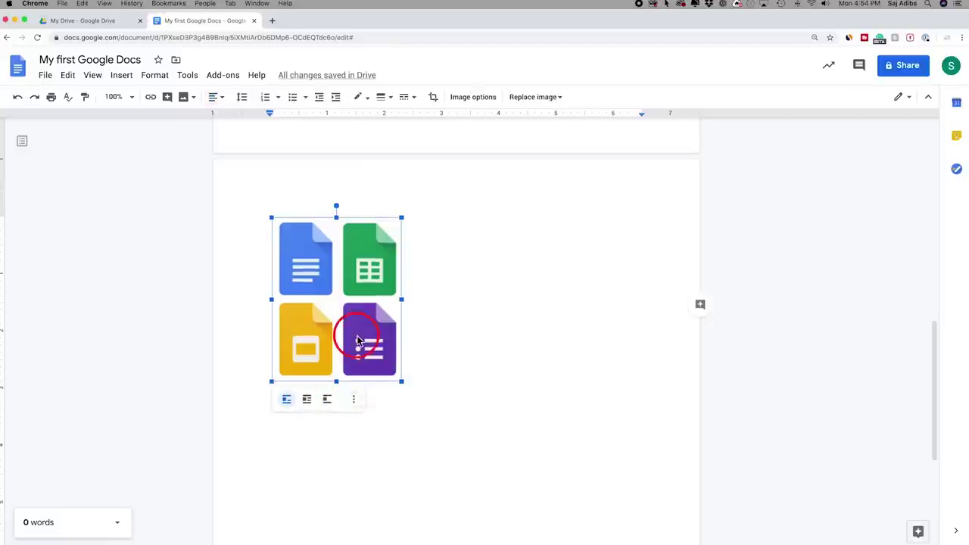
key(BackSpace)
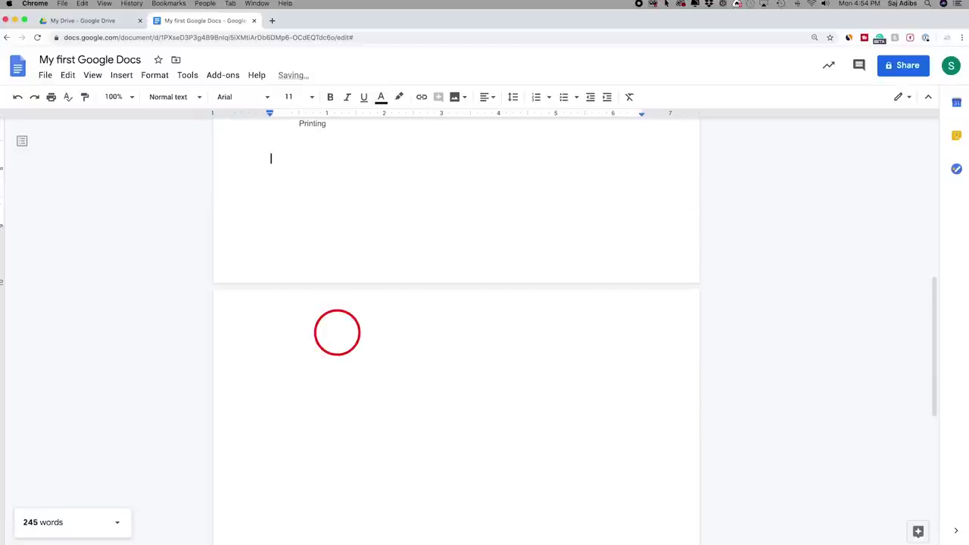
Insert "How To Create a Facebook Business Page.jpg" from the computer's Facebook folder below the list and shrink it to about 4 inches wide
scroll(337, 332, up, 2)
click(459, 97)
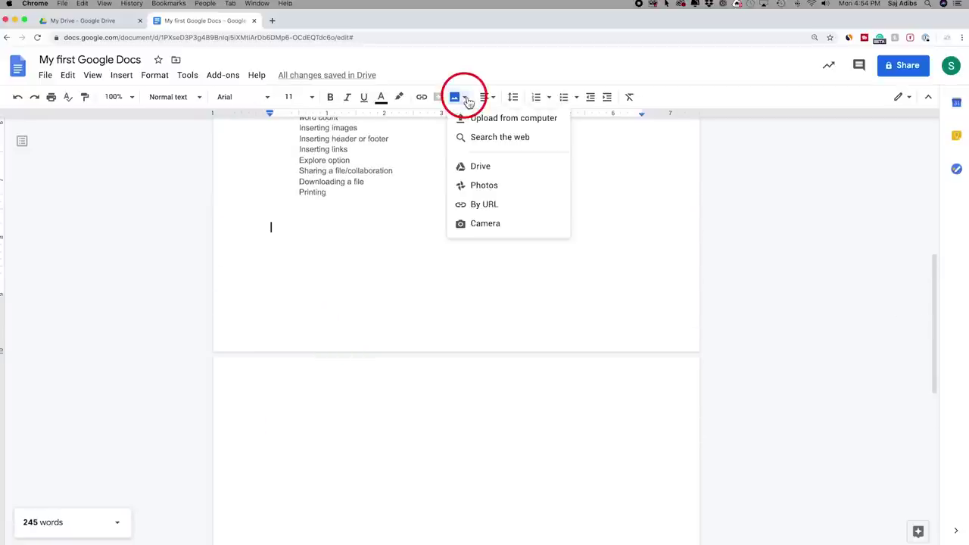
click(496, 123)
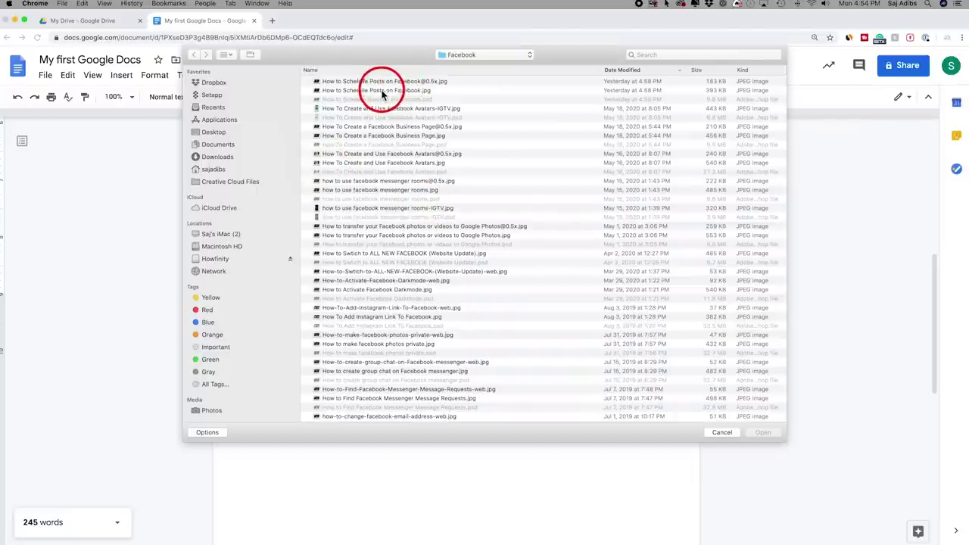
click(379, 137)
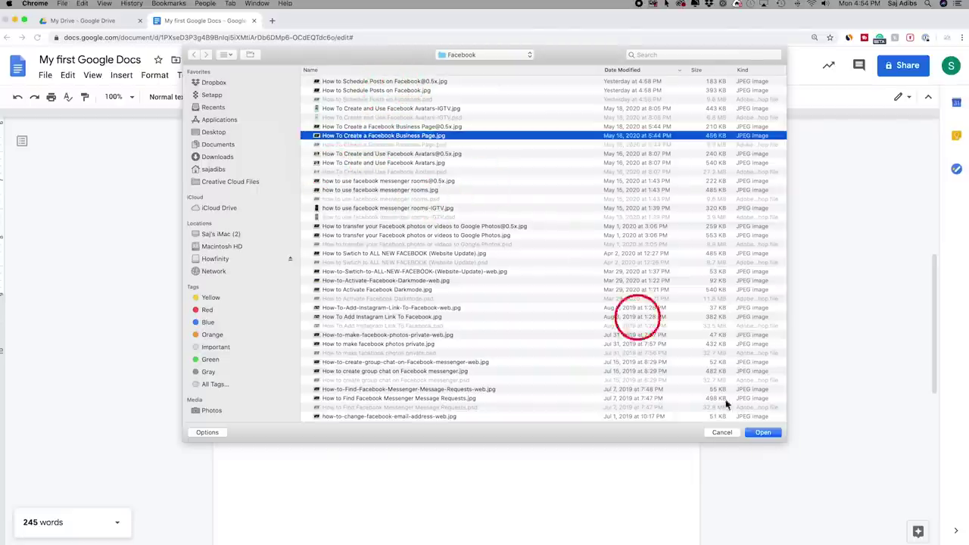
click(763, 432)
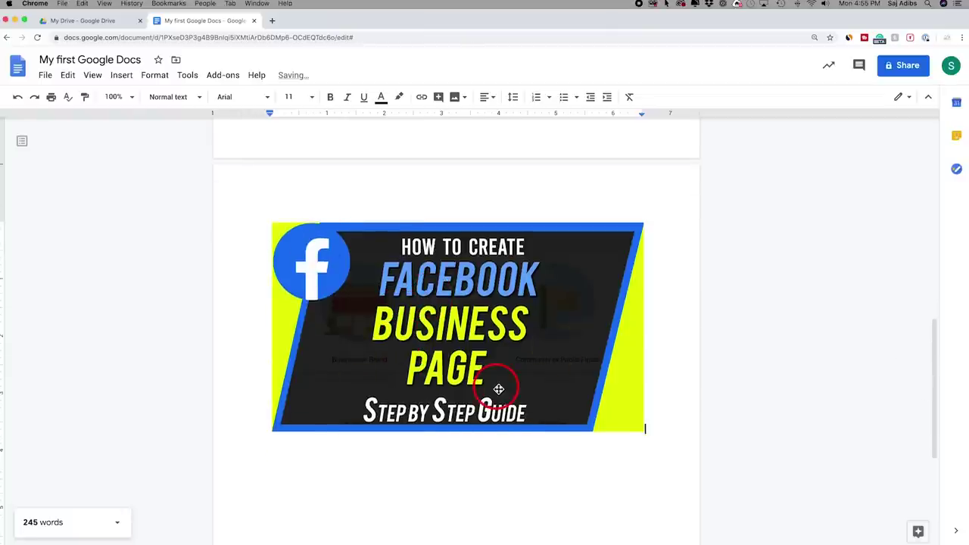
click(499, 389)
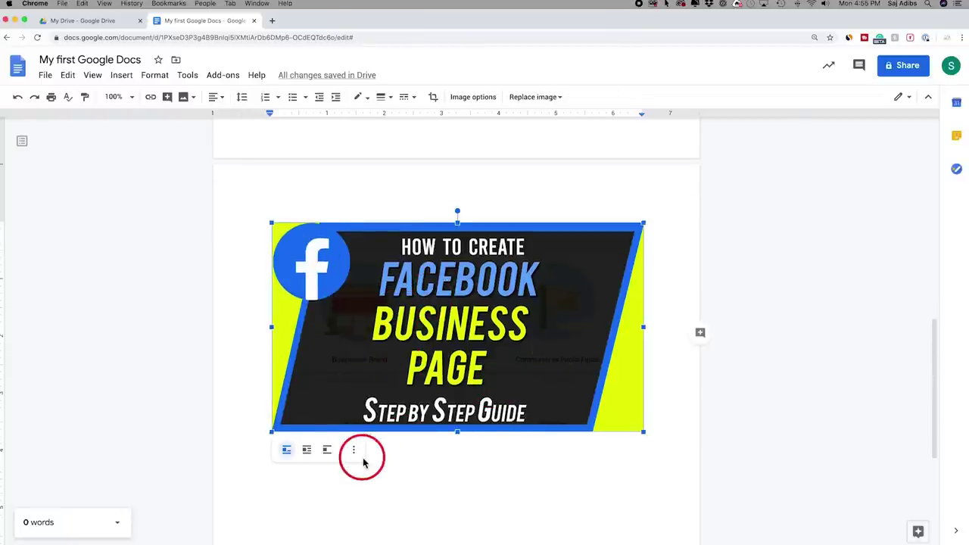
drag(643, 432, 486, 355)
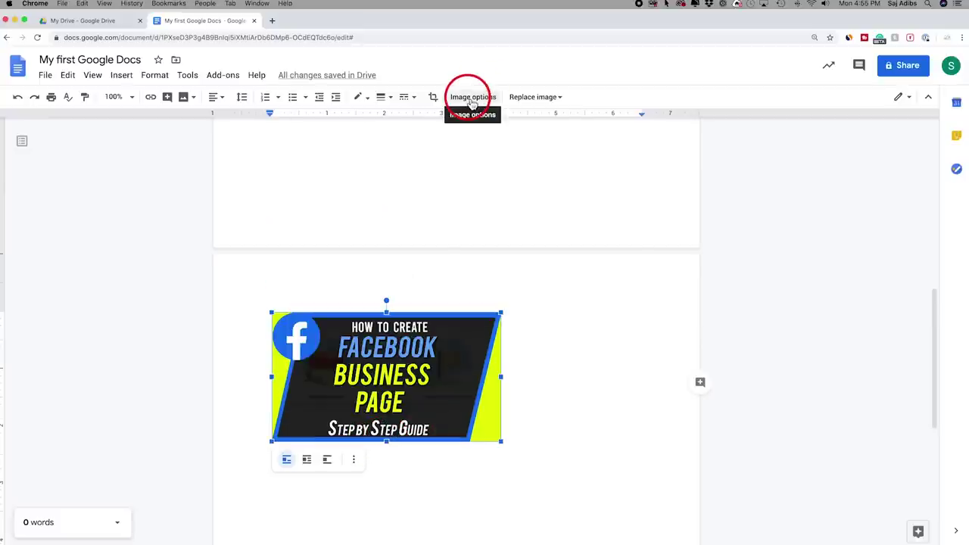
Crop the Facebook image's right and lower edges, leaving it about 3.2 inches wide, and delete it from the document
click(433, 96)
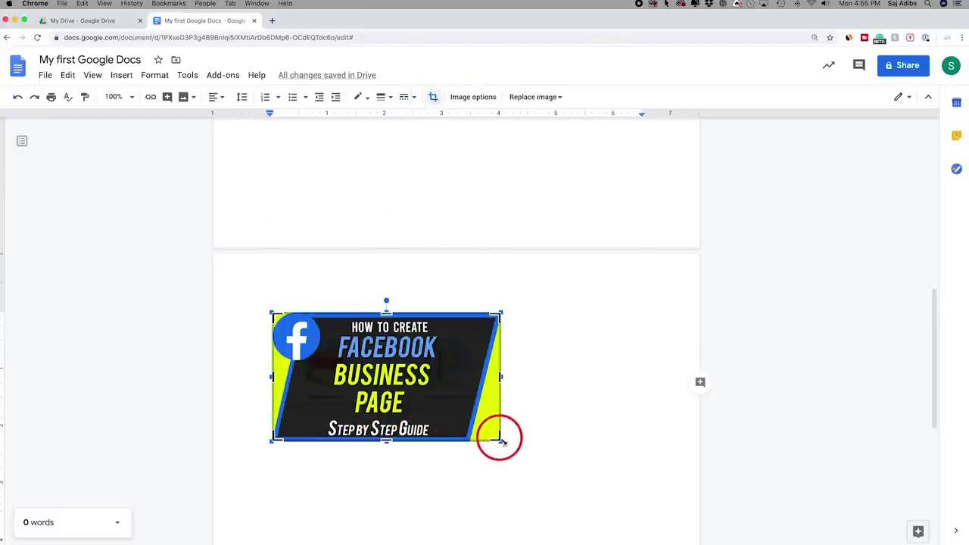
drag(500, 440, 440, 413)
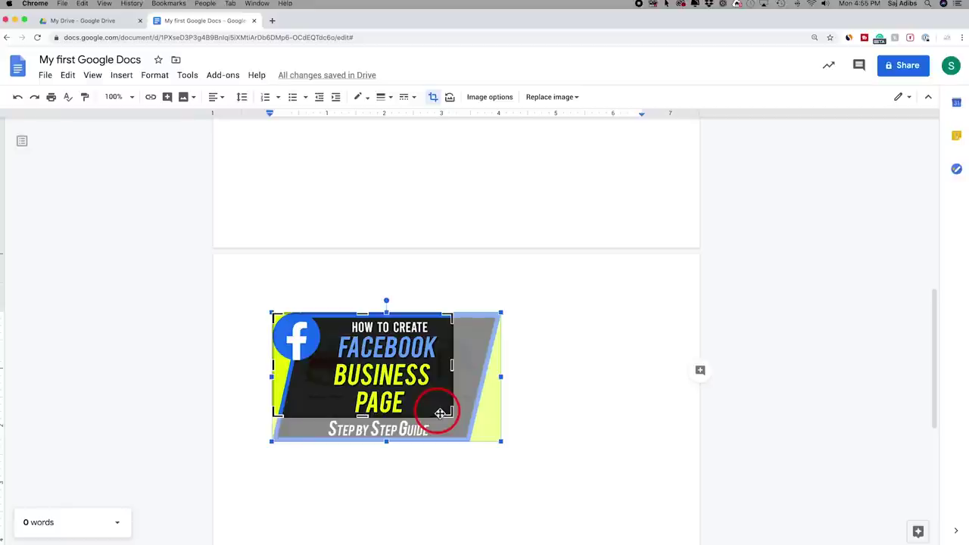
key(Return)
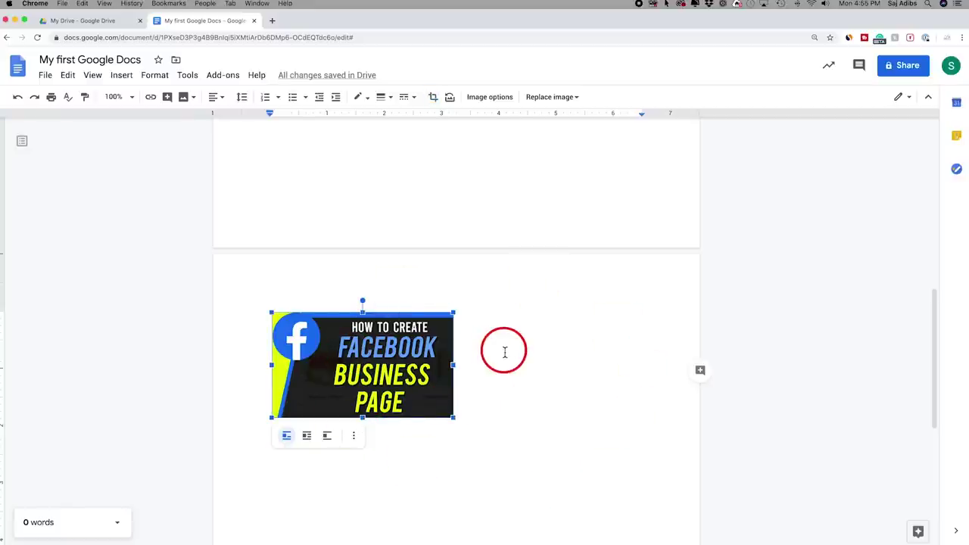
key(BackSpace)
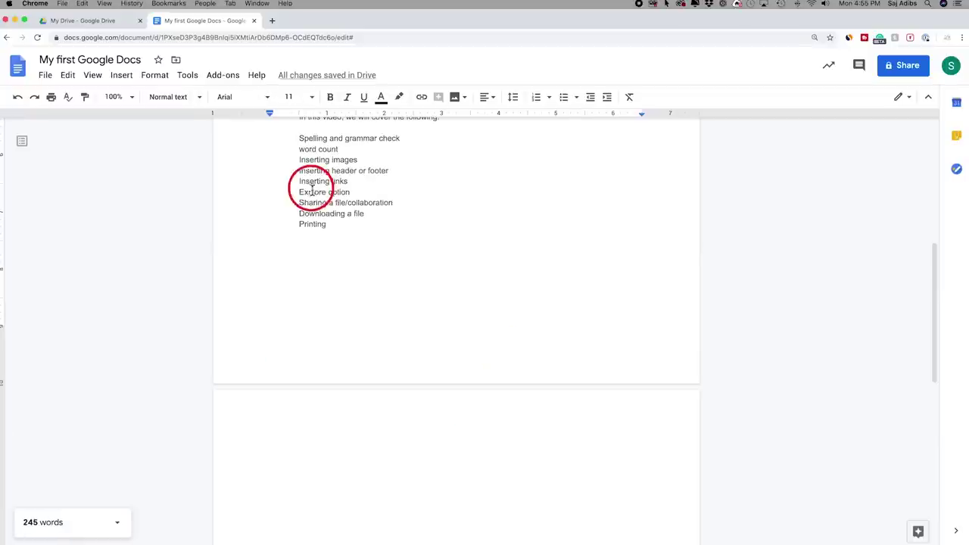
drag(299, 182, 347, 182)
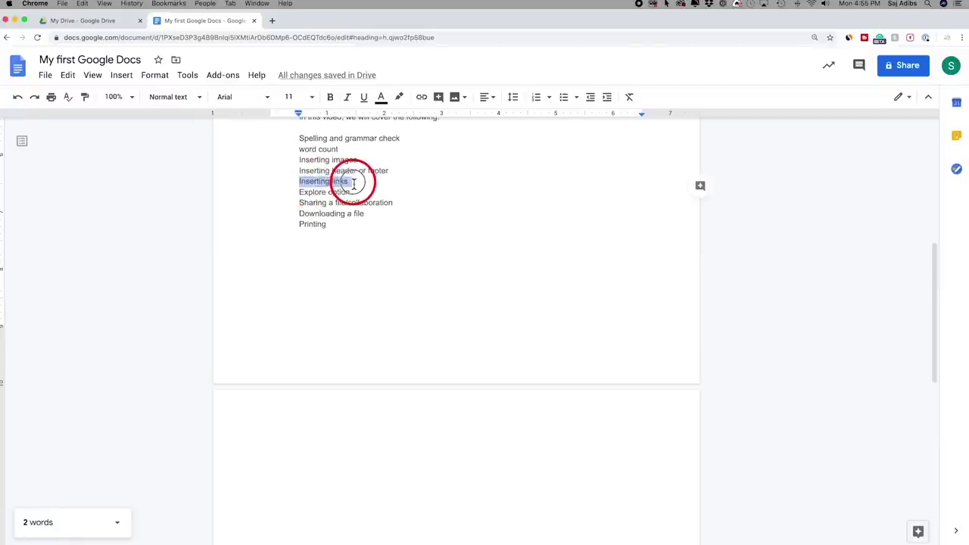
drag(303, 181, 350, 183)
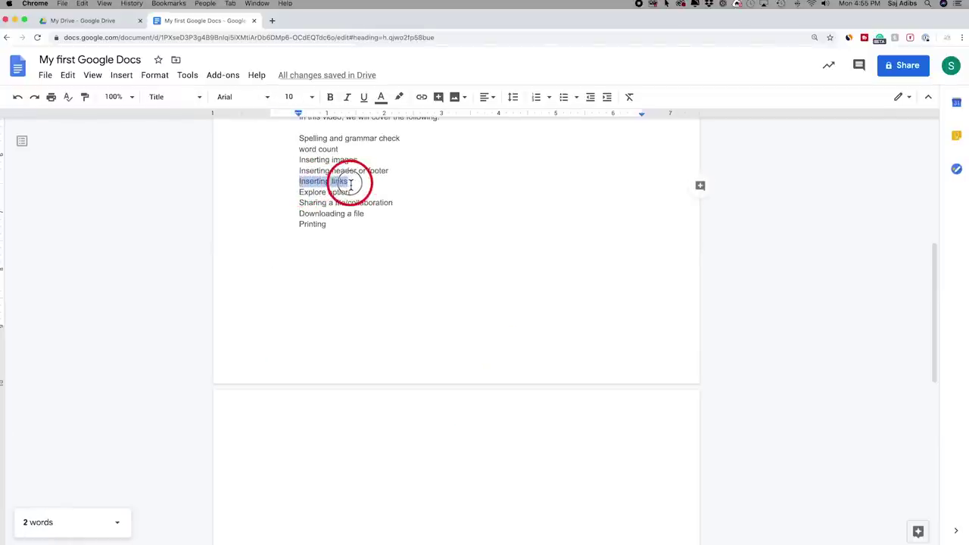
click(422, 99)
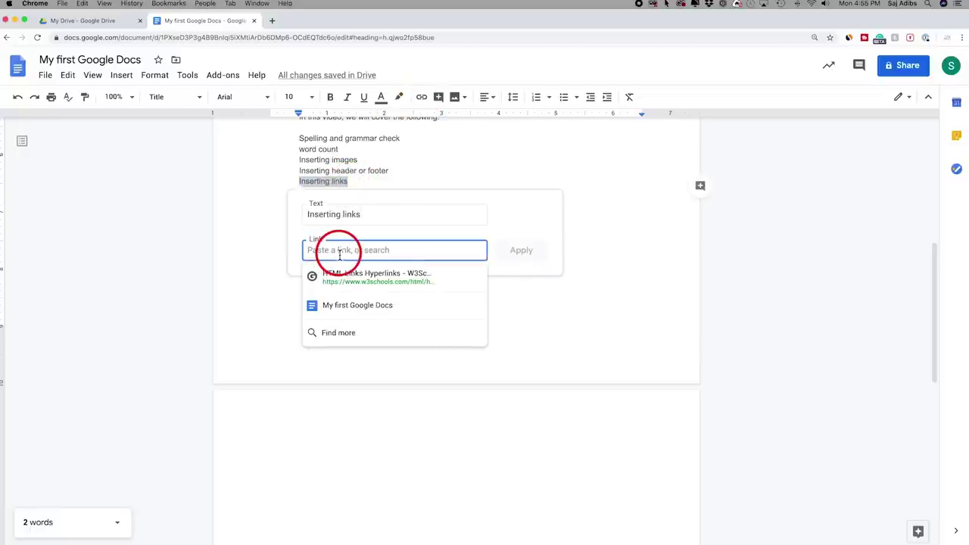
text(www.howfinity.com)
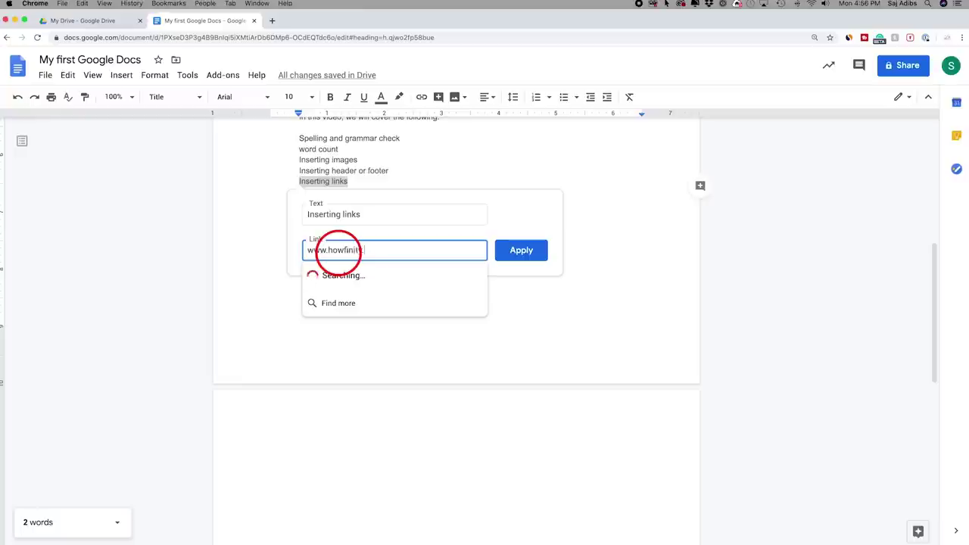
click(531, 259)
Remove the web link from the "Inserting links" list item
click(324, 182)
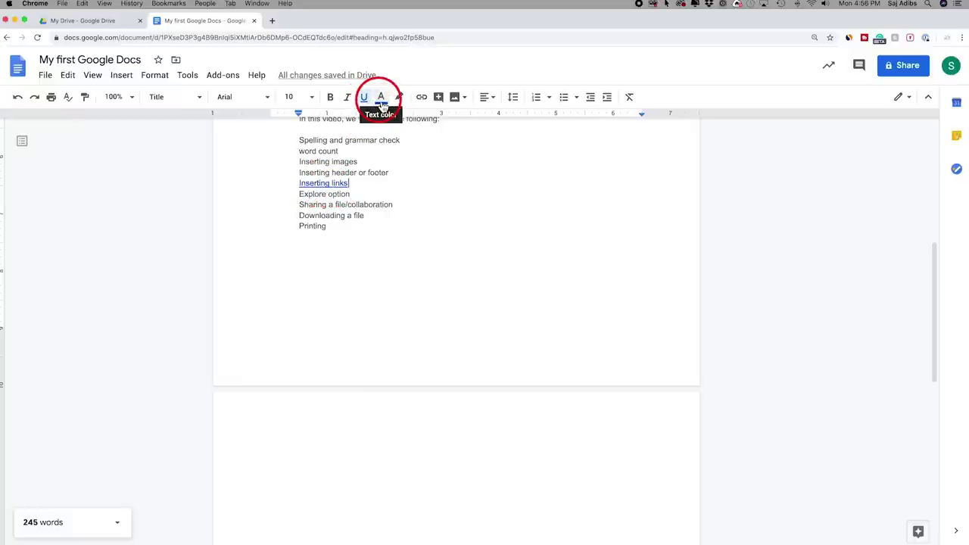
drag(299, 183, 351, 183)
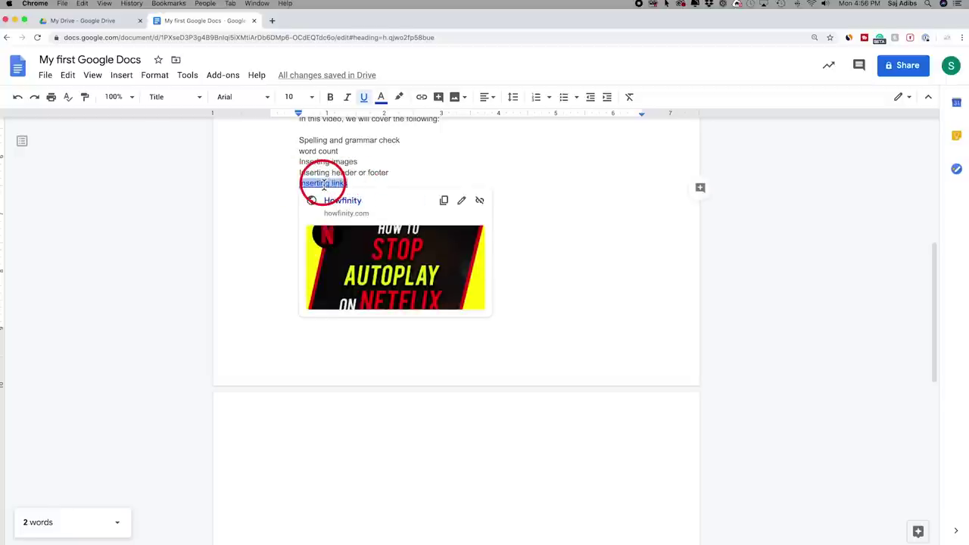
click(480, 203)
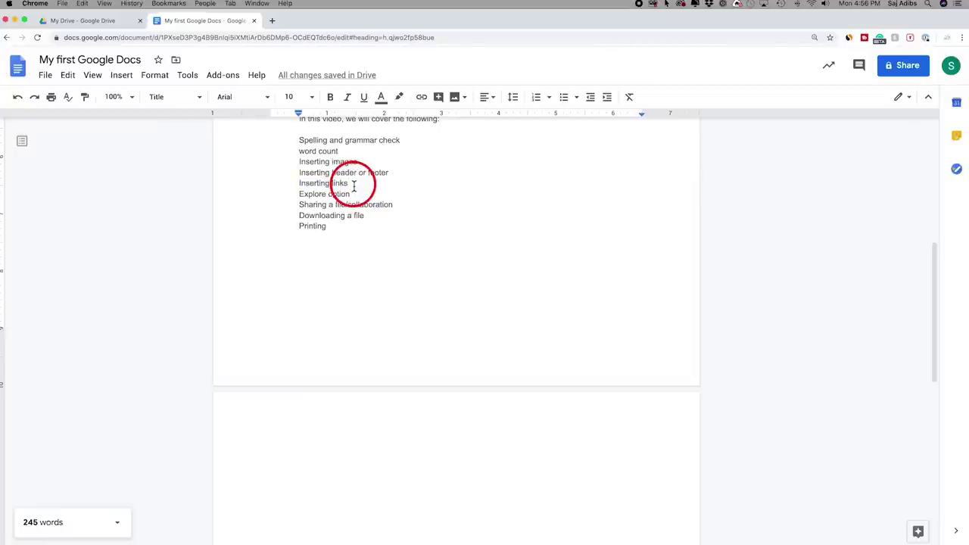
Add a footer to the document reading "This is the footer" and return to the body text
scroll(354, 185, up, 3)
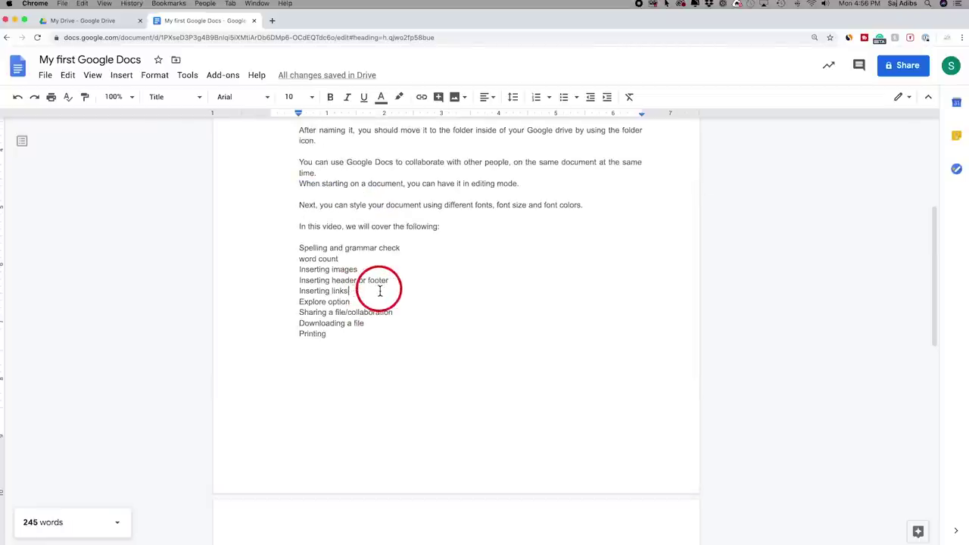
click(125, 82)
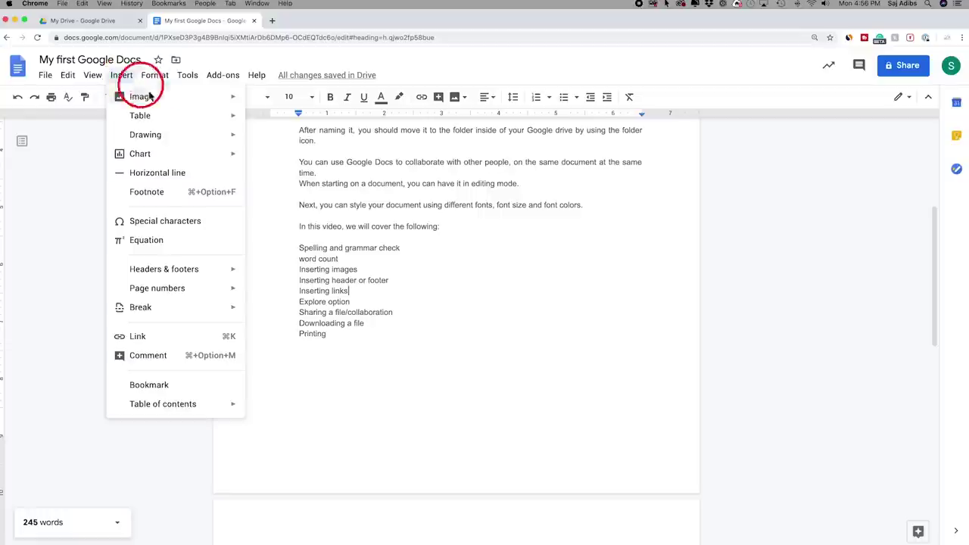
mouse_move(139, 100)
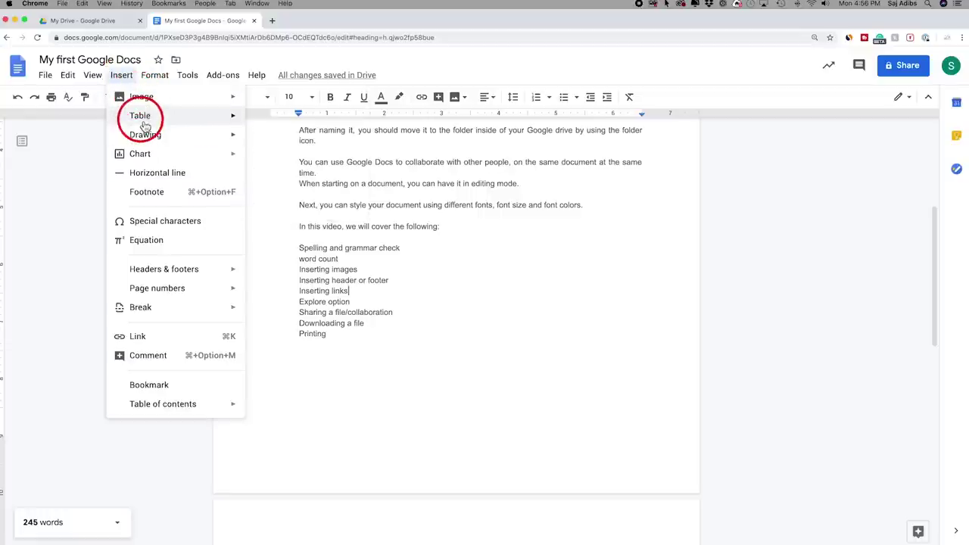
mouse_move(151, 122)
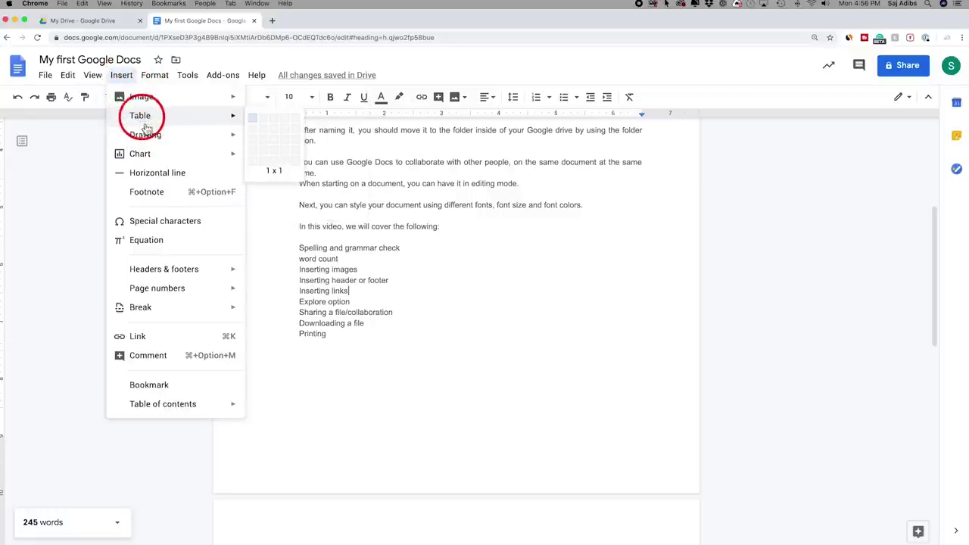
mouse_move(143, 142)
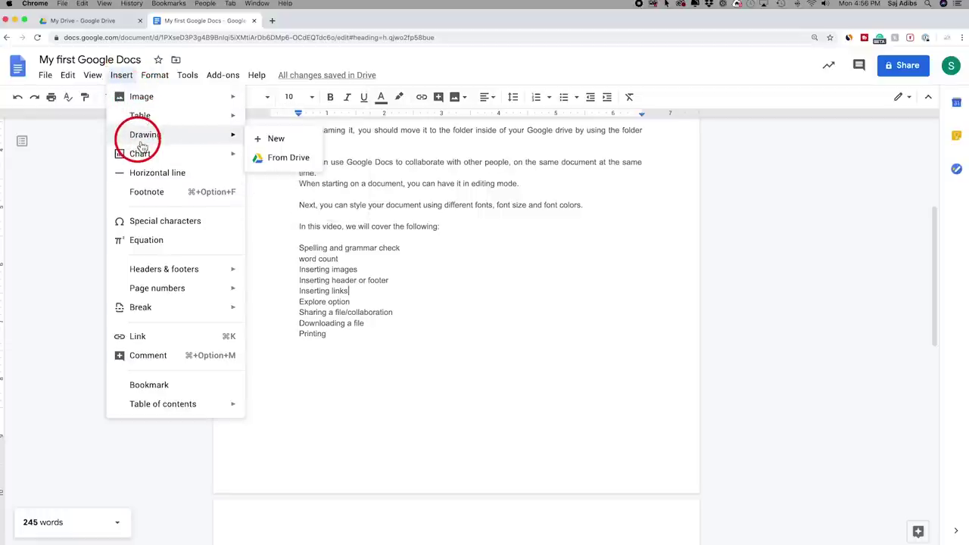
mouse_move(144, 159)
mouse_move(146, 273)
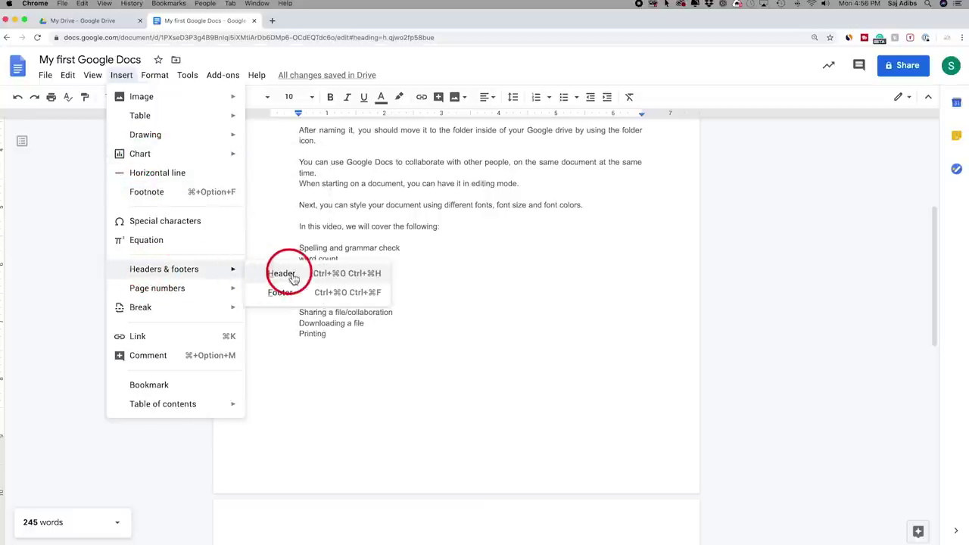
click(294, 299)
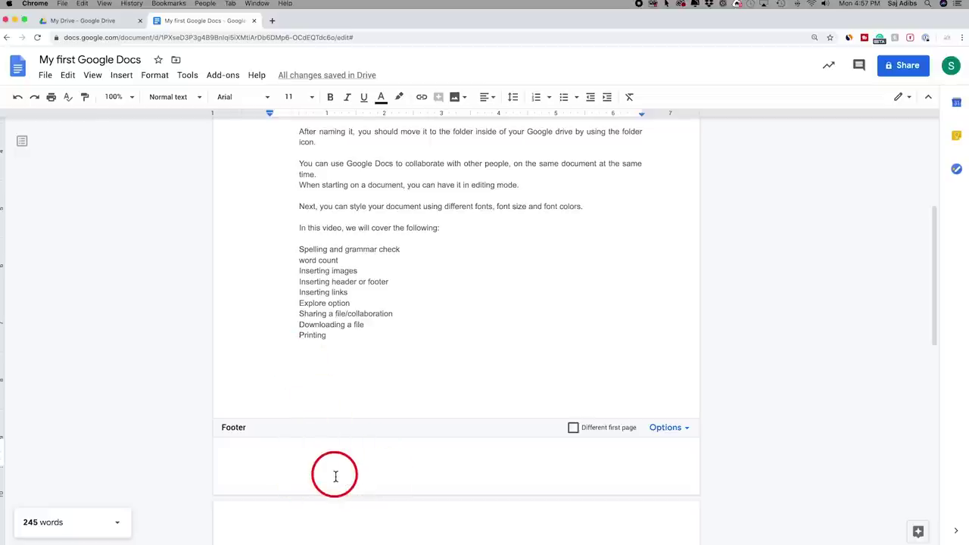
text(This is the footer)
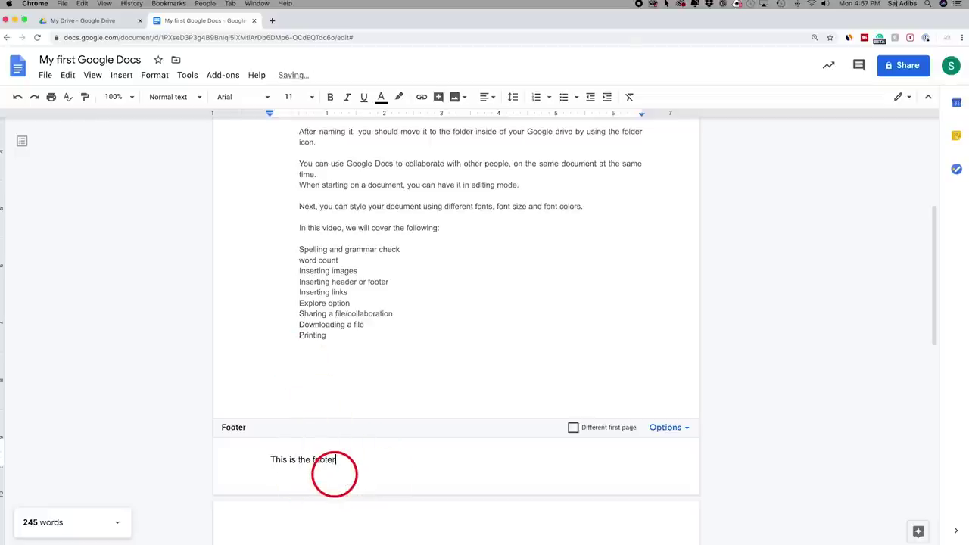
click(431, 315)
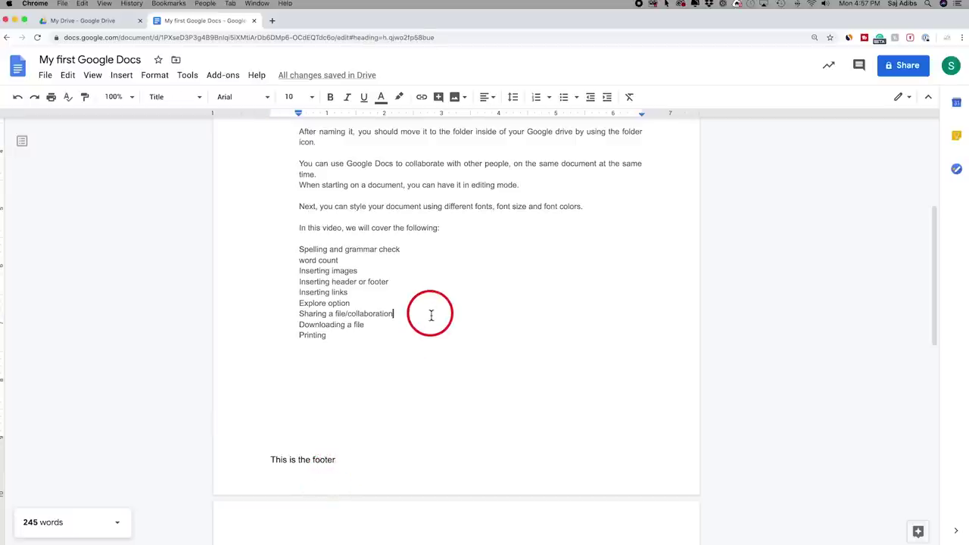
Review the footer format's margin and layout options and apply them
triple_click(310, 462)
click(689, 429)
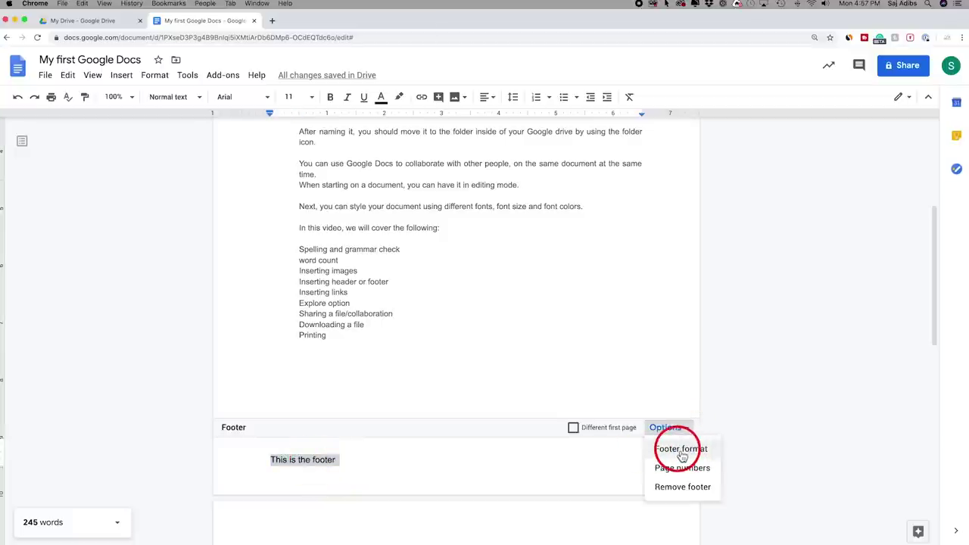
click(681, 450)
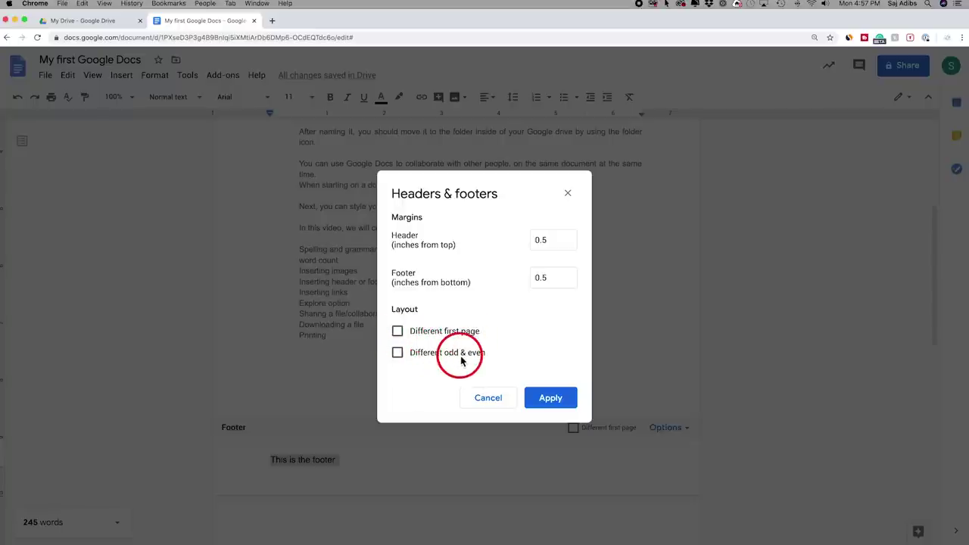
click(558, 396)
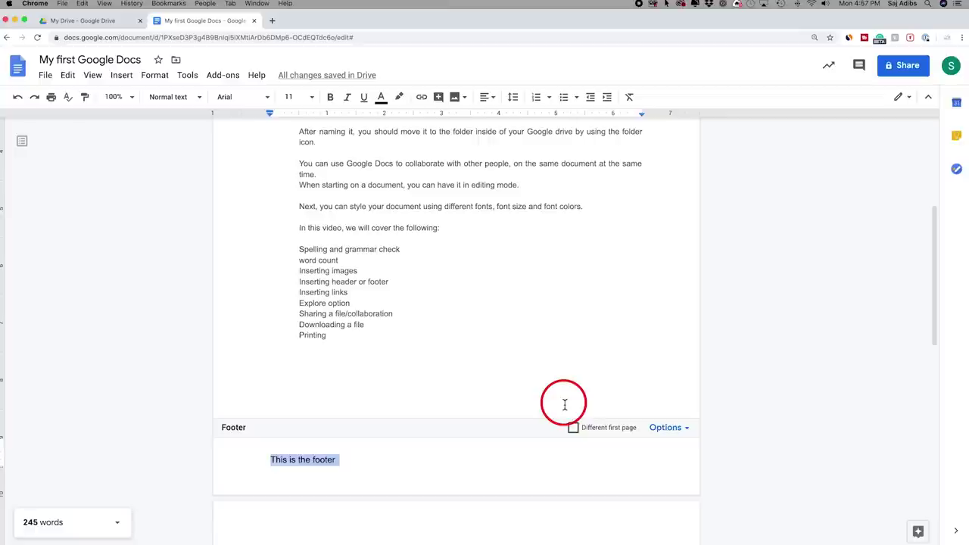
Search for "google docs" with Explore and examine its Cloud Search and web results
key(super+Up)
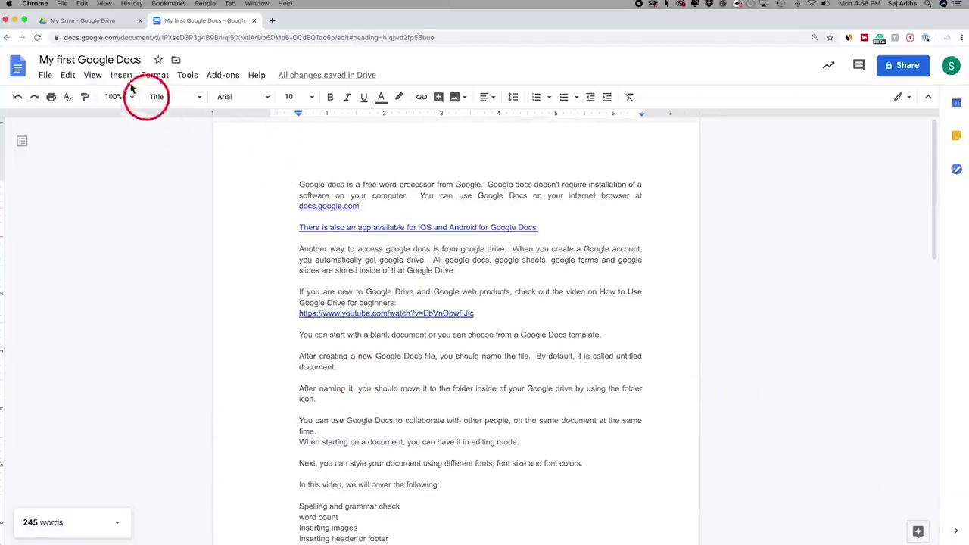
click(907, 531)
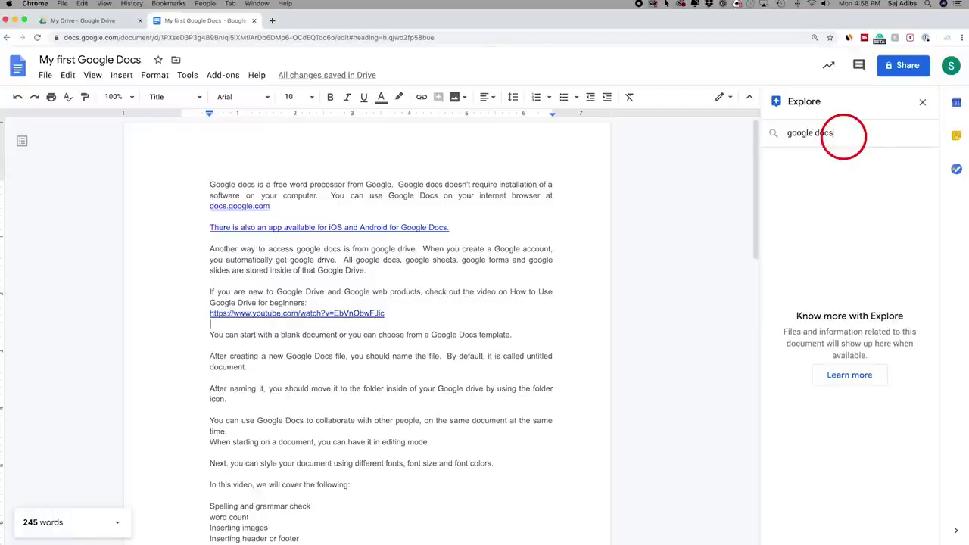
key(Return)
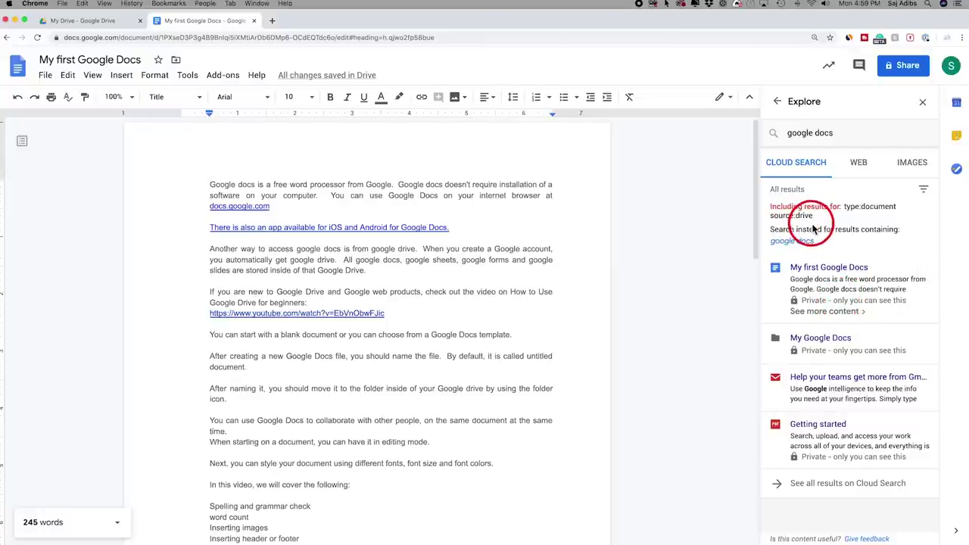
click(863, 168)
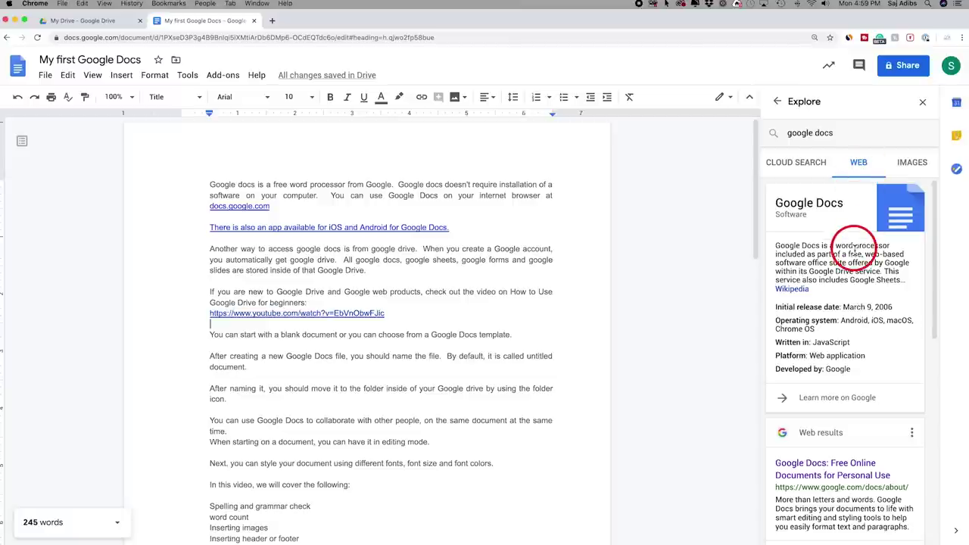
scroll(823, 300, down, 1)
scroll(824, 300, down, 5)
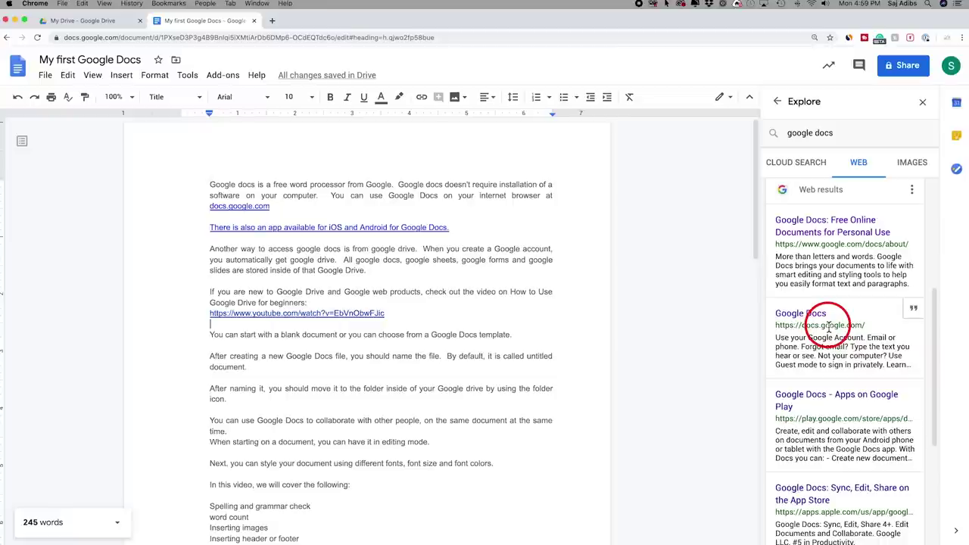
scroll(828, 325, up, 6)
Insert the four-app-icon picture from Explore's image results below the YouTube link and close Explore
click(909, 171)
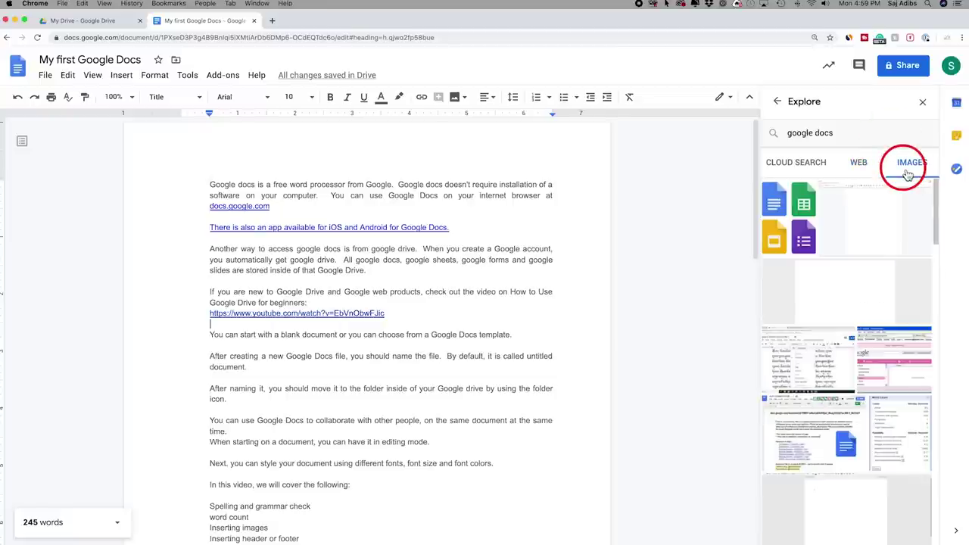
mouse_move(782, 230)
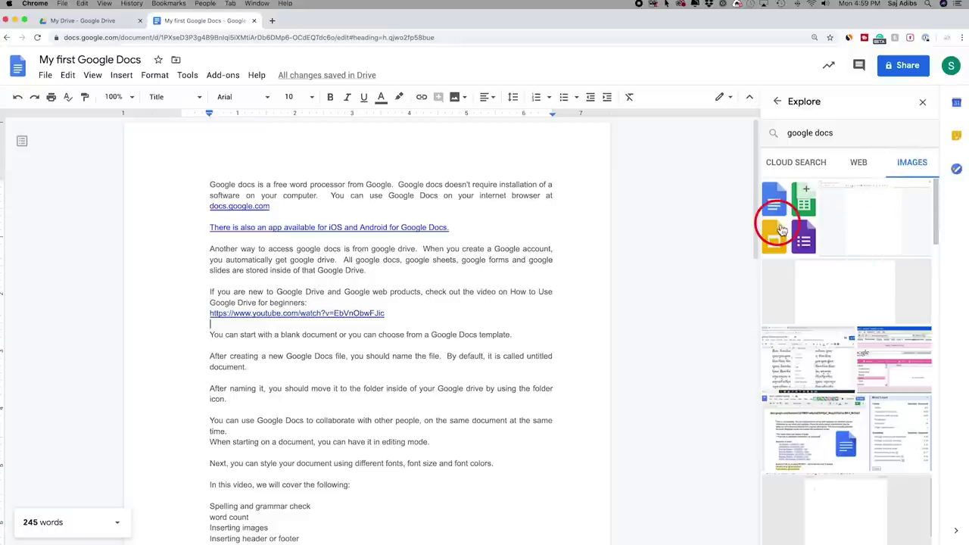
click(807, 193)
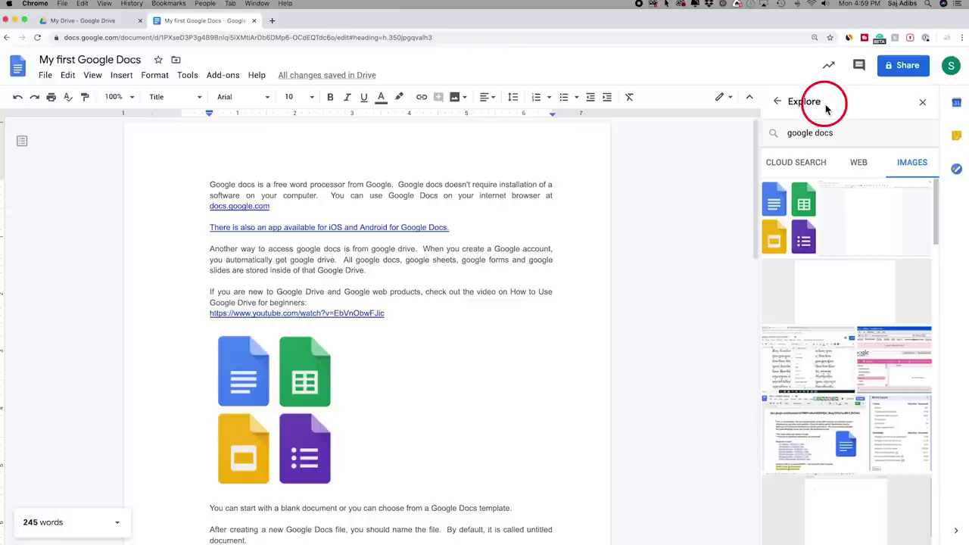
click(320, 478)
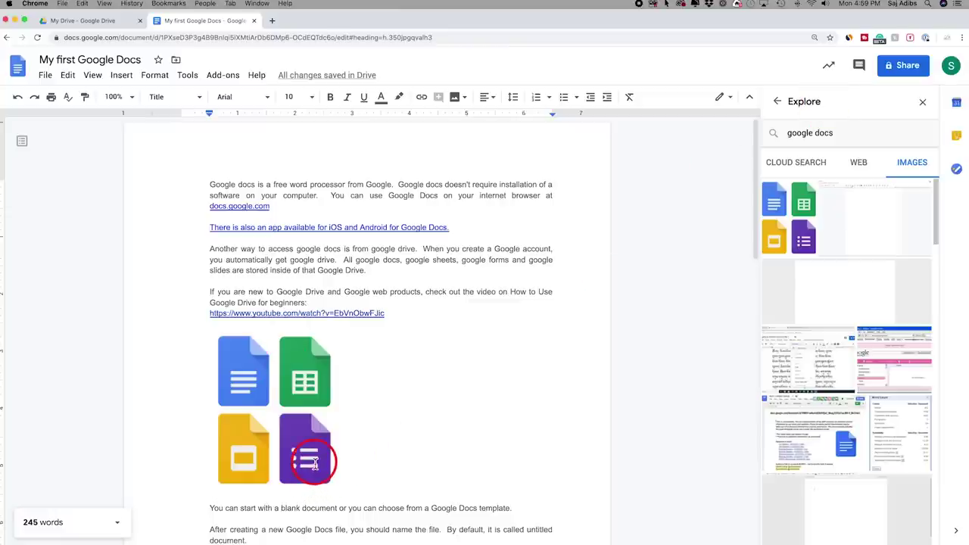
click(754, 176)
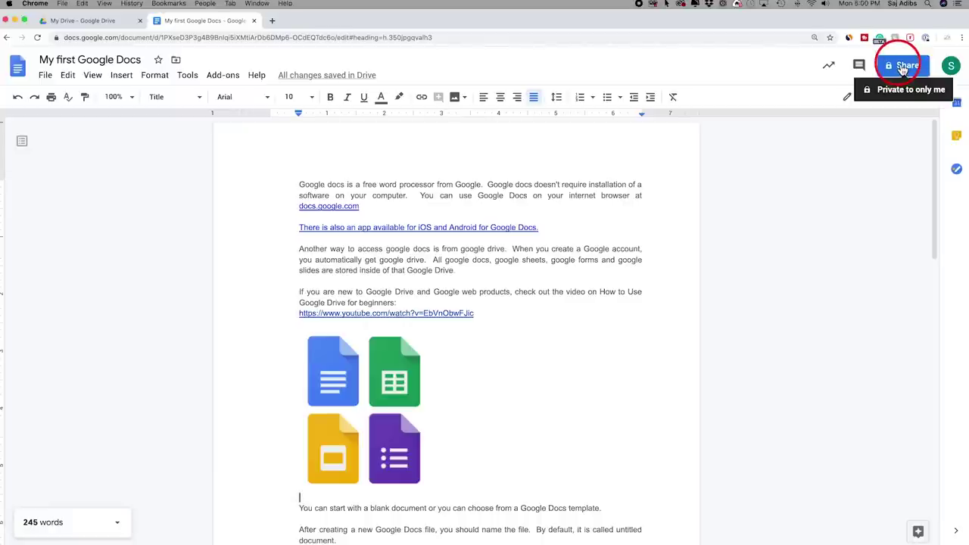
Start sharing the document by entering the collaborator's e-mail address and the note "can you help me with this?"
click(903, 66)
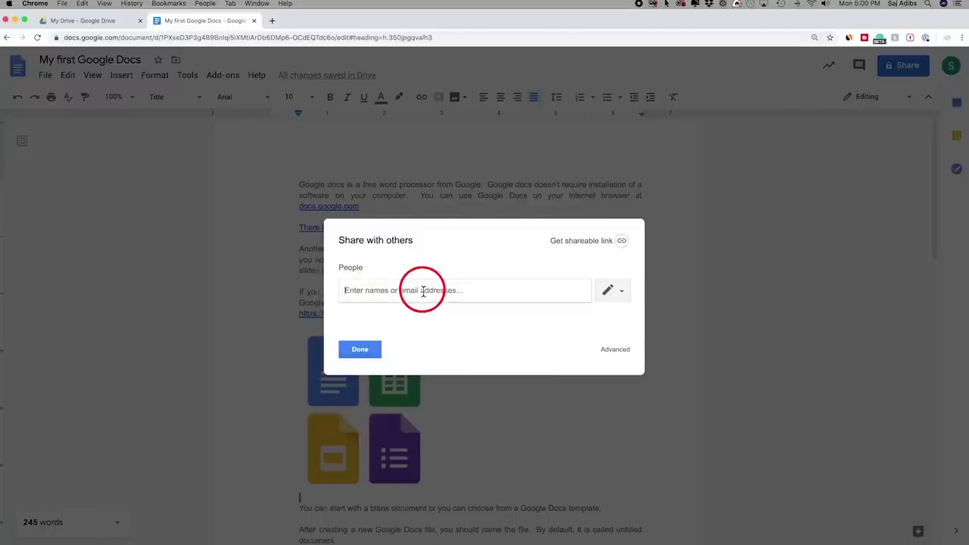
key(super+v)
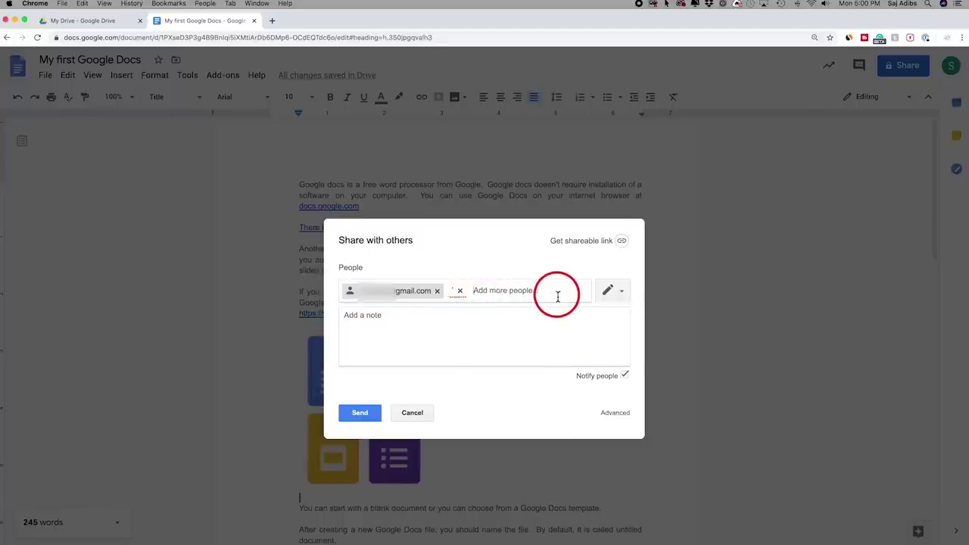
click(386, 328)
text(can you help me with this?)
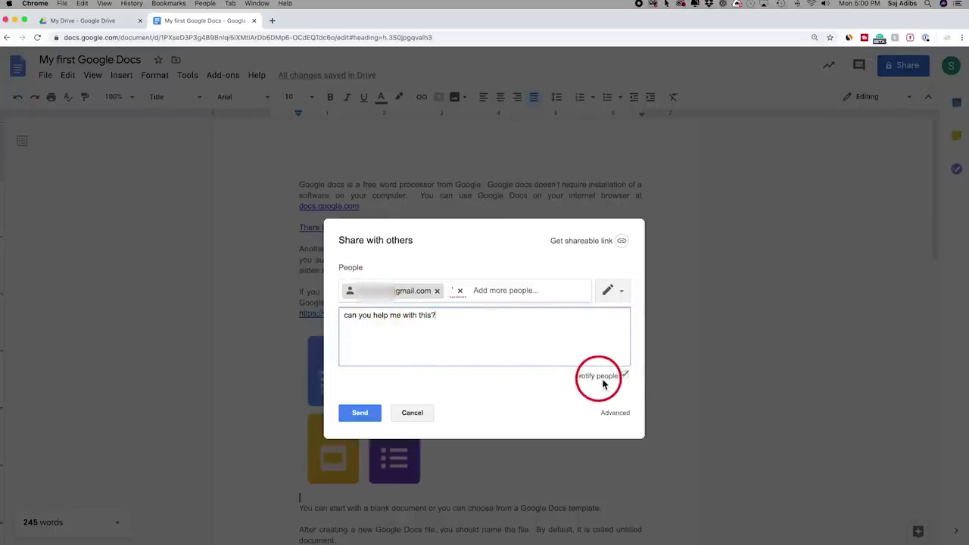
Try the "Can comment" permission for the invited collaborator and change it to "Can view"
click(620, 291)
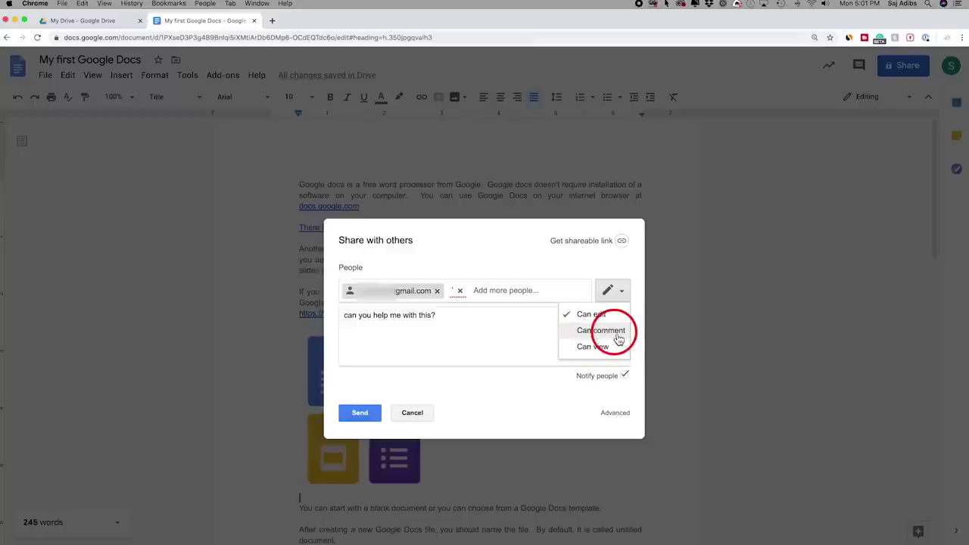
click(618, 338)
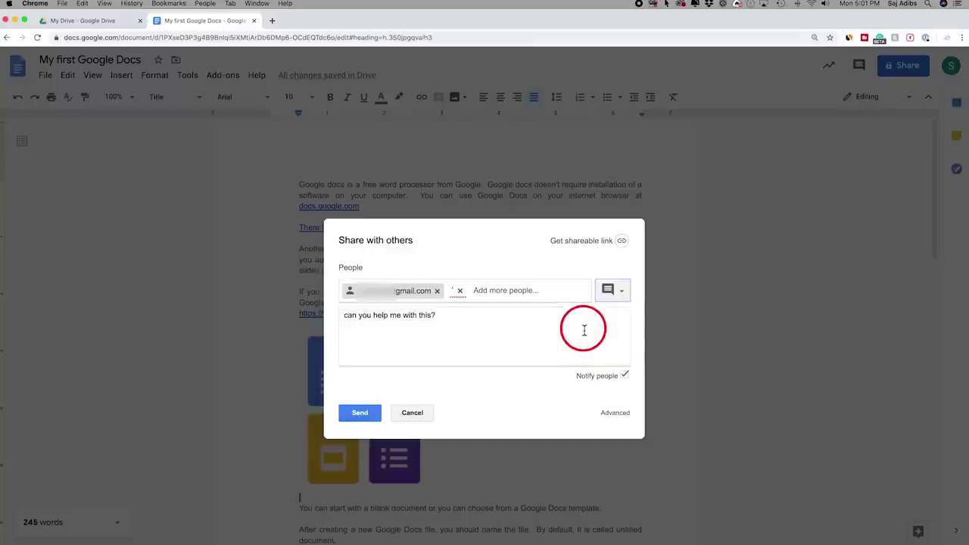
click(623, 292)
click(593, 345)
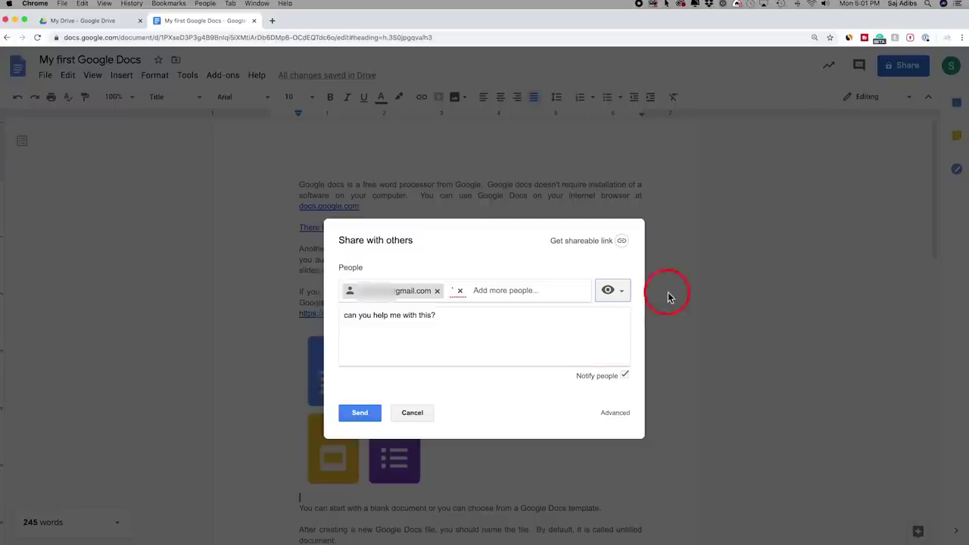
Set the invited collaborator's permission to "Can edit" and send the sharing invitation
click(621, 291)
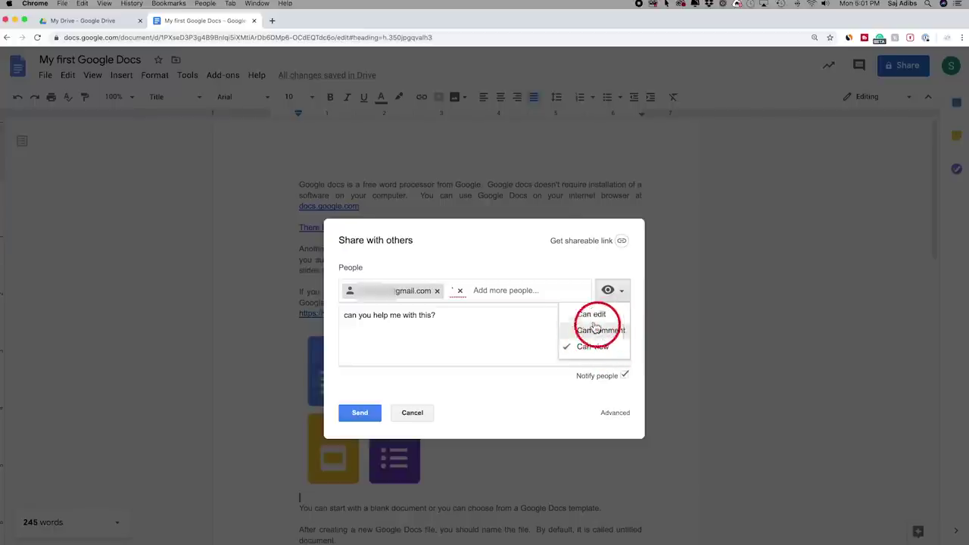
click(600, 315)
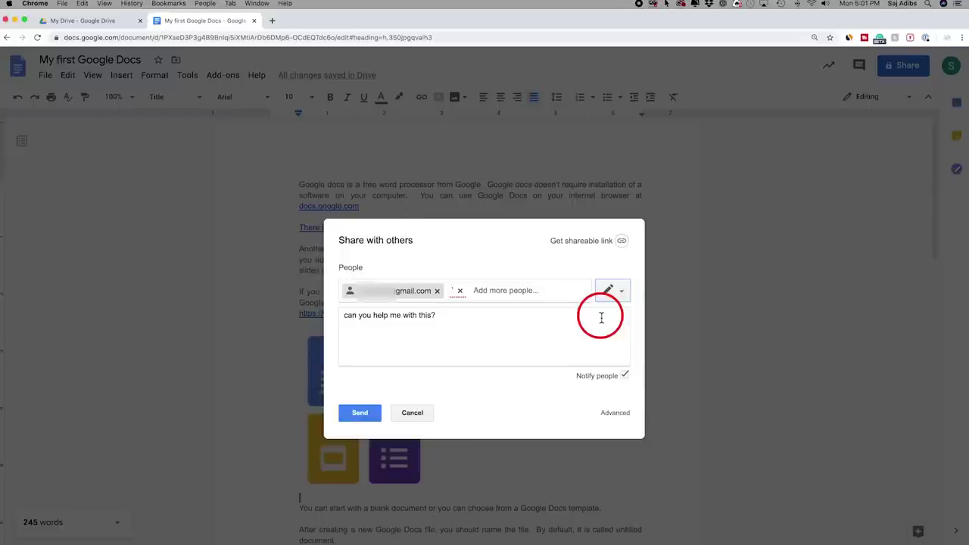
click(364, 414)
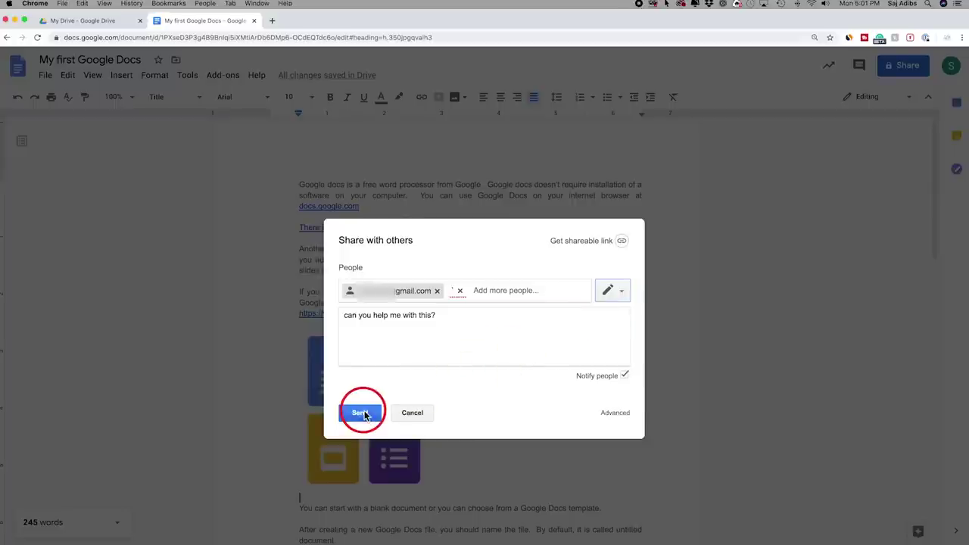
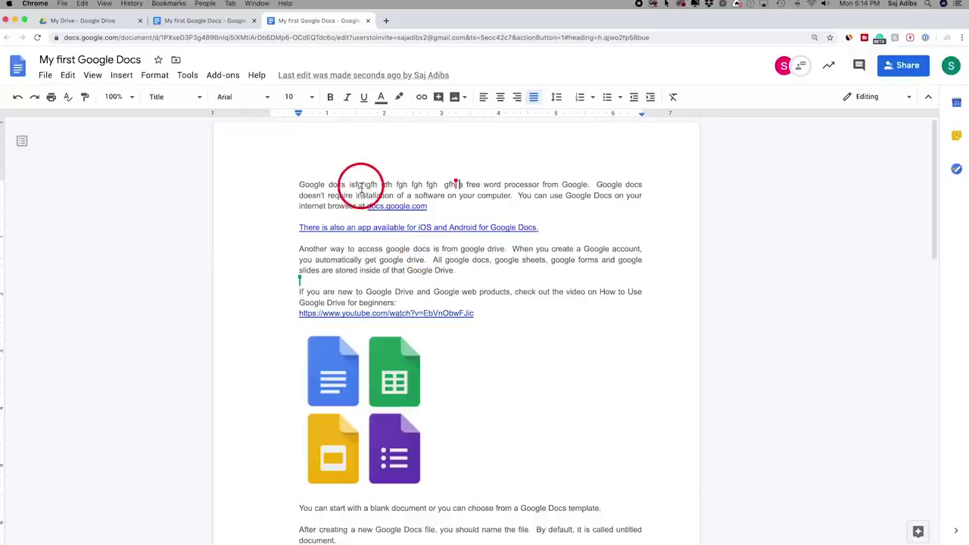
Delete the gibberish text between "Google docs" and "a free word processor" in the first paragraph
drag(351, 185, 455, 190)
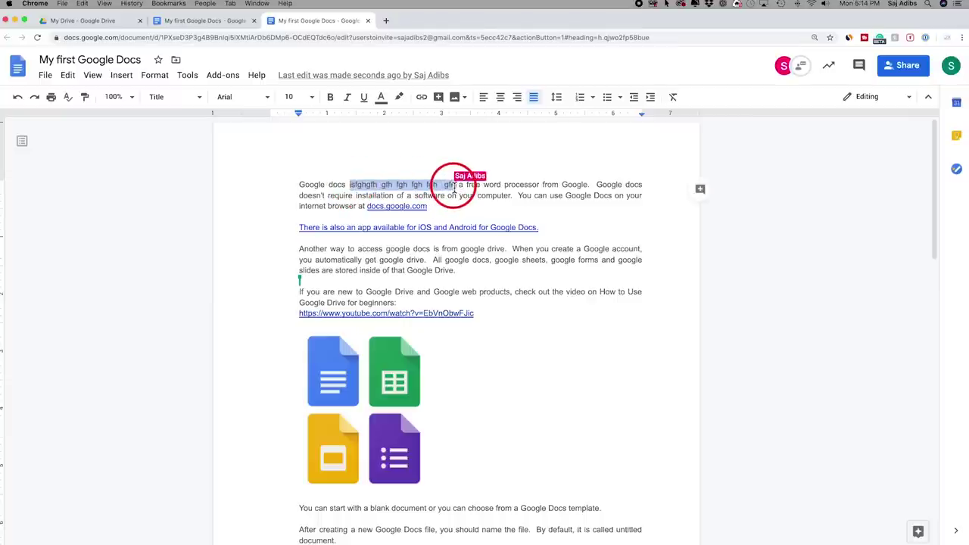
key(BackSpace)
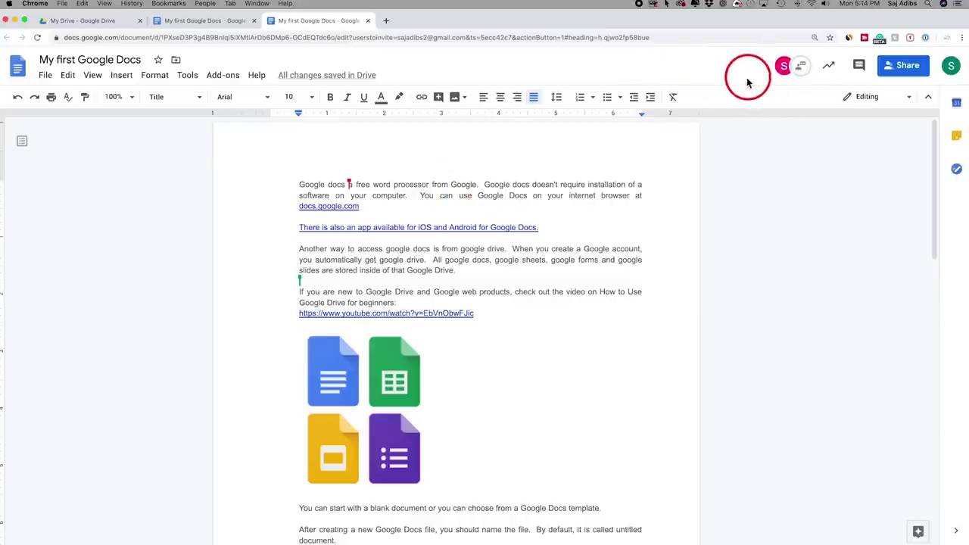
mouse_move(348, 186)
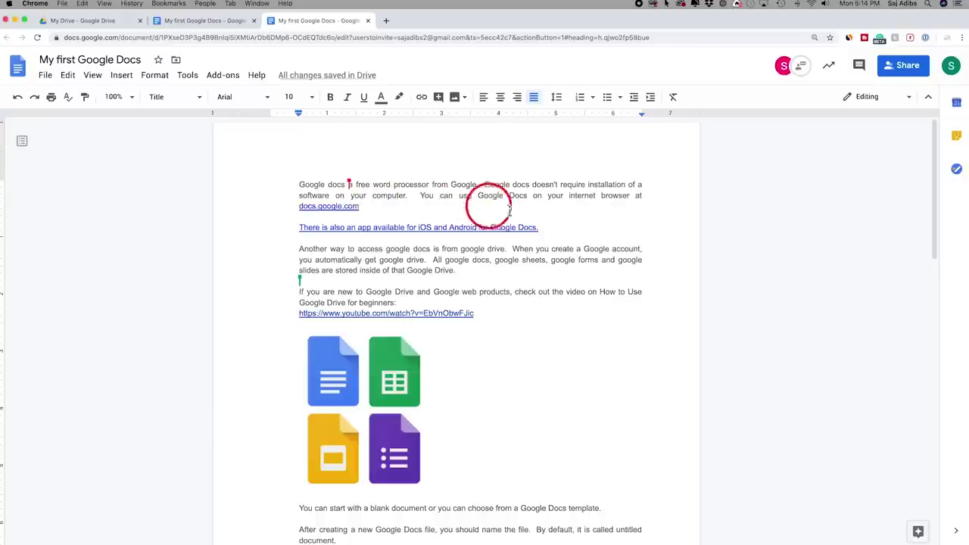
Change the collaborator's access to "Can comment" in the sharing settings, and reject their suggested addition "change this part"
click(904, 68)
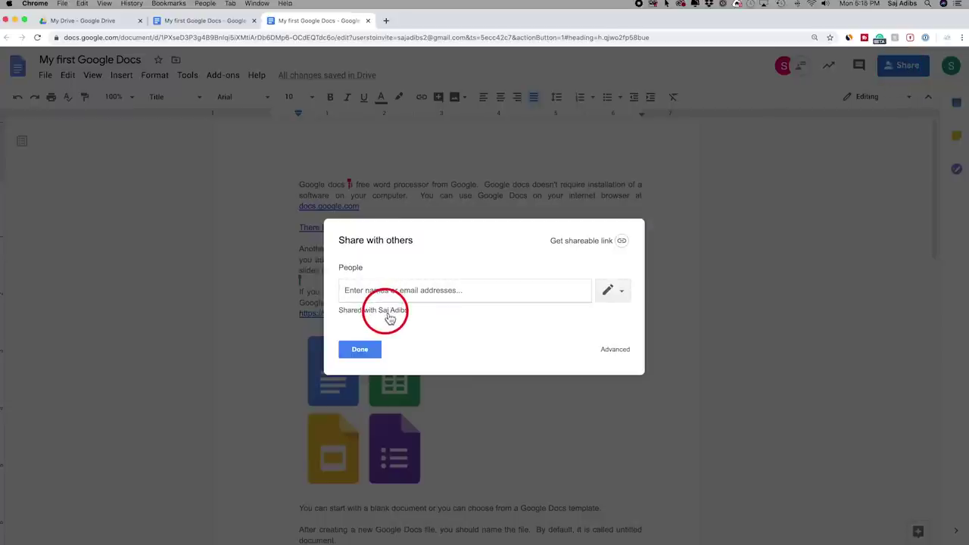
click(389, 318)
click(594, 296)
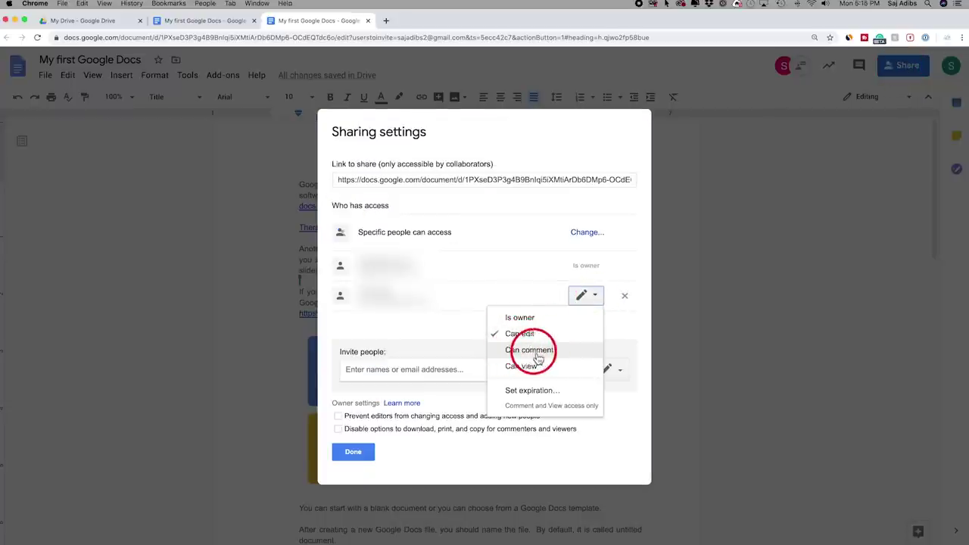
click(522, 350)
click(359, 454)
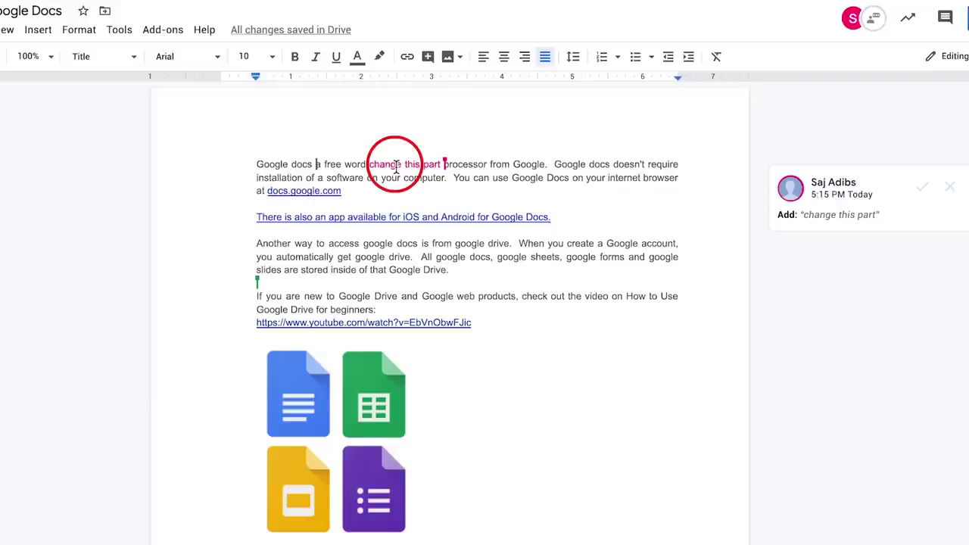
click(949, 186)
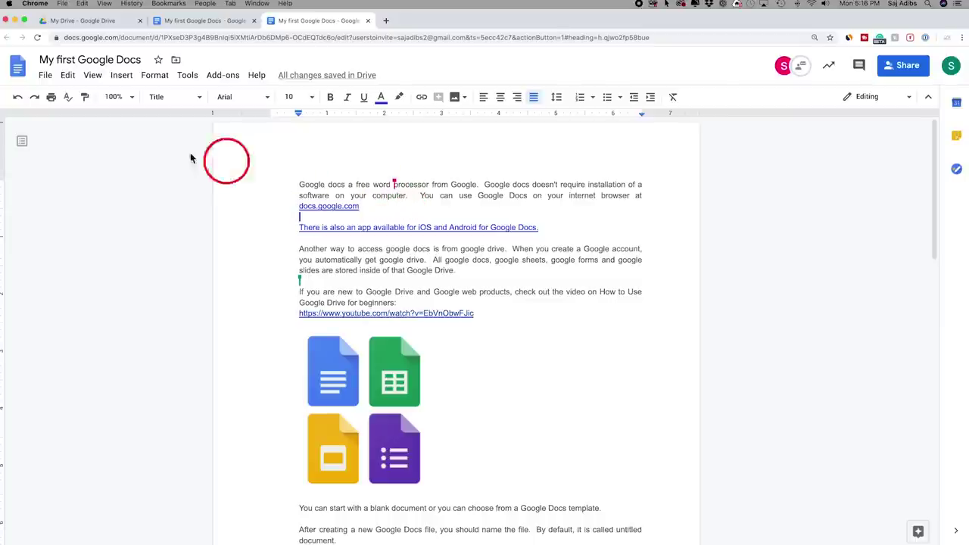
Download the document as a PDF, open the downloaded file to review its pages, and close it
click(46, 75)
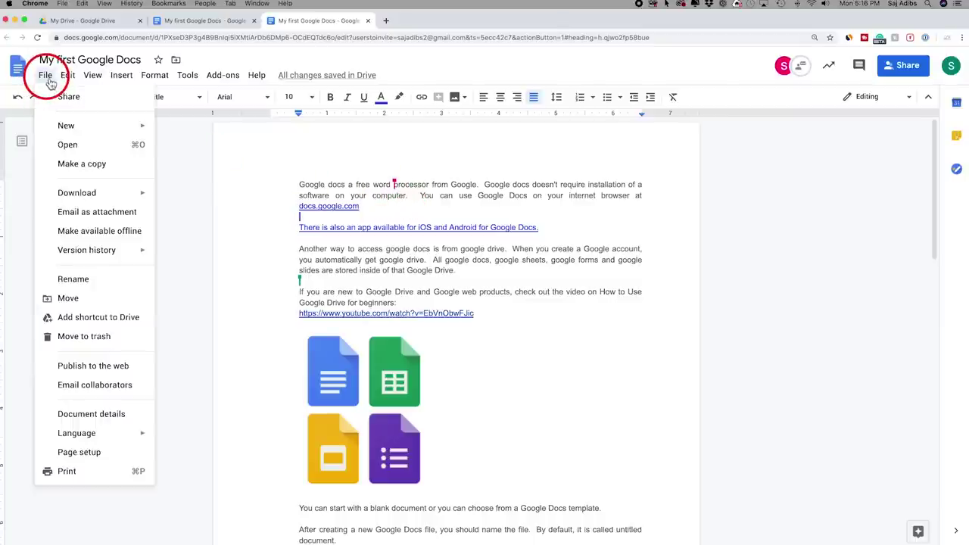
click(79, 193)
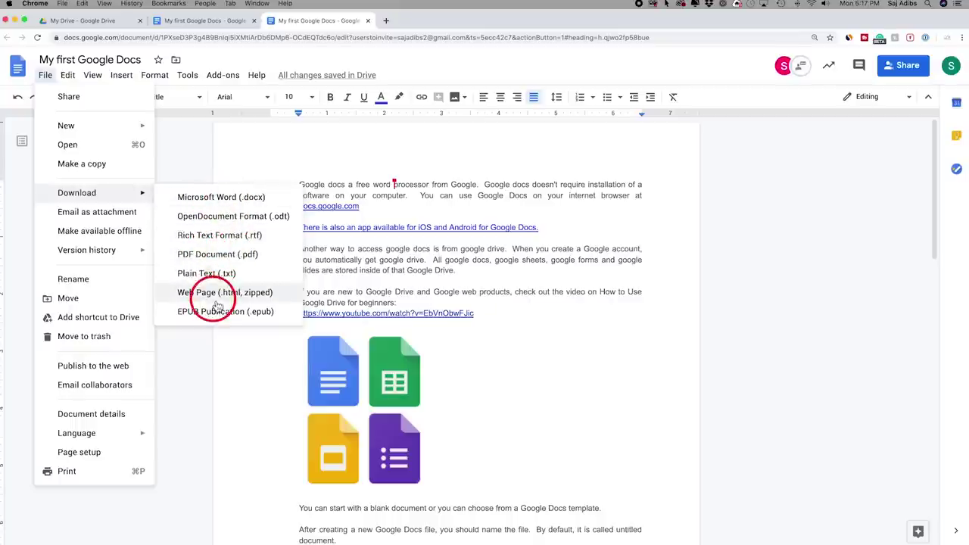
click(191, 263)
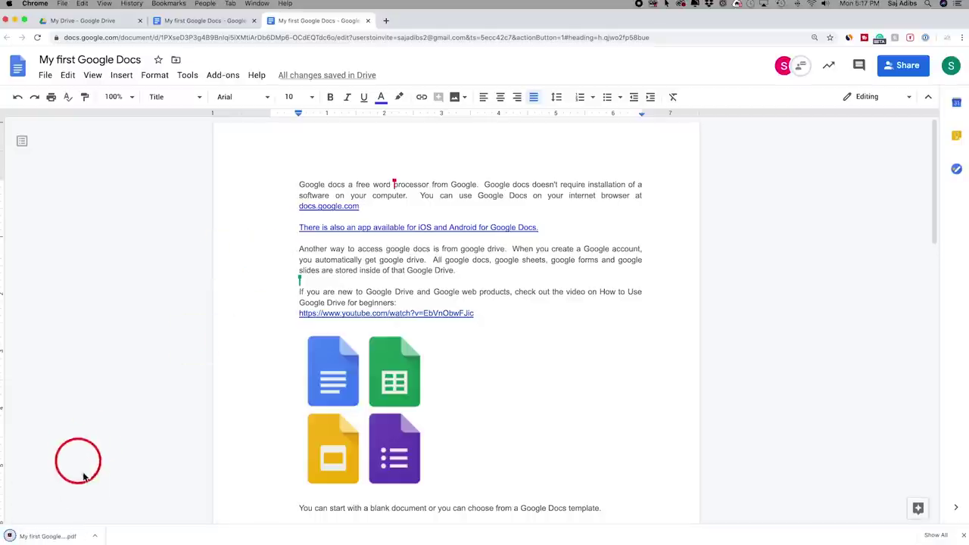
click(46, 539)
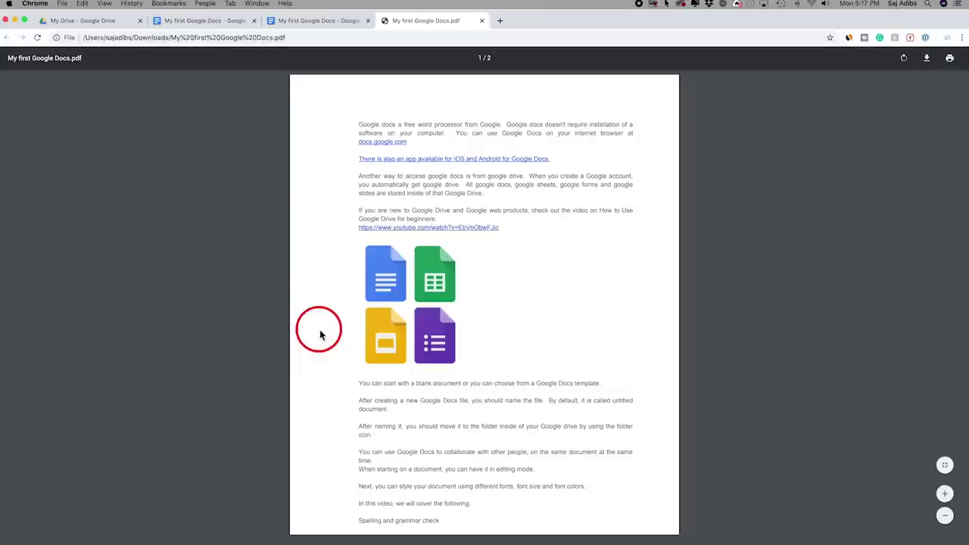
scroll(406, 209, down, 5)
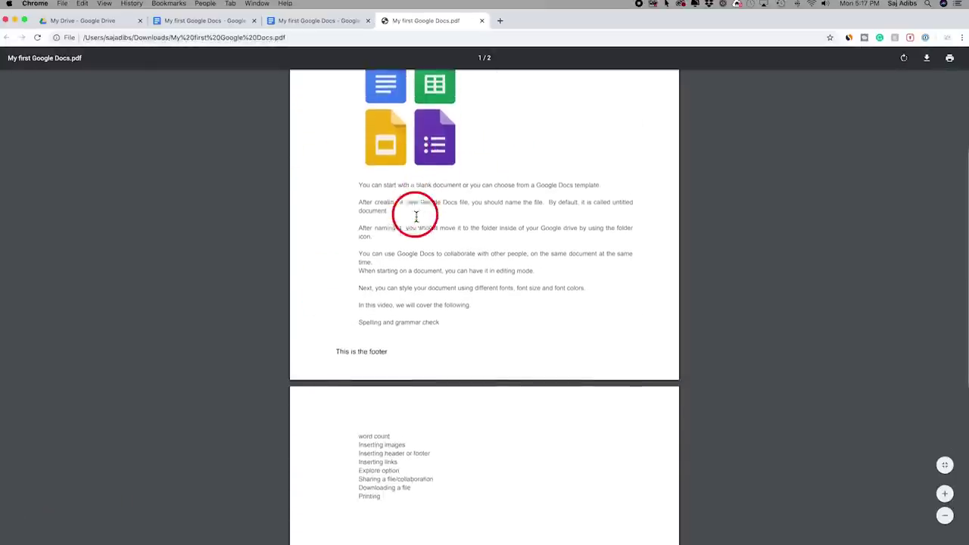
scroll(413, 216, up, 6)
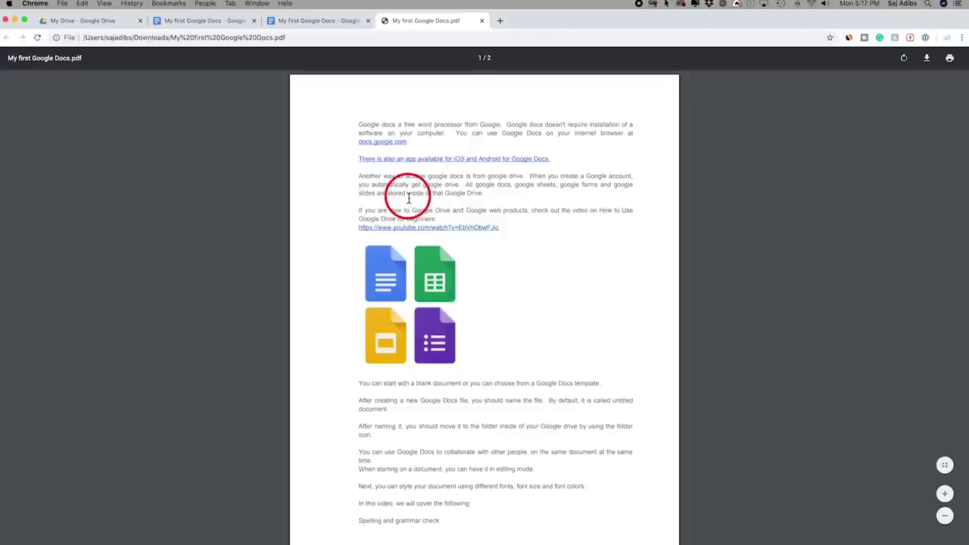
click(482, 21)
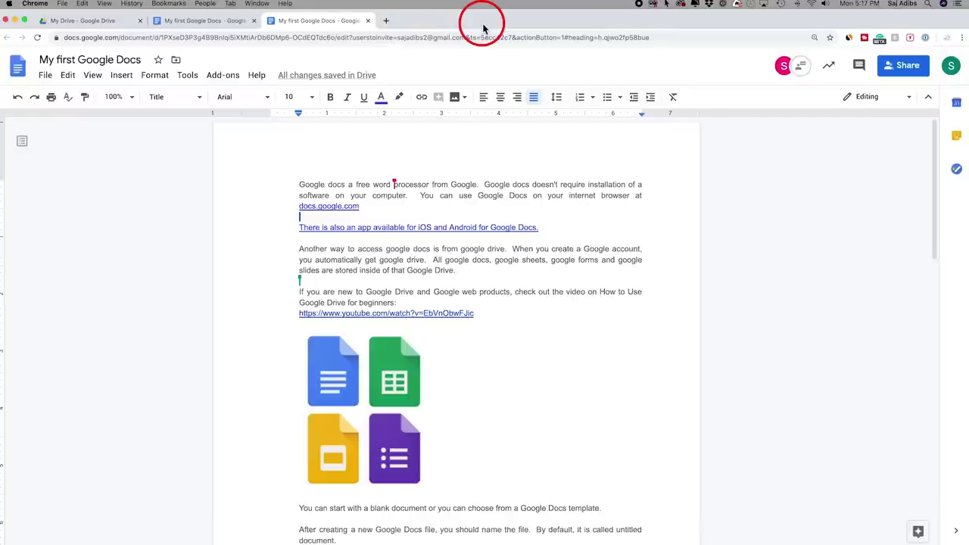
Review the document's print preview, try the Color print setting, and cancel printing
click(45, 75)
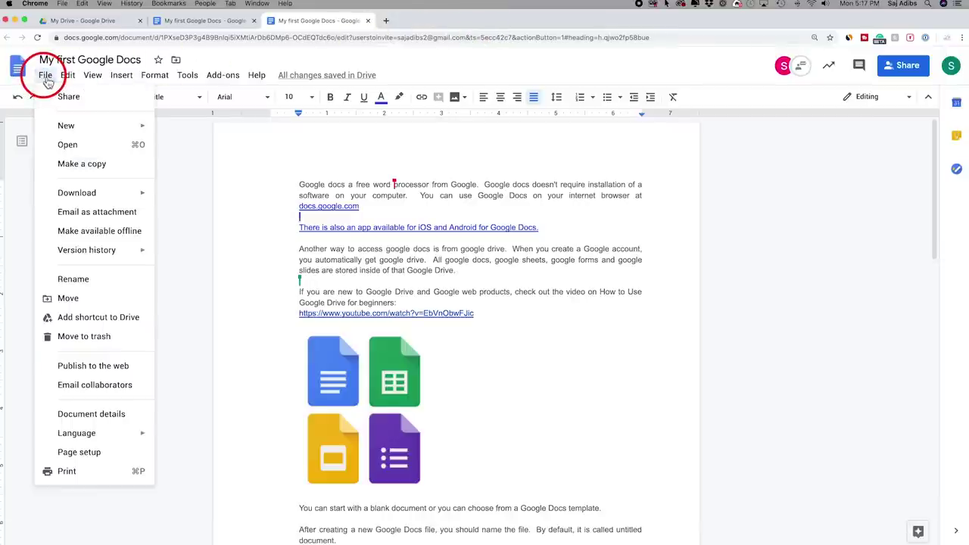
click(107, 473)
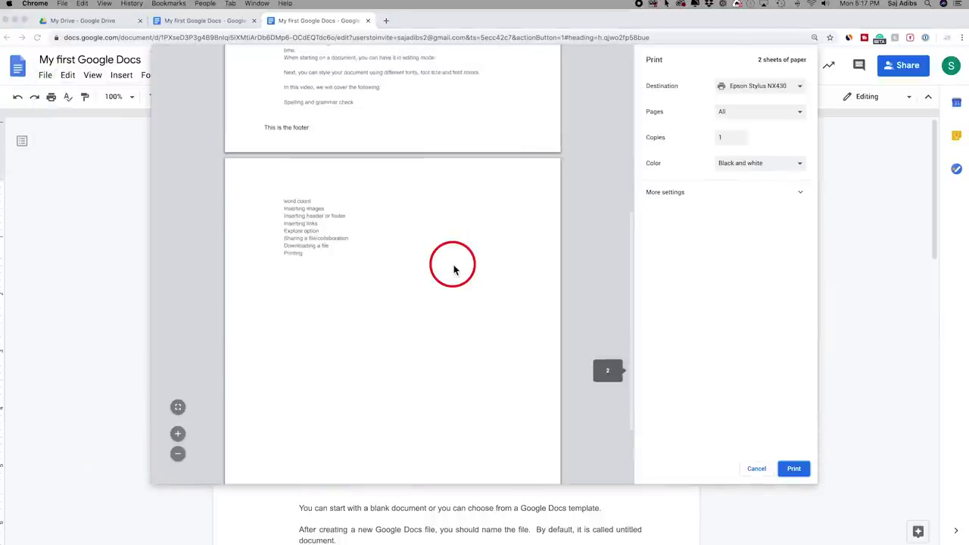
scroll(454, 270, up, 5)
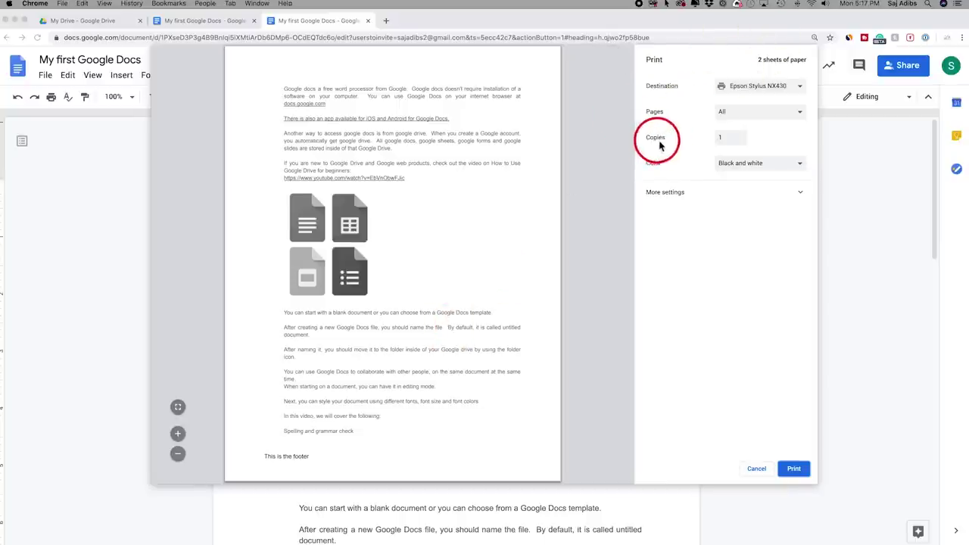
click(746, 174)
click(741, 179)
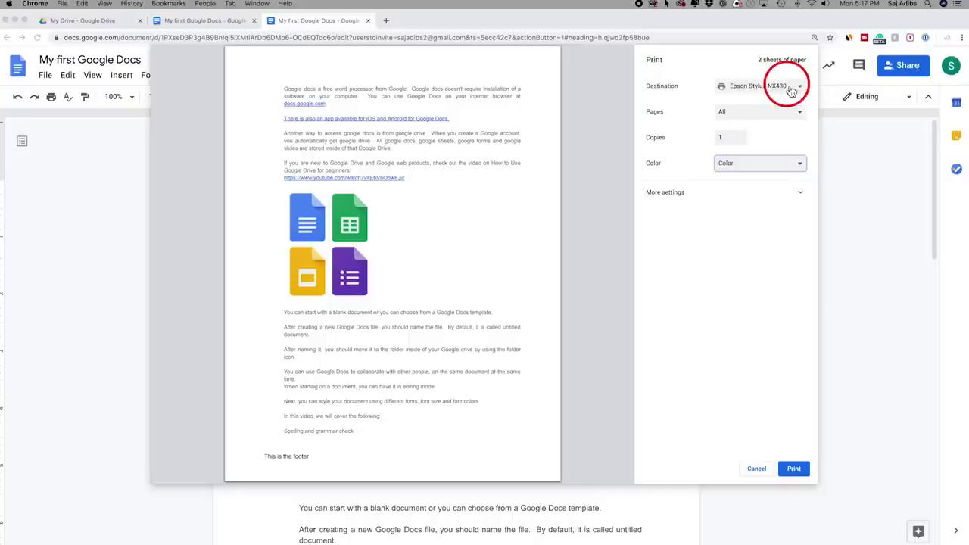
click(754, 469)
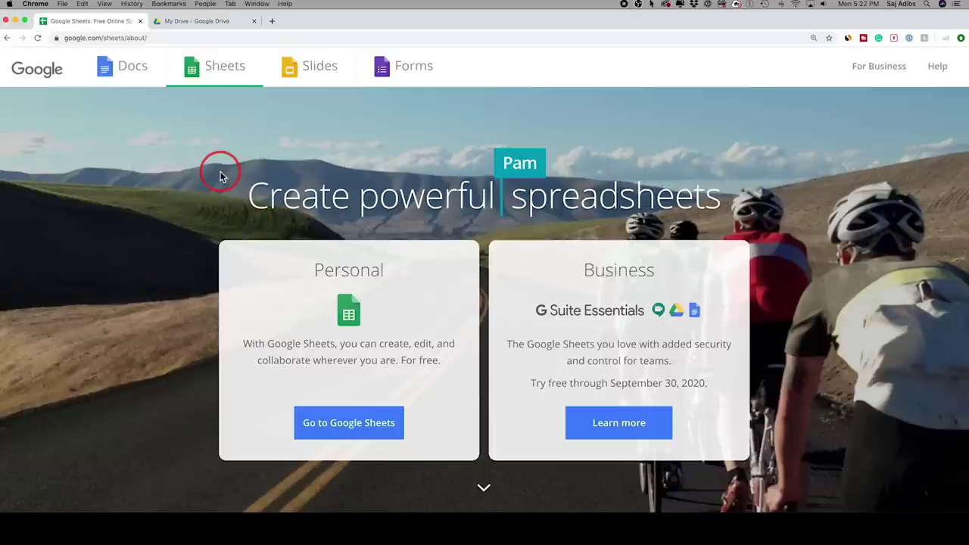
Look at the Google Sheets web page and Google Drive as starting points for spreadsheets, ending in My Drive
click(182, 21)
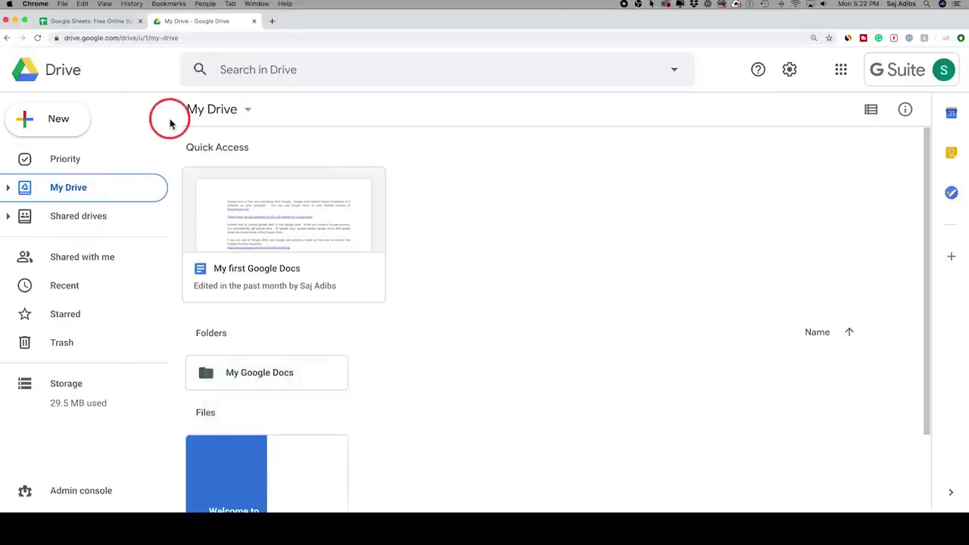
click(104, 21)
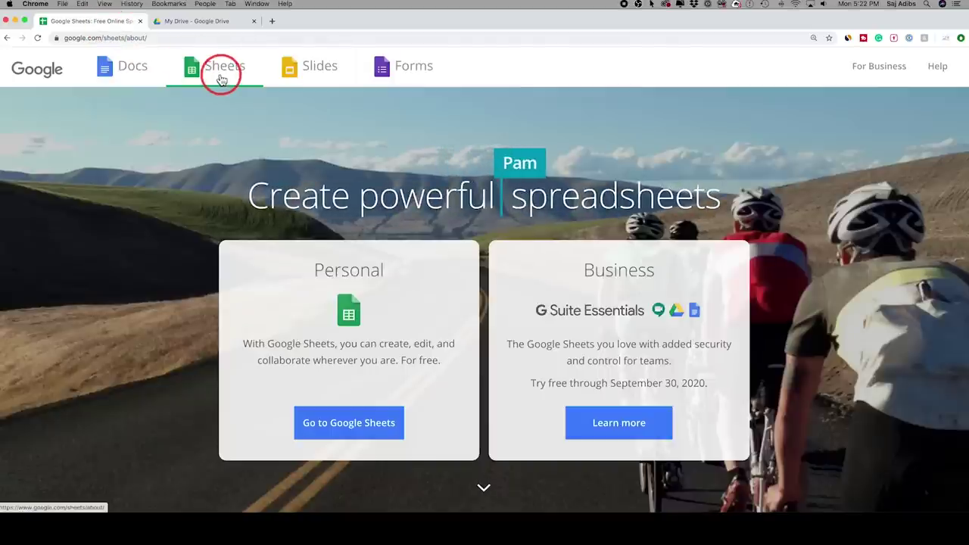
key(ctrl+Tab)
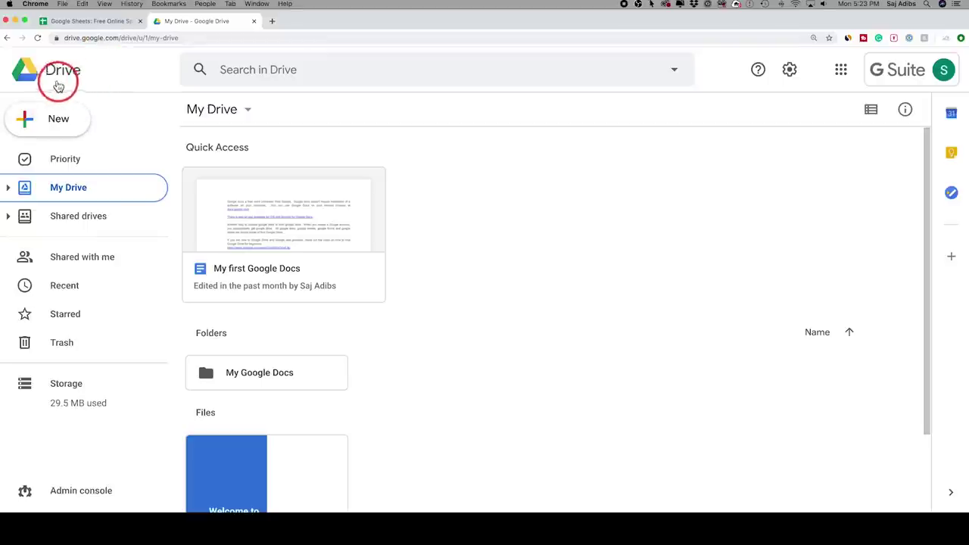
Browse the General spreadsheet templates in the Google Sheets template gallery opened from Drive, and close the gallery
click(53, 124)
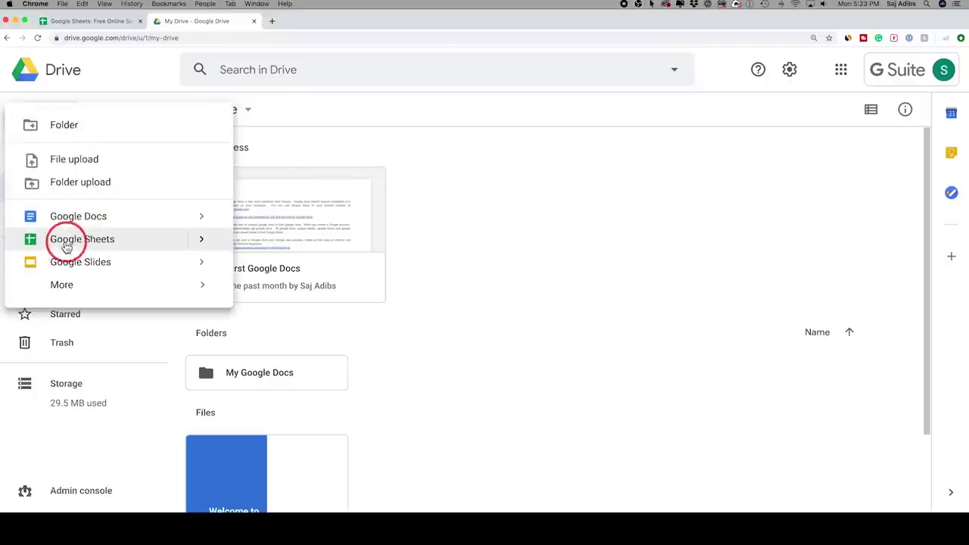
click(202, 242)
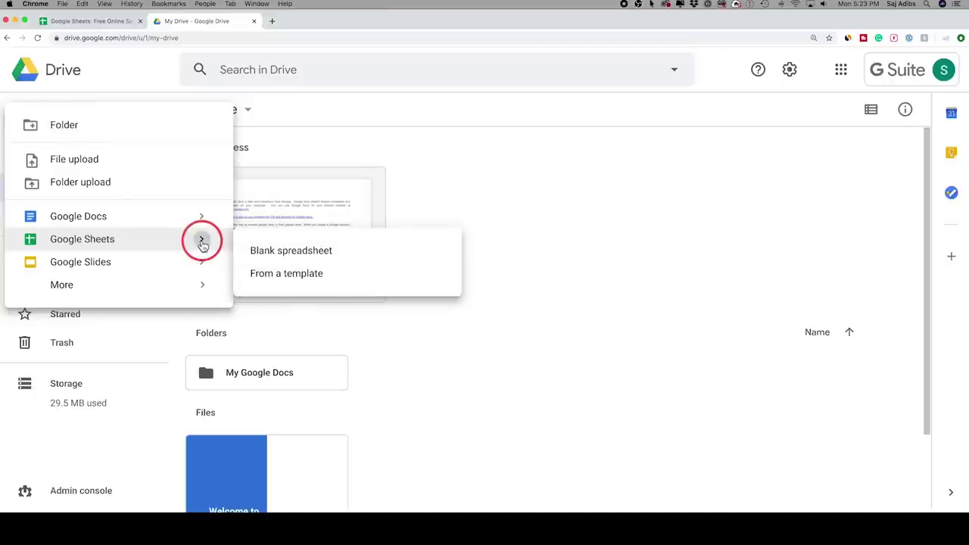
click(299, 279)
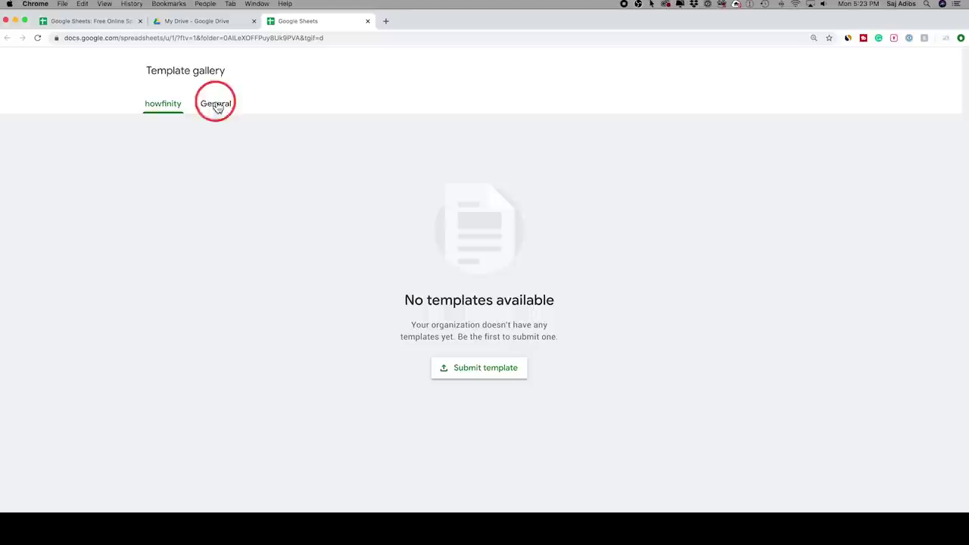
click(217, 104)
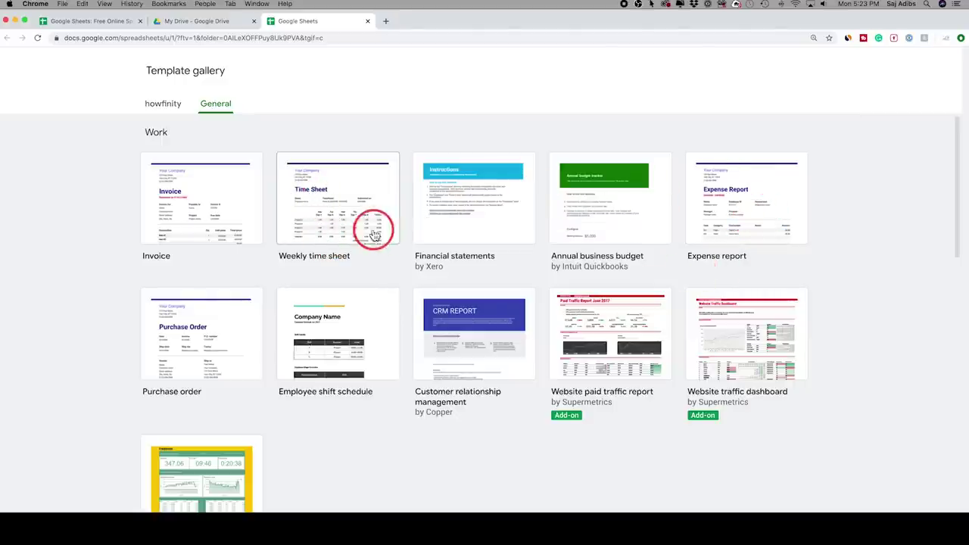
scroll(375, 235, down, 10)
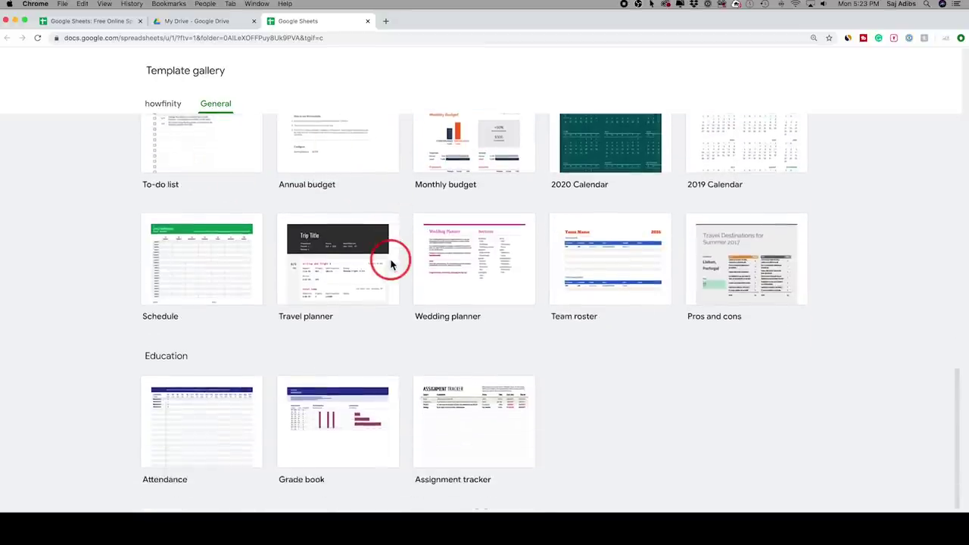
scroll(391, 263, up, 8)
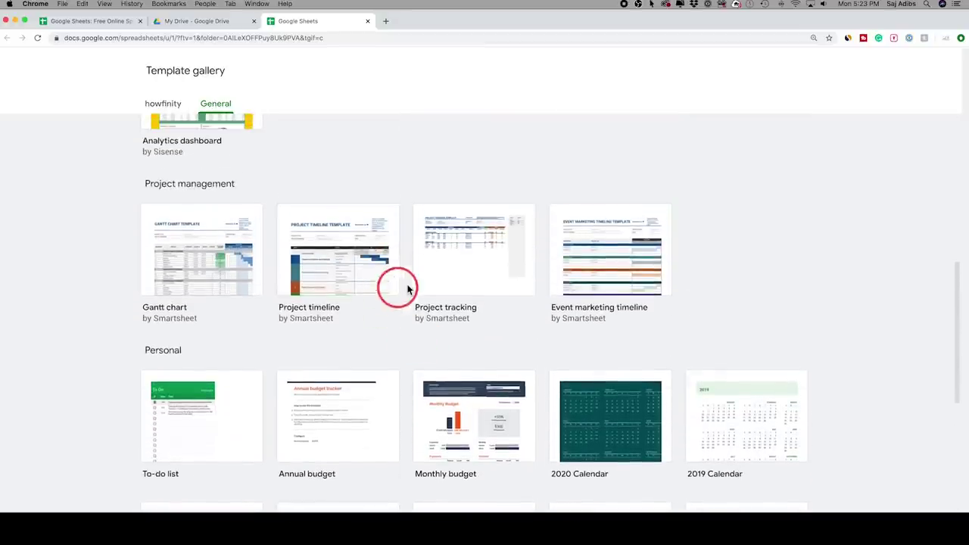
scroll(399, 285, up, 5)
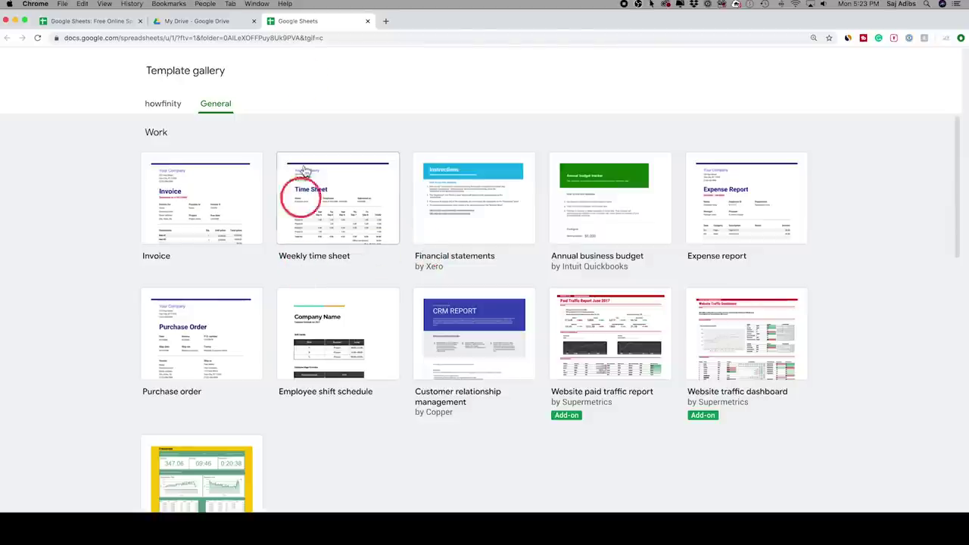
click(368, 22)
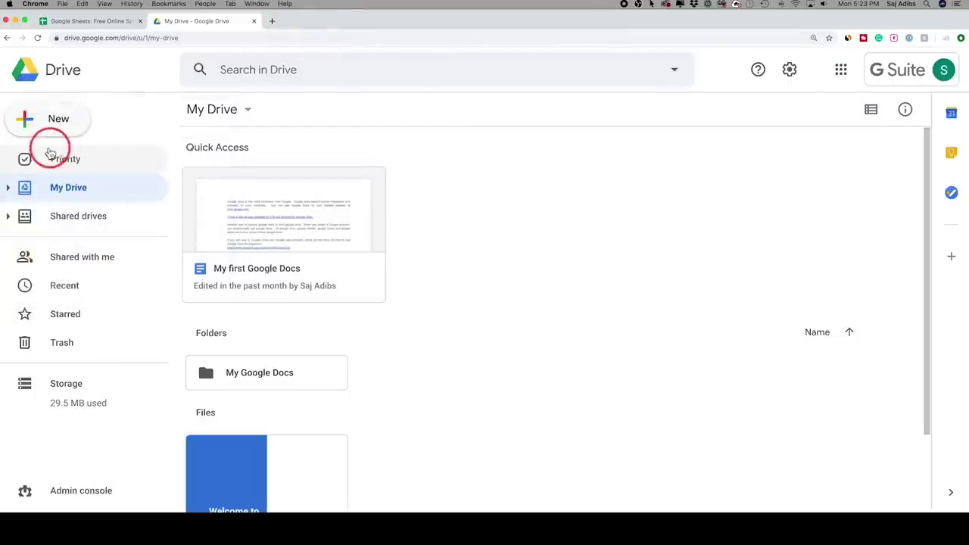
Create a blank Google Sheets spreadsheet from My Drive and rename it "Expense Report"
click(47, 129)
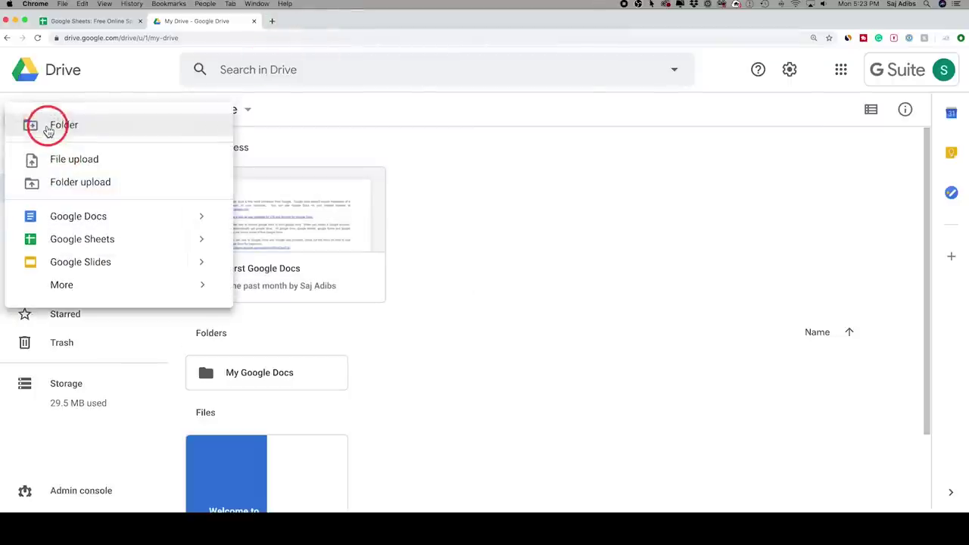
click(66, 241)
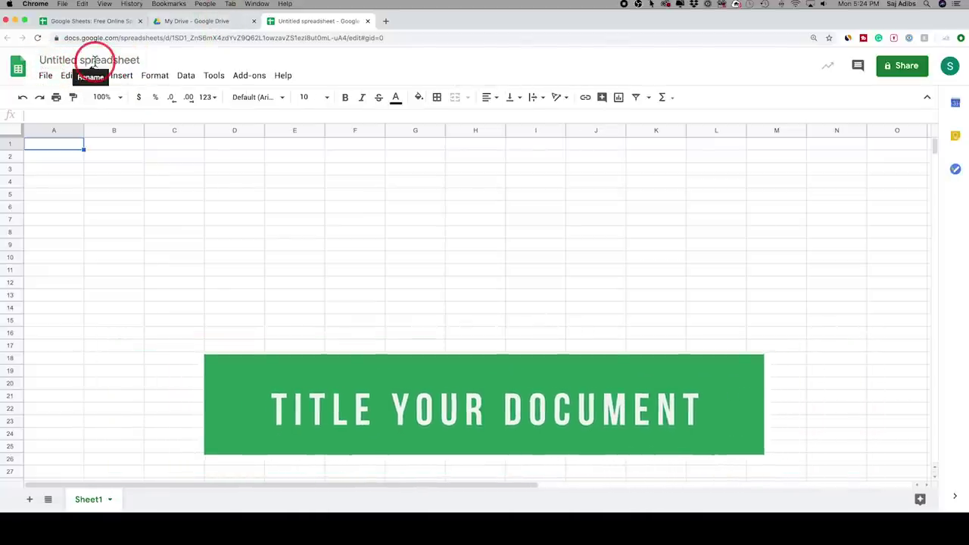
click(141, 60)
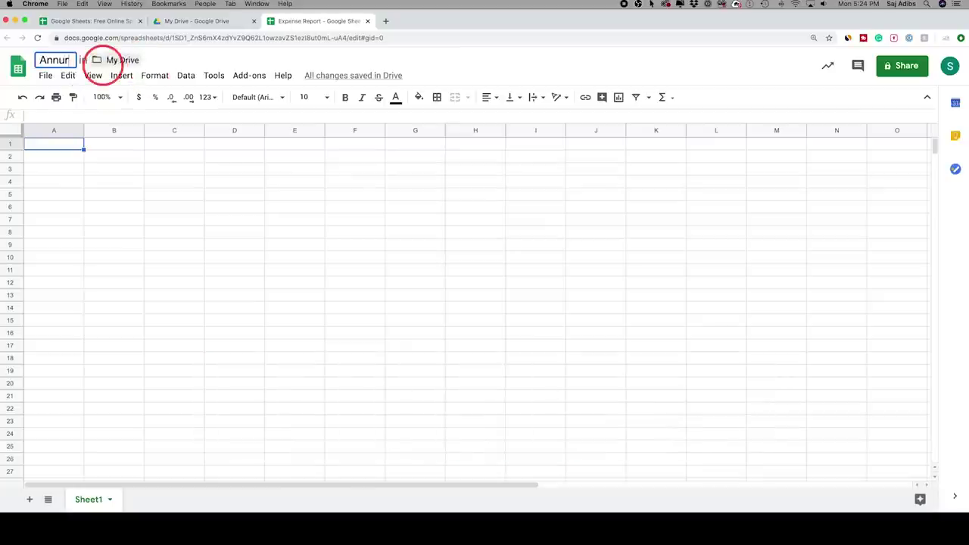
Name the spreadsheet Annual Budget and move it into a new My Drive folder called Google Sheets
text(r)
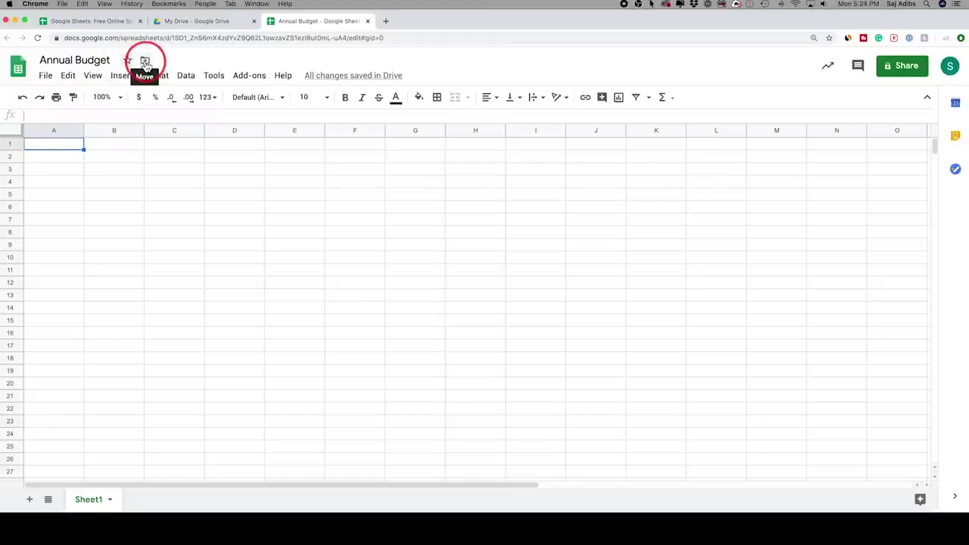
click(145, 62)
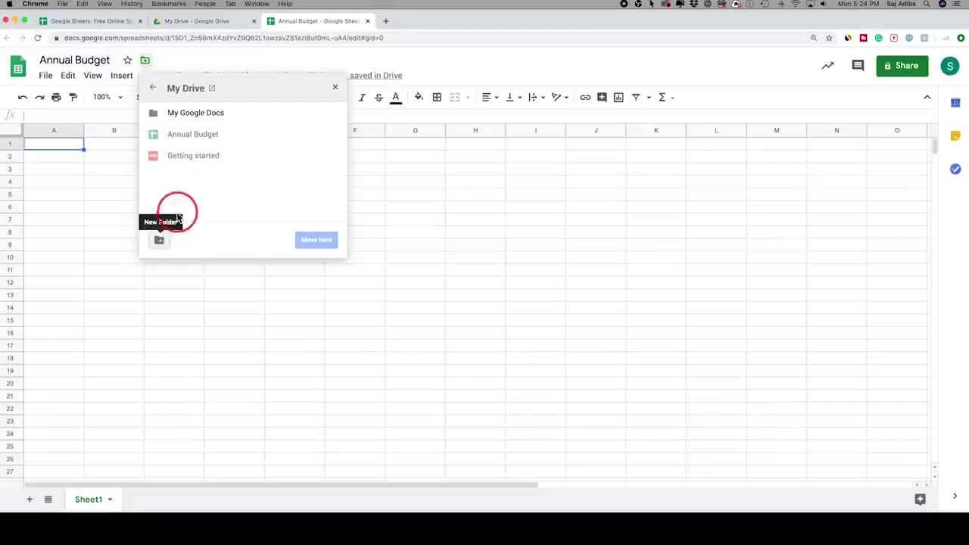
click(158, 241)
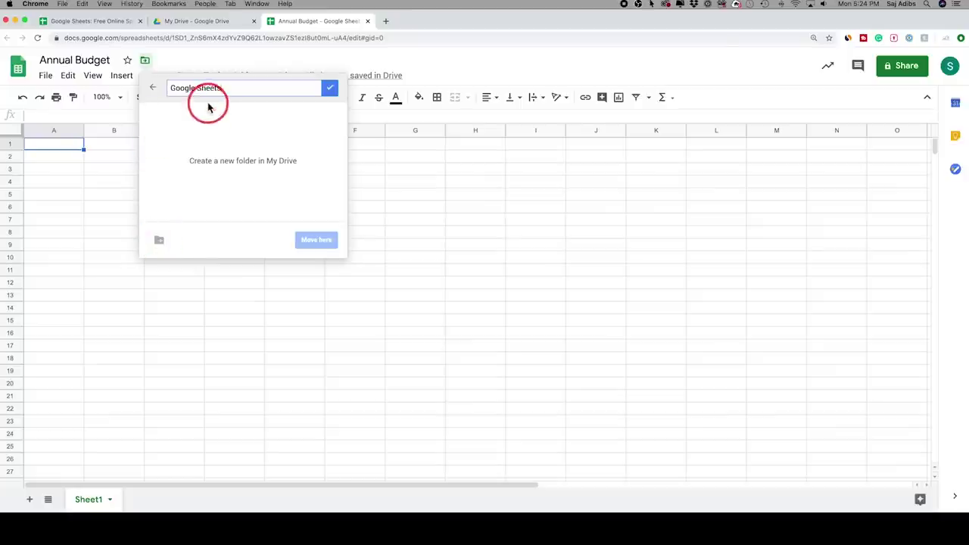
click(327, 91)
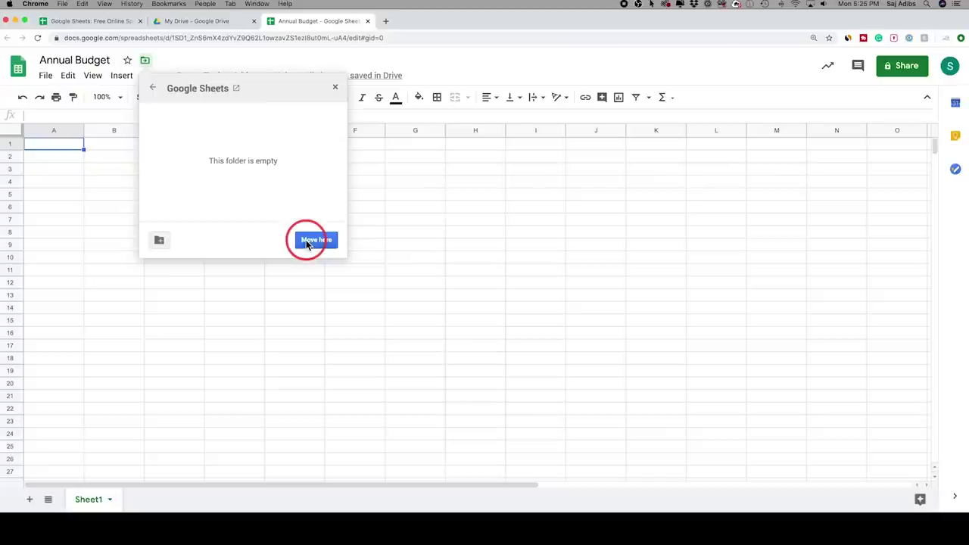
click(315, 240)
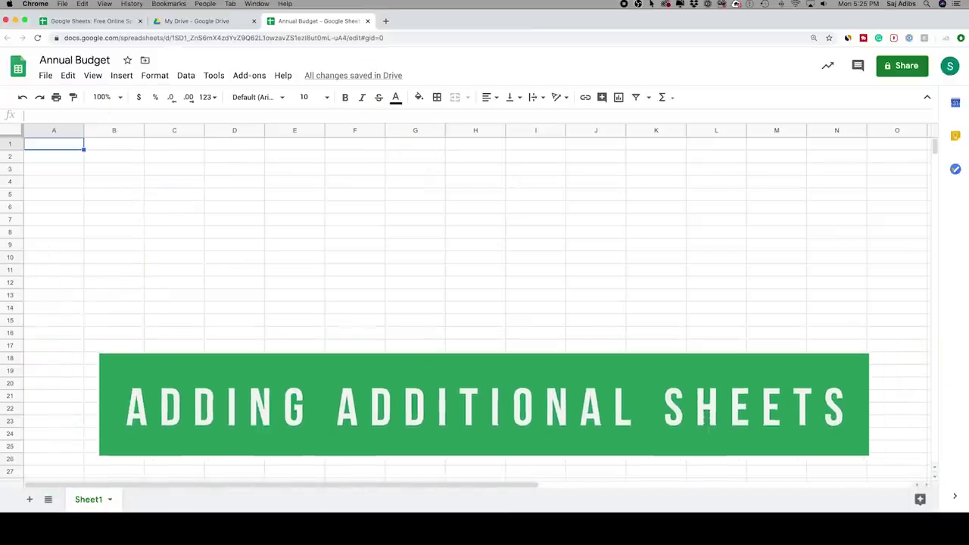
Rename the Sheet1 sheet as Budget Summary
click(94, 503)
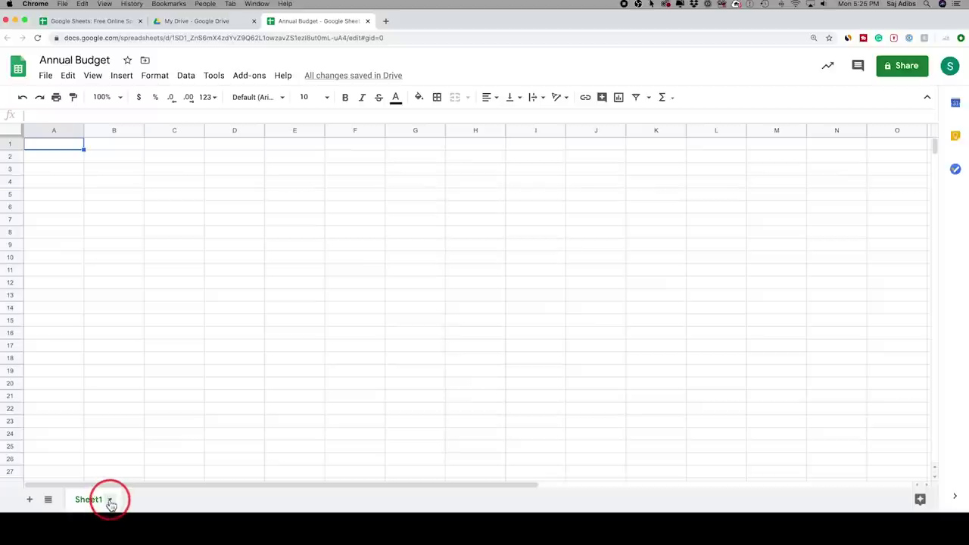
click(110, 501)
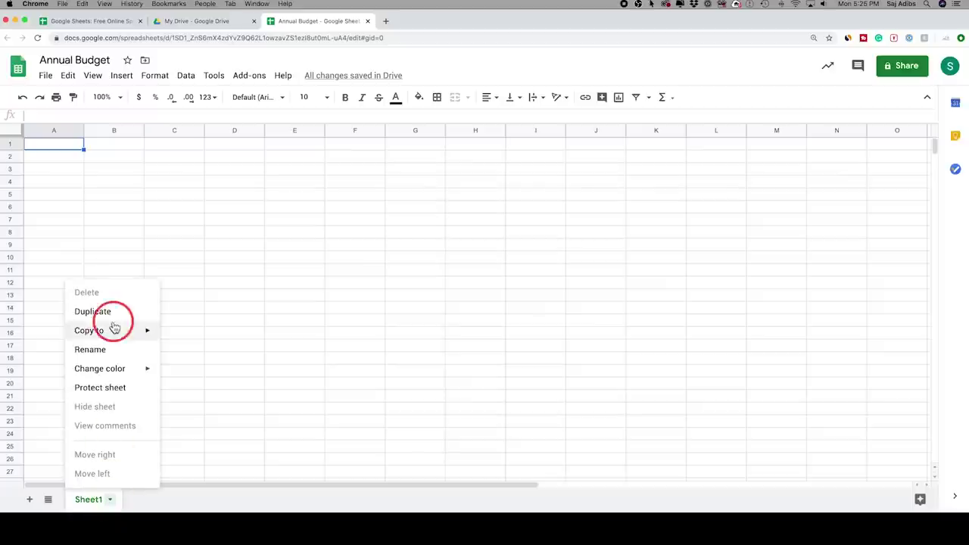
click(98, 350)
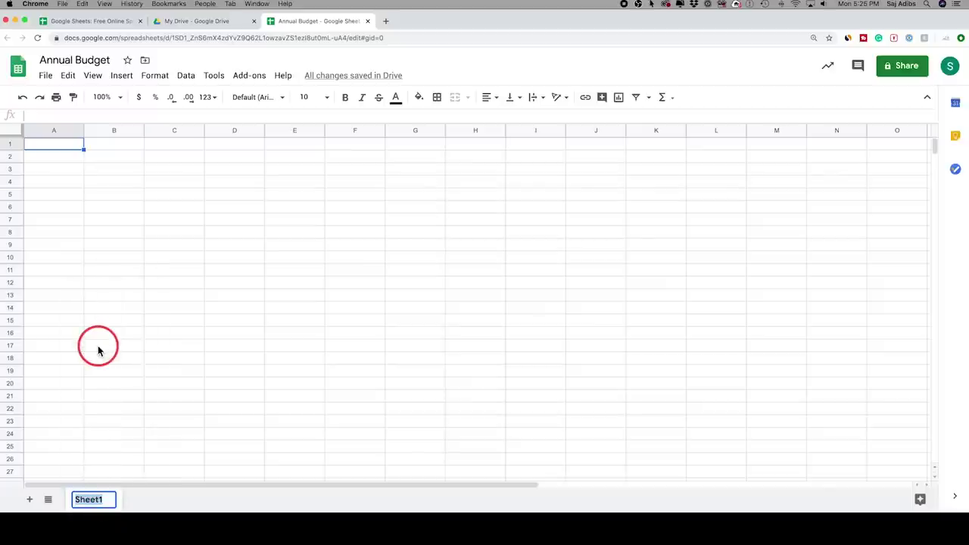
text(Budget Summary)
key(Return)
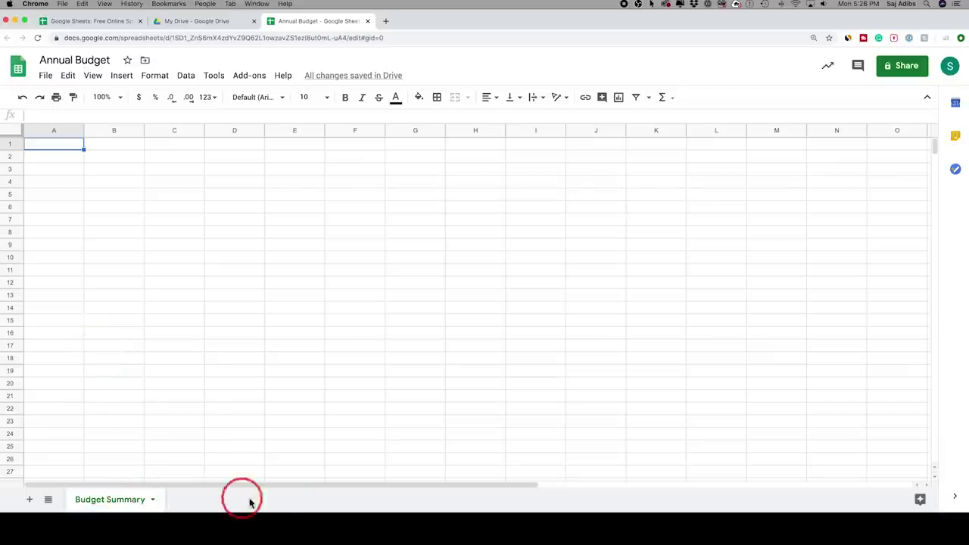
Add a second sheet to the spreadsheet and rename it January
click(30, 500)
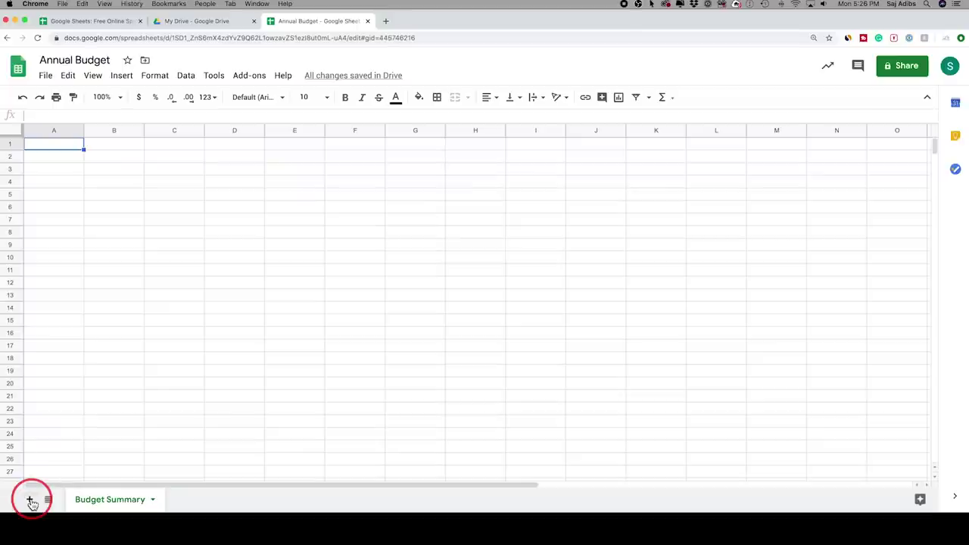
click(211, 500)
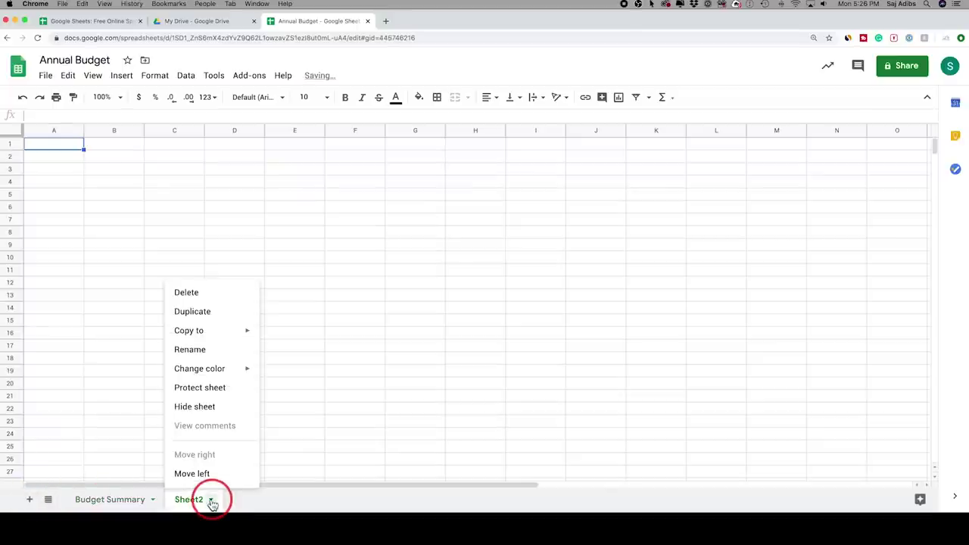
click(206, 349)
text(January)
key(Return)
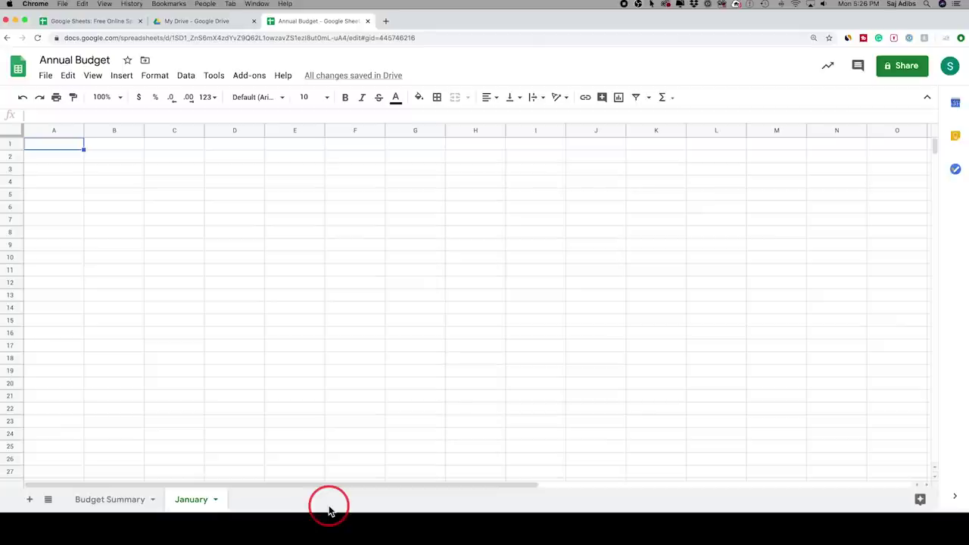
Switch to the Budget Summary sheet and examine its columns and rows by selecting column A and row 1
click(107, 499)
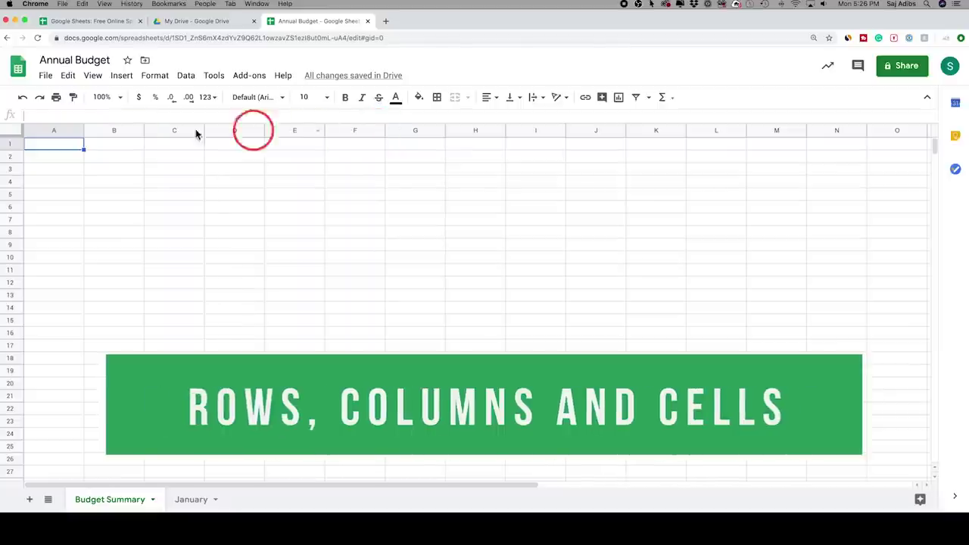
click(54, 131)
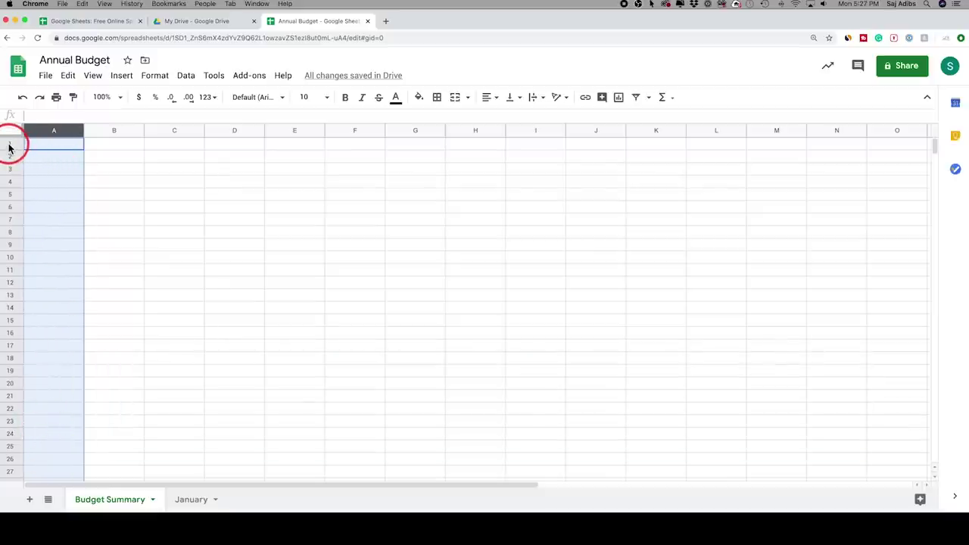
scroll(9, 283, down, 20)
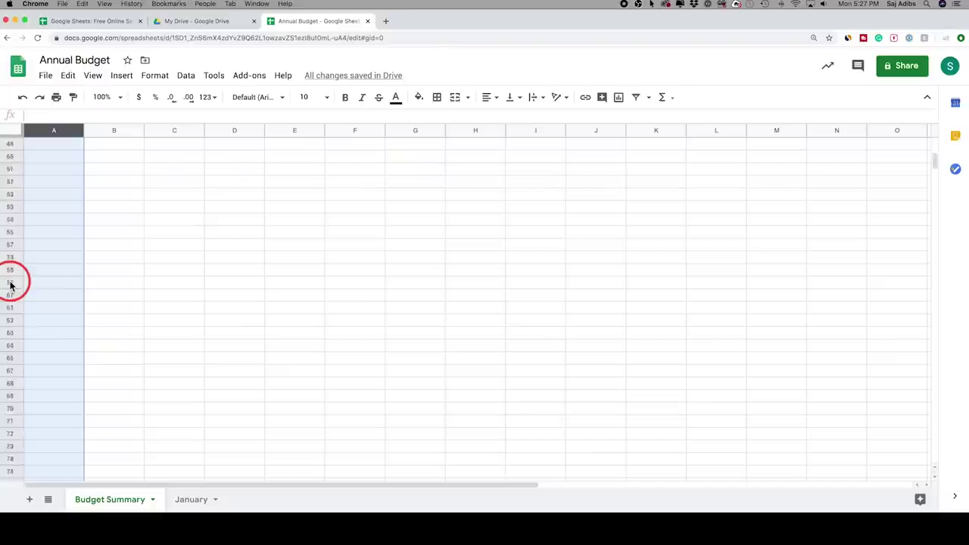
scroll(9, 282, up, 20)
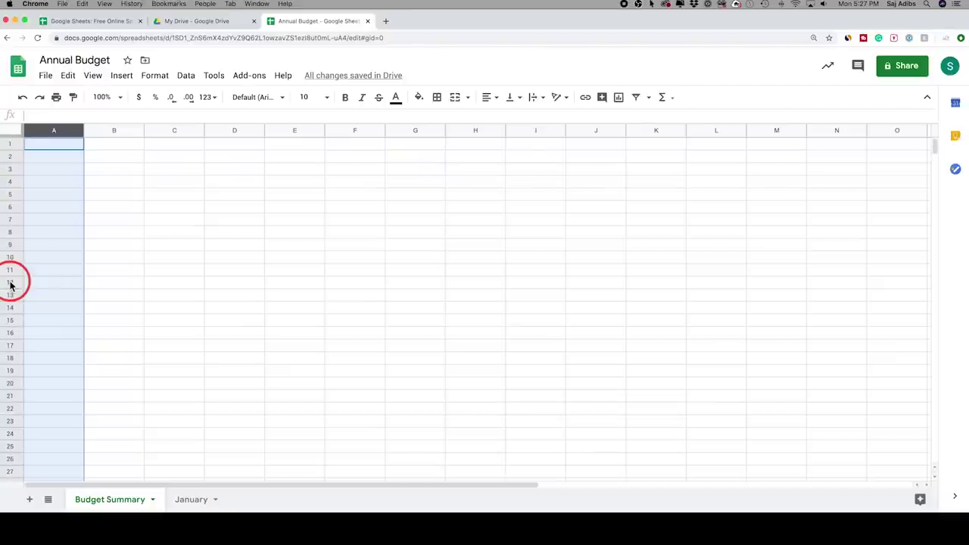
click(6, 145)
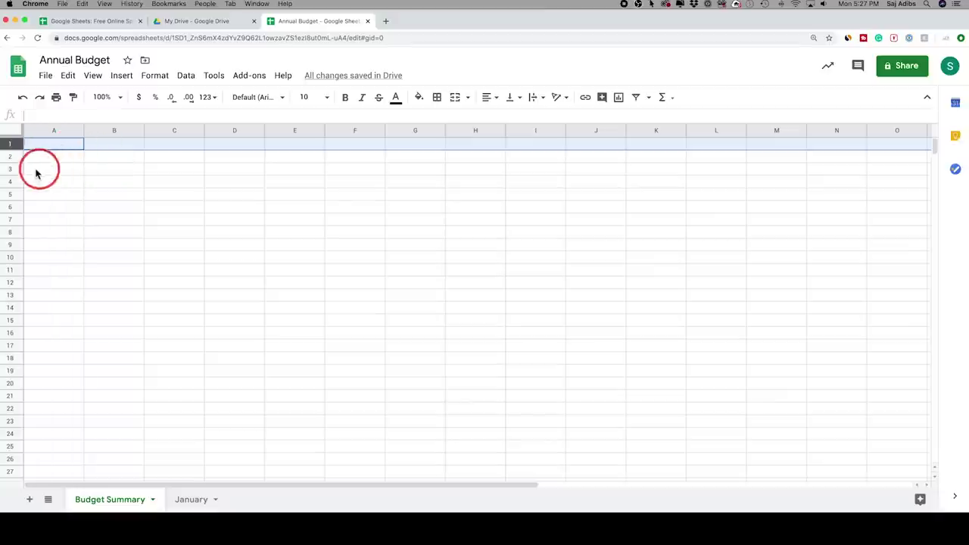
click(52, 130)
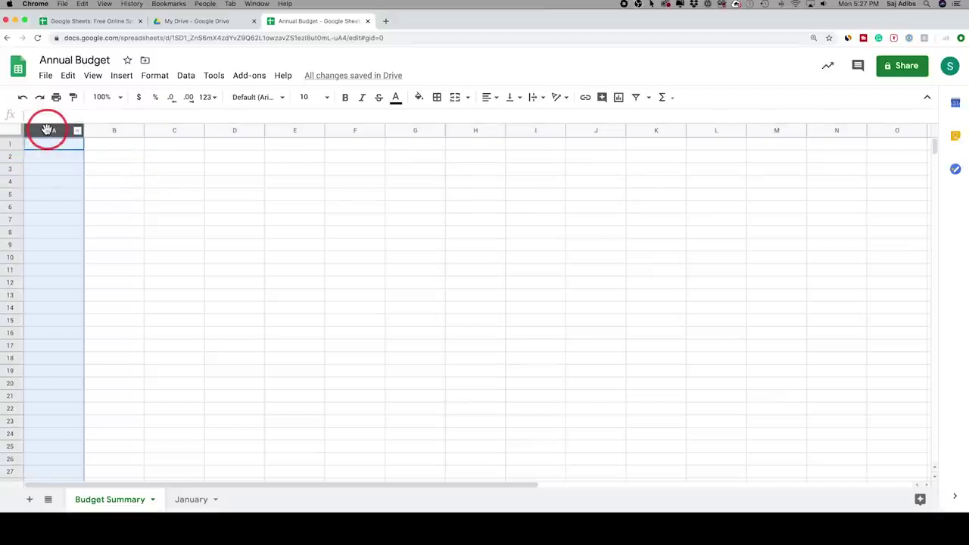
click(13, 149)
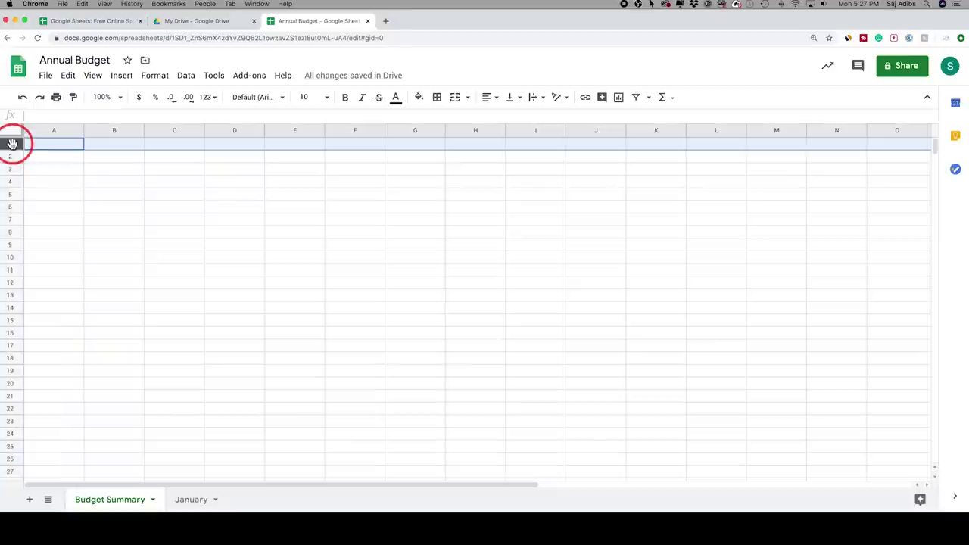
Enter the text B9 in cell B9 of the Budget Summary sheet
click(109, 158)
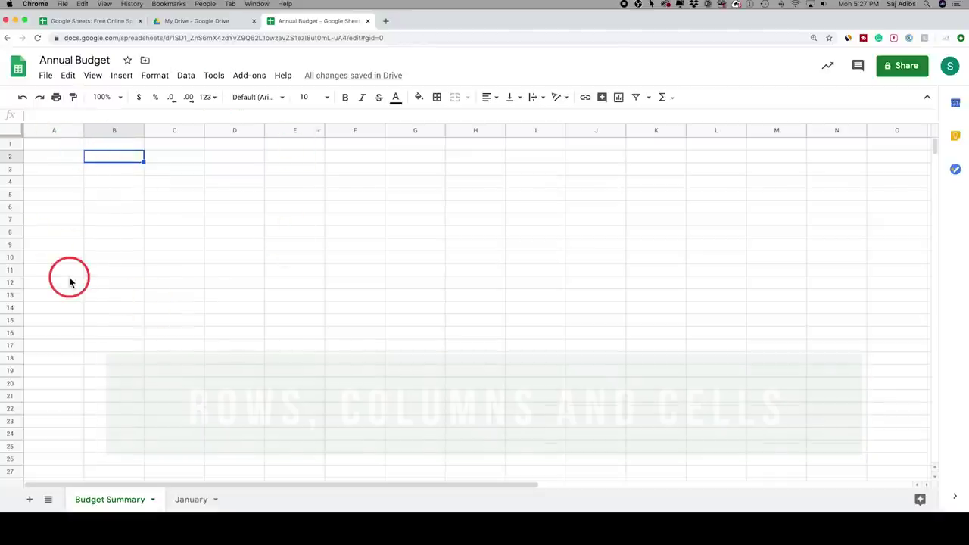
click(106, 248)
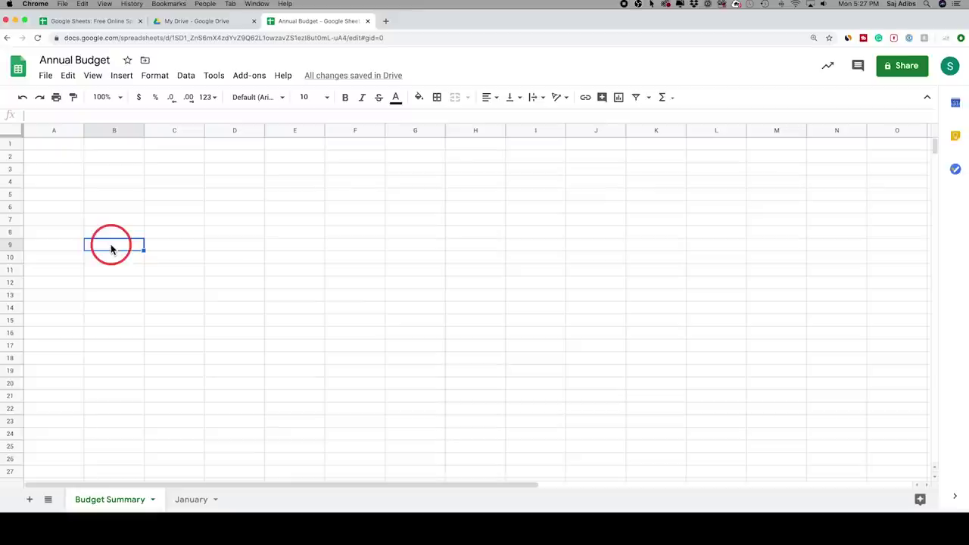
text(B9)
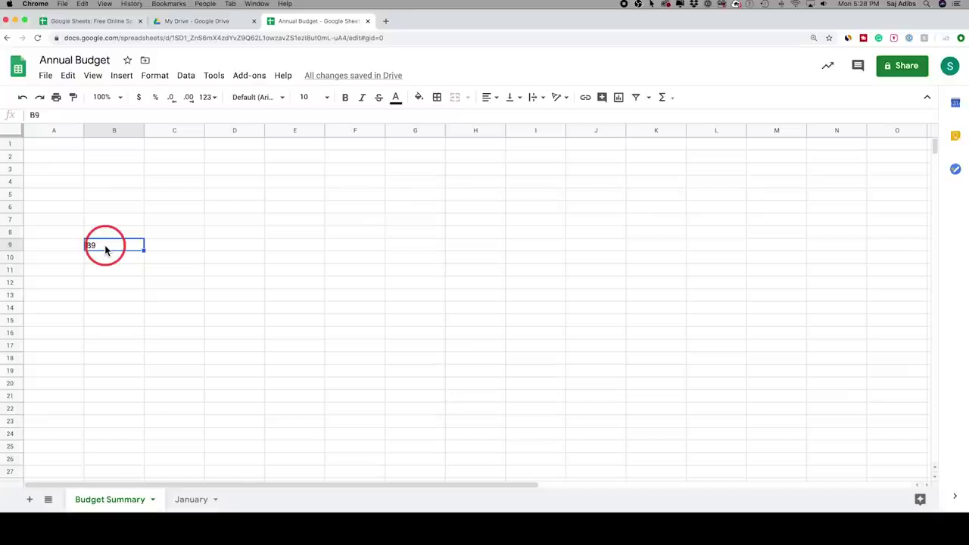
Enter the title Budget in cell A1 of the Budget Summary sheet
click(48, 146)
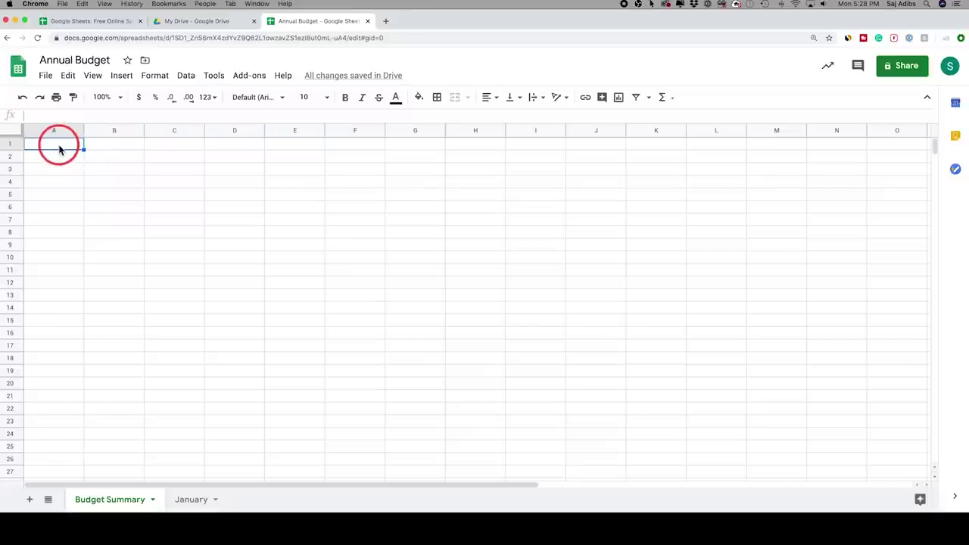
text(Budget)
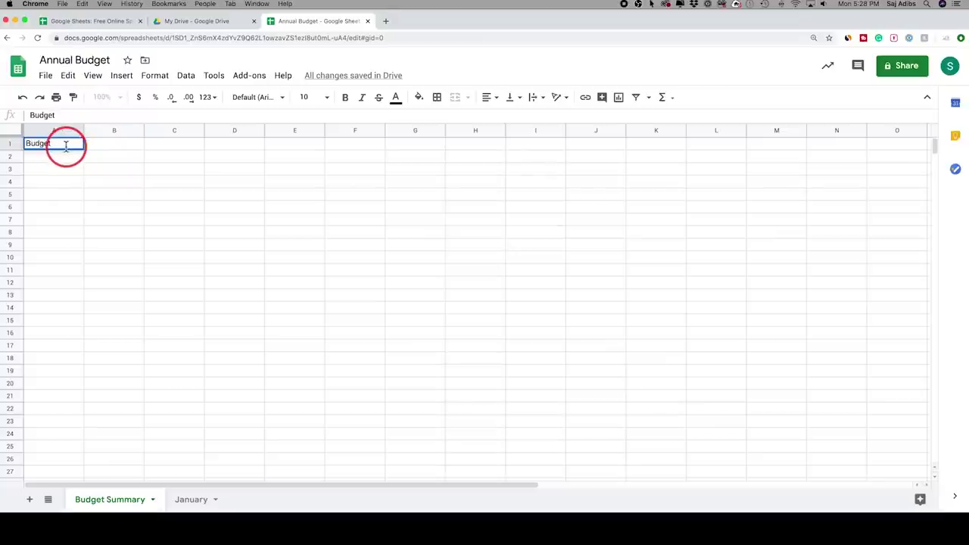
key(Return)
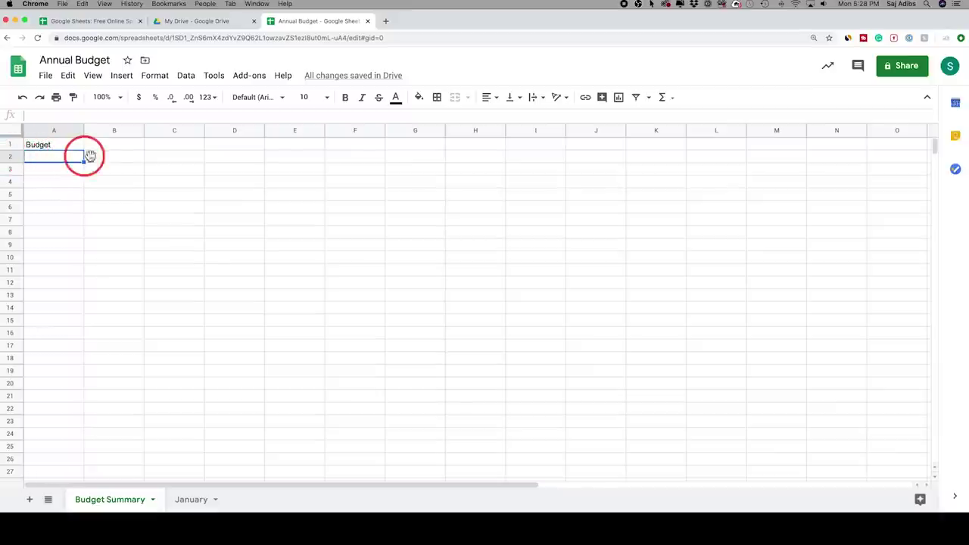
key(Right)
key(Right)
key(Right)
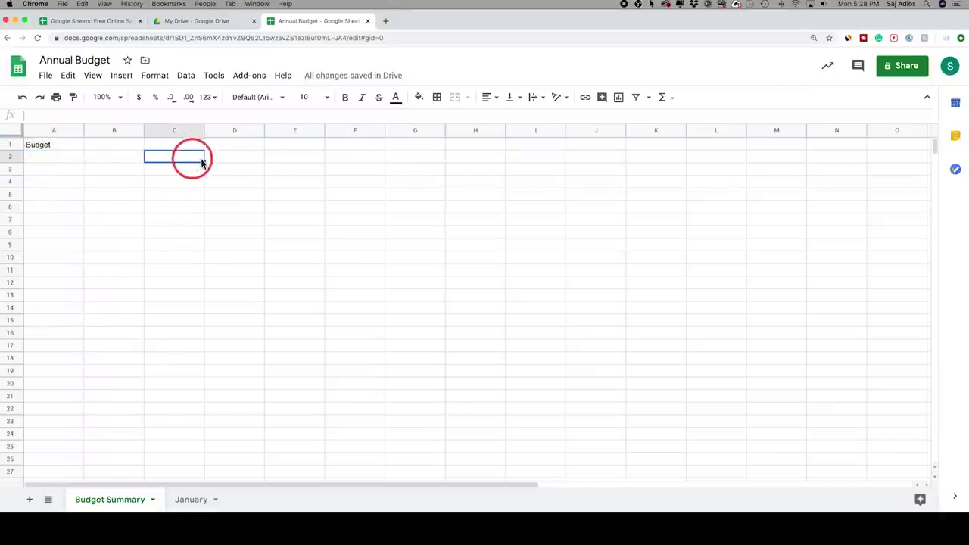
Enter the headers Expenses, Monthly Cost and Yearly Cost in cells A2, B2 and C2
click(64, 161)
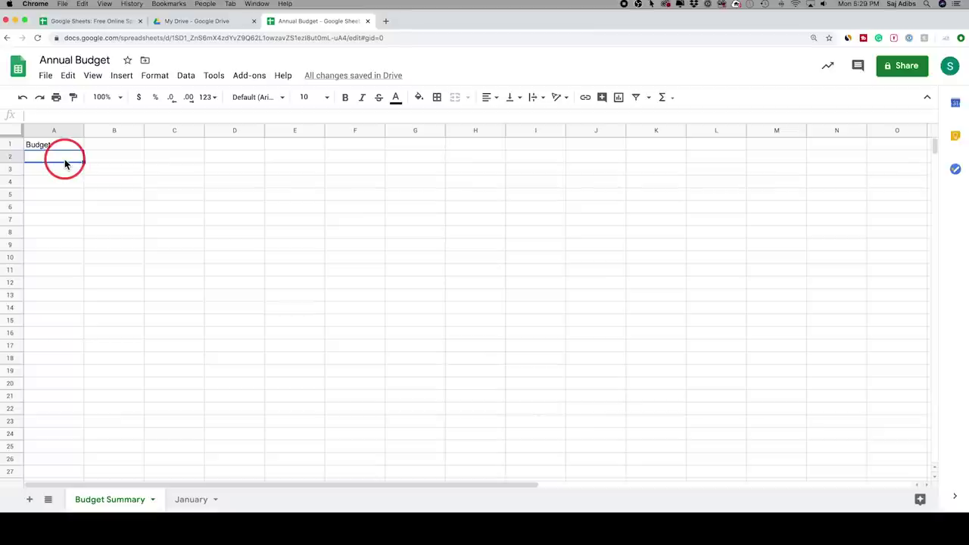
text(Ep)
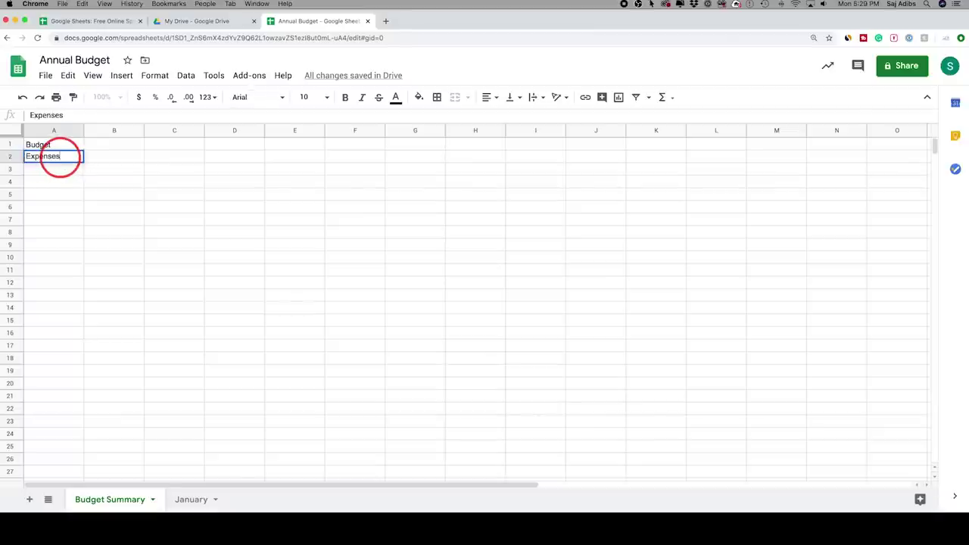
key(Tab)
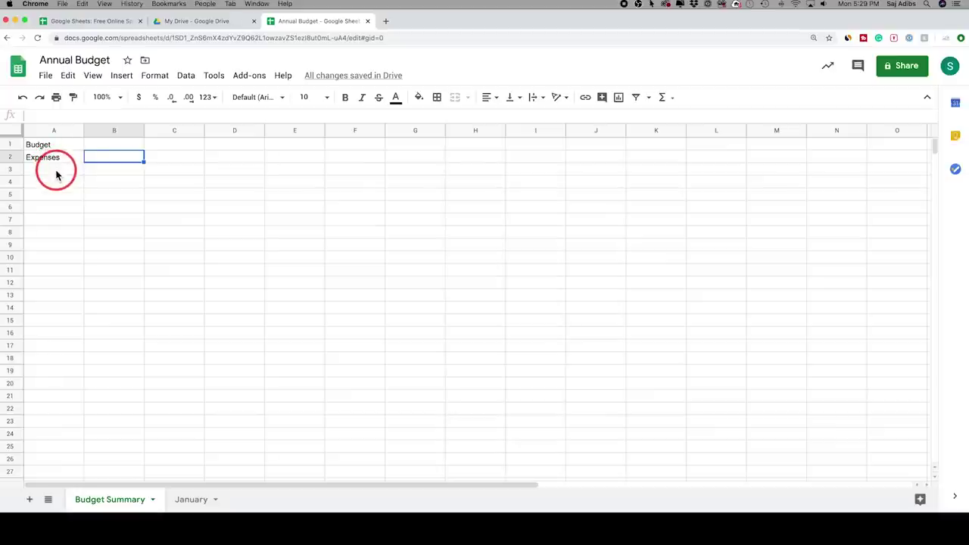
text(Monthly Cost)
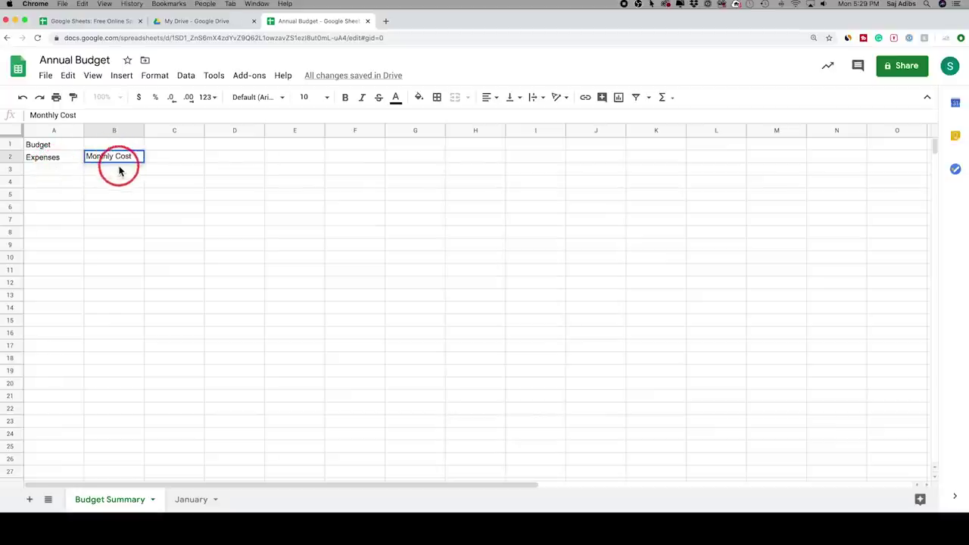
key(Return)
click(171, 157)
text(Yearly)
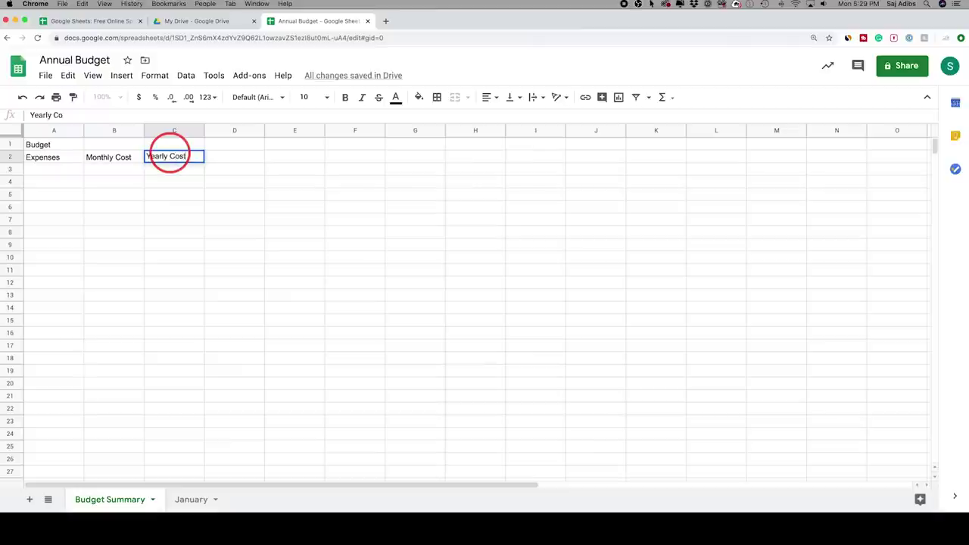
text( Cost)
key(Tab)
key(Return)
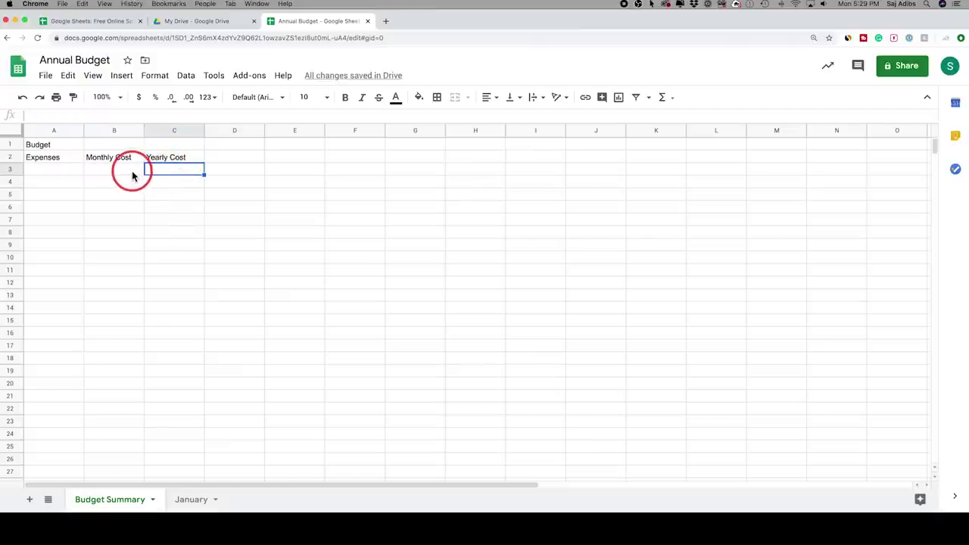
Enter the sample text "this is a longer sentense" in cell D2 and "sjaflaksjdf" in cell E2
click(238, 160)
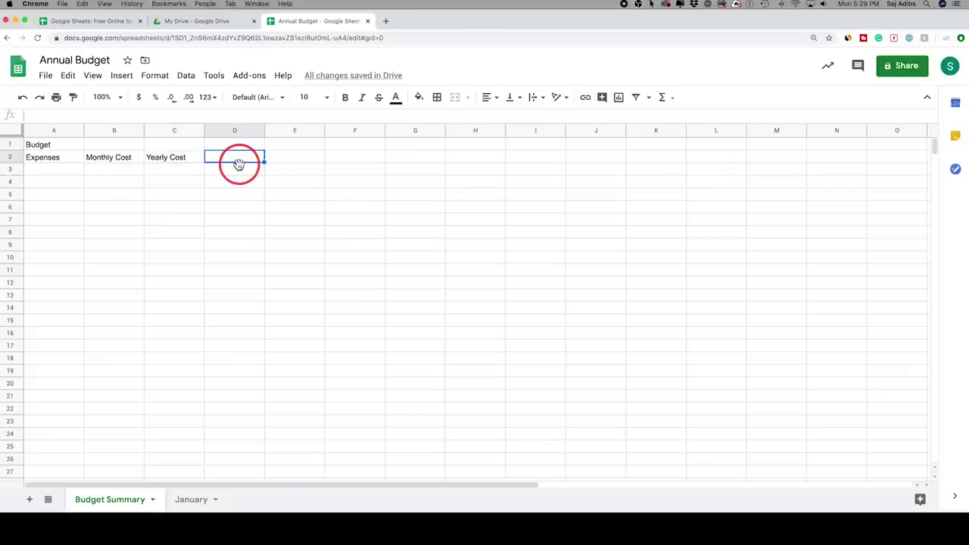
text(this is a longer sente)
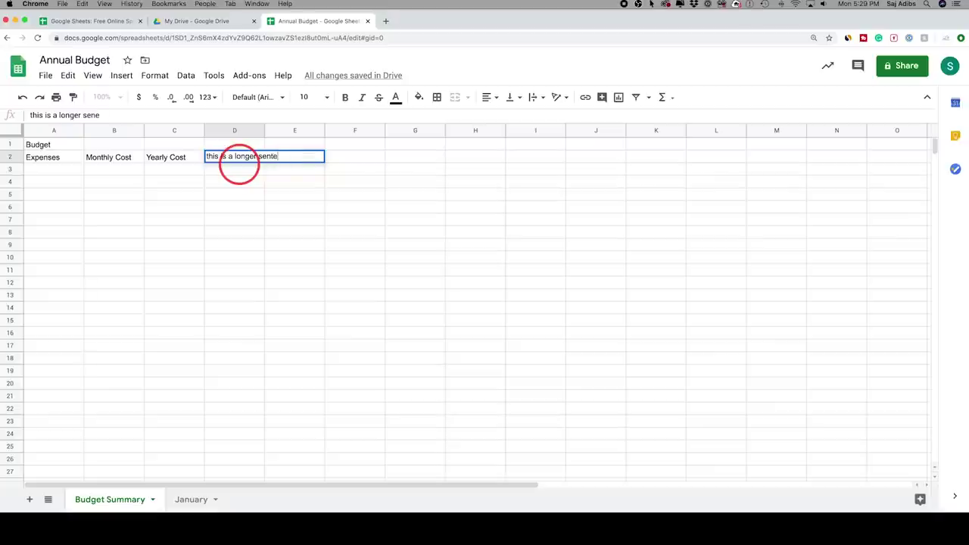
text(nse)
key(Left)
key(Left)
text(n)
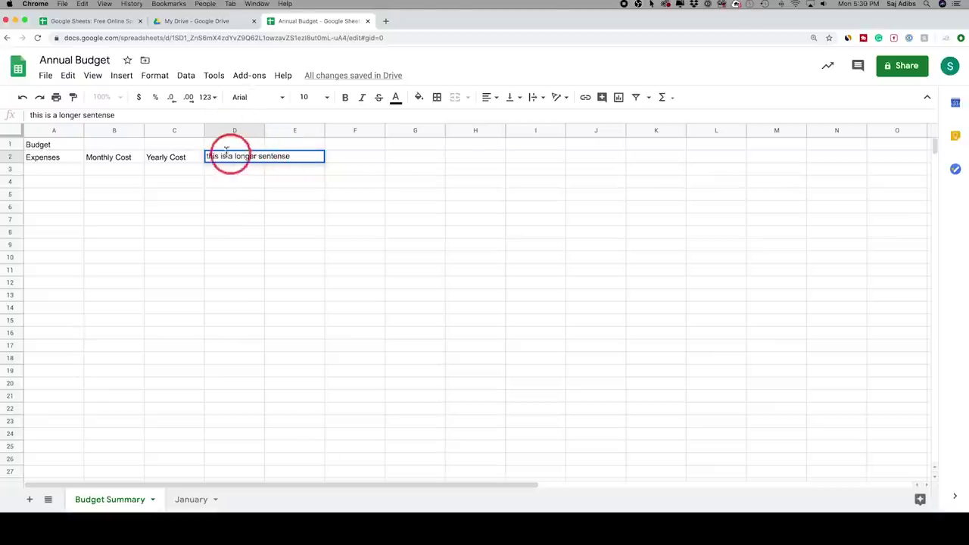
click(278, 171)
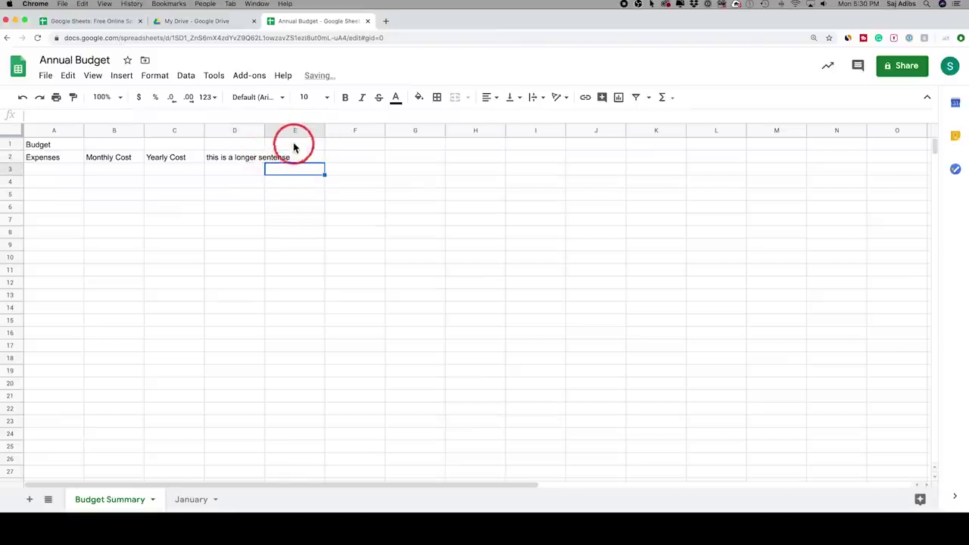
click(296, 158)
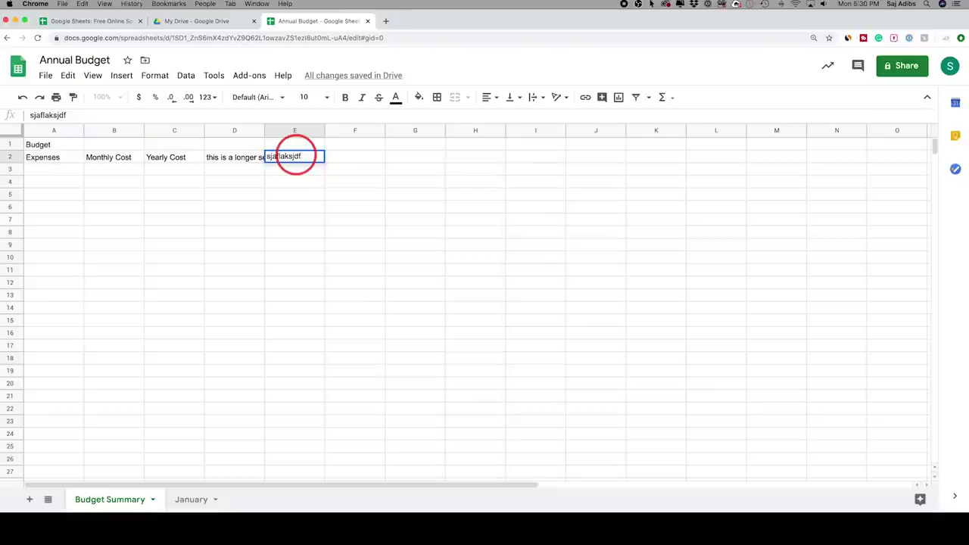
key(Return)
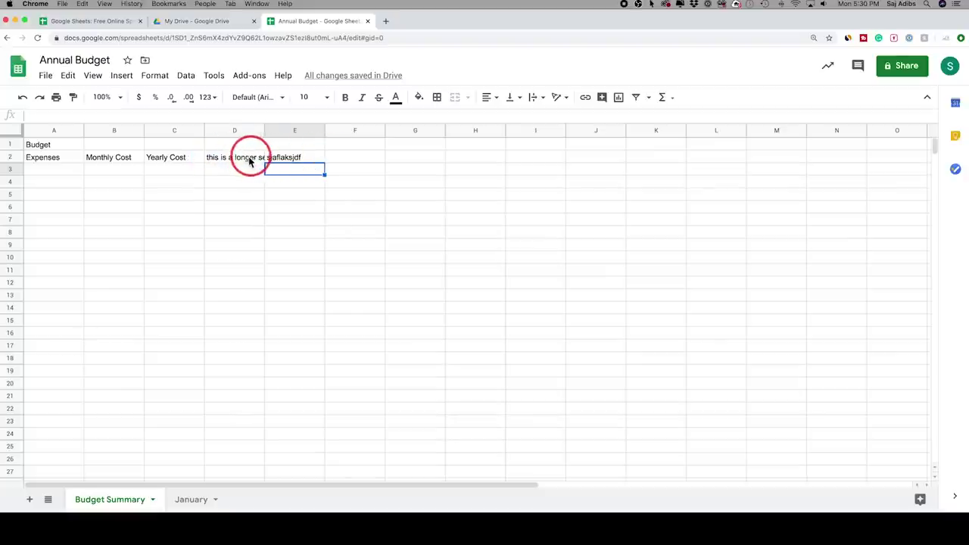
Examine the full contents of cells D2 and E2, opening the D2 sentence for editing without changing it
click(232, 161)
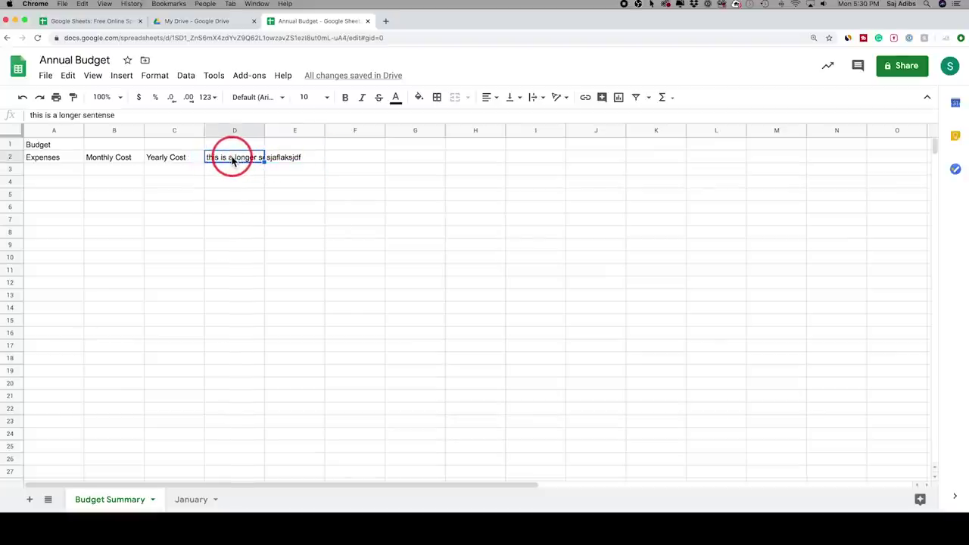
click(281, 155)
click(236, 160)
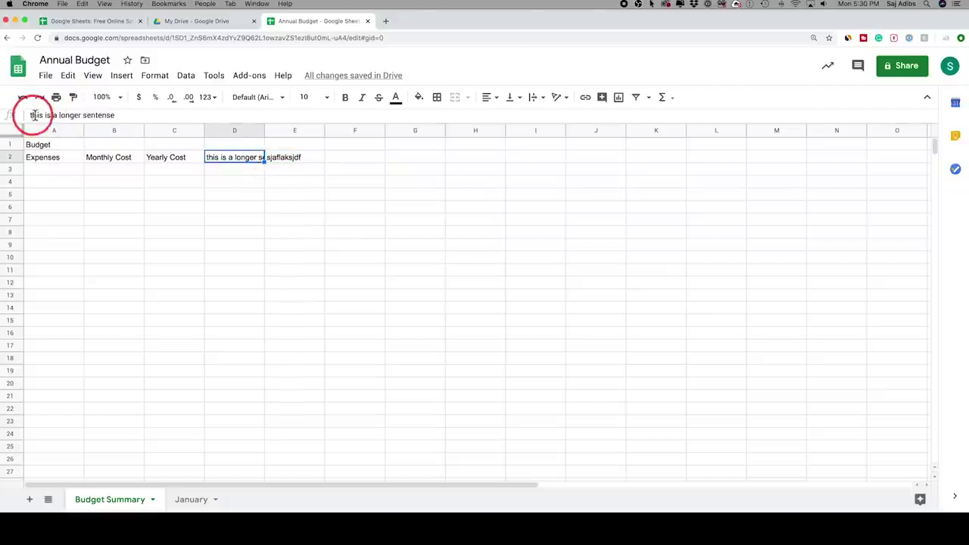
click(137, 114)
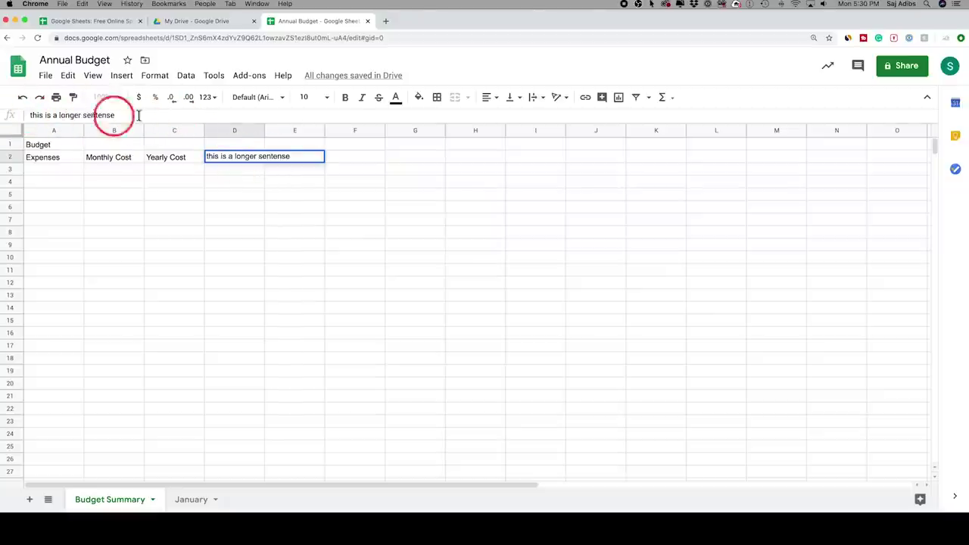
key(Return)
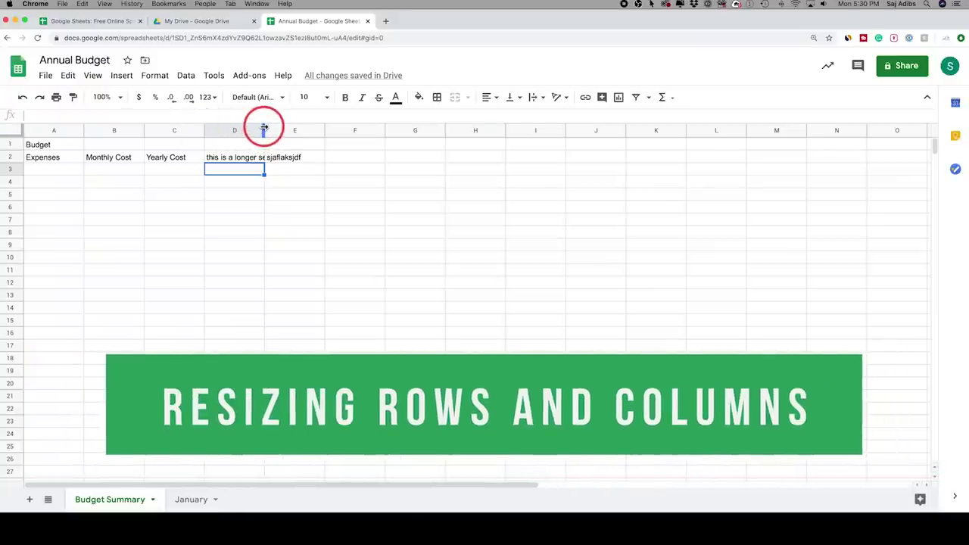
Make row 2 taller and resize column D, fitting its width to the sentence in D2
drag(264, 129, 328, 131)
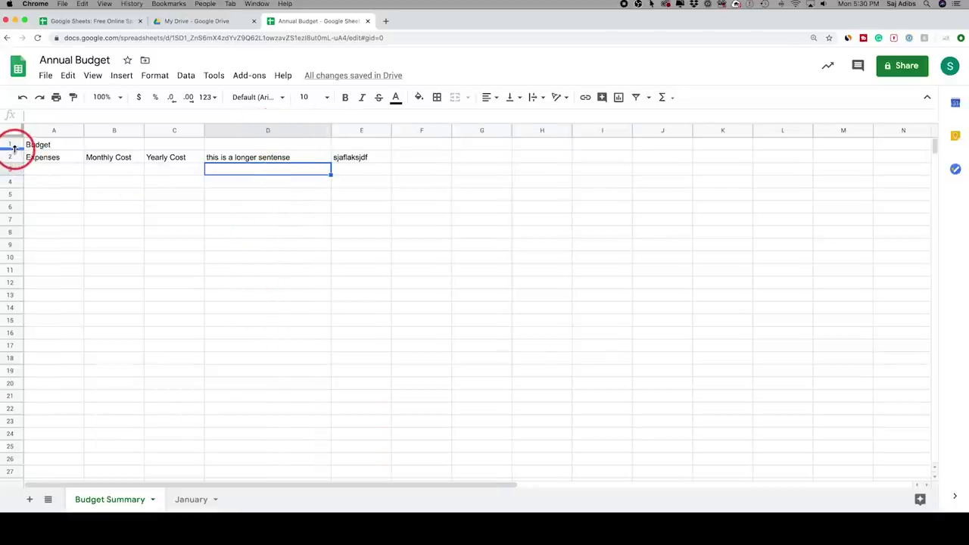
drag(14, 150, 13, 181)
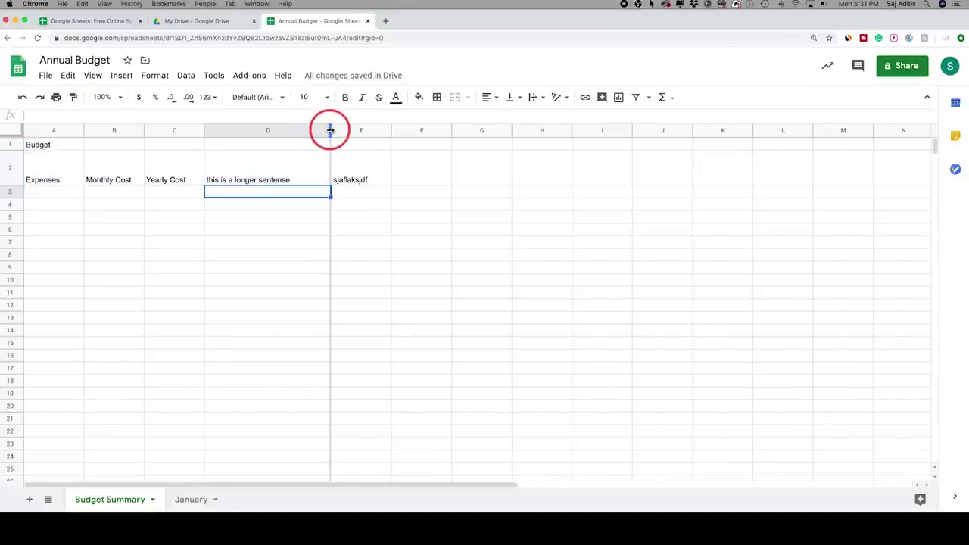
double_click(330, 130)
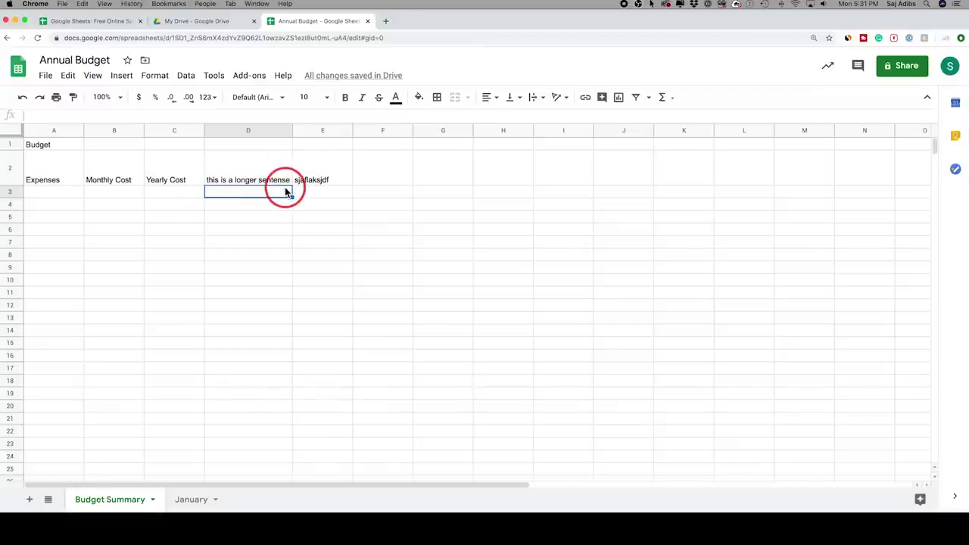
Enter the expense Rent in cell A3 with a monthly cost of 1500 in cell B3
click(47, 195)
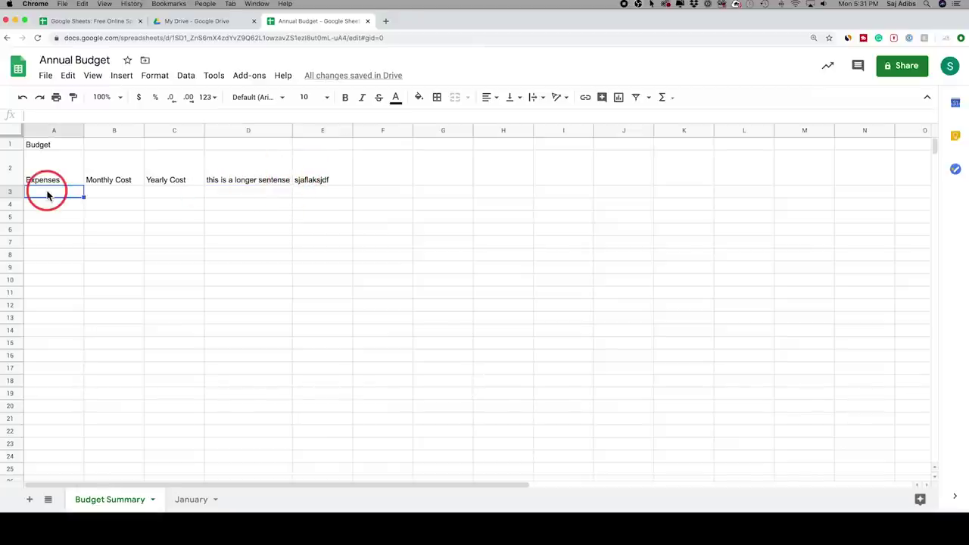
text(Rent)
key(Tab)
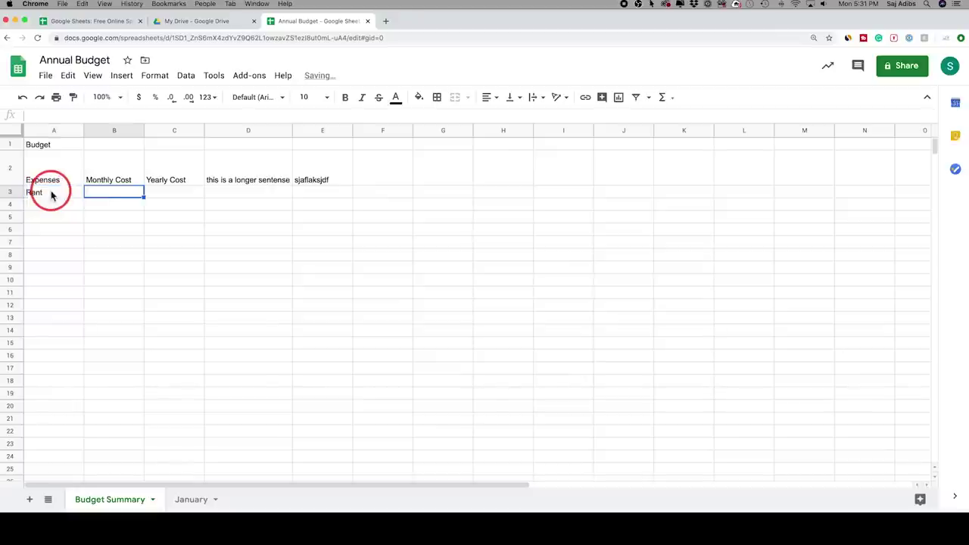
text(1)
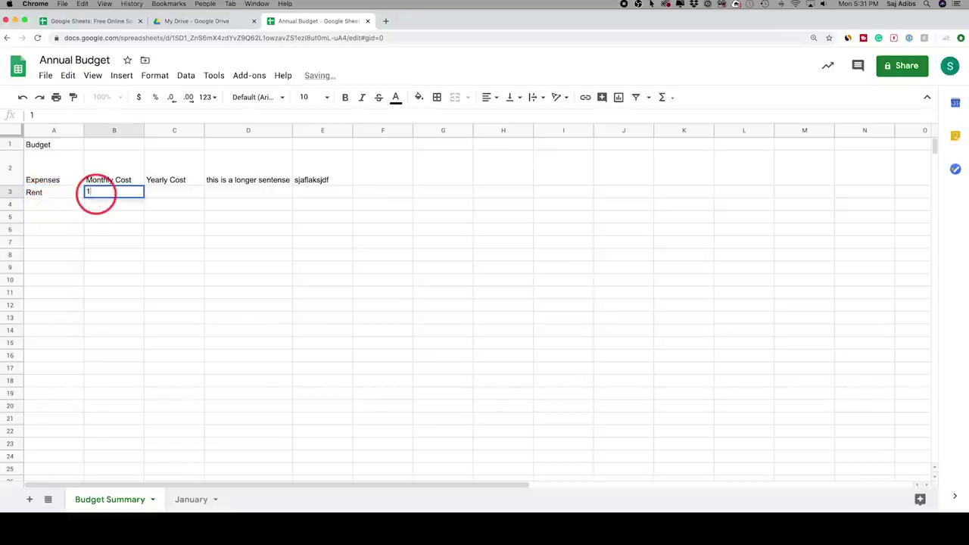
text(500)
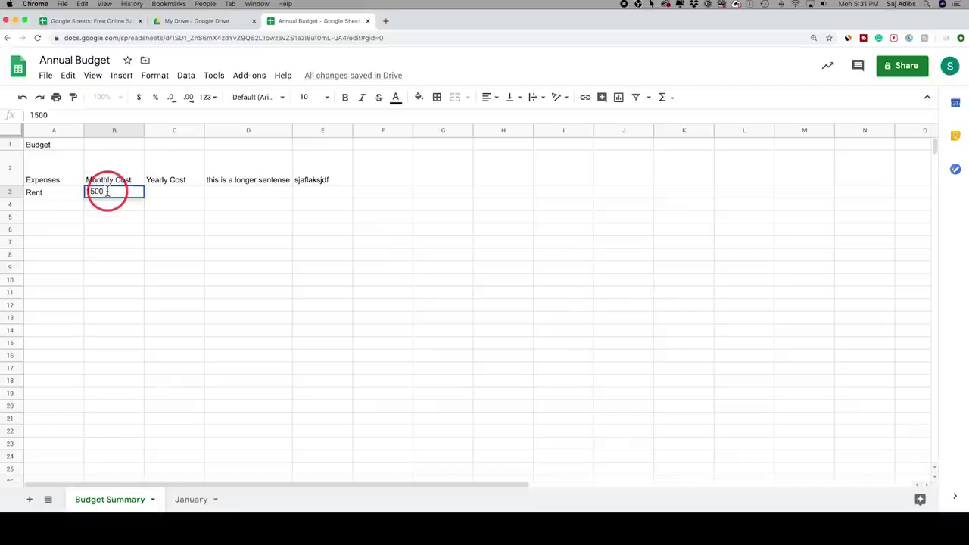
key(Tab)
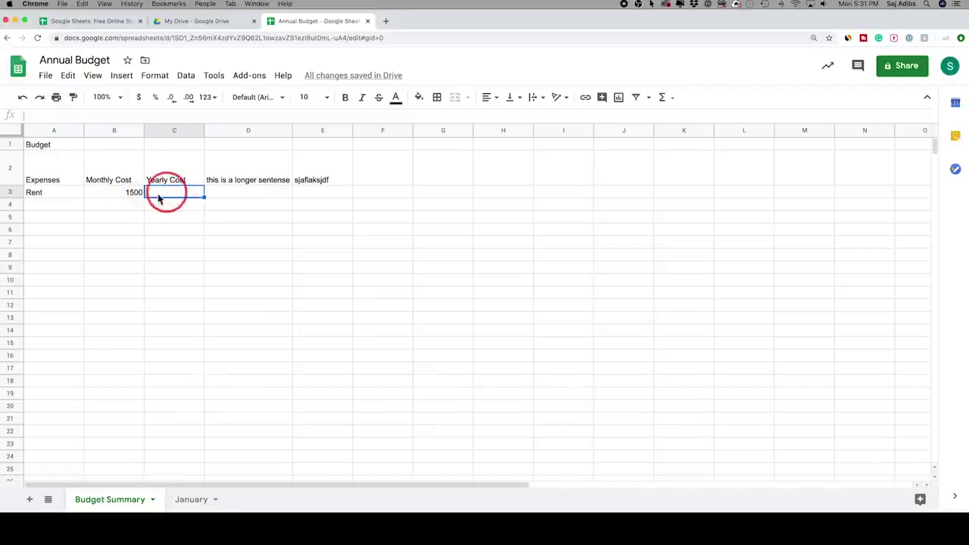
click(134, 194)
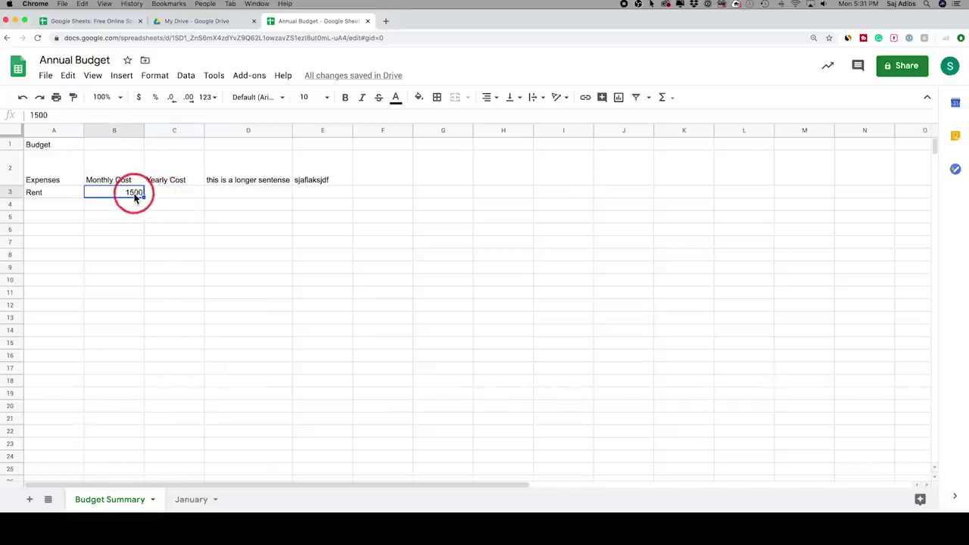
click(171, 195)
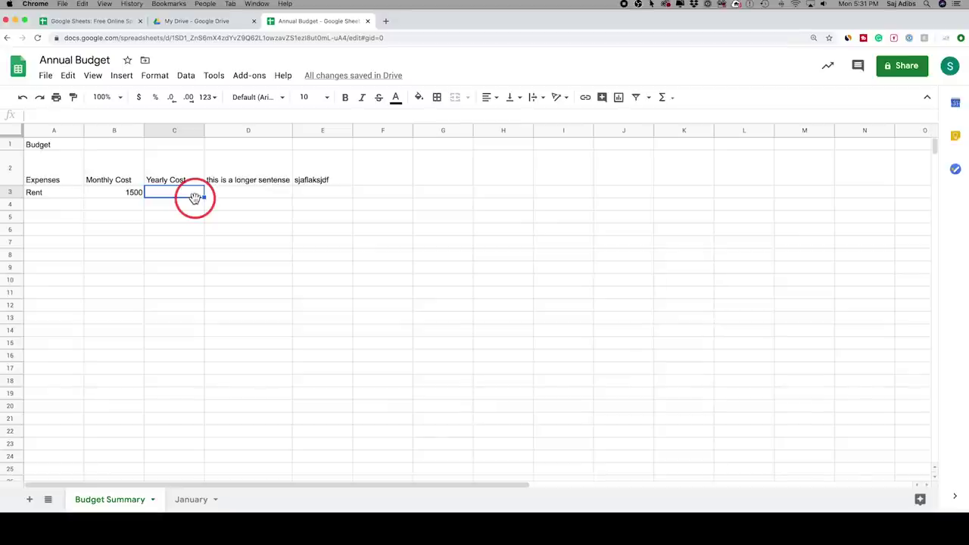
Delete the sample text from cells D2 and E2
click(235, 182)
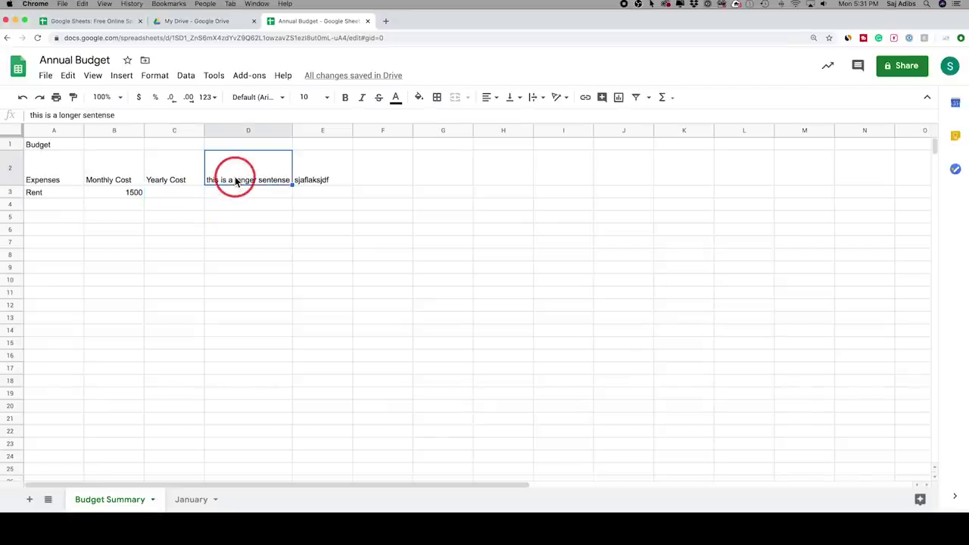
key(Delete)
click(303, 180)
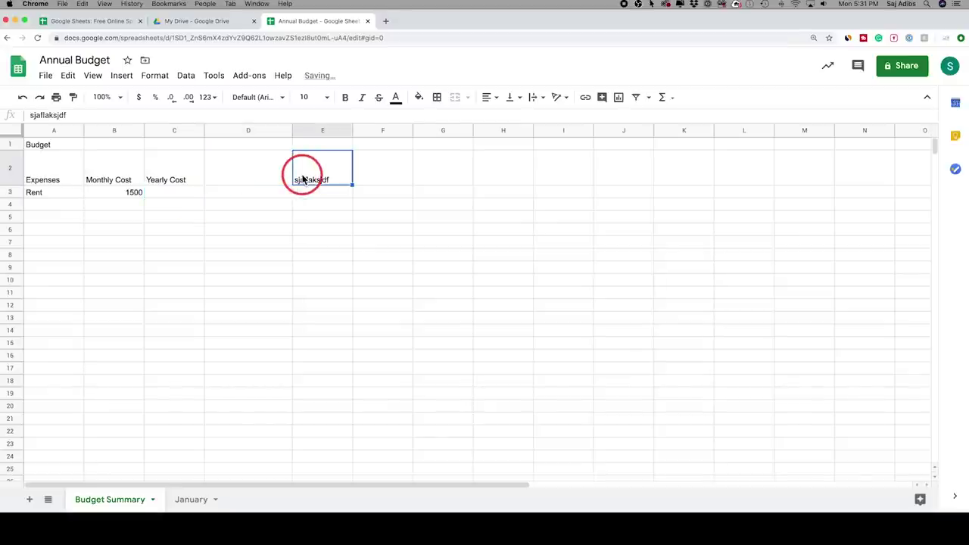
Enter the expense Gym membership in cell A4 below Rent
click(41, 211)
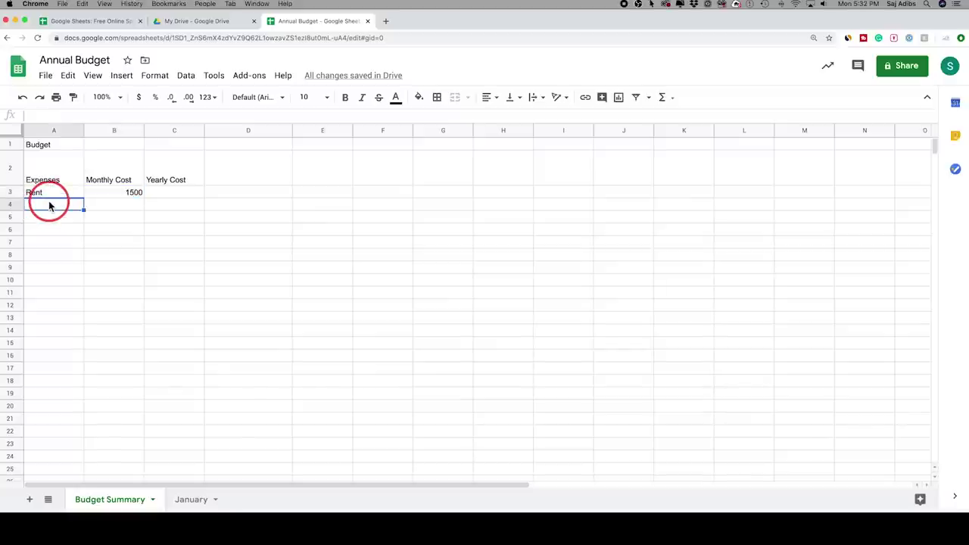
text(Gym membership)
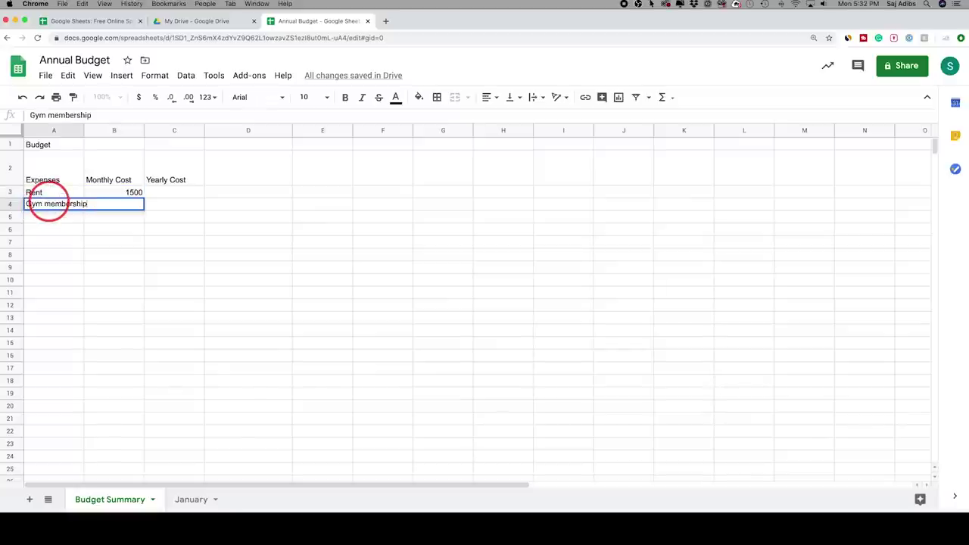
click(53, 218)
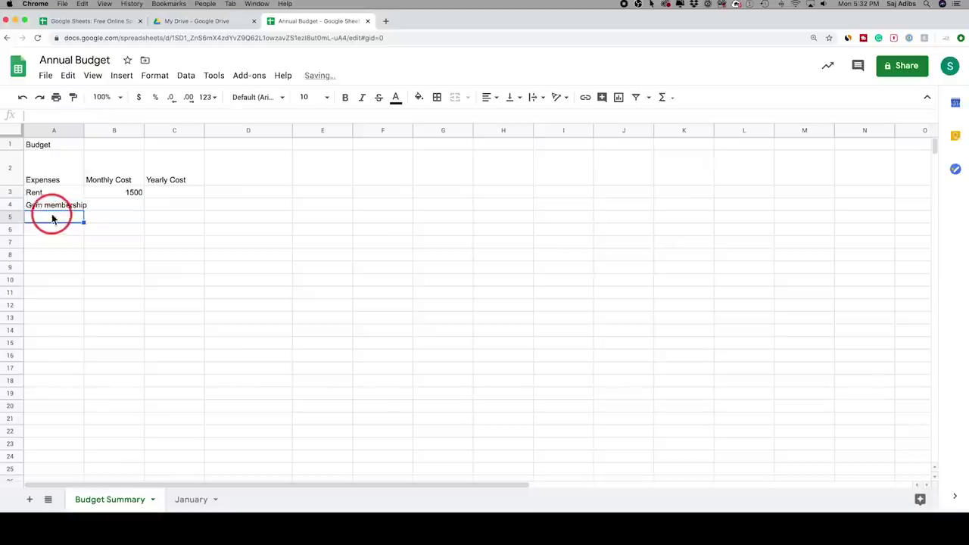
Move the cell selection from A4 across row 4 to E4 and down to the rows below
click(48, 209)
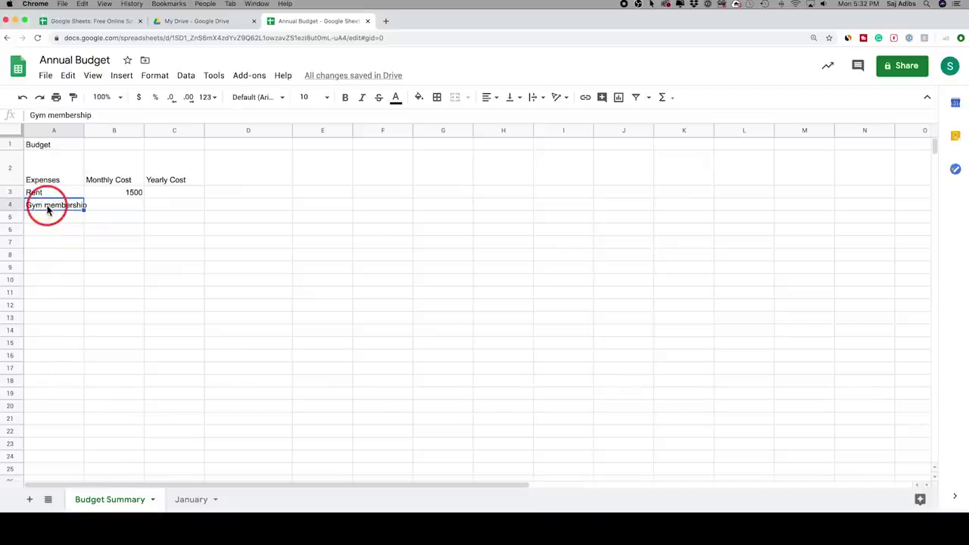
key(Tab)
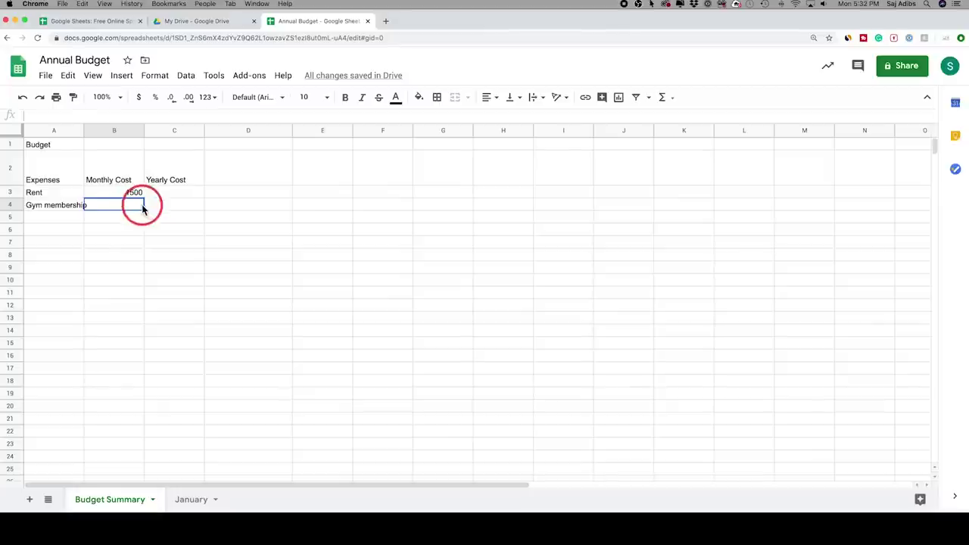
key(Tab)
key(Tab)
key(Tab)
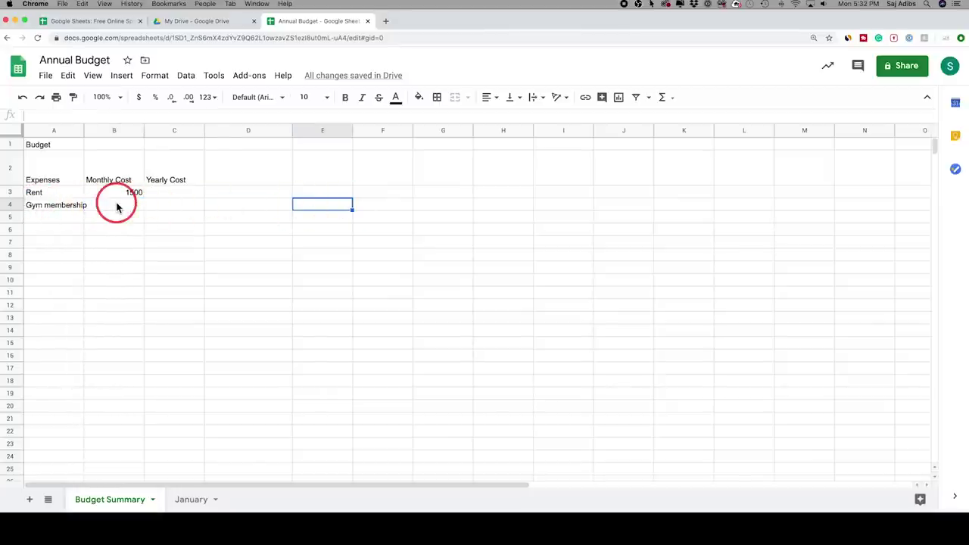
key(Return)
key(Return)
key(Return)
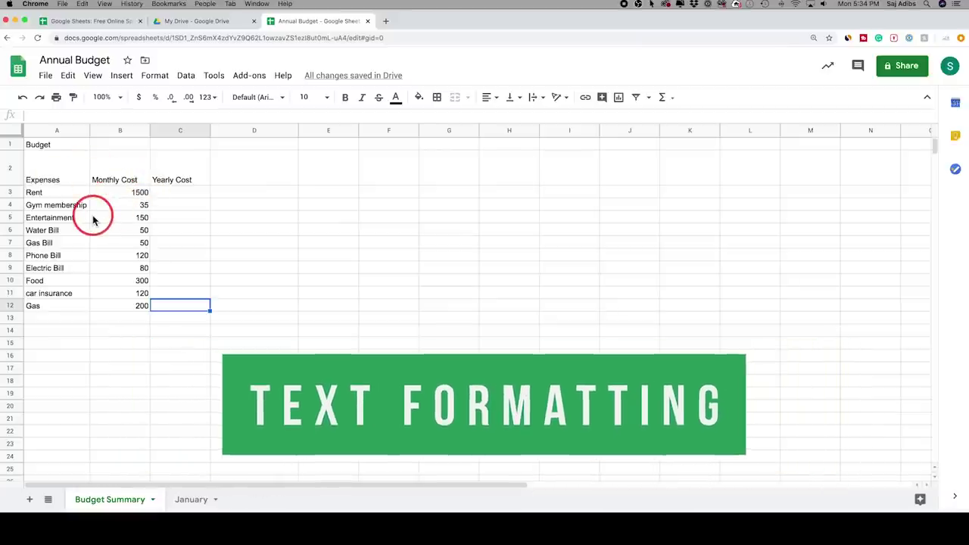
Format the Budget title in cell A1 as bold with font size 18
click(37, 149)
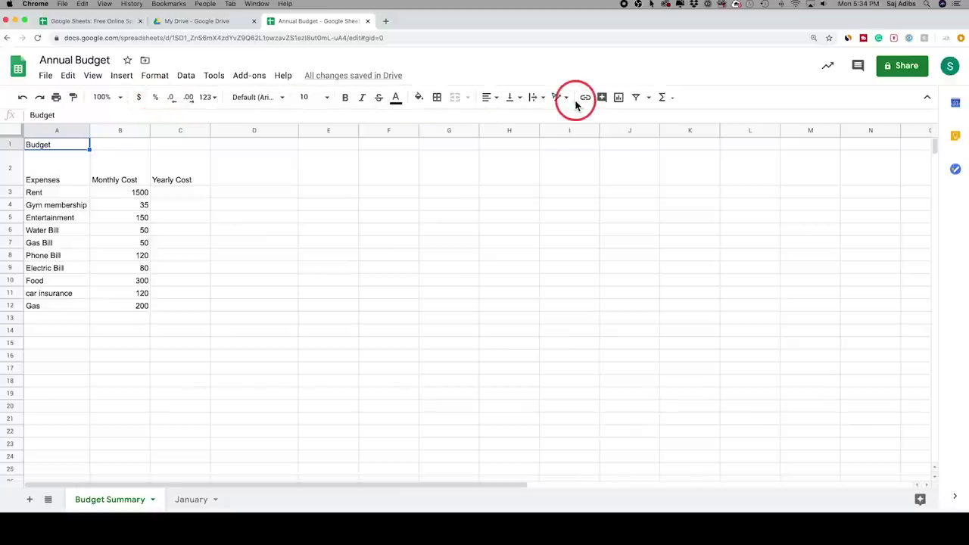
key(alt+i)
key(super+equal)
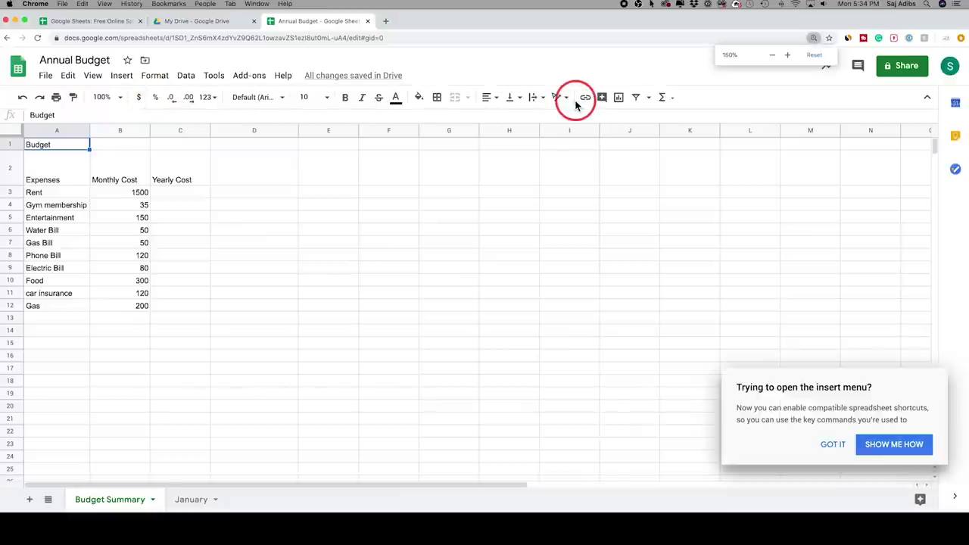
click(95, 164)
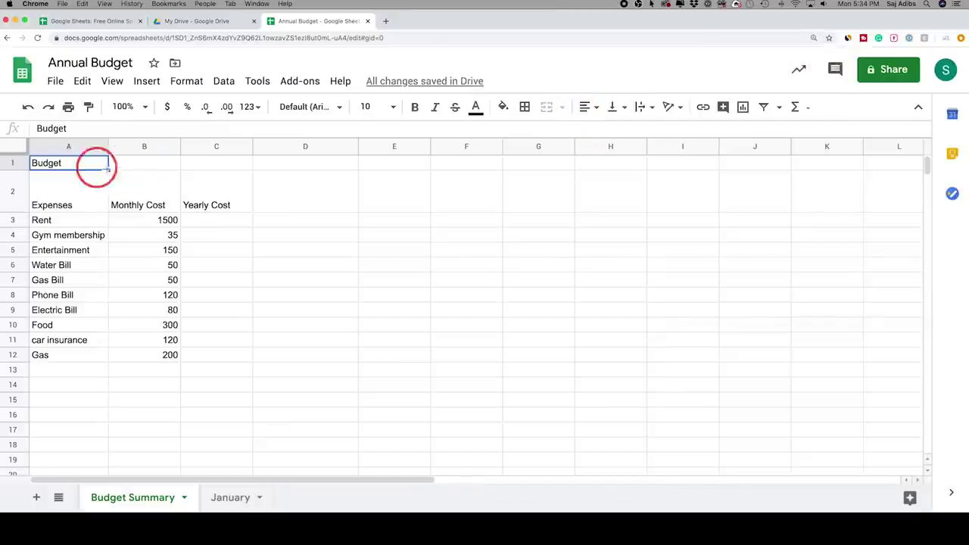
click(415, 108)
click(393, 107)
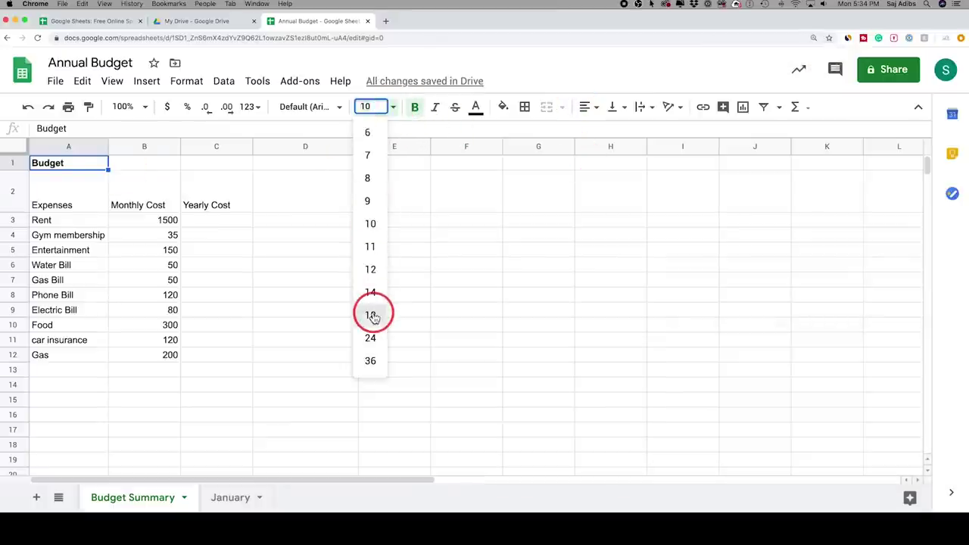
click(371, 315)
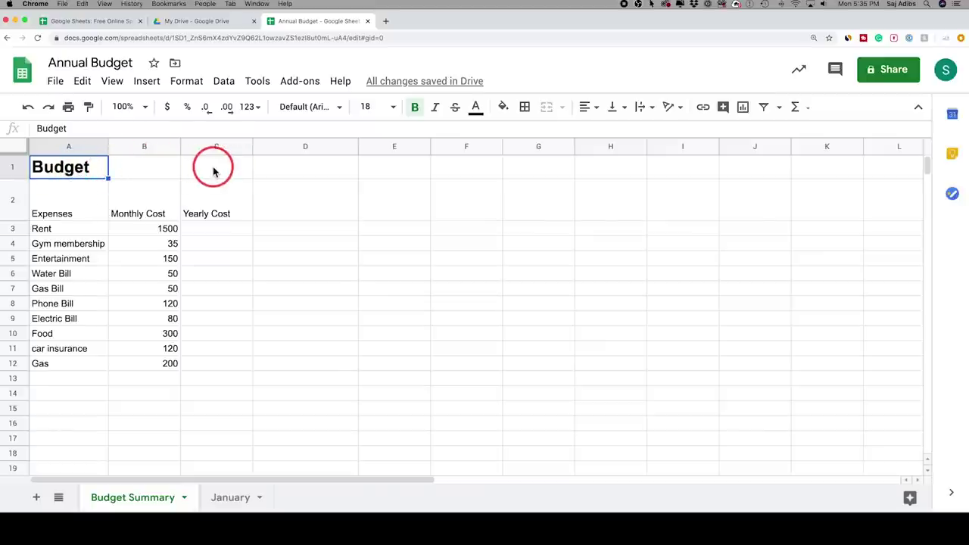
click(64, 172)
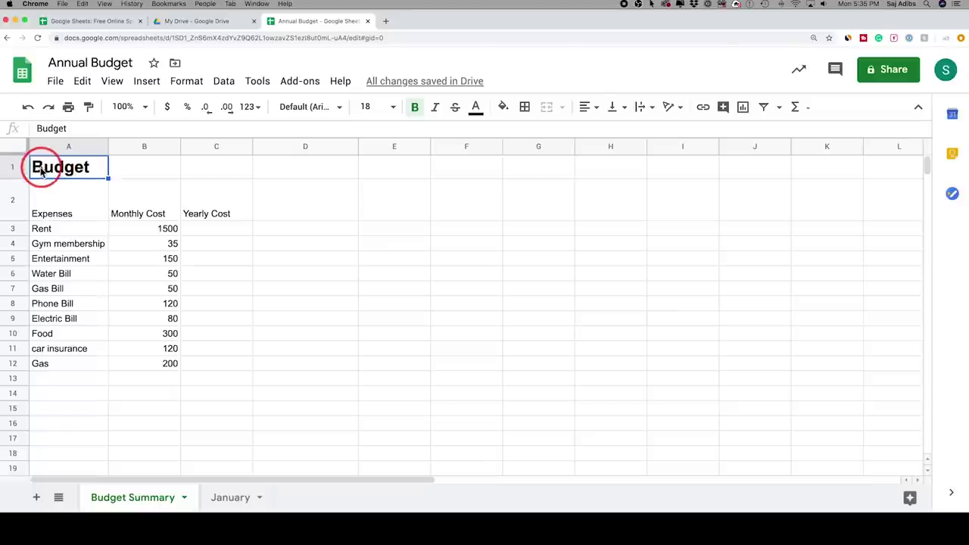
Merge cells A1 through C1 into one cell with Merge all so the Budget title spans the three columns
drag(40, 171, 218, 175)
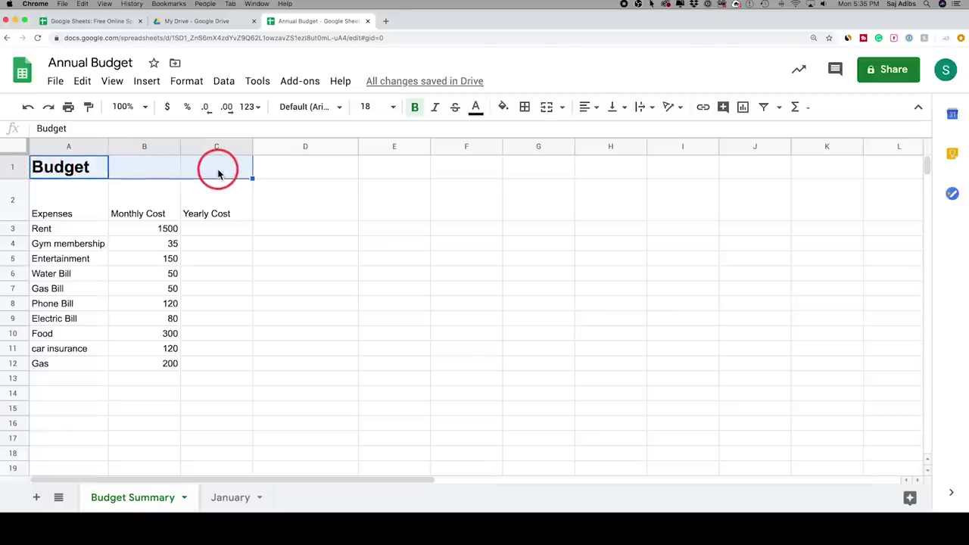
drag(55, 173, 213, 173)
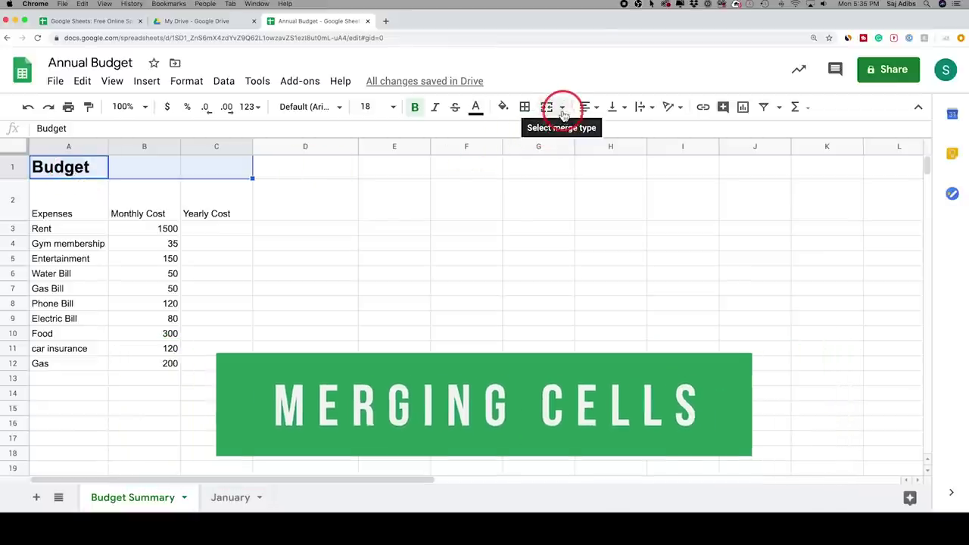
click(562, 110)
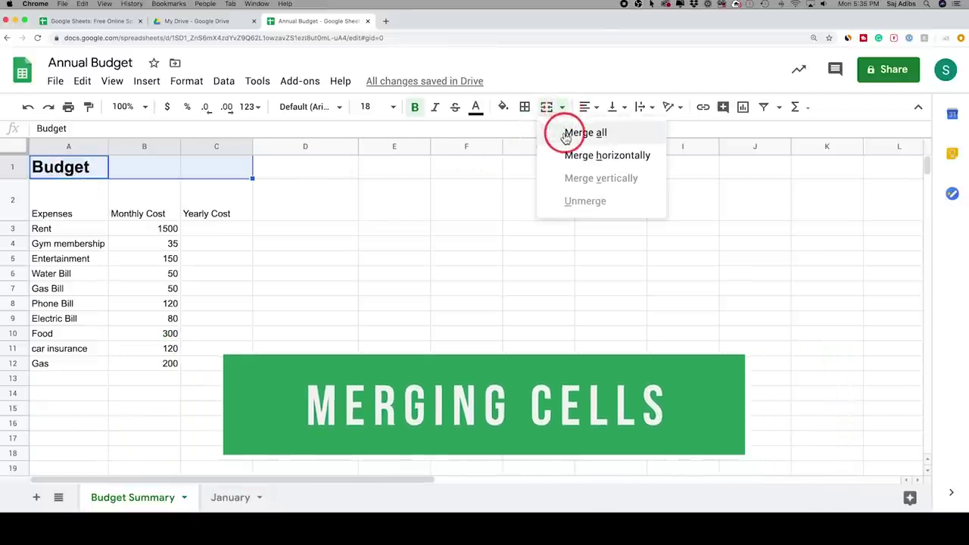
click(597, 137)
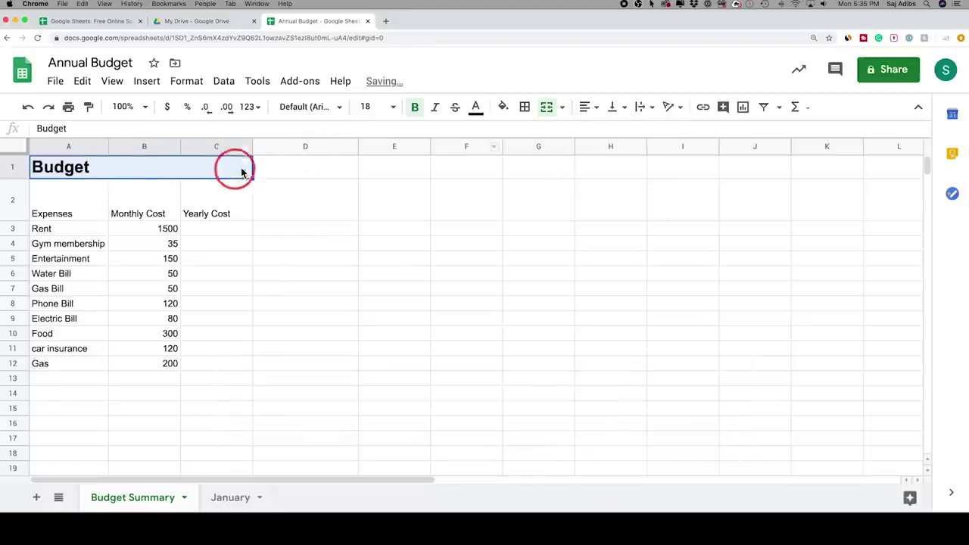
click(102, 190)
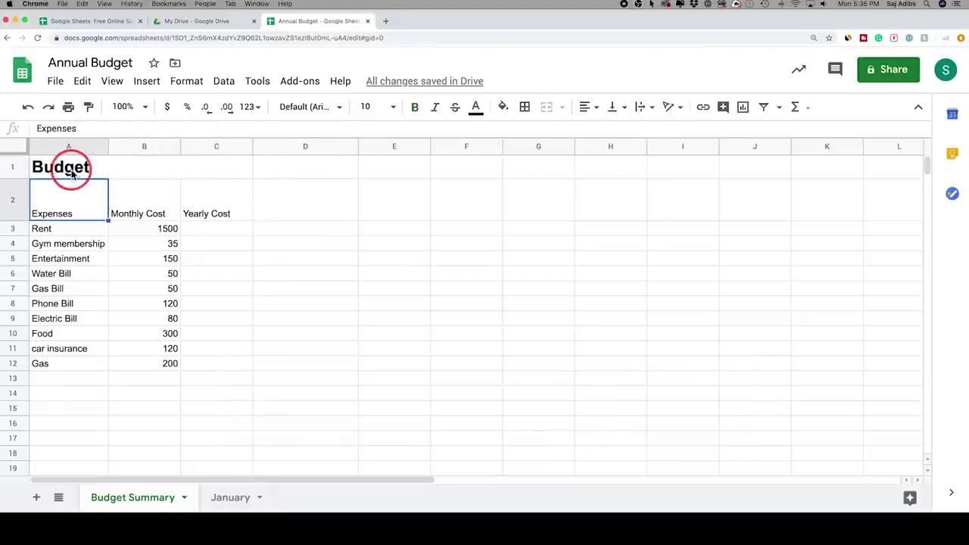
Center the Budget title horizontally within the merged title cell
click(71, 173)
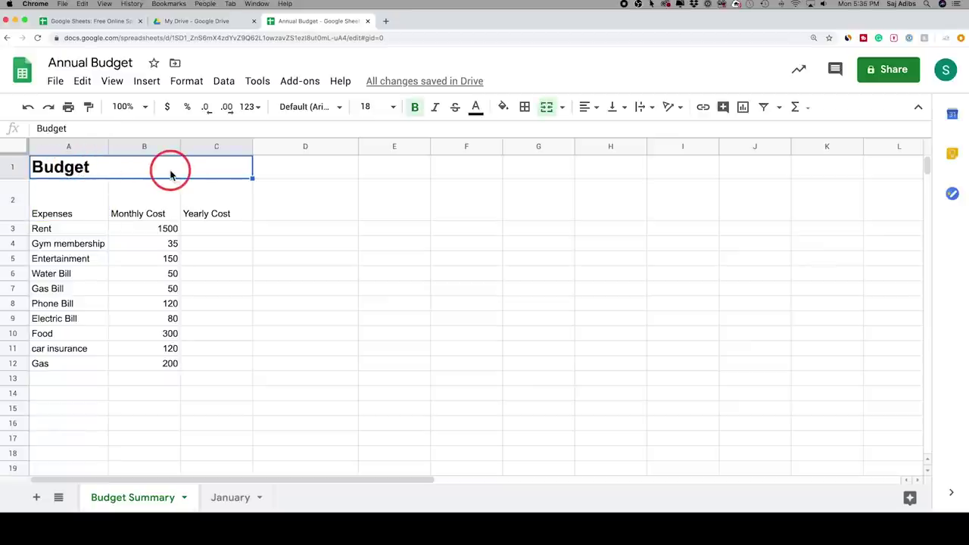
click(596, 110)
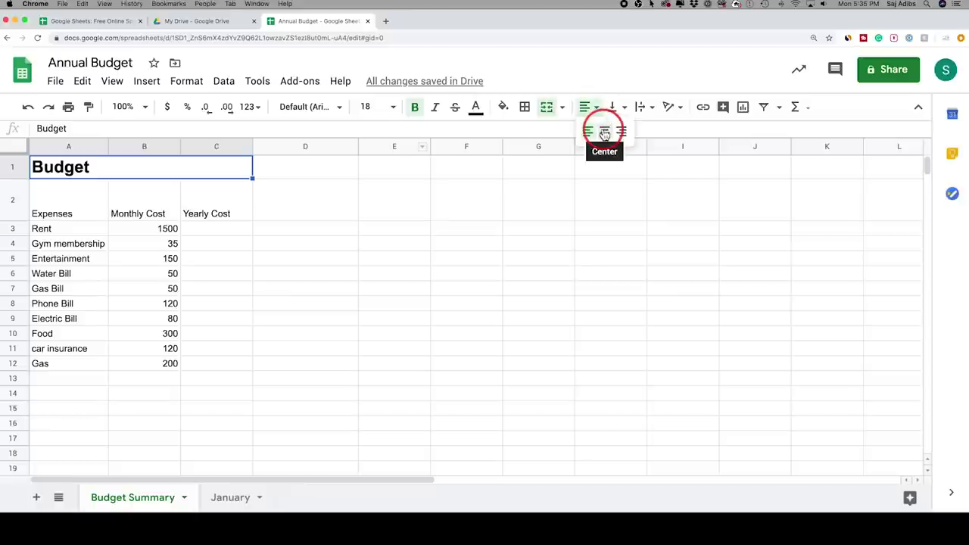
click(604, 134)
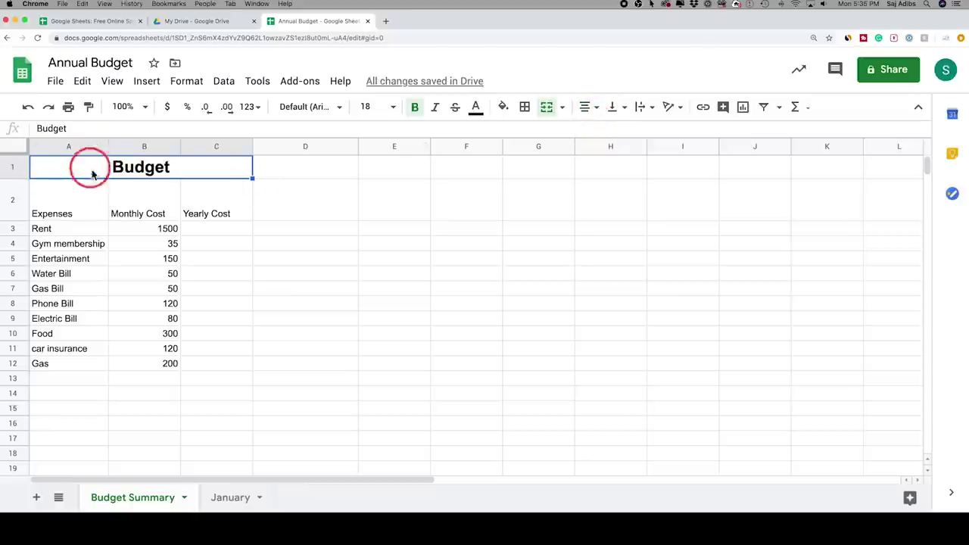
click(229, 187)
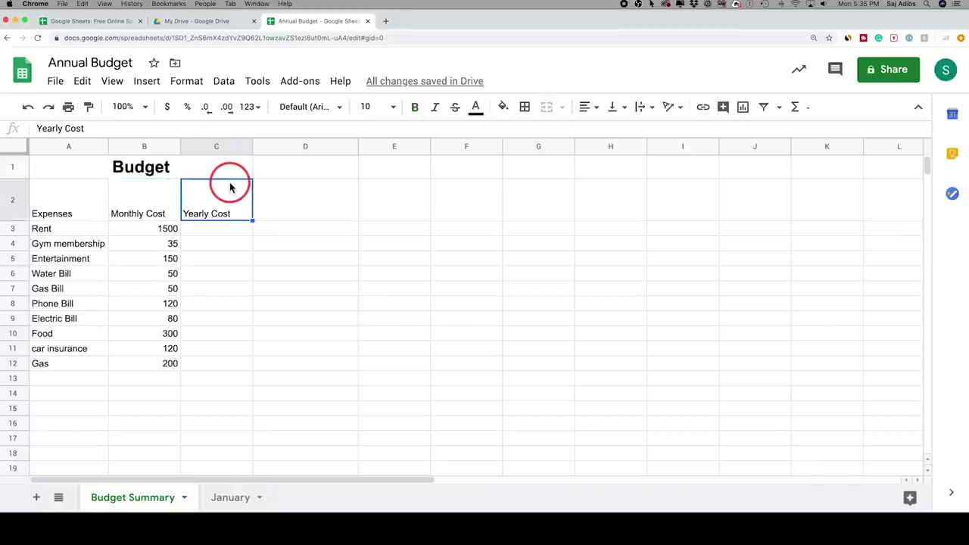
Make the header cells A2 through C2 bold and fill them with bright green
click(40, 216)
drag(40, 212, 210, 210)
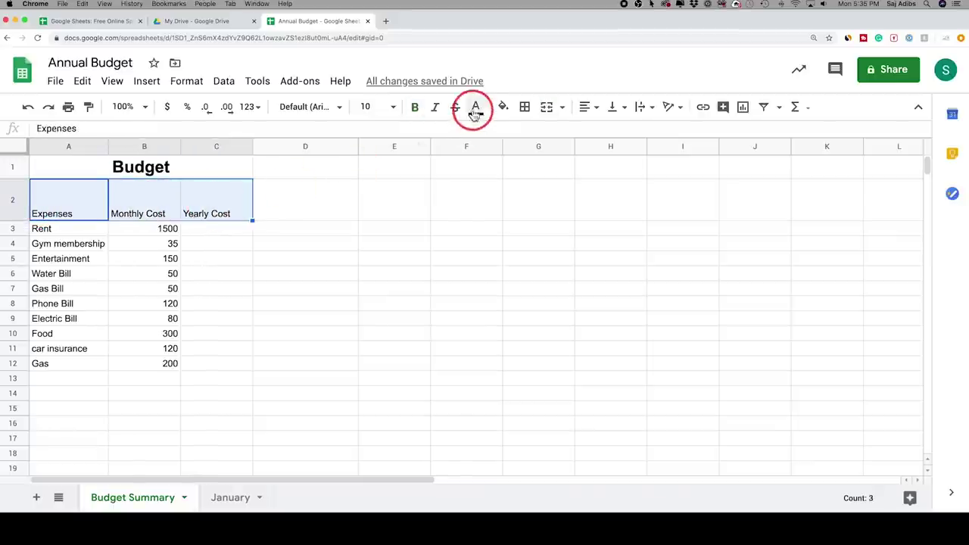
click(415, 108)
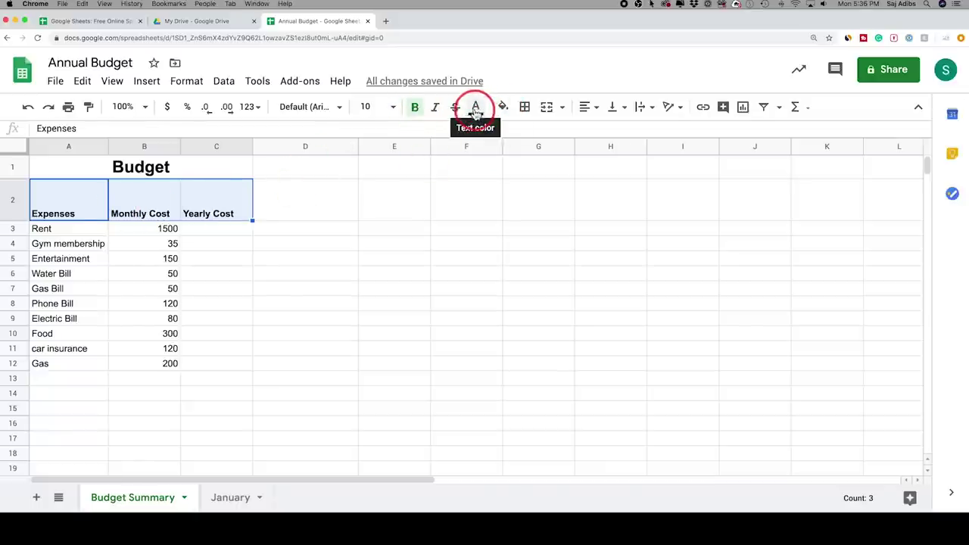
click(475, 108)
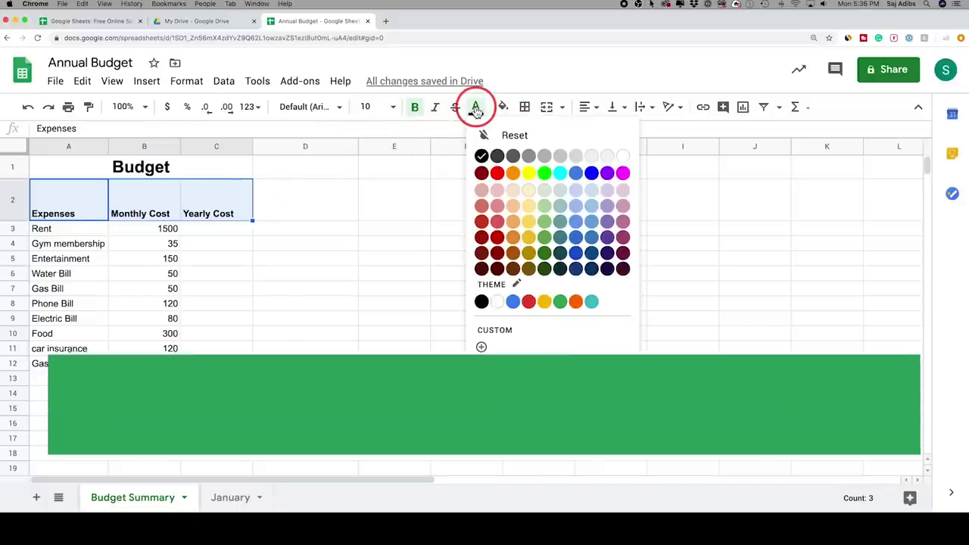
click(475, 107)
click(507, 110)
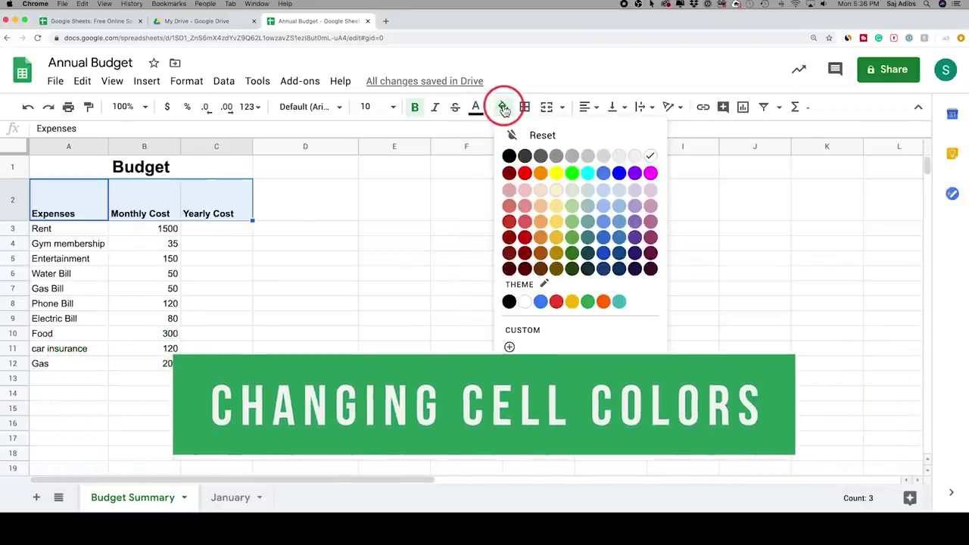
click(571, 181)
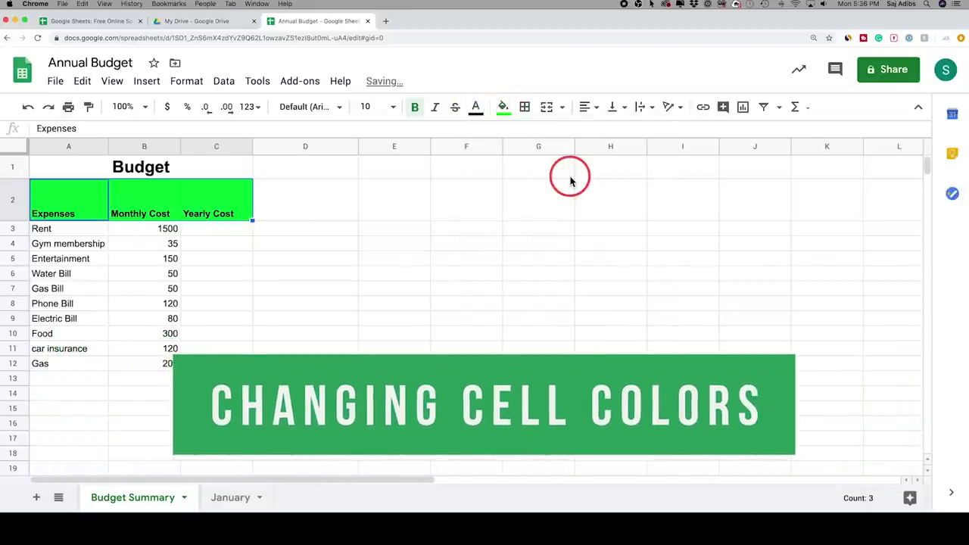
click(249, 225)
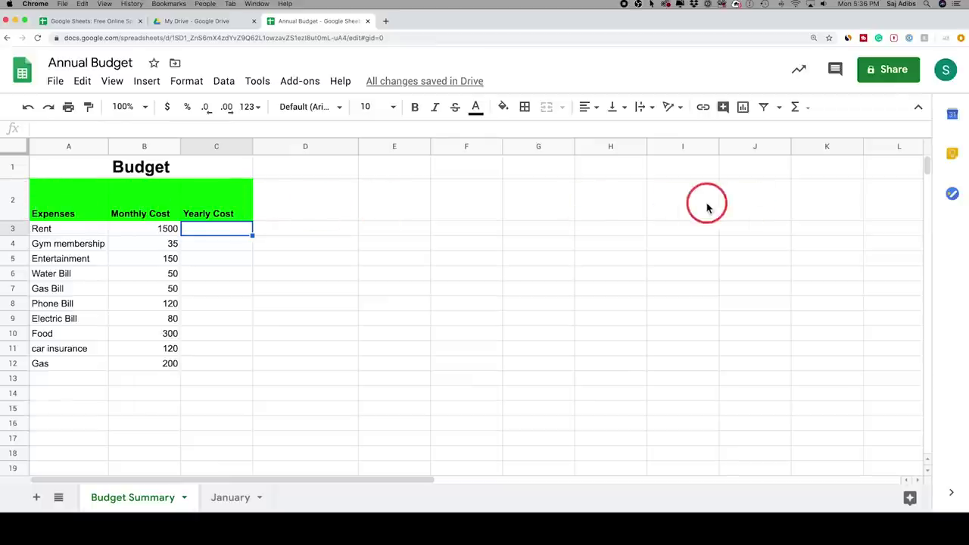
Fill the whole of row 2 with bright green and check how far the color extends across the columns
click(13, 202)
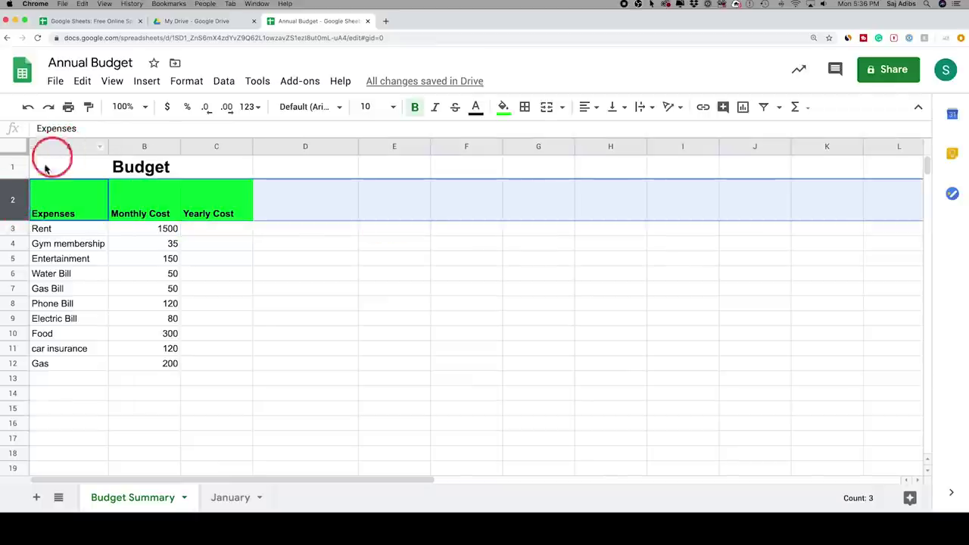
click(502, 107)
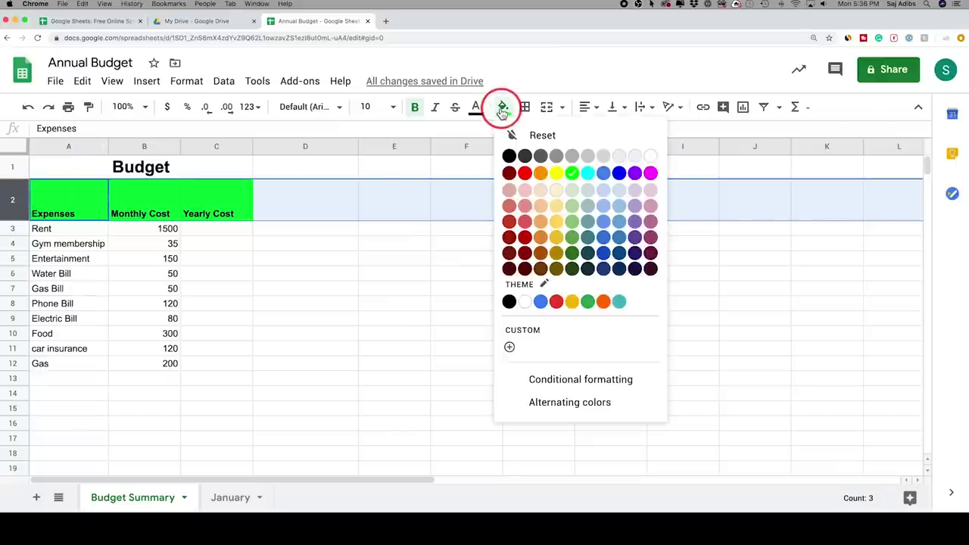
click(569, 176)
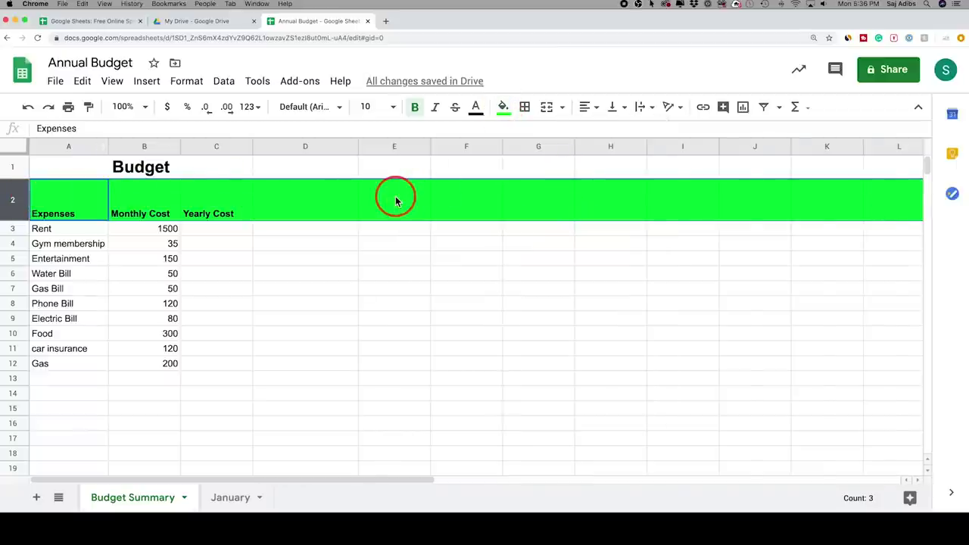
scroll(395, 201, right, 10)
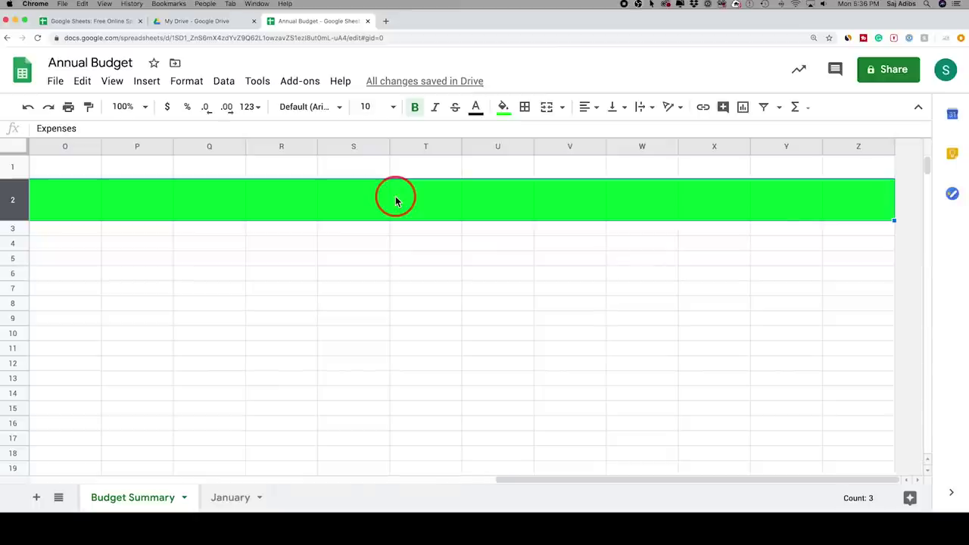
scroll(435, 193, left, 10)
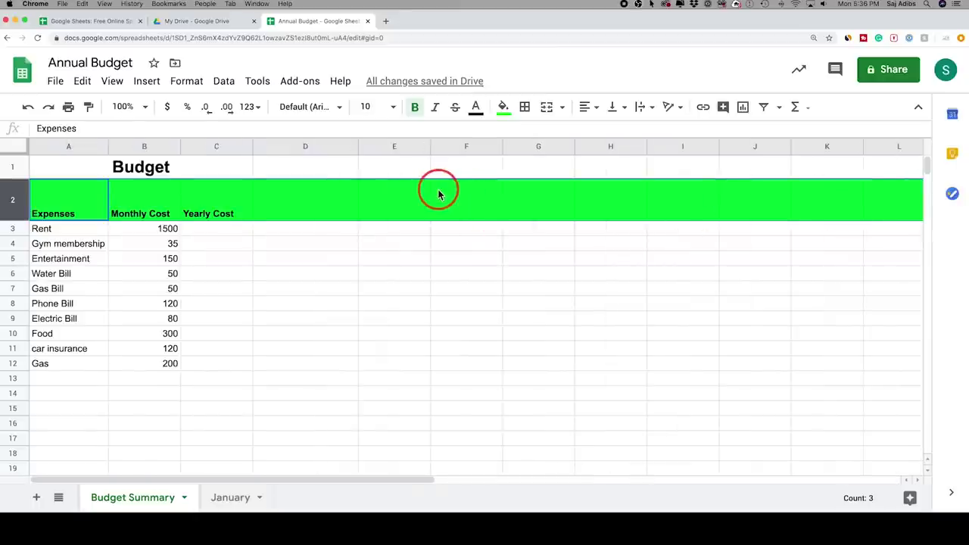
Undo the last fill on row 2
click(80, 85)
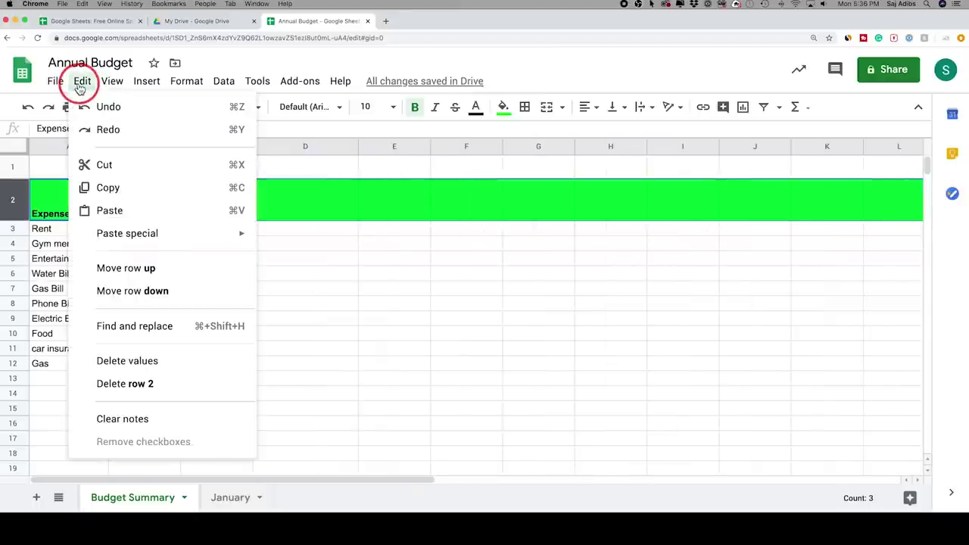
click(123, 114)
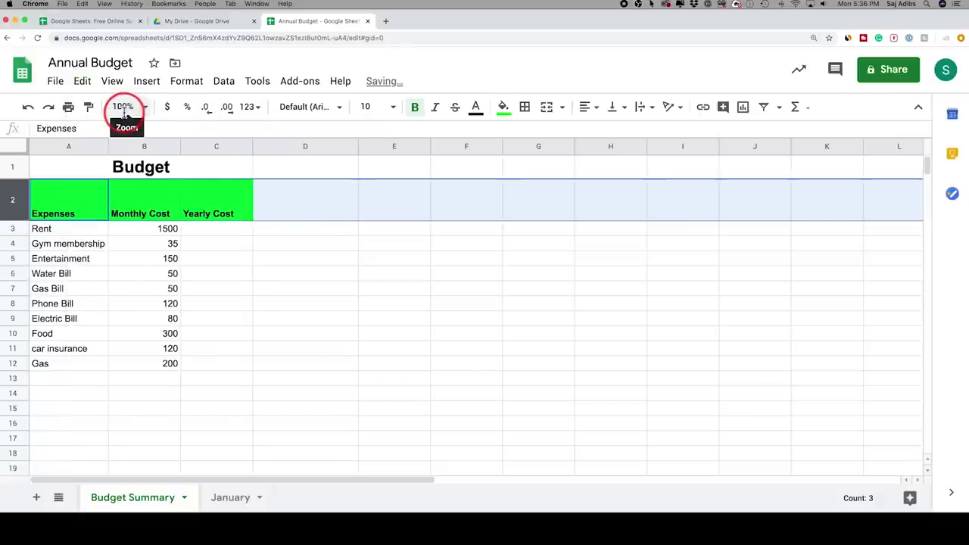
click(200, 228)
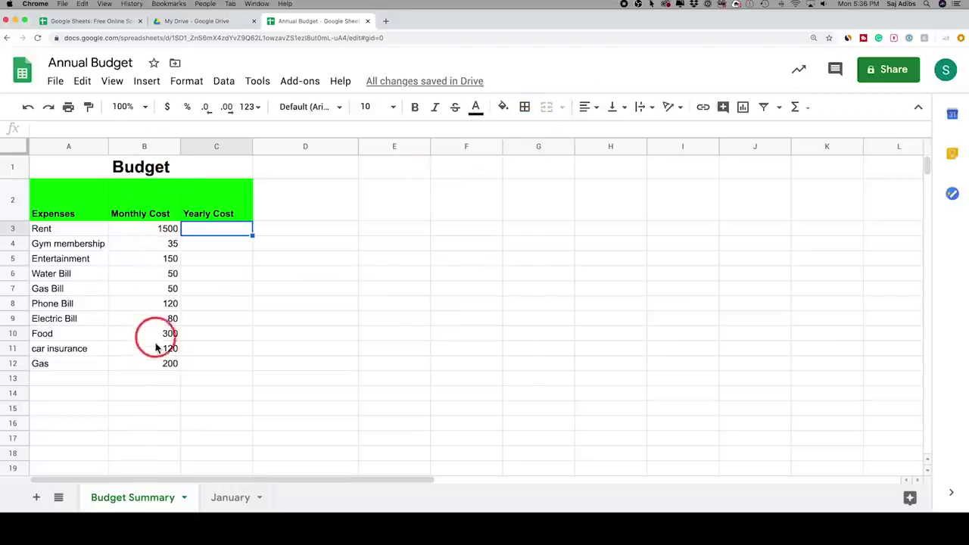
Format all of column B, Monthly Cost, as currency
click(167, 227)
click(165, 246)
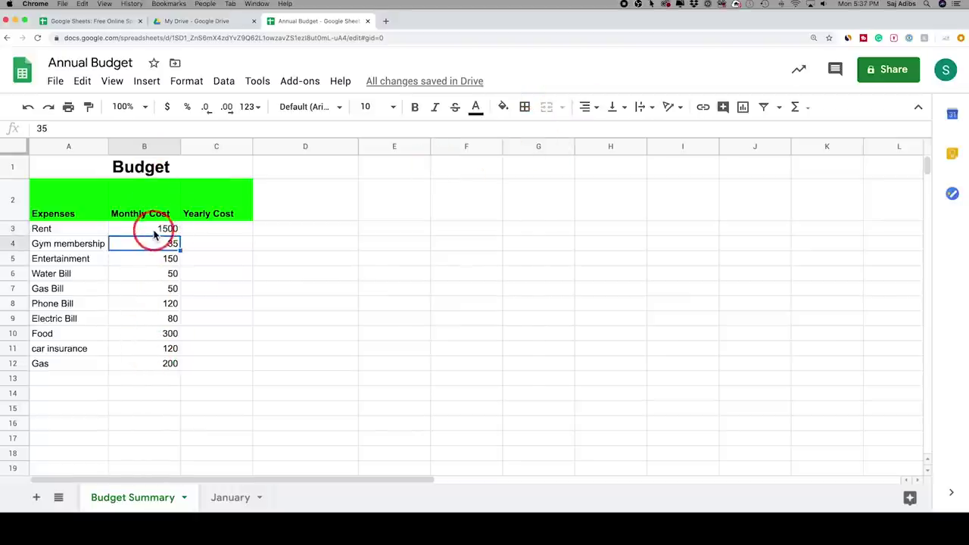
click(157, 231)
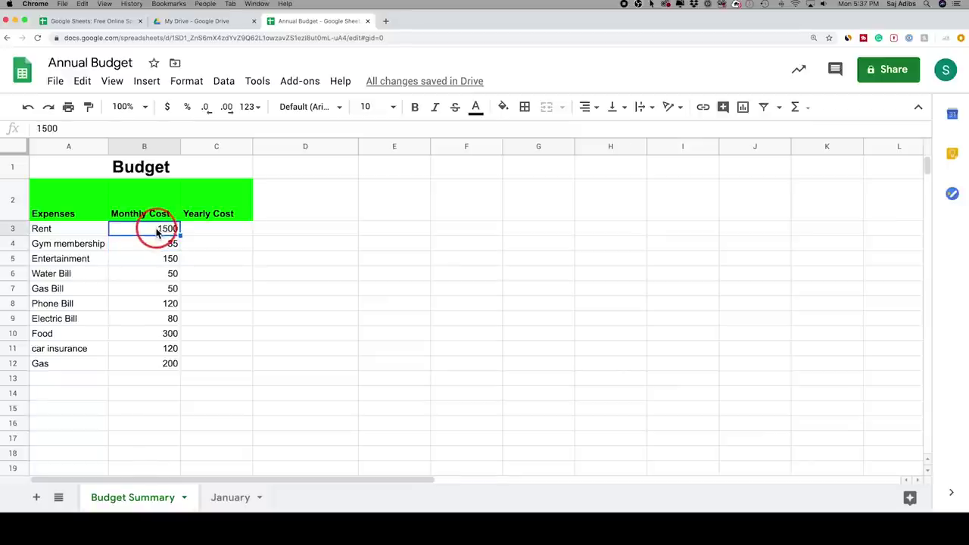
click(149, 146)
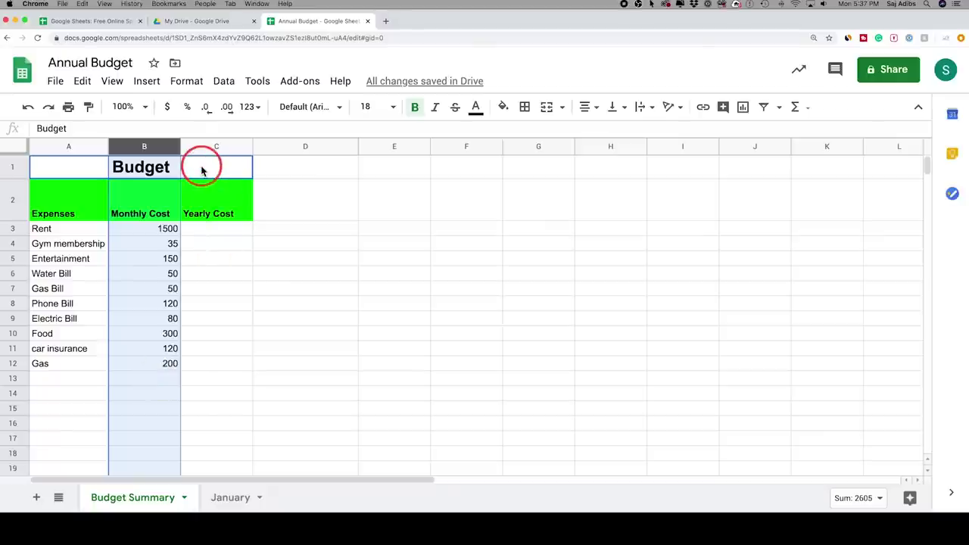
click(168, 108)
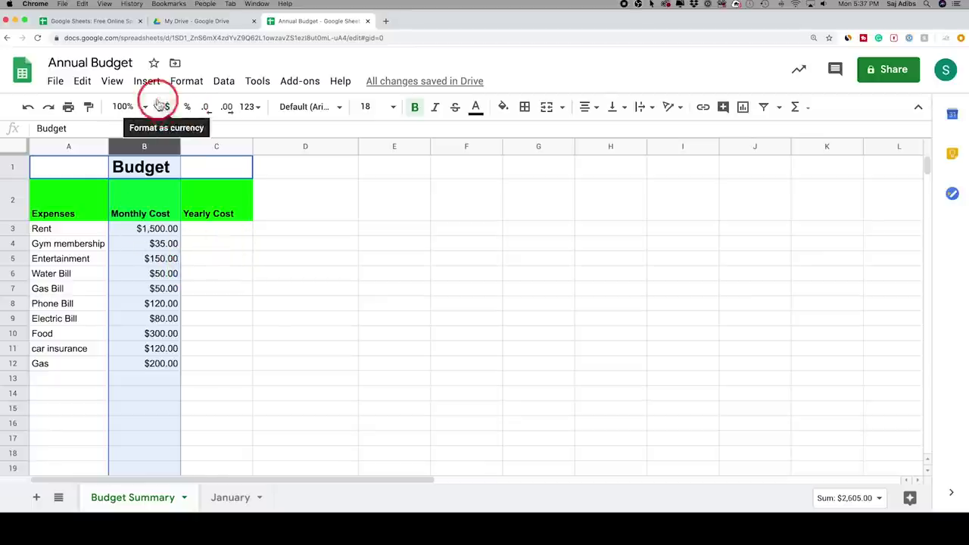
click(231, 225)
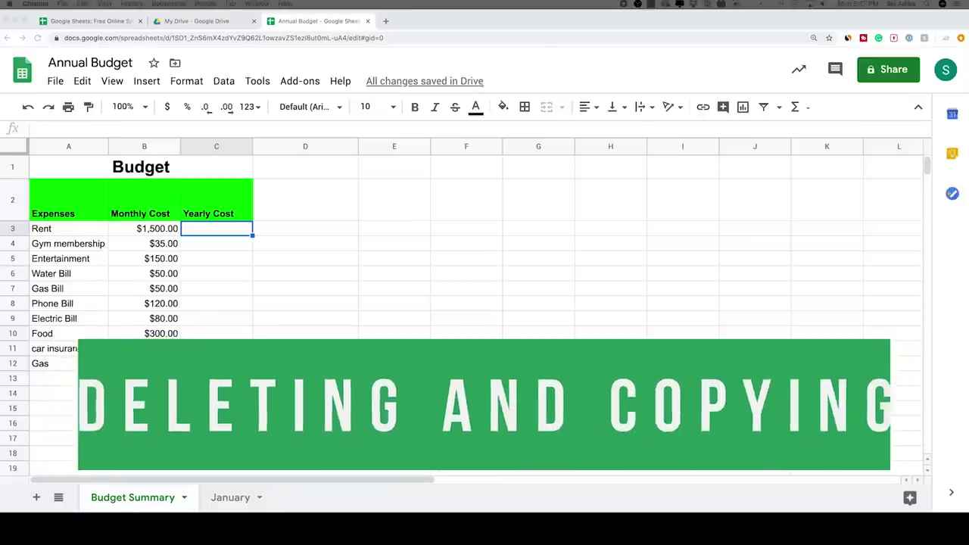
Insert one blank row above the Gas expense in row 12
click(12, 364)
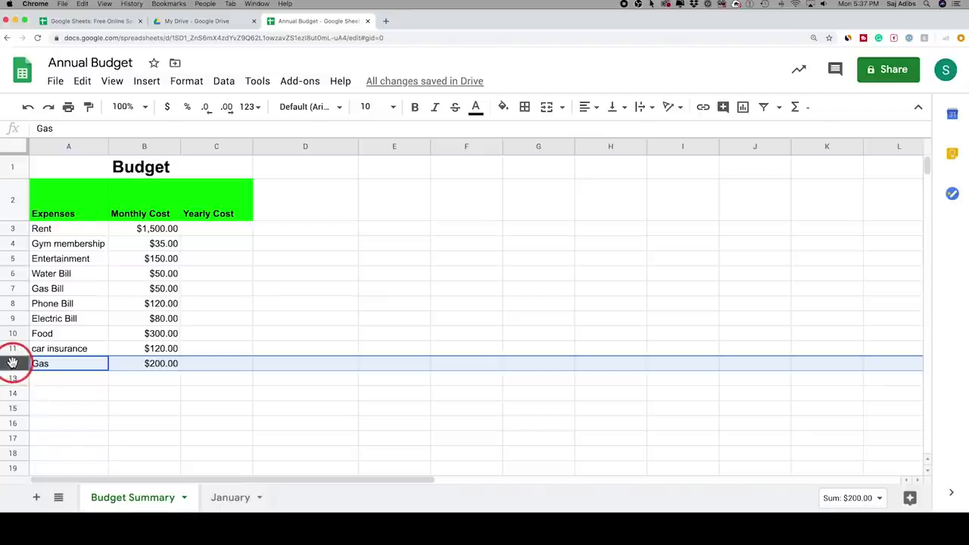
right_click(12, 364)
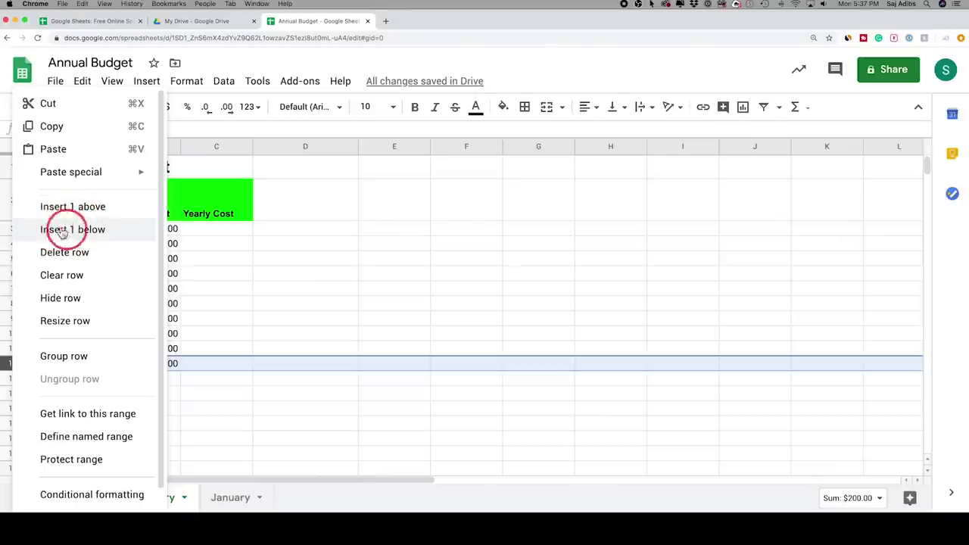
click(95, 209)
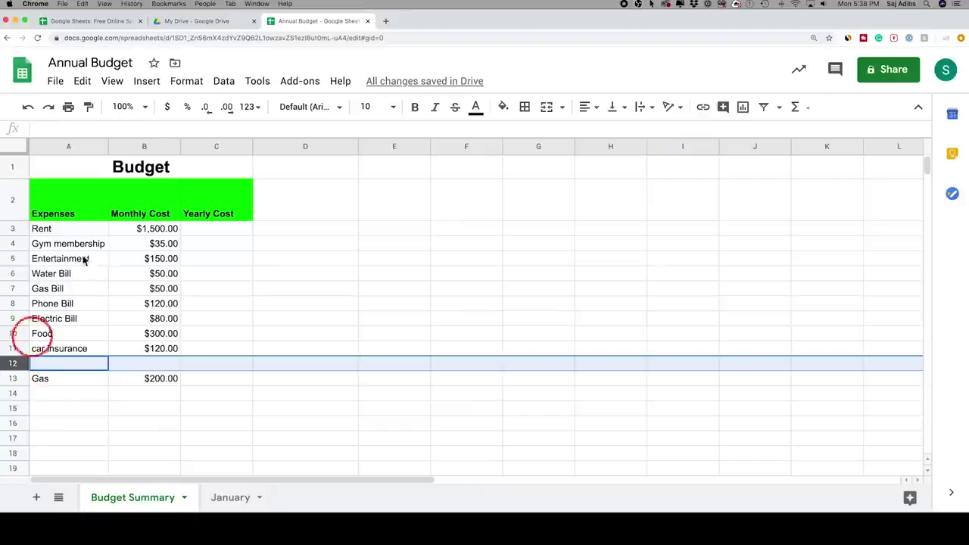
right_click(76, 146)
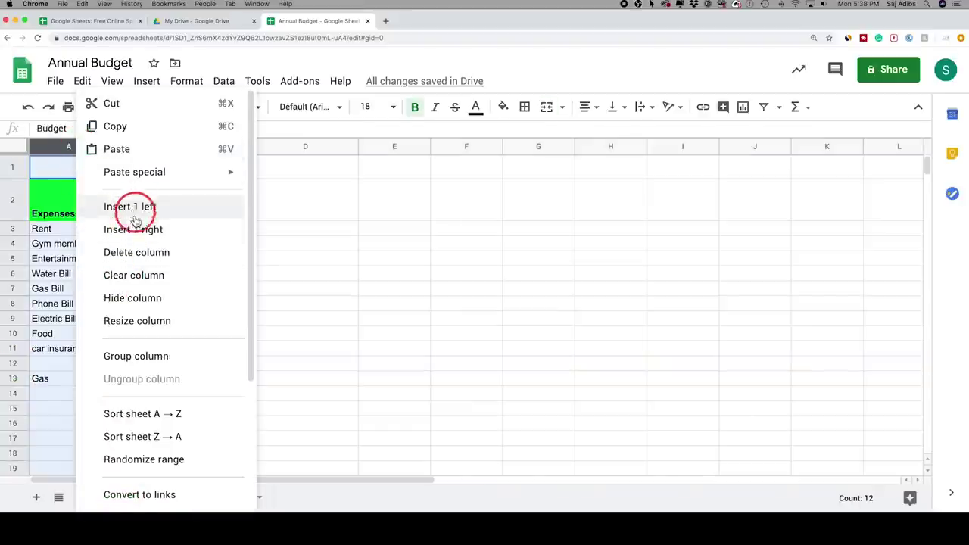
Copy the Gas expense in row 13 and paste it into row 14
right_click(12, 379)
click(9, 378)
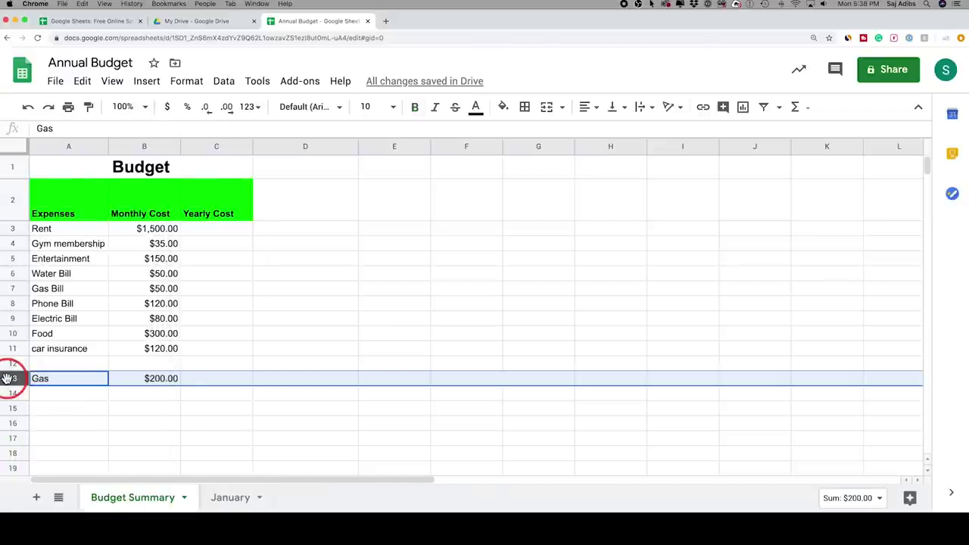
right_click(9, 379)
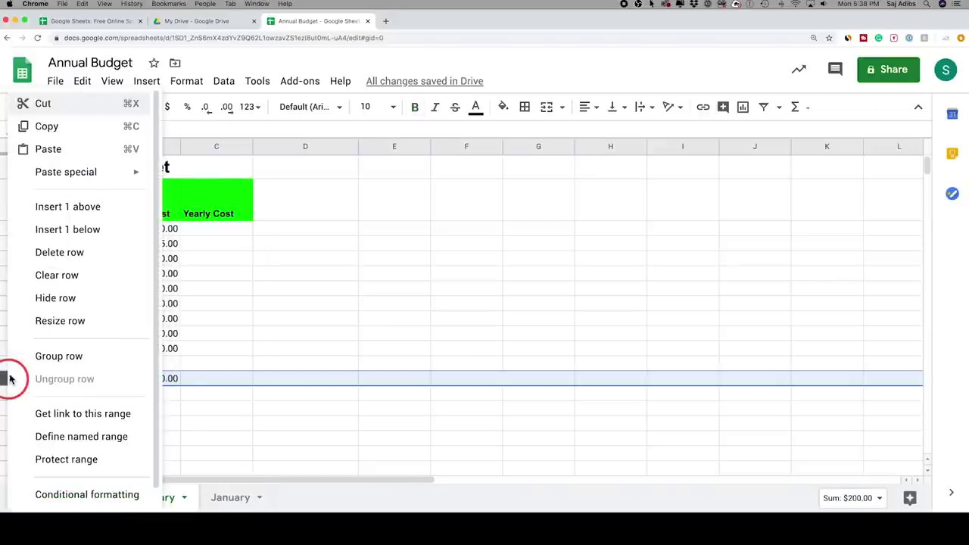
click(79, 128)
click(23, 371)
click(13, 393)
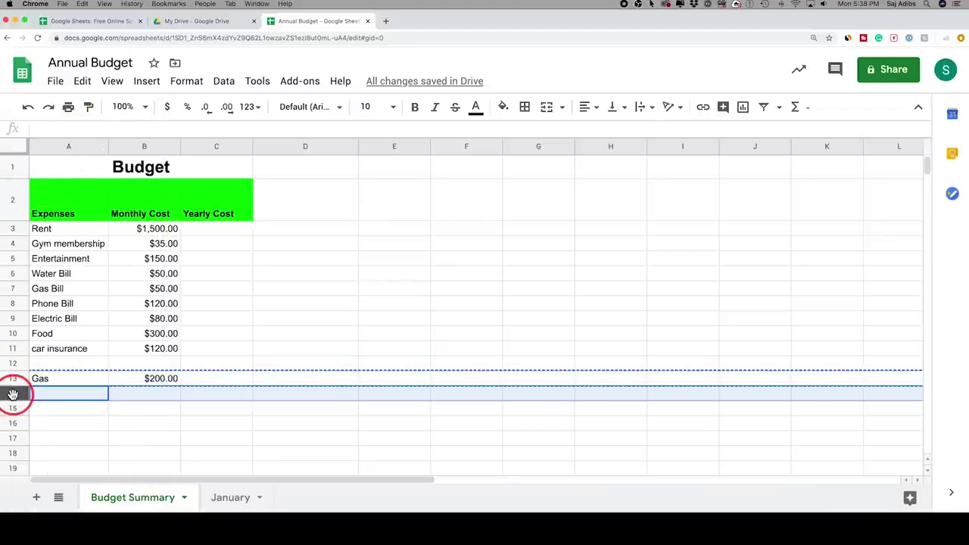
right_click(13, 394)
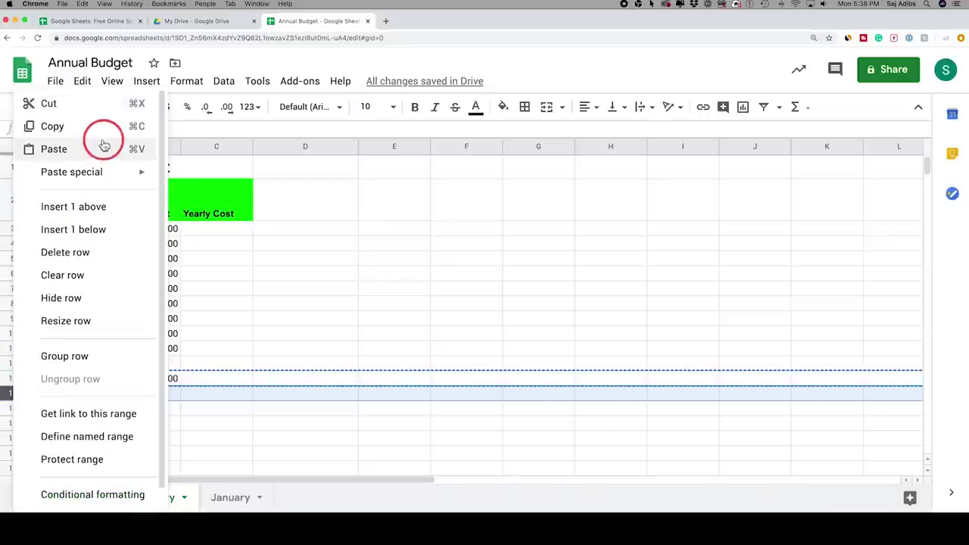
click(110, 147)
click(11, 377)
click(15, 394)
key(super+v)
Clear the contents of the duplicate Gas expense in row 14
click(15, 379)
click(15, 394)
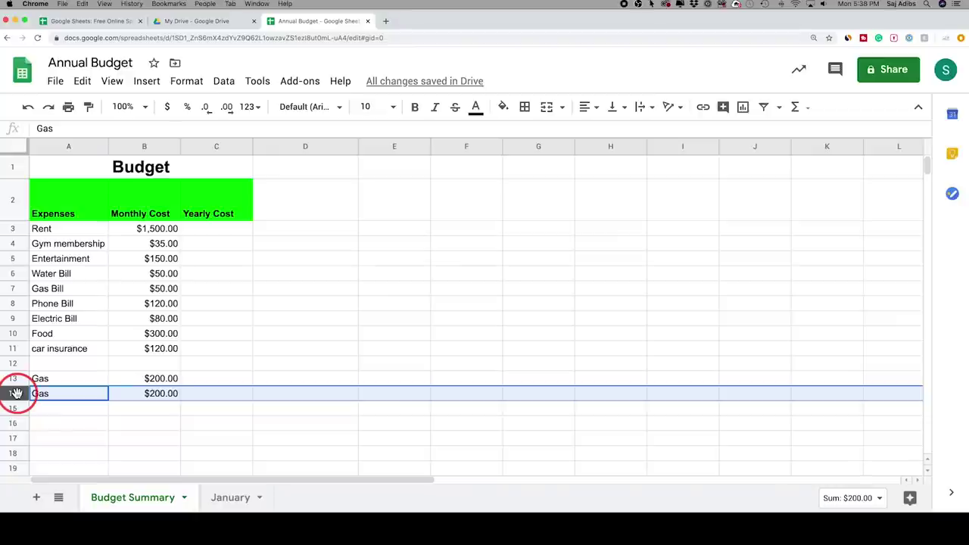
key(Delete)
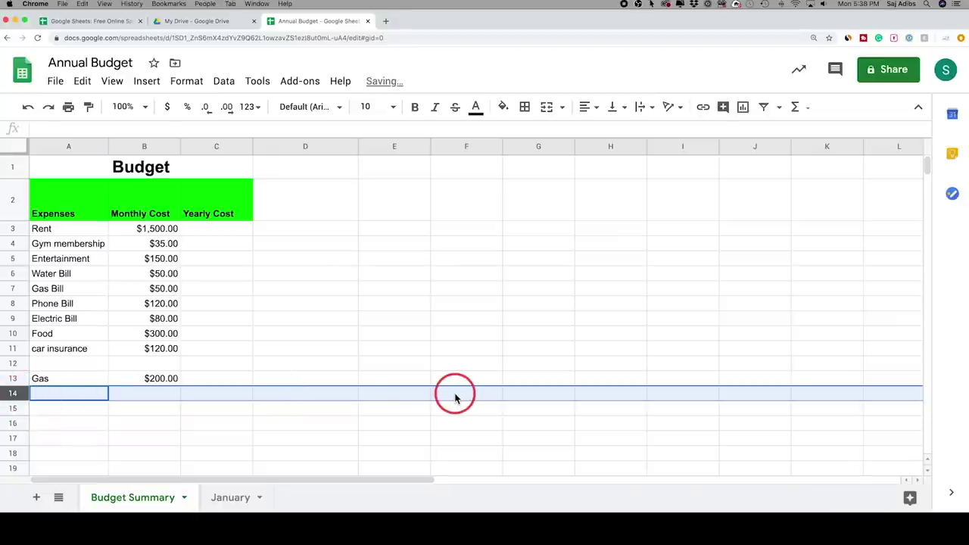
Delete the blank row 12 between the car insurance and Gas expenses
click(13, 364)
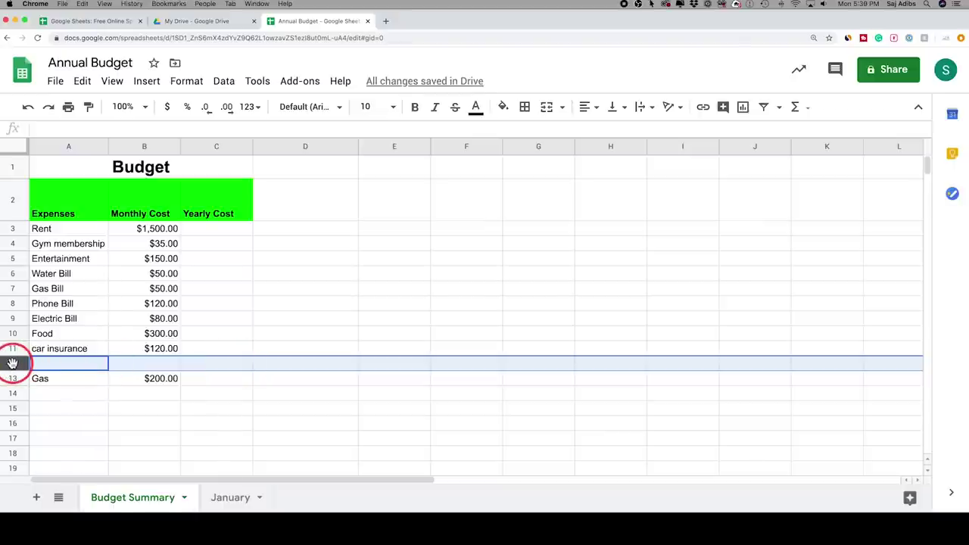
right_click(13, 363)
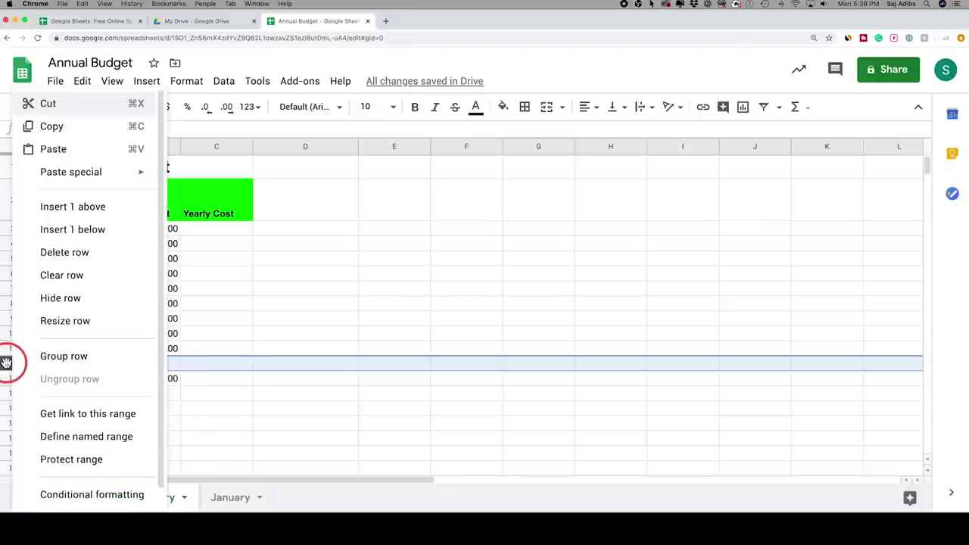
click(85, 259)
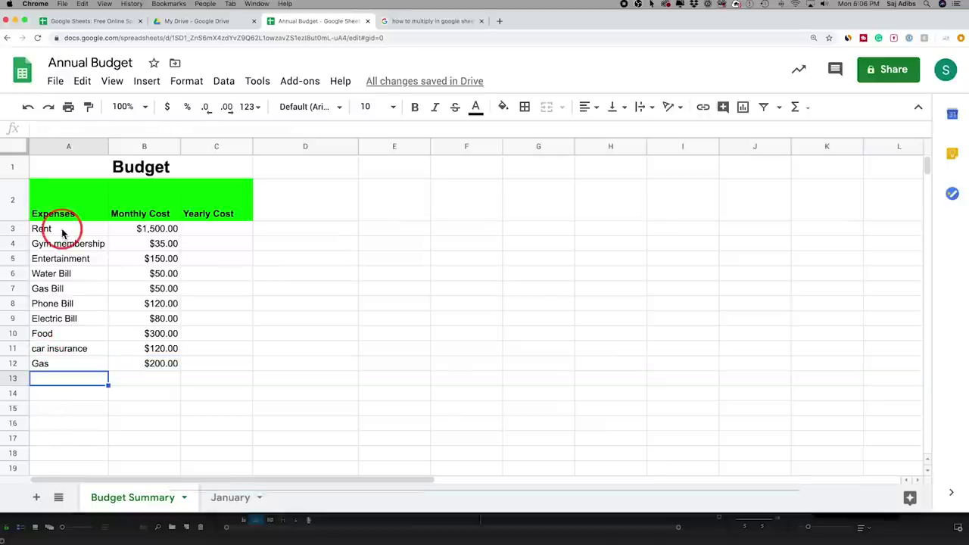
Sort the whole sheet by column A from A to Z and select the header row in row 5
click(224, 84)
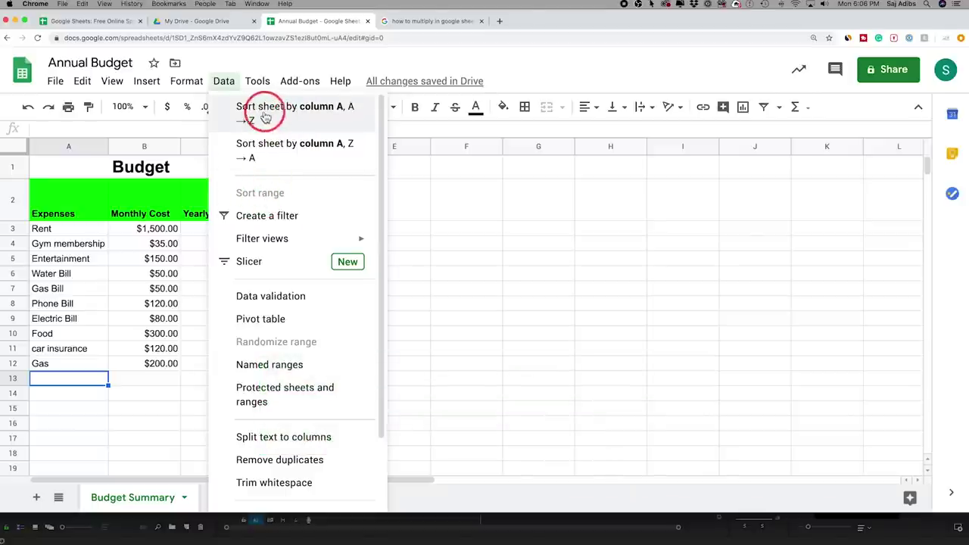
click(333, 113)
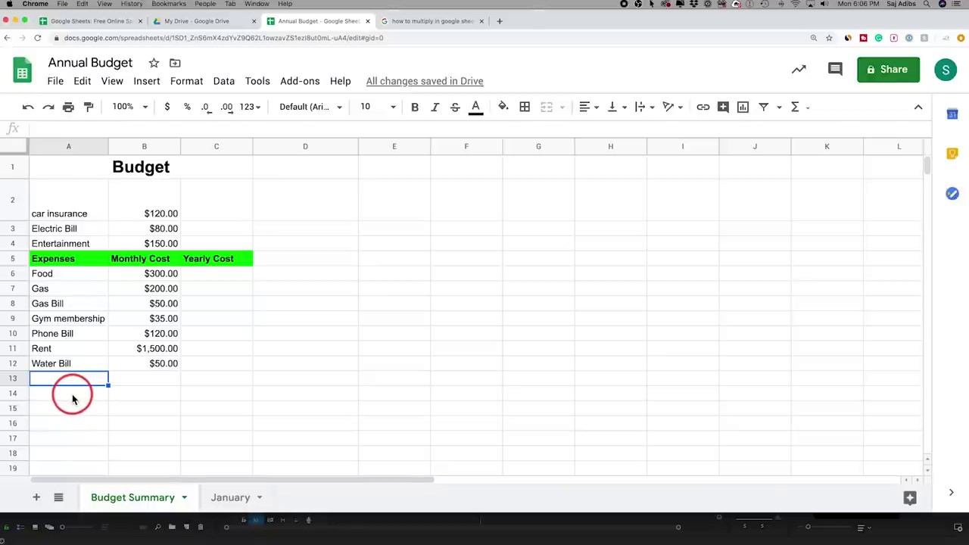
click(7, 258)
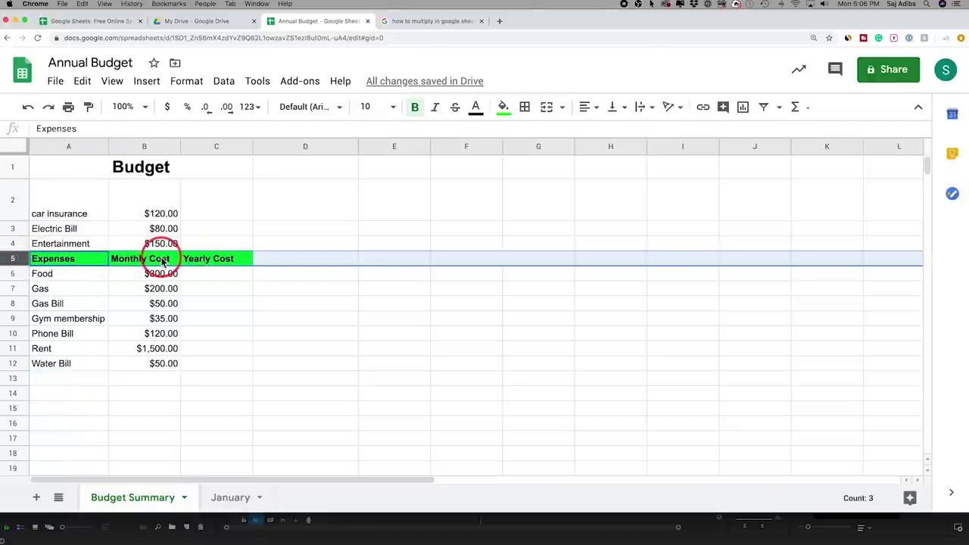
Undo the sort of the whole sheet
click(82, 80)
click(108, 107)
Sort only the expense range A3:B12 by column A from A to Z, leaving out the title and headers
click(42, 229)
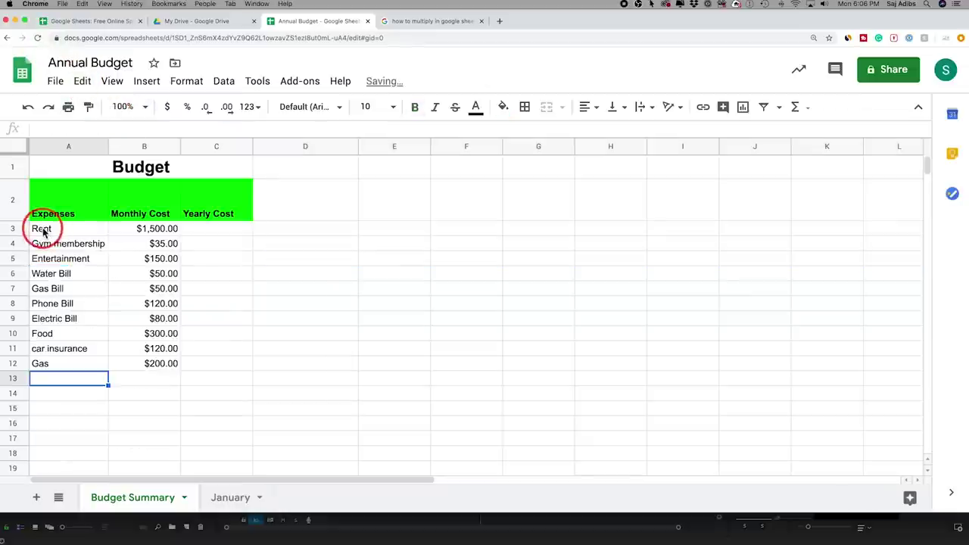
drag(46, 234, 162, 369)
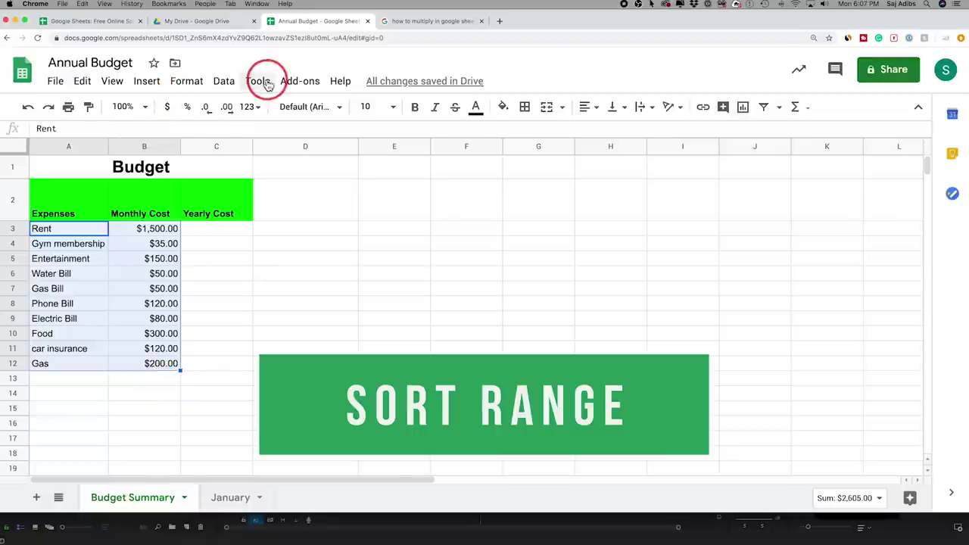
click(225, 83)
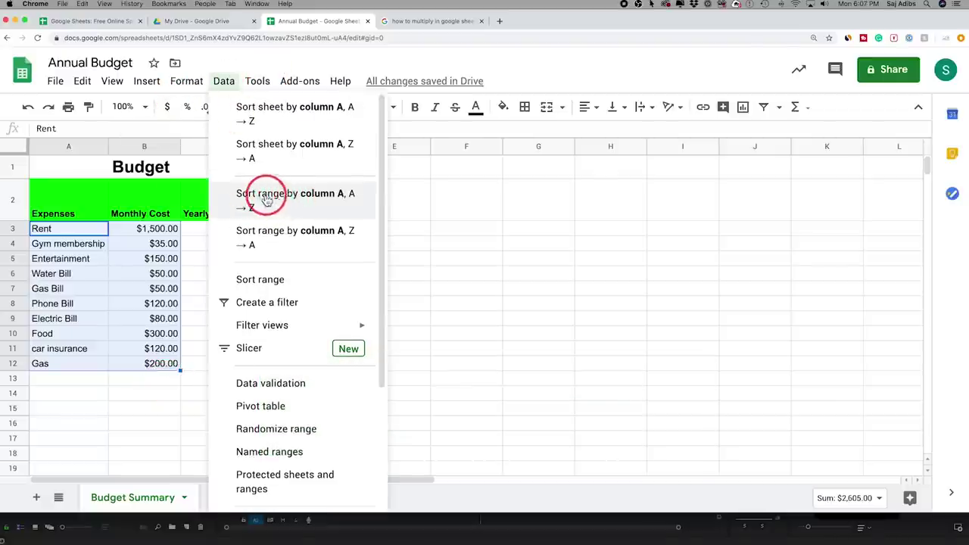
click(274, 201)
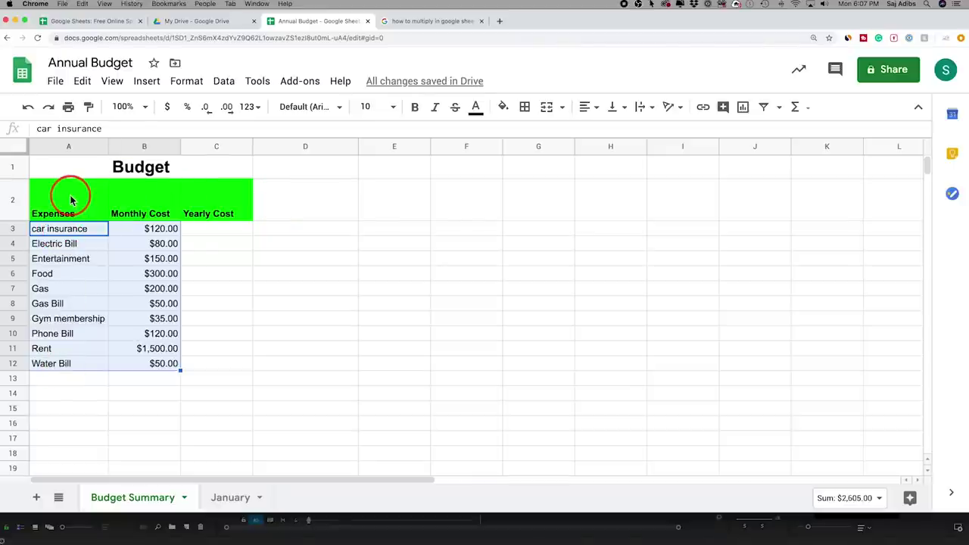
Practice selecting ranges: the expense names in A3:A12 and the names with their monthly costs in A3:B12
click(56, 229)
shift+click(156, 363)
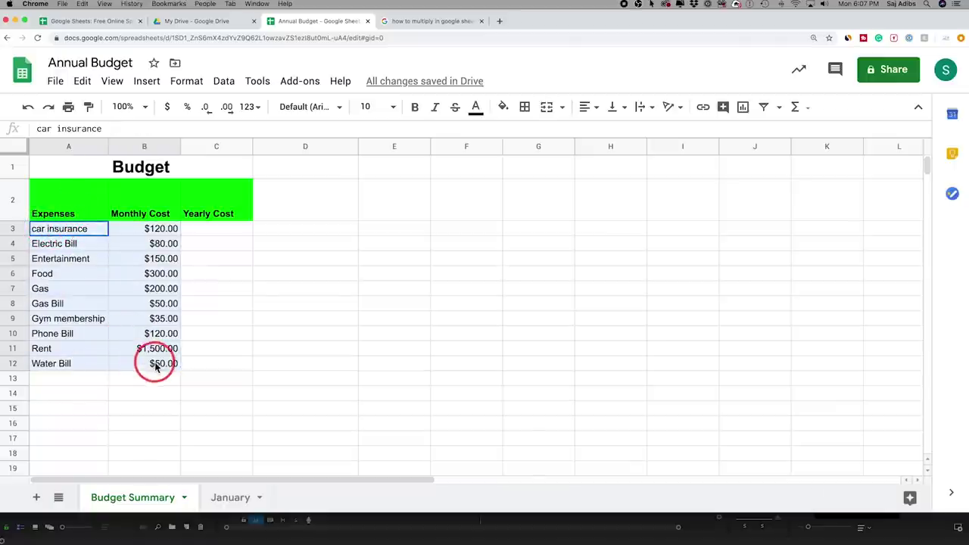
click(58, 370)
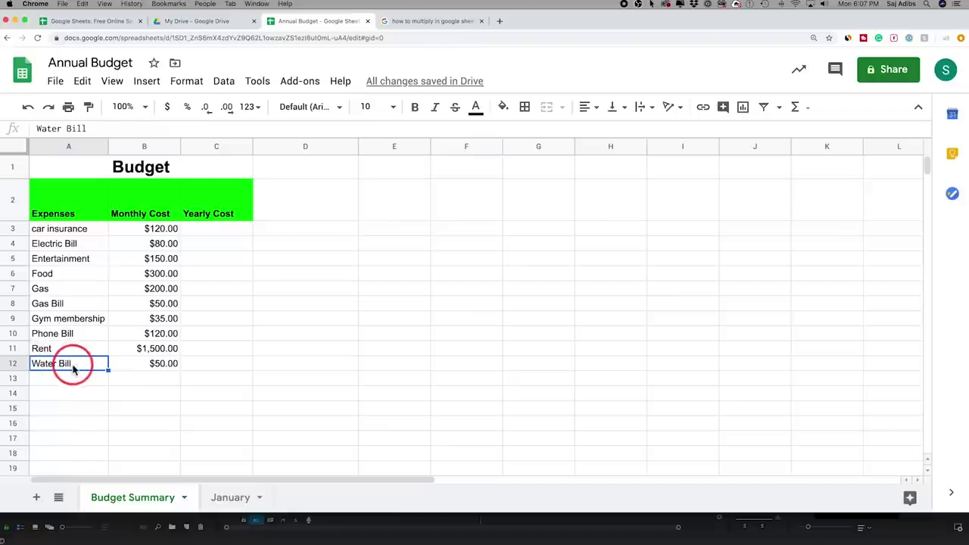
click(30, 228)
shift+click(76, 364)
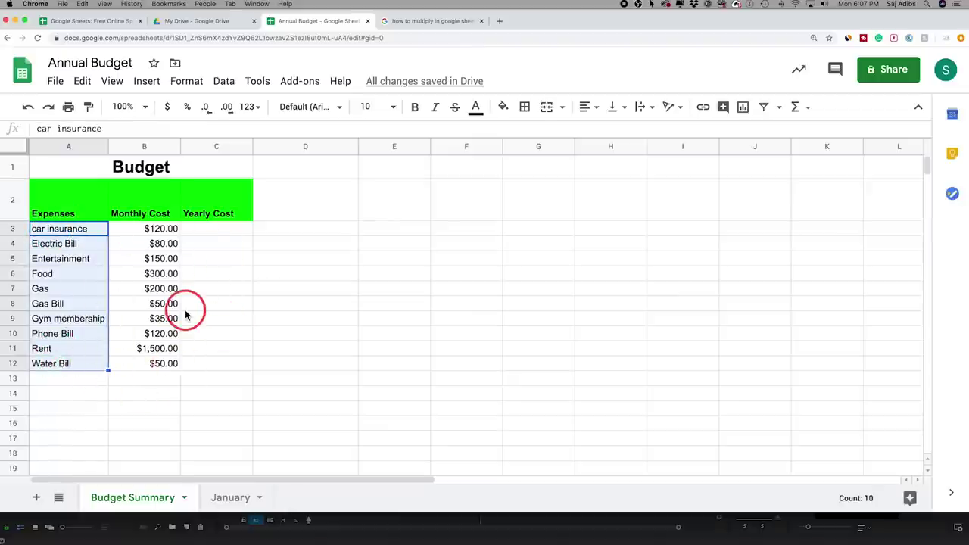
drag(29, 230, 154, 368)
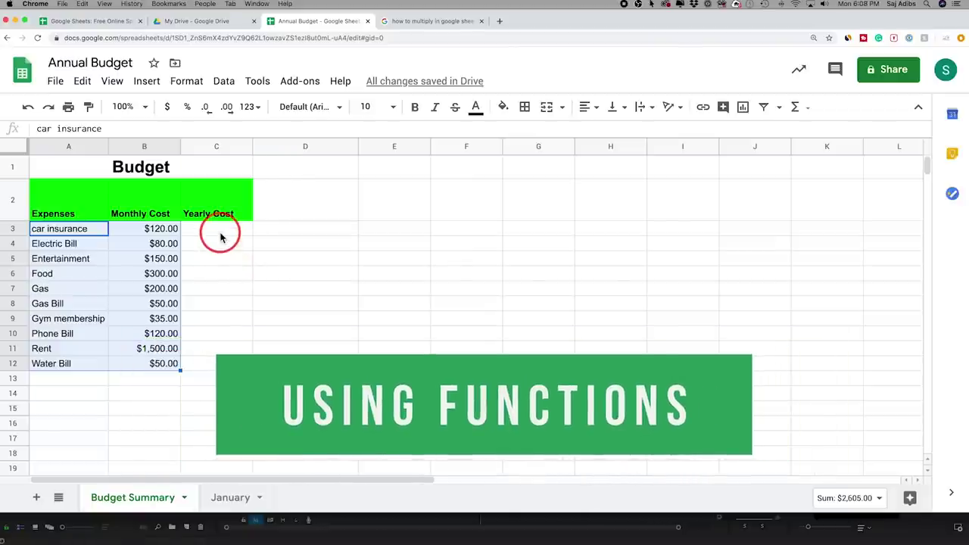
Enter the sample numbers 50, 86 and 54 in cells B15, C15 and D15
click(142, 409)
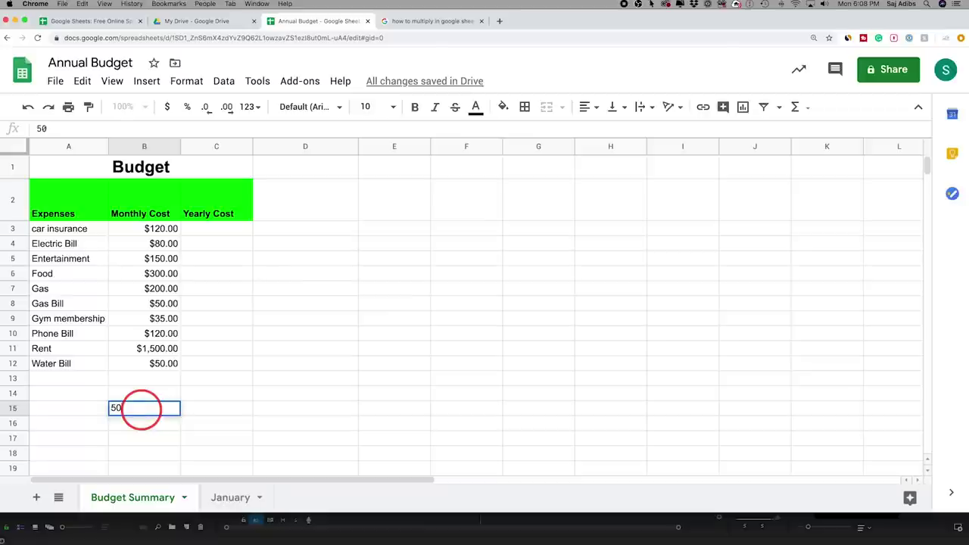
click(214, 415)
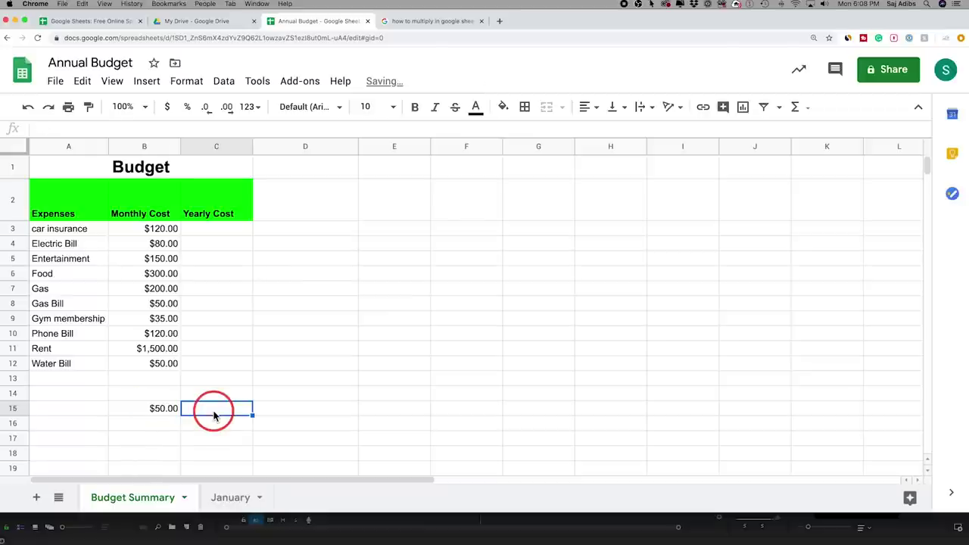
click(288, 415)
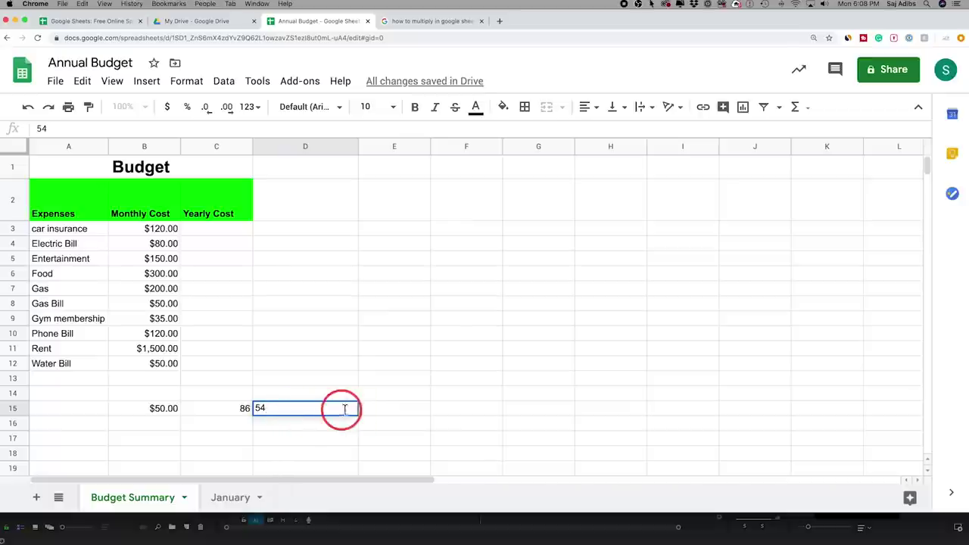
Insert the SUM function in E15 to add the sample numbers in B15:D15
click(372, 409)
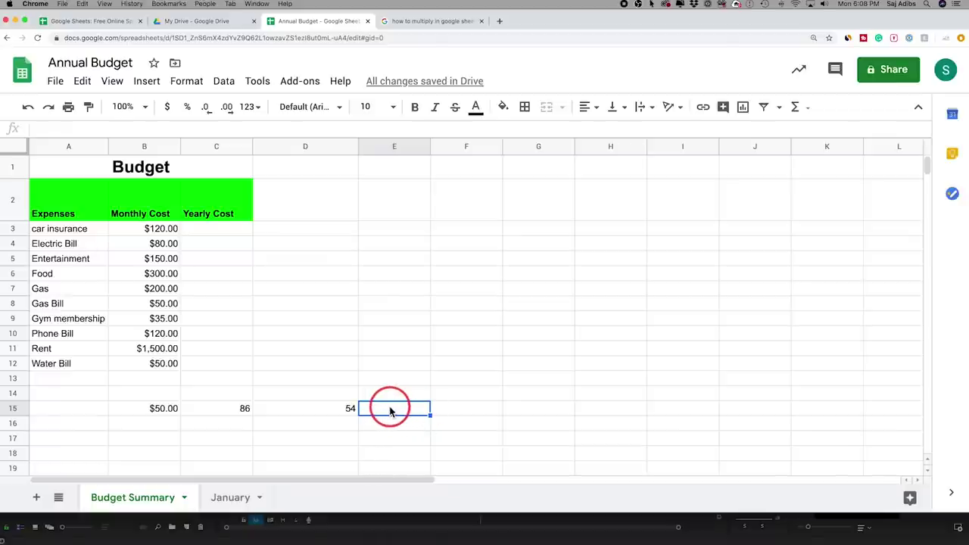
click(810, 109)
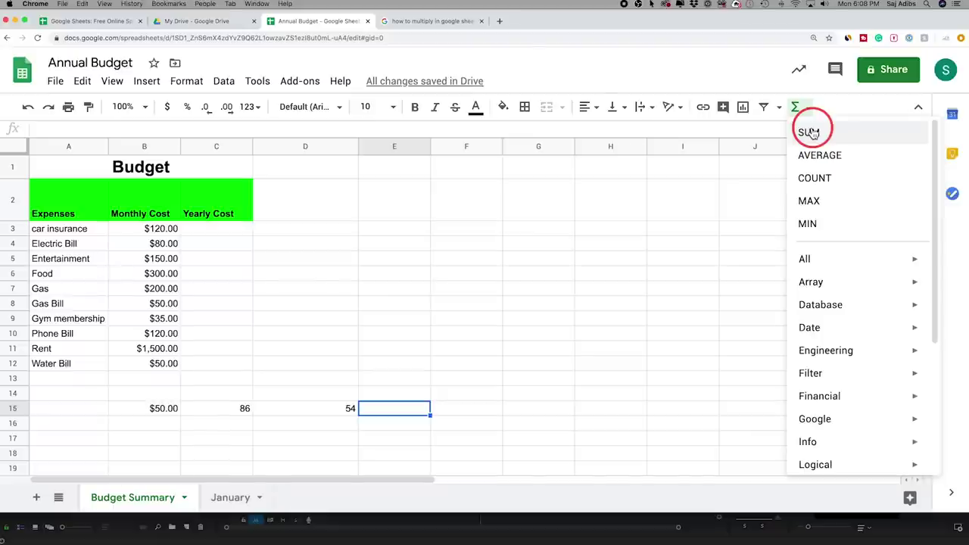
click(811, 133)
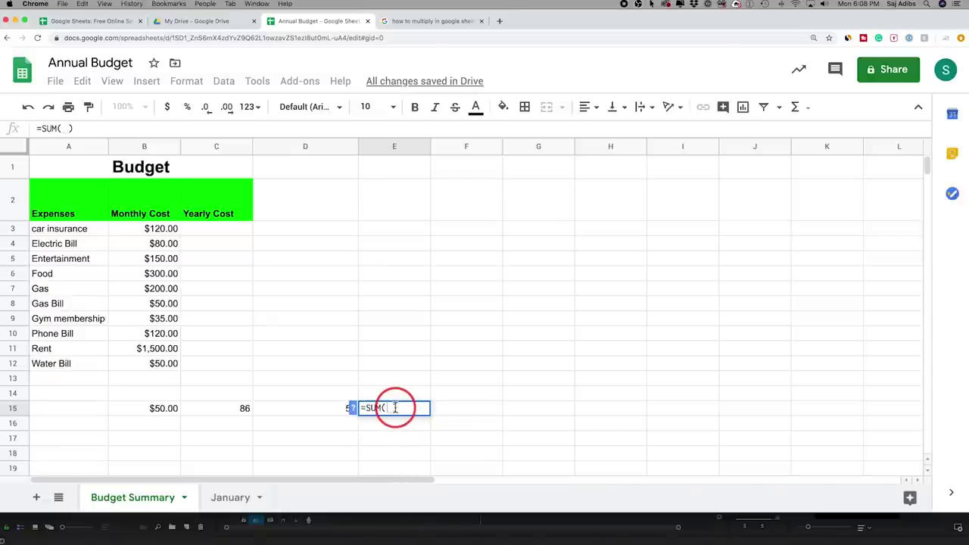
click(142, 410)
drag(141, 410, 309, 413)
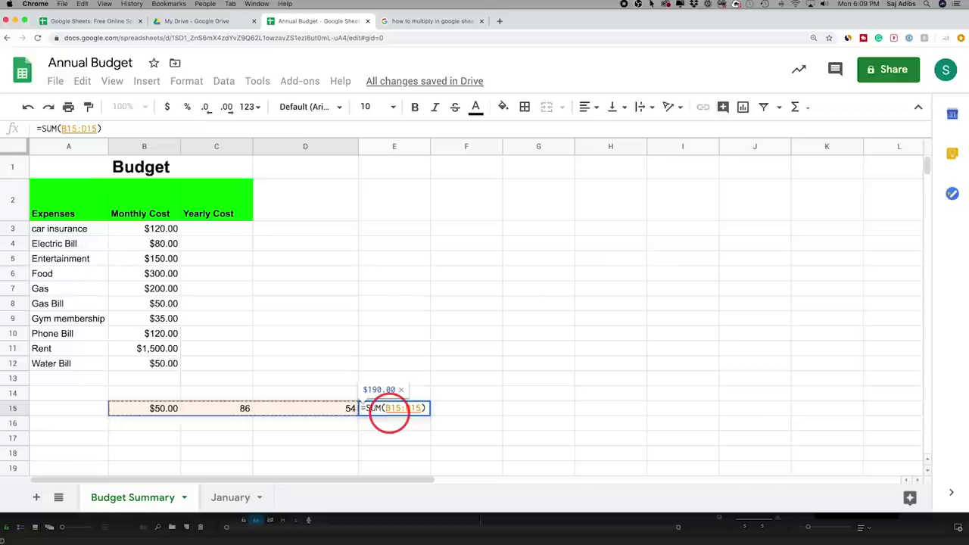
key(Return)
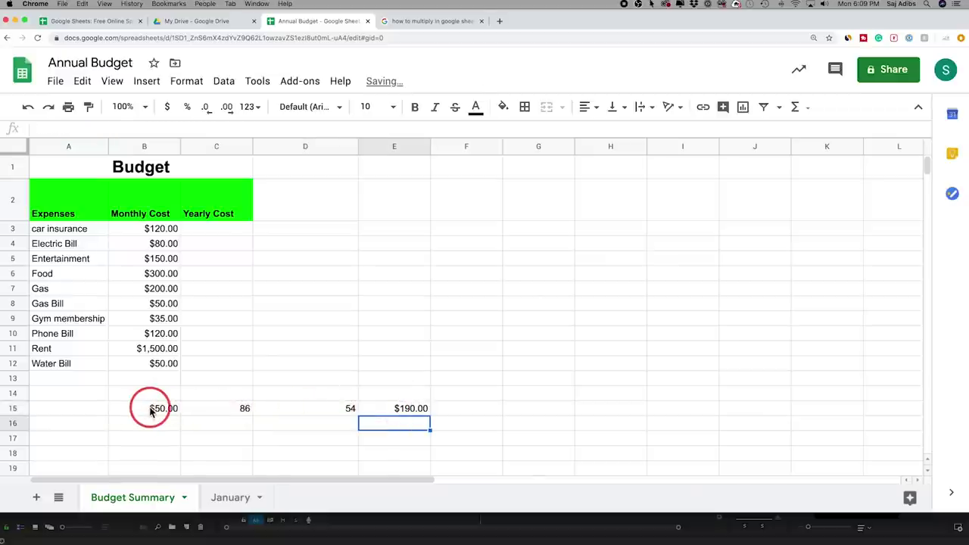
Clear the SUM formula from cell E15
click(391, 407)
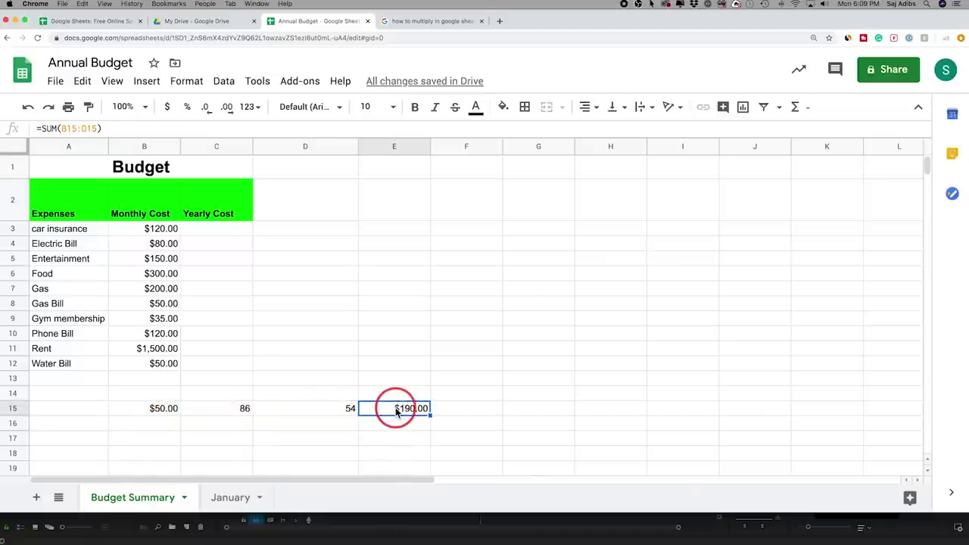
key(Delete)
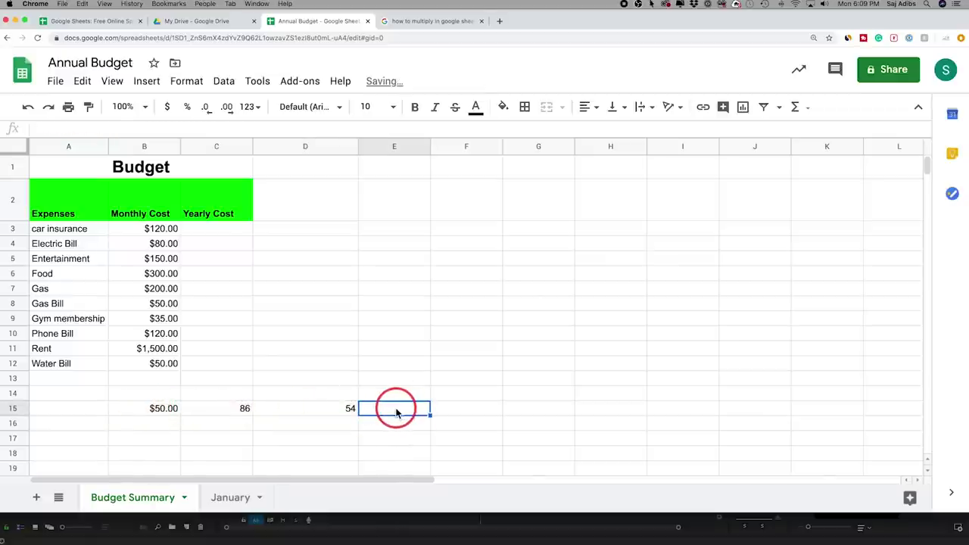
Insert =SUM(B15:D15) in the empty cell E15 again and select that cell to check its formula
click(801, 108)
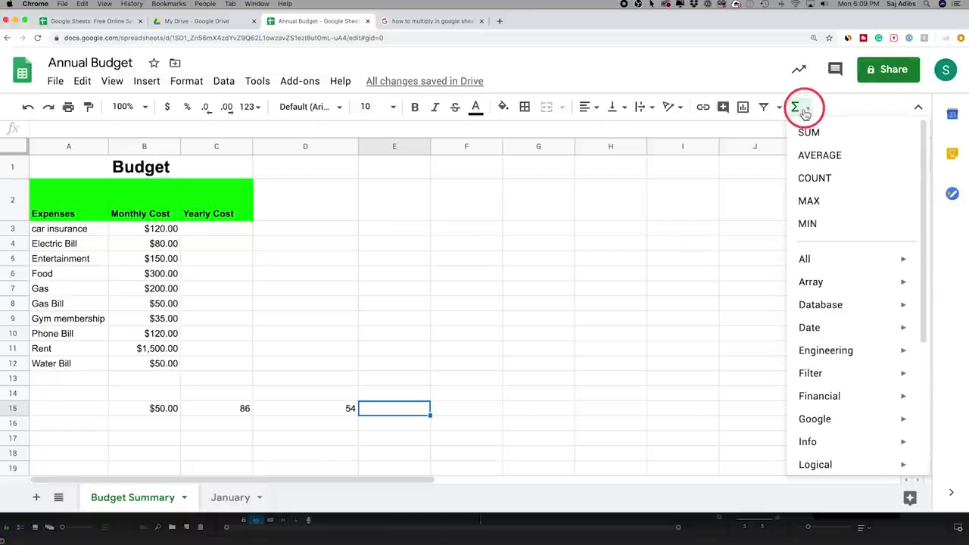
click(807, 131)
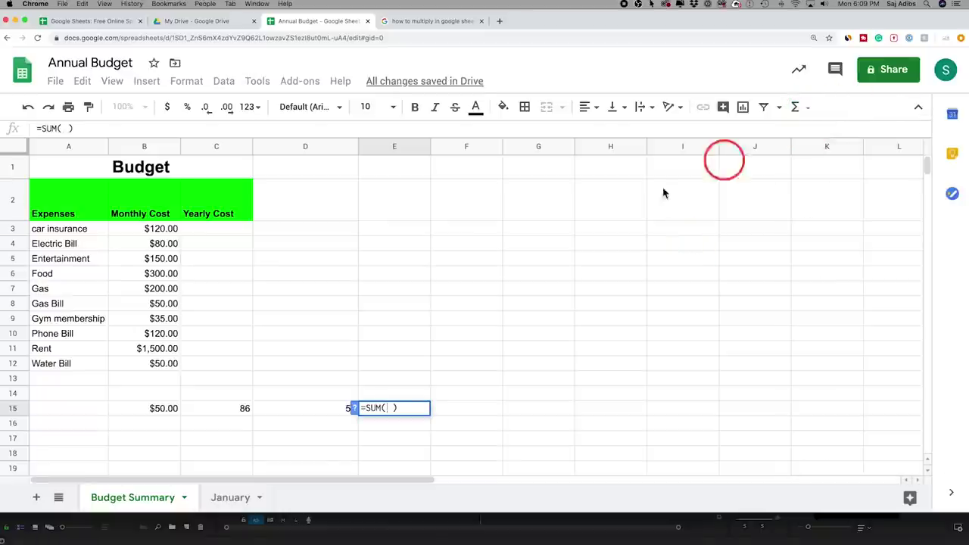
click(154, 411)
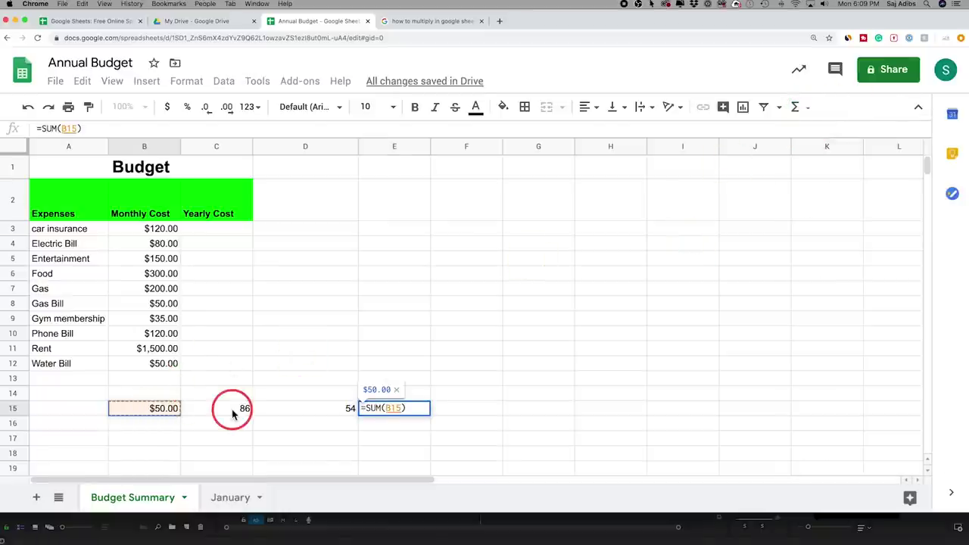
drag(233, 414, 290, 415)
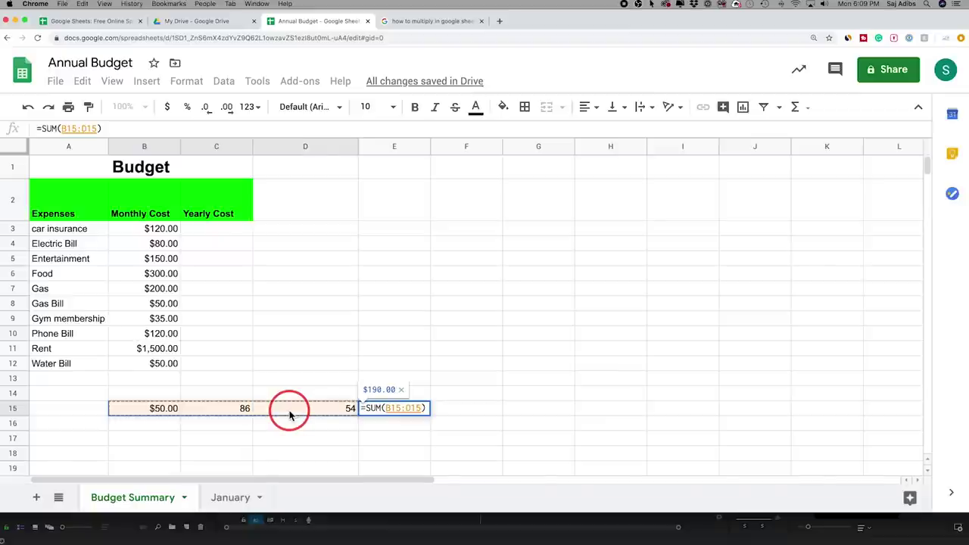
key(Return)
click(396, 409)
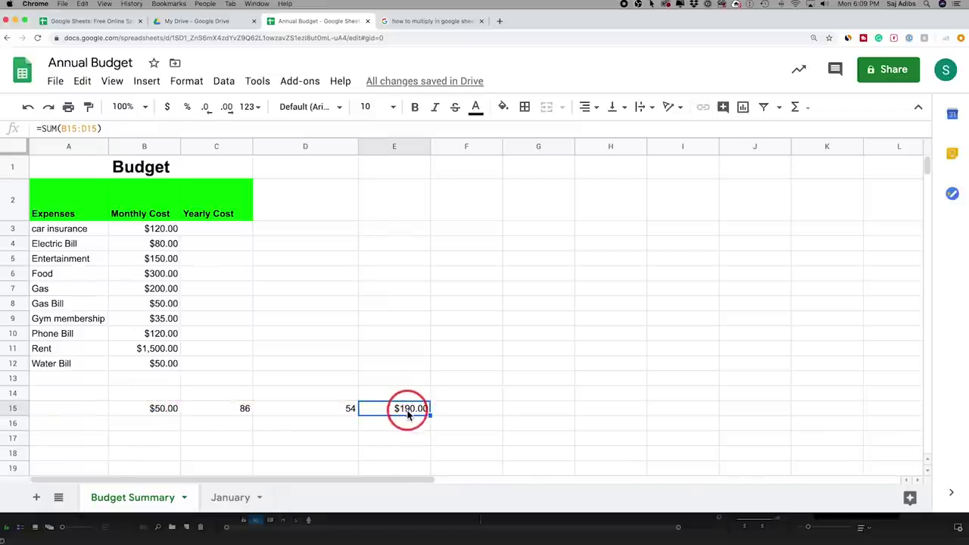
Clear the SUM formula from E15 and remove the sample numbers from B15:D15
click(74, 129)
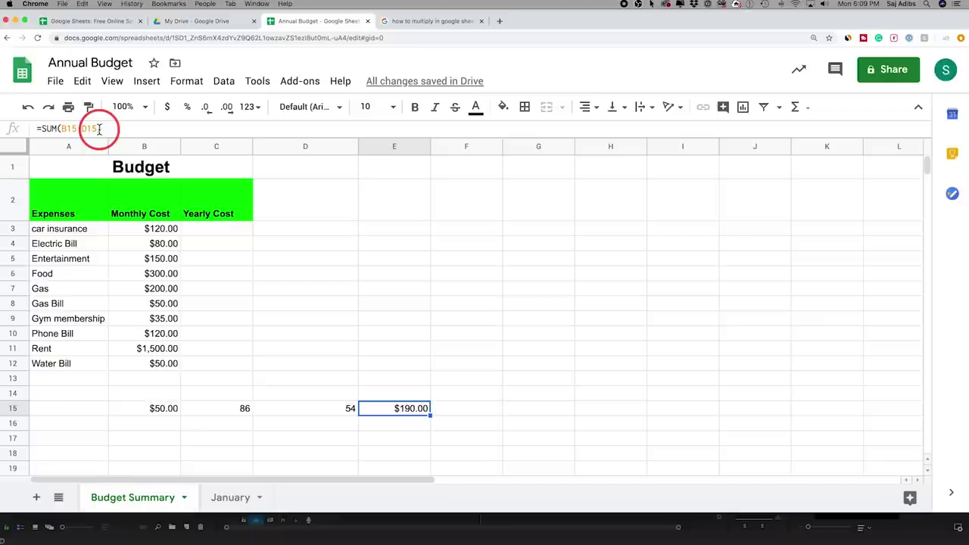
click(411, 409)
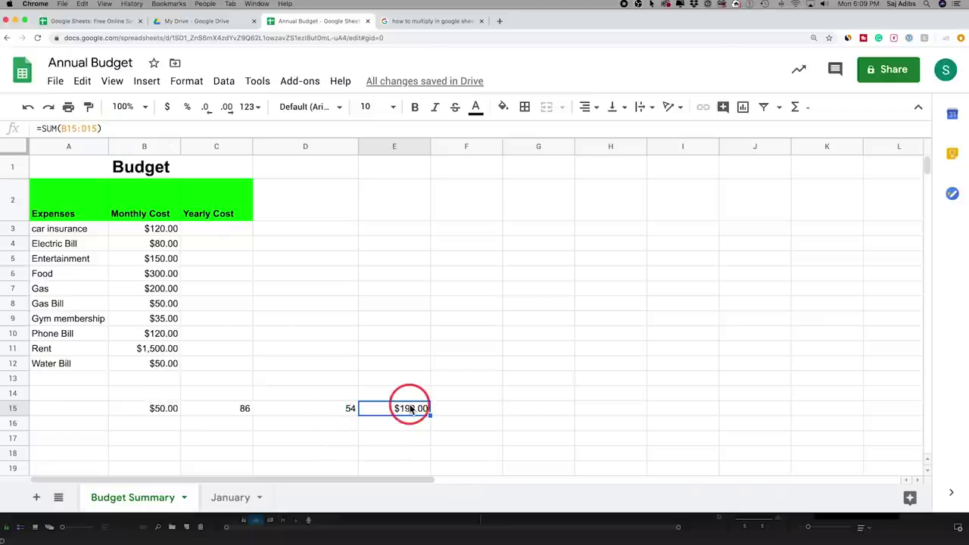
key(Delete)
drag(404, 406, 137, 418)
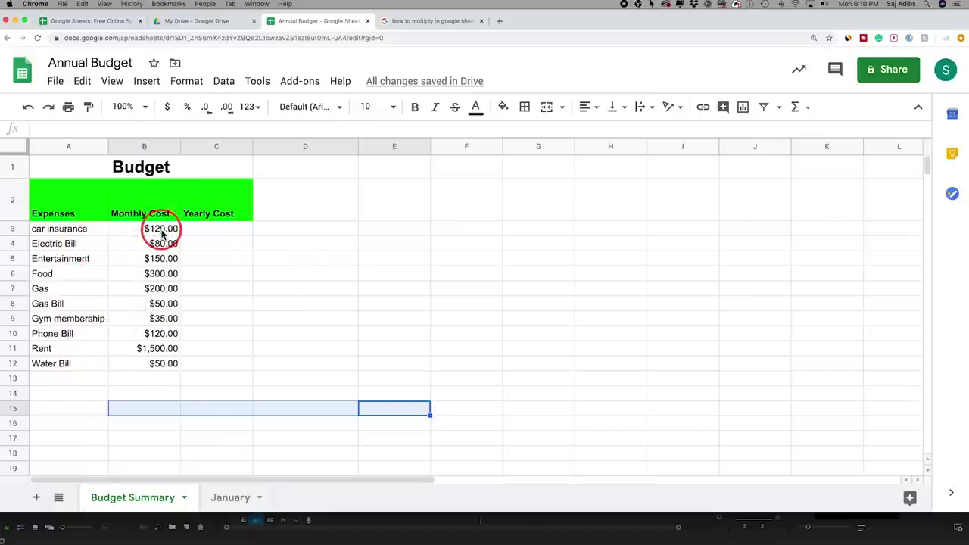
Enter the label Total in A13 below the expense names and make it bold
click(143, 381)
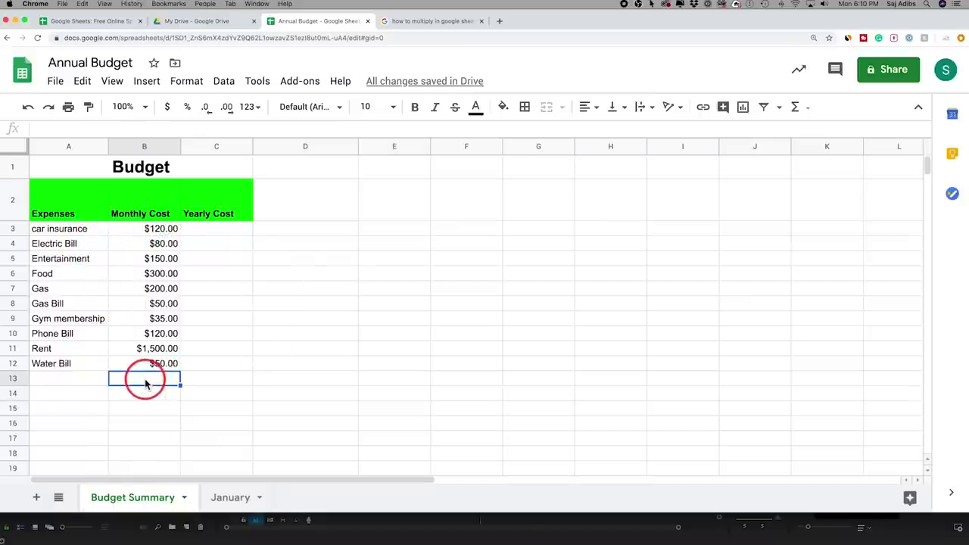
click(53, 380)
text(To)
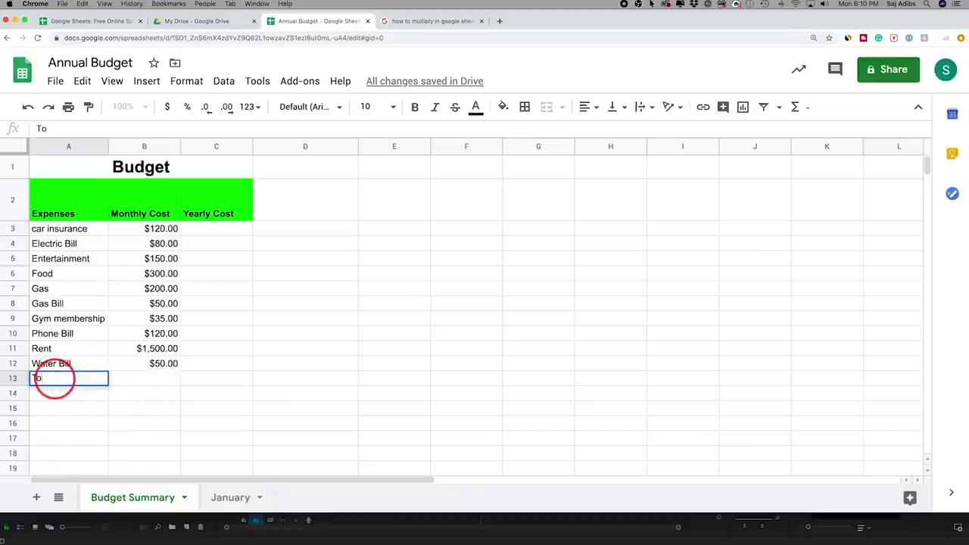
text(tals)
key(BackSpace)
click(414, 107)
Insert =SUM(B3:B12) in B13 to total the monthly costs, and select that cell to check its formula
click(156, 381)
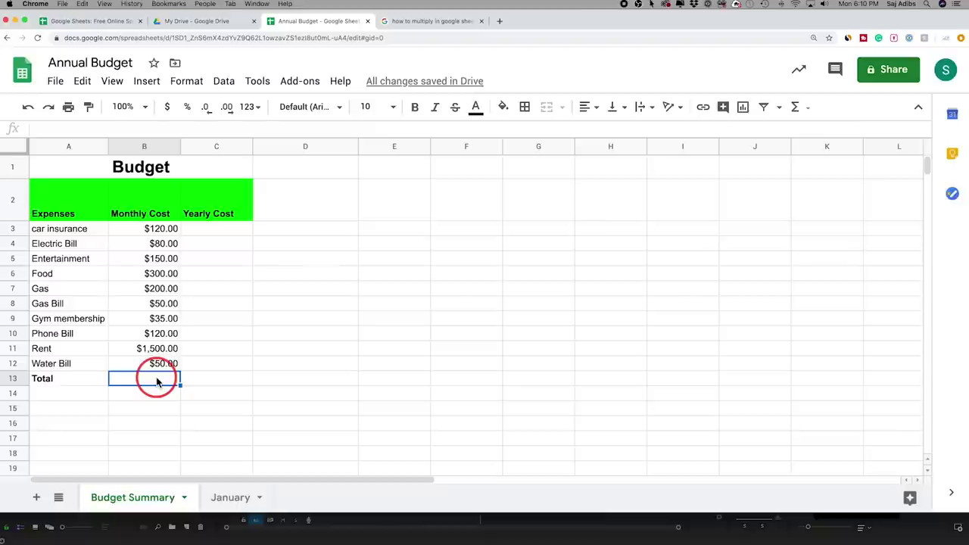
click(796, 108)
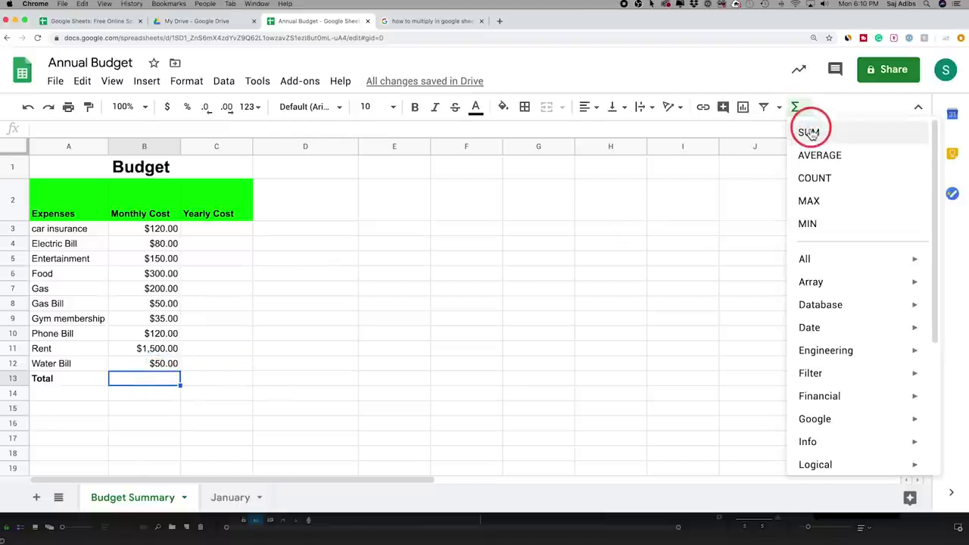
click(810, 133)
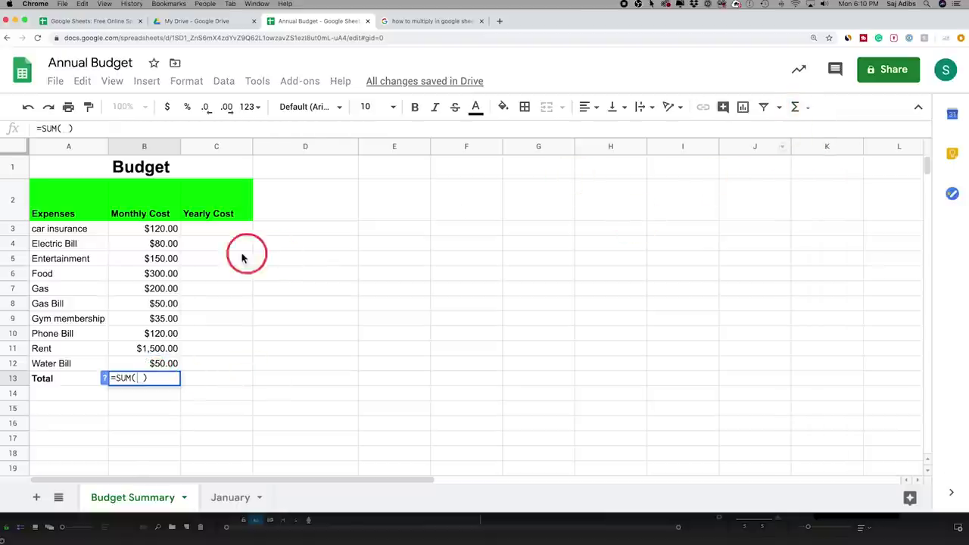
click(132, 235)
drag(131, 233, 160, 365)
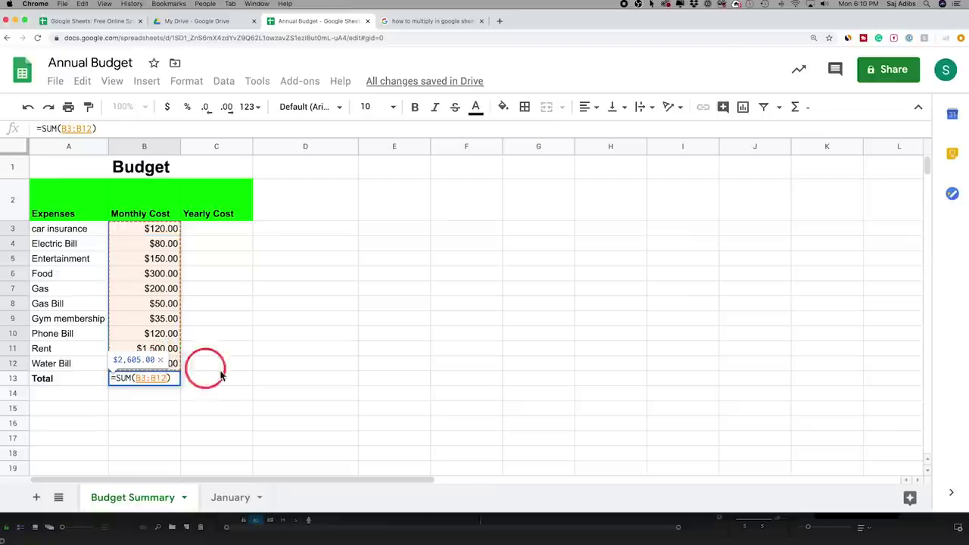
key(Return)
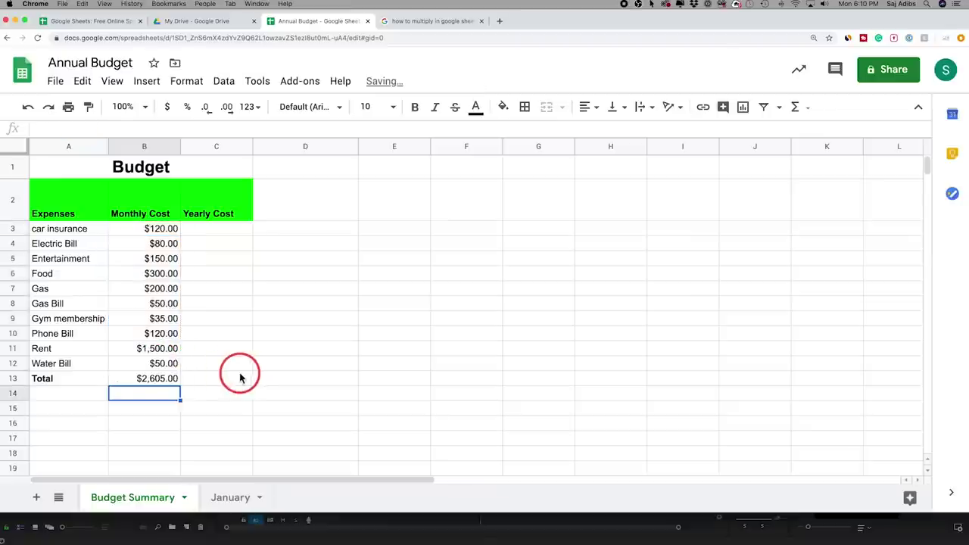
click(156, 378)
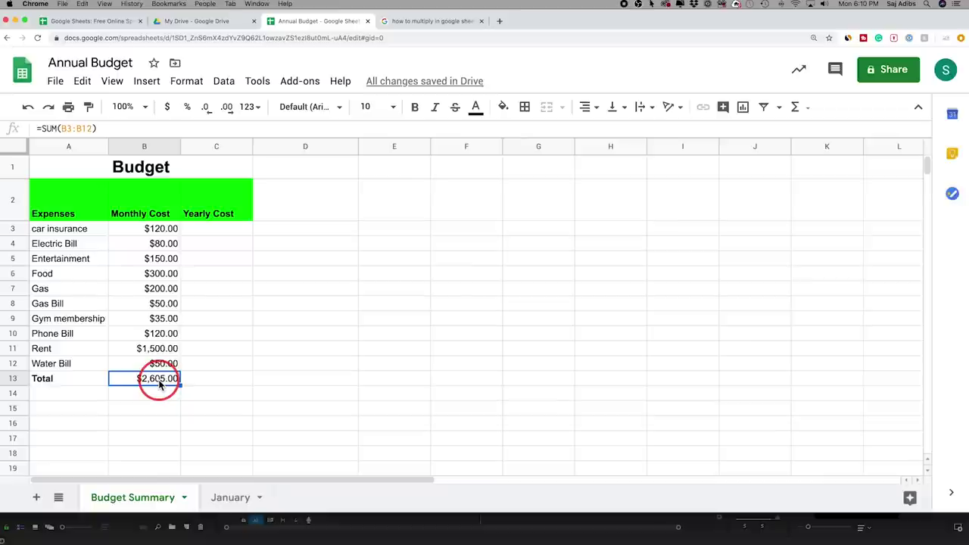
Enter the formula =B3*12 in C3 to calculate the yearly cost of car insurance
click(216, 232)
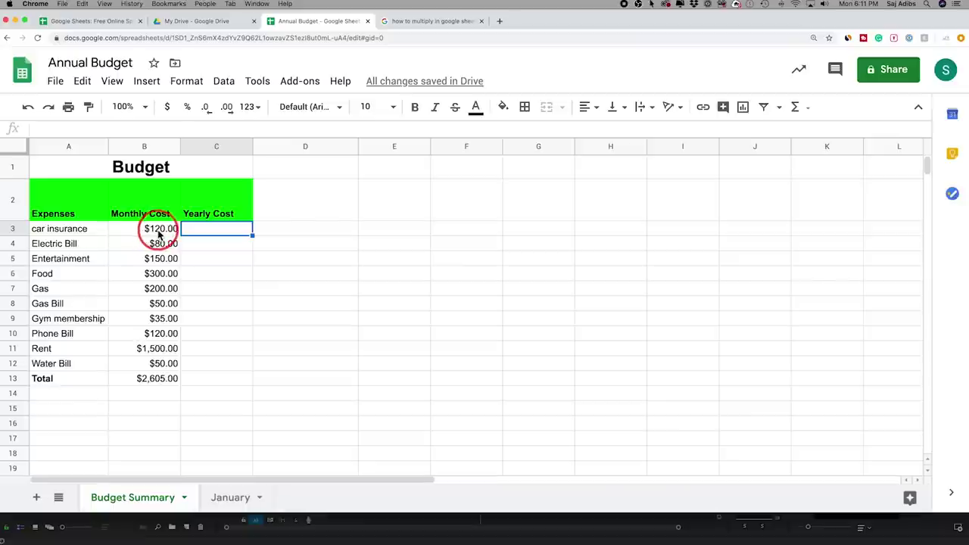
click(37, 128)
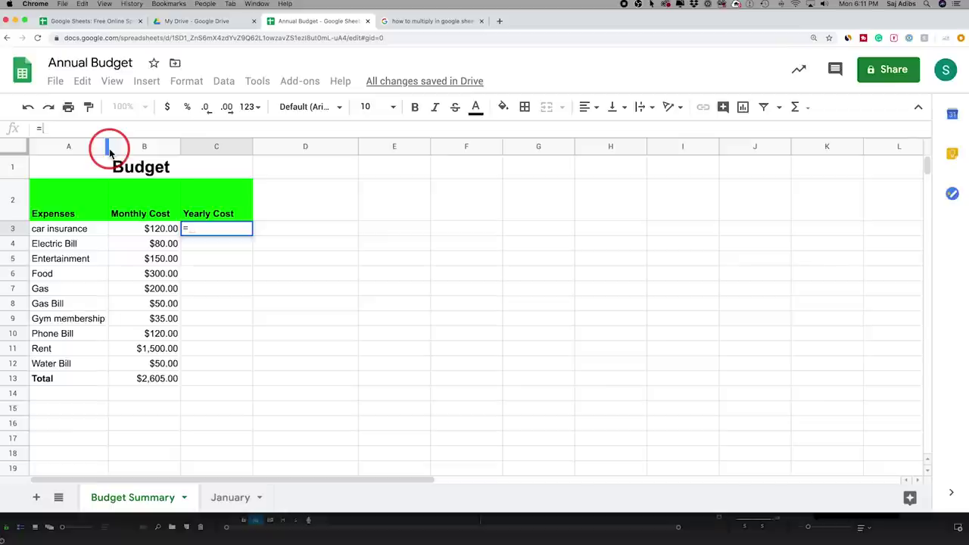
text(b3)
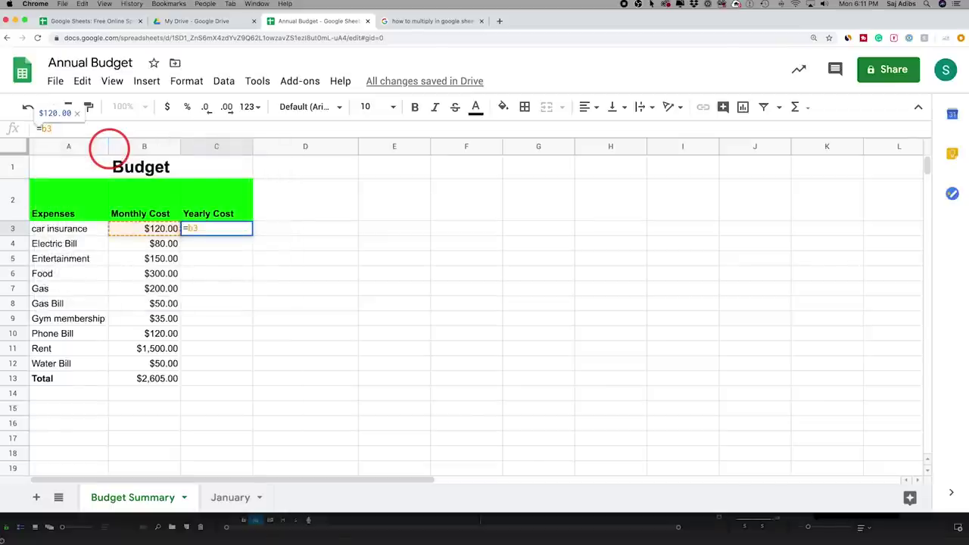
text(*)
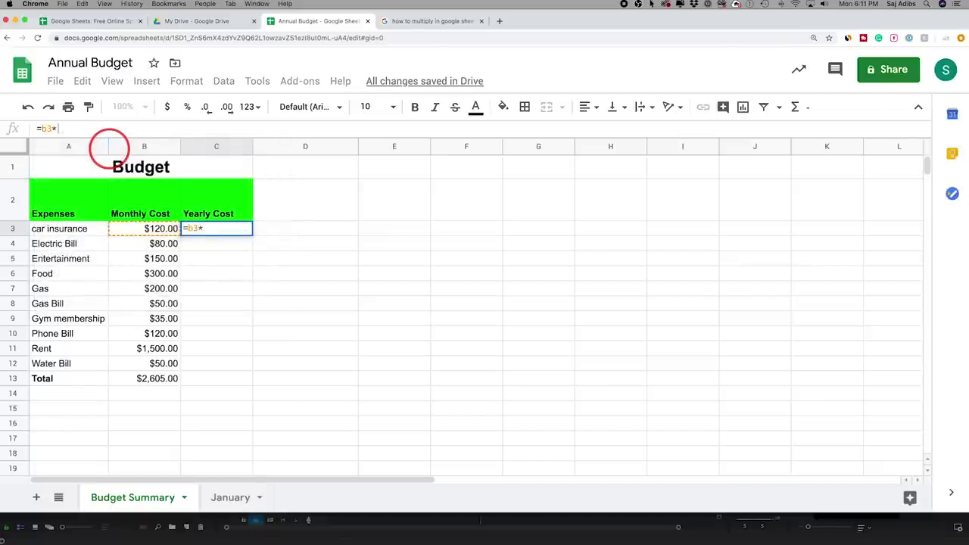
text(12)
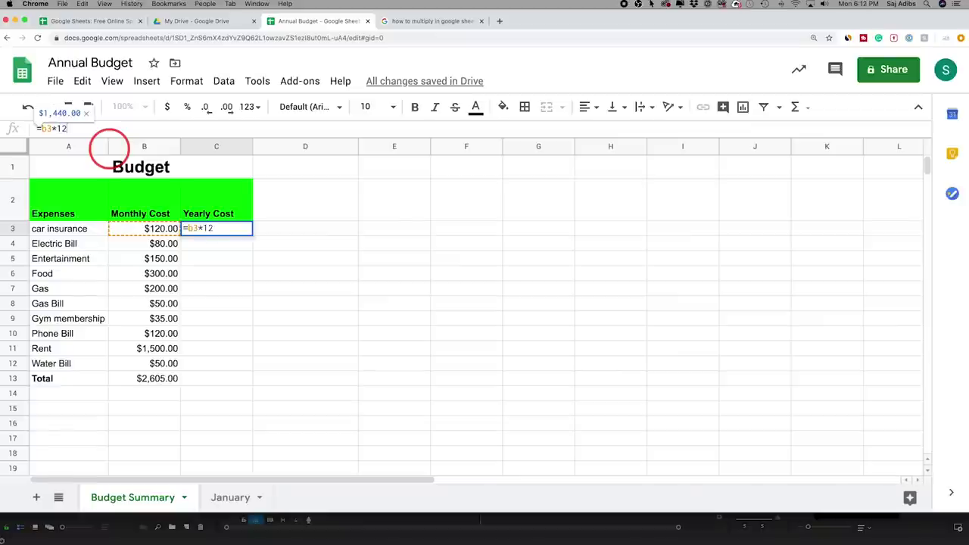
key(Return)
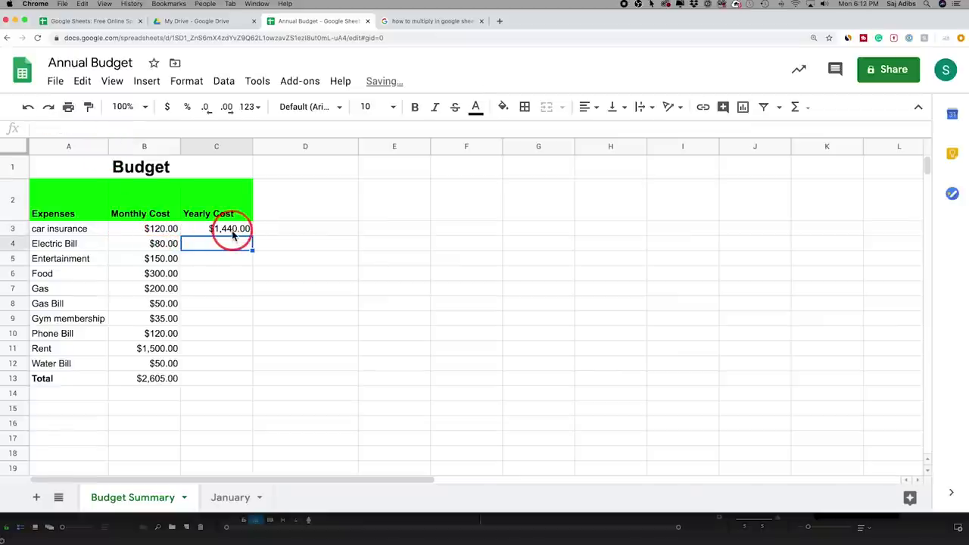
Fill the yearly cost formula from C3 down to C12 and check the copied formulas in C5 and C9
click(226, 230)
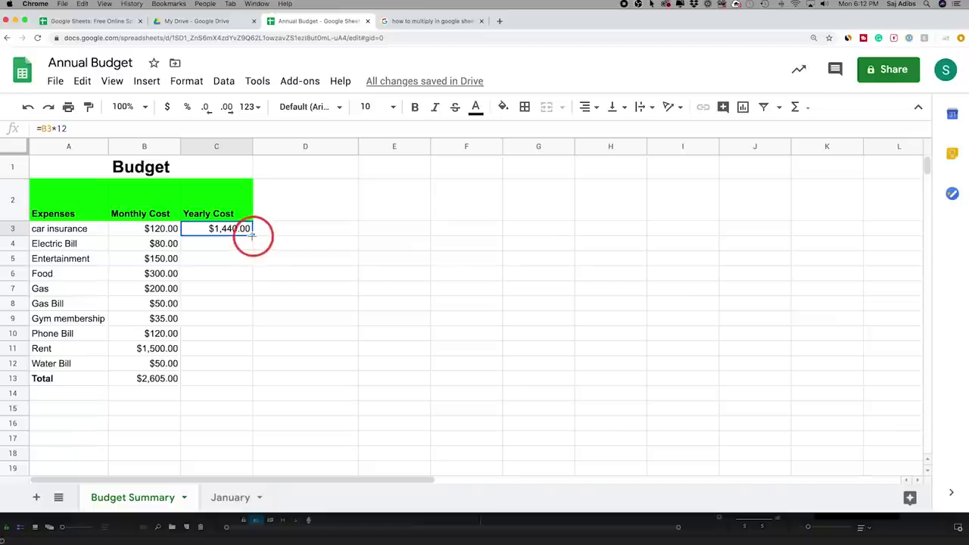
drag(252, 235, 244, 363)
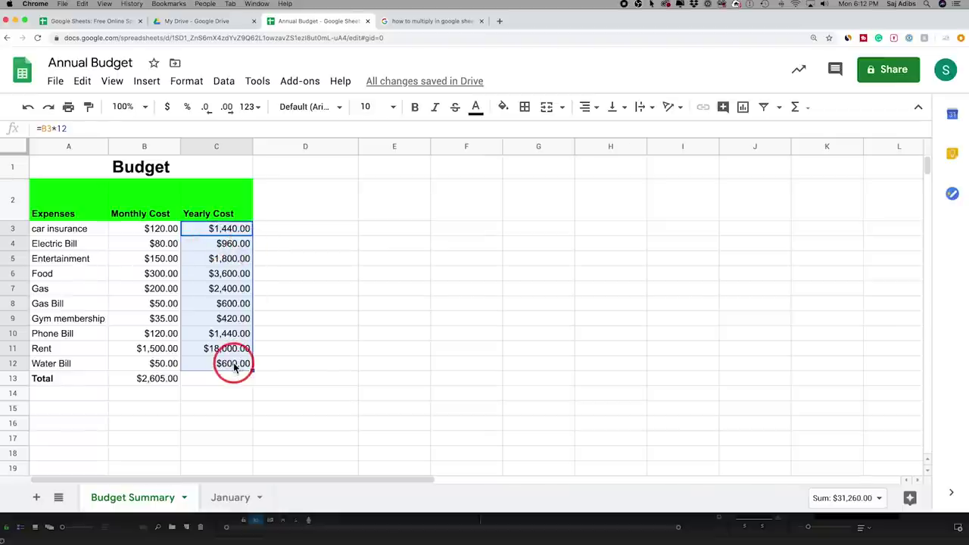
click(228, 259)
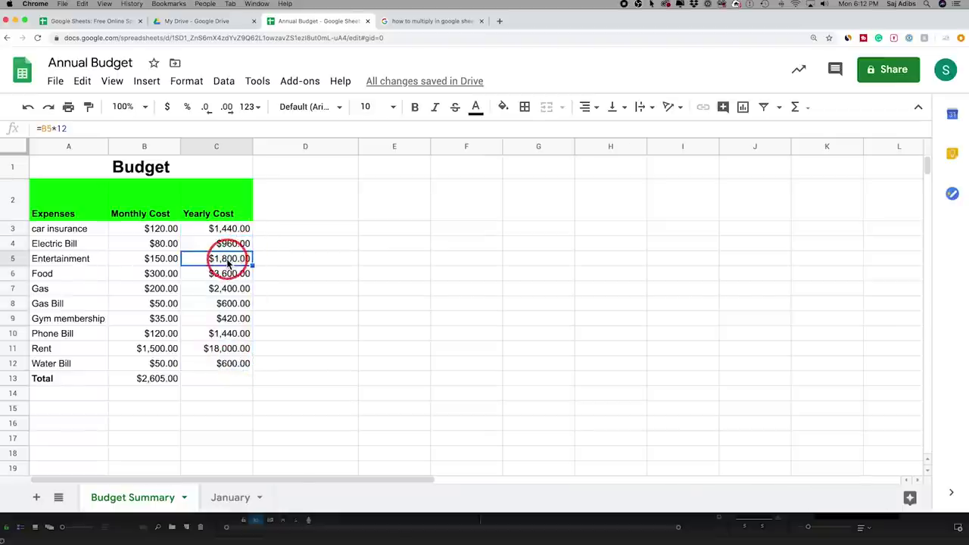
click(53, 128)
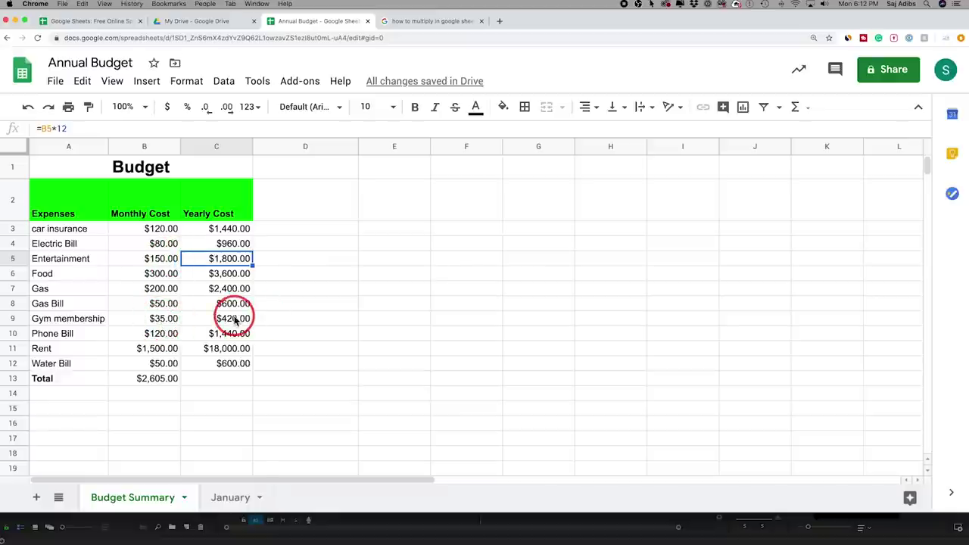
click(235, 320)
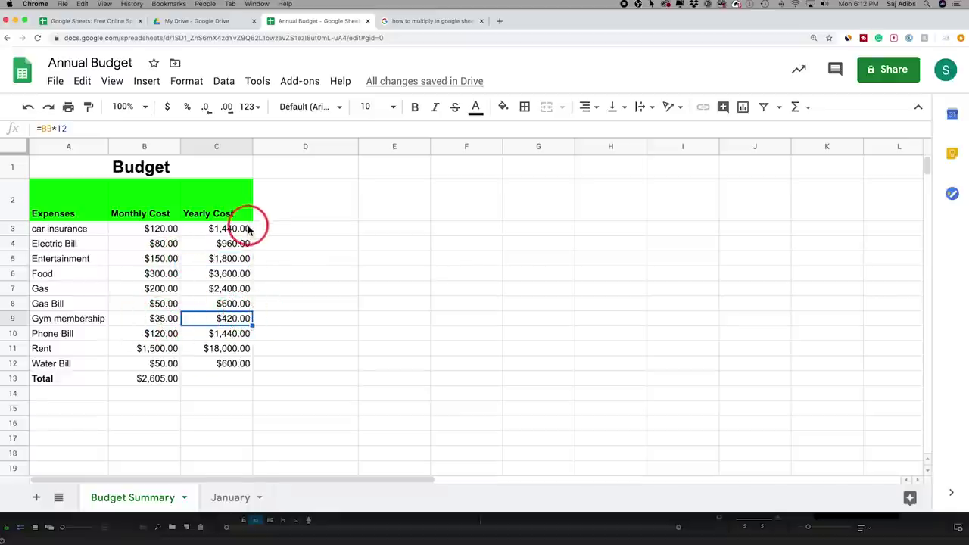
Enter the date 1/1/2022 in D3 and fill it down column D to row 13
click(345, 230)
text(1/1/2022)
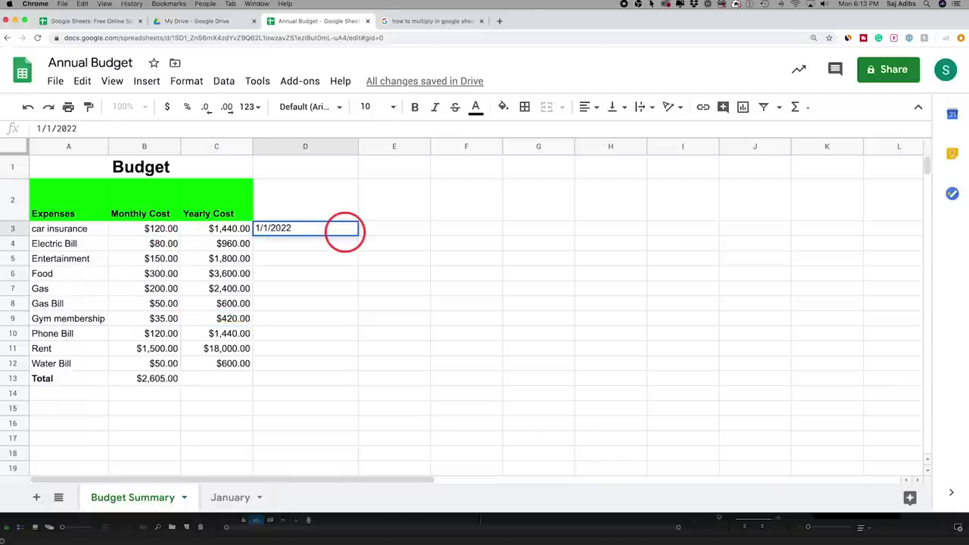
key(Return)
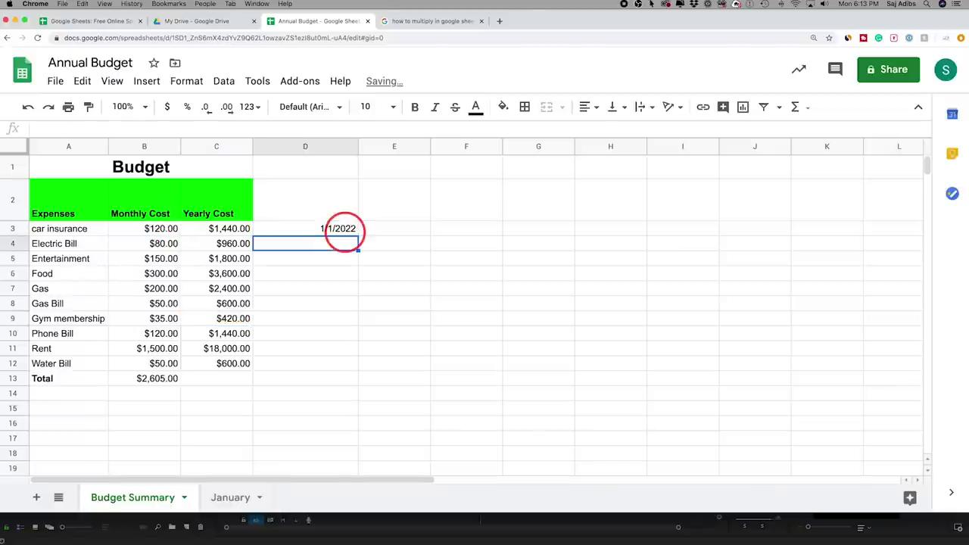
click(352, 231)
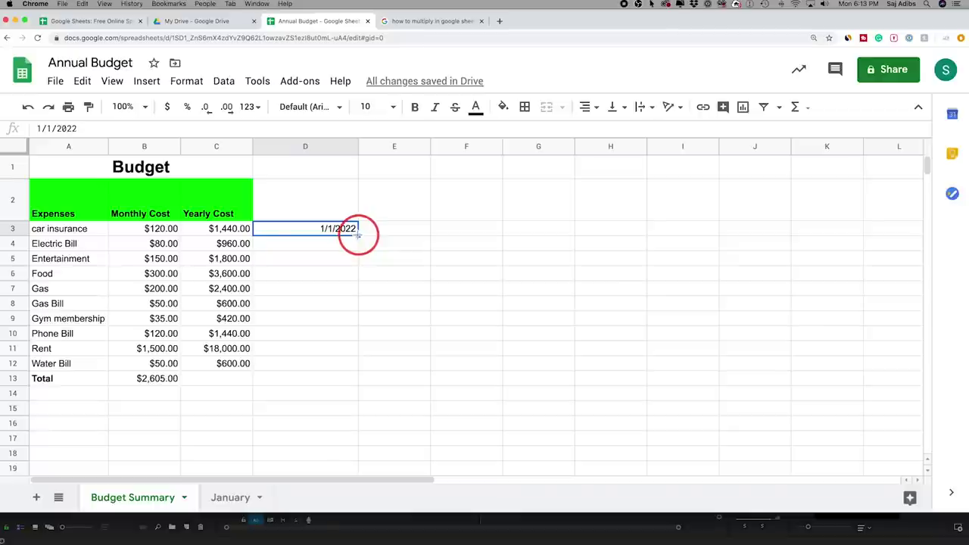
drag(357, 236, 353, 379)
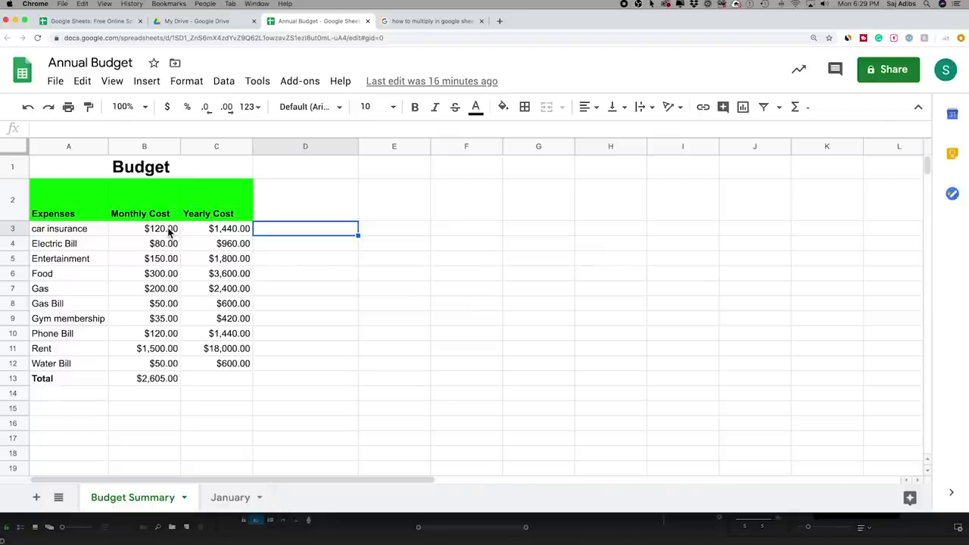
Set the monthly cost of car insurance to 150 and the monthly cost of Food to 400
key(Left)
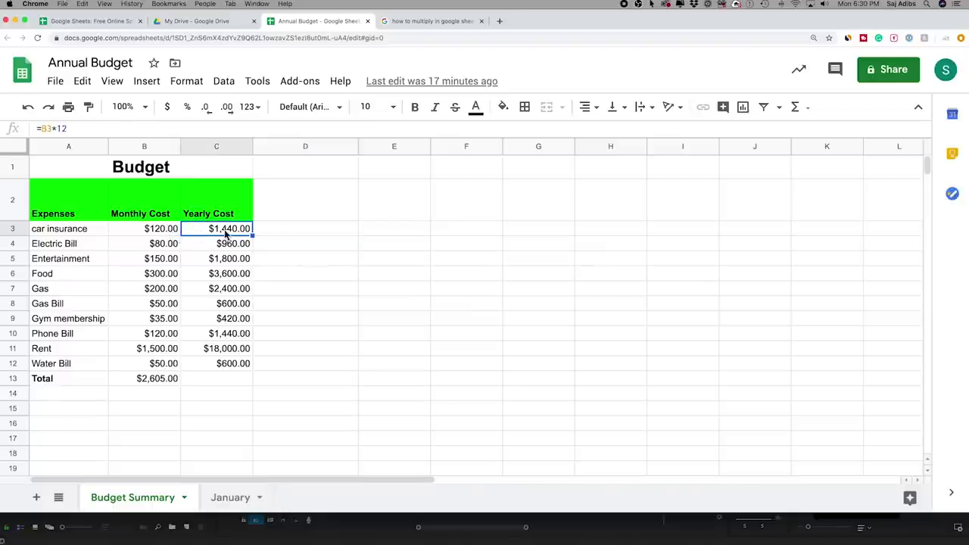
click(162, 233)
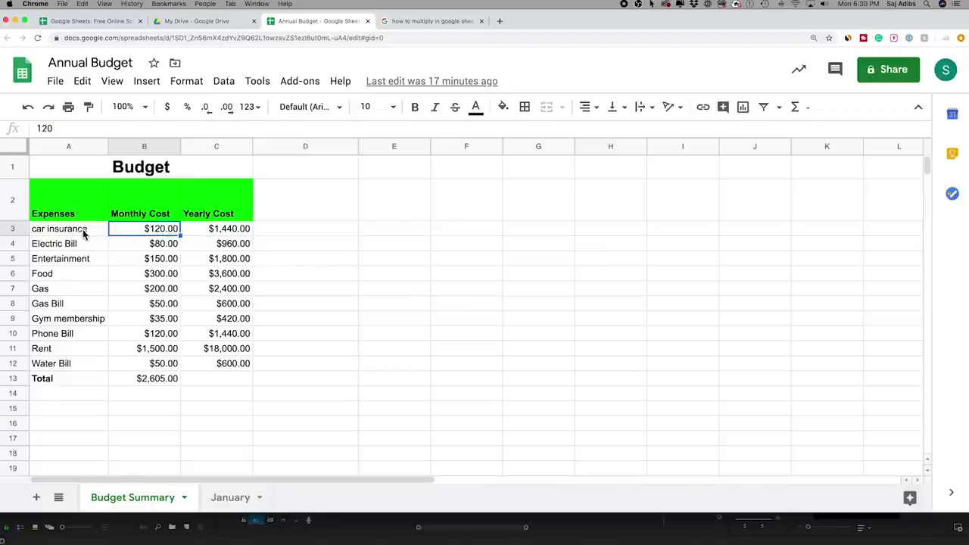
double_click(159, 232)
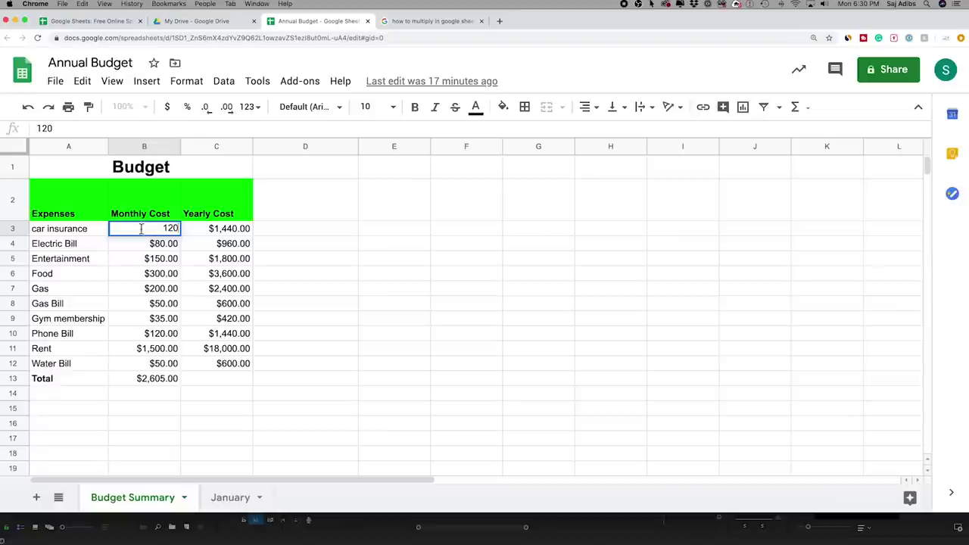
text(150)
key(Return)
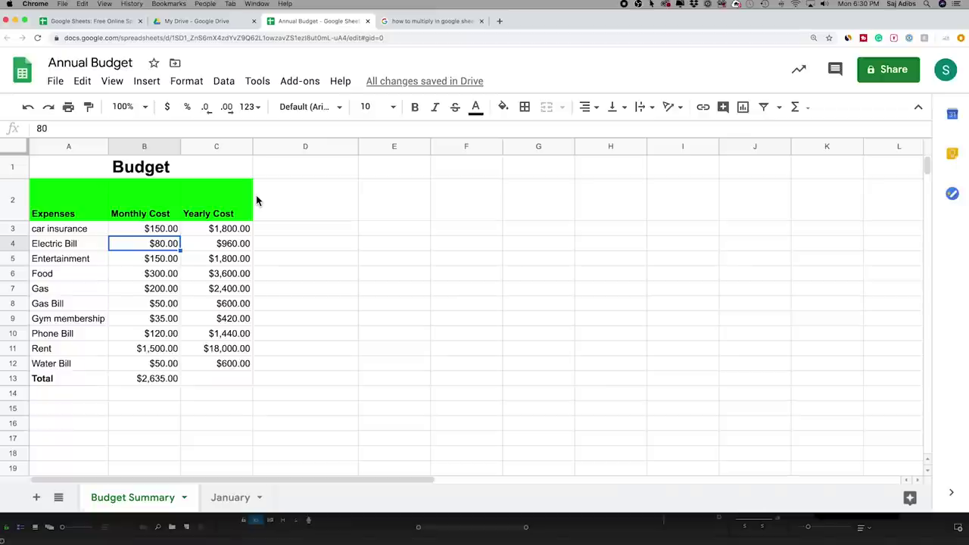
click(154, 274)
text(400)
key(Tab)
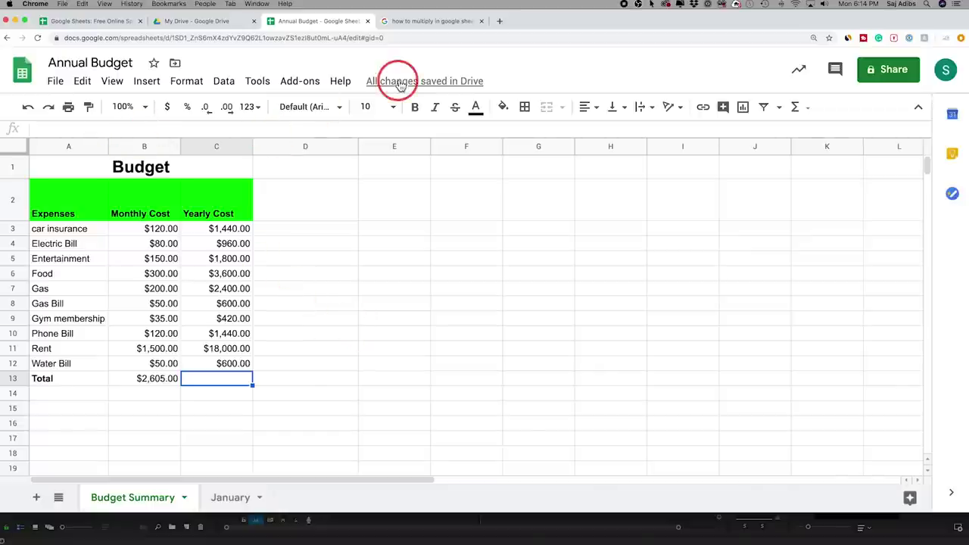
Check the Annual Budget file's save status and review its available download formats
mouse_move(394, 82)
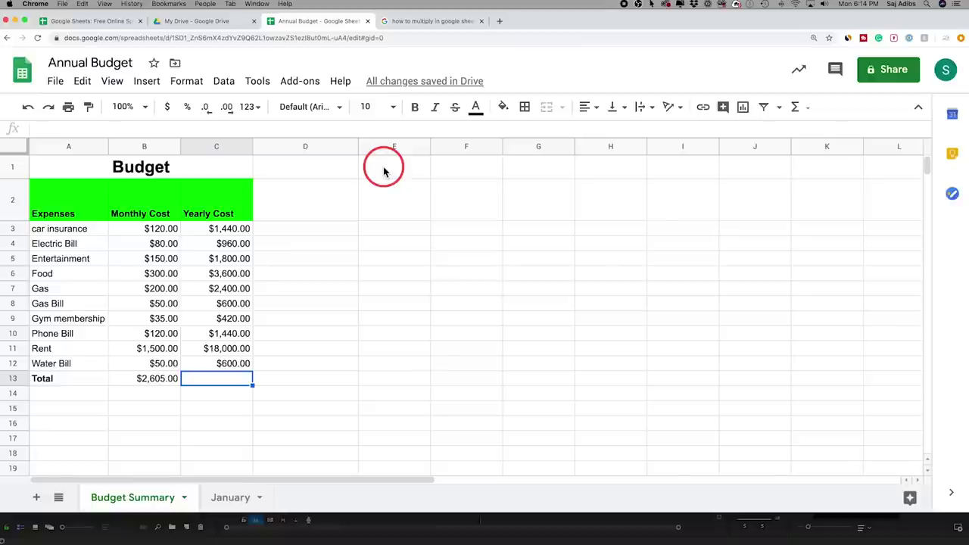
click(61, 82)
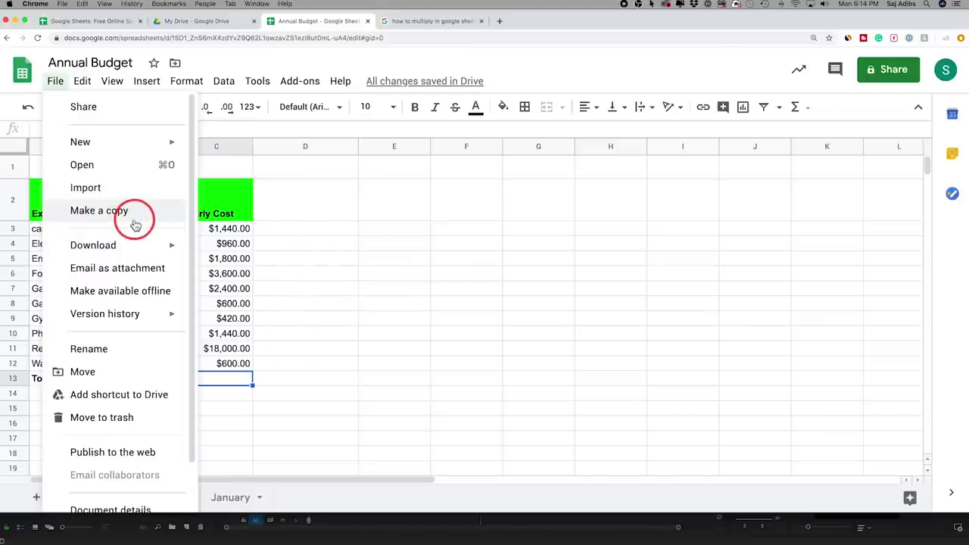
mouse_move(135, 253)
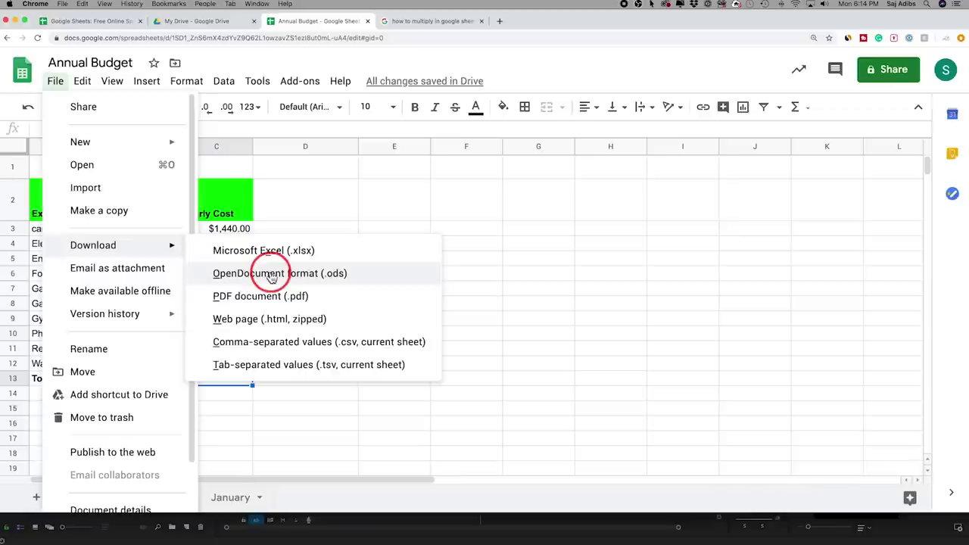
mouse_move(75, 312)
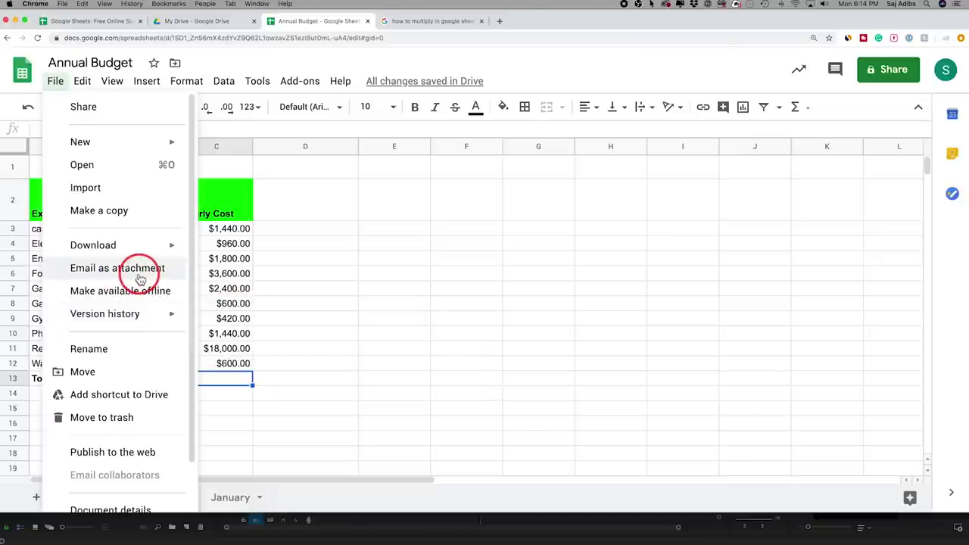
click(312, 174)
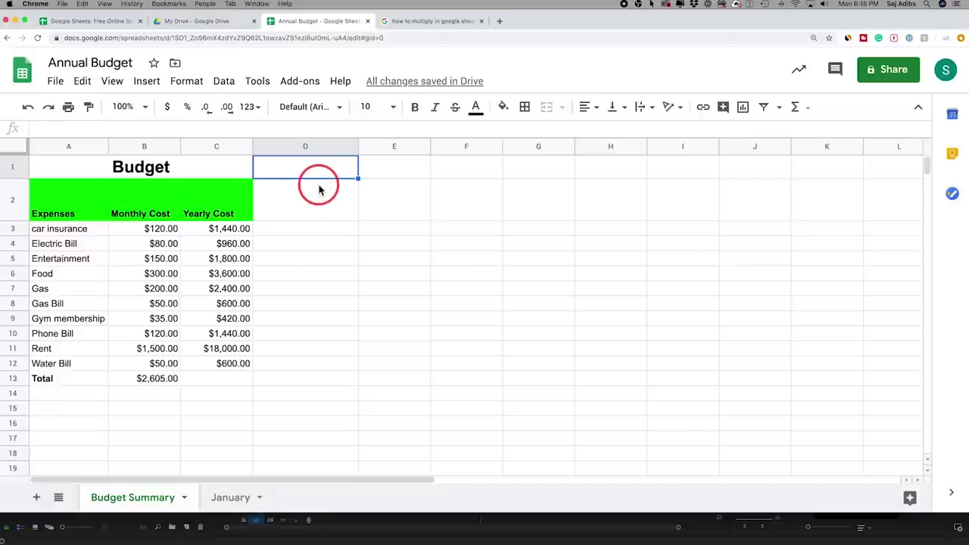
Open sharing for the Annual Budget spreadsheet, add a person by e-mail, and set their access to Viewer
click(895, 72)
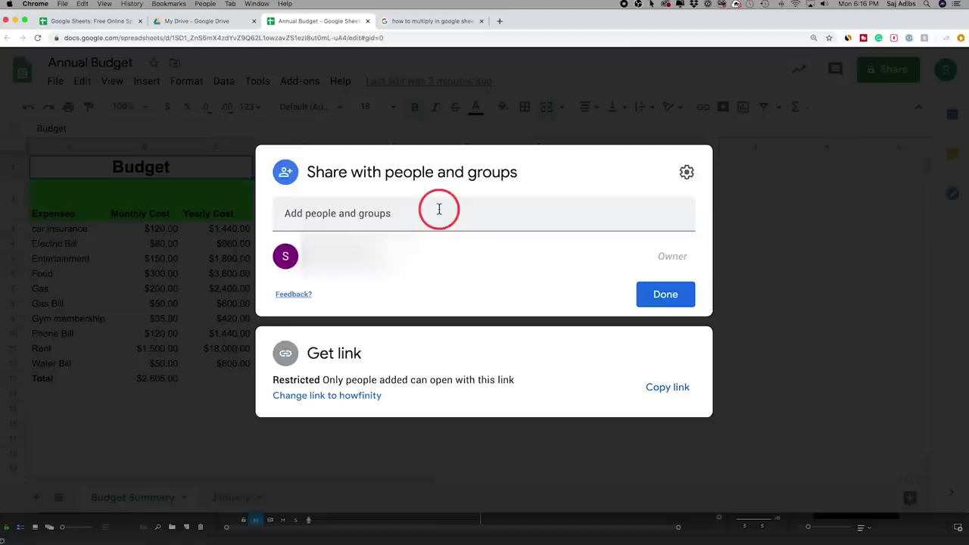
click(305, 210)
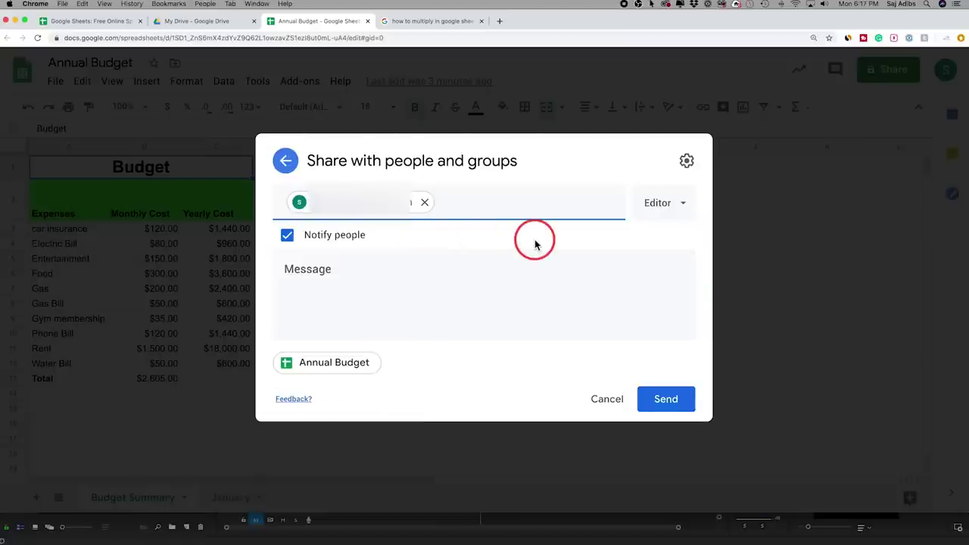
click(680, 206)
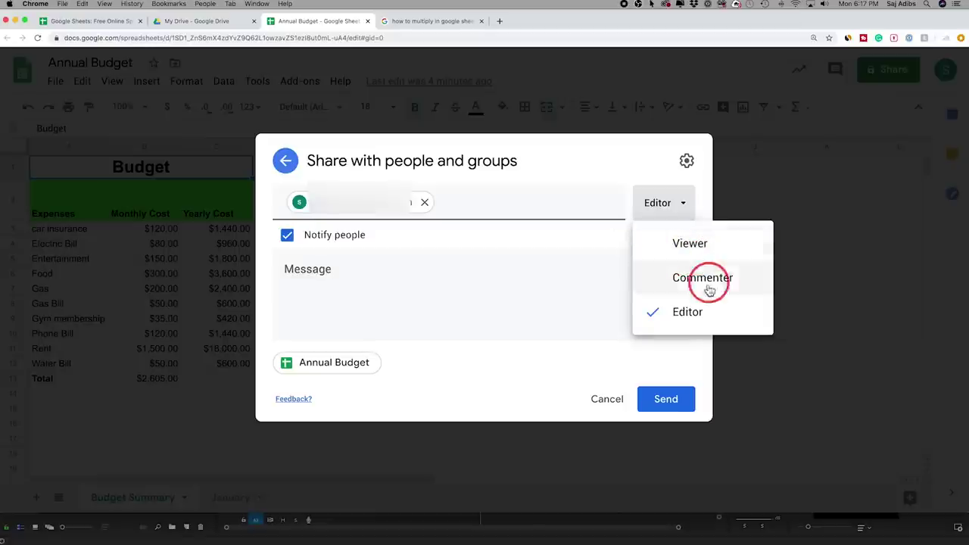
click(702, 252)
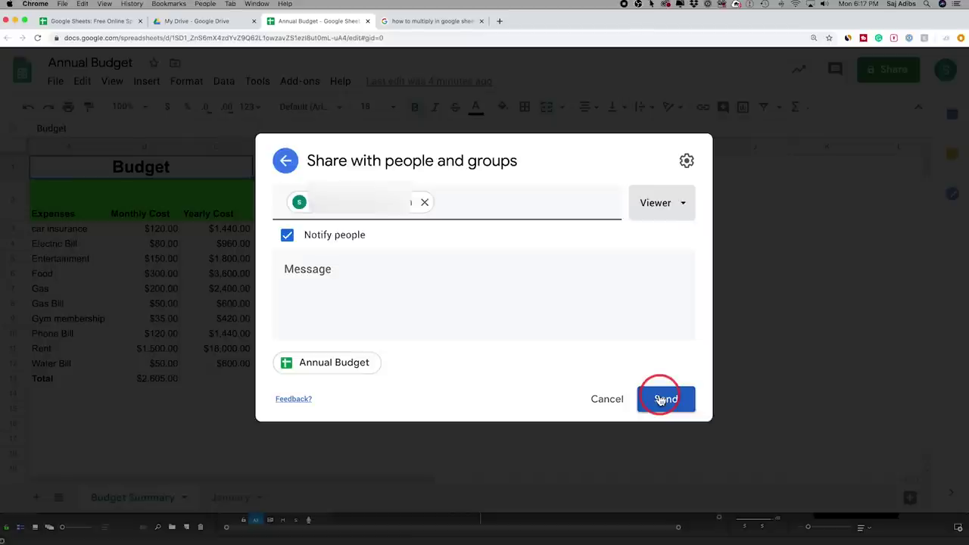
click(666, 203)
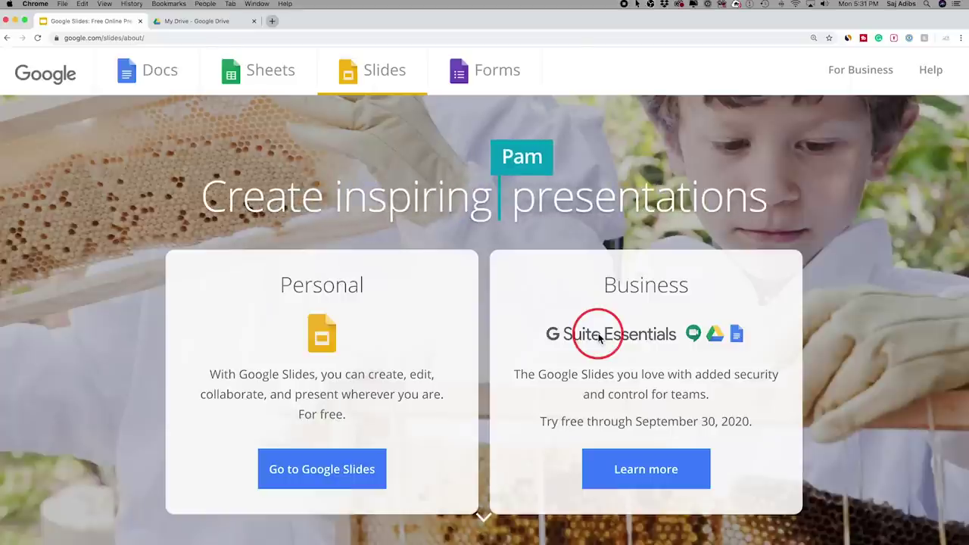
Switch to My Drive and open the choices for creating a new item
click(208, 22)
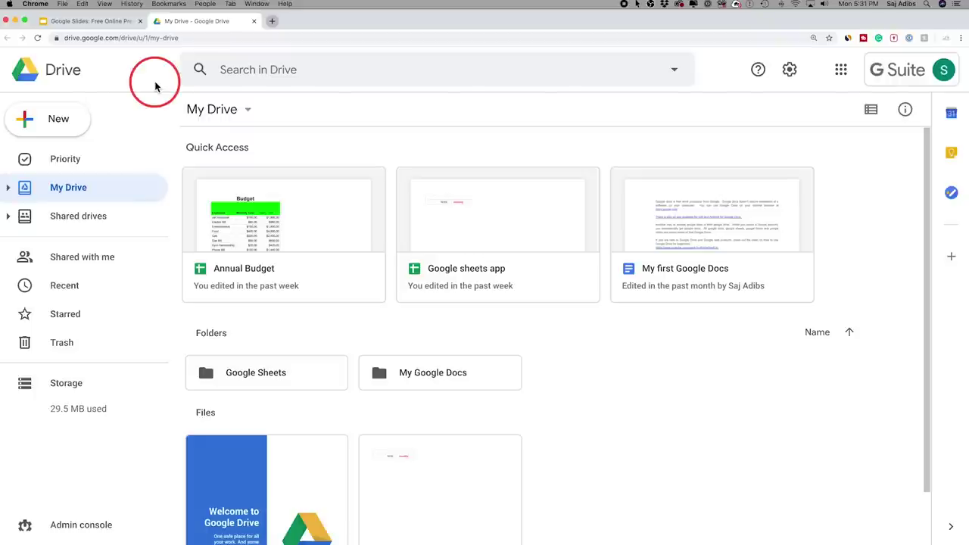
click(63, 123)
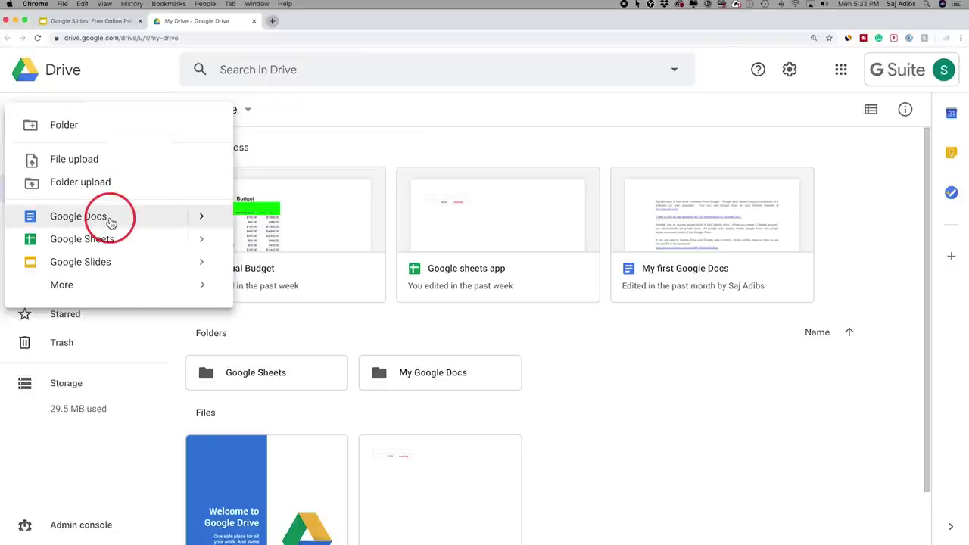
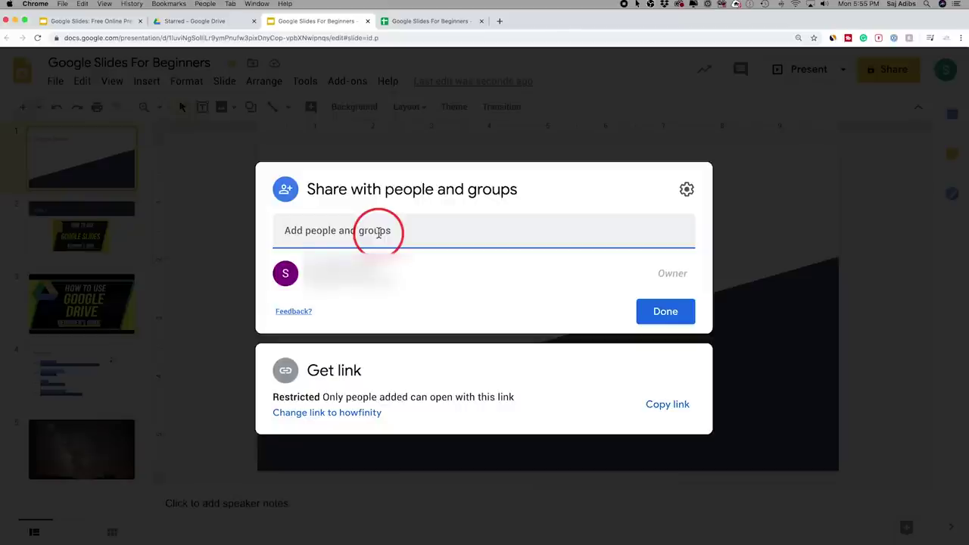
Add a recipient to the Google Slides For Beginners sharing, review the access roles, and cancel the invitation
click(393, 257)
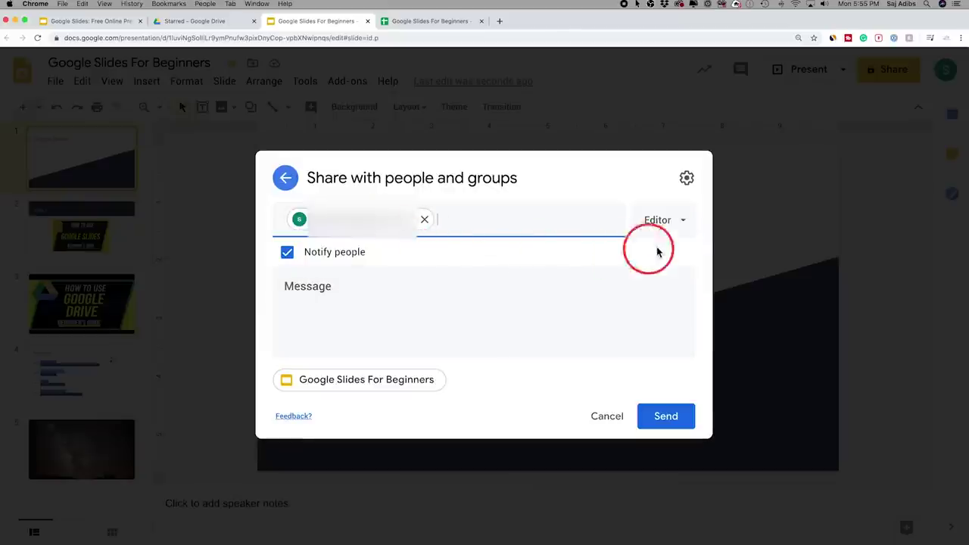
click(683, 225)
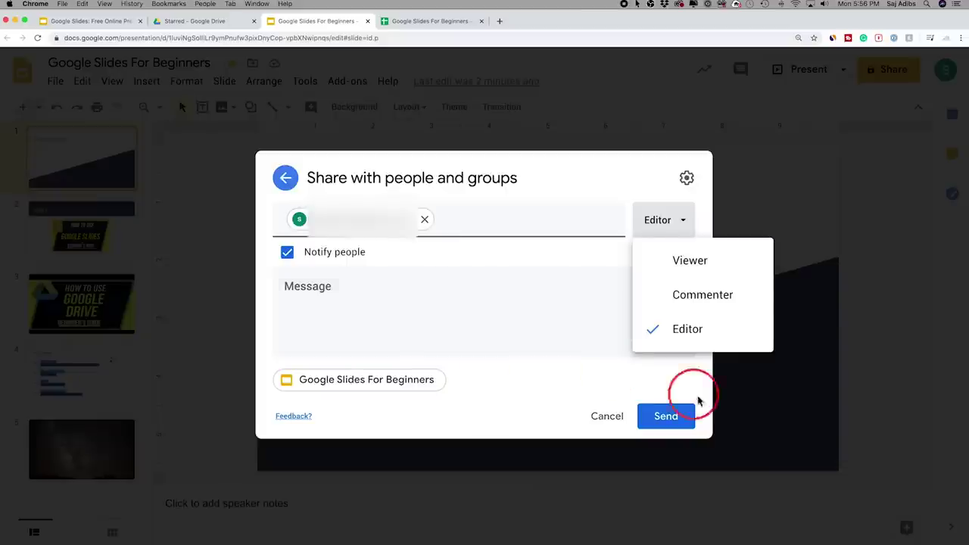
click(617, 418)
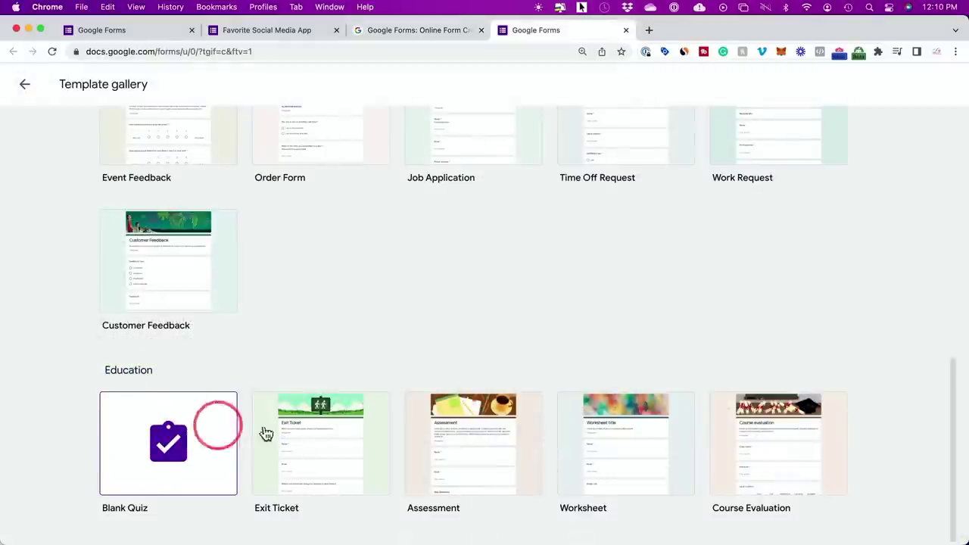
Browse the Google Forms template gallery from the Education templates back through Work and Personal
scroll(393, 314, up, 3)
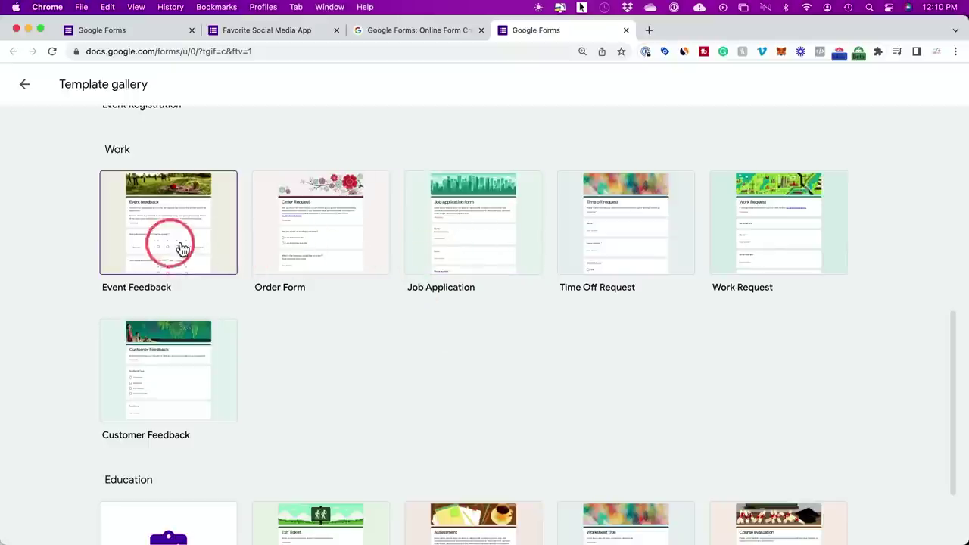
scroll(133, 182, up, 9)
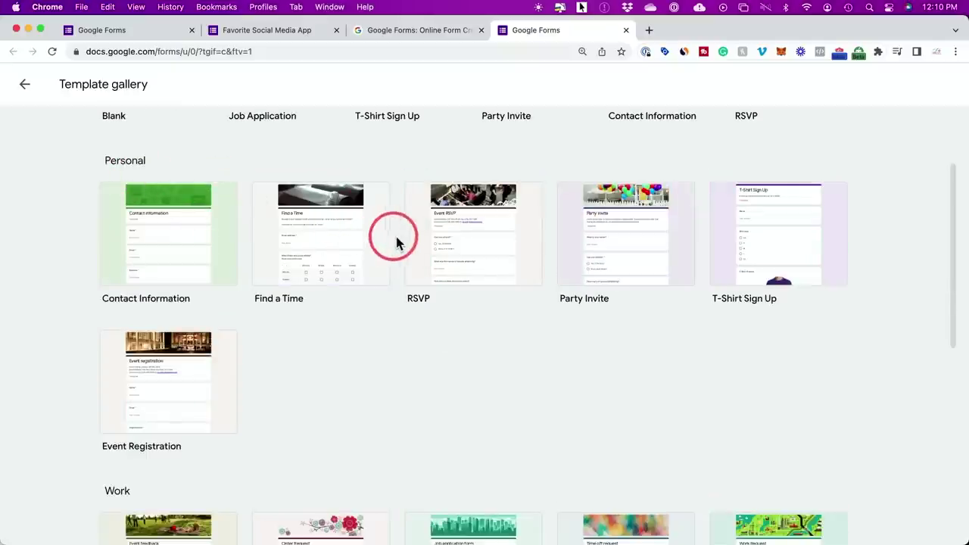
click(464, 250)
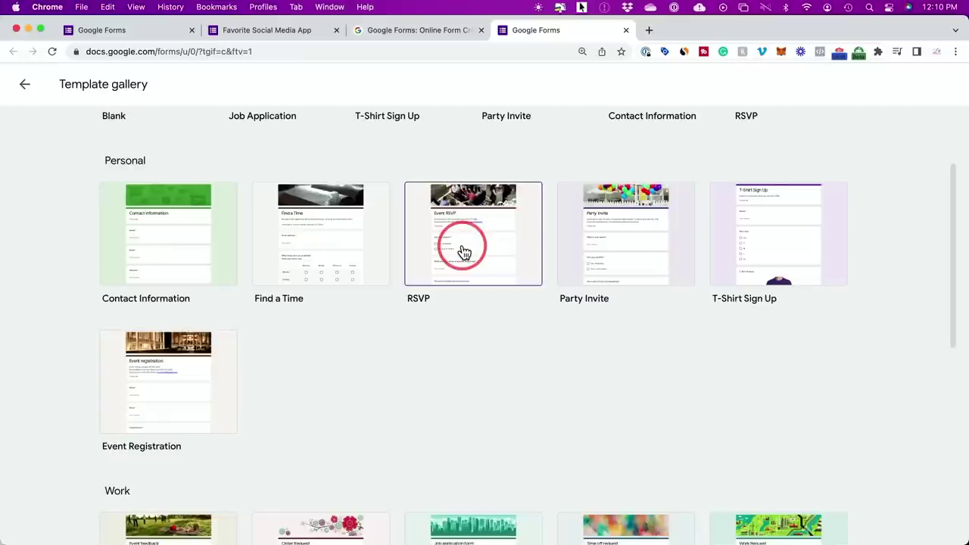
scroll(464, 249, up, 3)
click(149, 196)
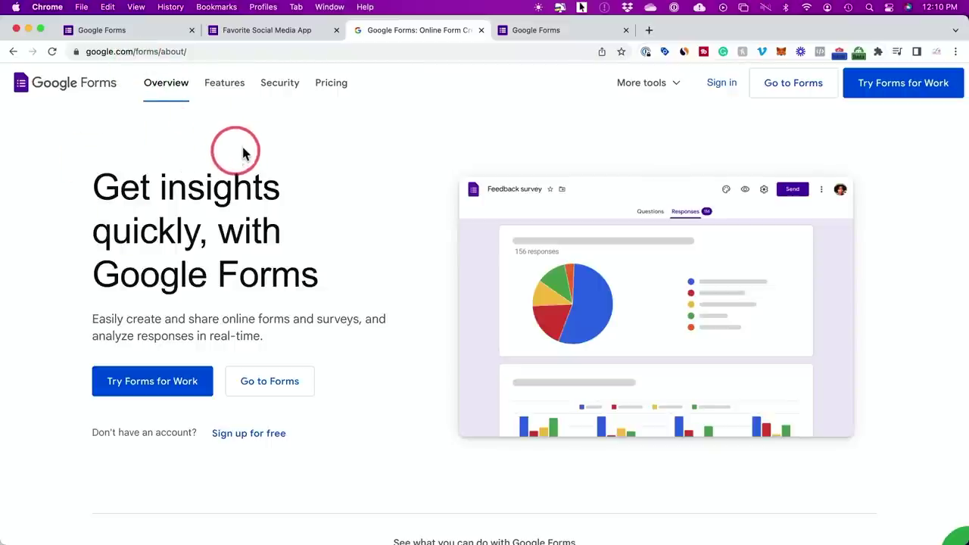
Go from the Google Forms overview page to the Forms home page and review the links to the other Google apps
click(783, 93)
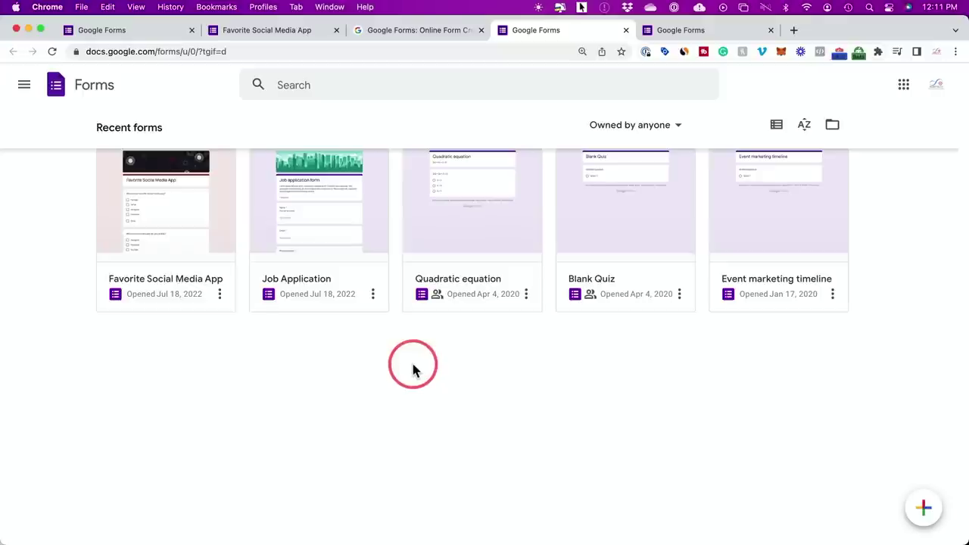
click(24, 85)
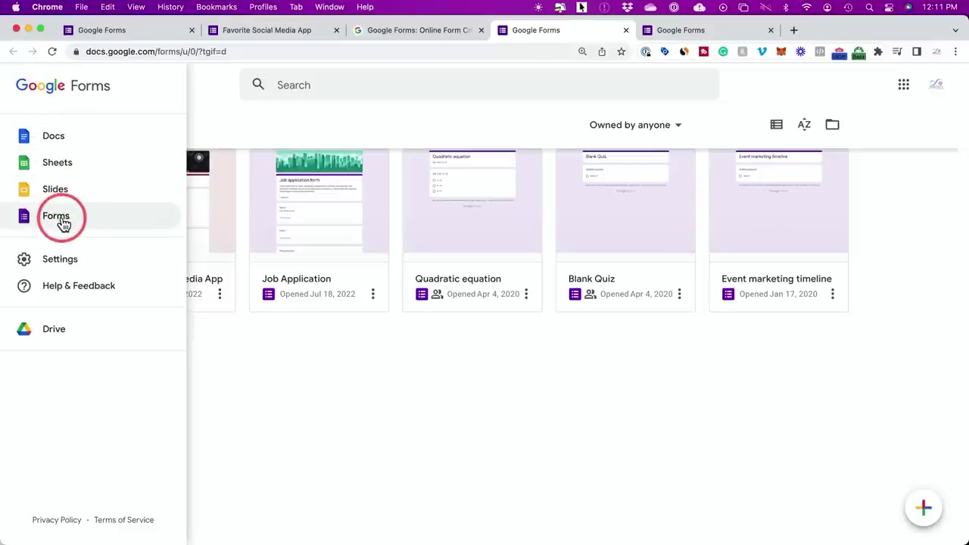
click(233, 129)
click(26, 88)
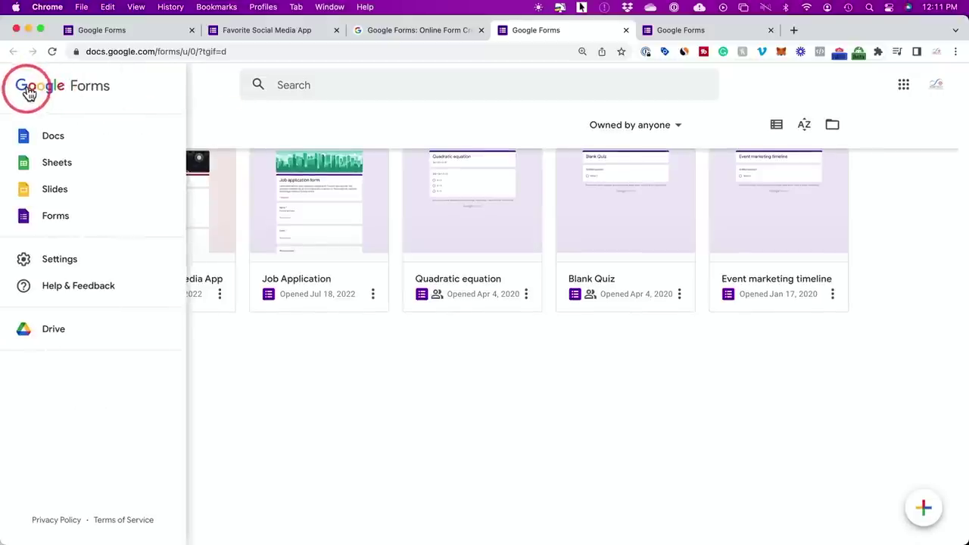
click(52, 214)
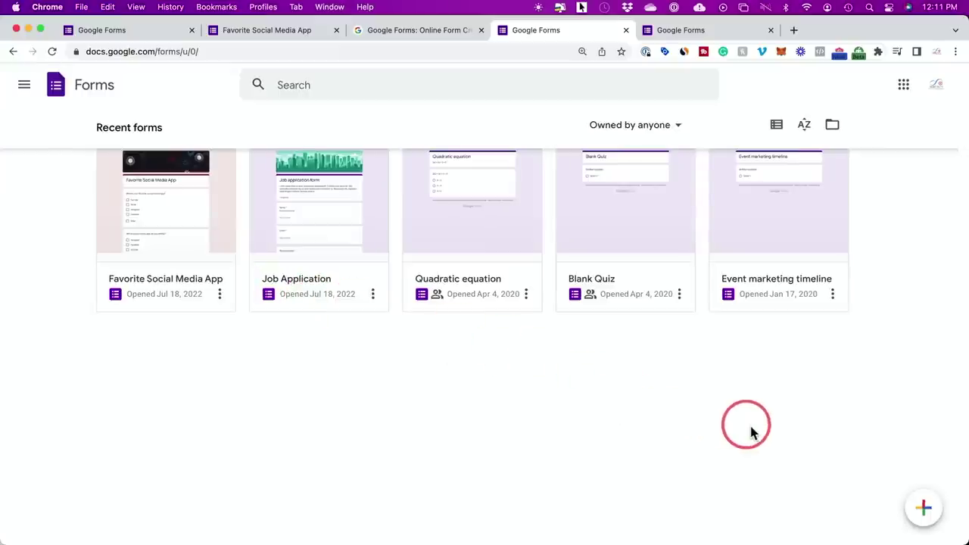
Create a blank form, title it "Favorite apps", and give the form file the same name
mouse_move(925, 508)
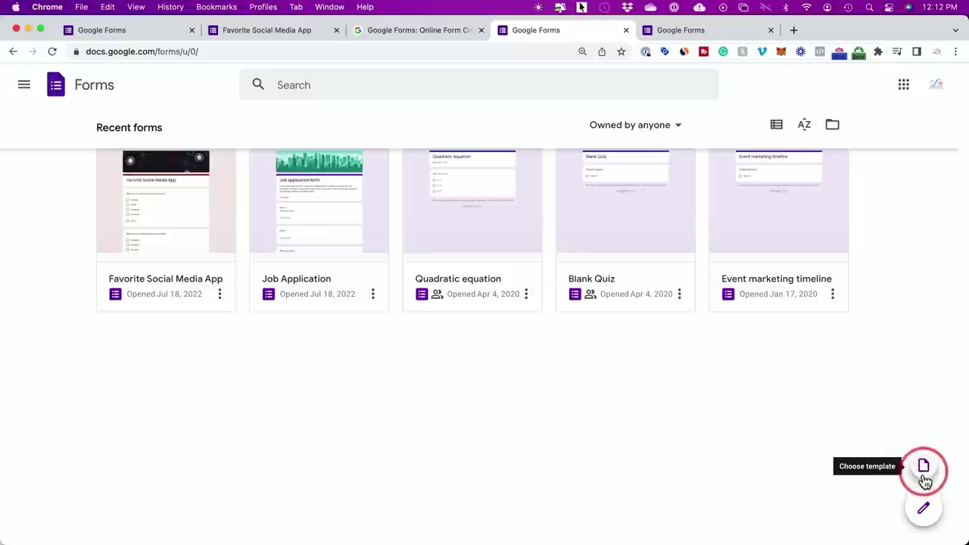
click(923, 513)
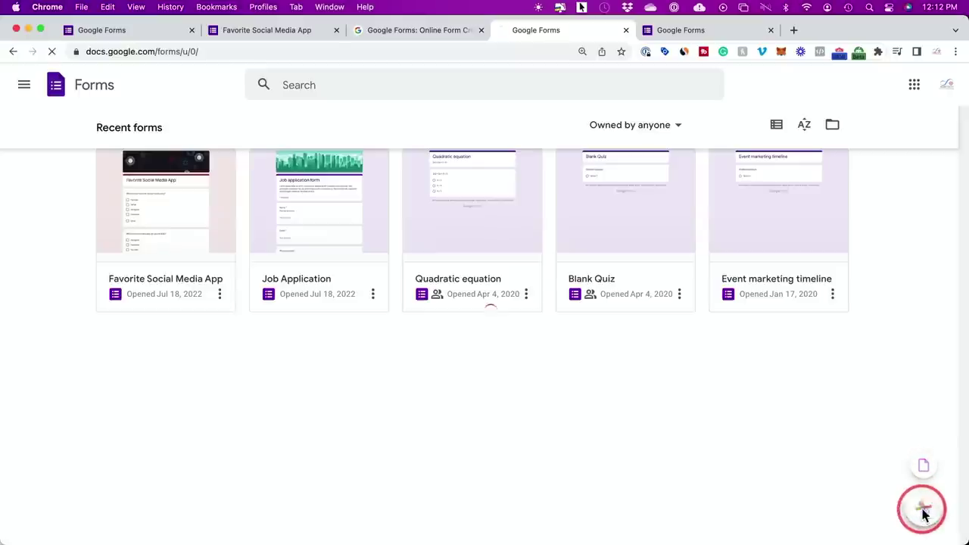
click(340, 176)
double_click(341, 176)
triple_click(311, 176)
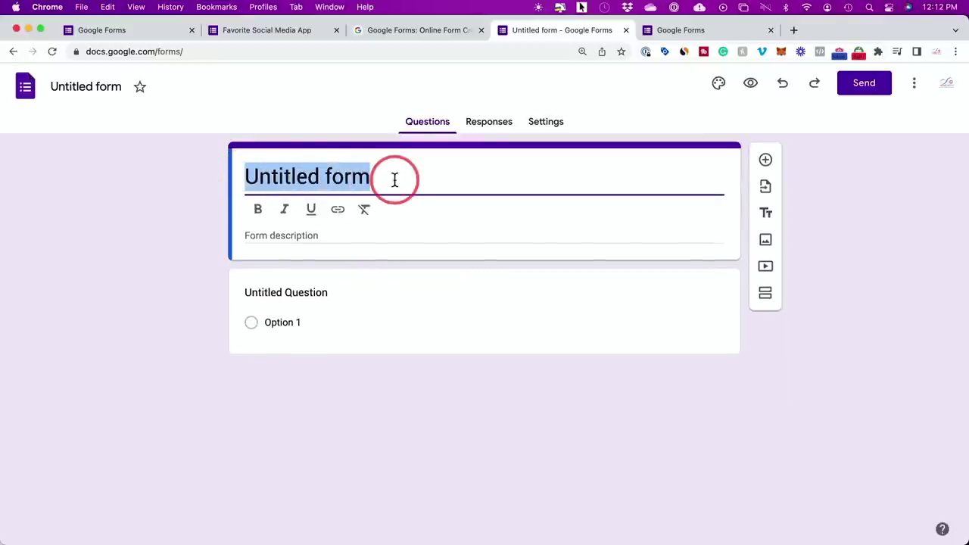
text(Favorite apps)
click(322, 177)
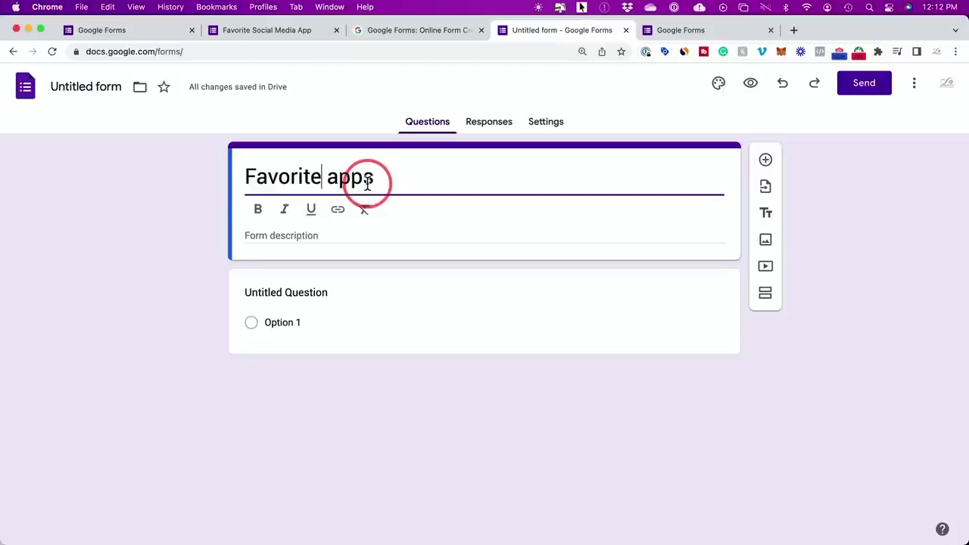
click(96, 89)
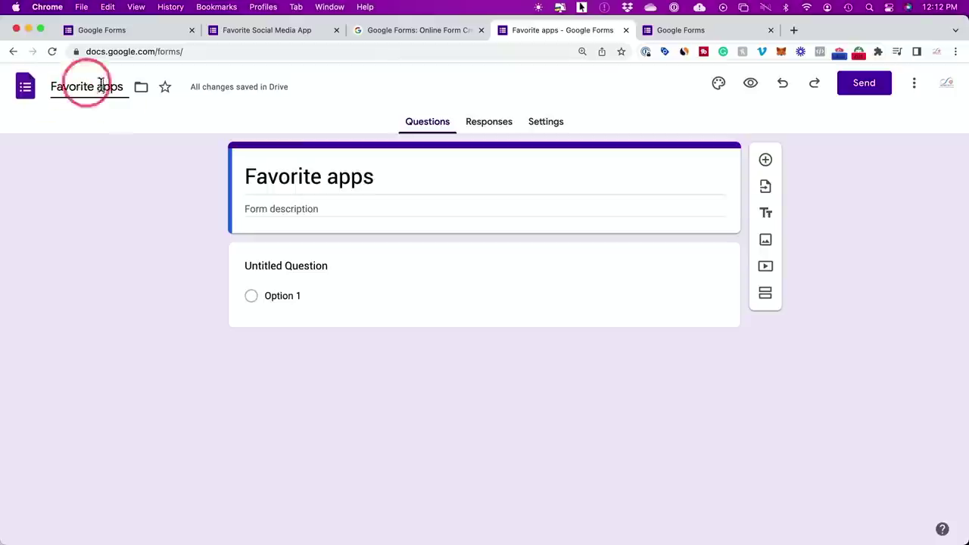
Replace the untitled question's text with "What is your favorite Google app?", leaving the form description empty
click(324, 209)
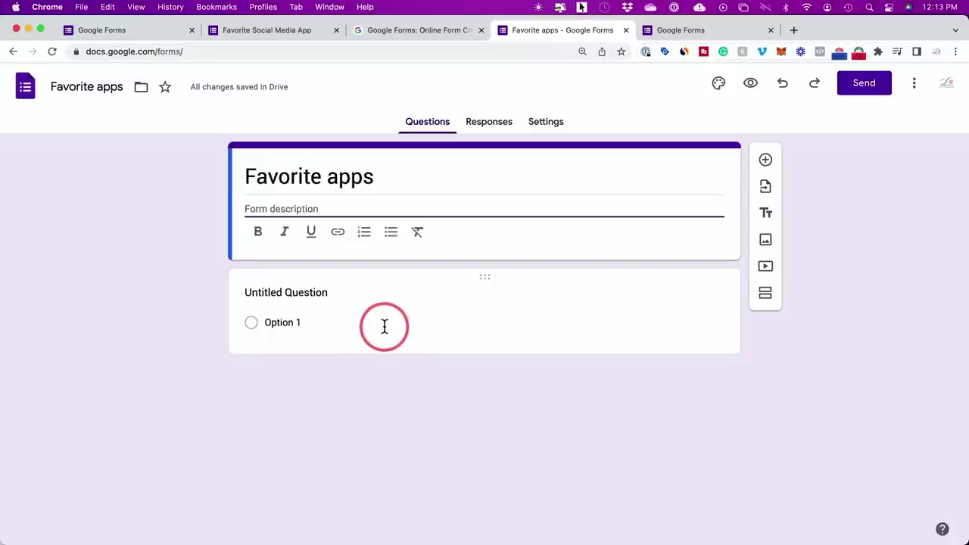
click(274, 292)
drag(256, 278, 368, 281)
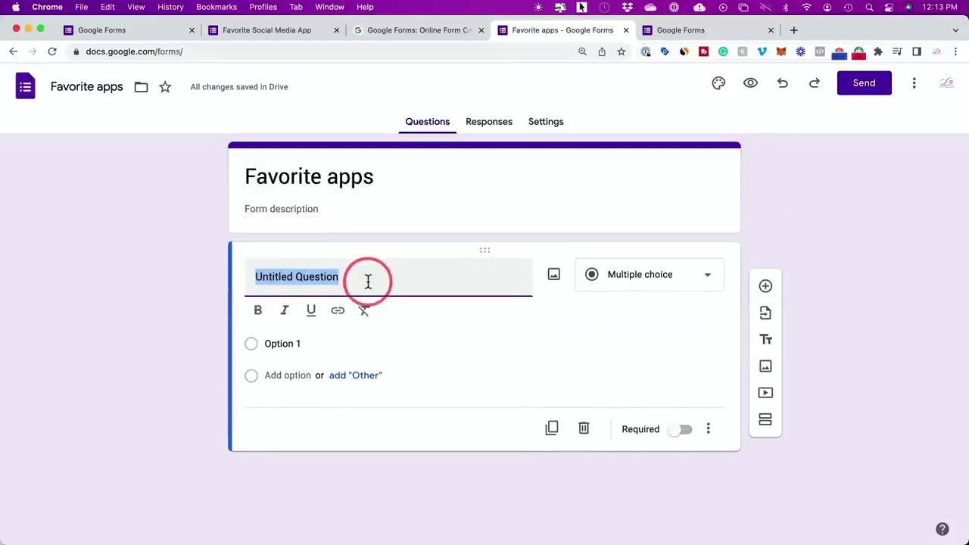
text(What is your favorite Google app?)
click(355, 277)
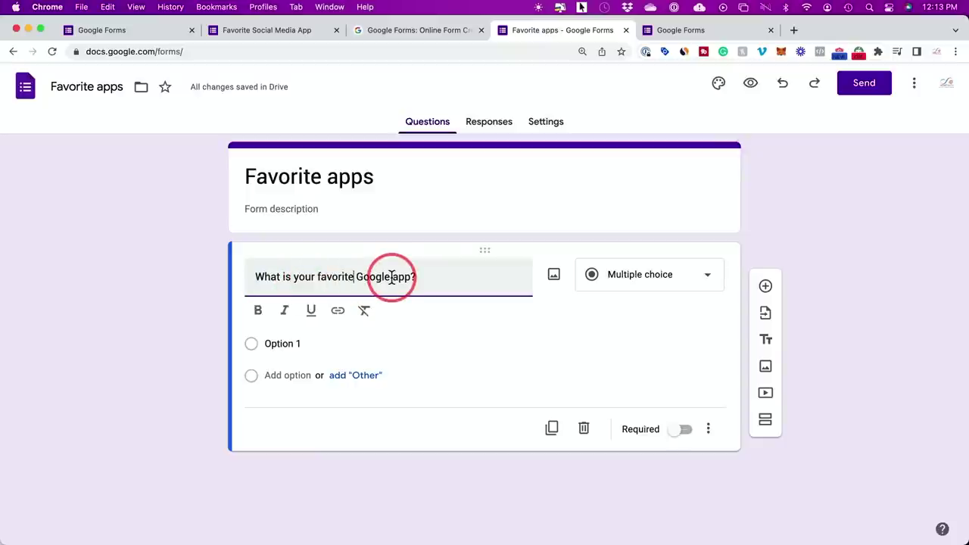
Try the Checkboxes and Short answer types on the favorite Google app question
click(629, 281)
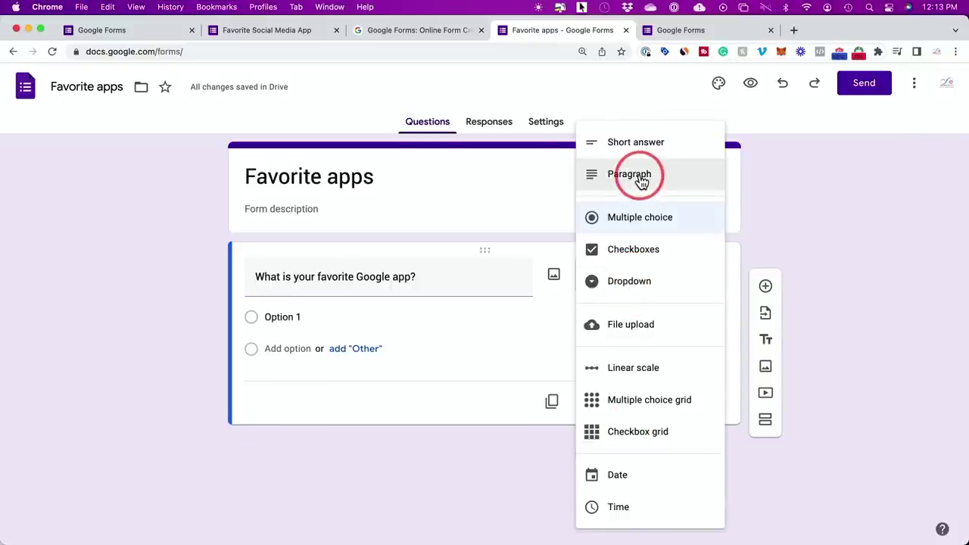
click(619, 252)
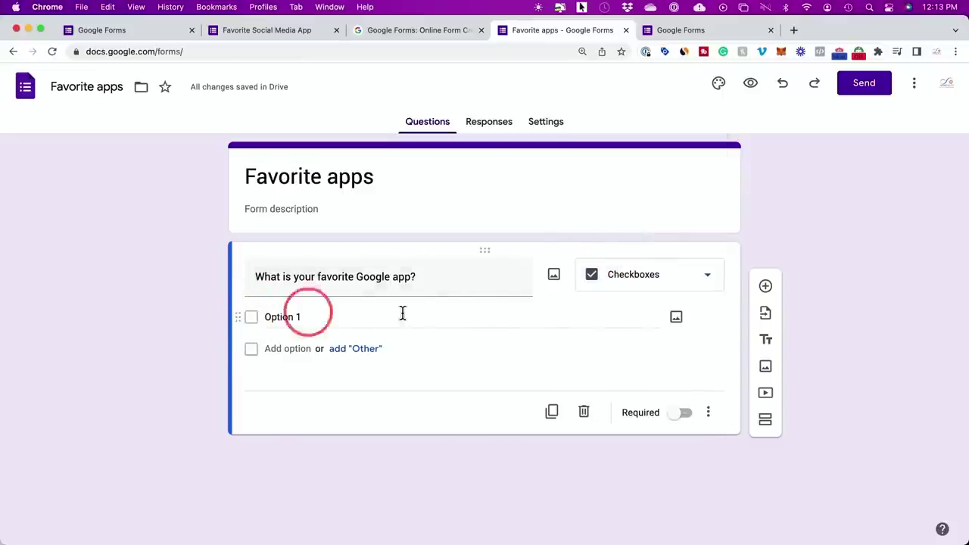
click(633, 286)
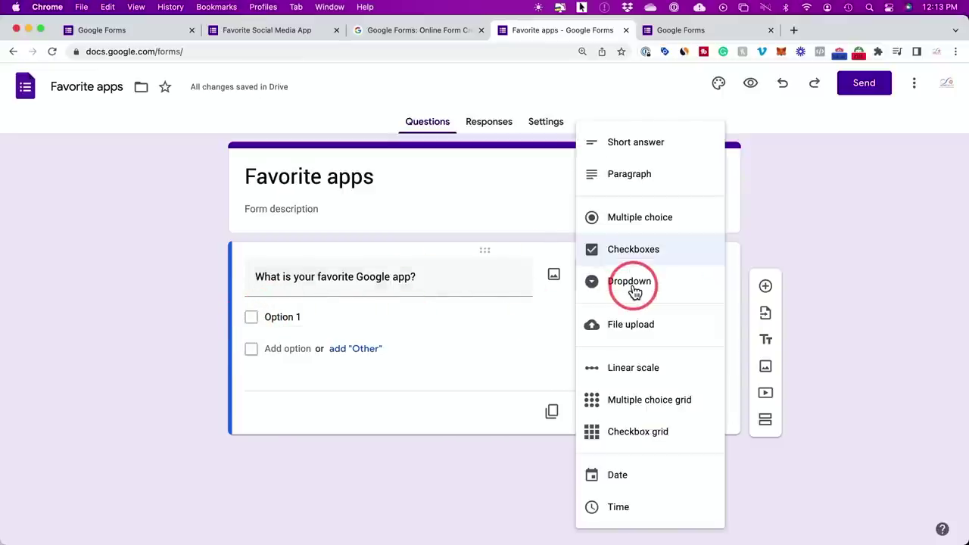
click(644, 144)
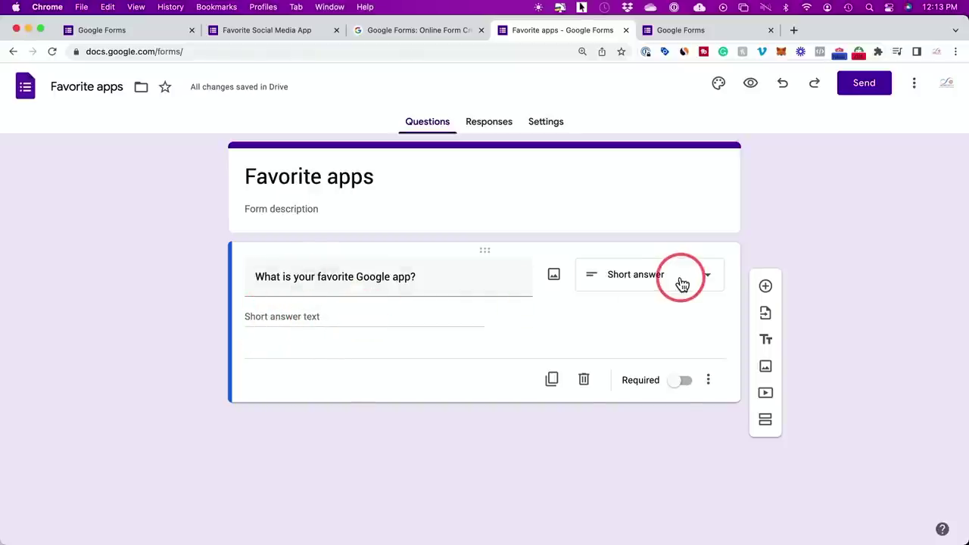
Try the File upload type on the question, accepting respondent uploads to Drive, and set the type back to Multiple choice
click(681, 280)
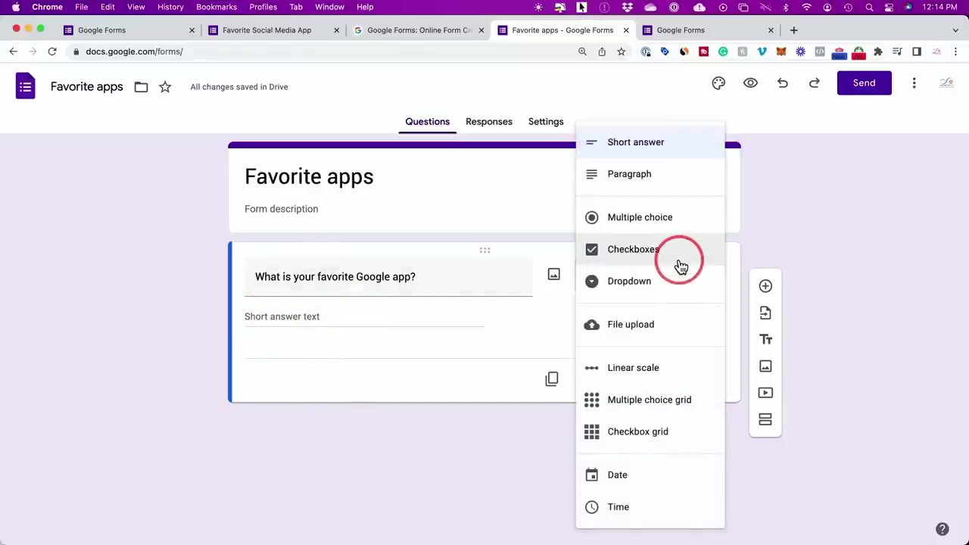
click(623, 333)
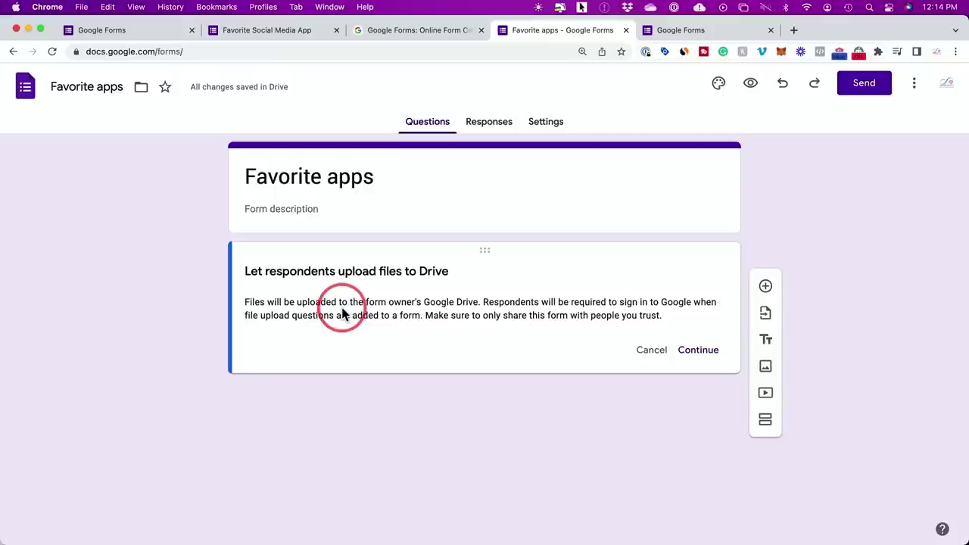
click(698, 353)
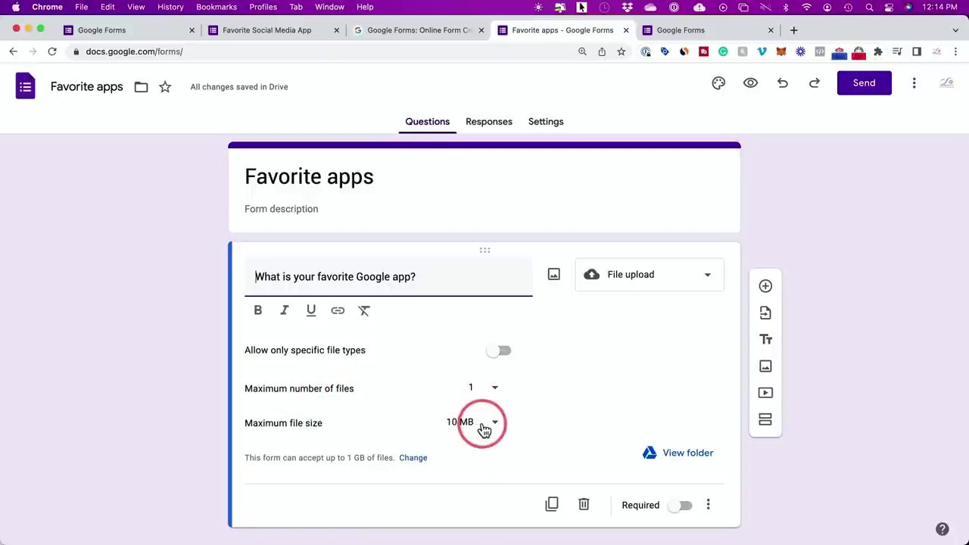
click(617, 290)
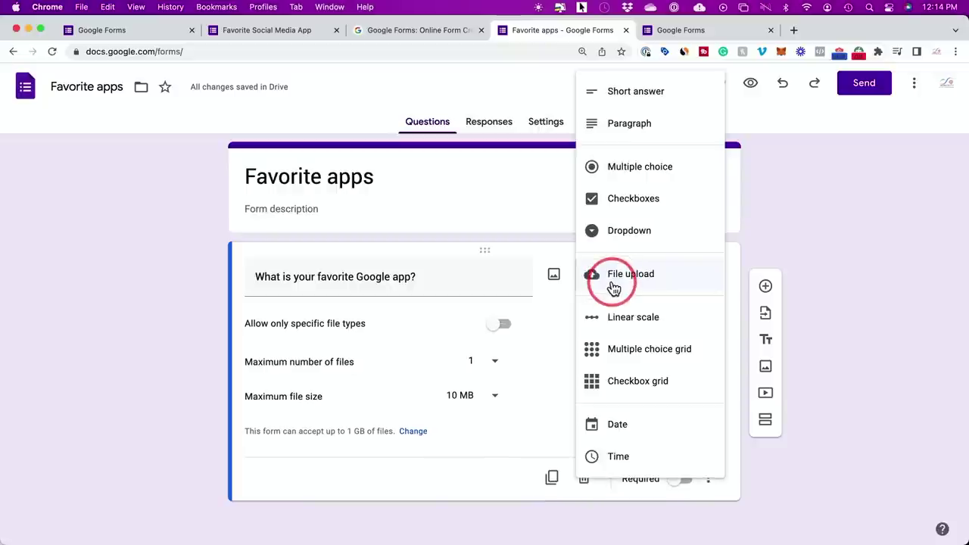
click(640, 170)
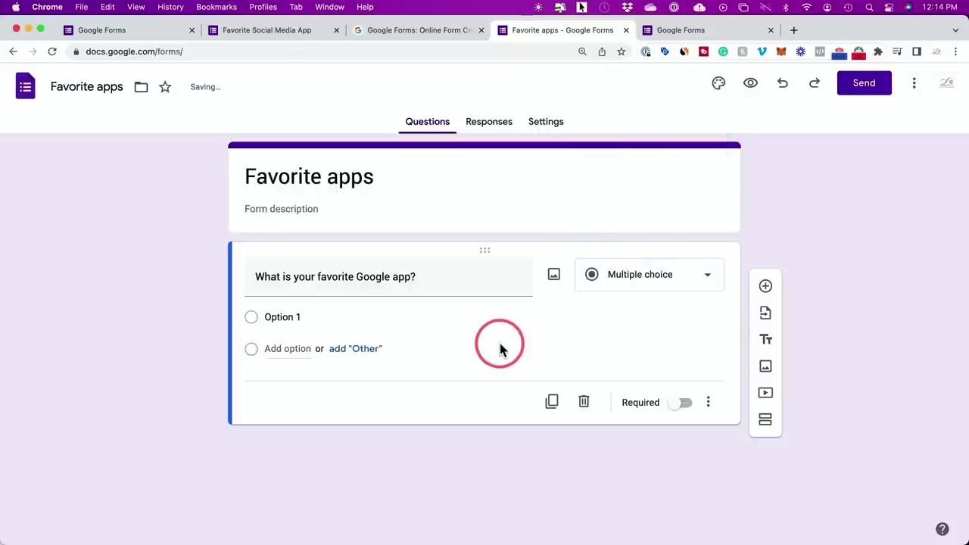
Give the multiple-choice question the options "Google docs", "Google sheets" and "Google forms"
click(283, 318)
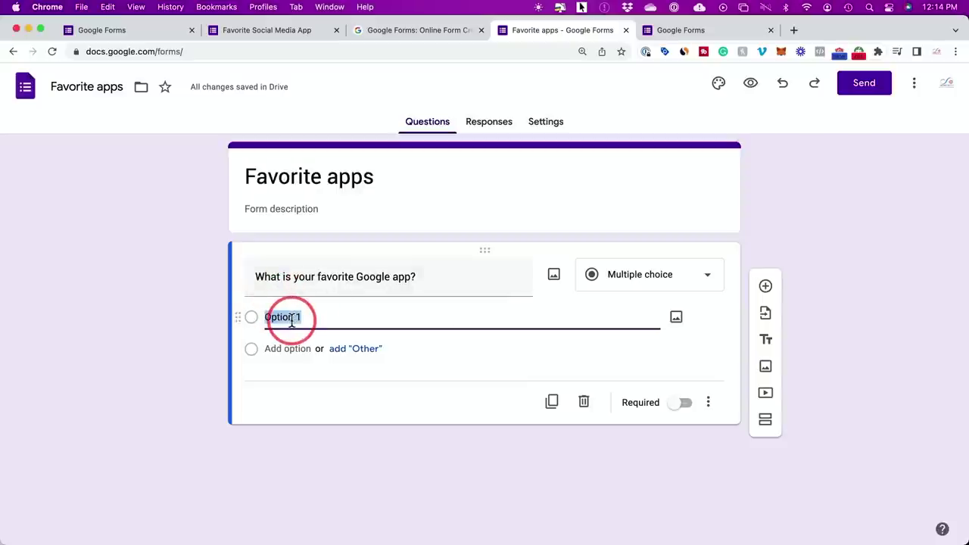
drag(261, 320, 296, 319)
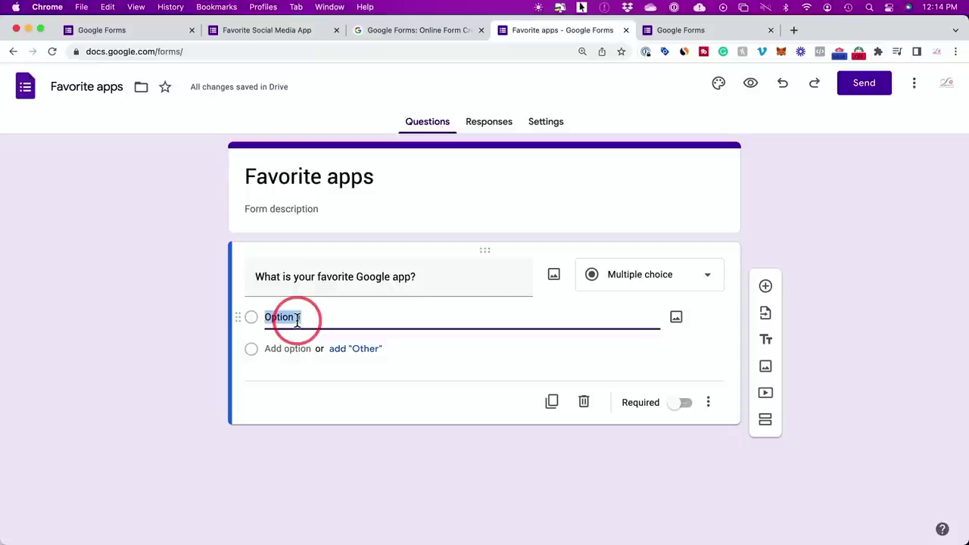
text(Google docs)
click(675, 319)
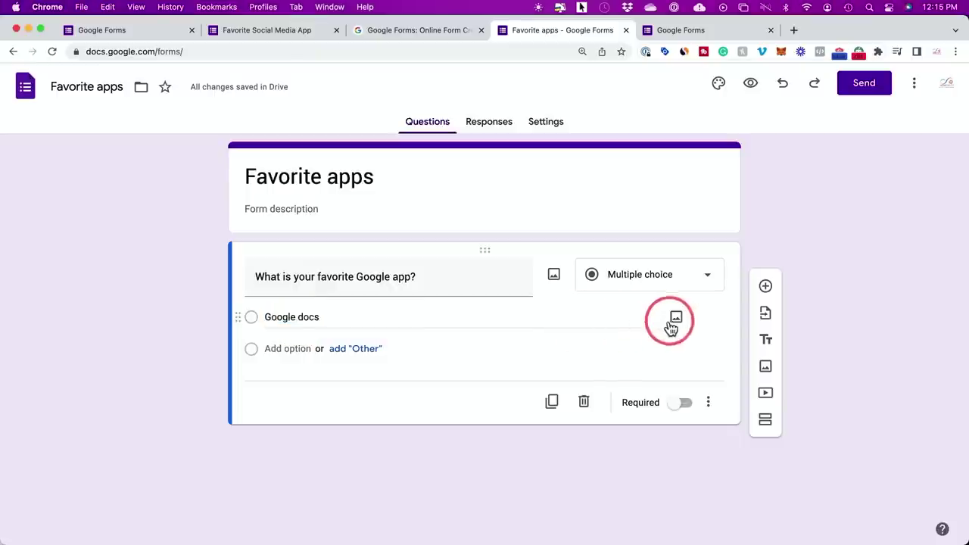
click(502, 326)
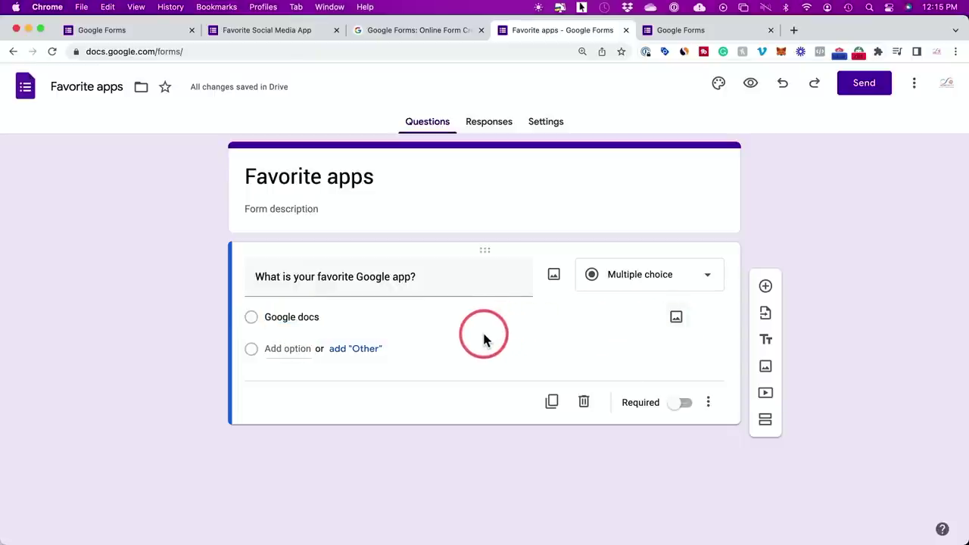
click(295, 349)
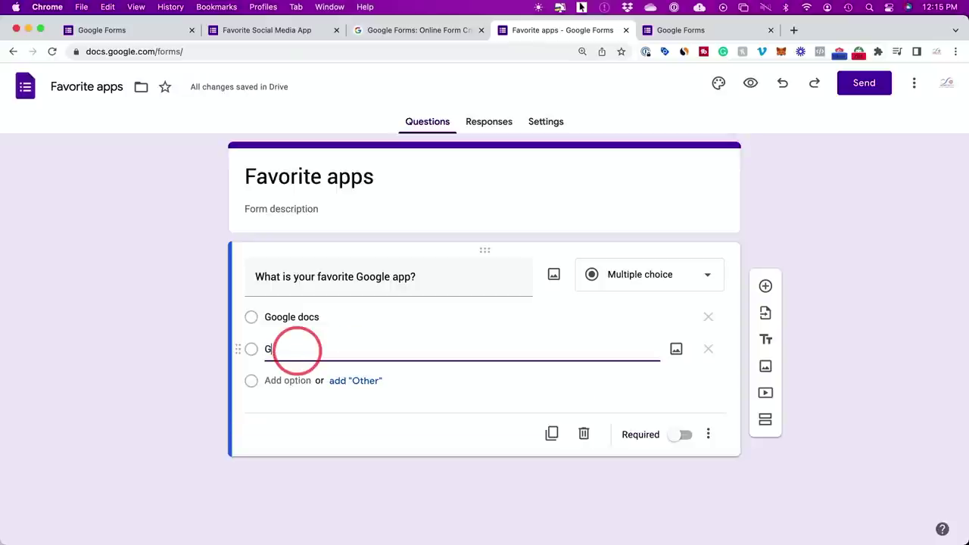
text(Google she)
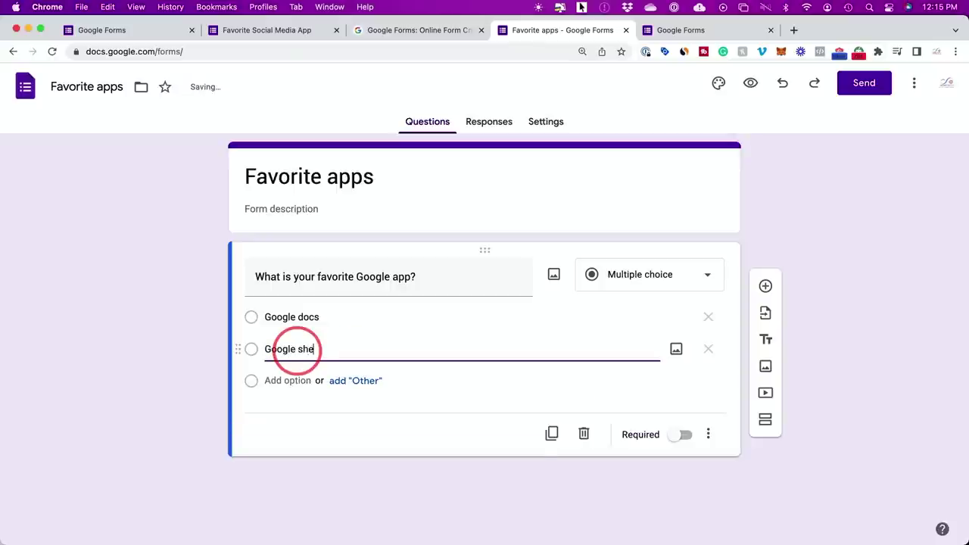
text(ets)
key(Return)
text(Google forms)
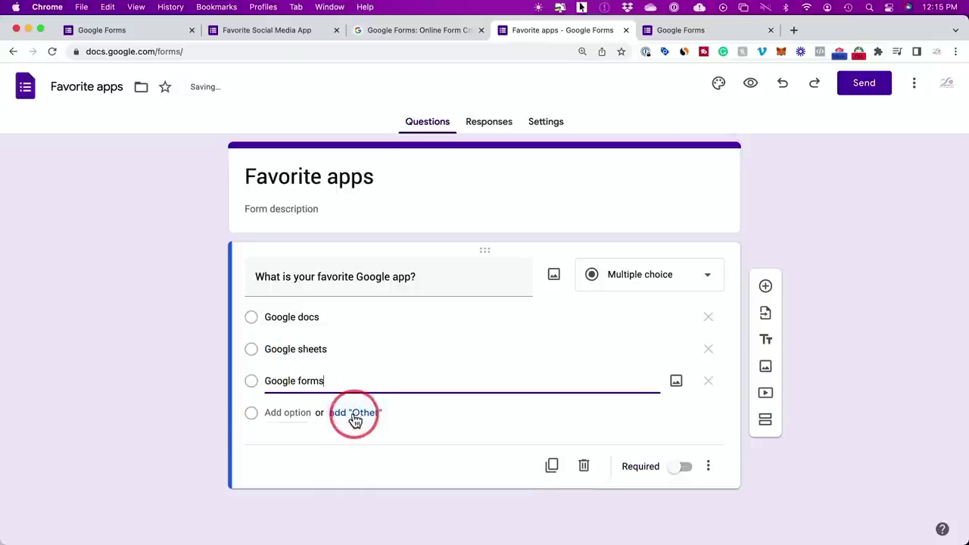
Add an "Other" option to the Google app question, remove it again, and make the question required
click(355, 418)
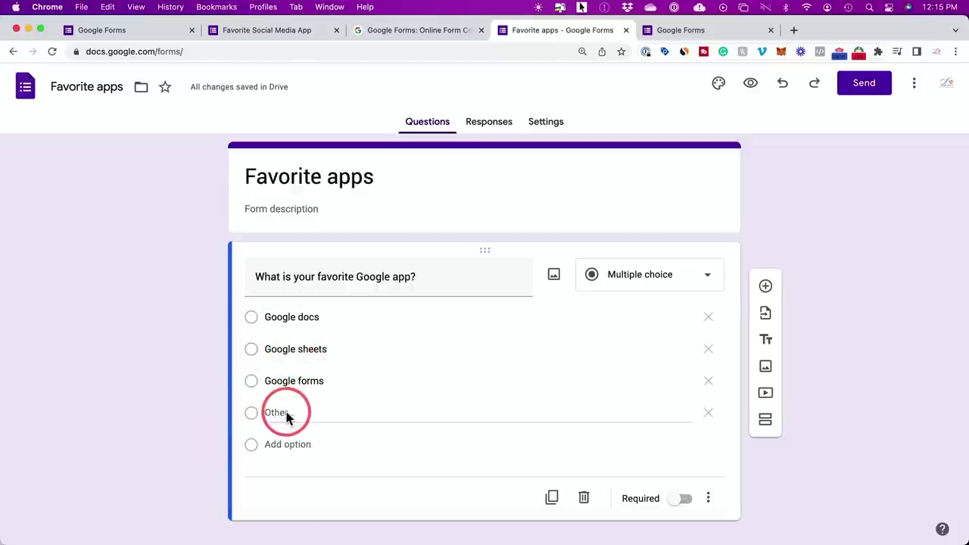
click(705, 414)
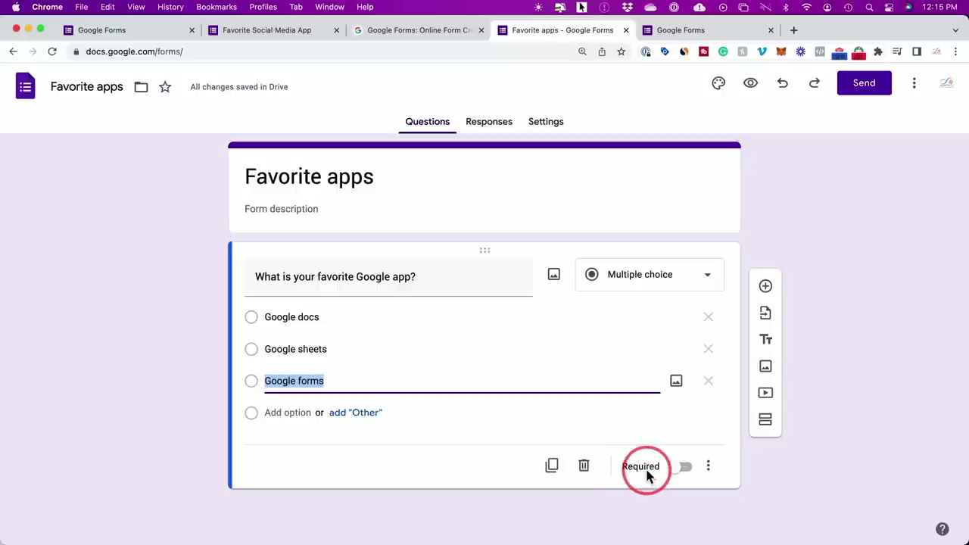
click(684, 469)
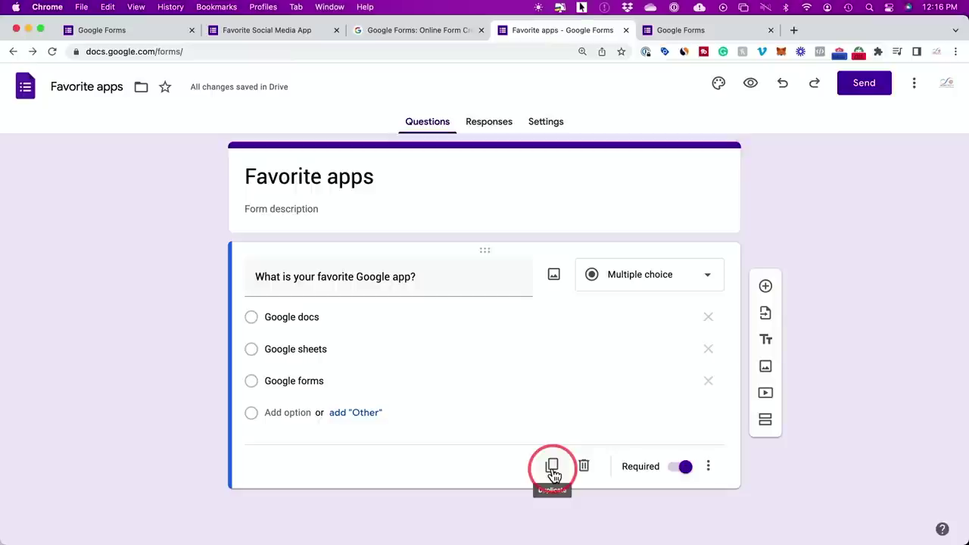
Import the question "What's your favorite social media app?" from the Favorite Social Media App form and check its options
click(766, 315)
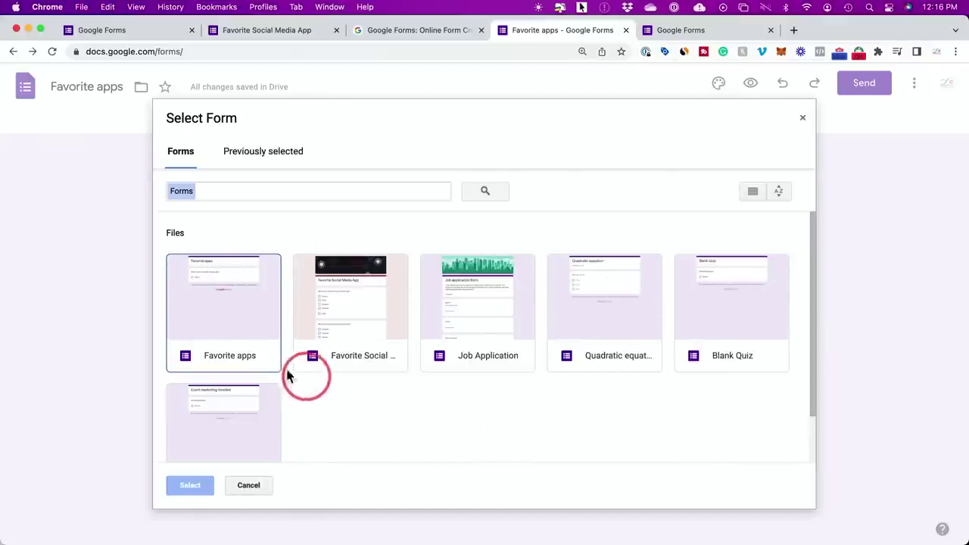
click(359, 316)
click(189, 485)
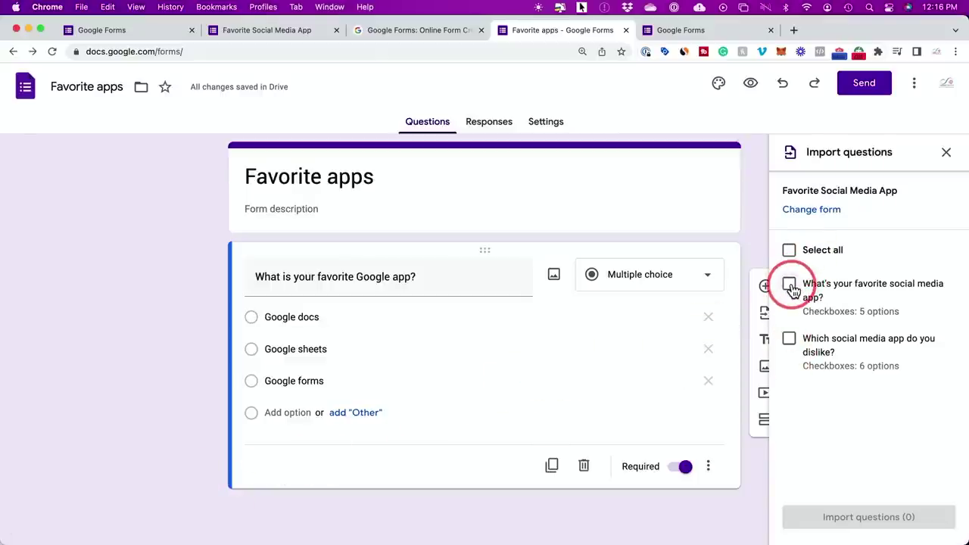
click(789, 286)
click(828, 518)
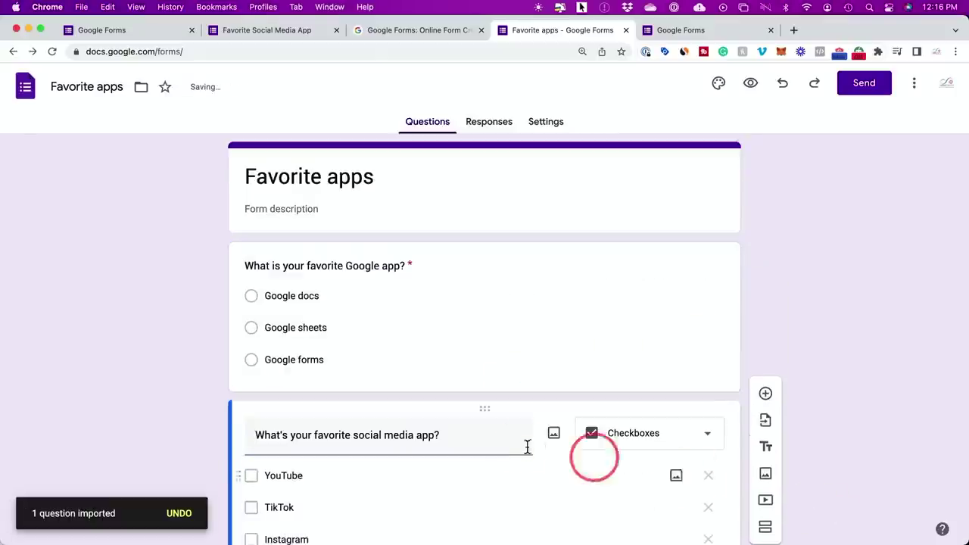
scroll(527, 447, down, 3)
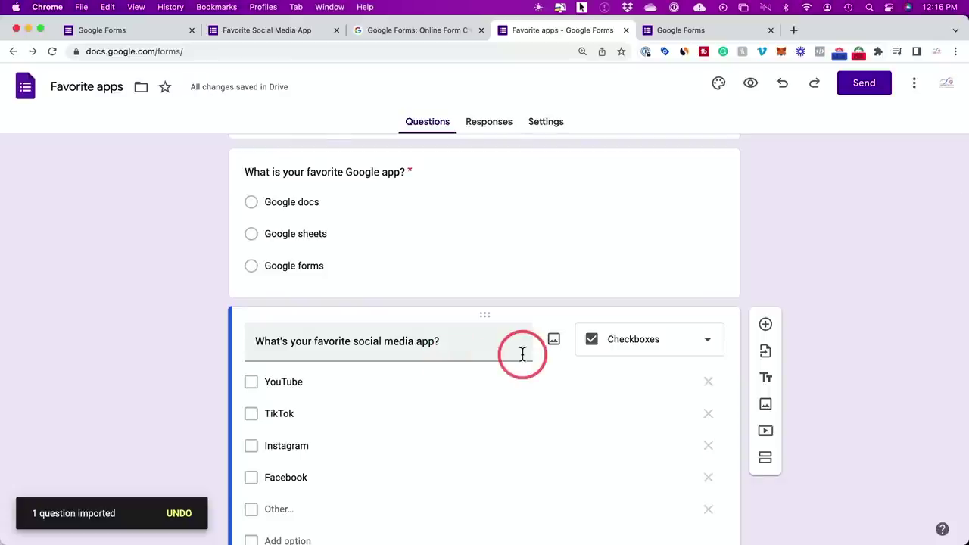
scroll(523, 353, up, 2)
scroll(523, 354, down, 4)
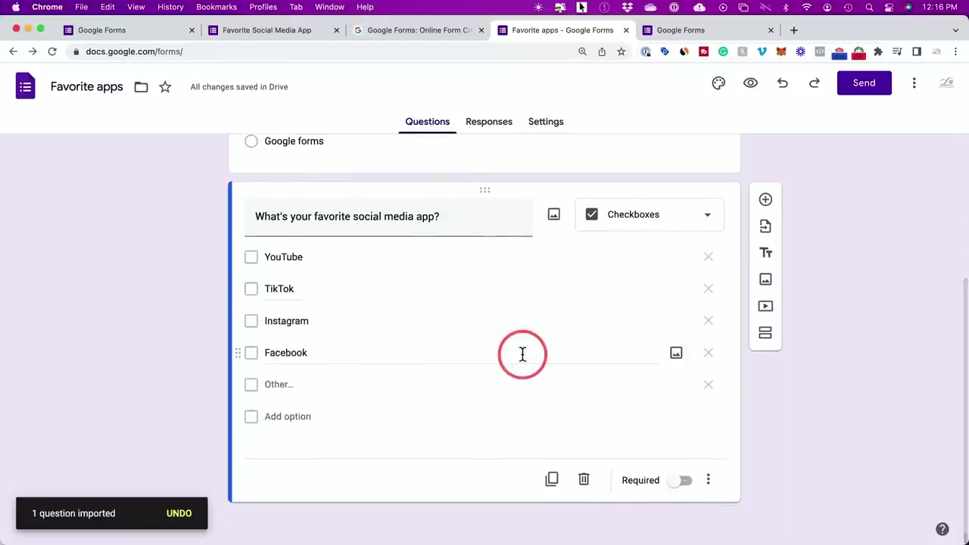
Add a title and description block below the social media question and delete it
click(765, 253)
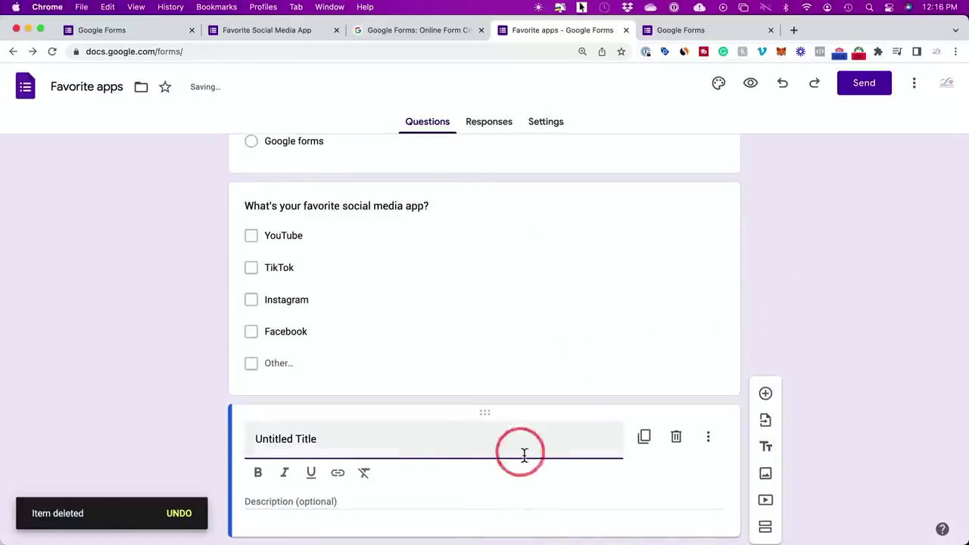
click(676, 443)
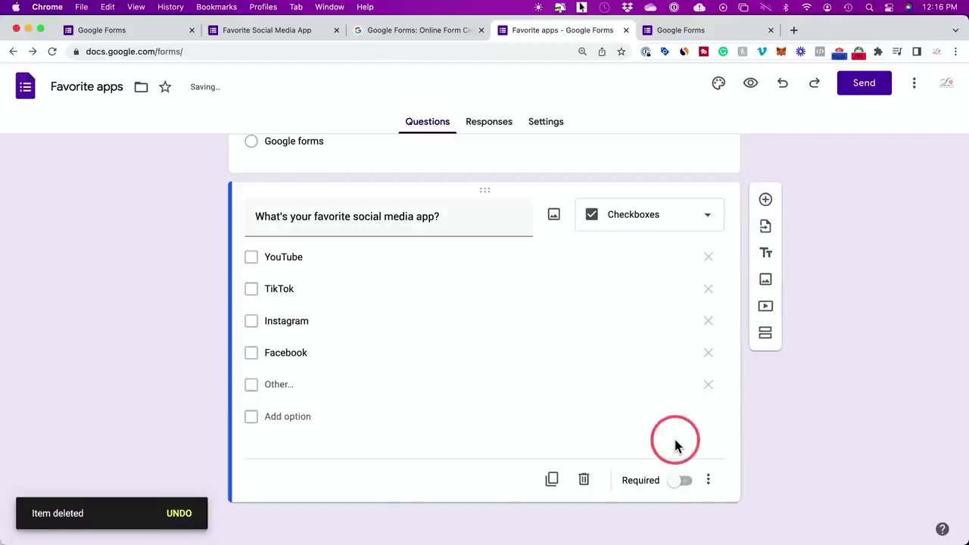
Look at the Google Image Search source and insert an uploaded image into the Favorite Social Media App form, leaving its title empty
click(765, 287)
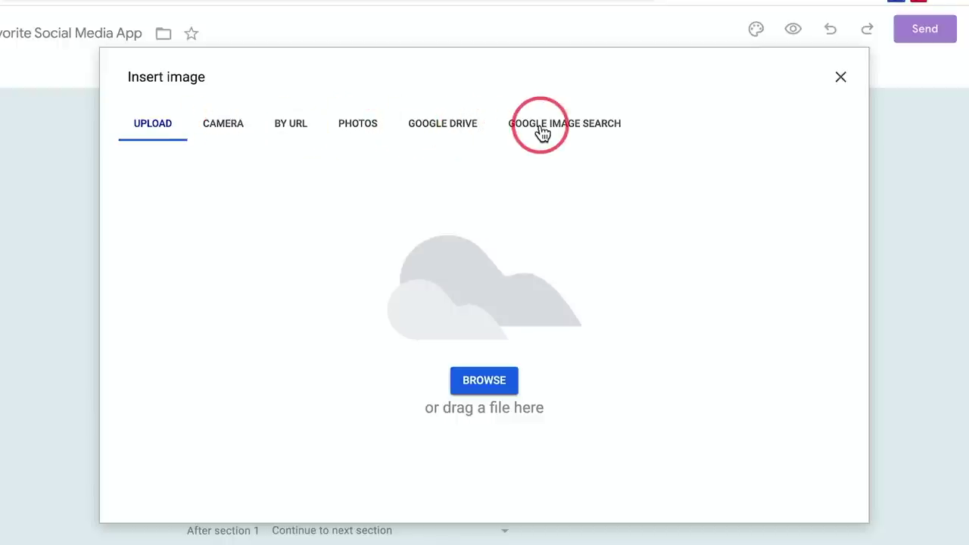
click(591, 127)
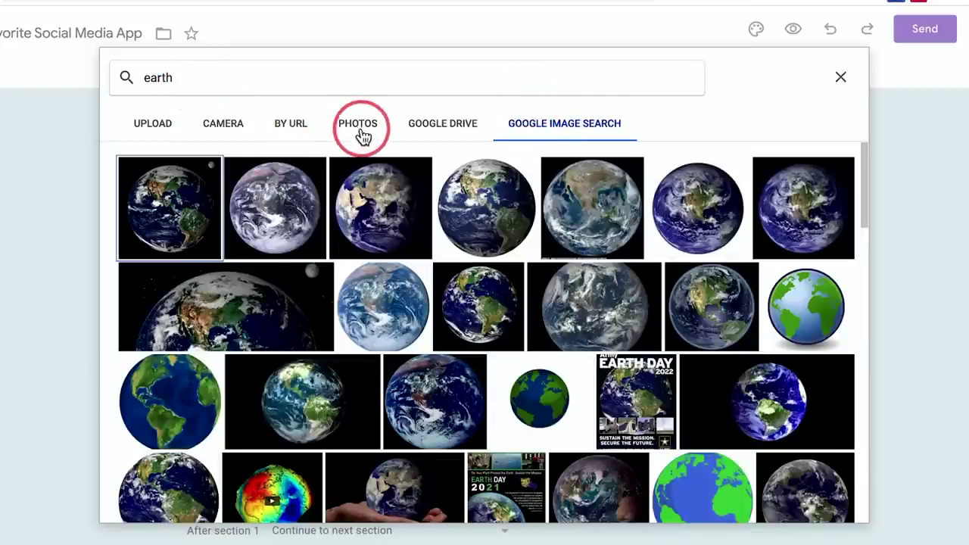
click(148, 129)
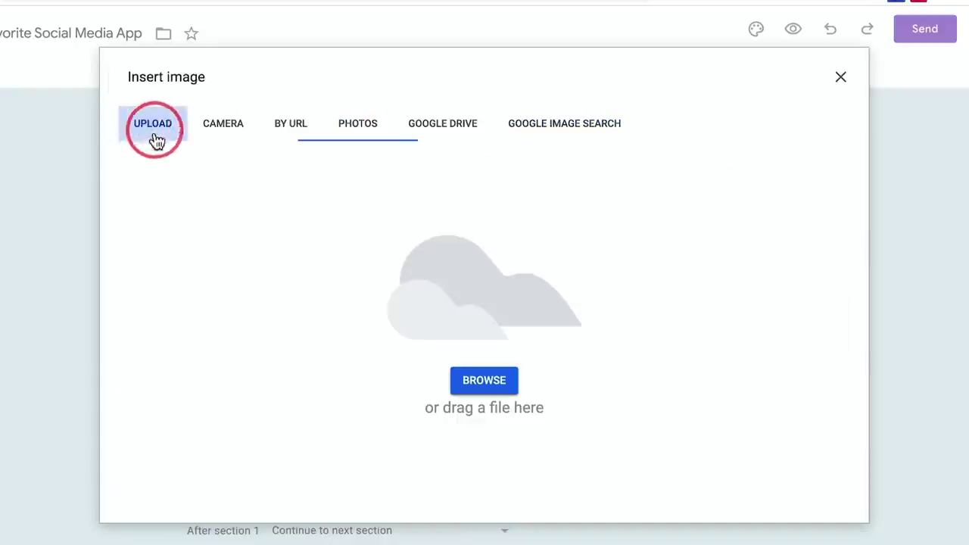
click(483, 385)
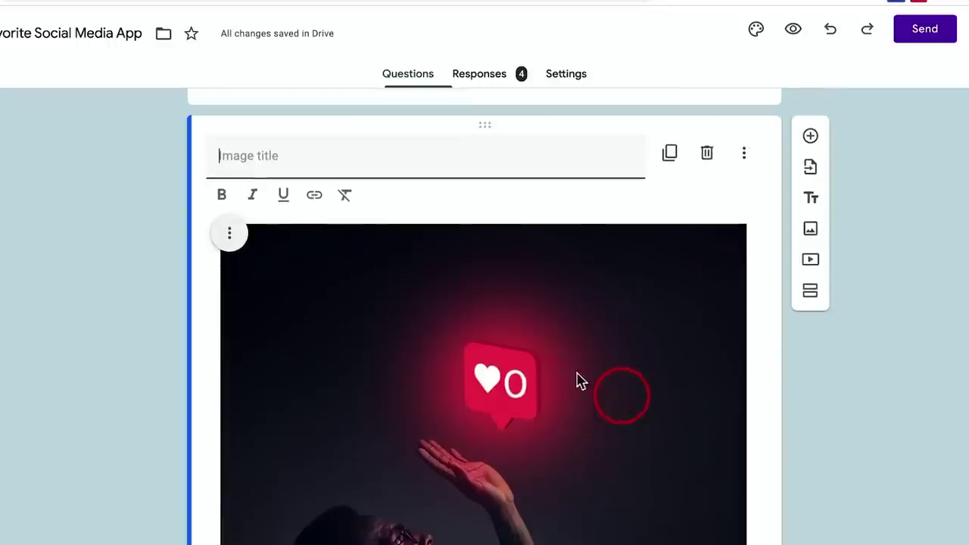
click(377, 159)
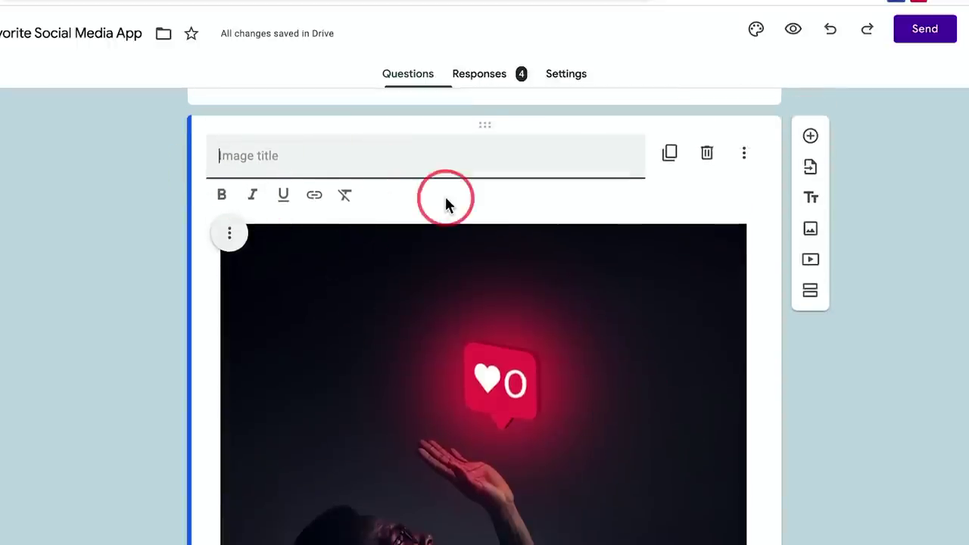
scroll(445, 195, down, 1)
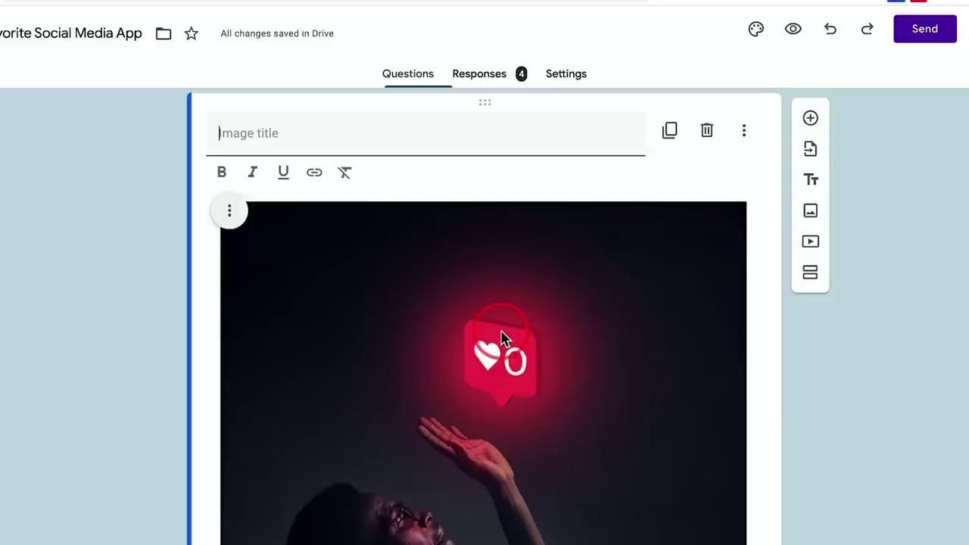
Add a blank question below the image, and insert the YouTube video "How to Use Google Docs - Beginner's Guide" found by searching "google docs"
click(810, 120)
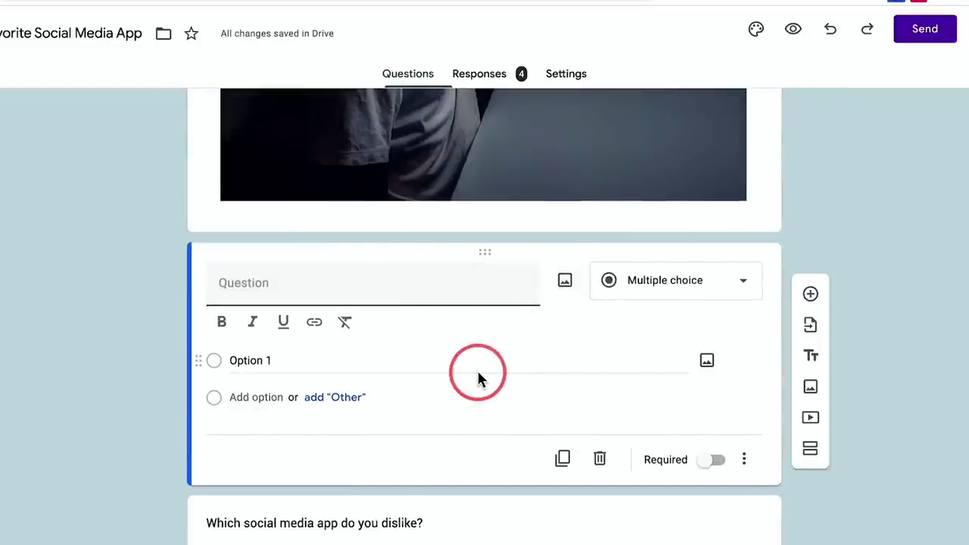
scroll(477, 371, up, 5)
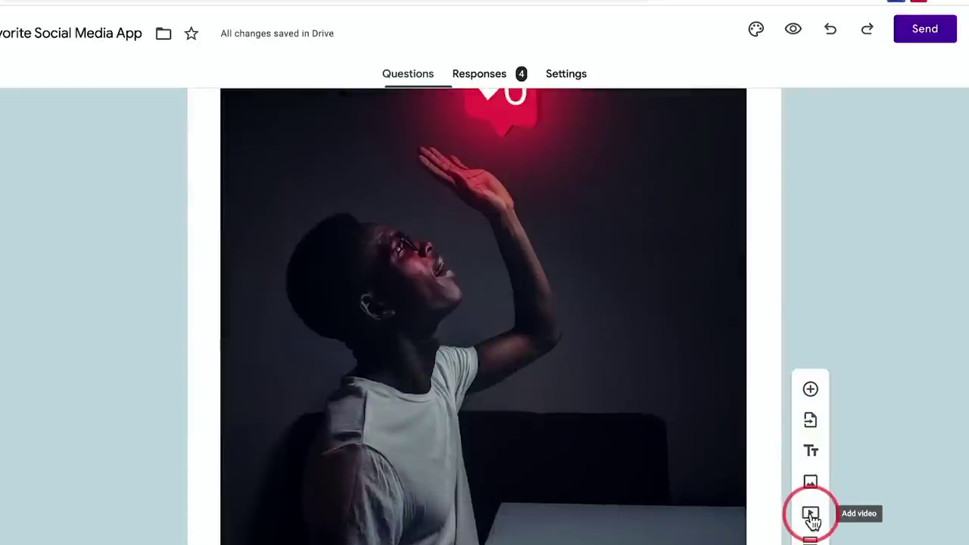
click(811, 516)
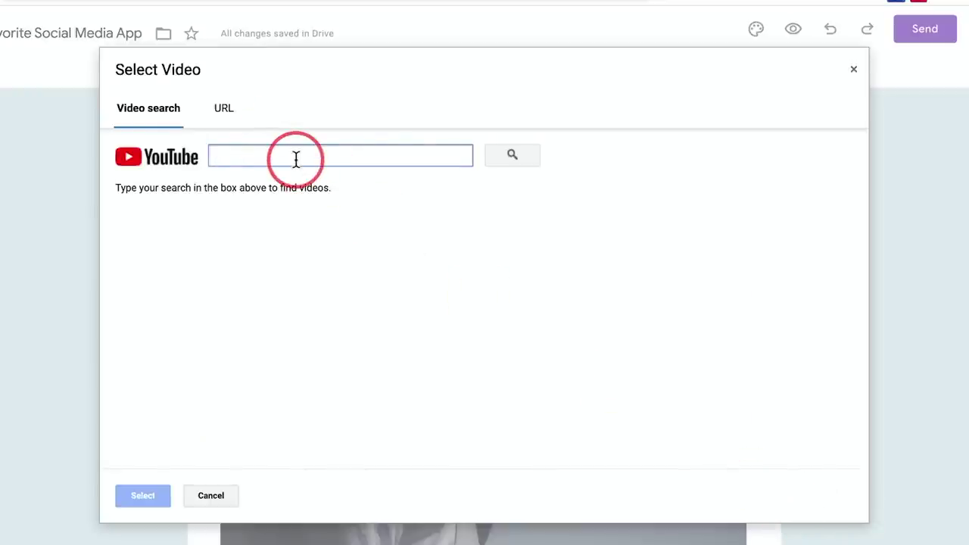
text(google docs)
key(Return)
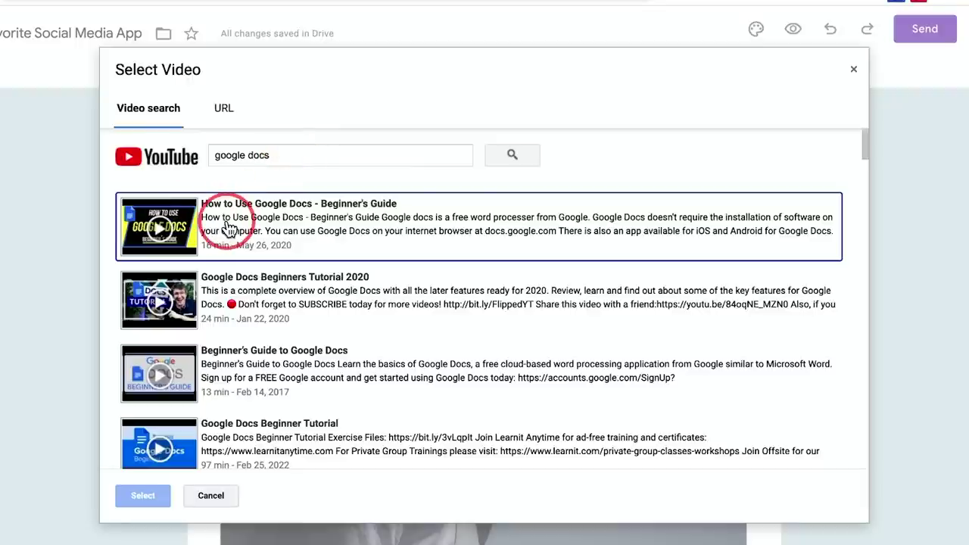
click(227, 230)
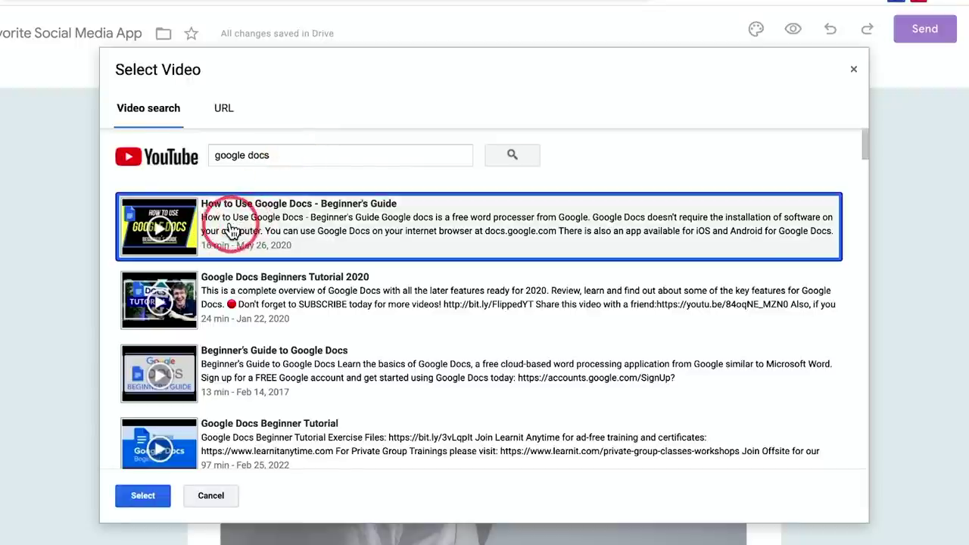
click(140, 505)
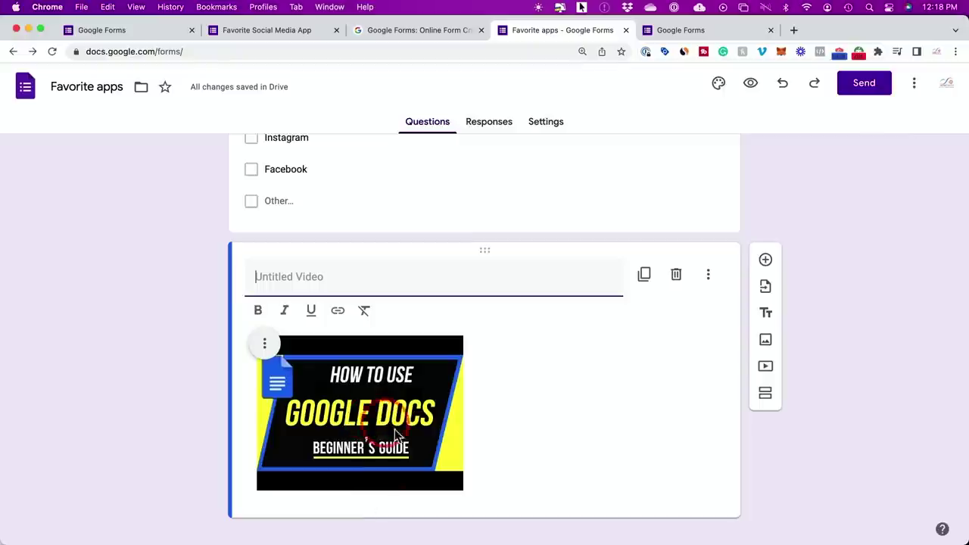
Title the inserted video "Google Docs tutorial" in bold and try playing the video
click(443, 279)
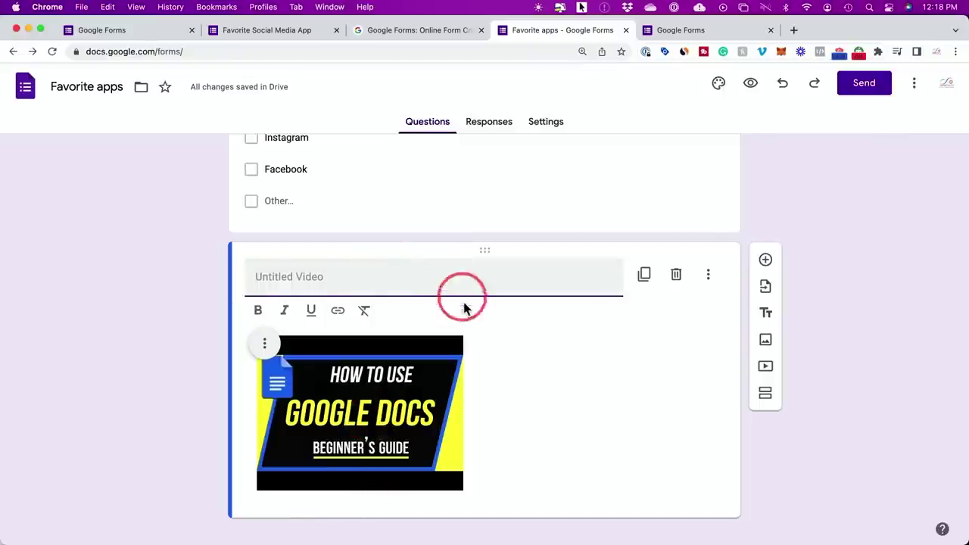
click(300, 282)
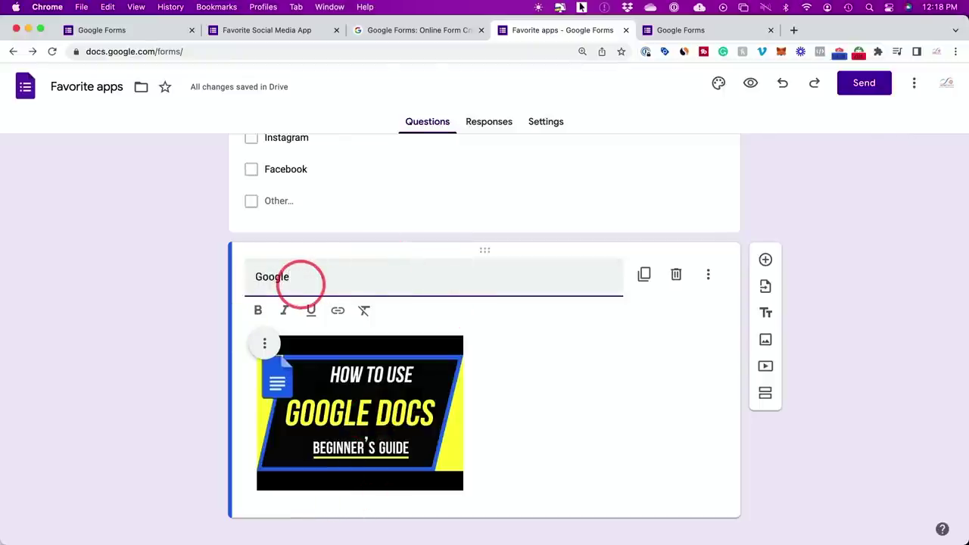
text(Google Docs tutorial)
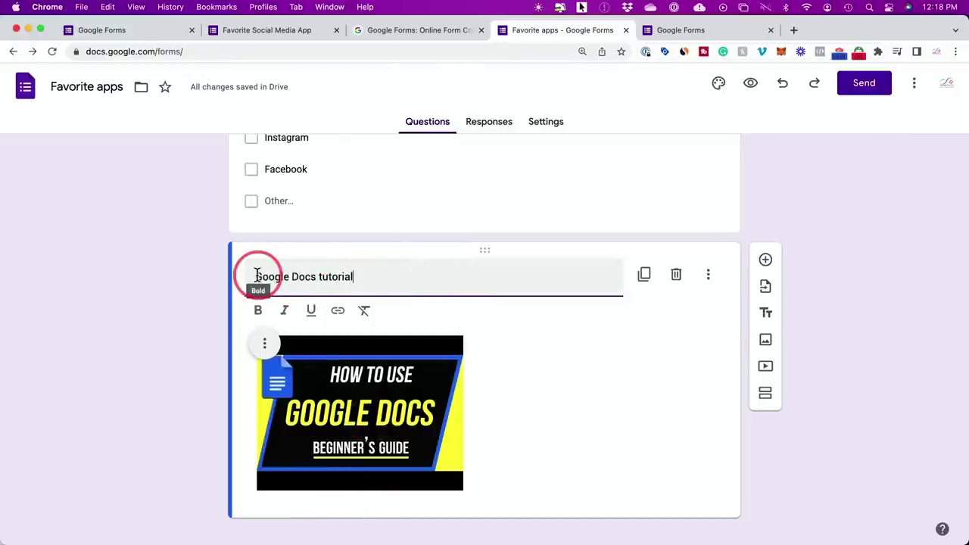
drag(264, 277, 426, 280)
click(259, 312)
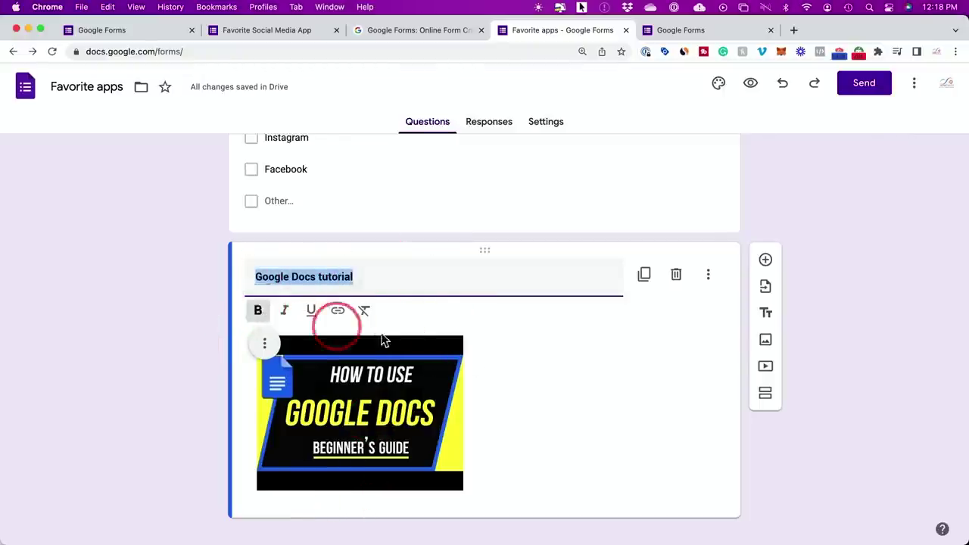
click(569, 382)
click(359, 384)
click(351, 394)
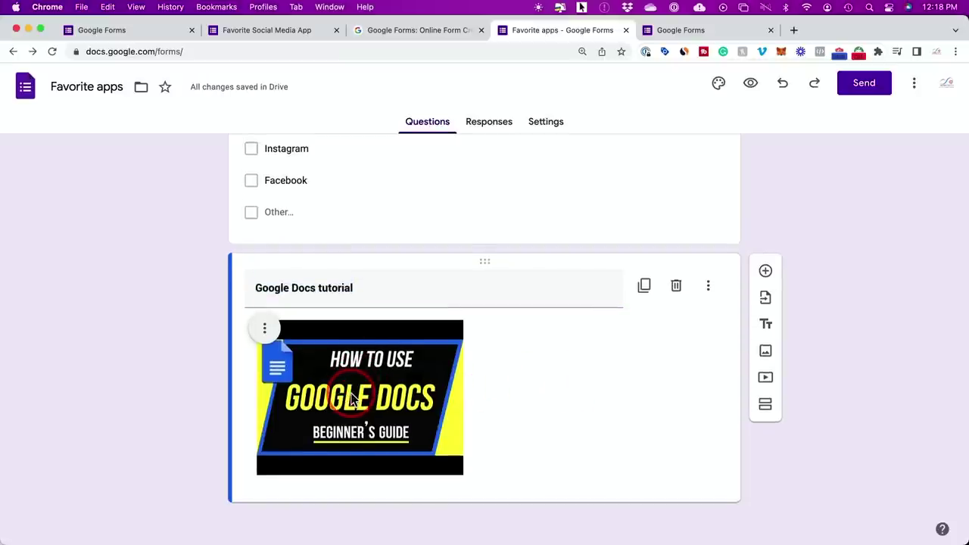
click(359, 389)
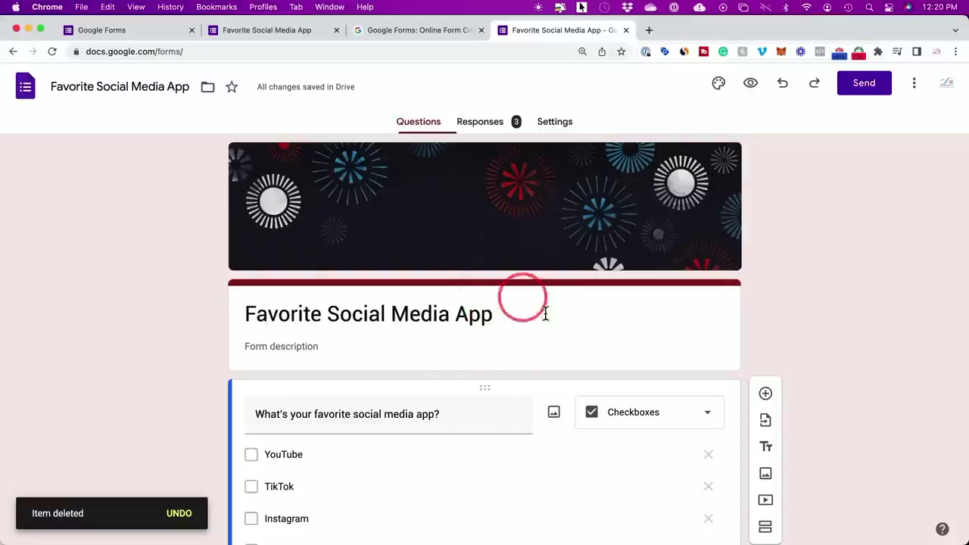
In the Favorite Social Media App form, move the "Which social media app do you dislike?" question above "What's your favorite social media app?" and check the order
scroll(549, 314, down, 5)
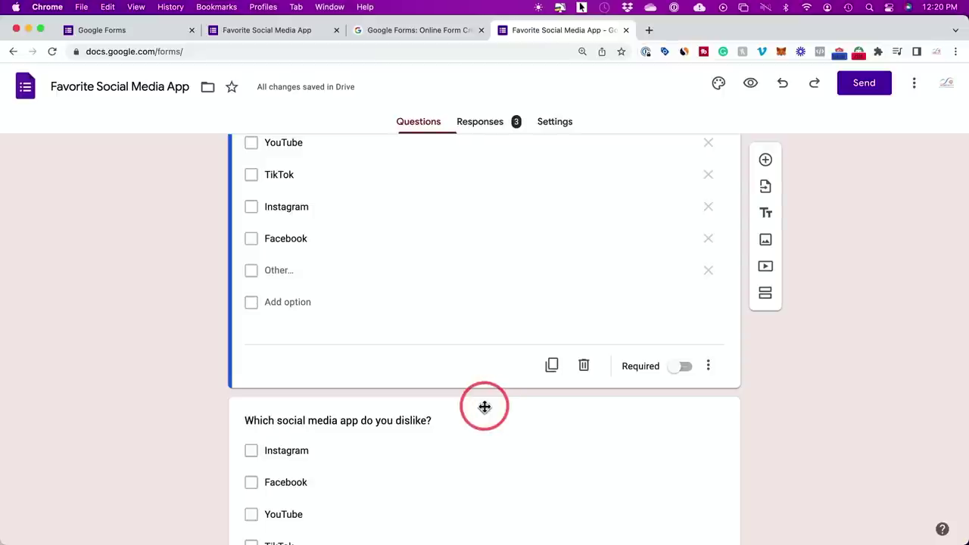
drag(485, 406, 439, 305)
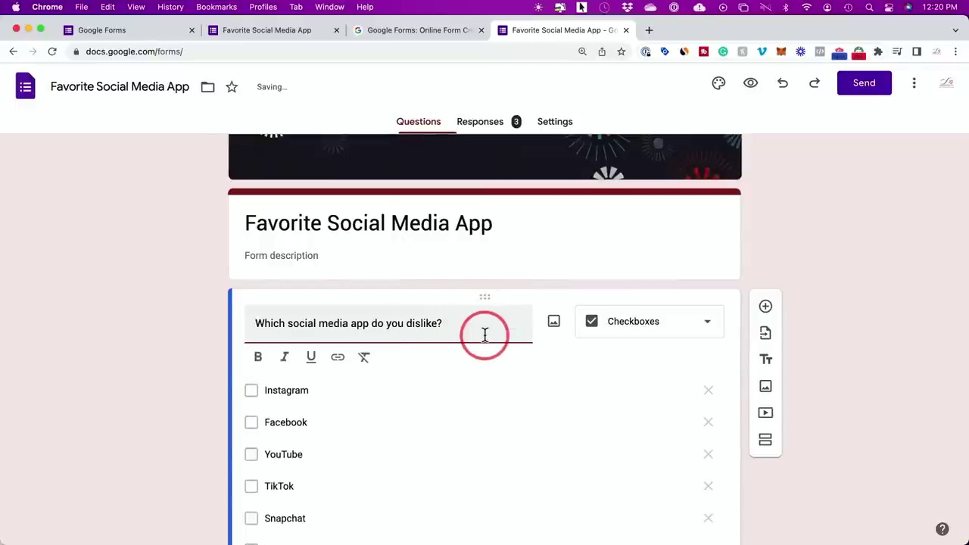
scroll(484, 334, down, 5)
scroll(492, 437, up, 2)
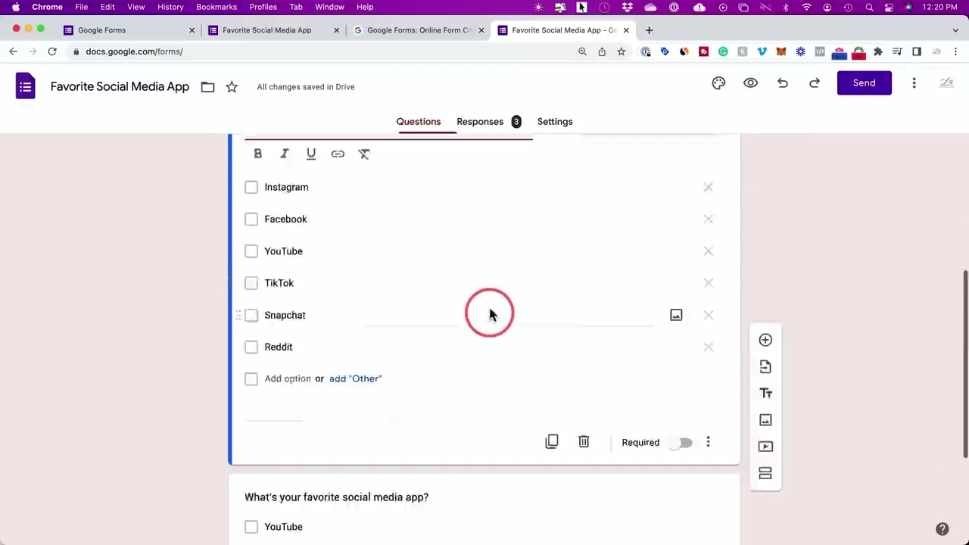
scroll(490, 313, up, 4)
scroll(490, 313, down, 1)
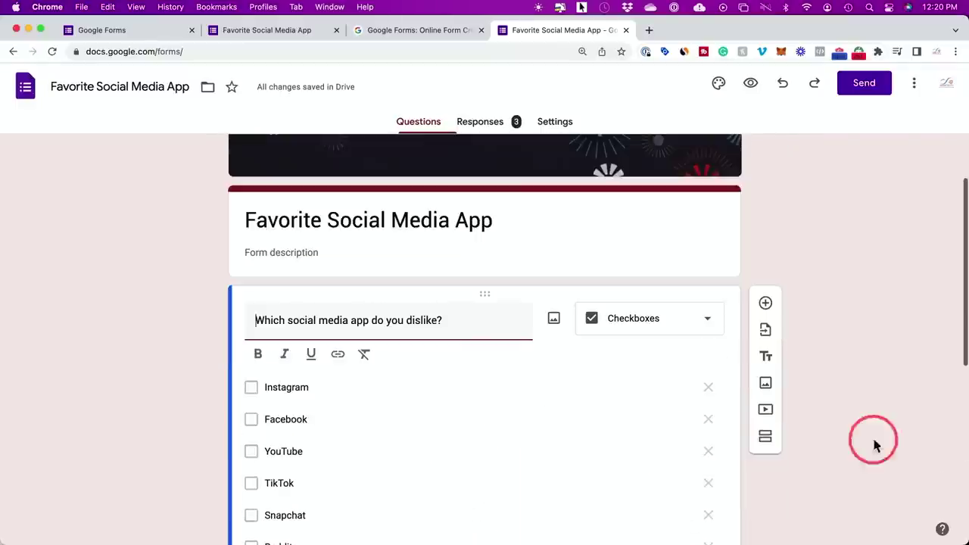
Add a section after the dislike question and move "What's your favorite social media app?" from it to the start of section 1
click(767, 439)
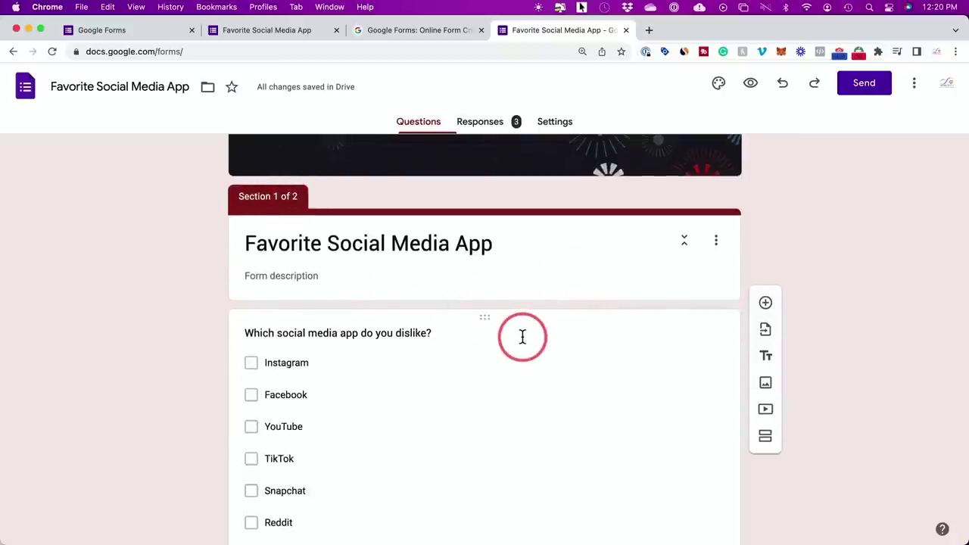
scroll(521, 338, down, 6)
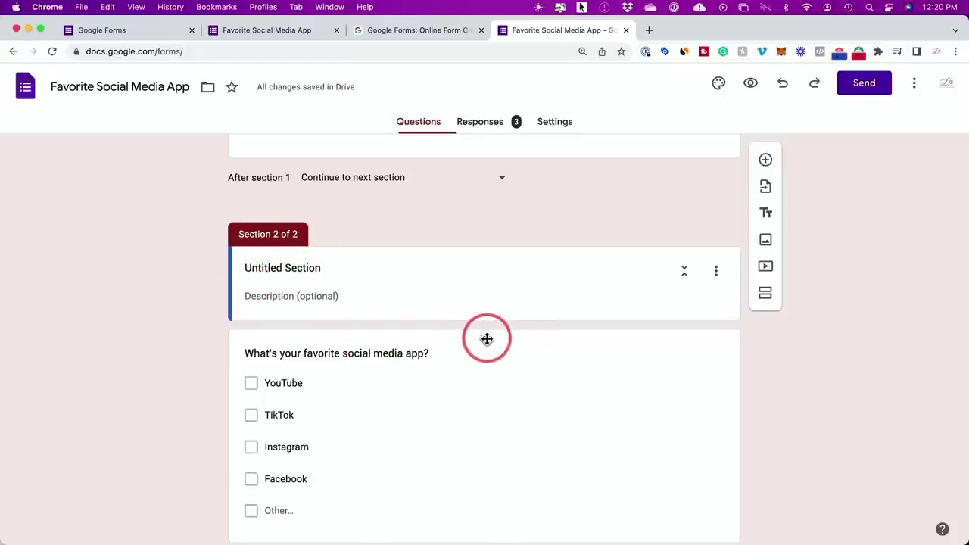
drag(486, 342, 490, 365)
Title the second section "Your favorite website"
scroll(495, 311, down, 10)
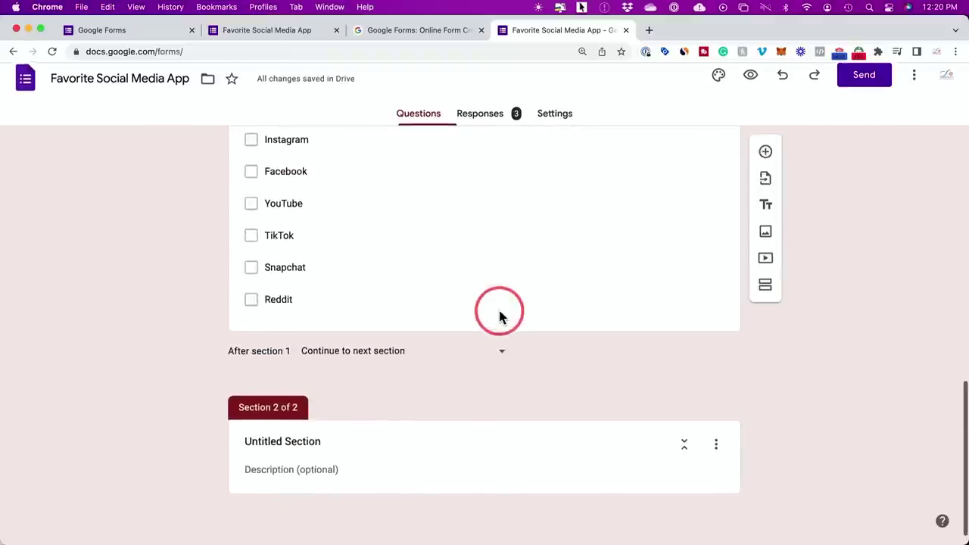
click(300, 450)
triple_click(342, 452)
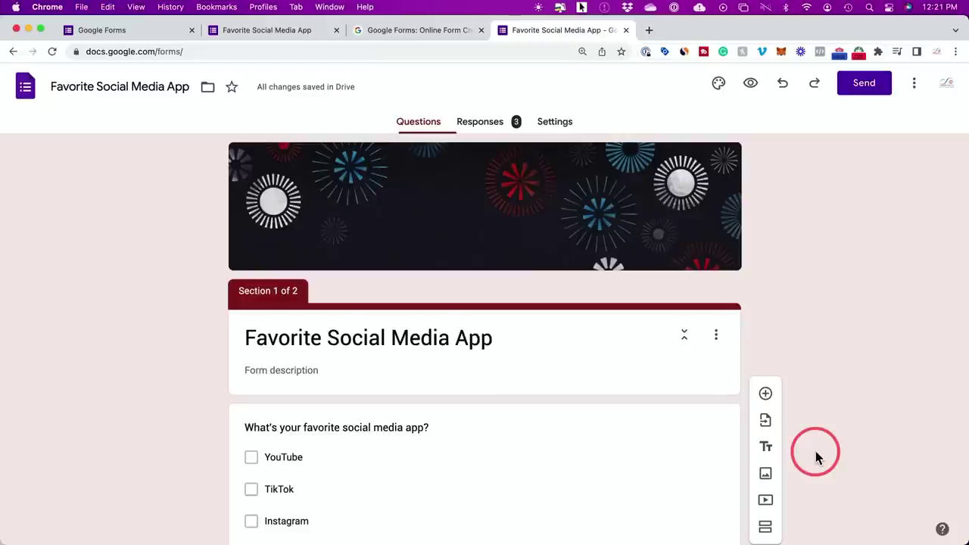
Review the form's theme settings and browse the Work and School header images without choosing one
click(719, 85)
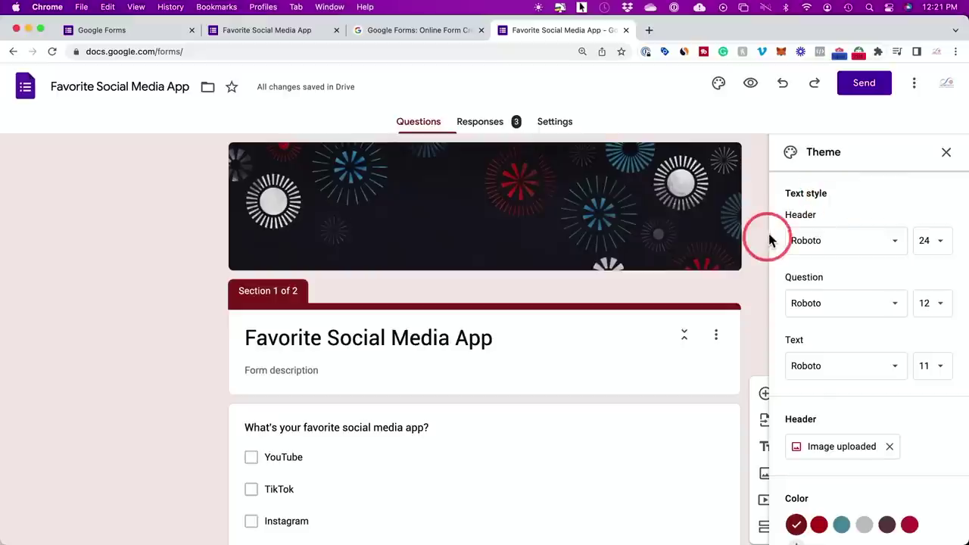
scroll(777, 334, down, 2)
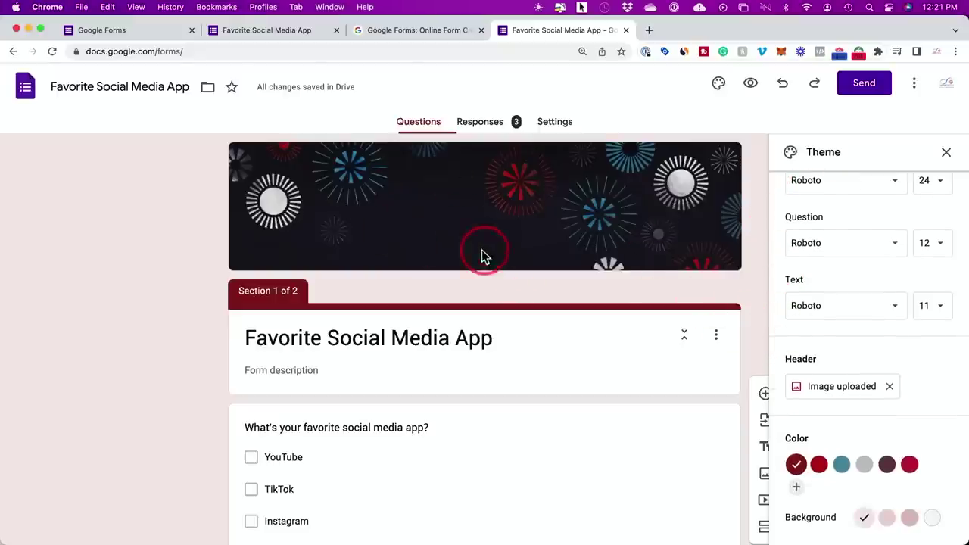
click(829, 394)
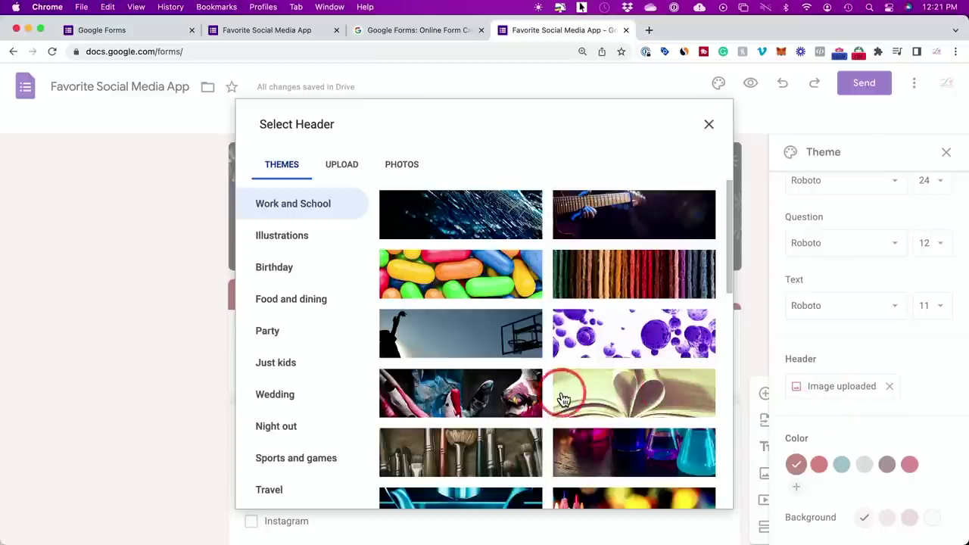
scroll(564, 393, down, 3)
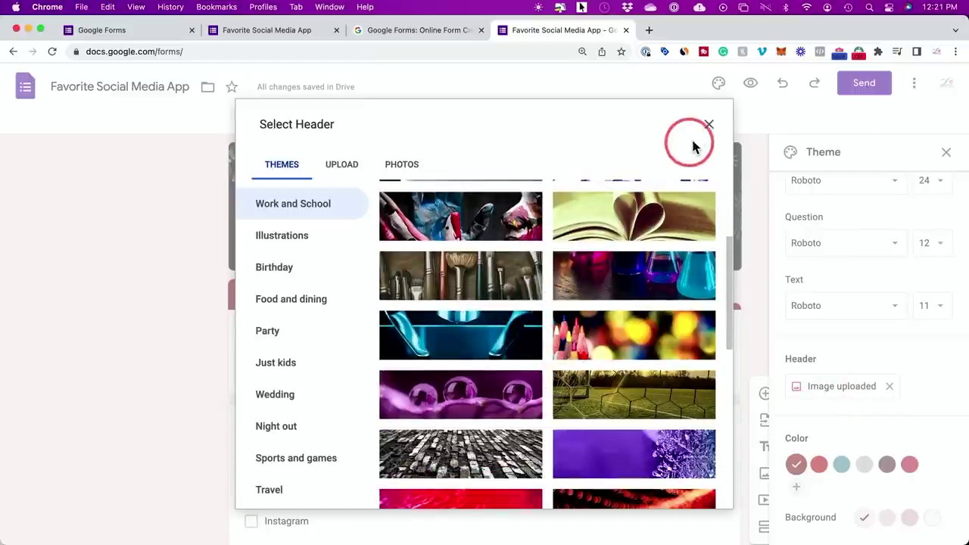
click(708, 124)
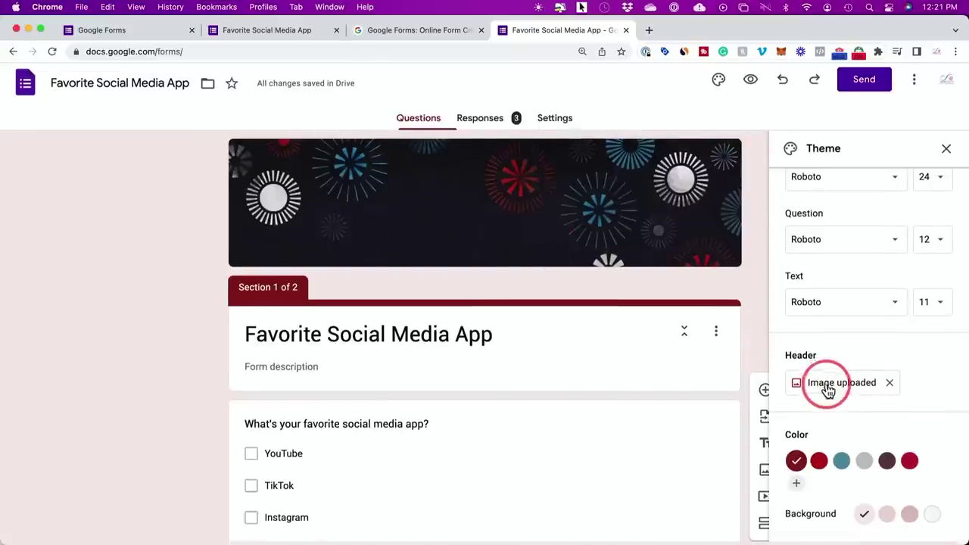
Set the form's theme color to teal with the darkest teal background shade, and close the theme settings
click(841, 464)
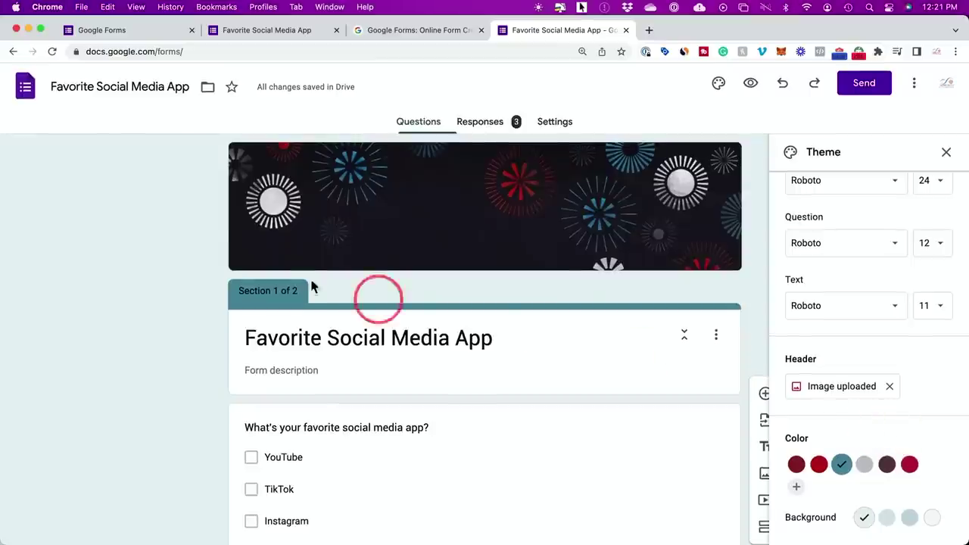
click(907, 520)
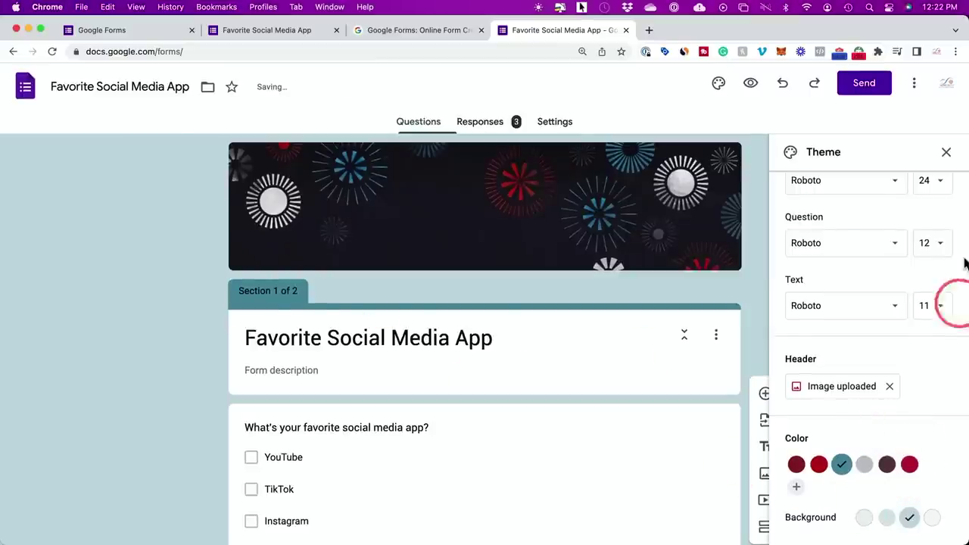
click(946, 151)
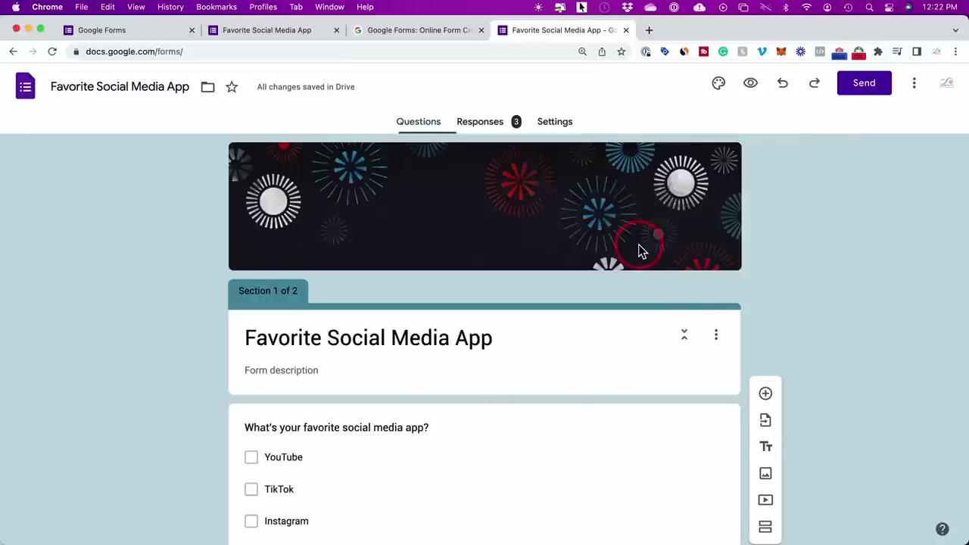
Preview the form, answer YouTube as favorite app and Instagram as disliked app, and submit the response
click(751, 86)
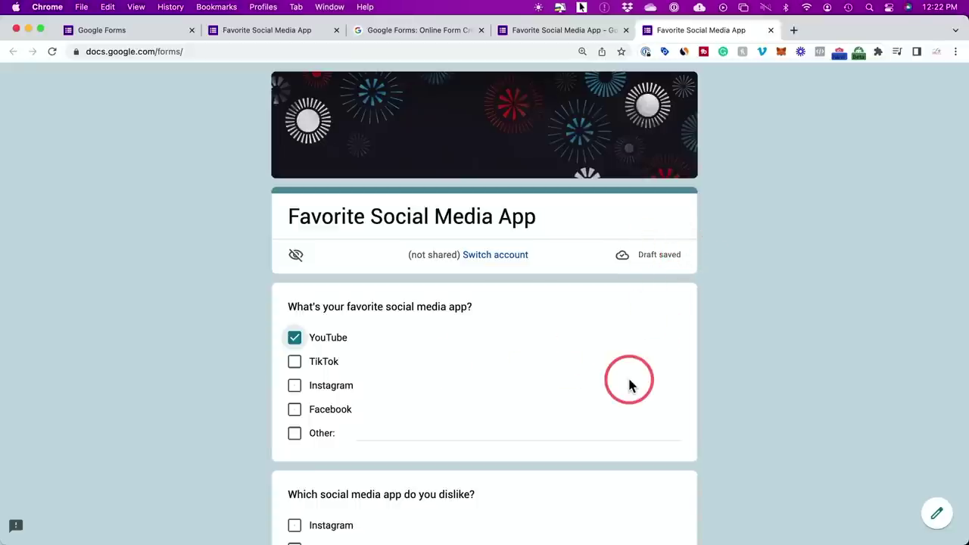
scroll(628, 384, down, 3)
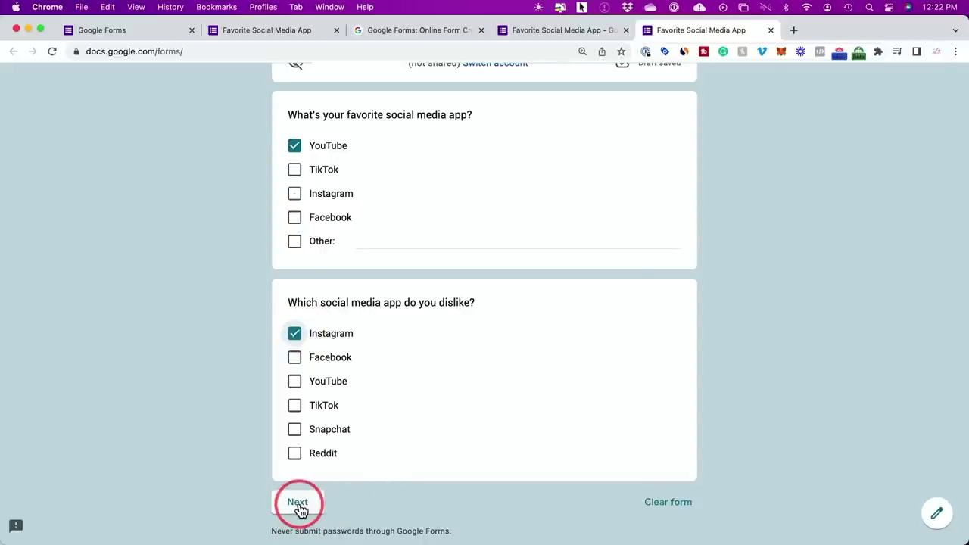
click(298, 503)
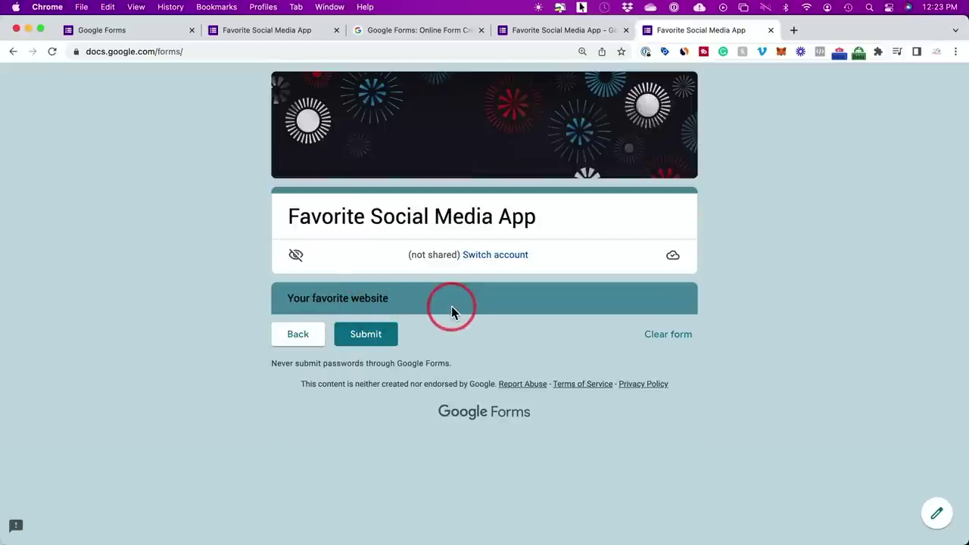
click(366, 335)
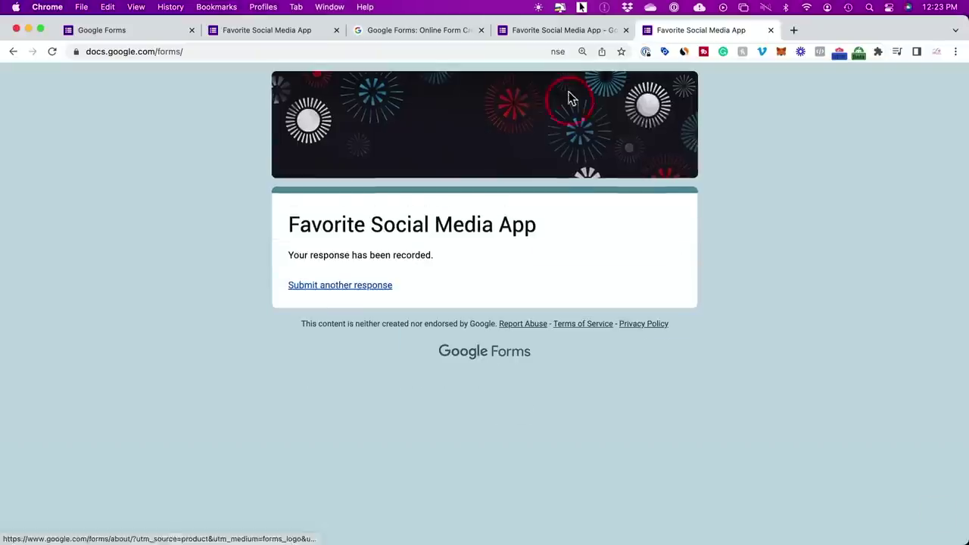
Return to the form editor and examine the response summary charts for the social media questions
click(556, 40)
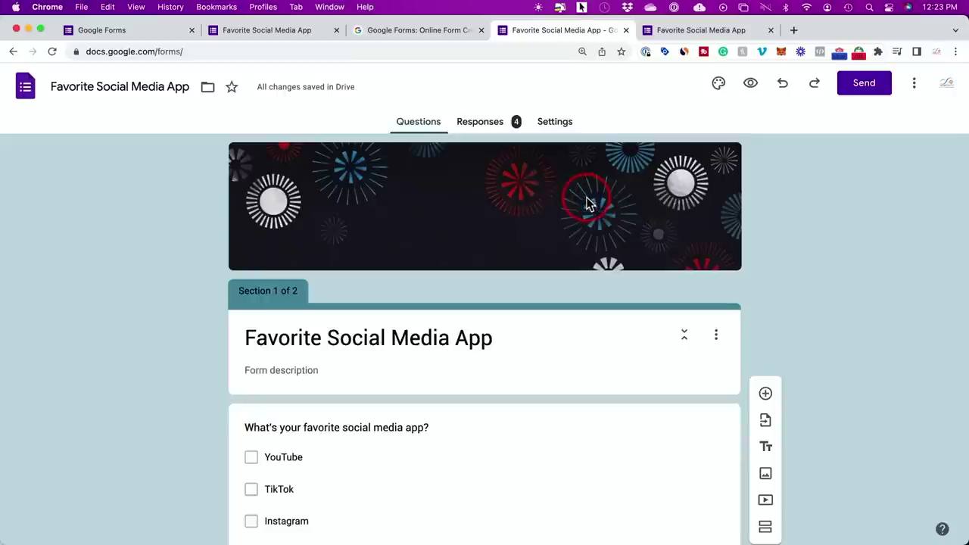
click(480, 131)
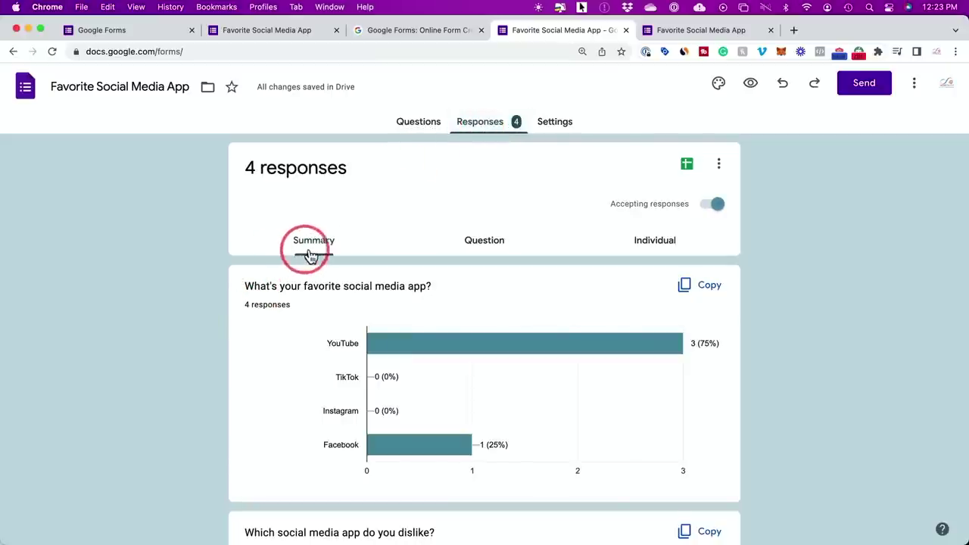
scroll(295, 303, down, 2)
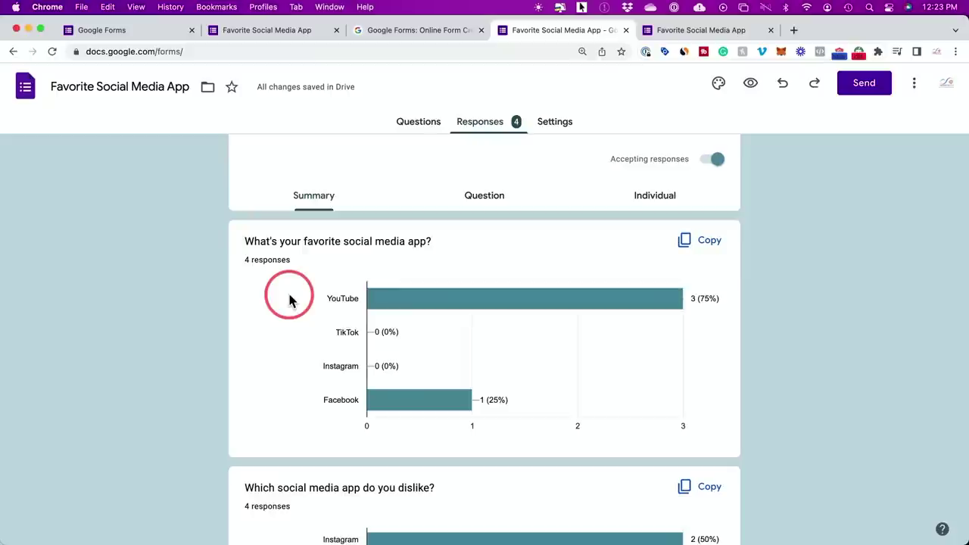
Review the survey responses by question for both questions, and by individual respondent
click(477, 197)
scroll(484, 325, down, 2)
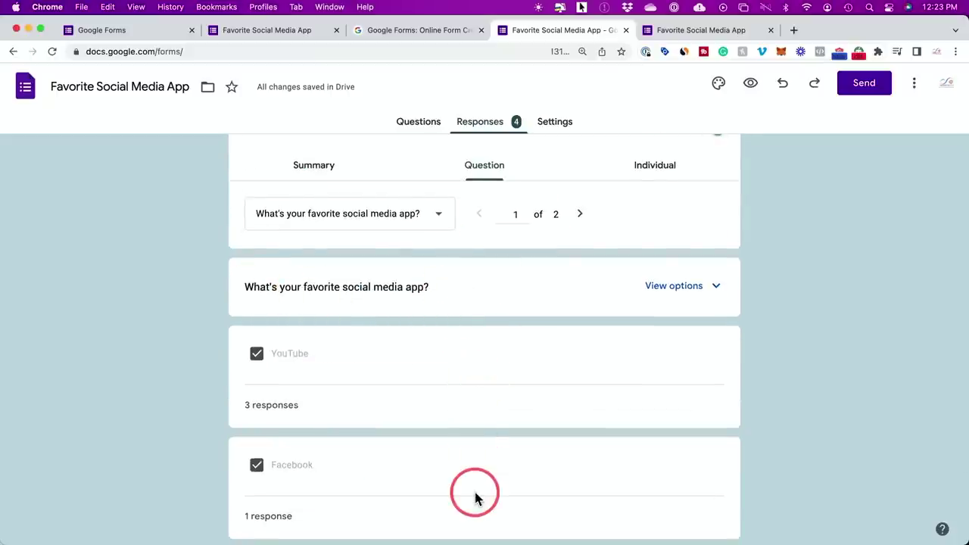
click(579, 215)
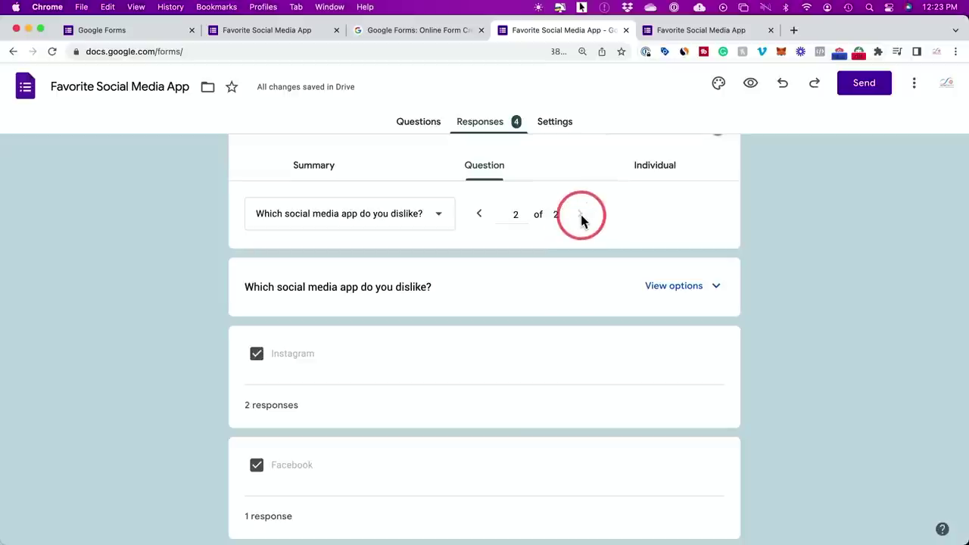
scroll(582, 220, up, 2)
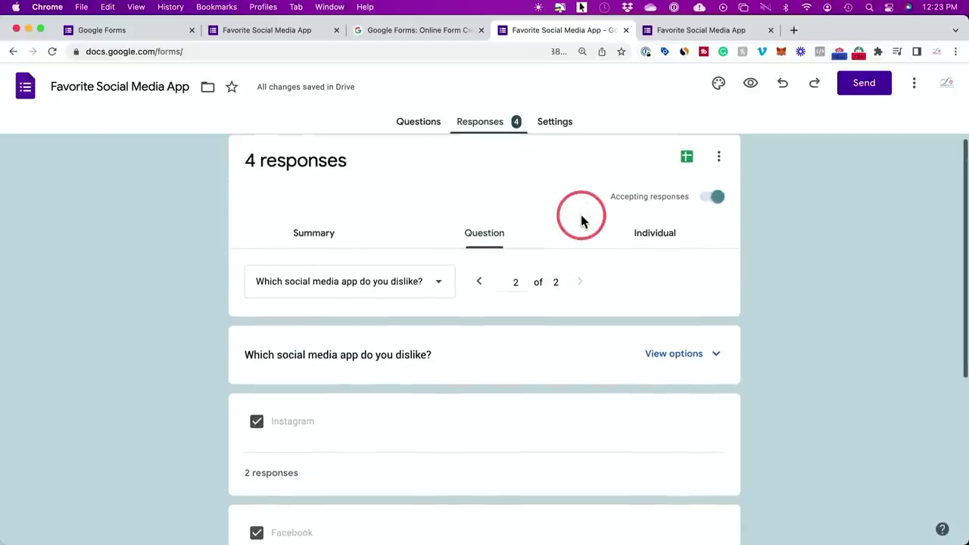
click(670, 244)
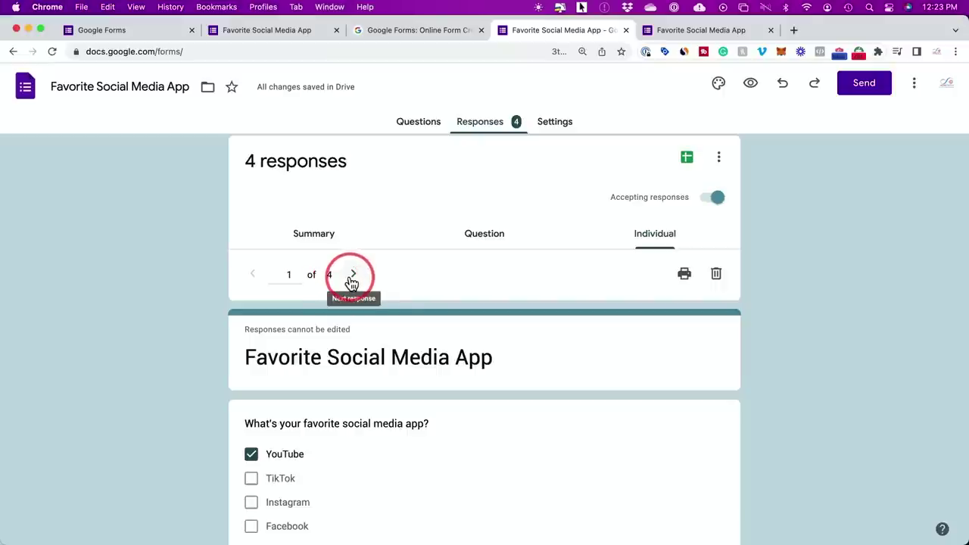
scroll(454, 305, up, 1)
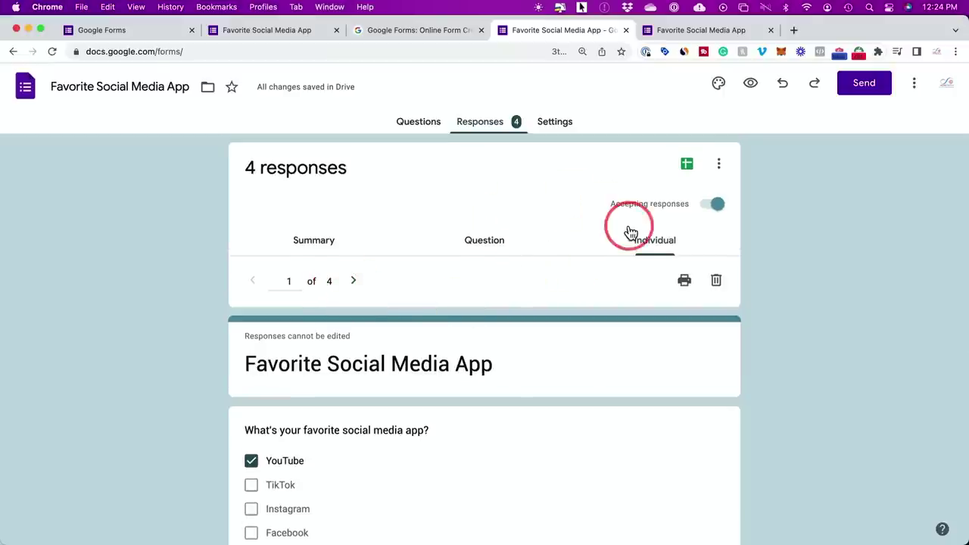
Stop the form from accepting responses while trying to submit another response on the live form, and re-enable accepting responses
click(712, 205)
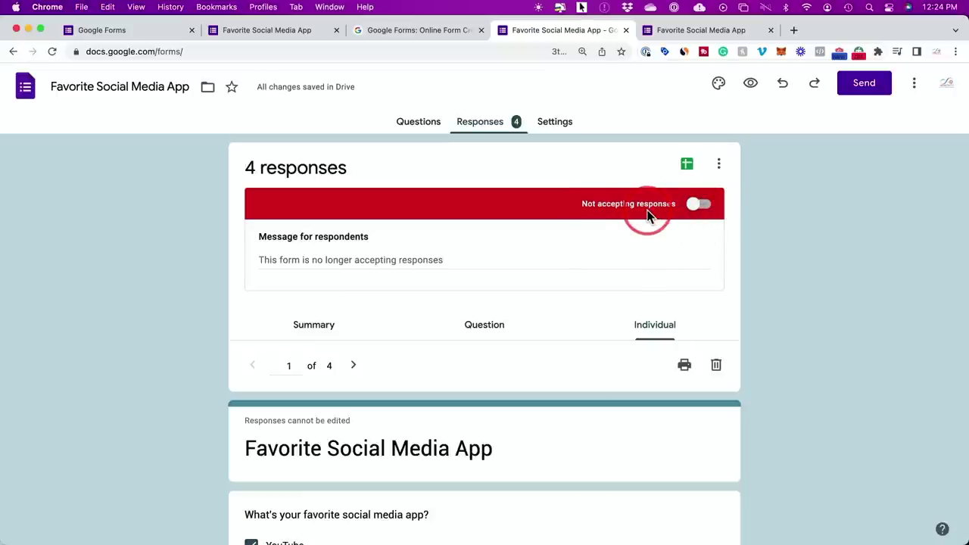
click(685, 32)
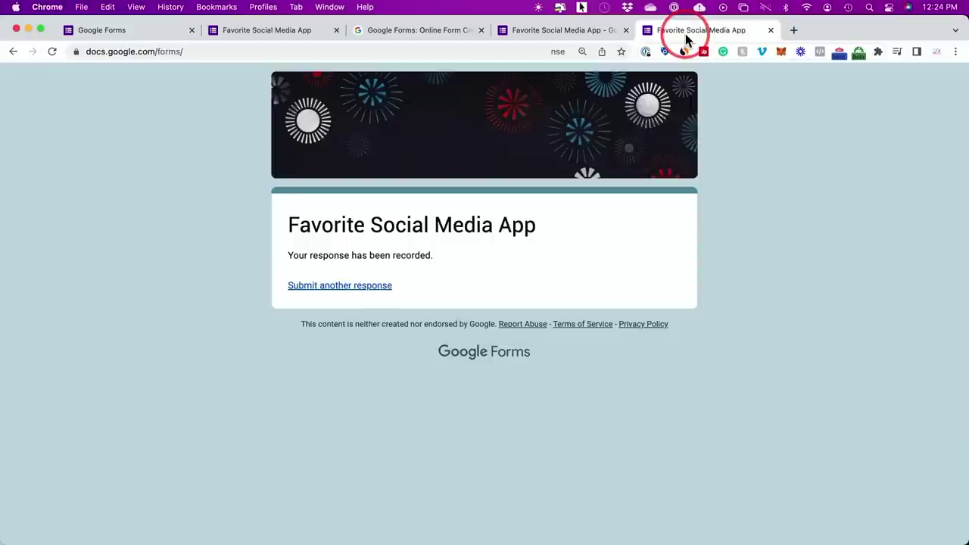
click(333, 288)
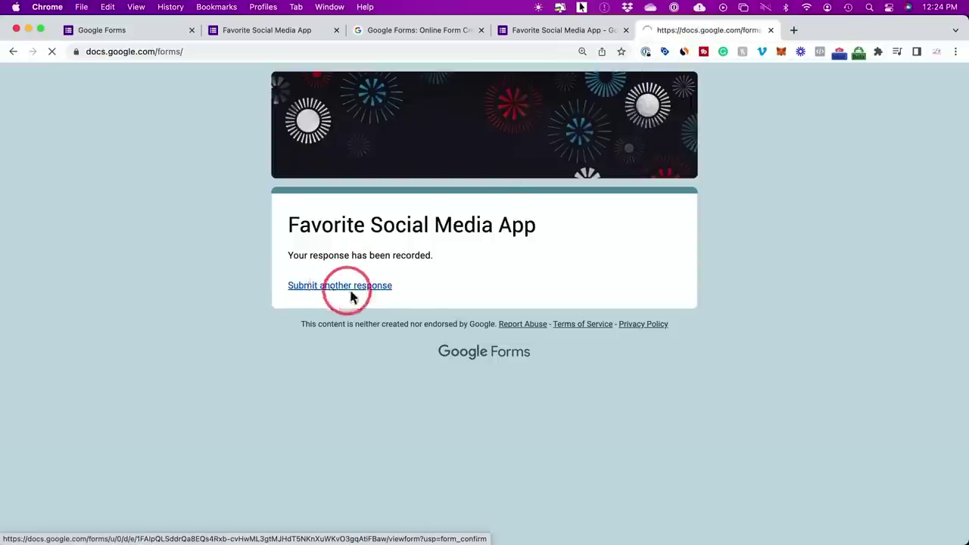
click(562, 34)
click(690, 209)
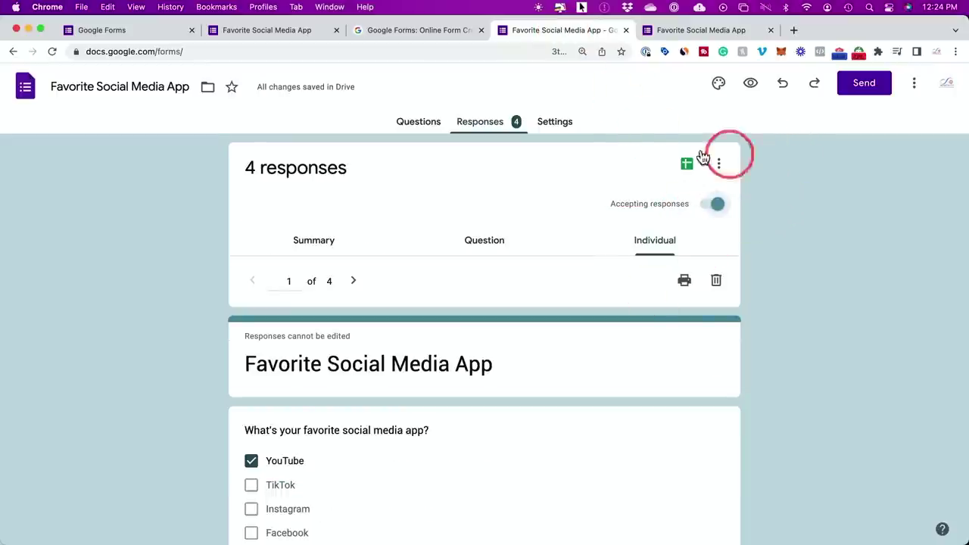
Make the form a quiz to review its grade release and respondent options, and turn the quiz setting back off
click(554, 123)
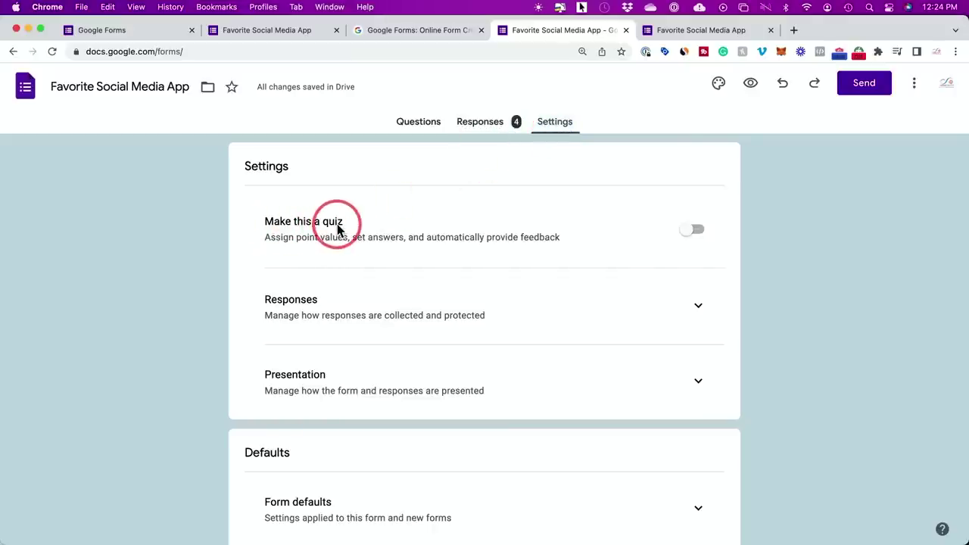
click(690, 230)
scroll(593, 311, down, 2)
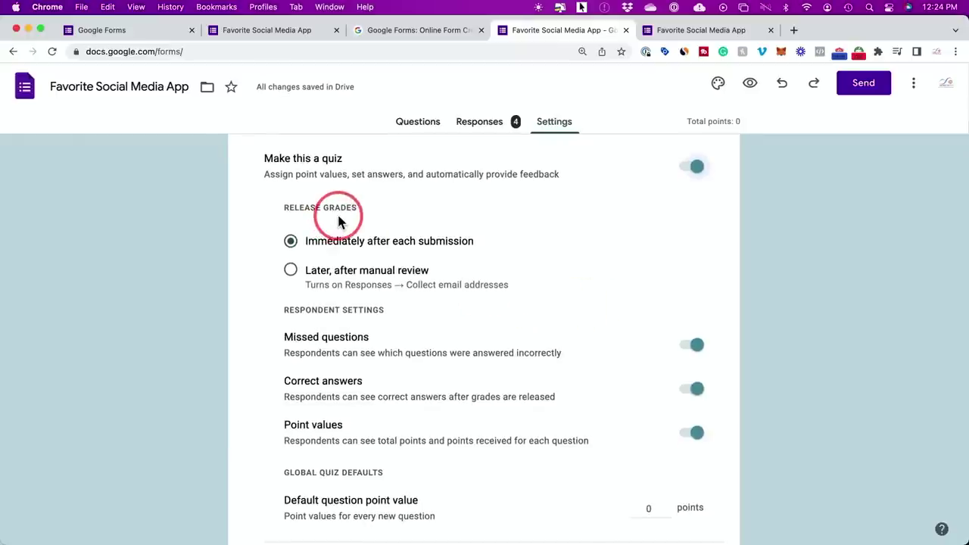
scroll(550, 288, down, 2)
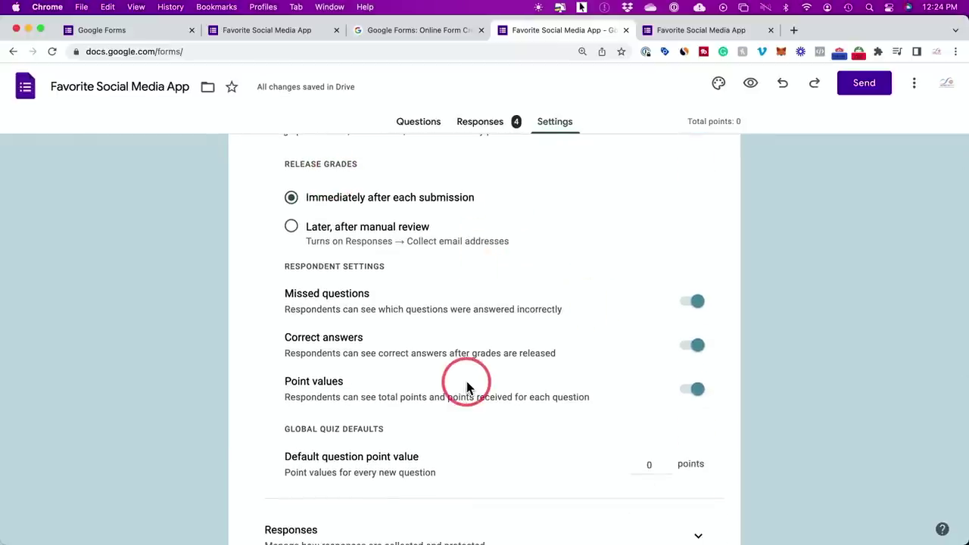
scroll(625, 292, up, 3)
click(692, 217)
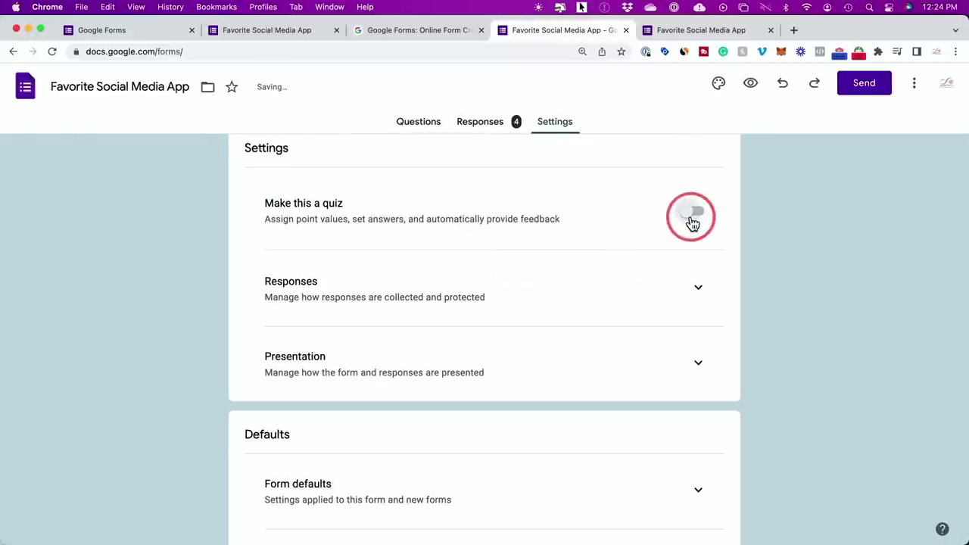
Limit the form to 1 response per person in the response settings
click(698, 289)
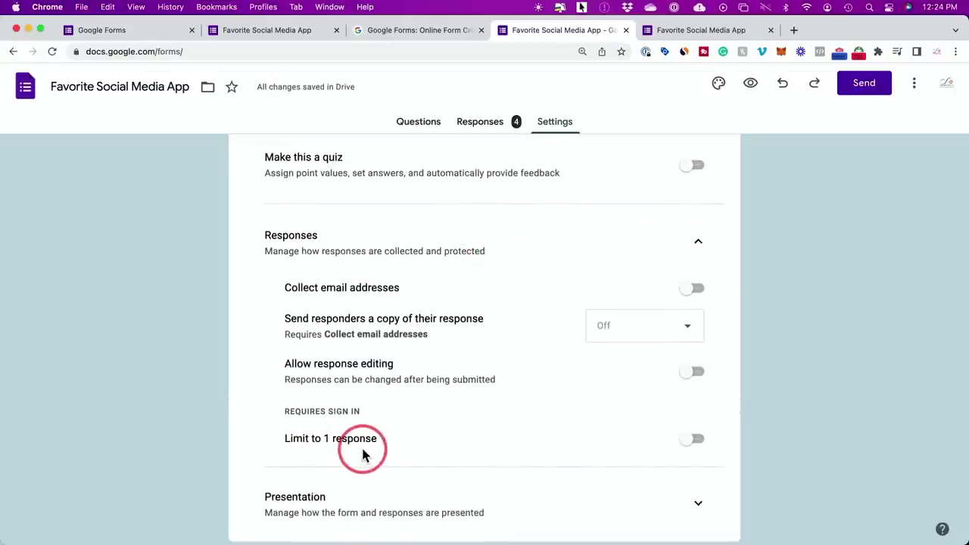
click(689, 441)
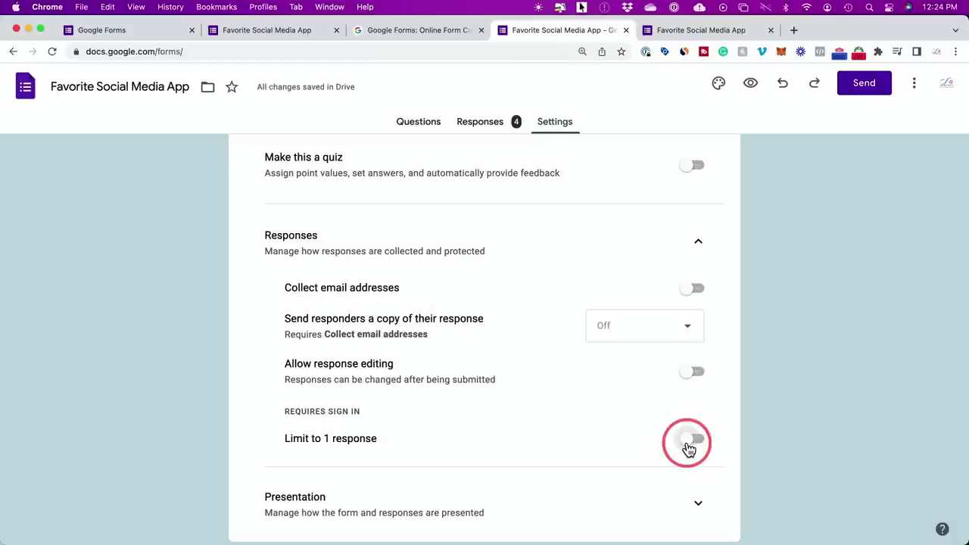
click(689, 441)
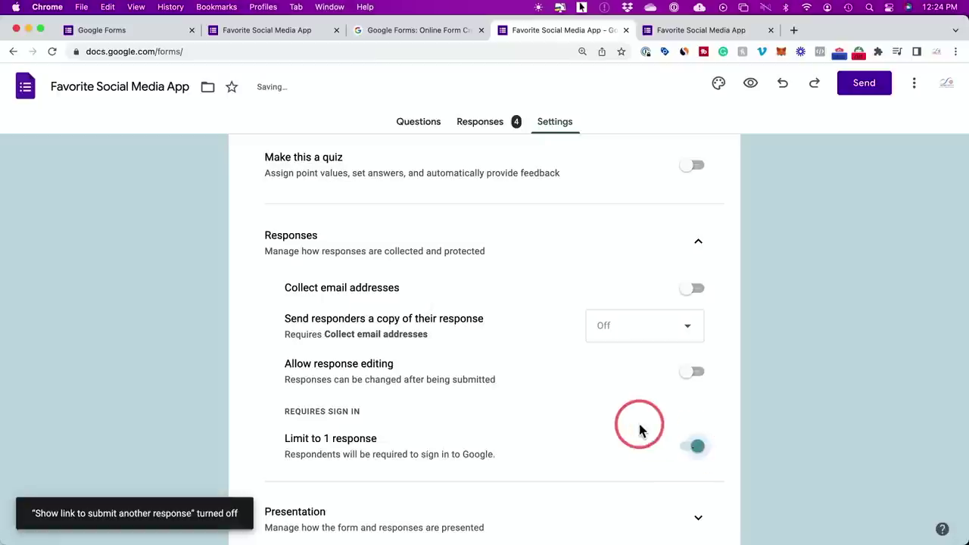
Enable the progress bar in the form's presentation settings
scroll(638, 428, down, 3)
click(699, 353)
scroll(584, 351, down, 2)
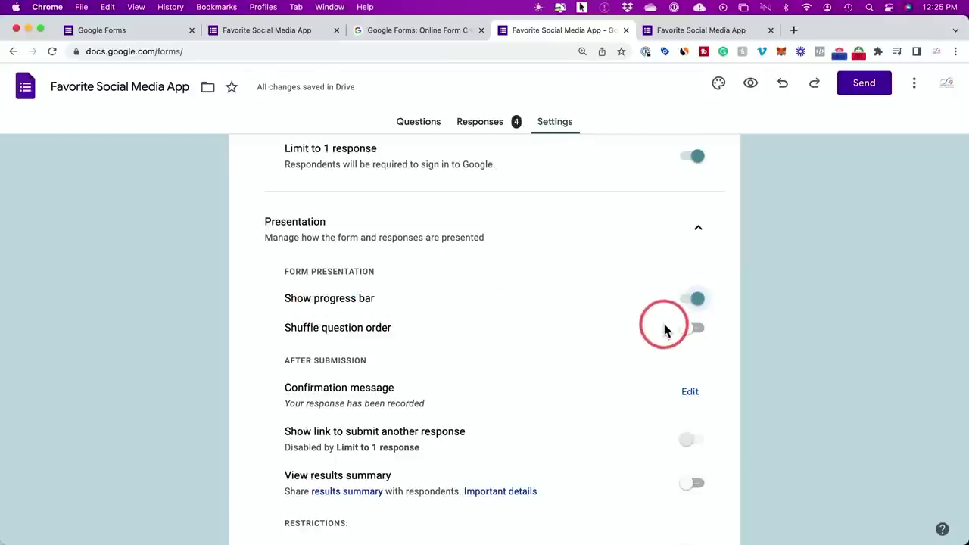
Enable collecting email addresses by default in the form defaults
scroll(642, 312, down, 3)
scroll(642, 312, down, 1)
click(688, 382)
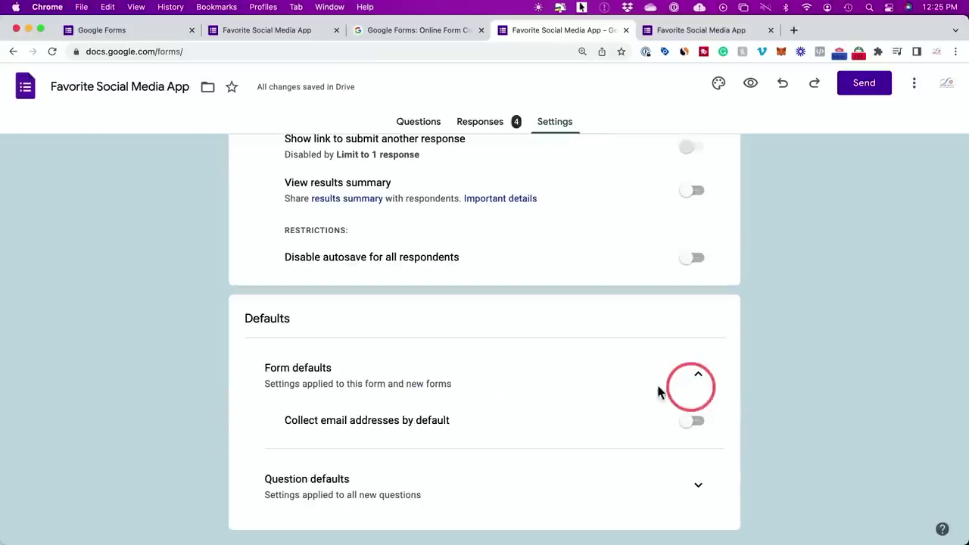
click(687, 423)
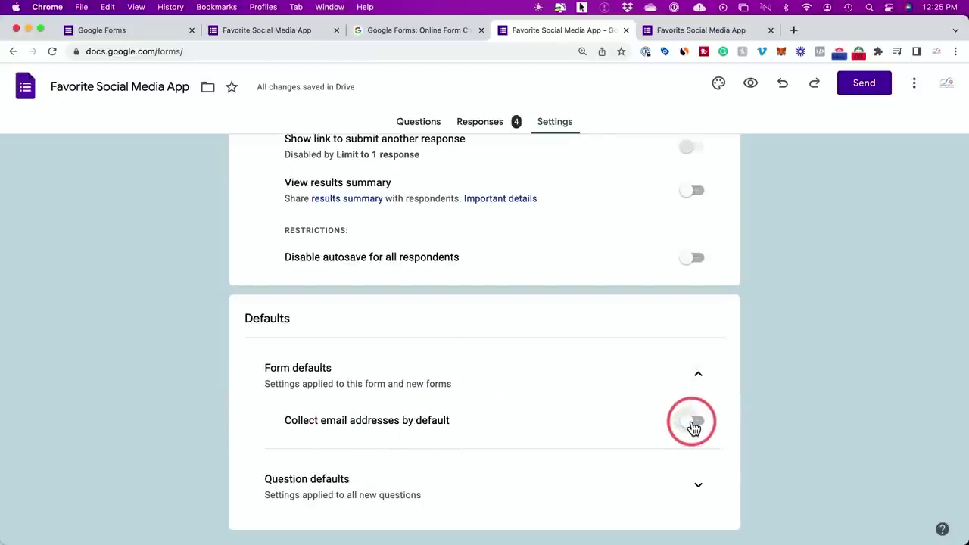
scroll(803, 169, up, 10)
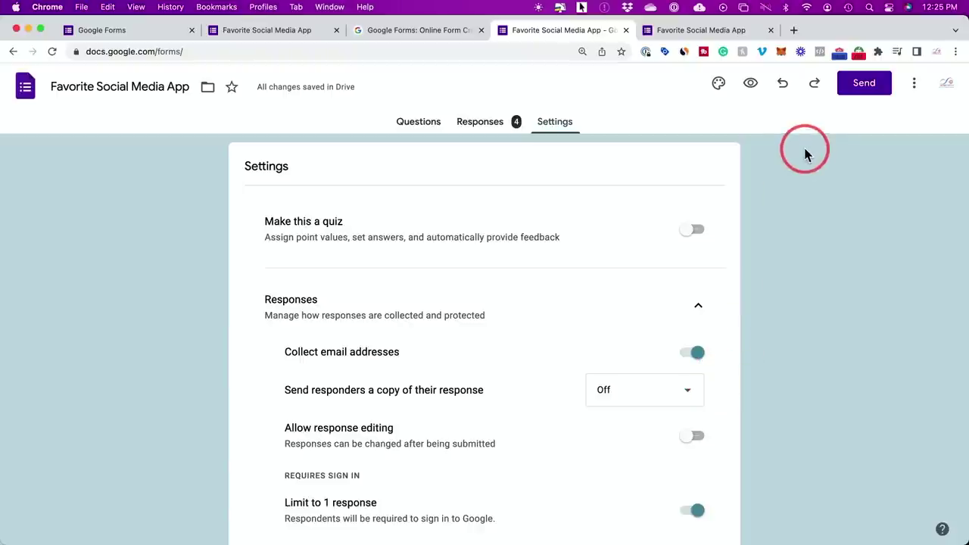
Open the form's sending options, shorten the shareable form link, and copy it
click(864, 85)
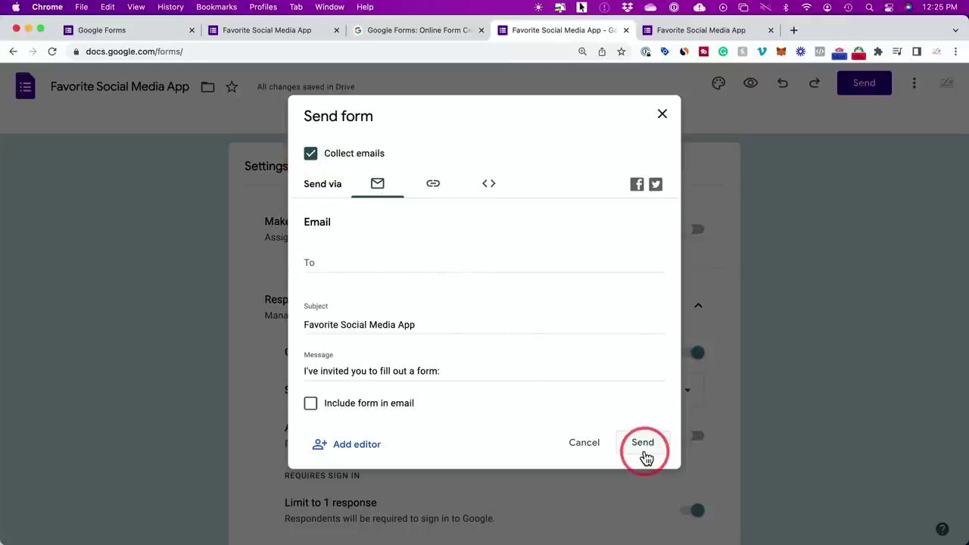
click(435, 186)
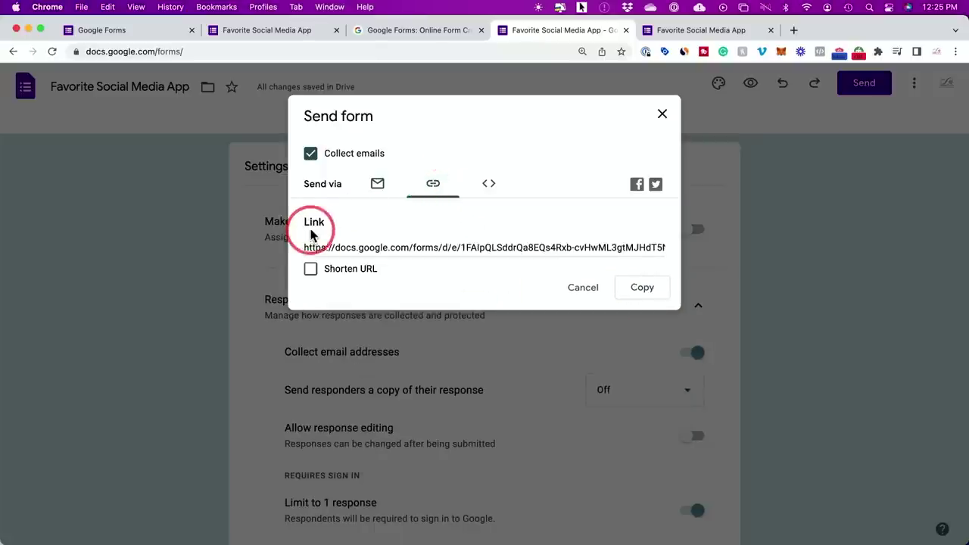
click(311, 270)
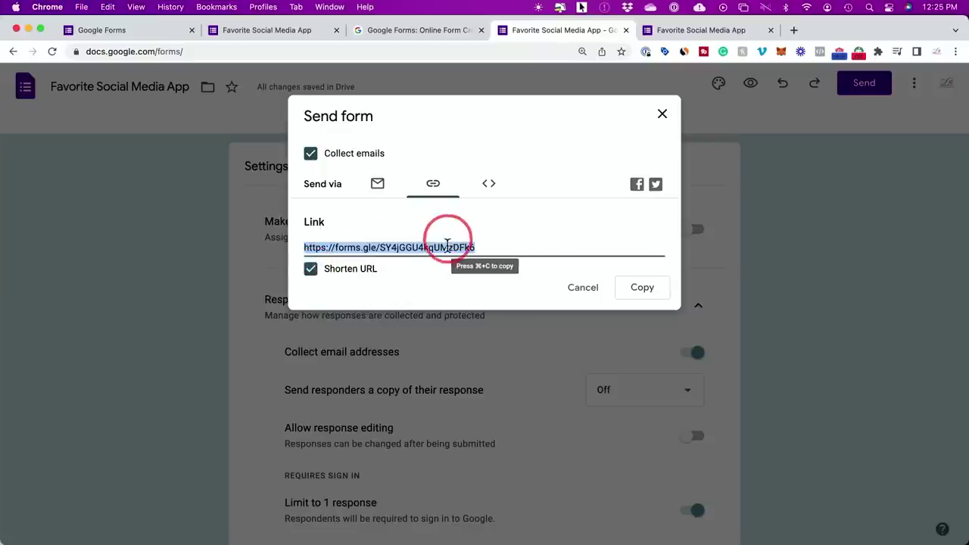
click(635, 295)
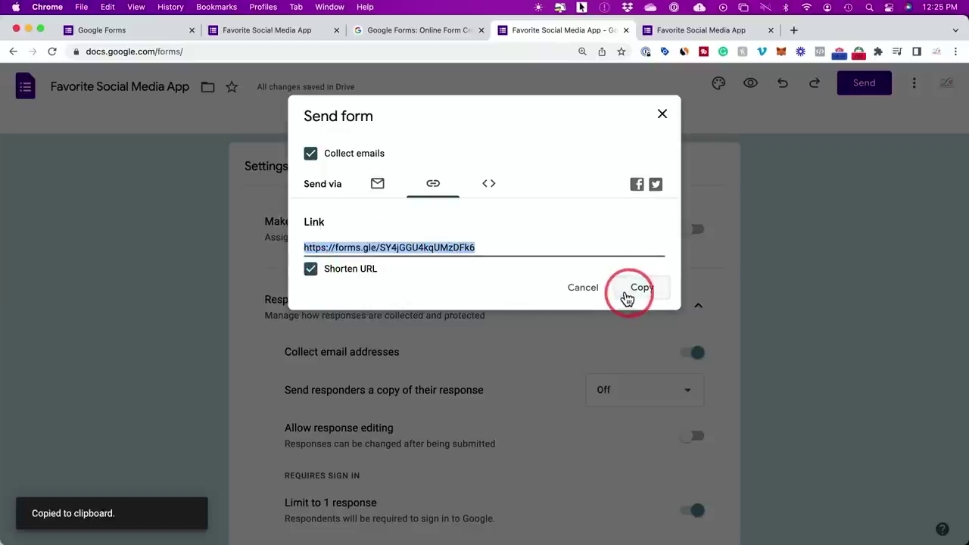
click(448, 244)
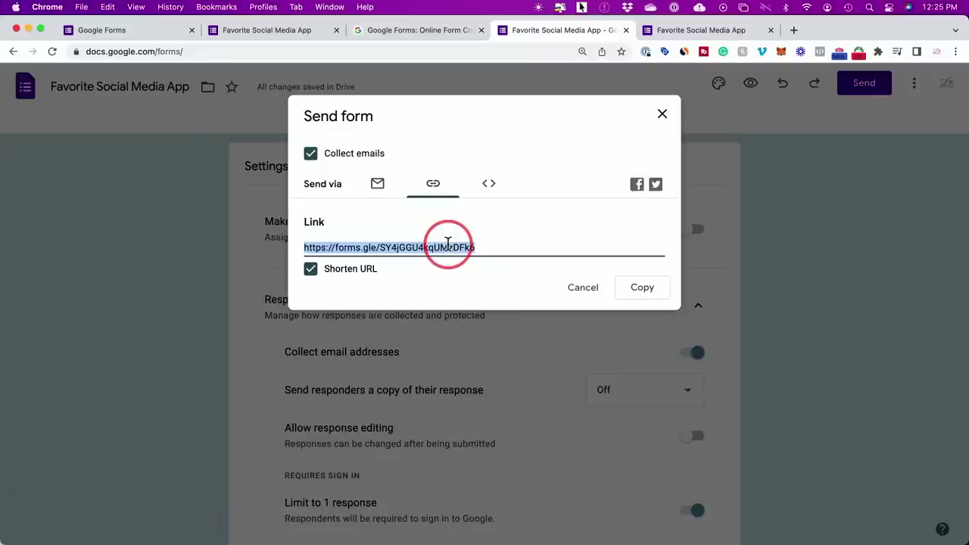
Review the email, Embed HTML and link options for sending the form, and close the sending dialog
click(377, 184)
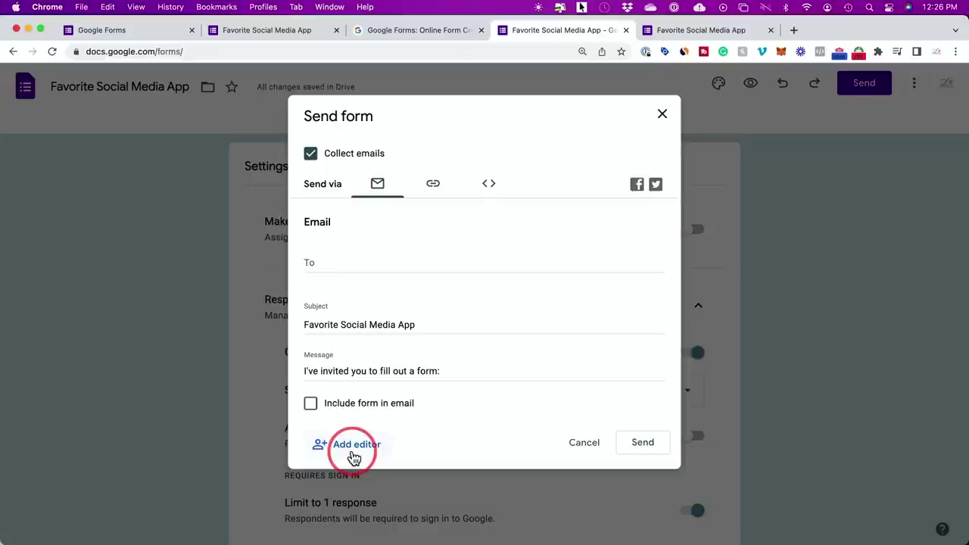
click(488, 185)
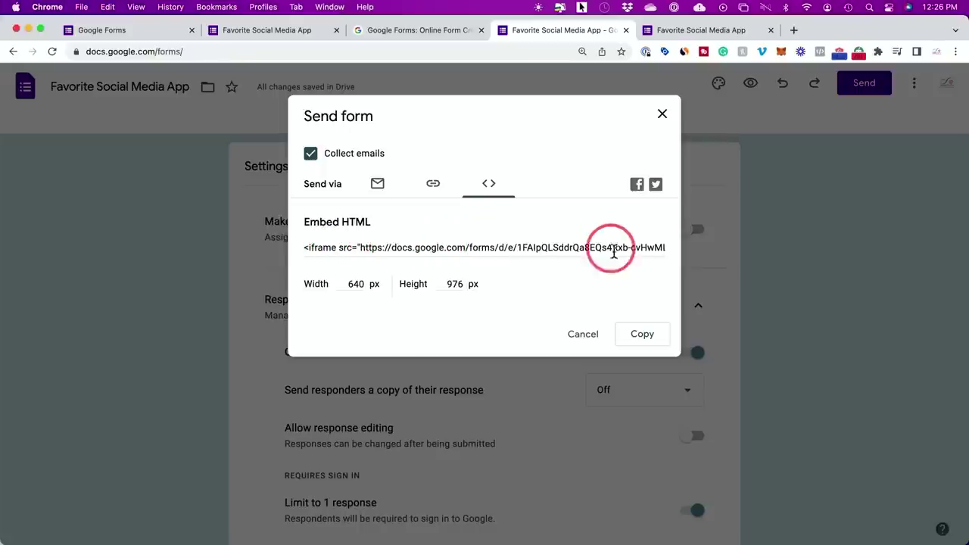
click(443, 193)
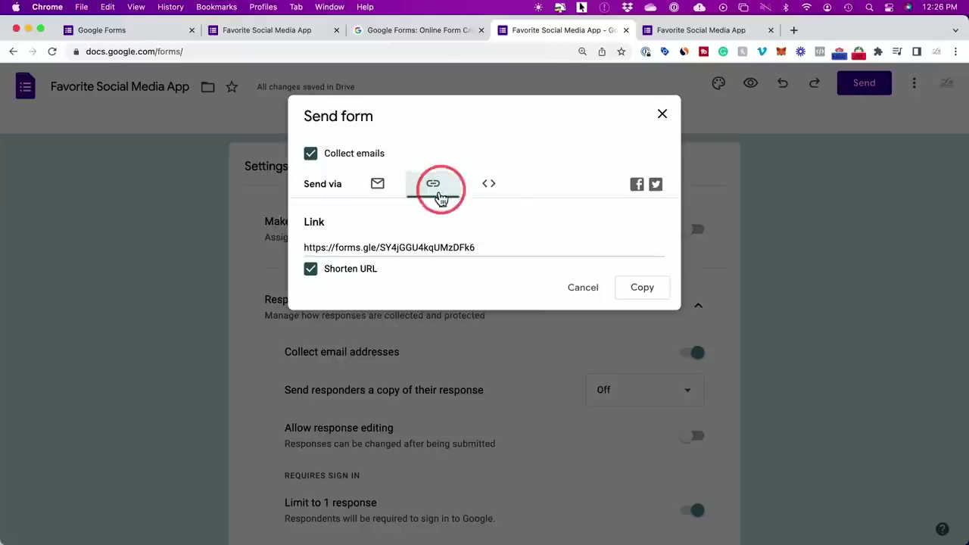
click(421, 250)
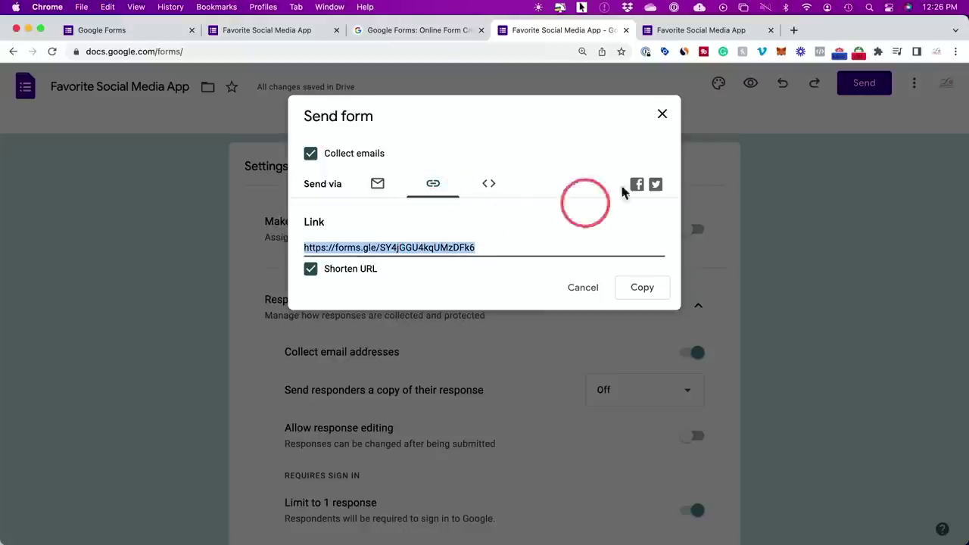
click(662, 115)
Return to the recent forms list and look through the Quadratic equation form's options and the main navigation
click(479, 127)
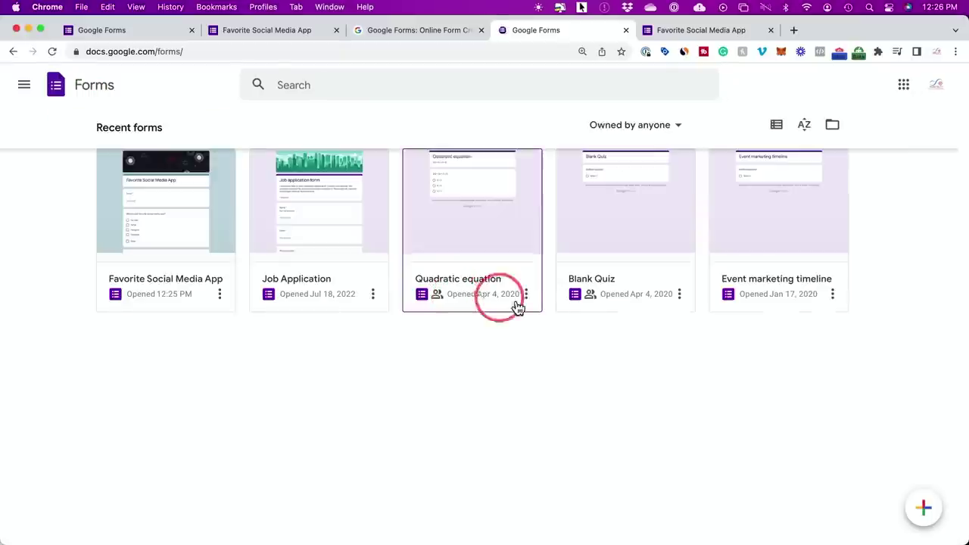
click(526, 295)
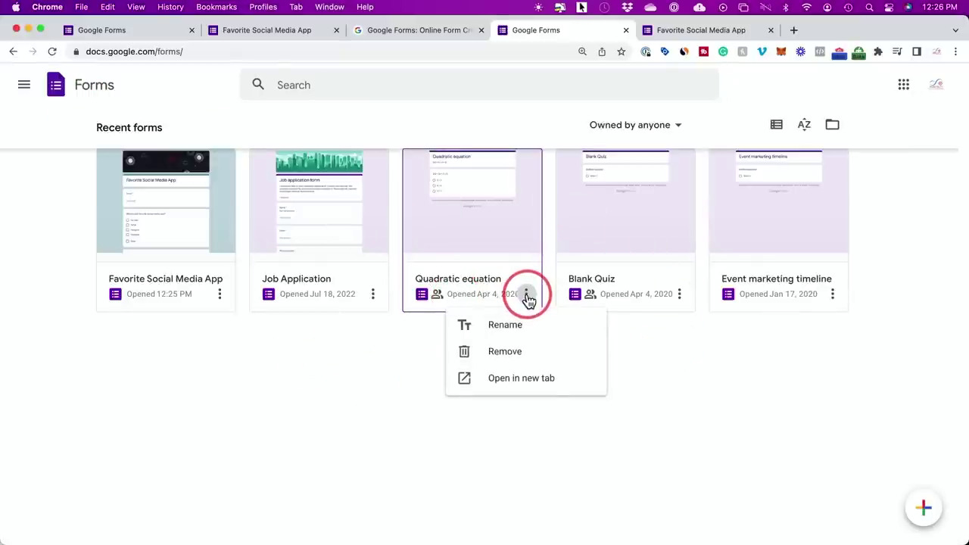
click(552, 360)
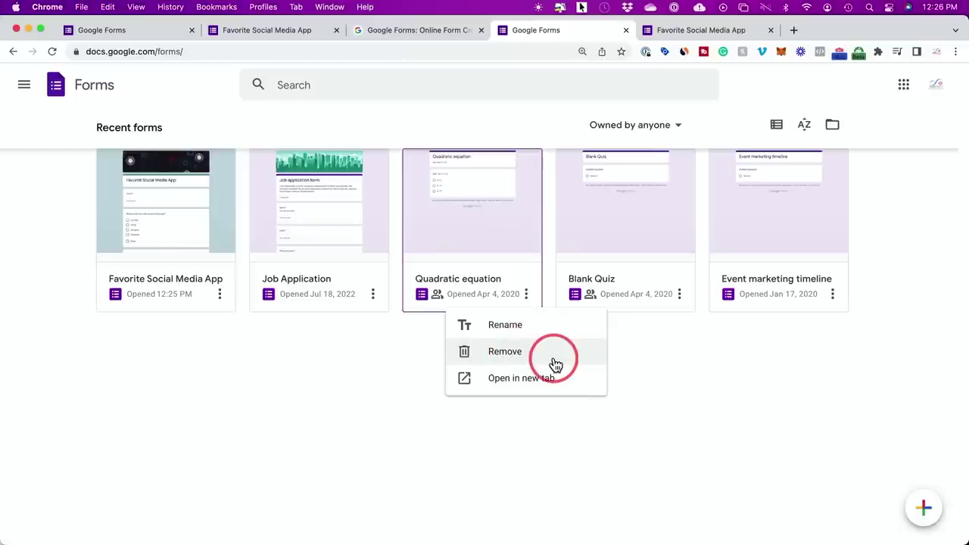
click(631, 364)
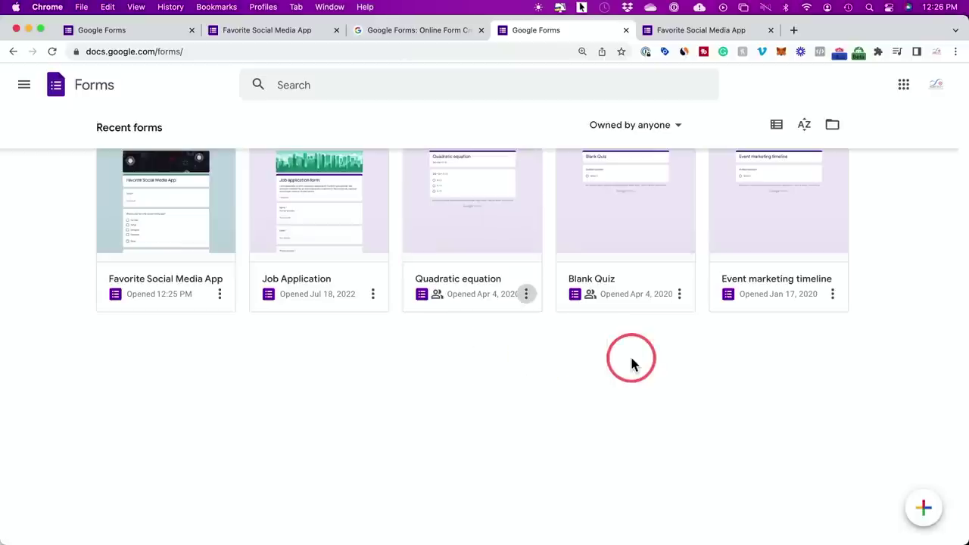
click(25, 86)
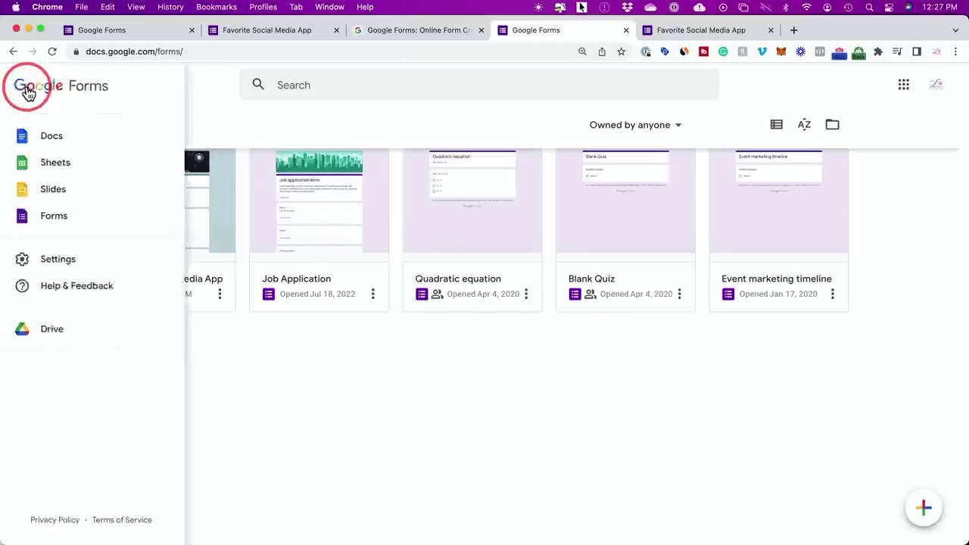
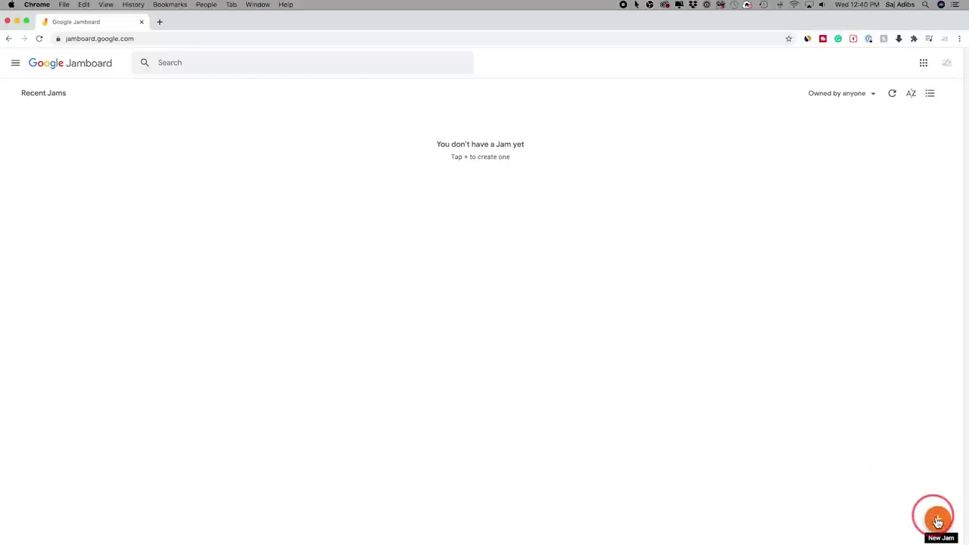
Create a new Jam in Google Jamboard and review its zoom options
click(937, 521)
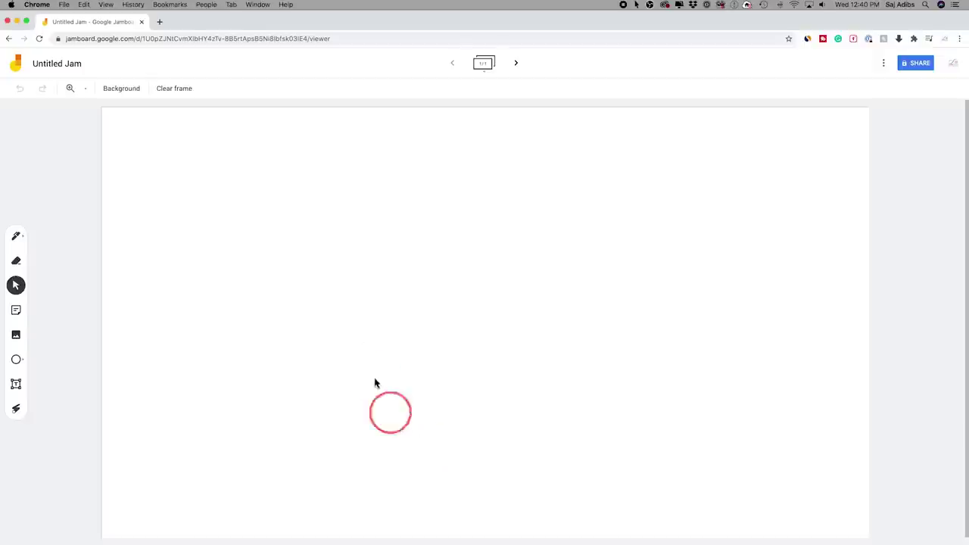
click(85, 91)
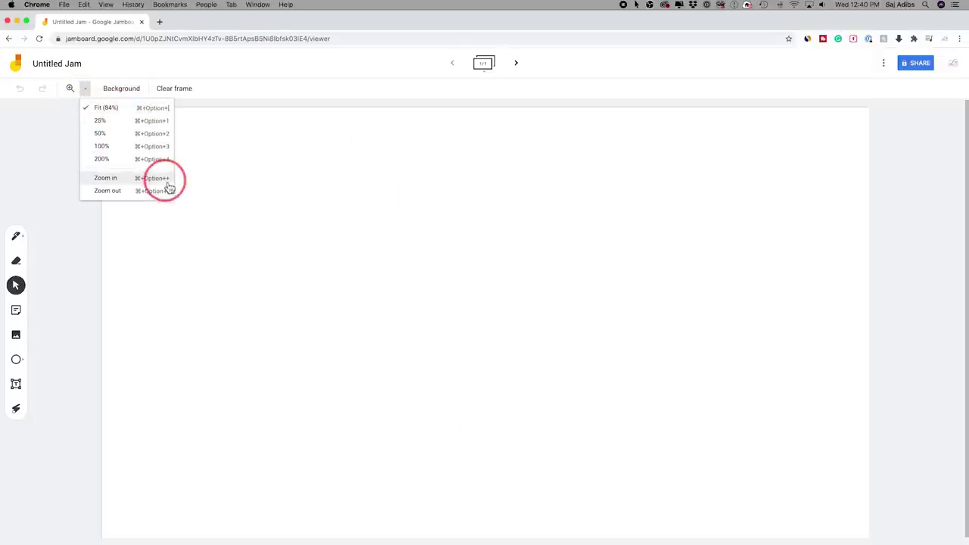
click(88, 91)
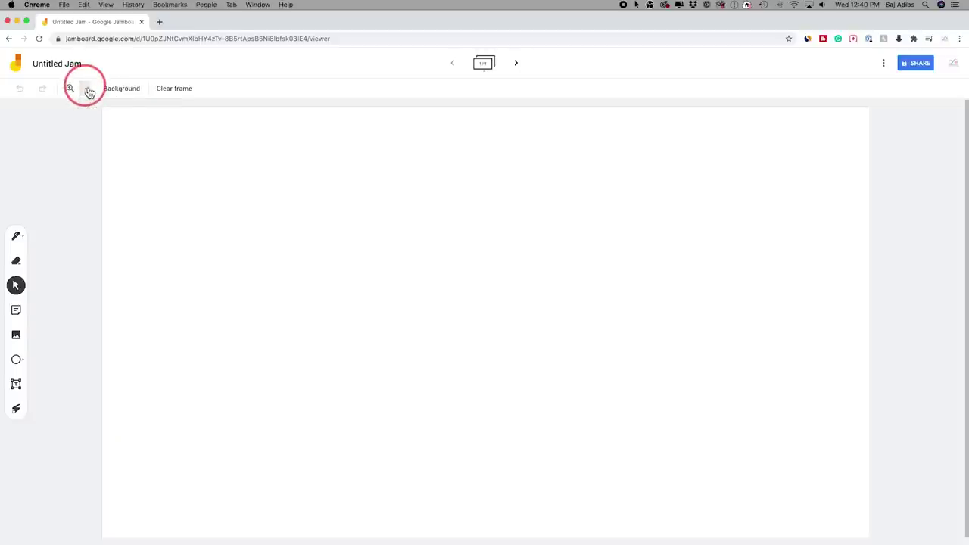
Try the lined and black backgrounds on the blank frame, returning to the lined one
click(119, 91)
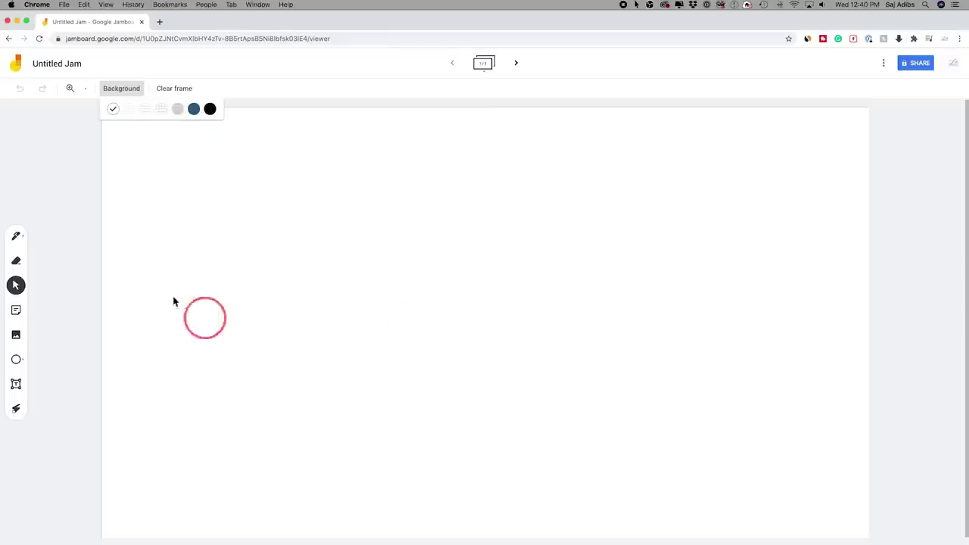
click(147, 110)
click(115, 93)
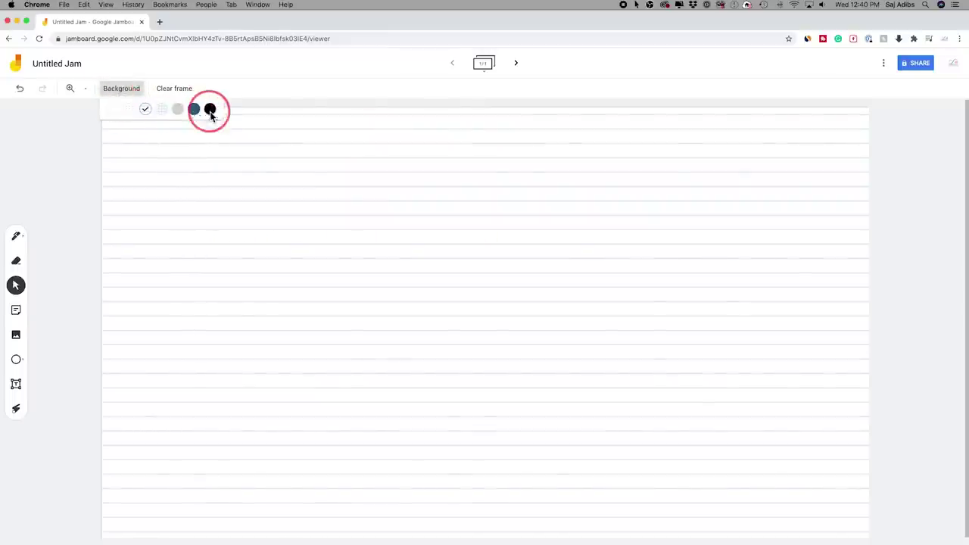
click(209, 110)
click(120, 89)
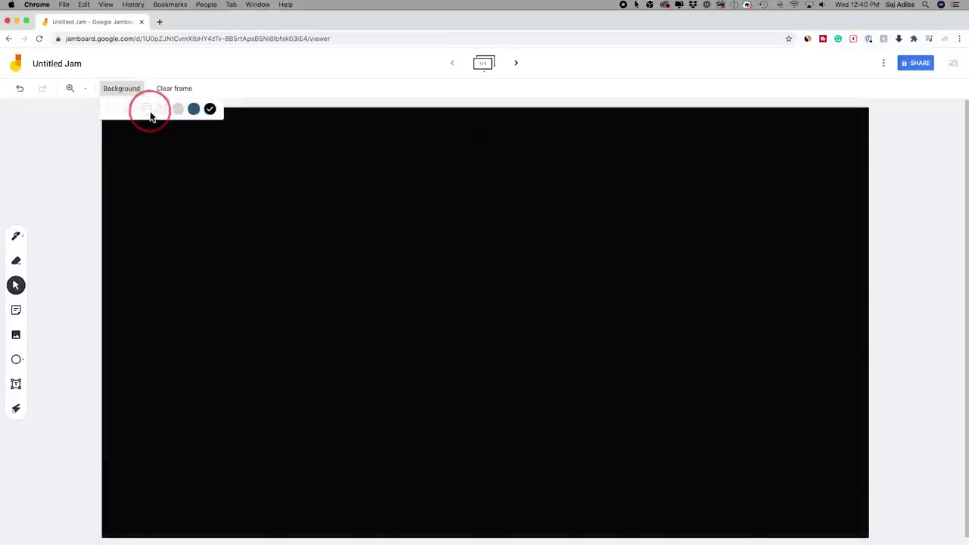
click(146, 110)
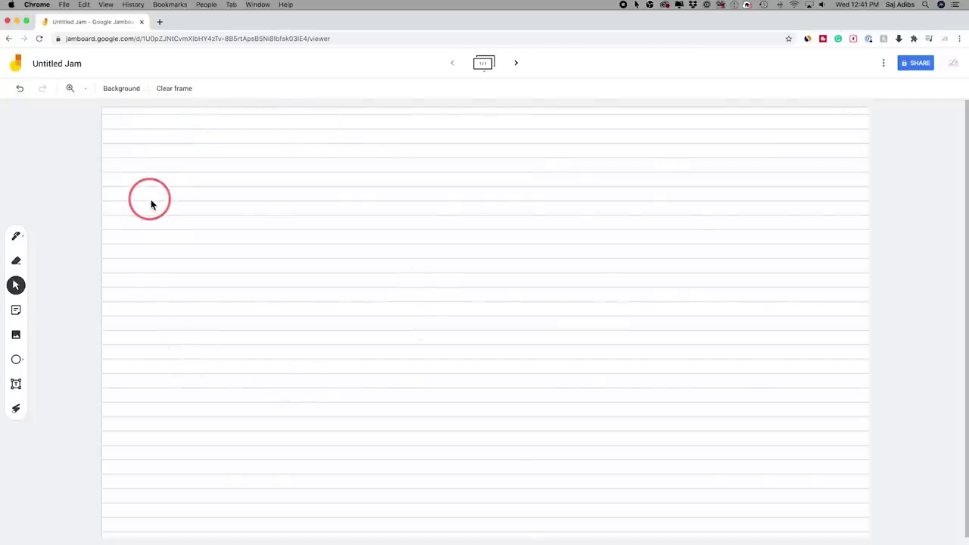
Change the frame's background to a white one without lines
click(124, 89)
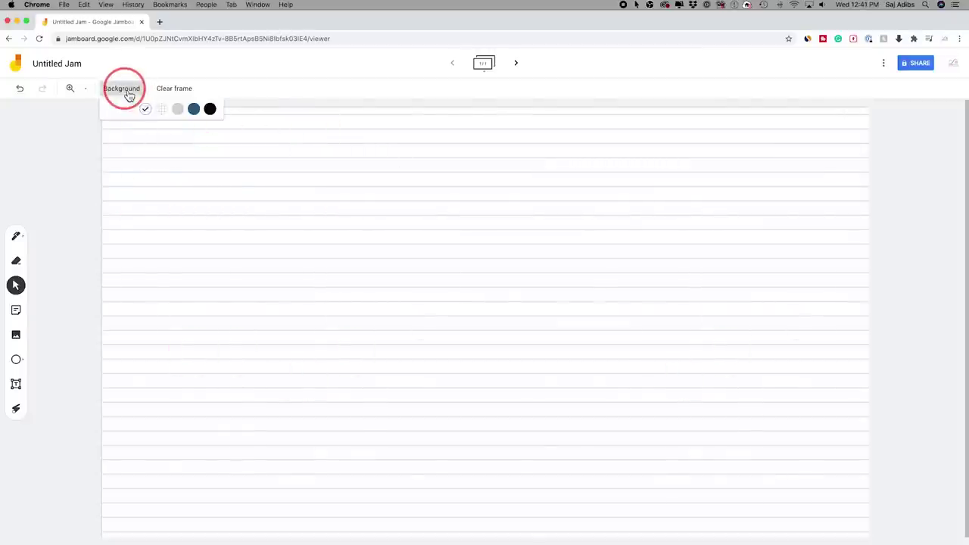
click(127, 109)
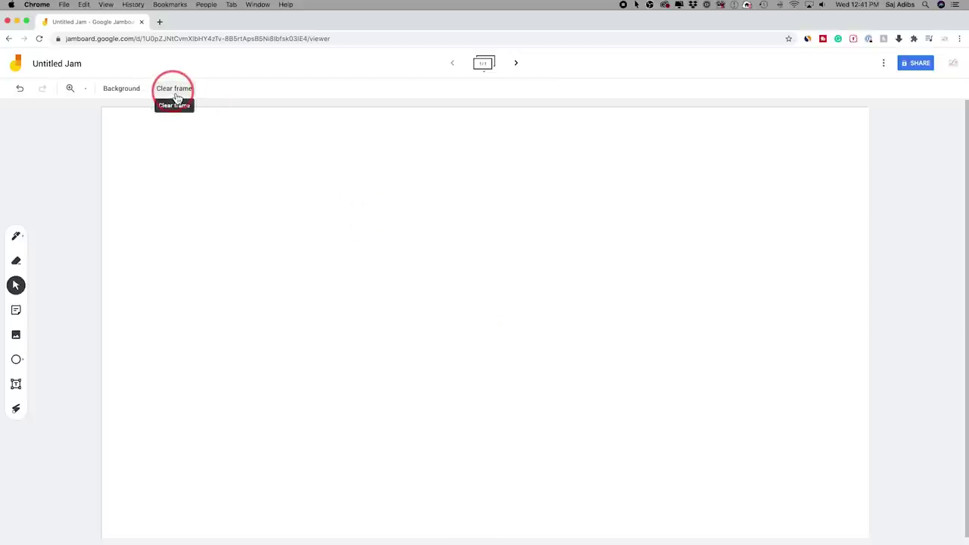
Rename the untitled Jam as First Jam
click(59, 68)
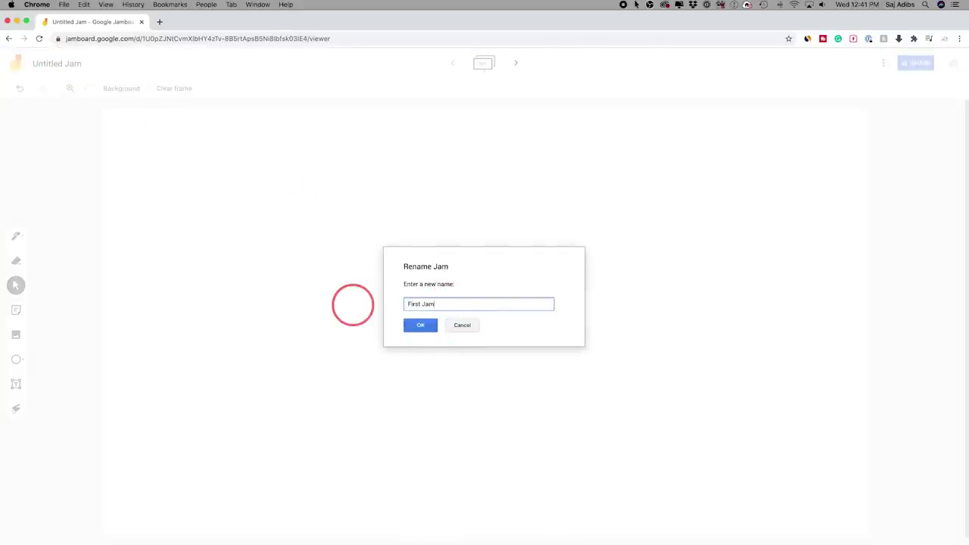
Rename the jam as First Jam
click(417, 325)
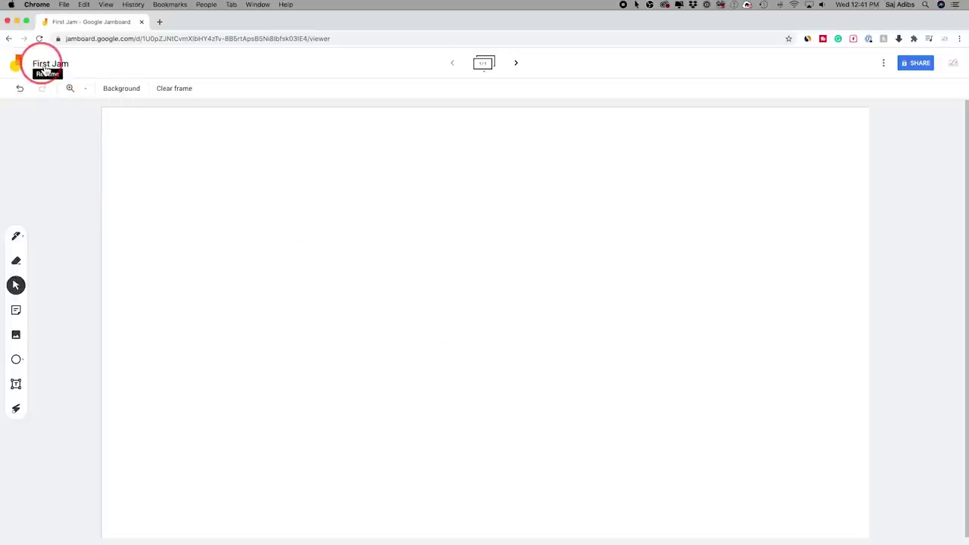
Draw a simple house with a pitched roof and a door on the frame using the teal marker
click(17, 238)
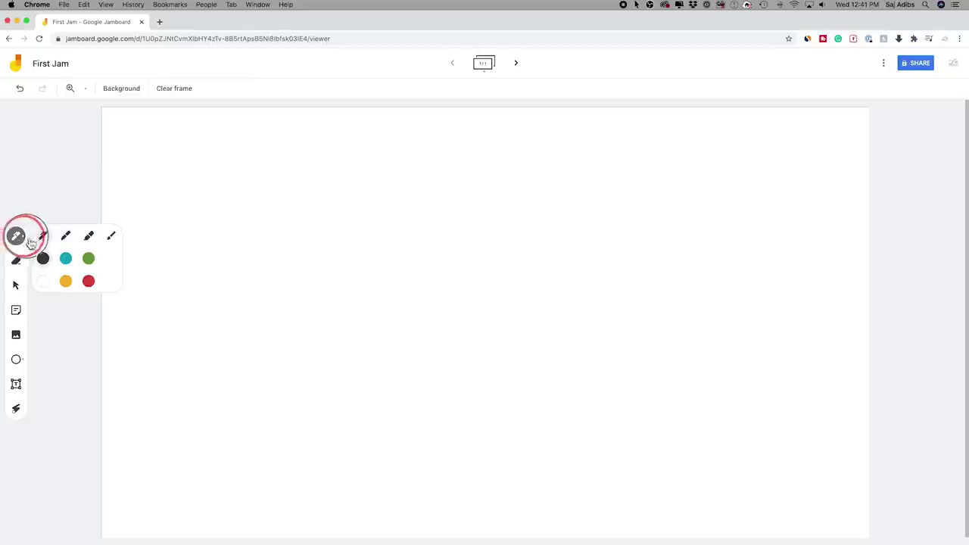
click(42, 236)
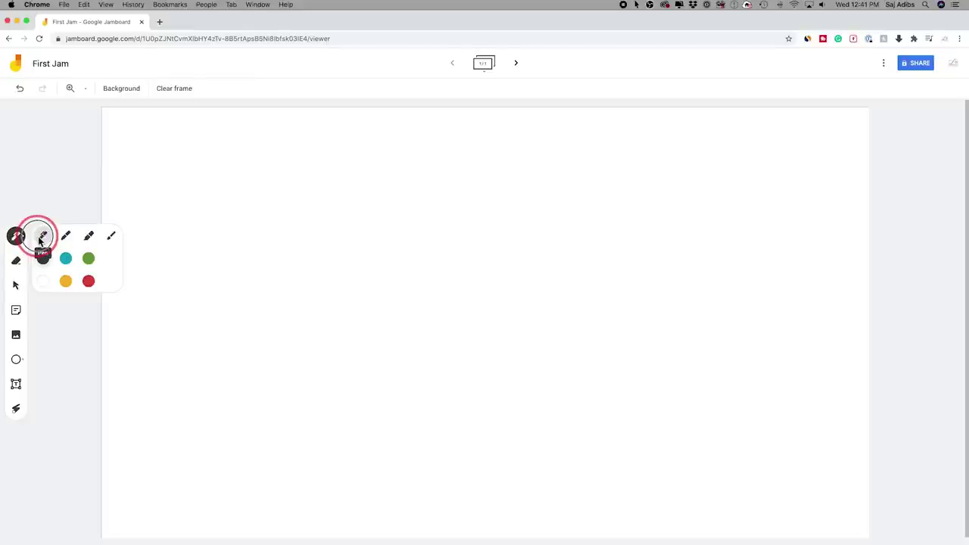
click(66, 236)
click(90, 237)
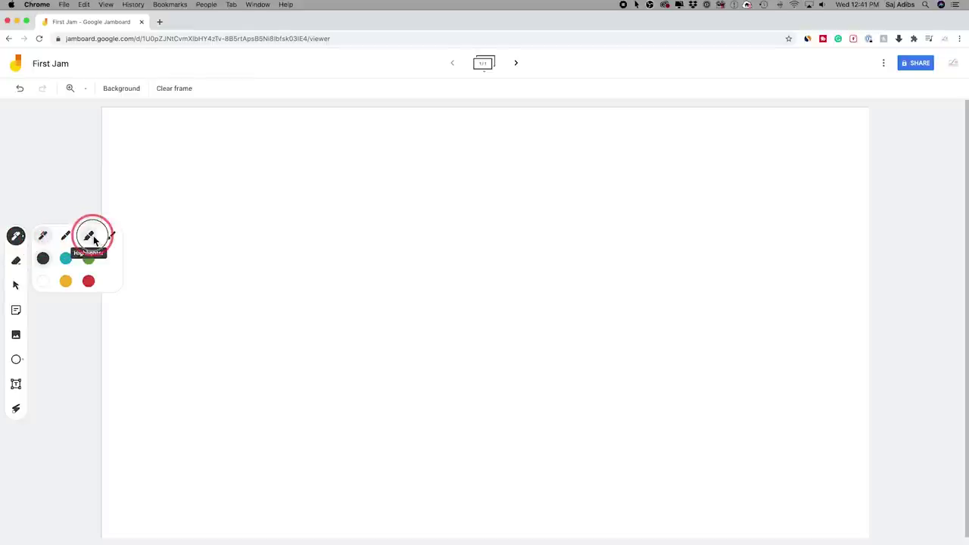
click(110, 237)
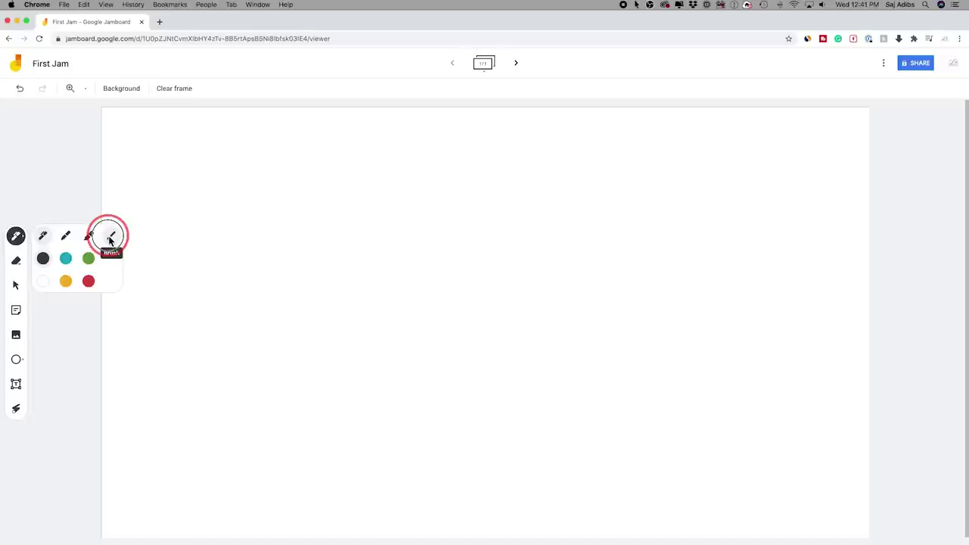
click(63, 237)
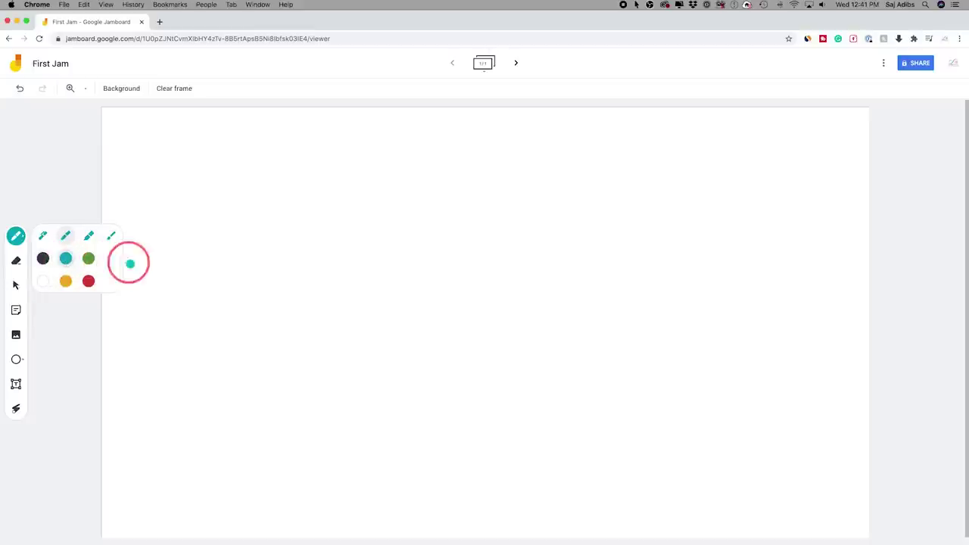
mouse_move(240, 196)
mouse_down()
mouse_move(320, 307)
mouse_move(374, 192)
mouse_move(247, 197)
mouse_move(340, 108)
mouse_move(386, 194)
mouse_up()
drag(286, 304, 319, 294)
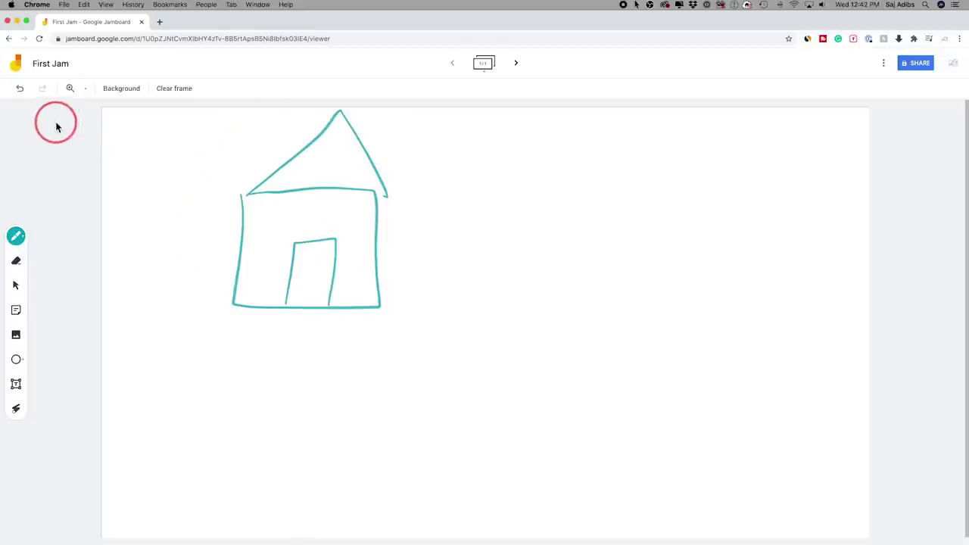
Undo all strokes of the house drawing
click(19, 89)
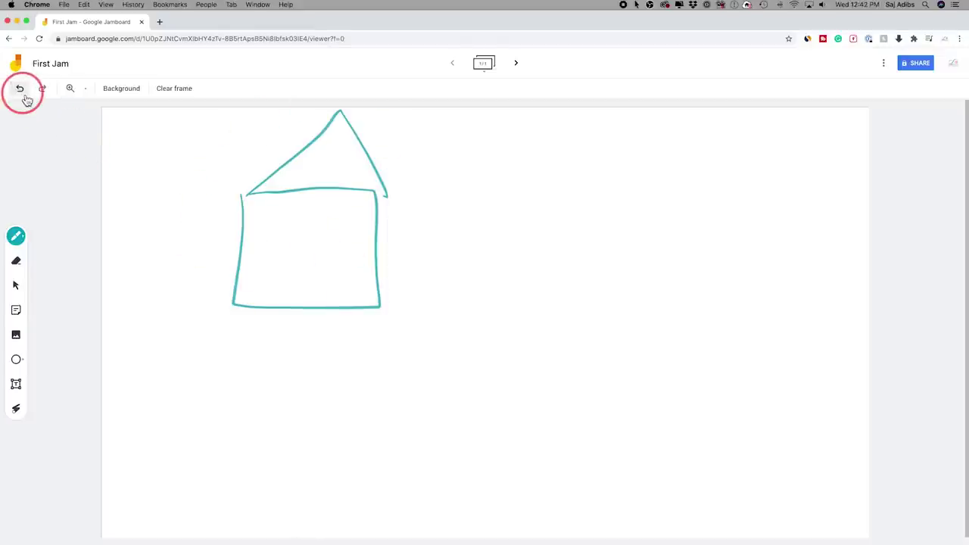
click(19, 88)
click(20, 88)
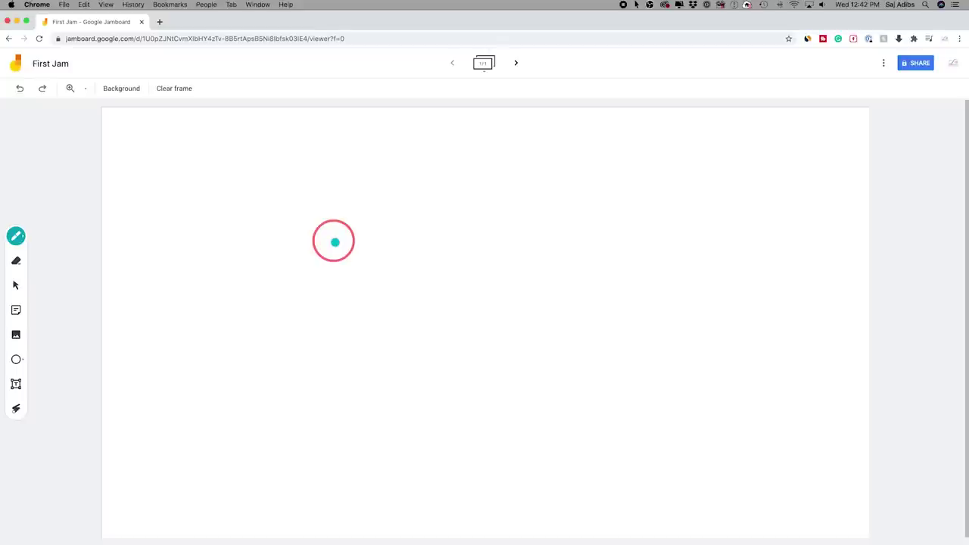
Paint a long wavy line across the middle of the frame with the green brush
click(16, 235)
click(113, 239)
click(88, 258)
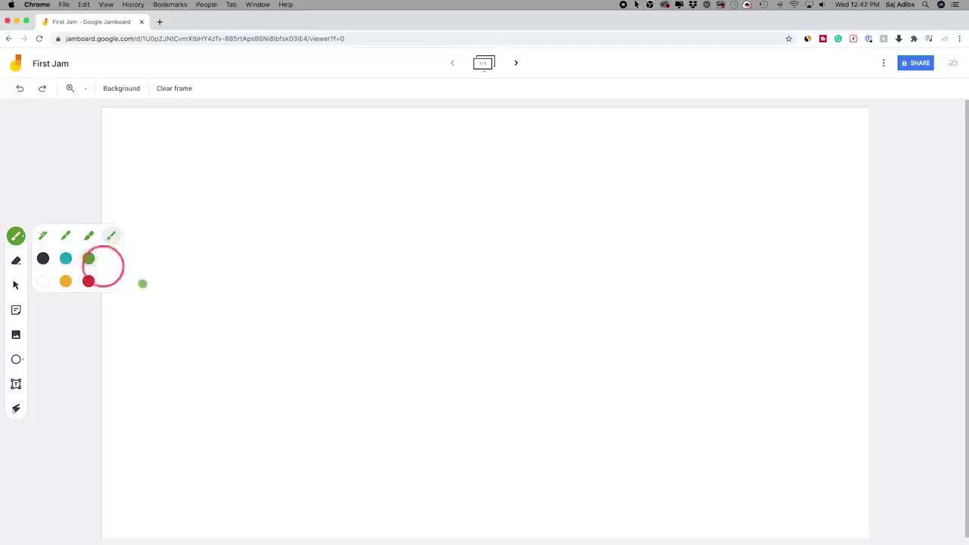
mouse_move(364, 249)
mouse_down()
mouse_move(661, 252)
mouse_move(757, 284)
mouse_up()
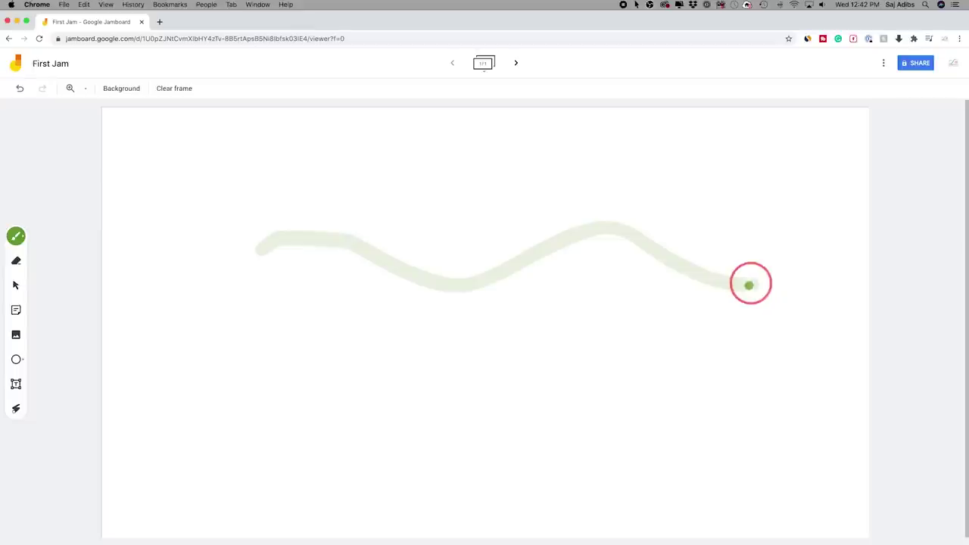
Erase the entire green brush stroke and switch back to the selection tool
click(23, 270)
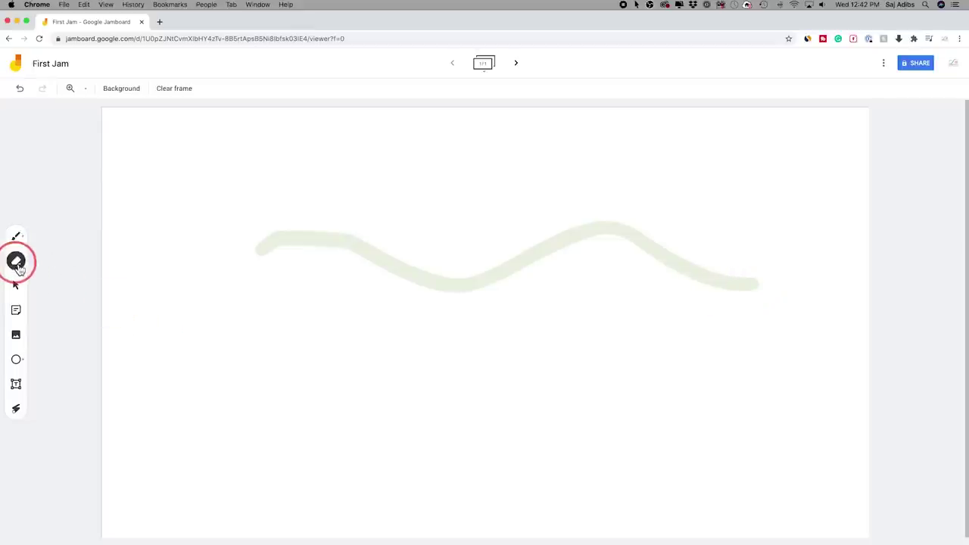
click(252, 253)
mouse_move(253, 253)
mouse_down()
mouse_move(335, 230)
mouse_move(182, 290)
mouse_move(370, 222)
mouse_move(452, 262)
mouse_move(409, 280)
mouse_move(379, 274)
mouse_move(525, 271)
mouse_move(549, 243)
mouse_move(483, 285)
mouse_move(590, 229)
mouse_move(549, 230)
mouse_move(610, 230)
mouse_move(689, 268)
mouse_move(652, 259)
mouse_up()
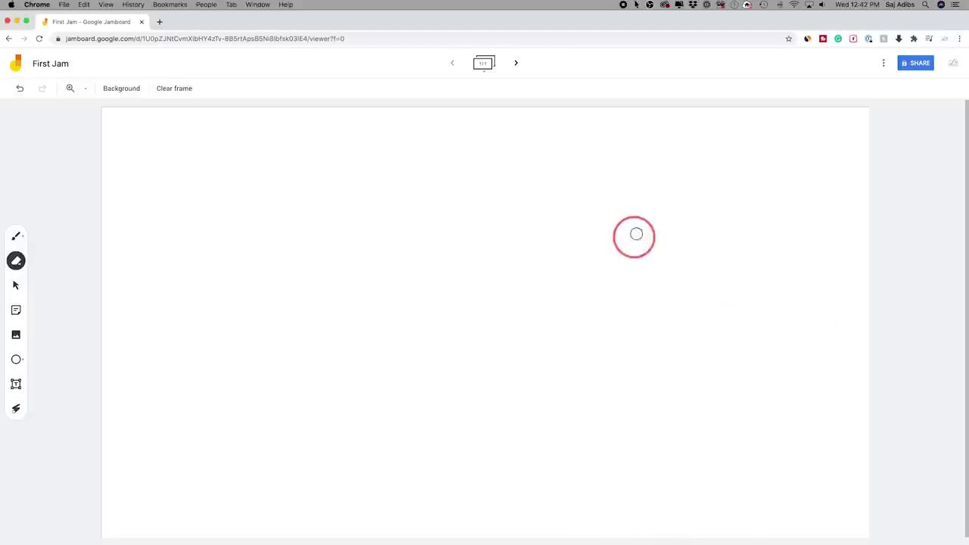
click(16, 285)
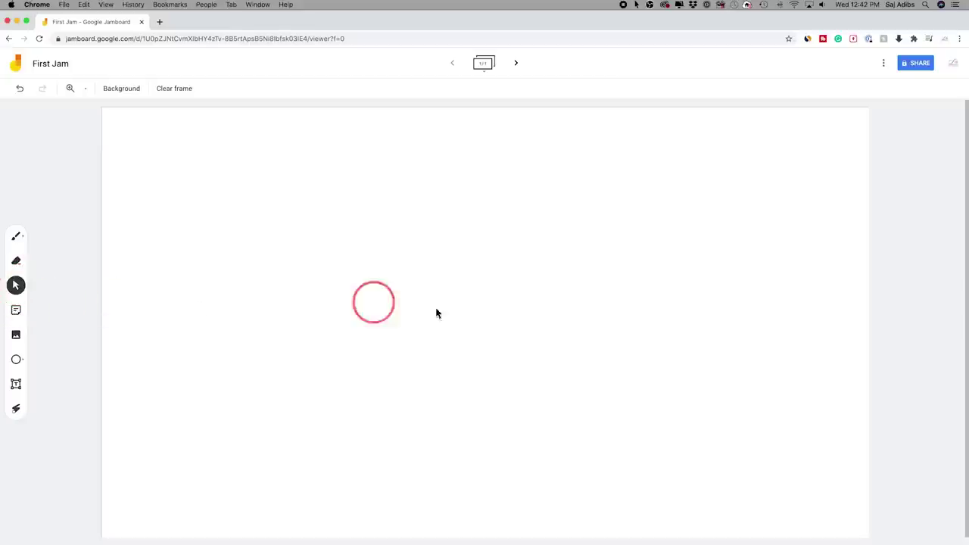
Add a yellow sticky note with the text "add notes"
click(19, 315)
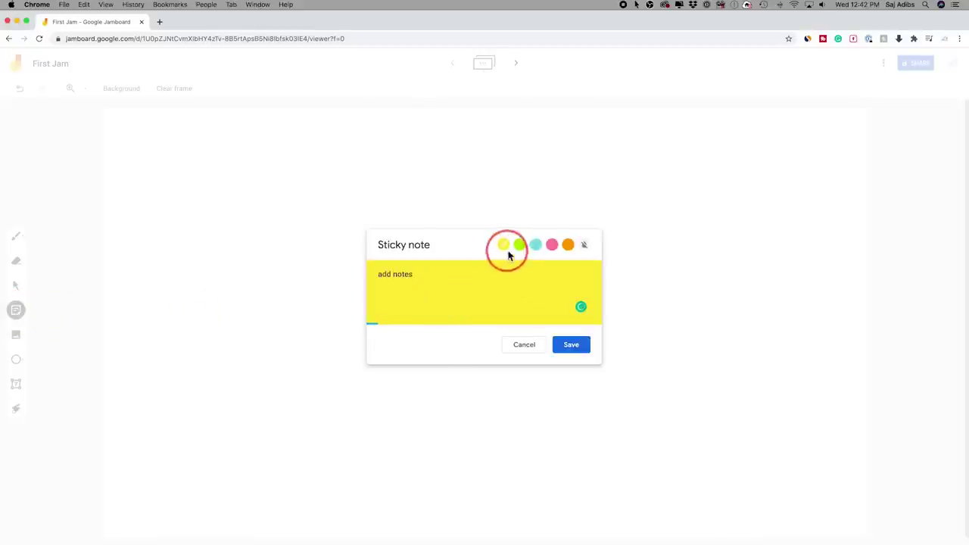
click(572, 347)
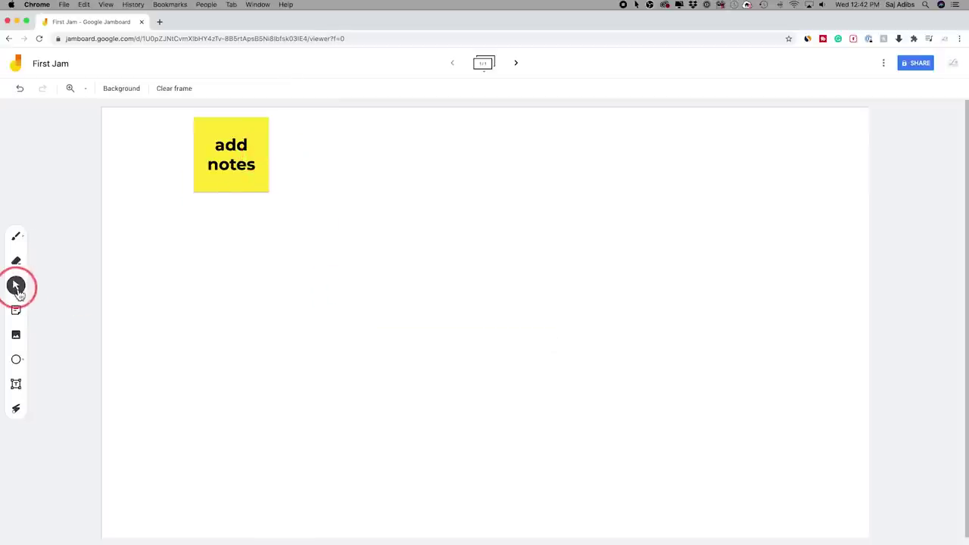
Move the yellow sticky note to the middle of the frame and enlarge it to about two and a half times its size
drag(269, 134, 491, 229)
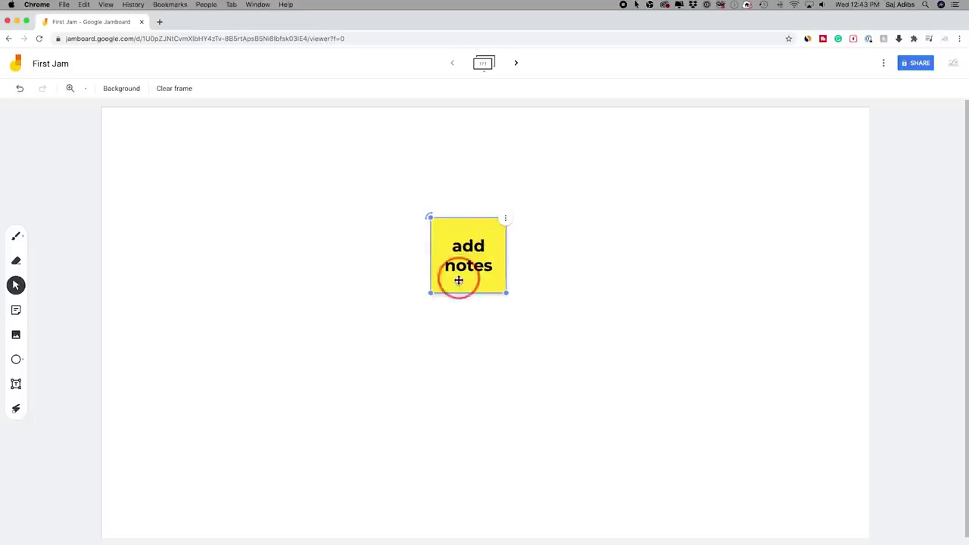
mouse_move(434, 212)
mouse_down()
mouse_move(403, 234)
mouse_move(422, 209)
mouse_up()
drag(508, 296, 658, 361)
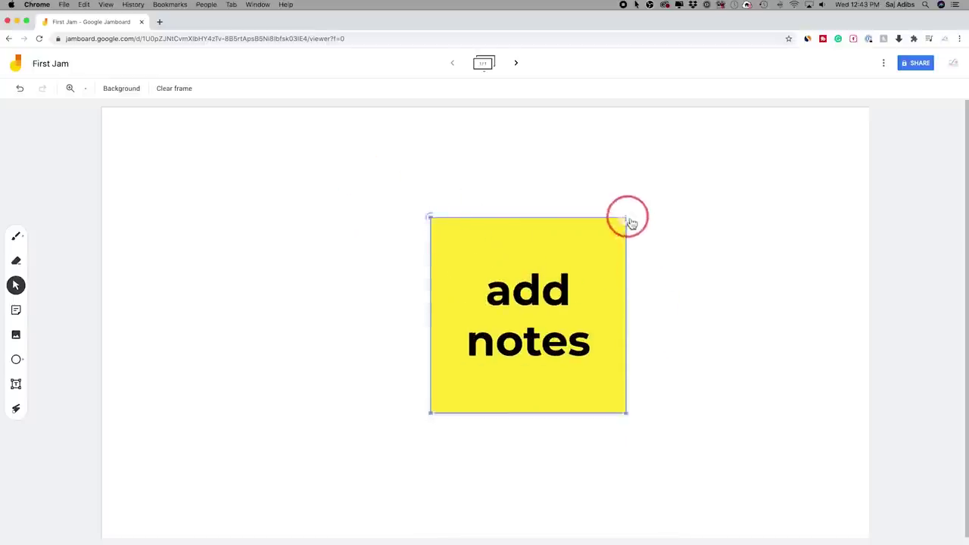
Duplicate the yellow sticky note and place the copy beside the original, to its upper left
click(626, 218)
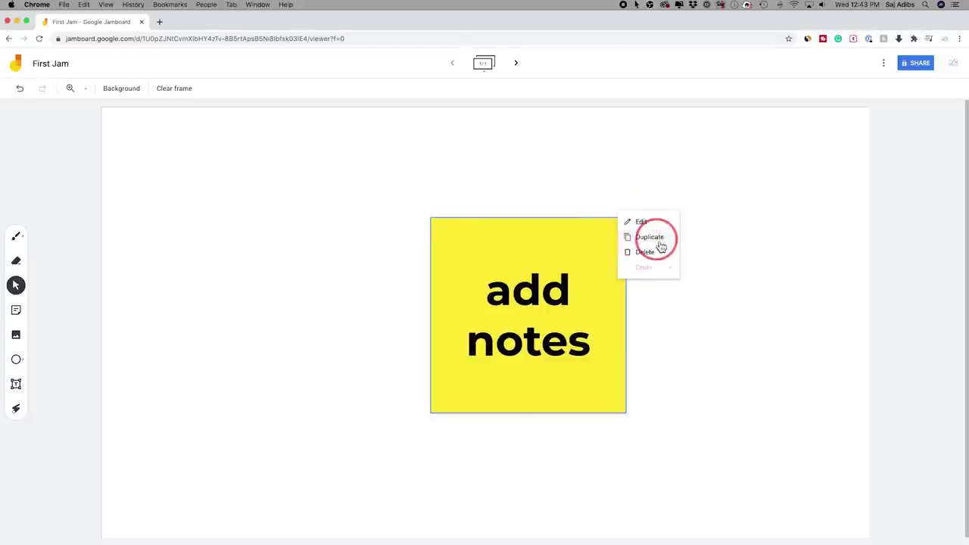
click(649, 238)
drag(554, 237, 361, 202)
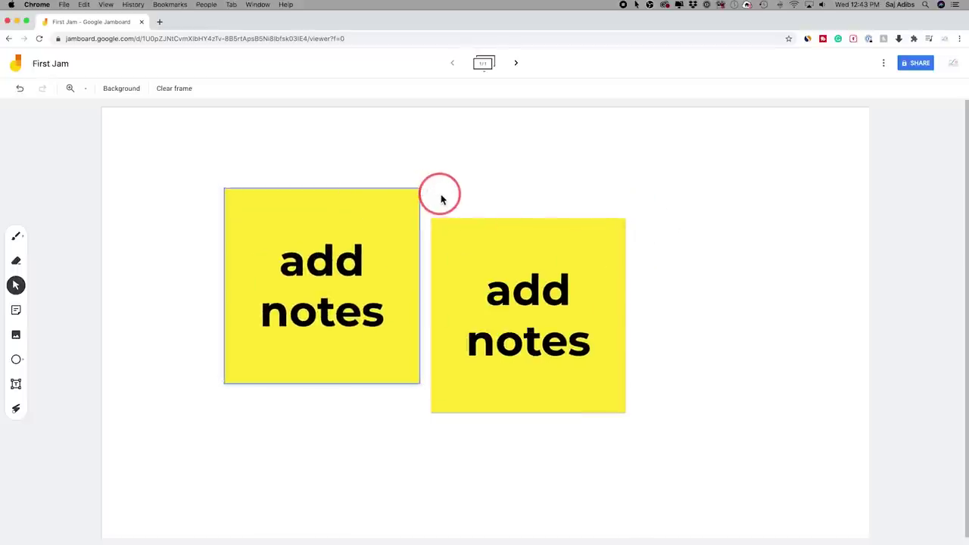
Change the duplicated sticky note's text to "second note" and its colour to light blue
double_click(336, 264)
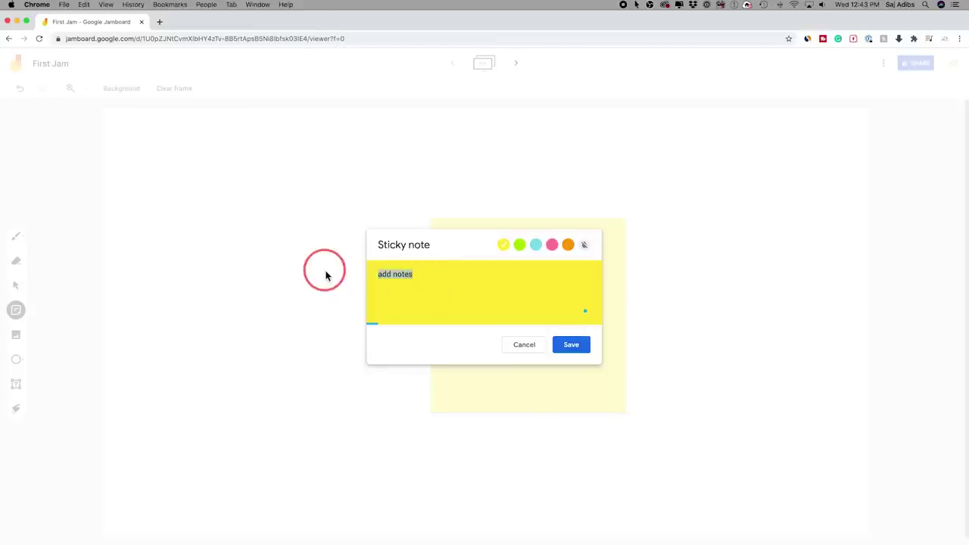
click(535, 244)
click(567, 346)
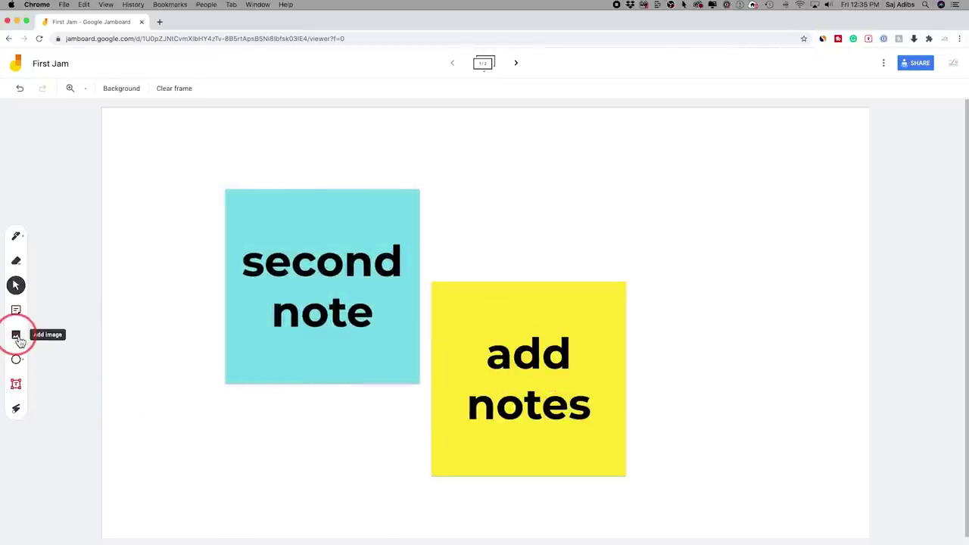
Search Google images for "chicago", filter the results by grey, and insert the aerial skyline photo with the tall dark tower
click(18, 338)
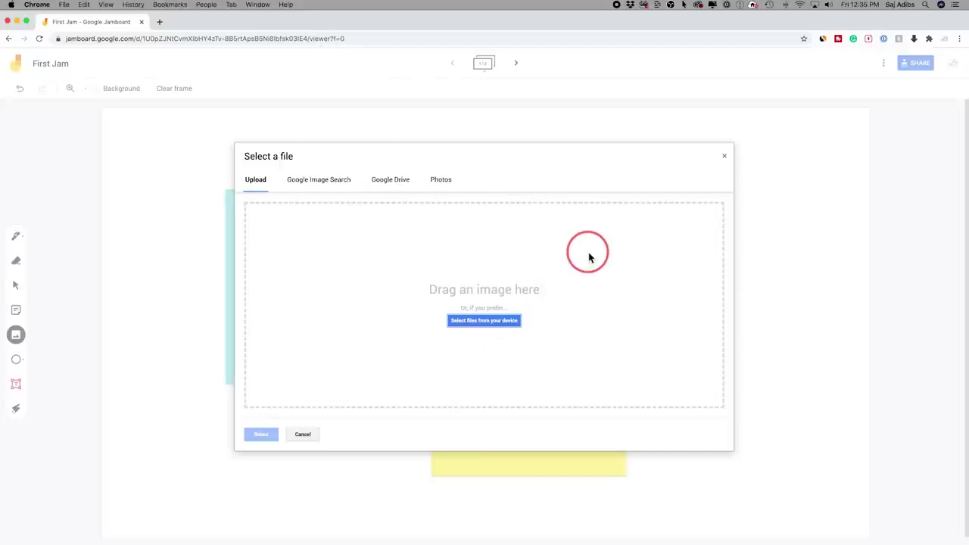
click(313, 191)
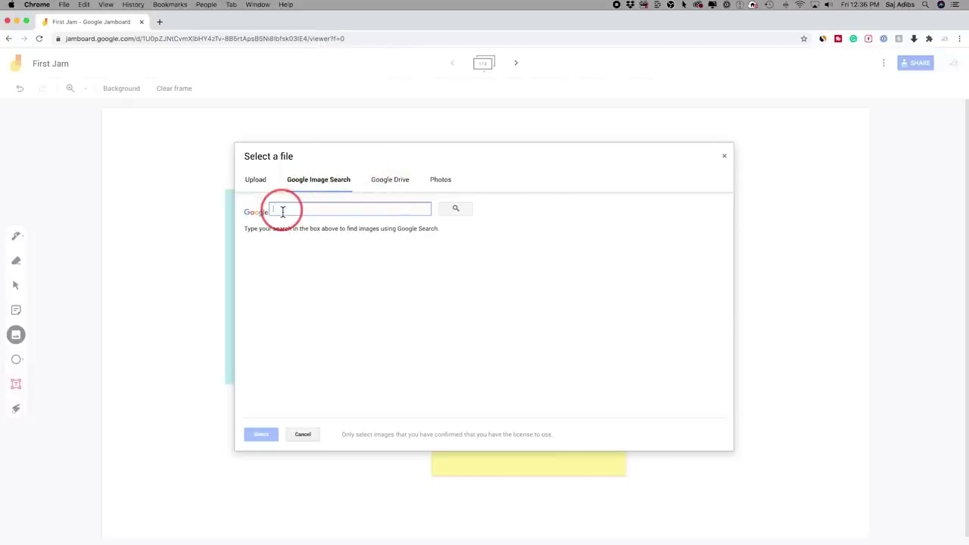
key(Return)
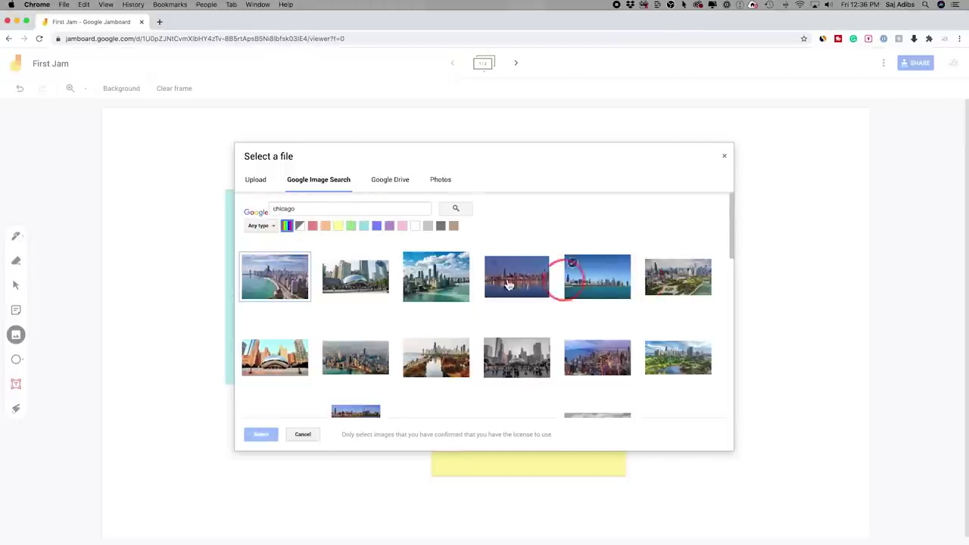
click(265, 223)
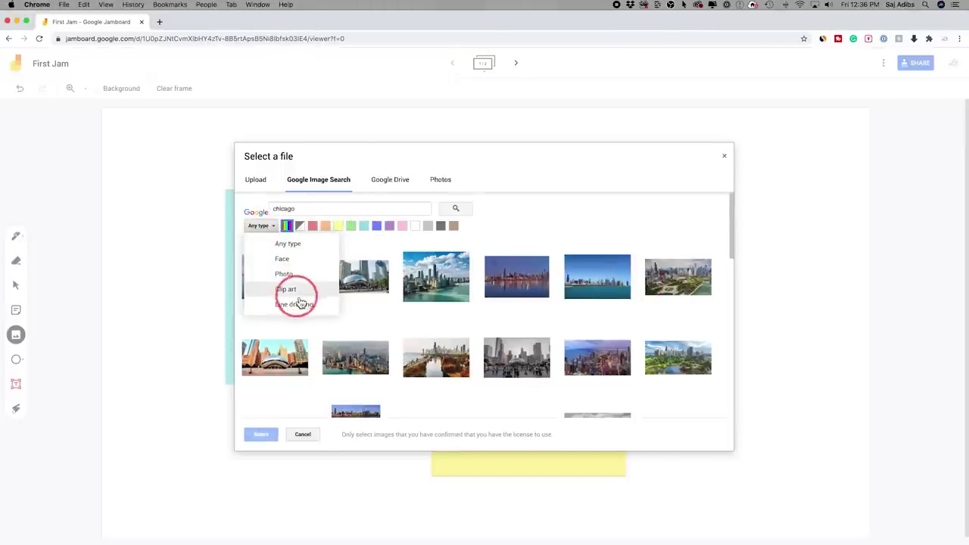
click(262, 241)
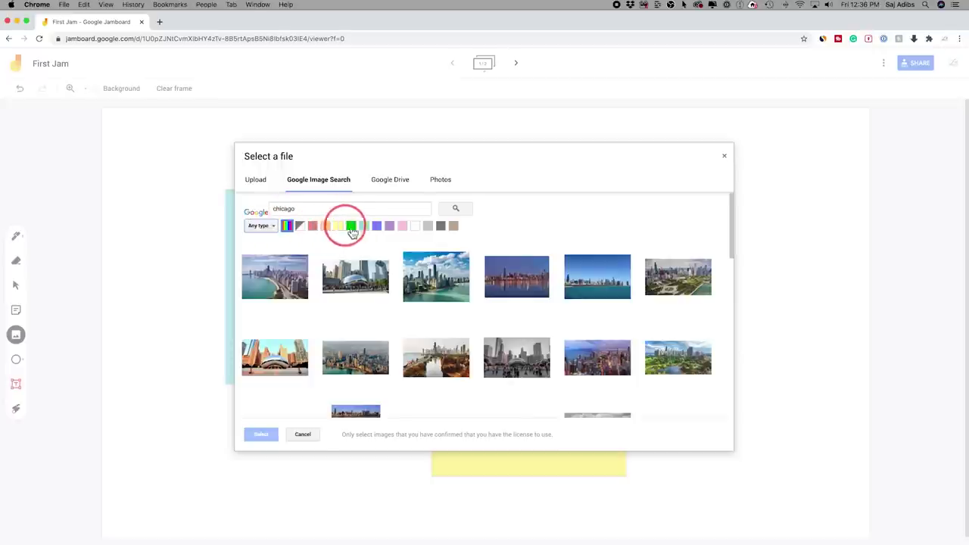
click(377, 227)
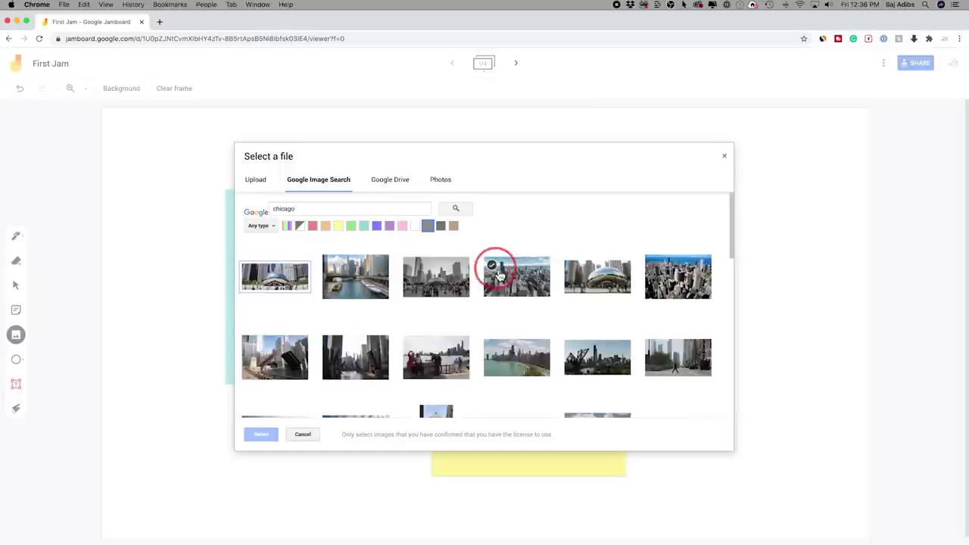
click(494, 270)
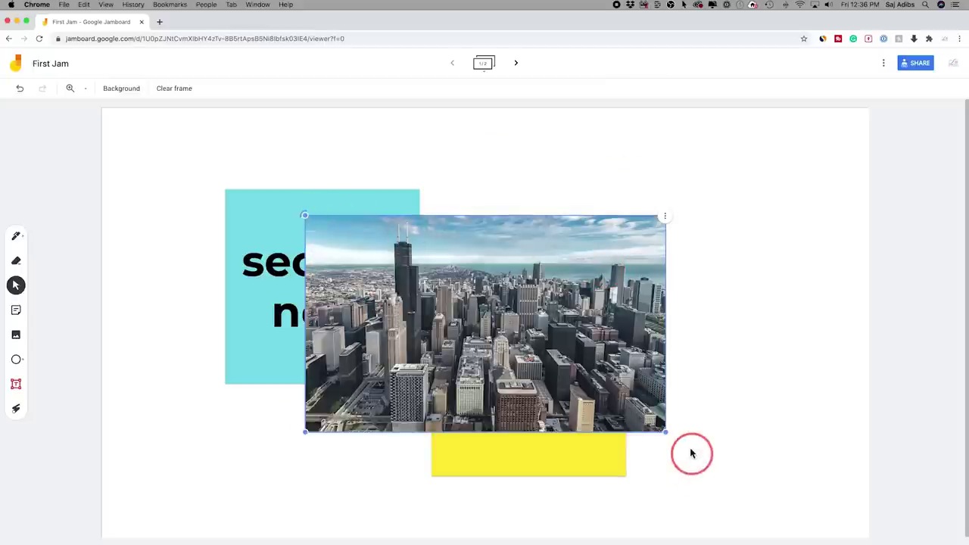
Shrink the Chicago skyline photo to about two thirds of its size and move it above the yellow sticky note, towards the frame's upper right
drag(665, 433, 549, 362)
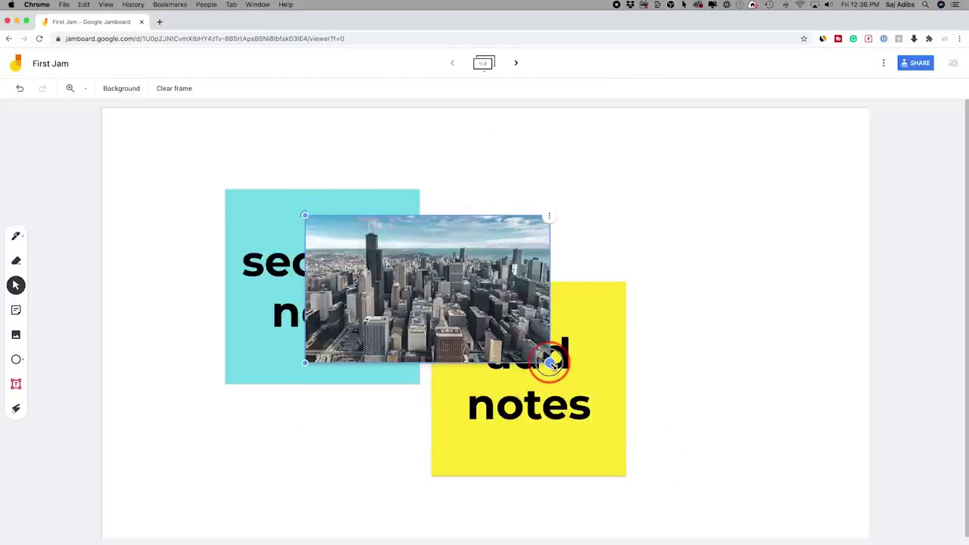
drag(484, 328, 668, 228)
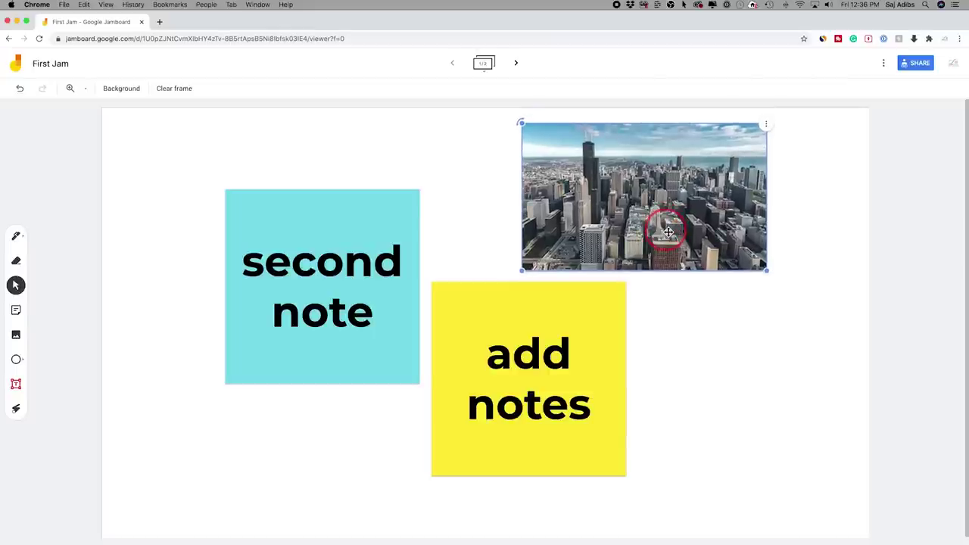
Upload the Google Jamboard logo PNG from the Desktop and place it small in the frame's upper-left corner
click(19, 343)
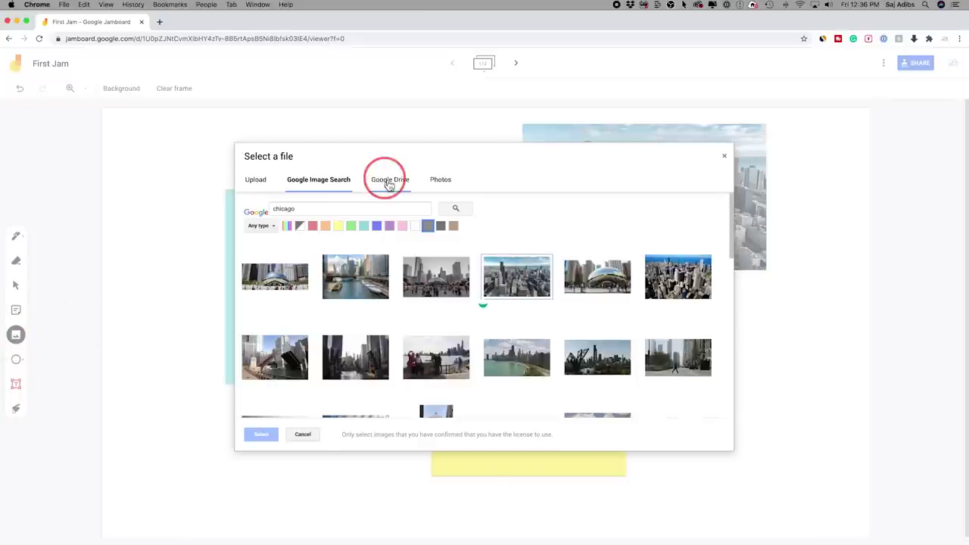
click(254, 188)
click(479, 324)
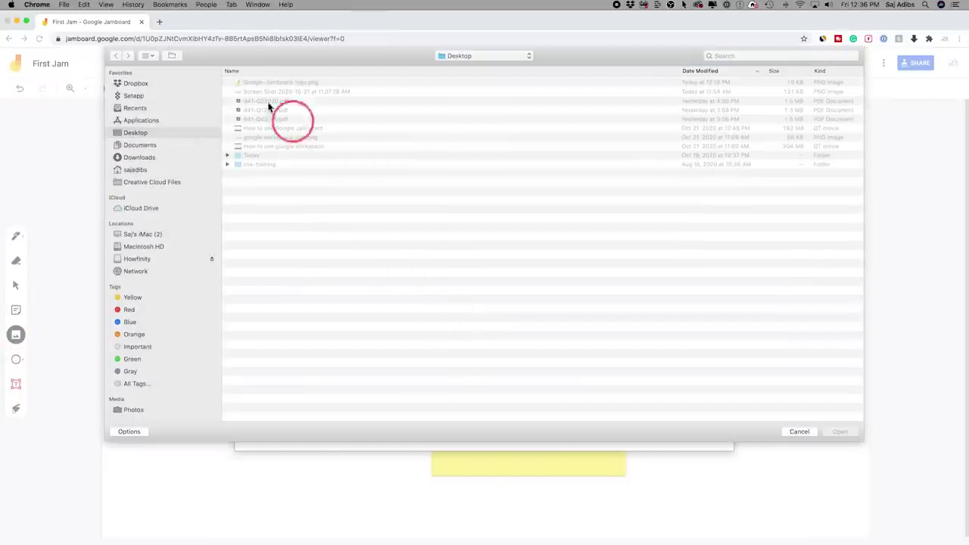
click(260, 82)
double_click(260, 84)
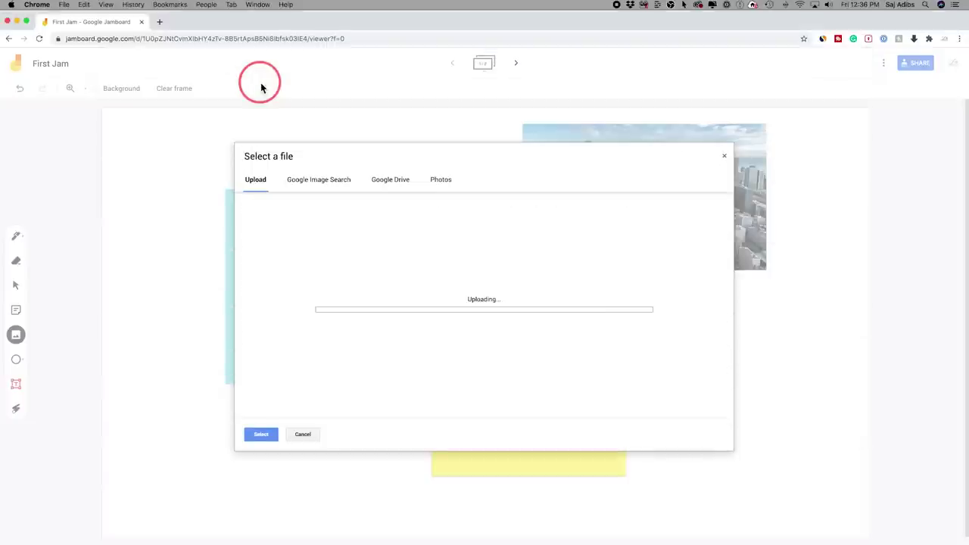
drag(588, 430, 184, 229)
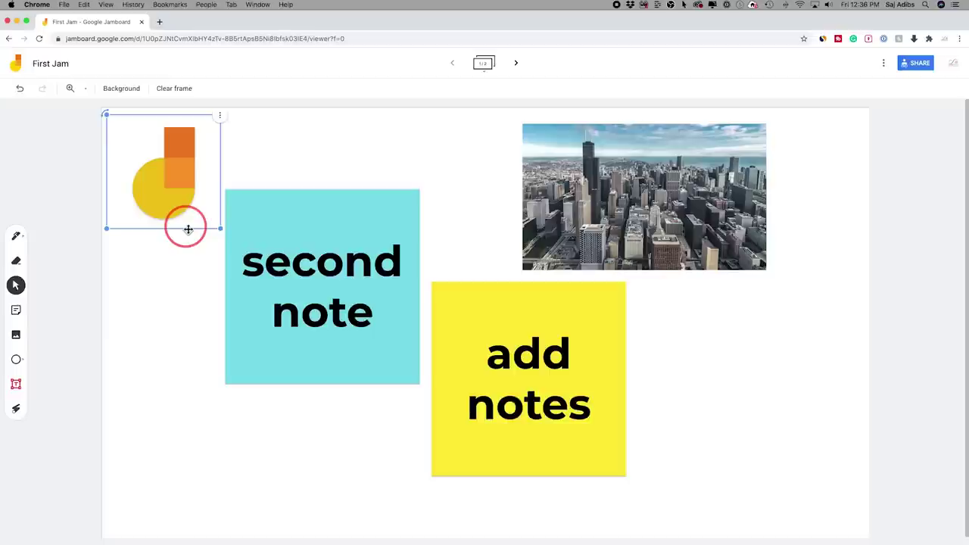
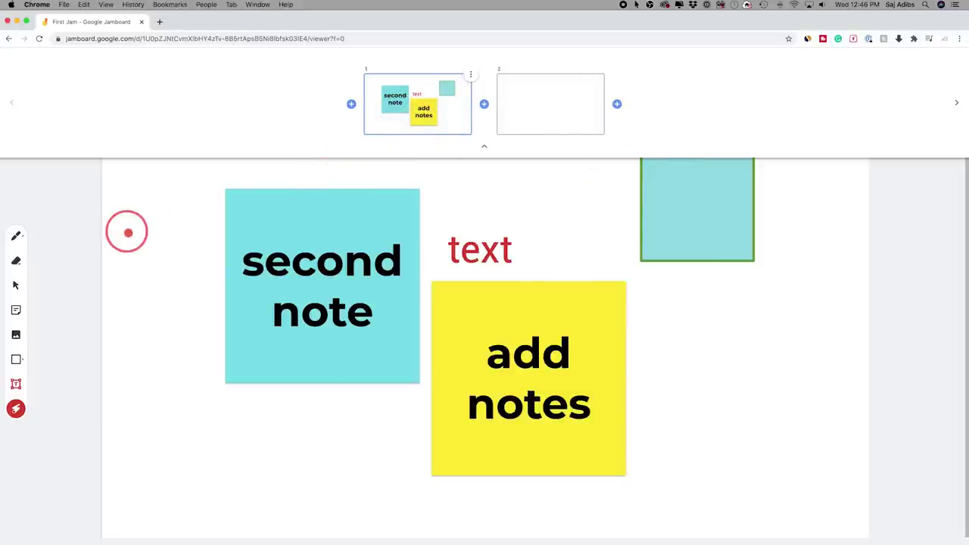
Go back to the list of recent jams, reopen First Jam, and look at its additional file options
click(127, 233)
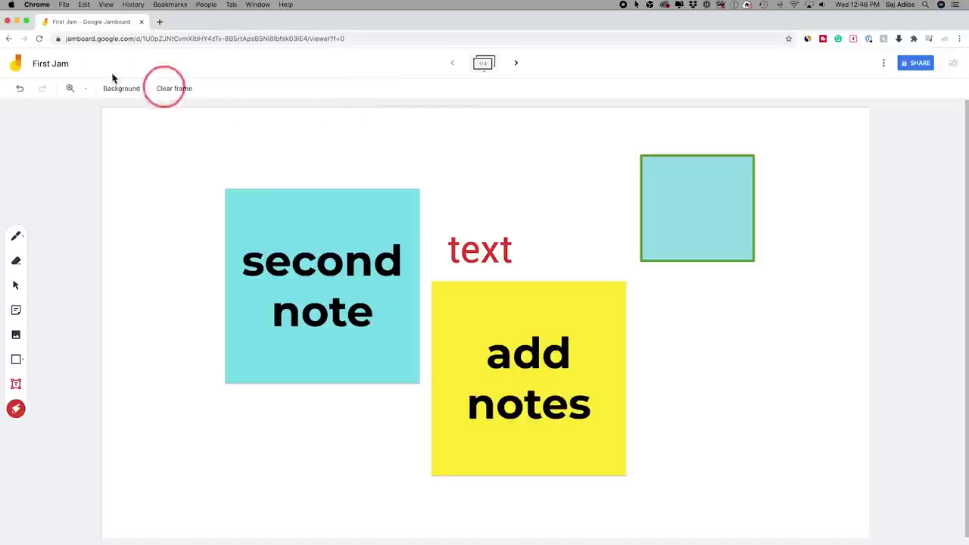
click(18, 68)
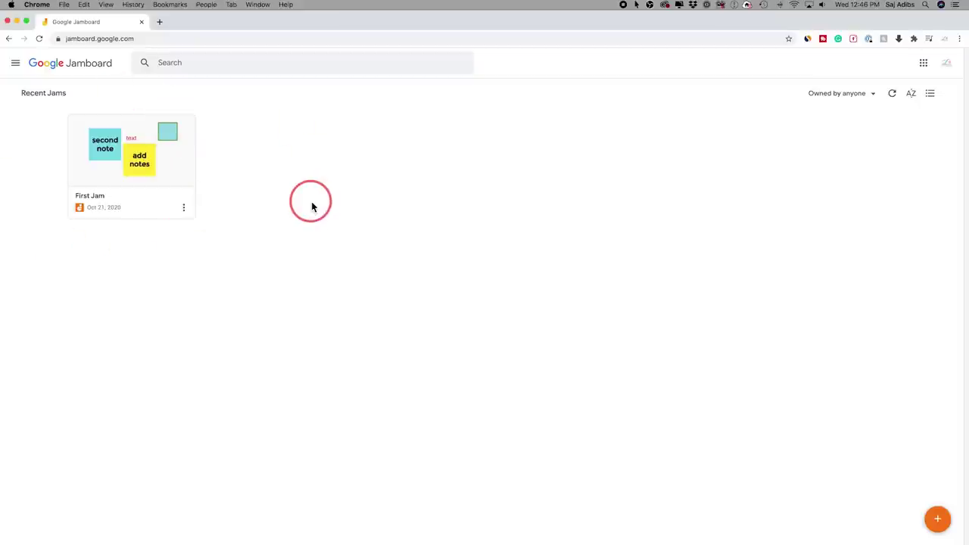
click(94, 152)
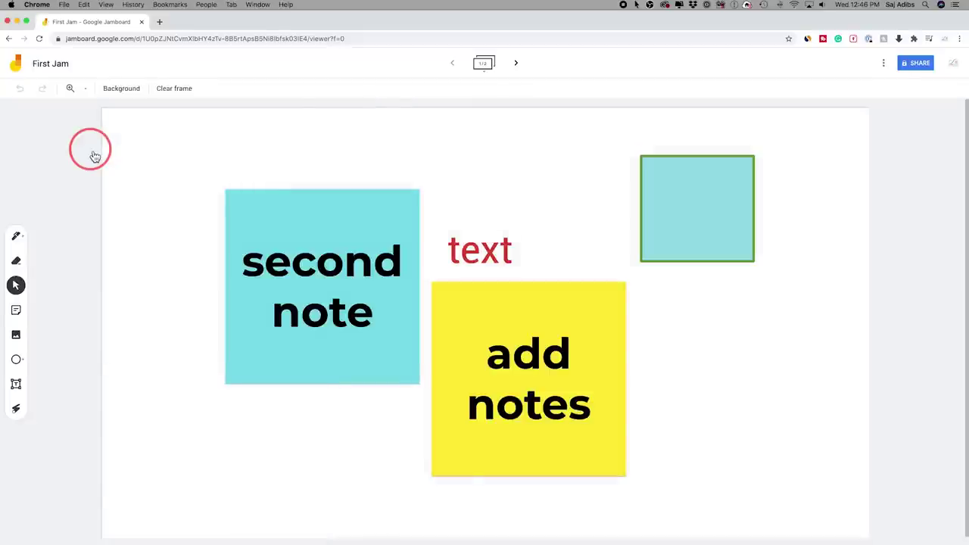
click(884, 64)
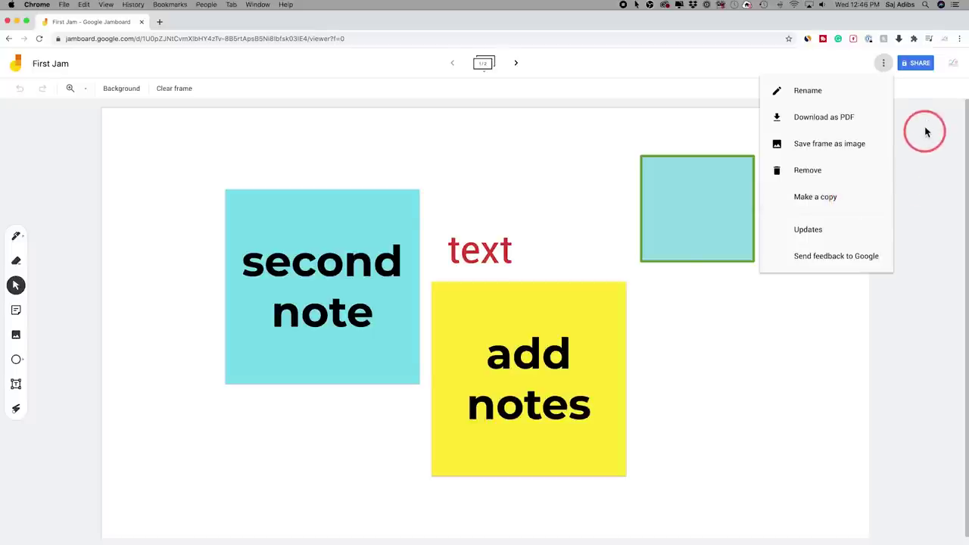
Copy First Jam's sharing link and set its access to anyone with the link, keeping the Viewer role
click(918, 64)
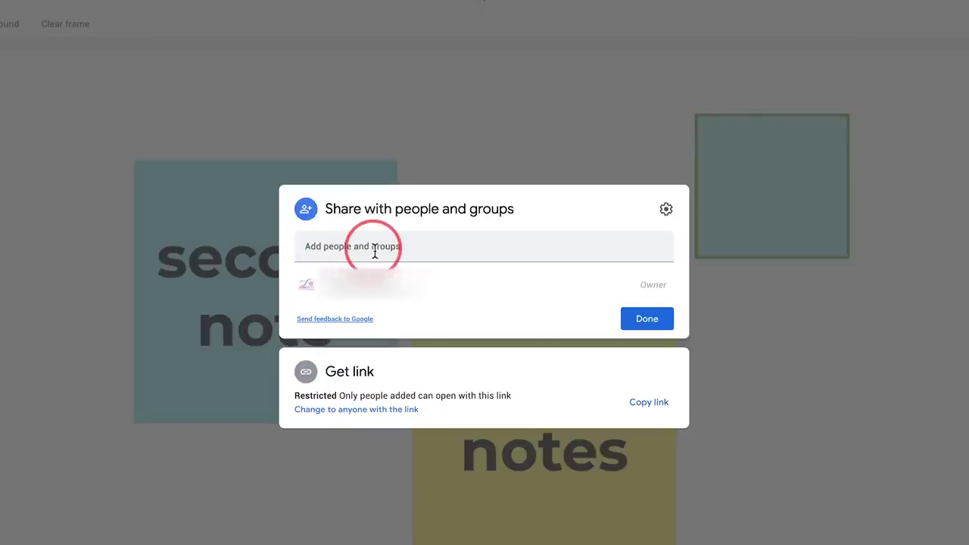
click(649, 406)
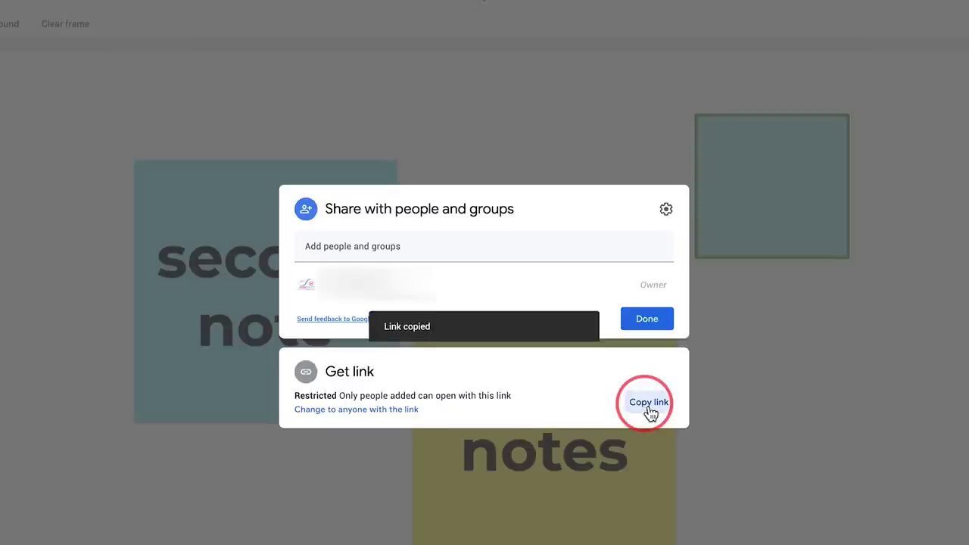
click(366, 415)
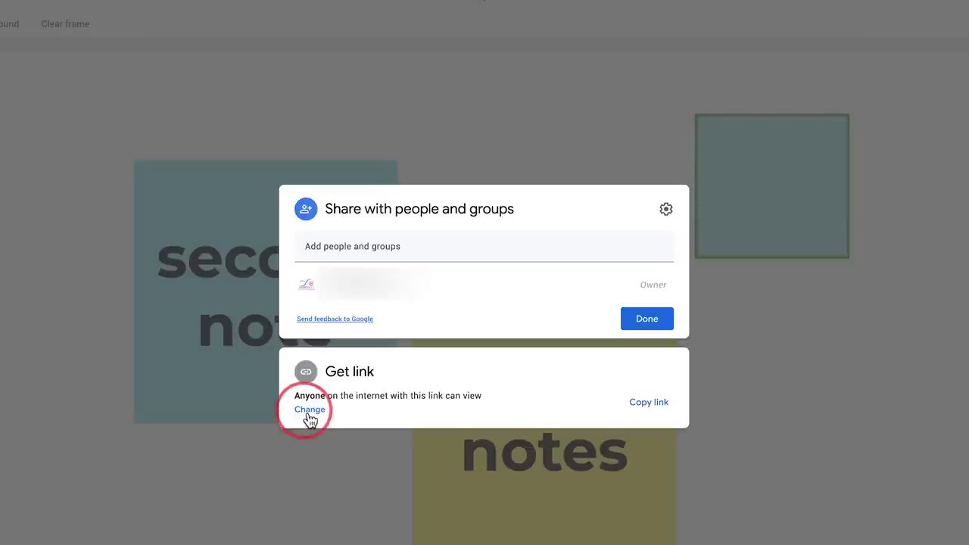
click(309, 411)
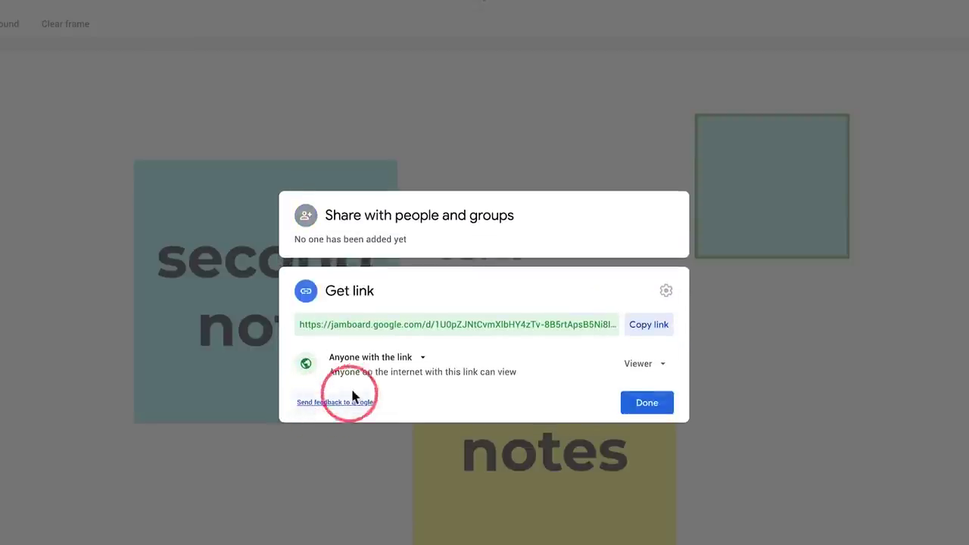
click(645, 369)
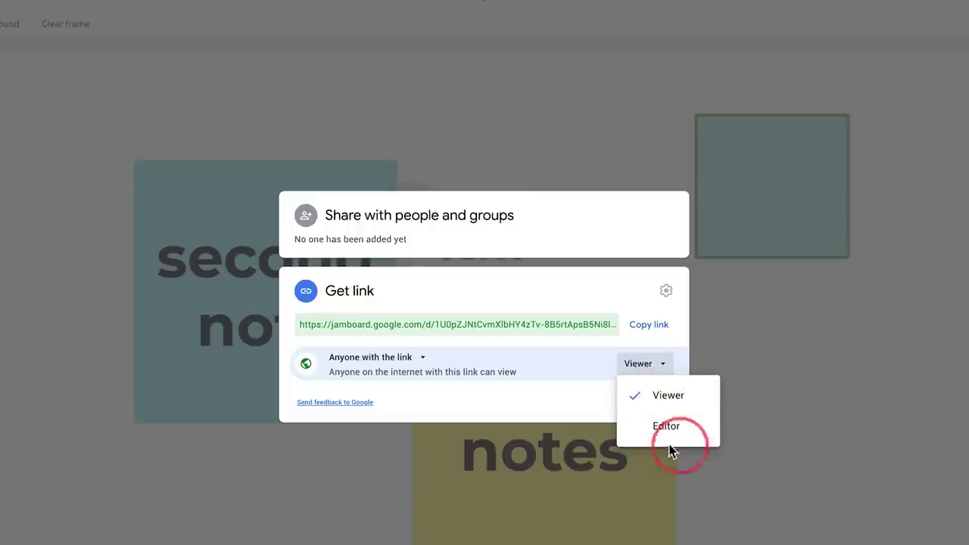
click(526, 307)
click(647, 403)
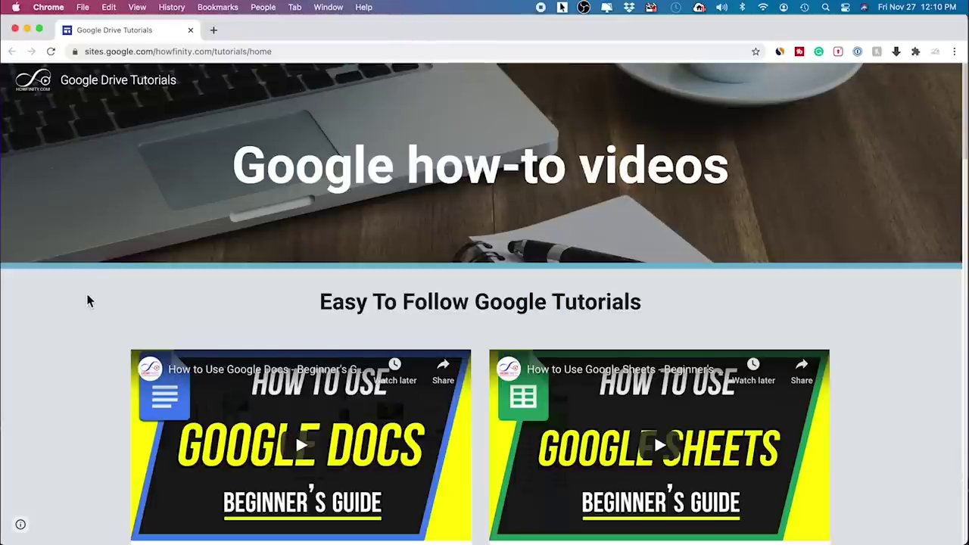
Look through the tutorial videos on the Google Drive Tutorials example site, from Google Docs down to Gmail filters
scroll(87, 301, down, 5)
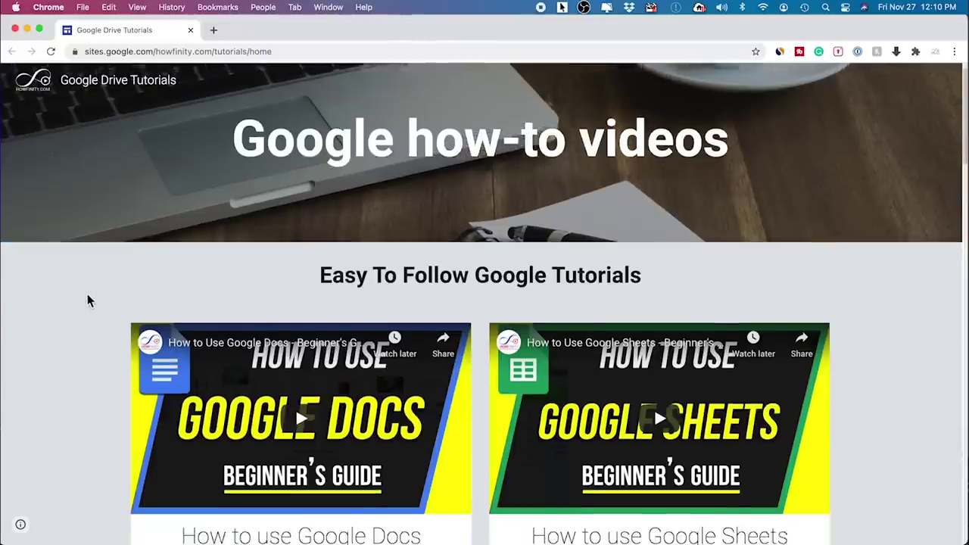
scroll(87, 302, down, 10)
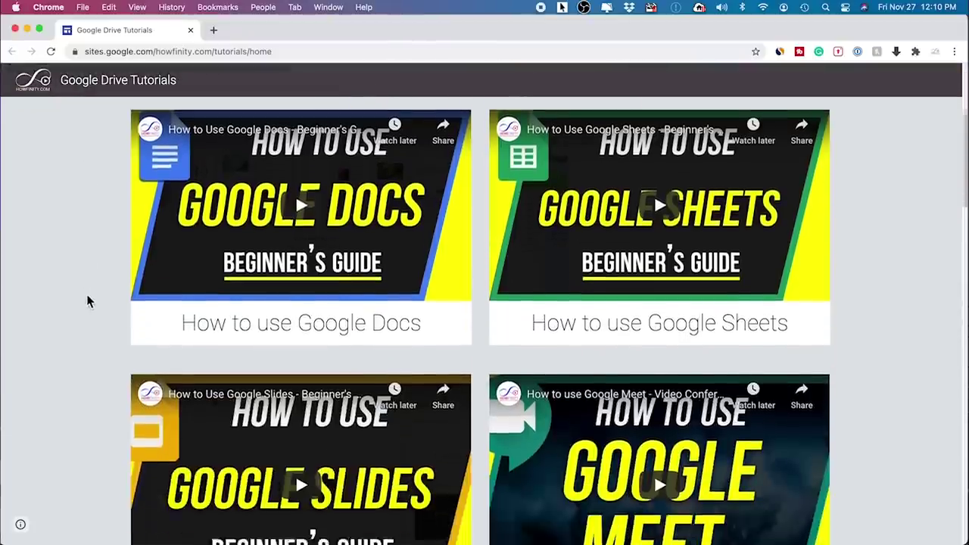
scroll(87, 302, down, 12)
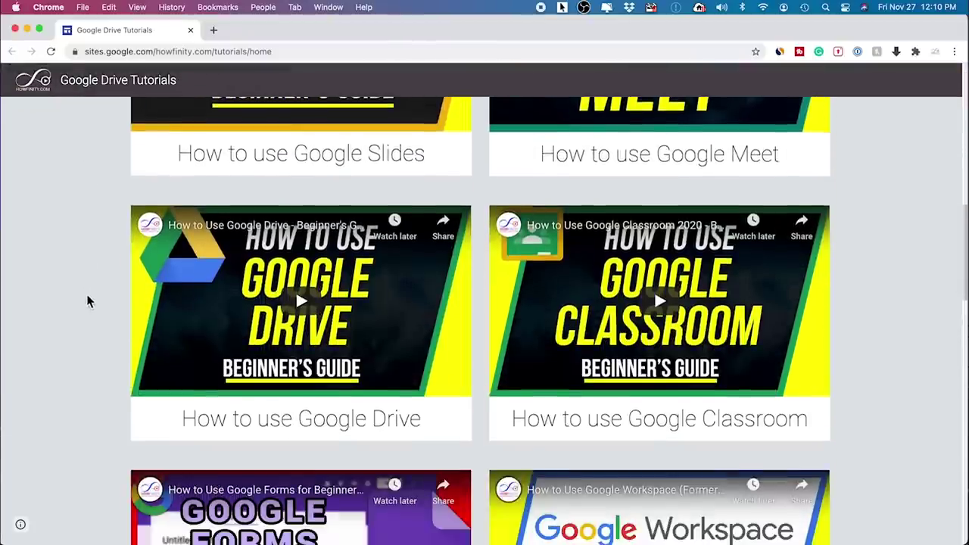
scroll(87, 301, down, 12)
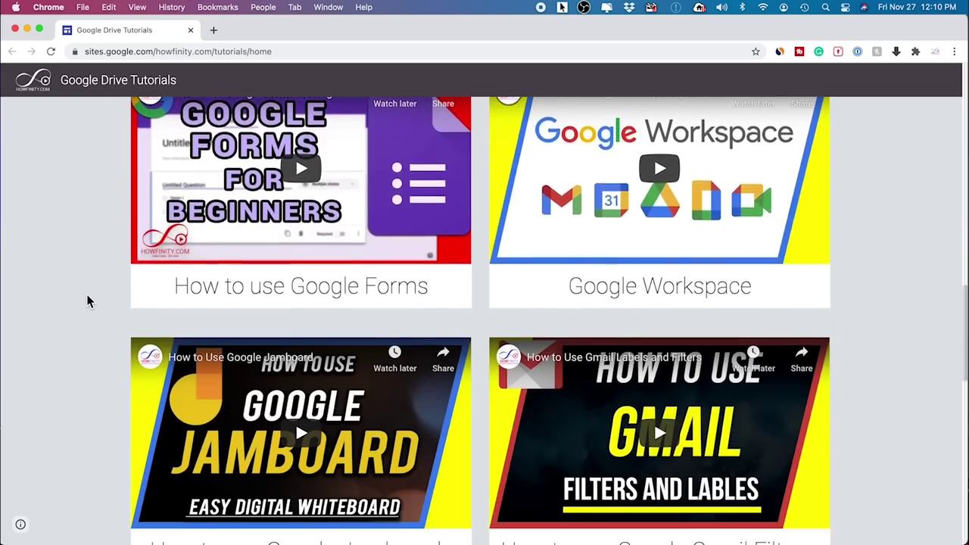
scroll(87, 301, down, 11)
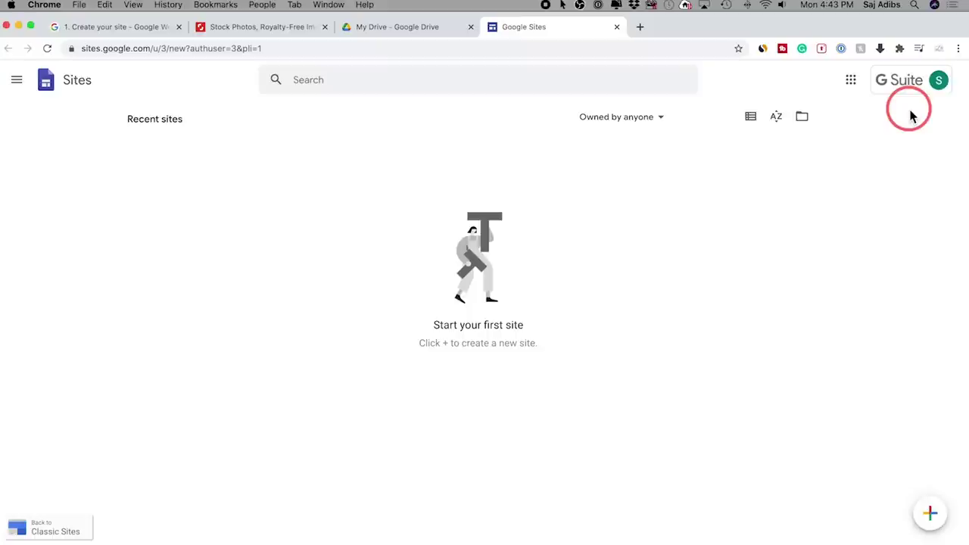
Look up the Sites entry in the Google apps list from the Google Sites home page
click(853, 84)
click(850, 322)
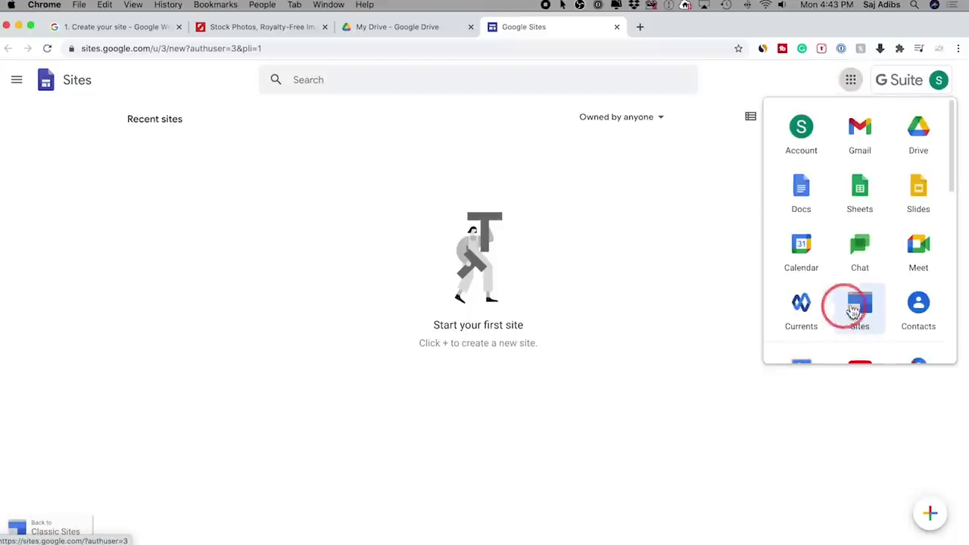
scroll(861, 307, down, 3)
scroll(862, 302, up, 3)
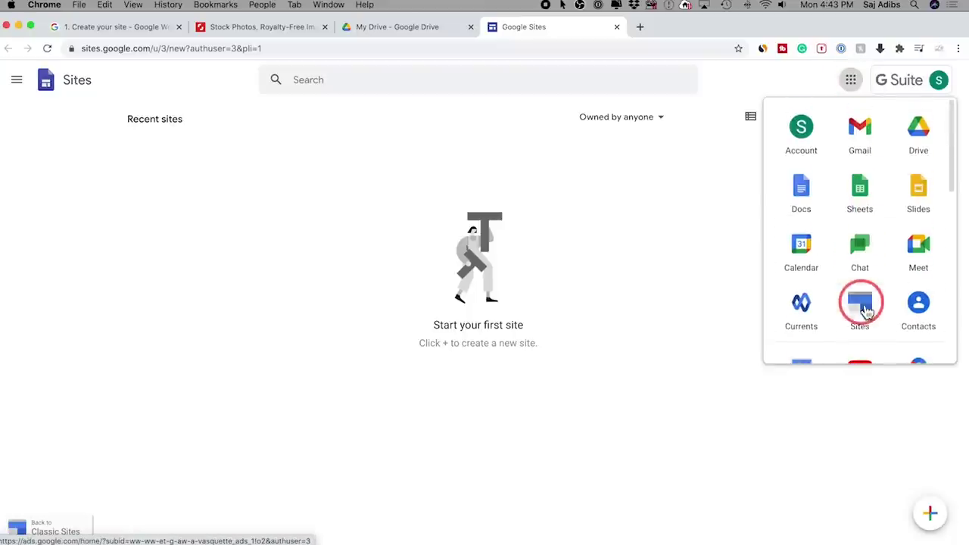
click(630, 206)
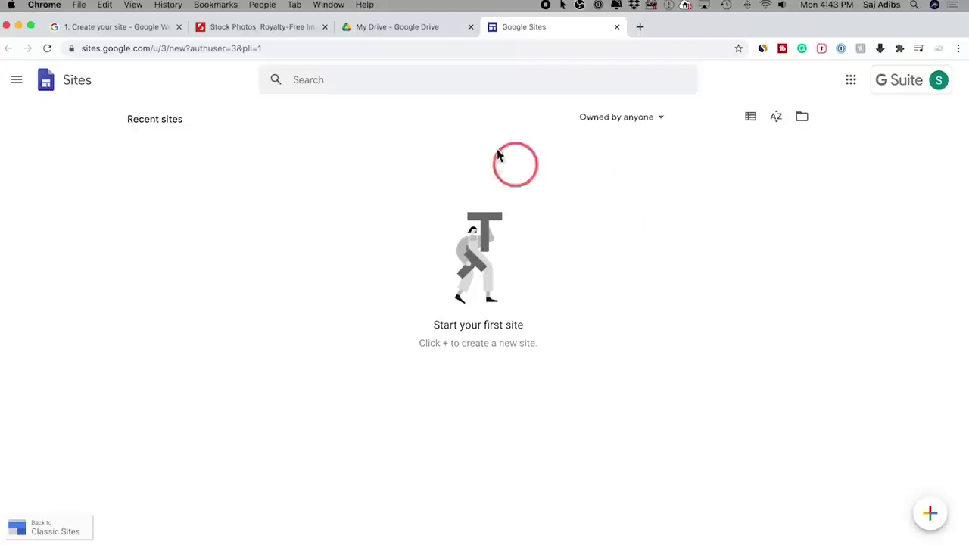
Switch to Google Drive and view where Google Sites is offered among the new file types, without creating anything
click(374, 29)
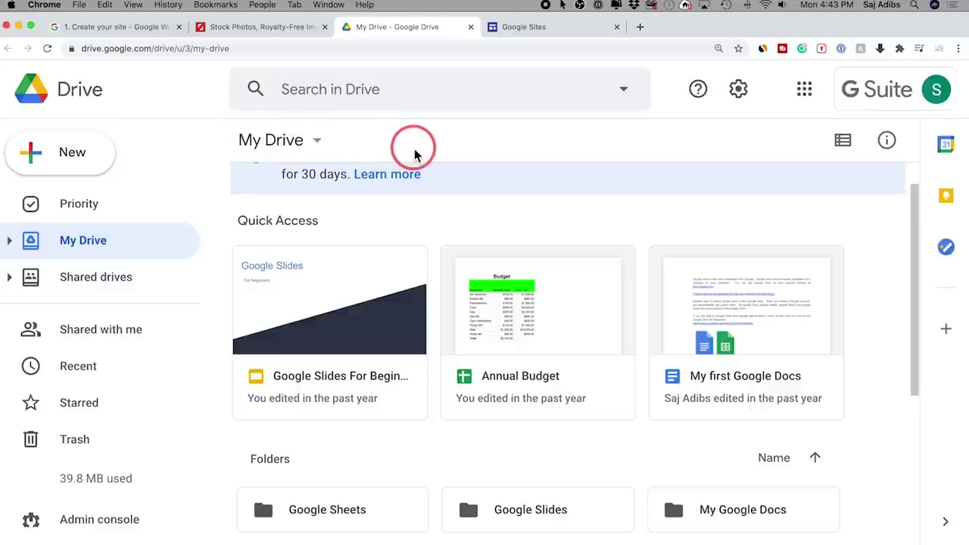
click(70, 159)
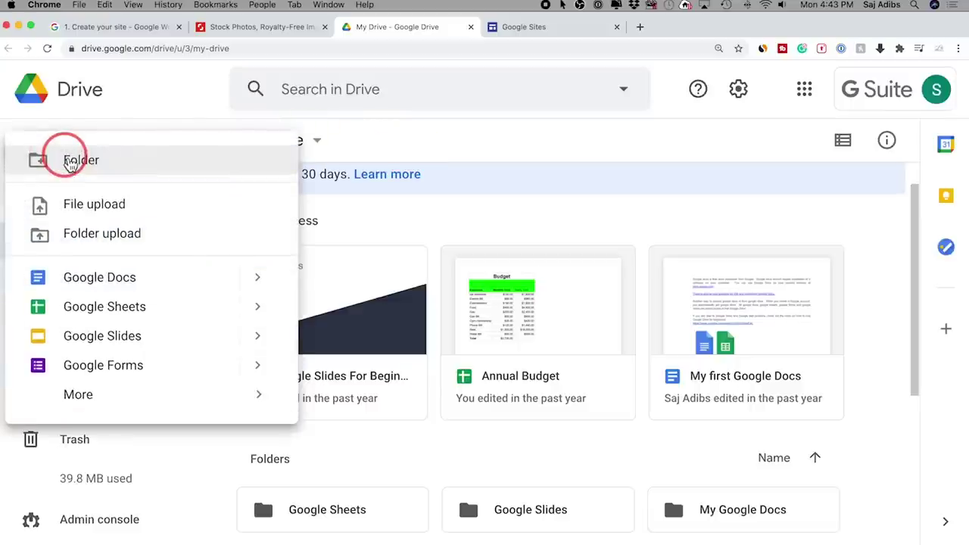
mouse_move(94, 405)
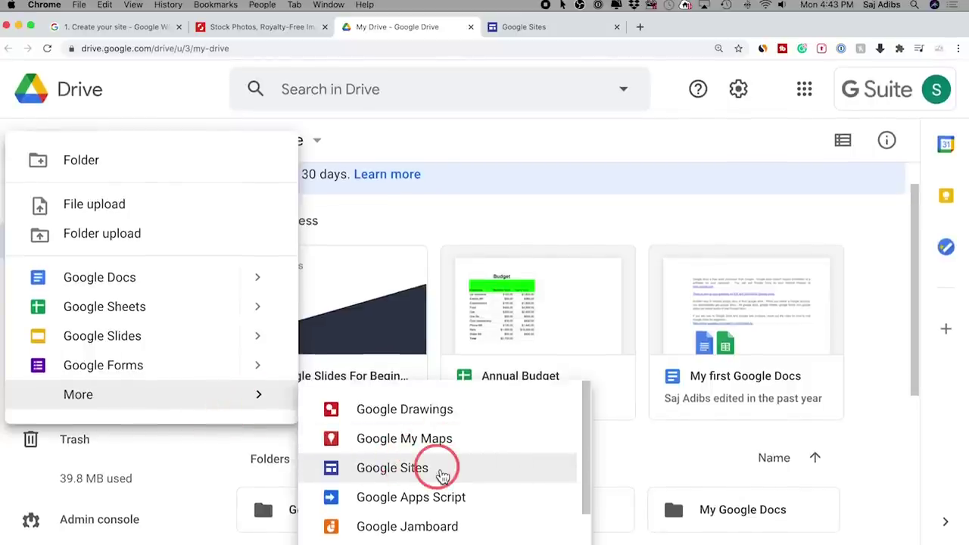
click(414, 138)
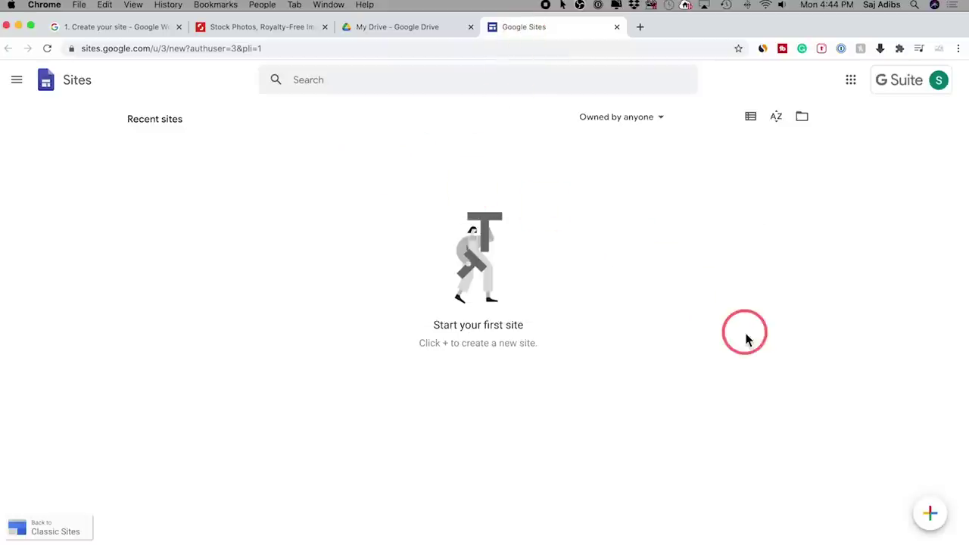
Browse the Google Sites template gallery from the work templates down to education, and return to the Sites home page
mouse_move(931, 515)
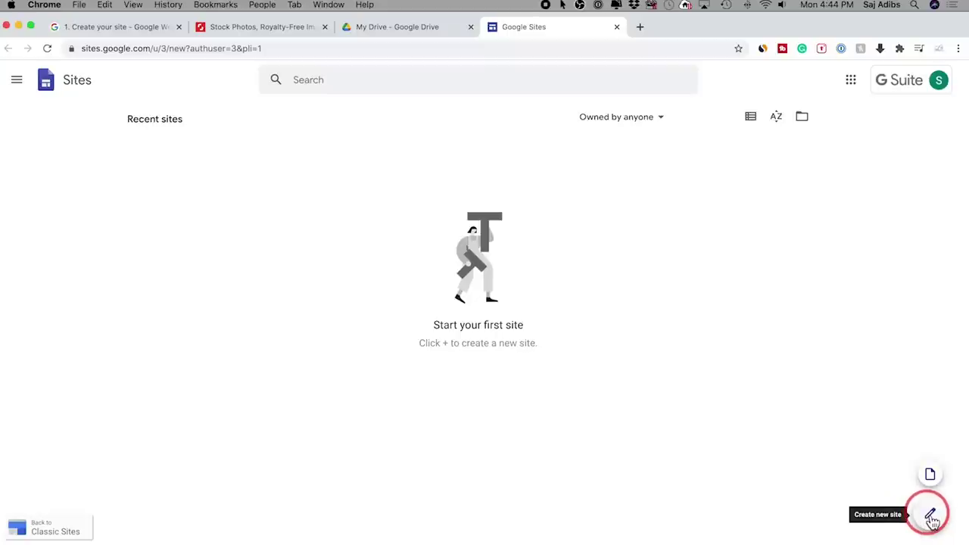
click(931, 477)
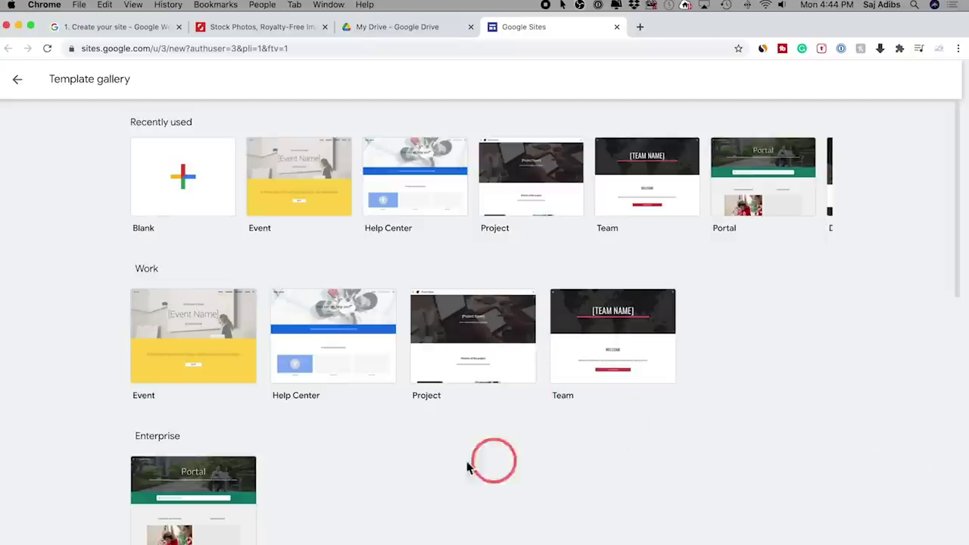
scroll(654, 391, down, 1)
scroll(654, 390, down, 1)
scroll(649, 386, up, 1)
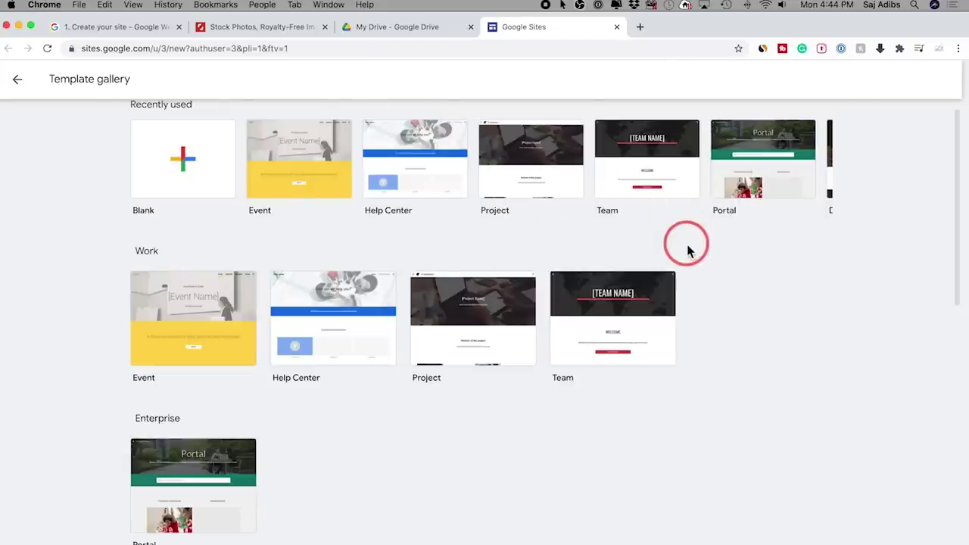
scroll(687, 250, down, 10)
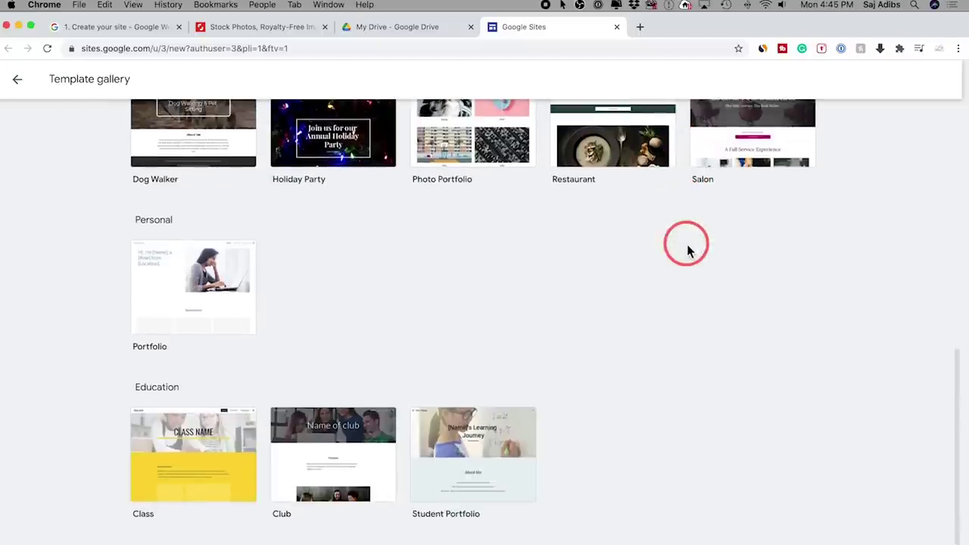
scroll(325, 240, up, 1)
scroll(318, 385, down, 1)
scroll(184, 447, up, 3)
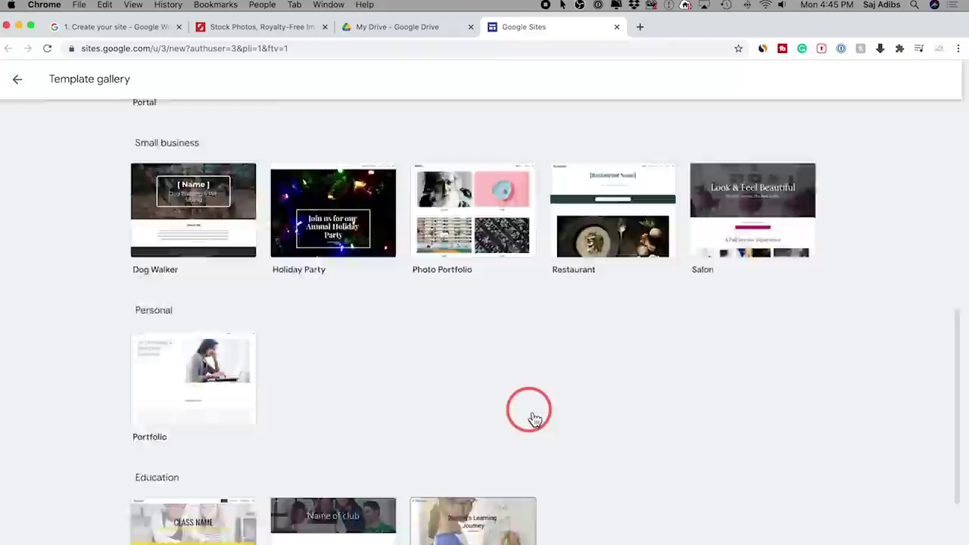
scroll(530, 416, up, 8)
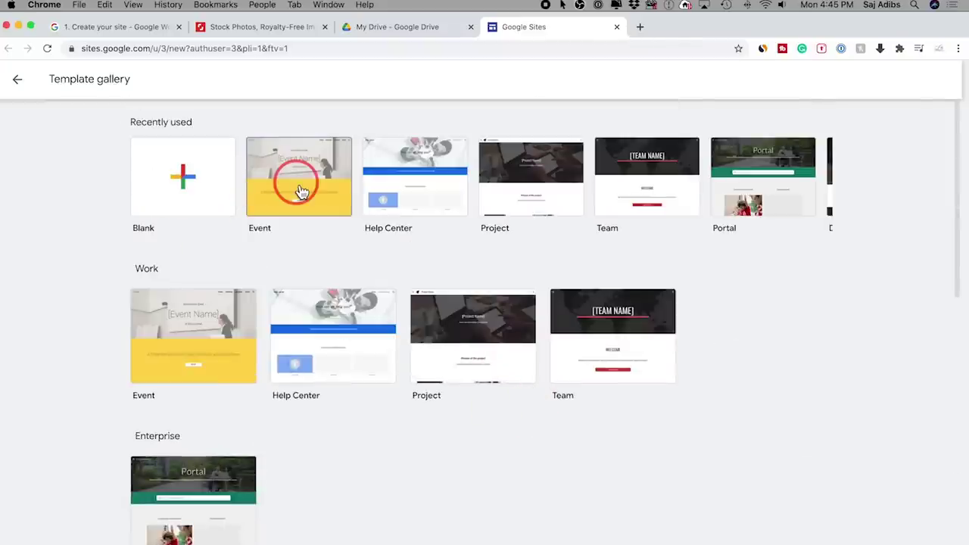
click(17, 78)
Create a new blank site, dismissing the introductory tour, and name it "Google Tutorials"
click(930, 513)
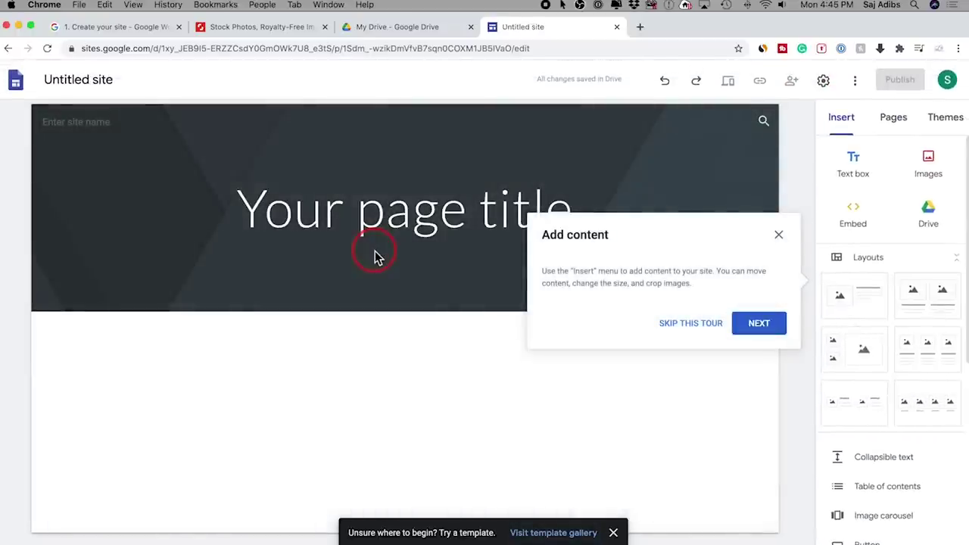
click(779, 236)
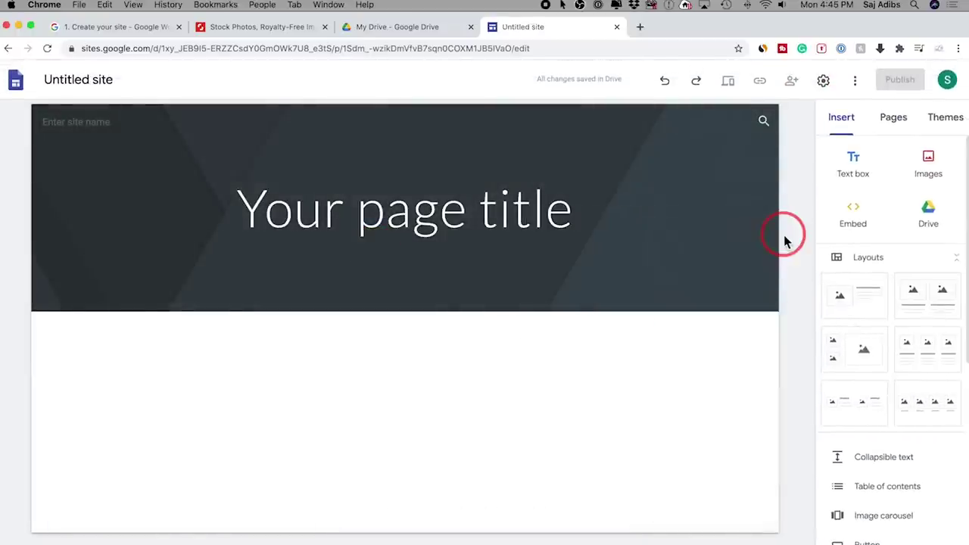
click(115, 82)
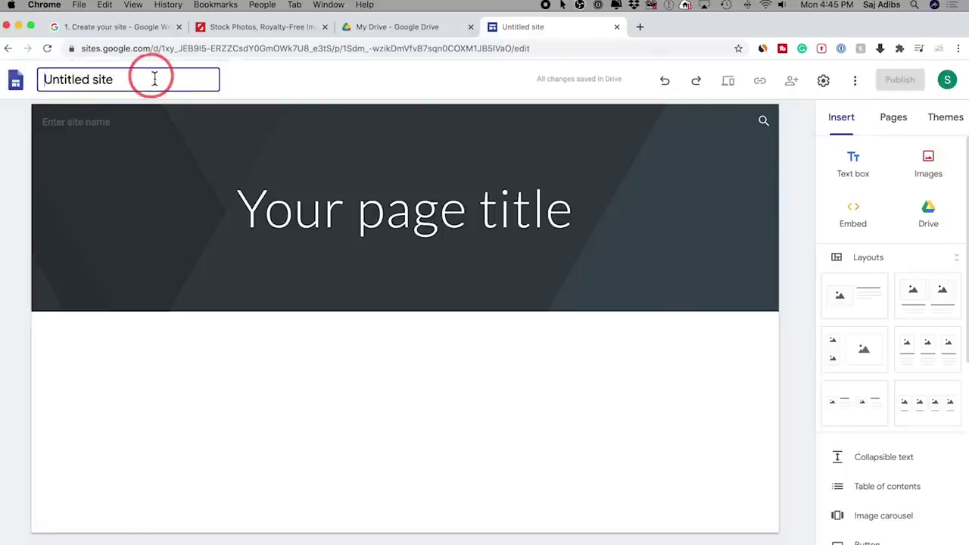
text(Google Tutorials)
key(Return)
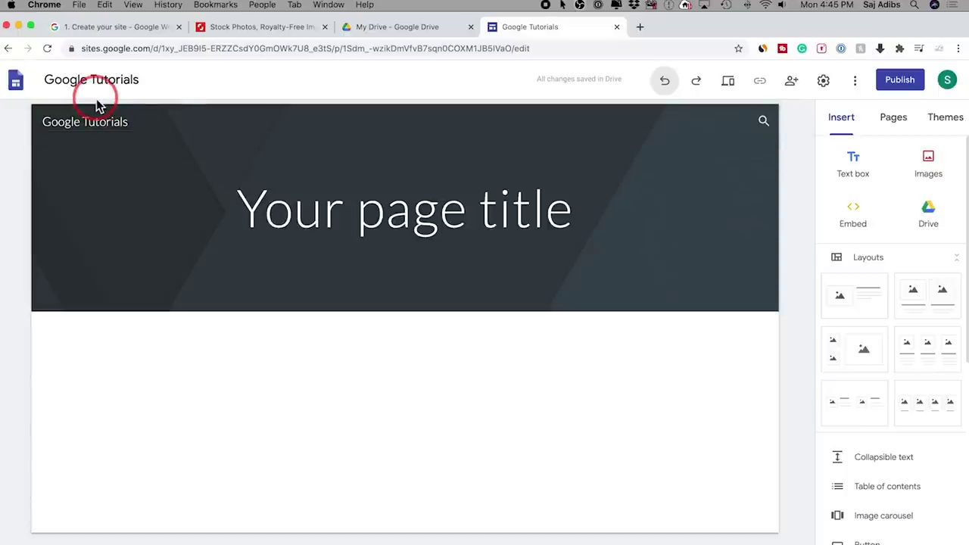
Check My Drive in Google Drive for the Google Tutorials site and return to the site editor
click(390, 30)
drag(237, 335, 255, 337)
click(498, 302)
click(306, 308)
click(328, 319)
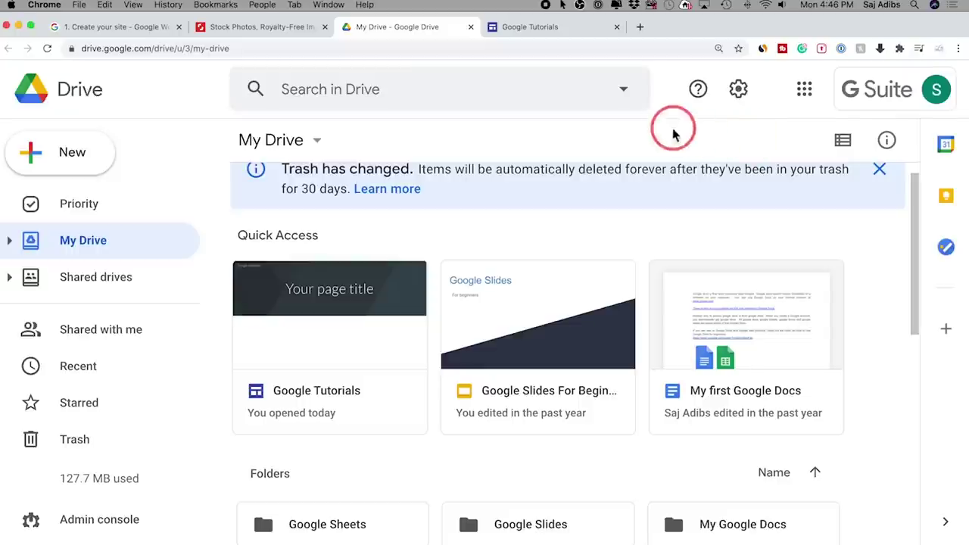
click(529, 30)
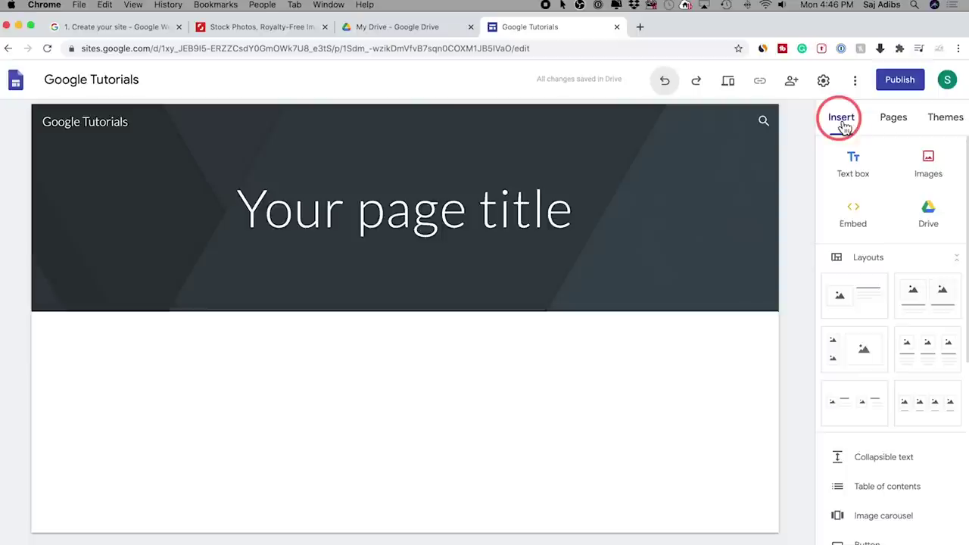
Add a new page named "About us" to the site and return to the Home page
scroll(900, 336, down, 2)
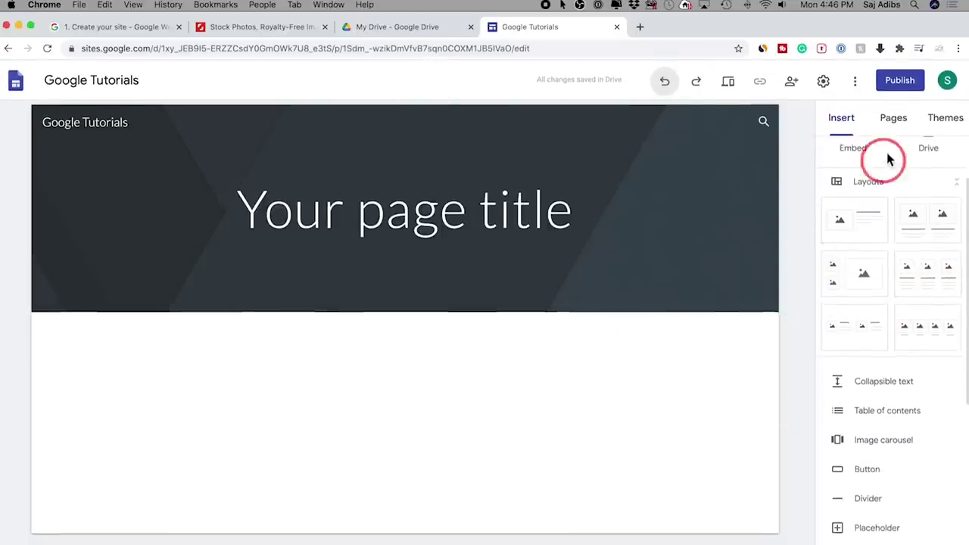
click(892, 122)
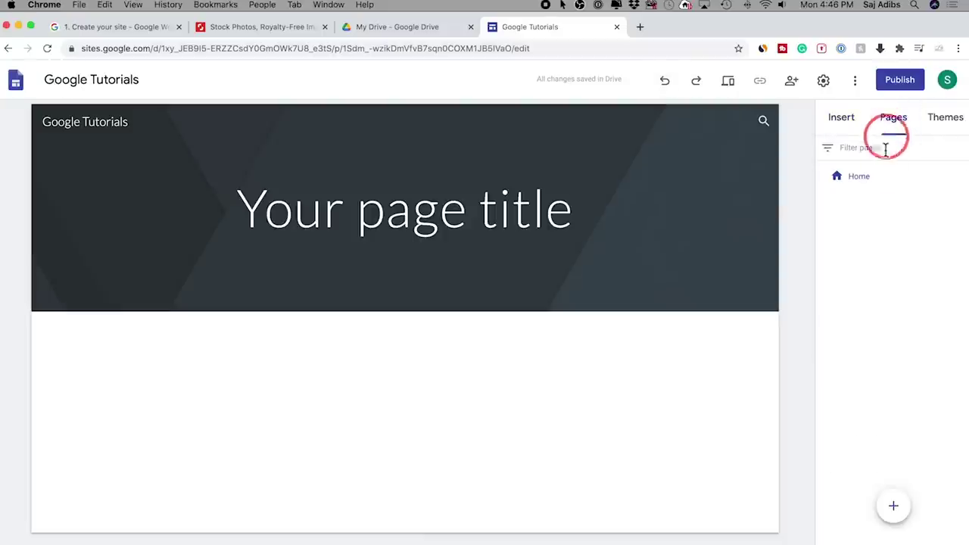
mouse_move(893, 505)
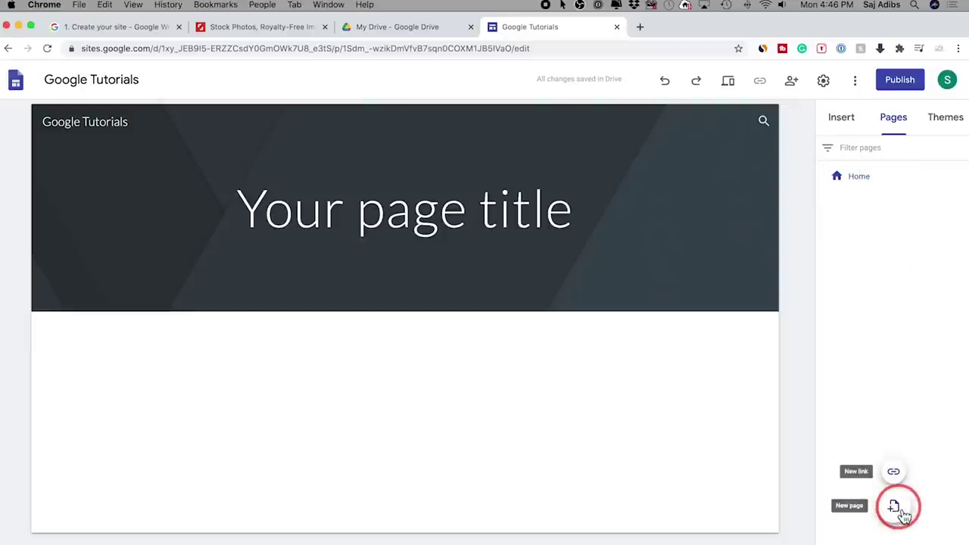
click(894, 507)
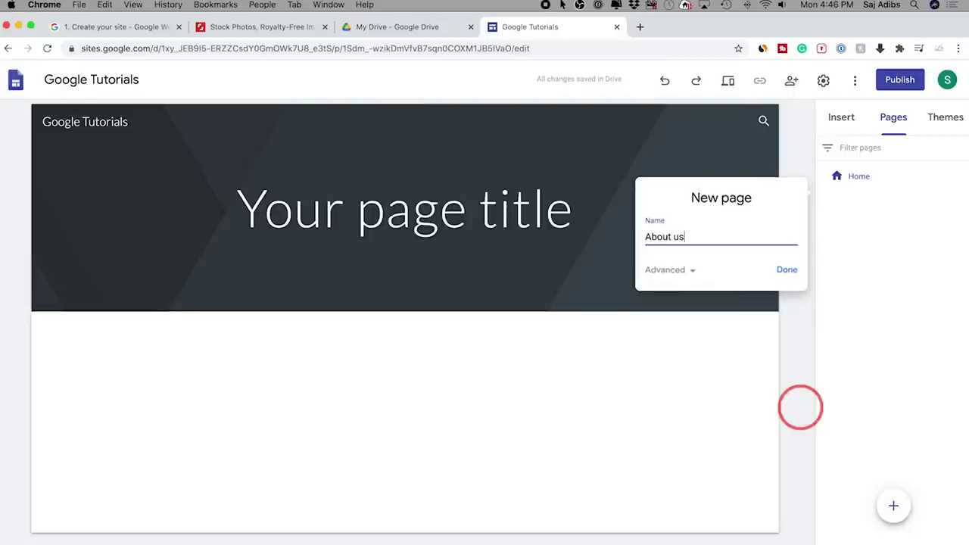
click(791, 273)
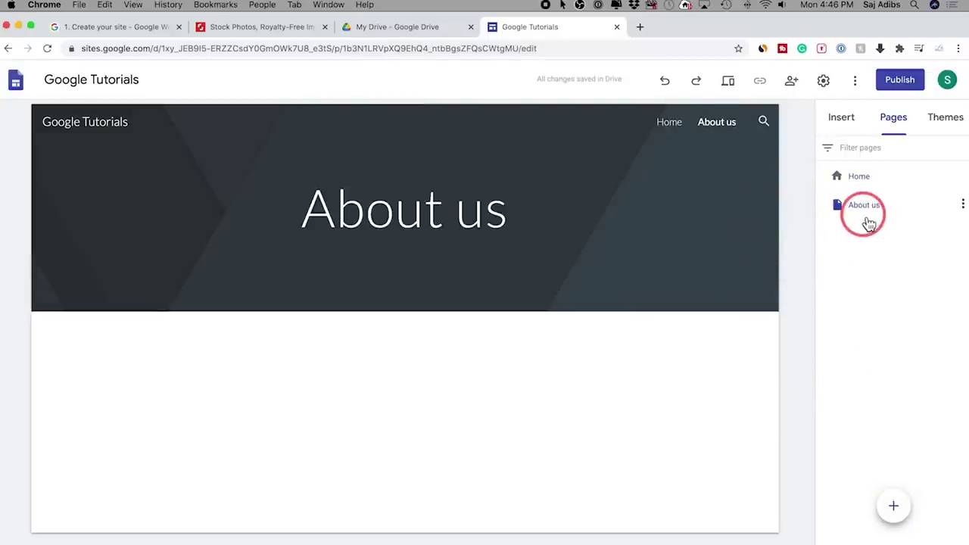
click(860, 184)
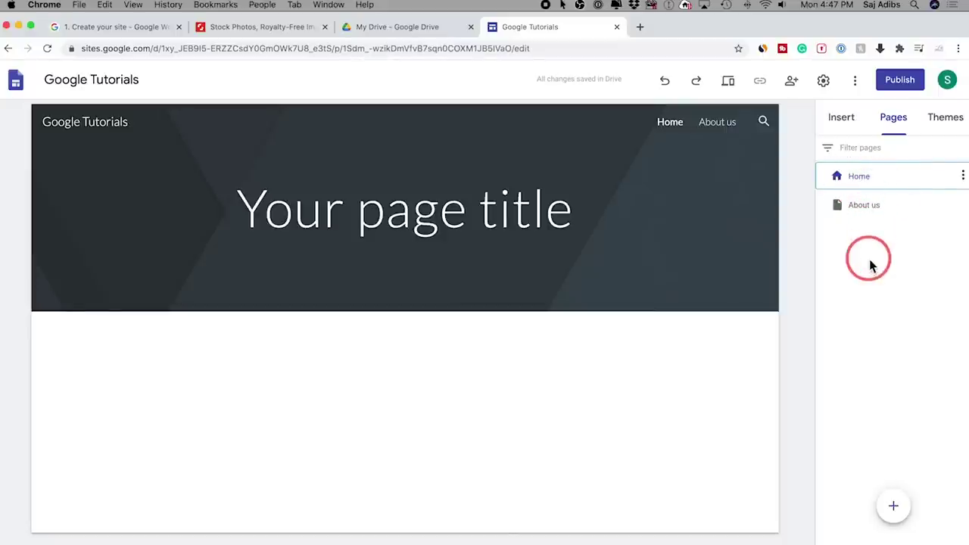
Try the Simple theme's pink, green and purple colours with a bolder font style
click(945, 123)
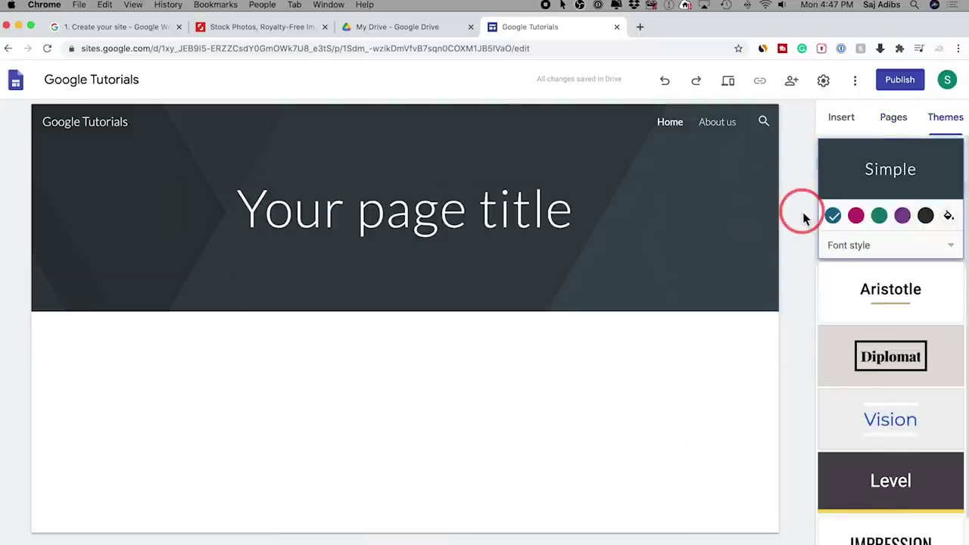
click(856, 217)
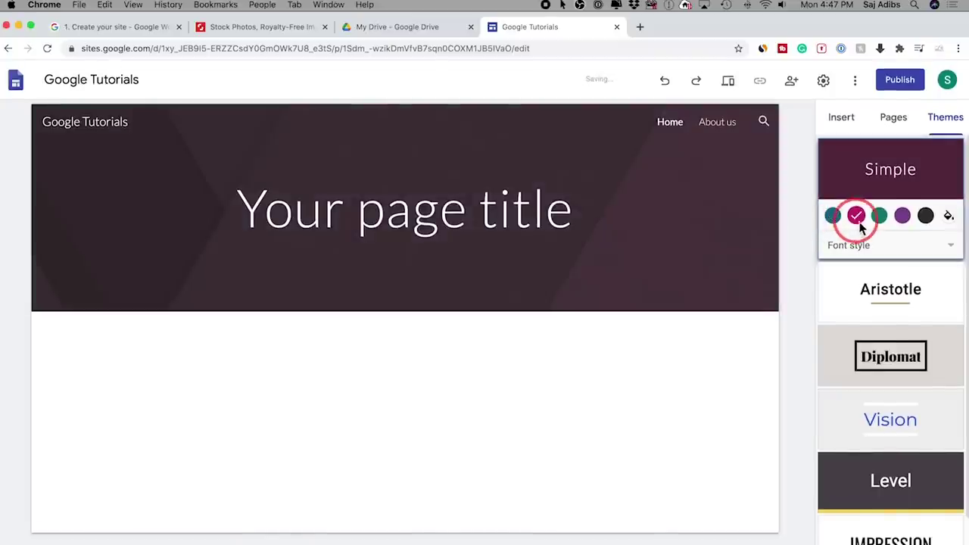
click(879, 216)
click(903, 216)
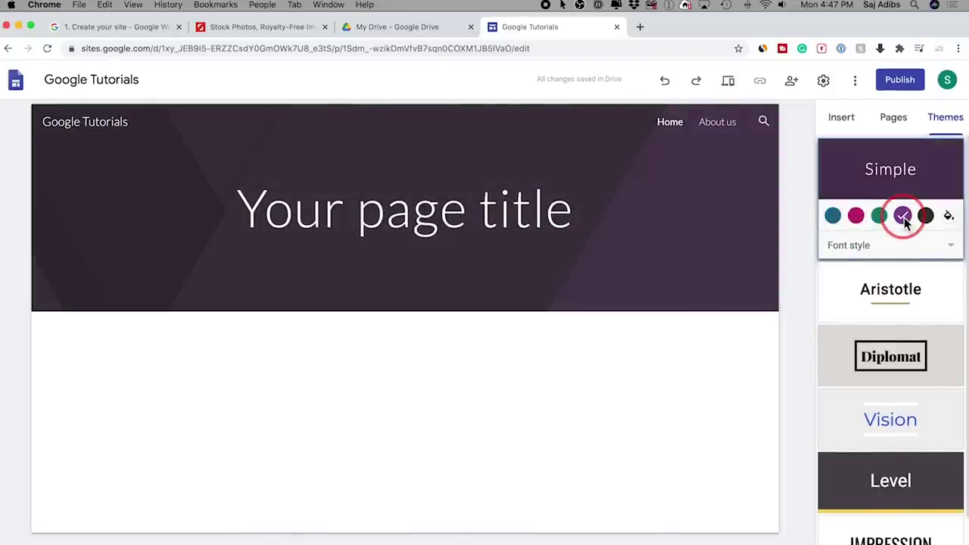
click(919, 247)
click(844, 301)
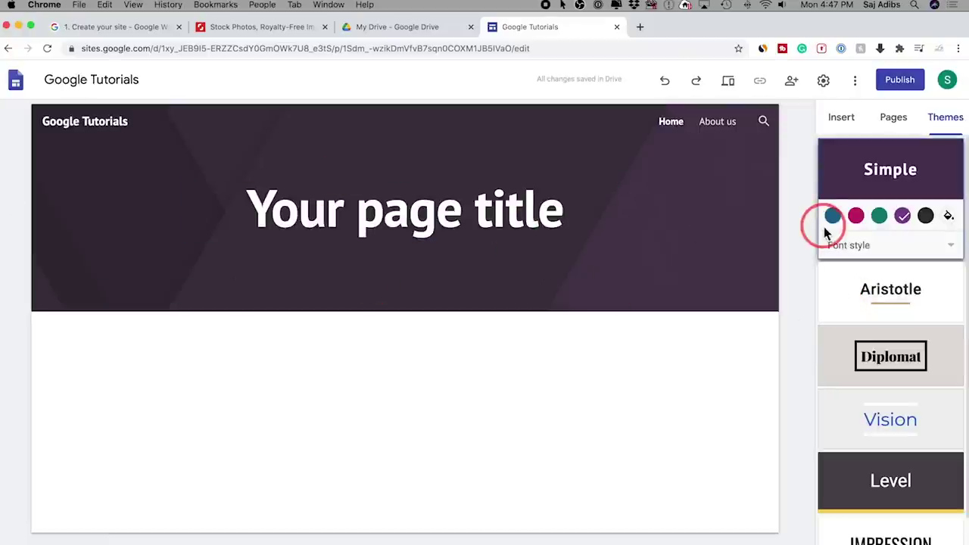
Apply the Level theme to the site with the blue accent colour
scroll(870, 265, down, 2)
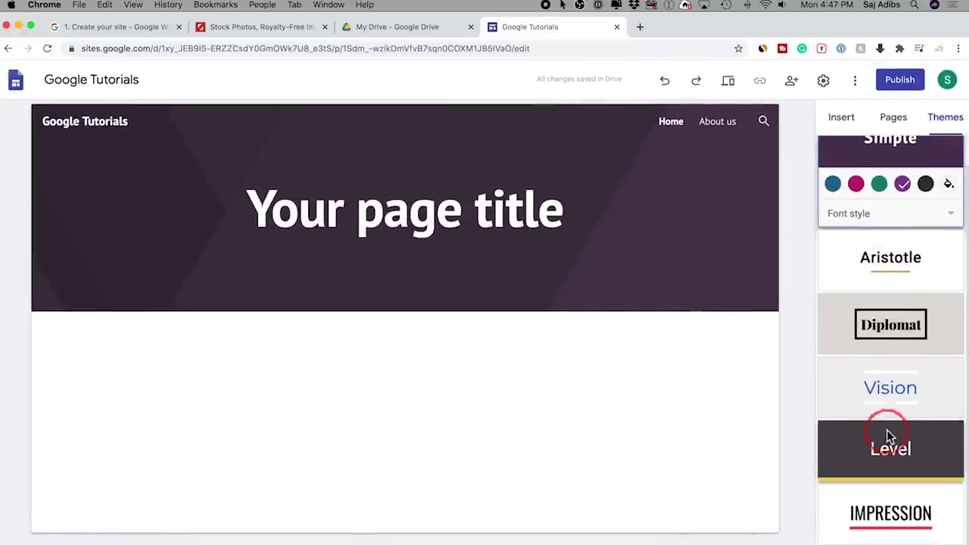
click(878, 465)
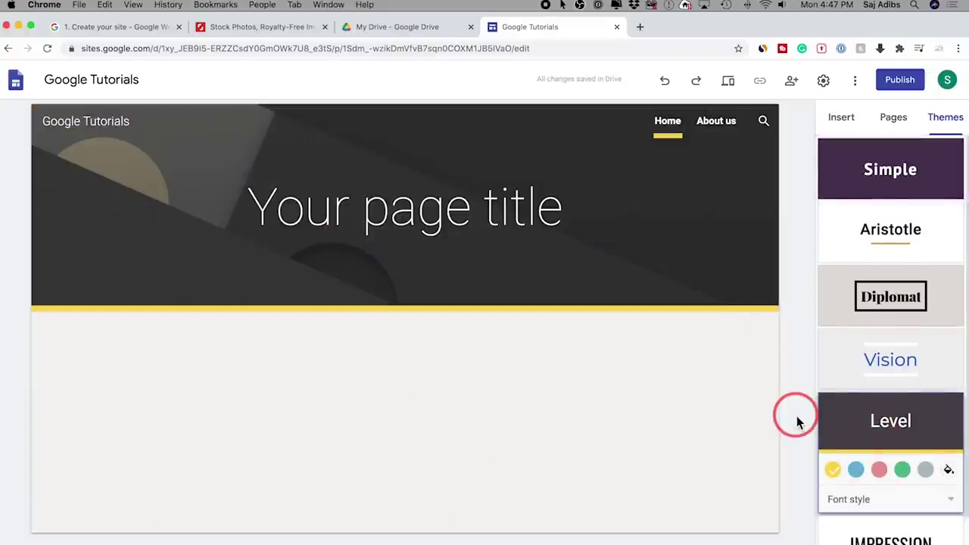
click(856, 470)
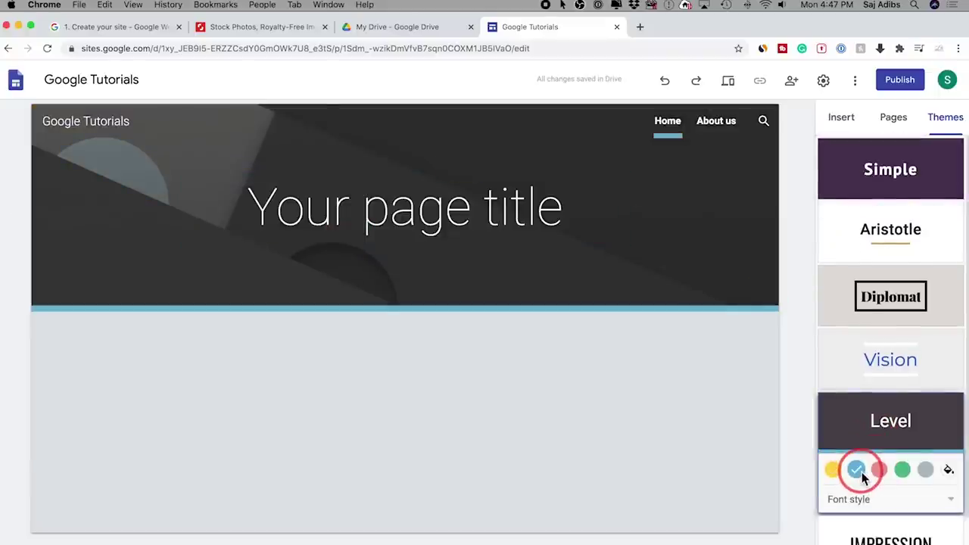
Review the site's sharing settings for the draft and published links, and close them without changes
click(842, 122)
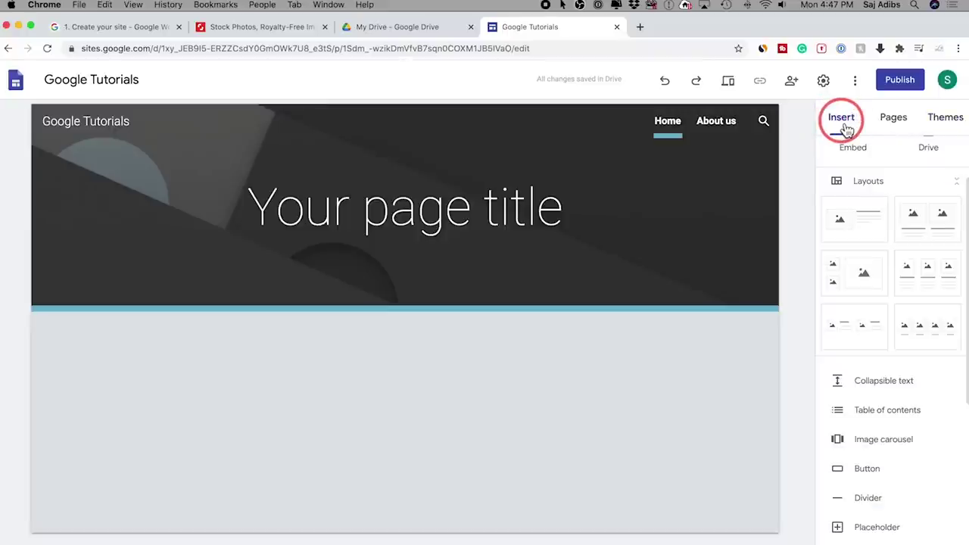
click(792, 83)
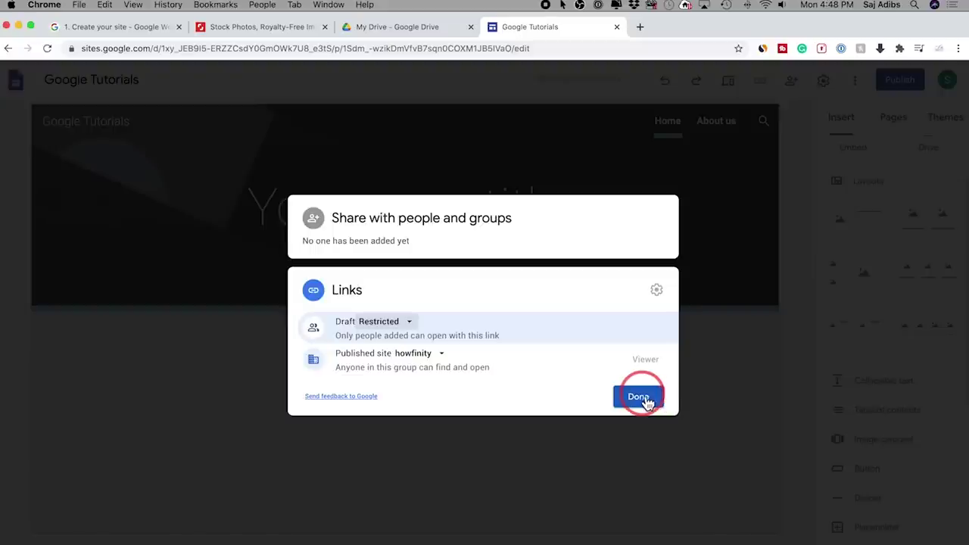
click(656, 399)
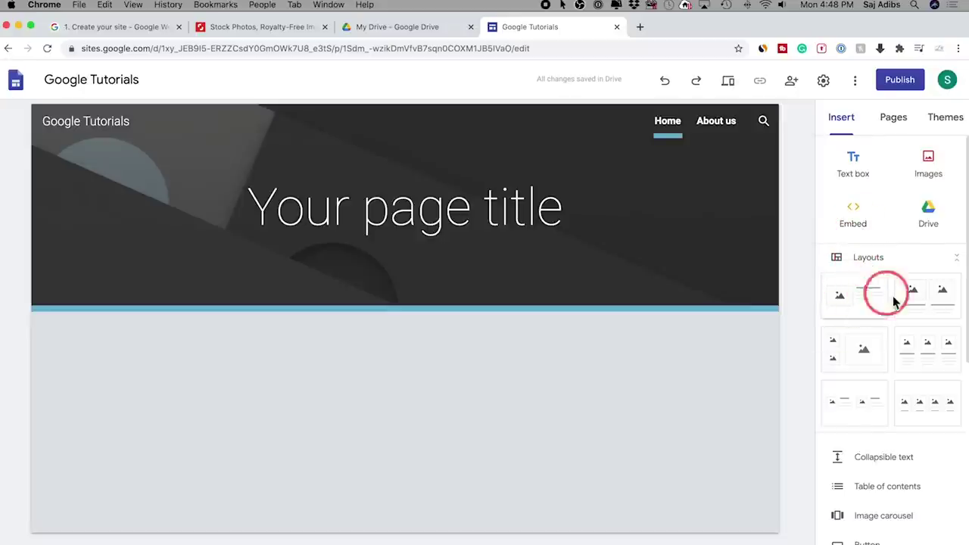
Insert the two-column layout with images and text below the Home page header
scroll(895, 313, down, 1)
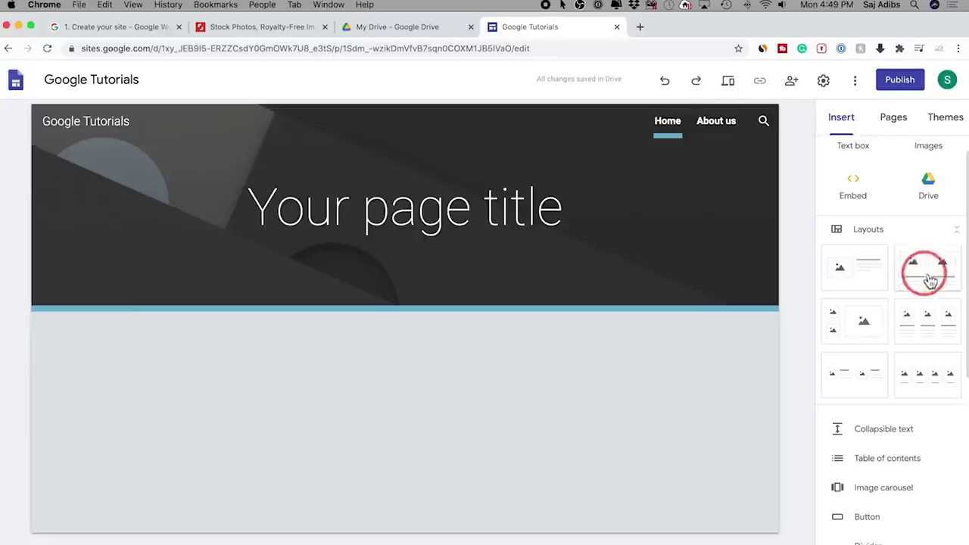
drag(937, 267, 439, 410)
scroll(379, 320, up, 3)
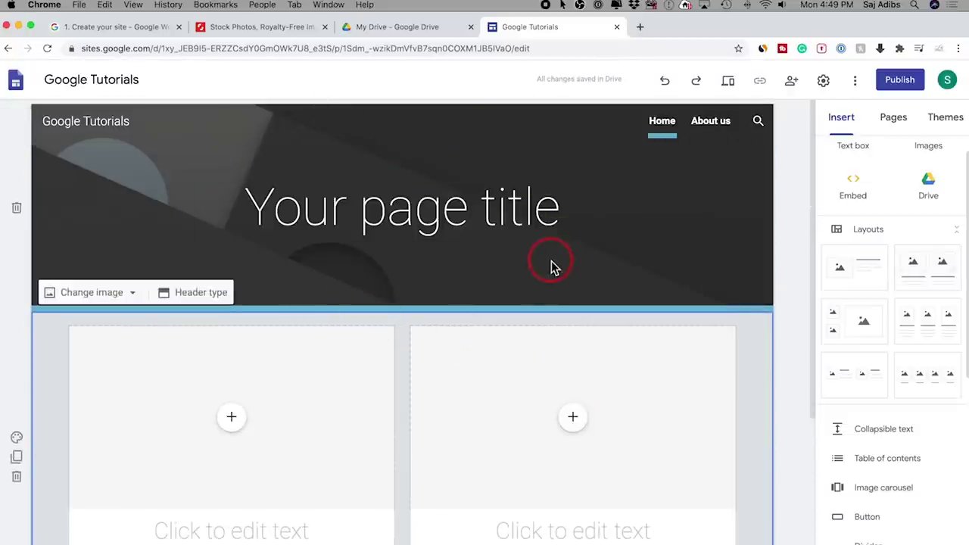
scroll(572, 299, down, 3)
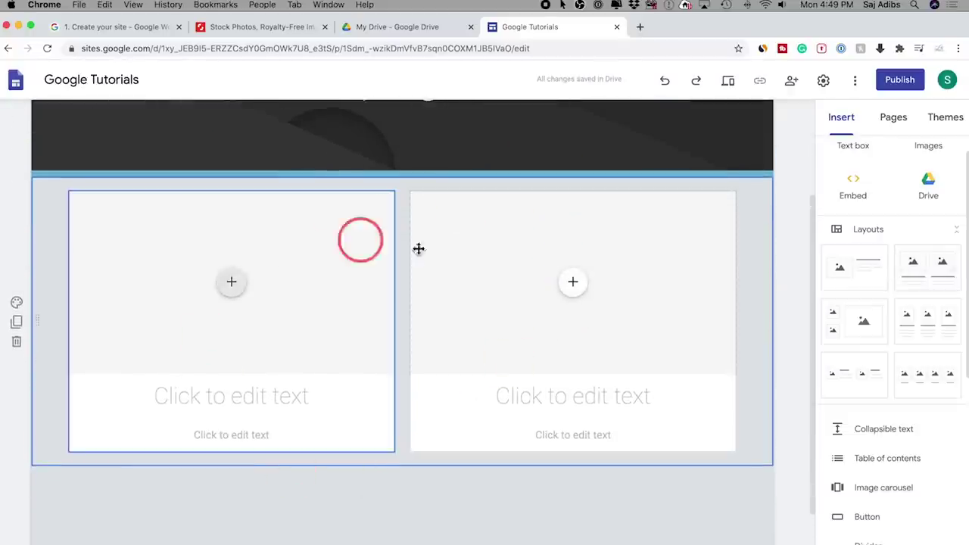
View the content choices for the first image placeholder and open the heading beneath it for editing
click(232, 283)
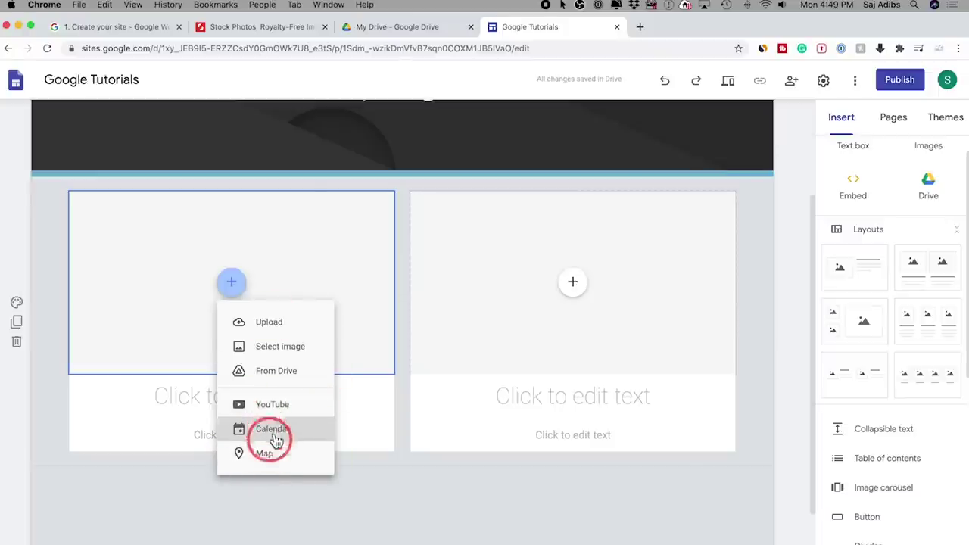
click(185, 399)
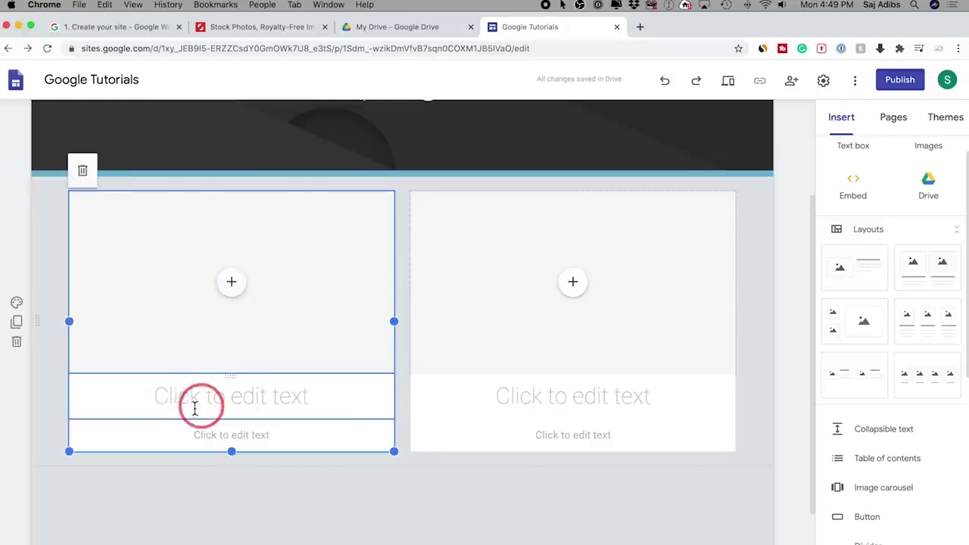
click(251, 399)
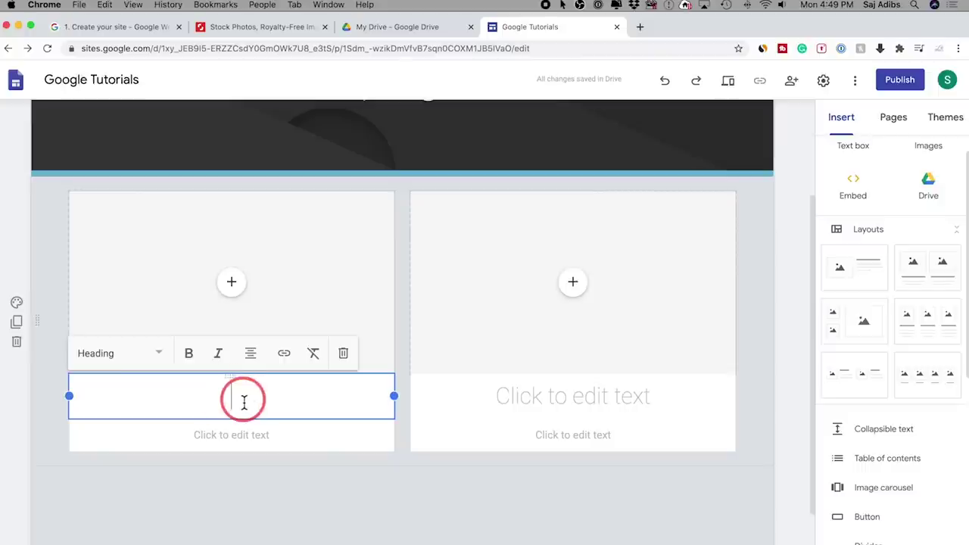
Add the three-column image and text layout below the two-column section
drag(943, 329, 417, 448)
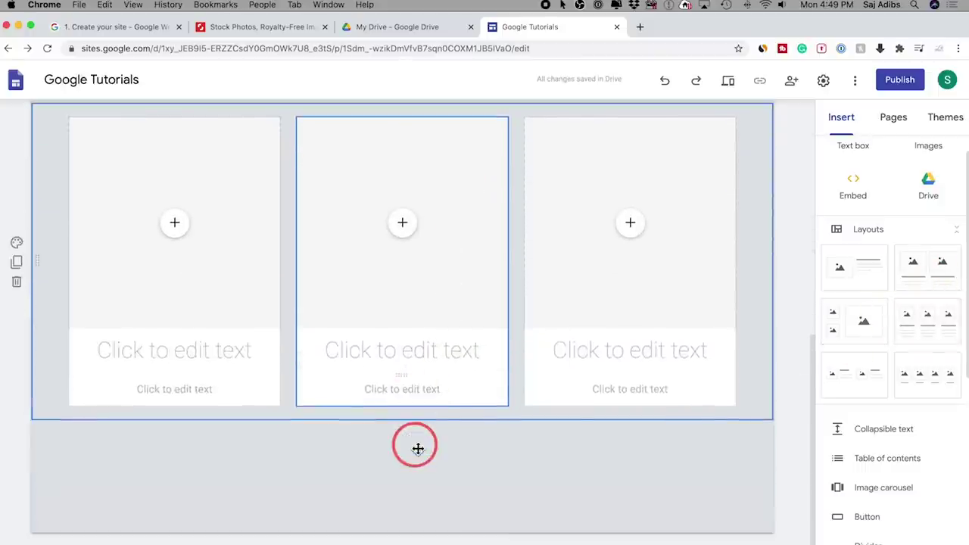
scroll(417, 447, up, 7)
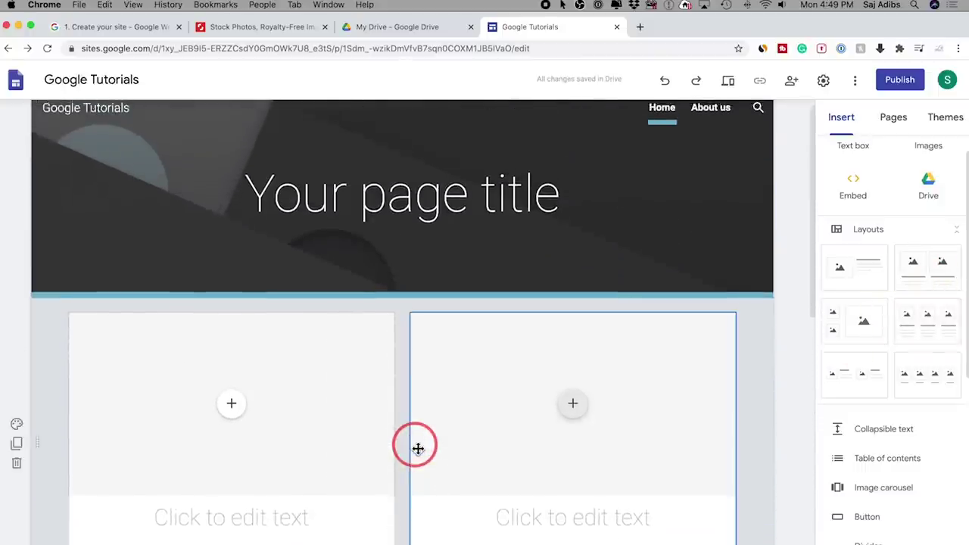
scroll(886, 257, up, 2)
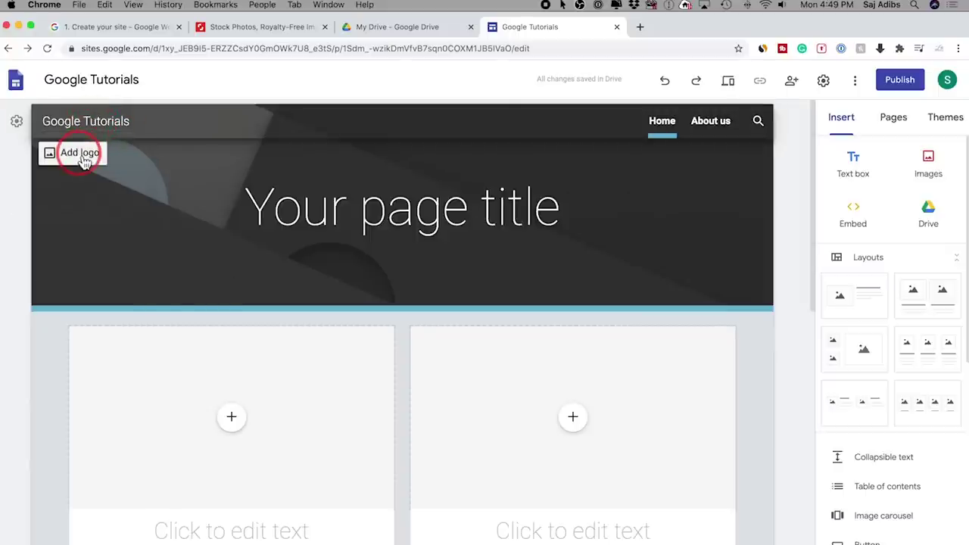
Upload the Howfinity logo image to the site header through the brand image settings
click(82, 155)
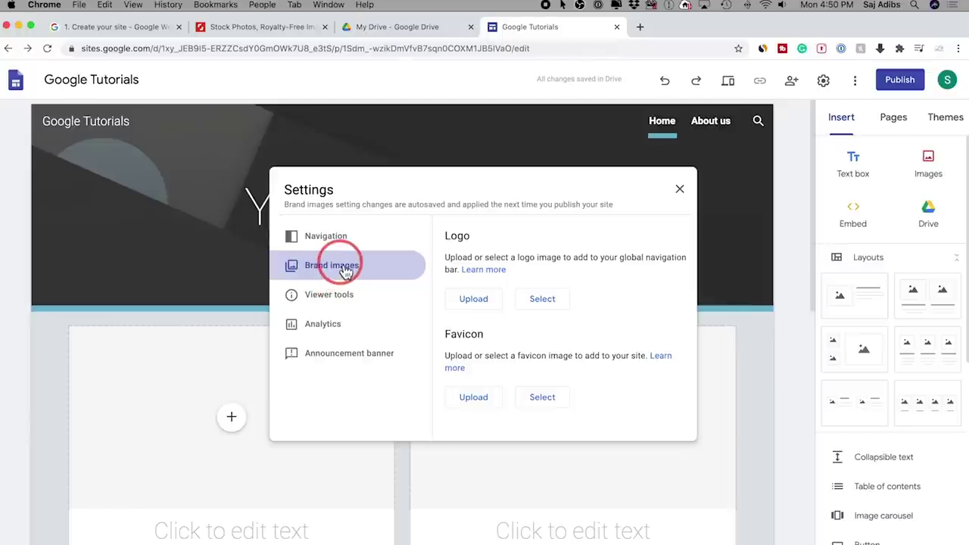
click(474, 300)
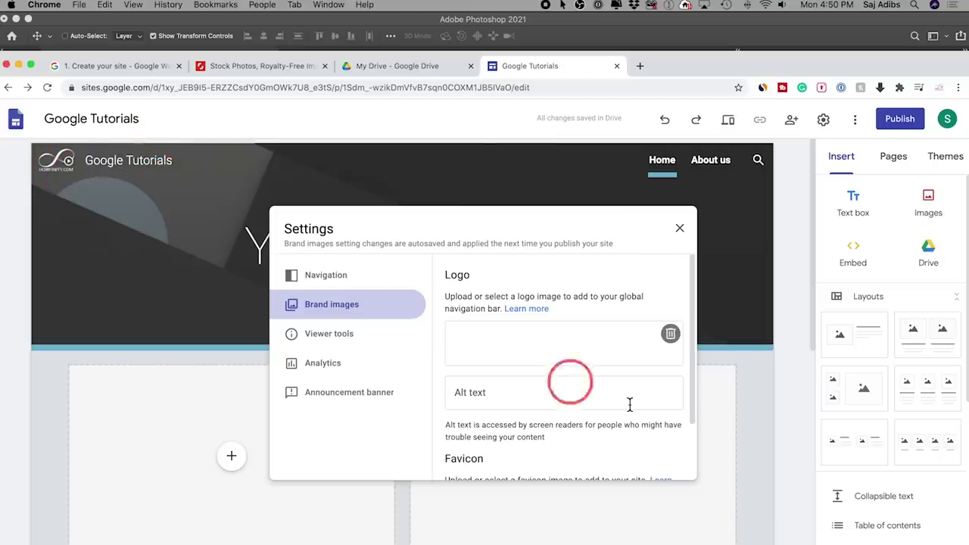
click(679, 228)
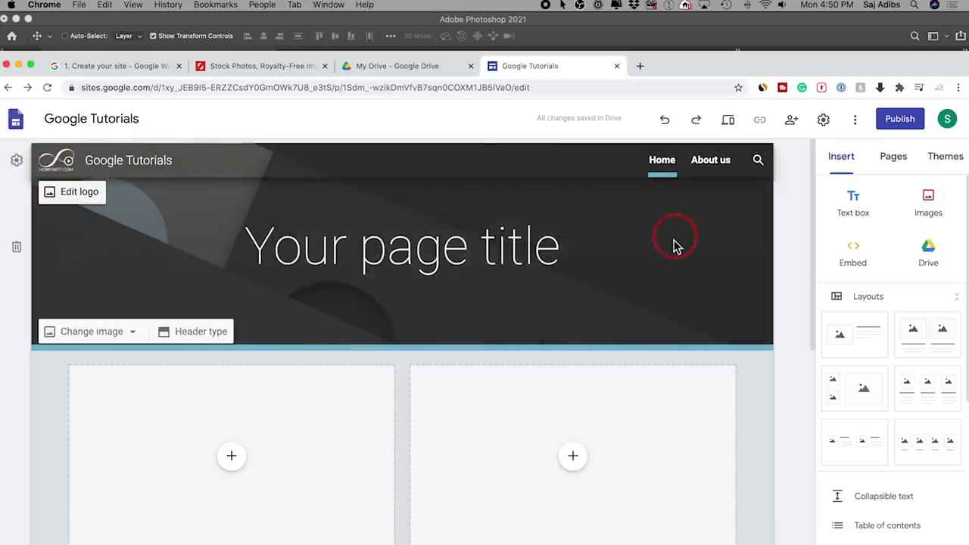
drag(725, 66, 725, 29)
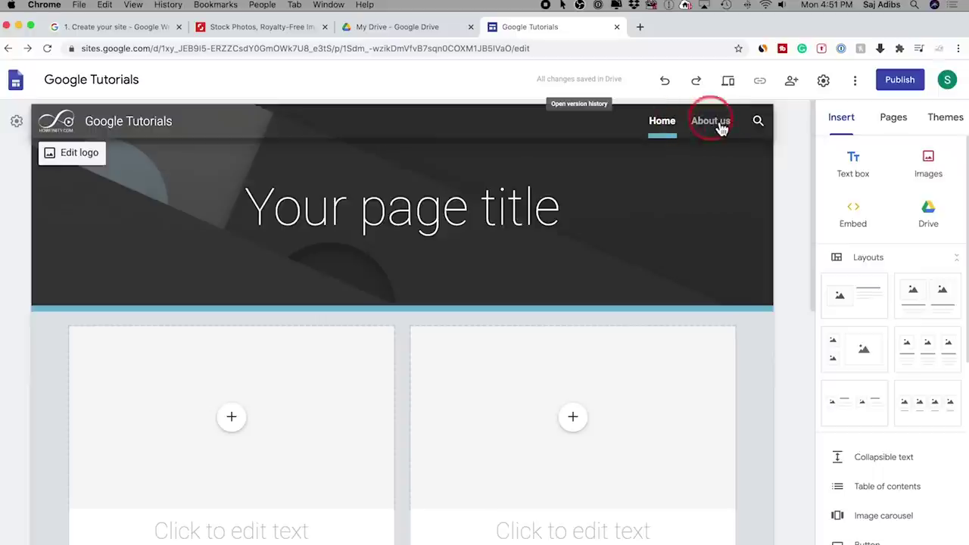
Change the site name in the page header to "Google Drive Tutorials"
click(893, 119)
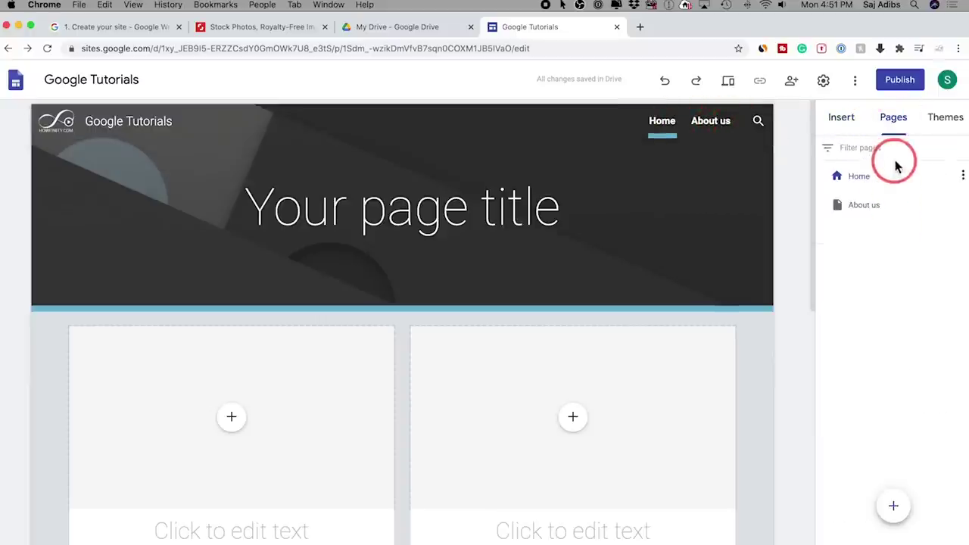
click(849, 122)
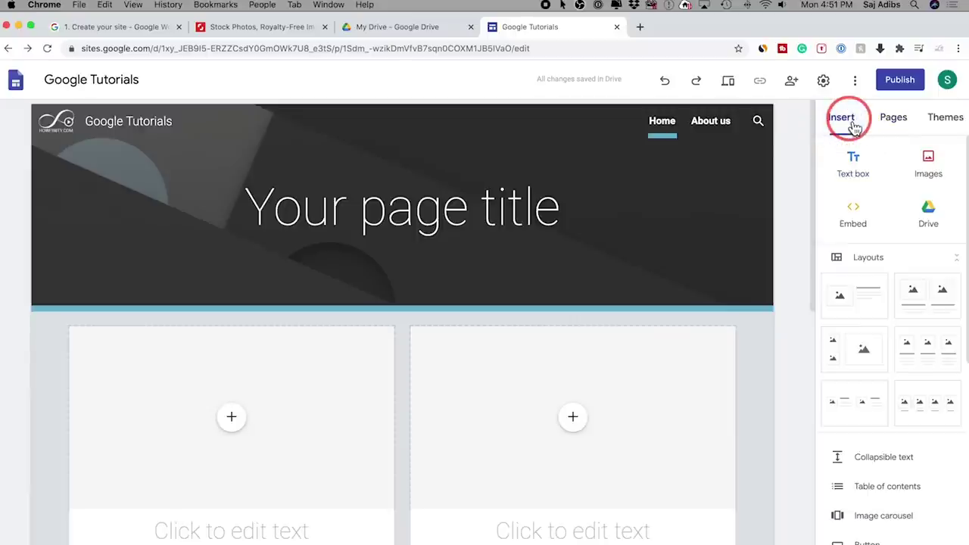
click(98, 125)
drag(88, 123, 208, 123)
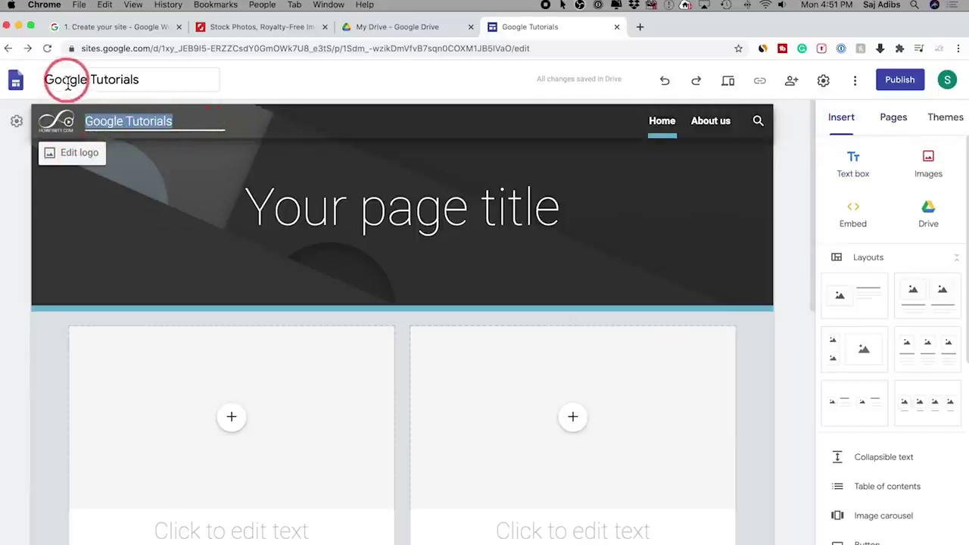
click(129, 123)
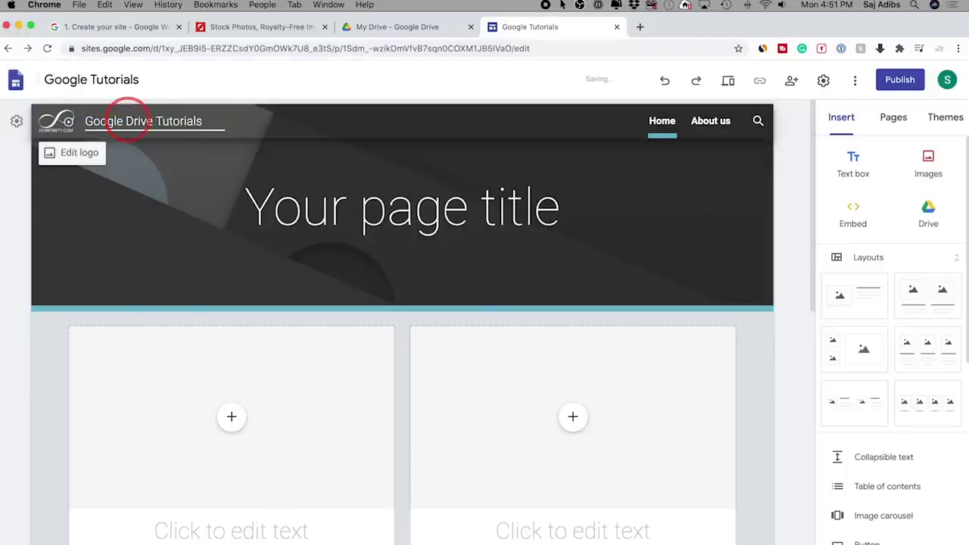
Replace the page title with "Google How-to Videos" and make it bold
click(597, 216)
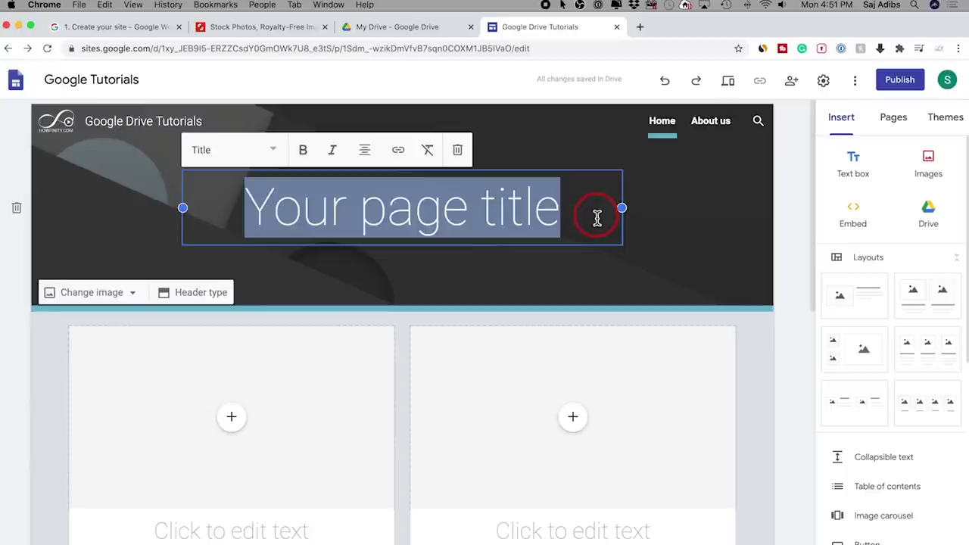
text(Google How-to Videos)
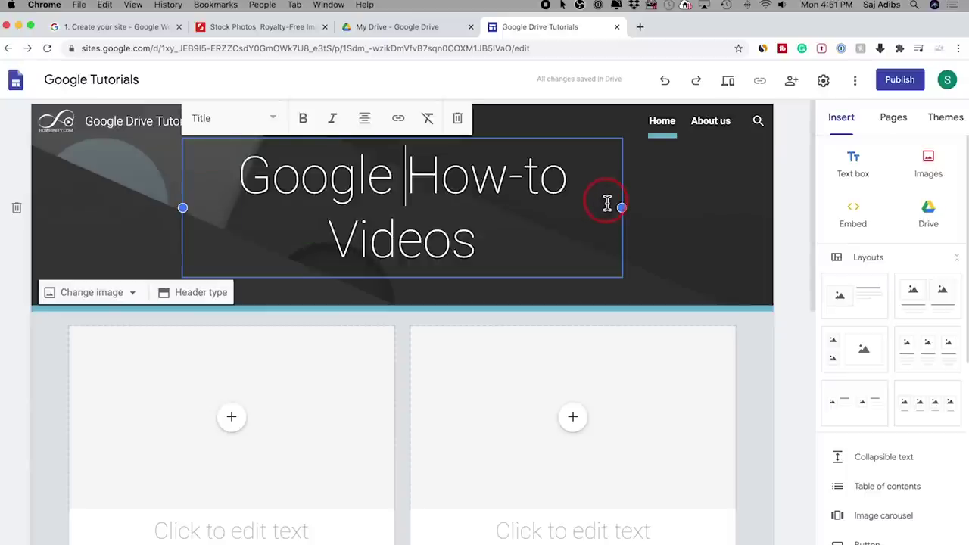
drag(246, 174, 571, 264)
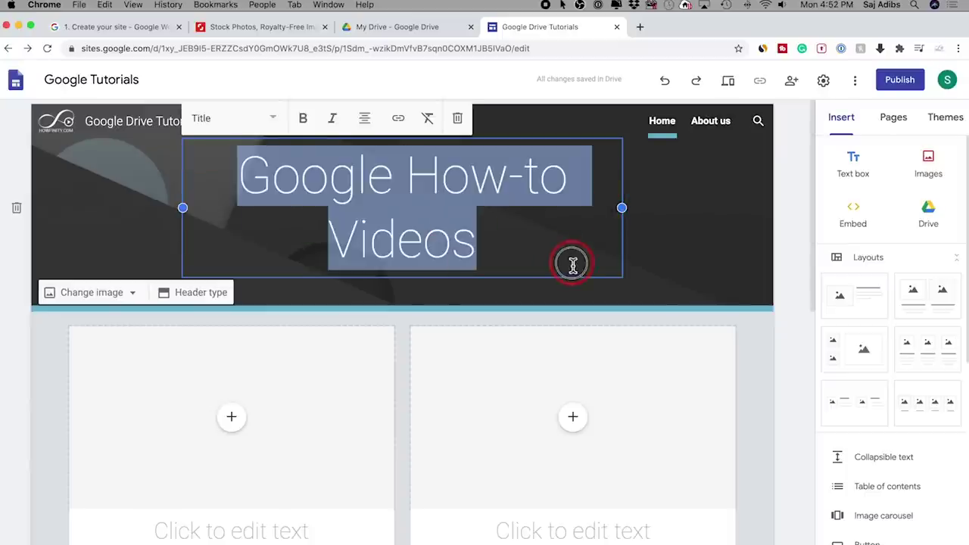
click(303, 119)
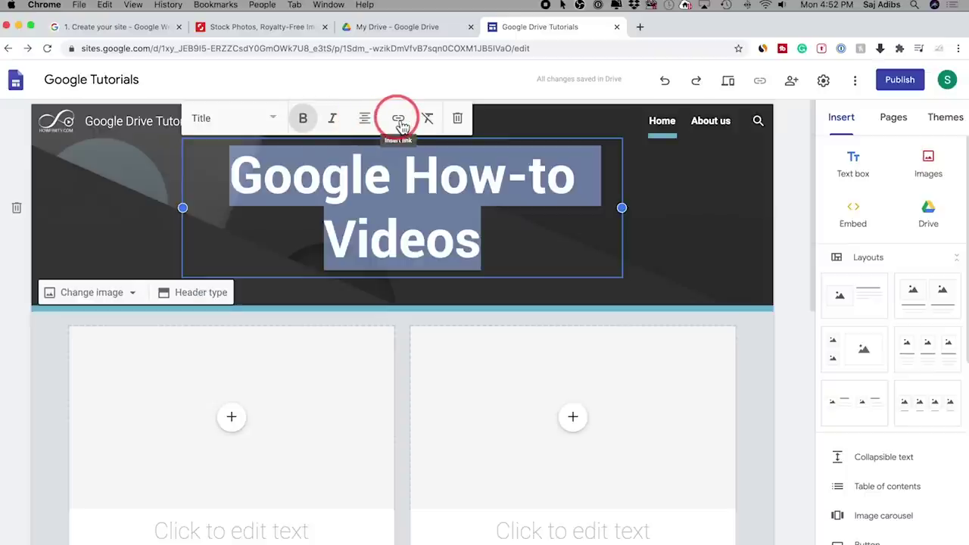
click(399, 119)
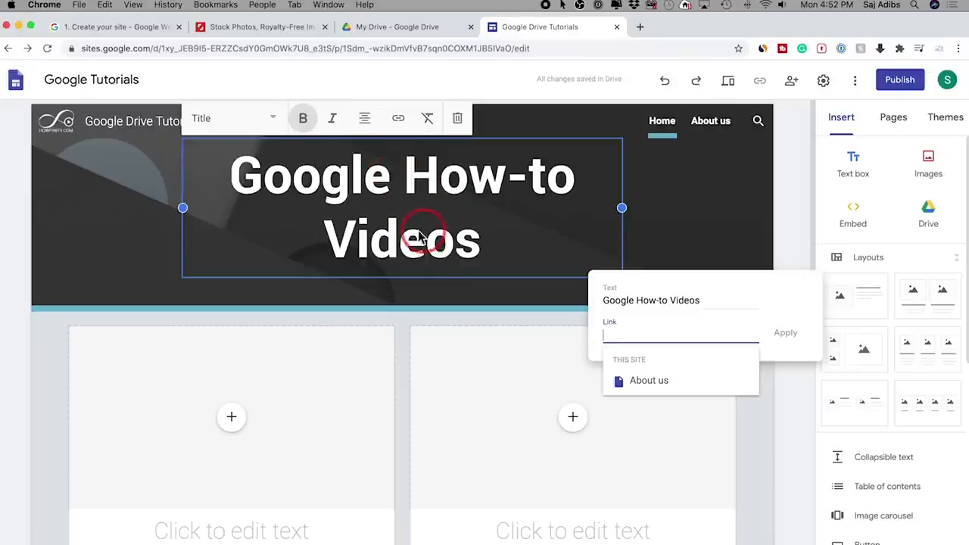
click(145, 269)
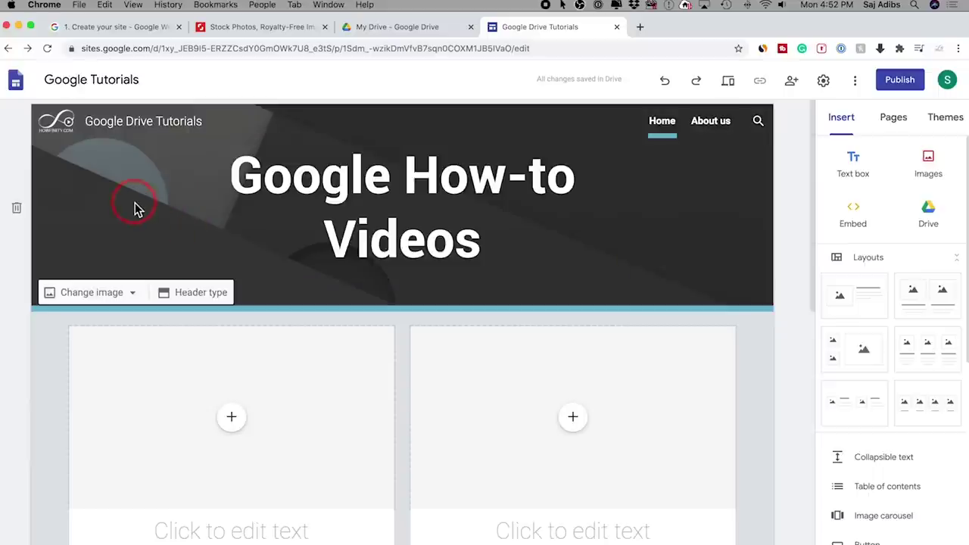
Upload the "How-to Essential: Google" banner as the header image and delete the title text box covering it
click(105, 300)
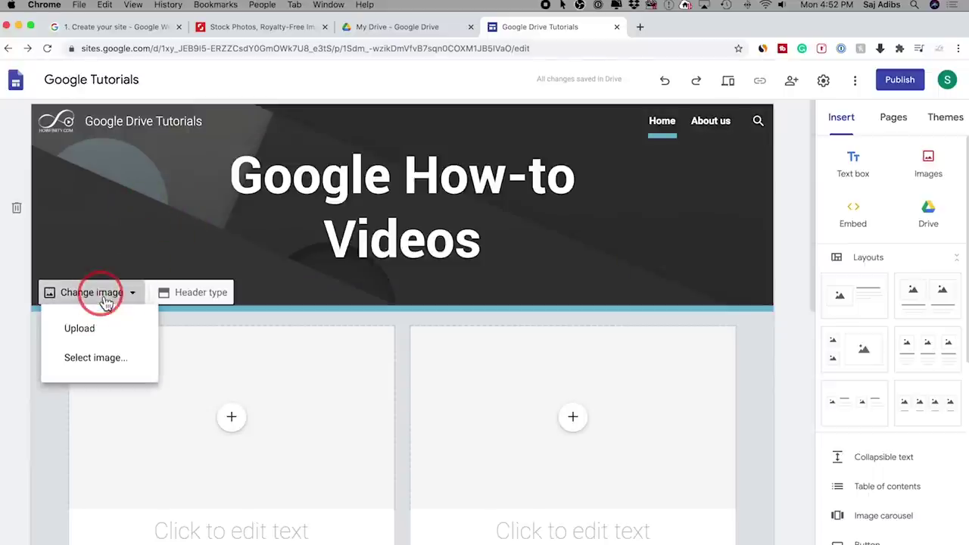
click(79, 328)
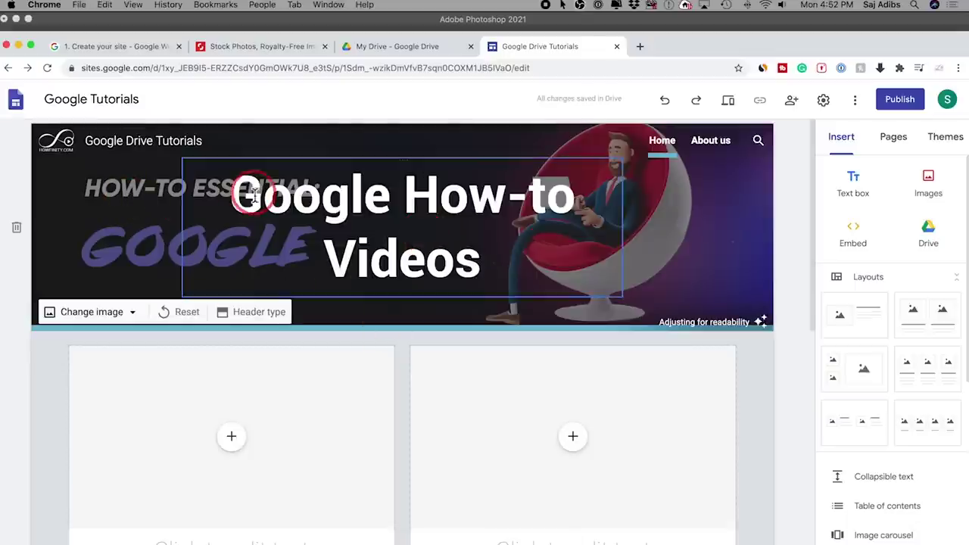
click(406, 162)
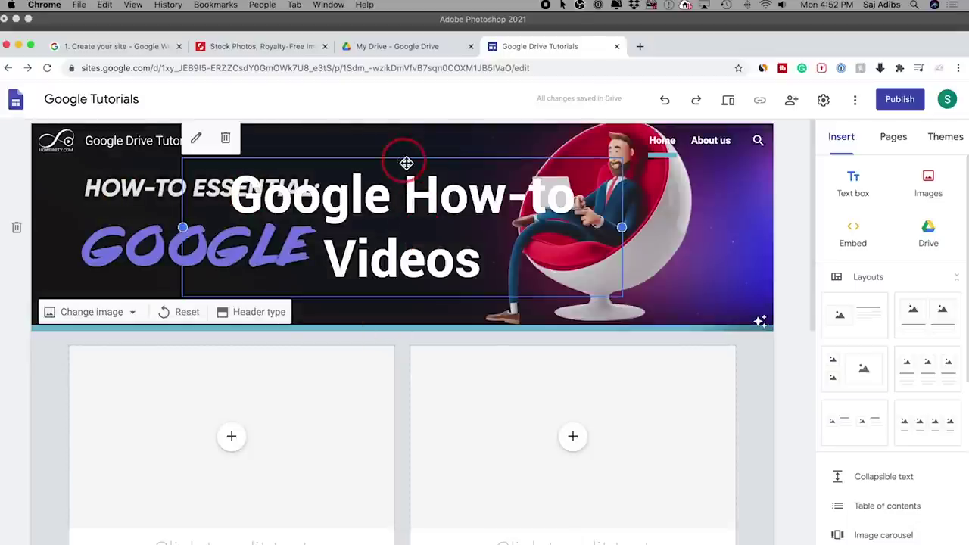
click(225, 137)
click(308, 236)
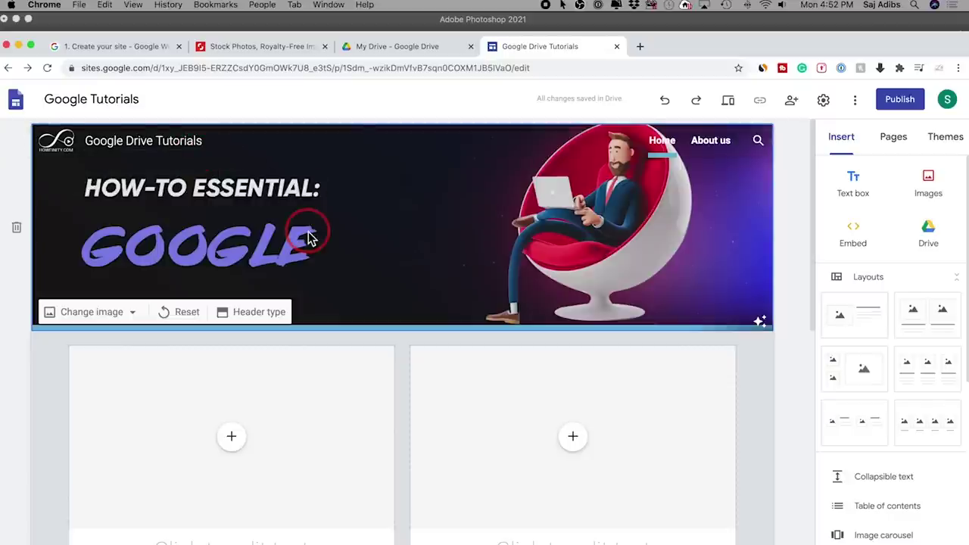
click(673, 352)
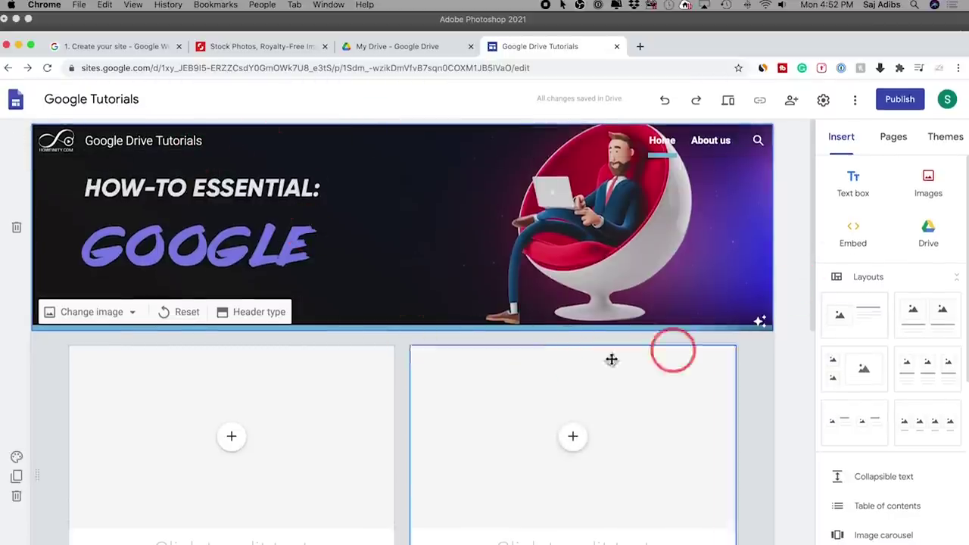
click(555, 340)
Browse the gallery of ready-made images available for the header and close it without choosing one
click(126, 312)
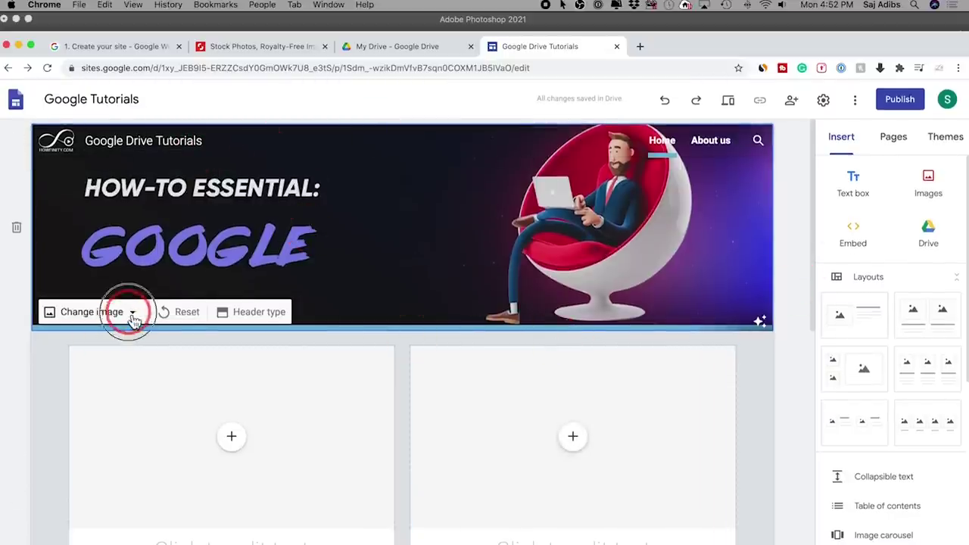
click(82, 382)
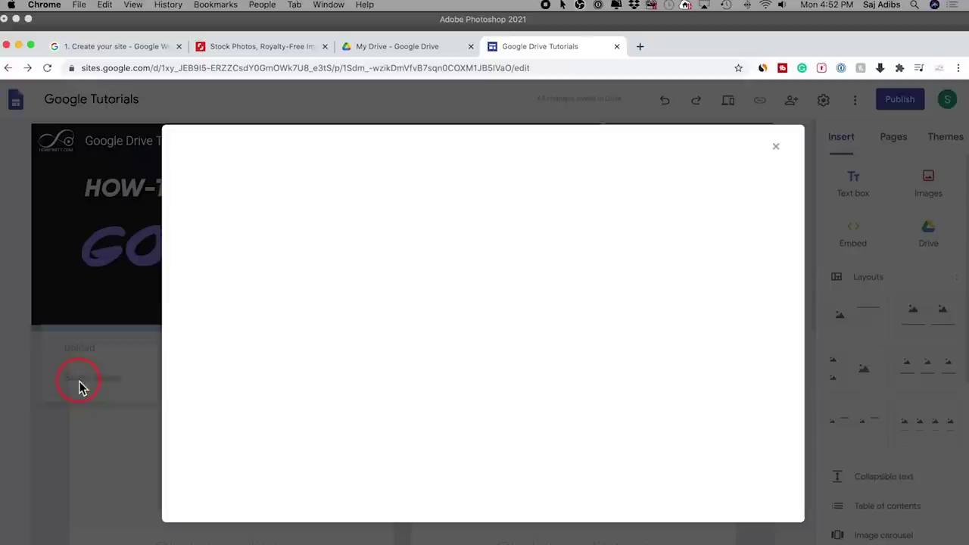
scroll(443, 332, down, 20)
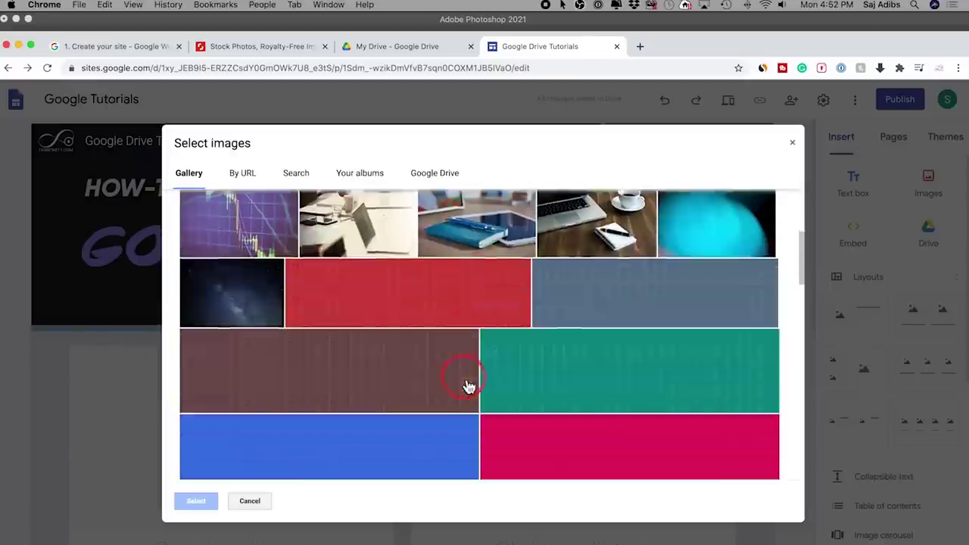
scroll(468, 386, up, 20)
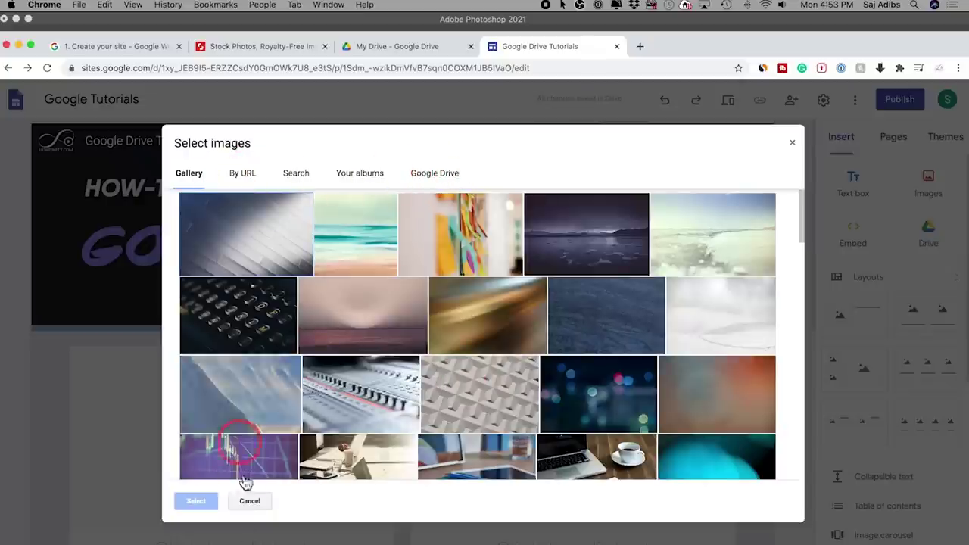
click(252, 500)
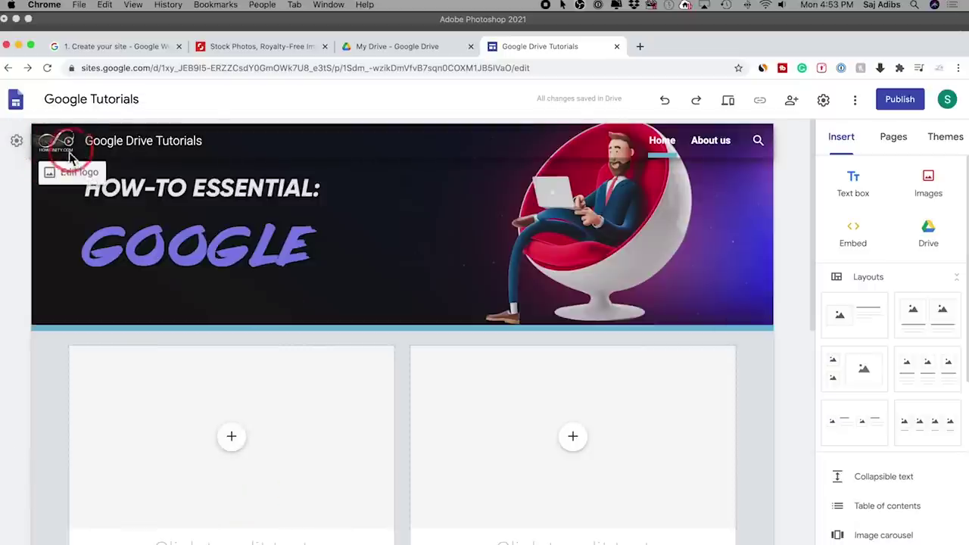
click(70, 85)
click(243, 226)
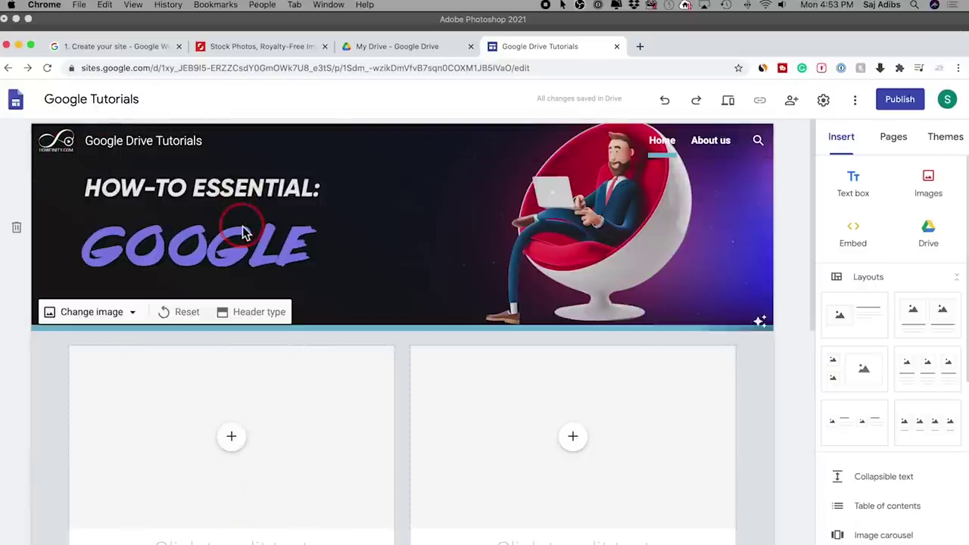
scroll(575, 281, down, 3)
click(567, 299)
click(311, 227)
click(395, 415)
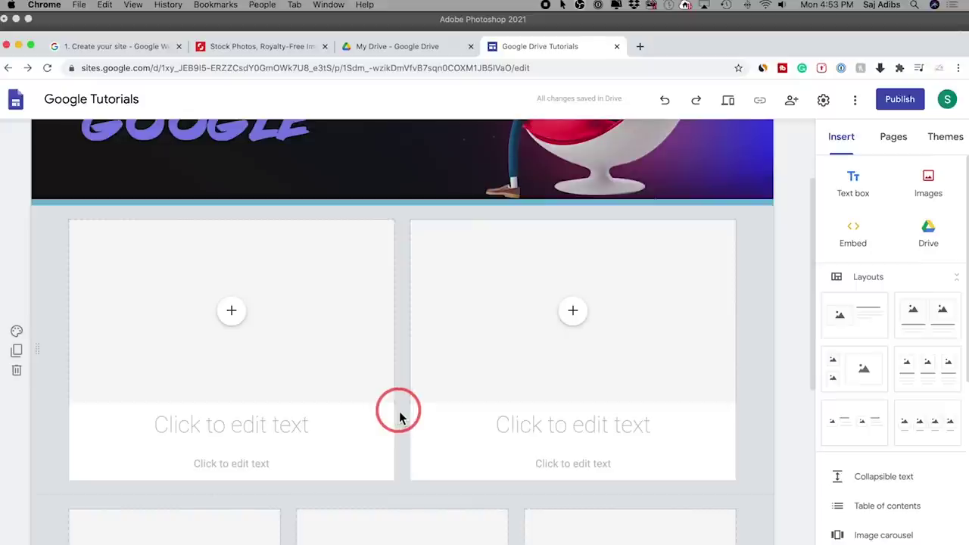
click(480, 381)
click(305, 381)
scroll(329, 383, down, 2)
scroll(332, 386, up, 2)
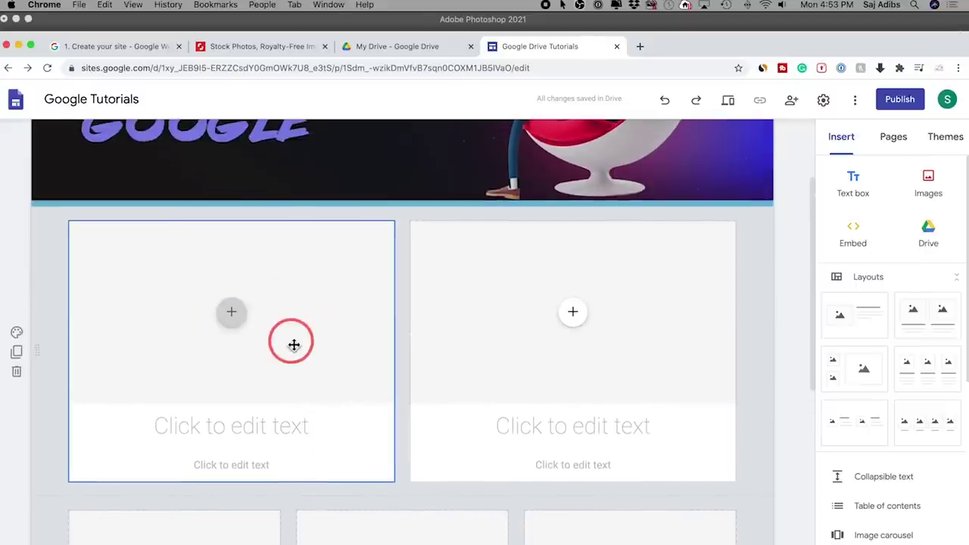
Search YouTube for "how to use google docs" and insert "How to Use Google Docs - Beginner's Guide" in the first placeholder of the two-column section
click(237, 324)
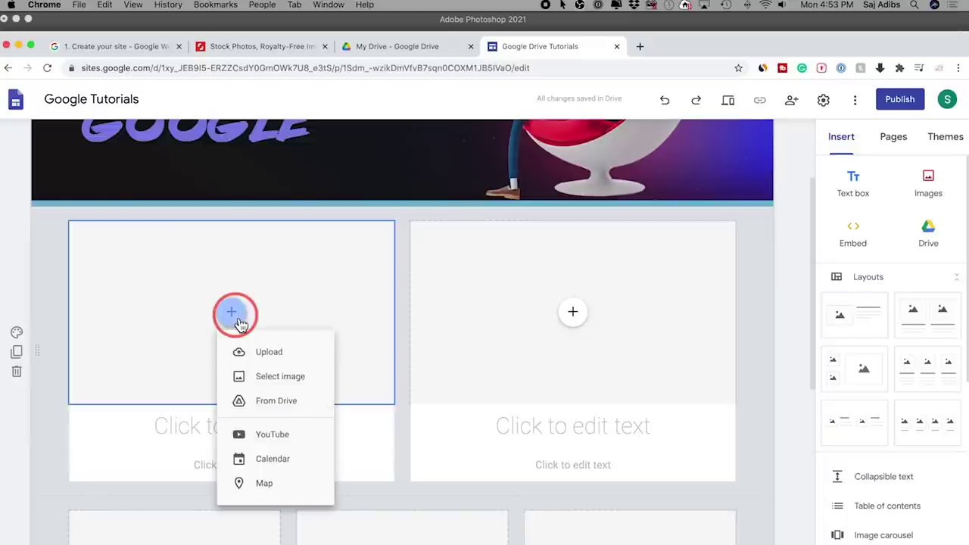
click(271, 437)
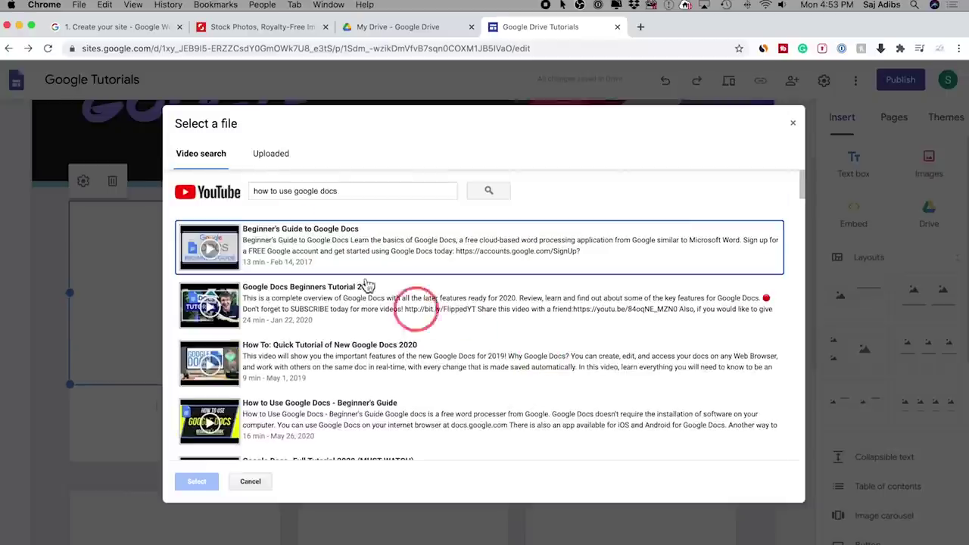
scroll(395, 220, down, 5)
click(209, 306)
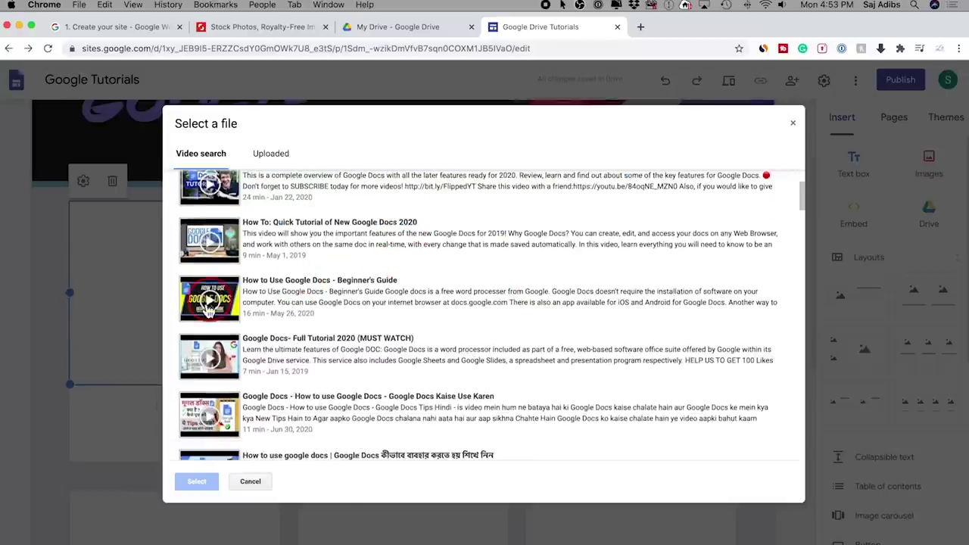
click(196, 482)
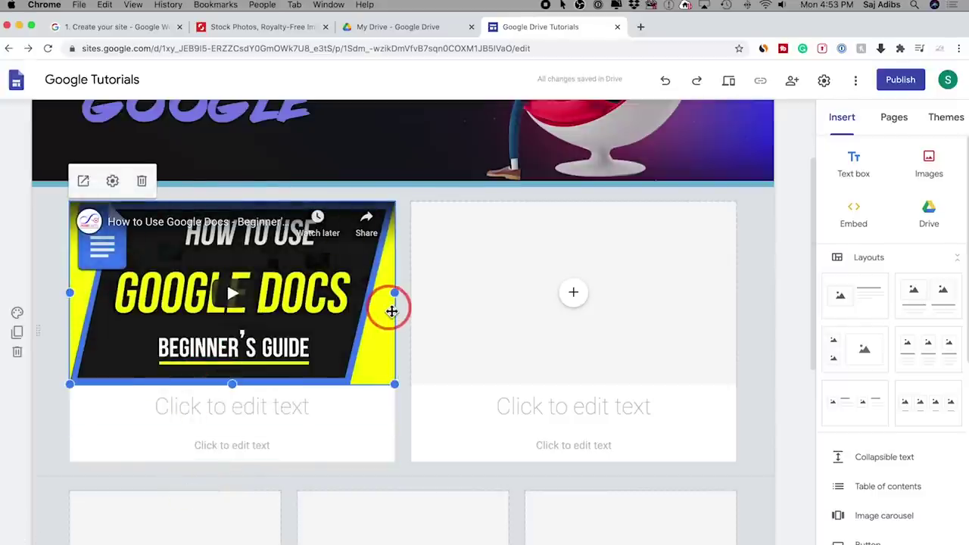
click(257, 261)
Enter the heading "How to use Google Docs" under the Google Docs video and delete the empty text box below it
click(229, 407)
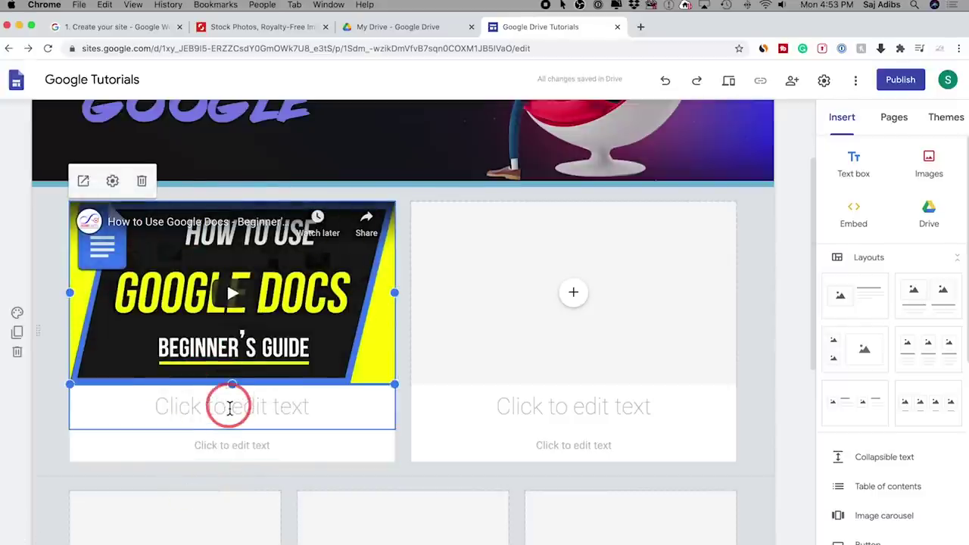
text(How to use Google Docs)
click(241, 453)
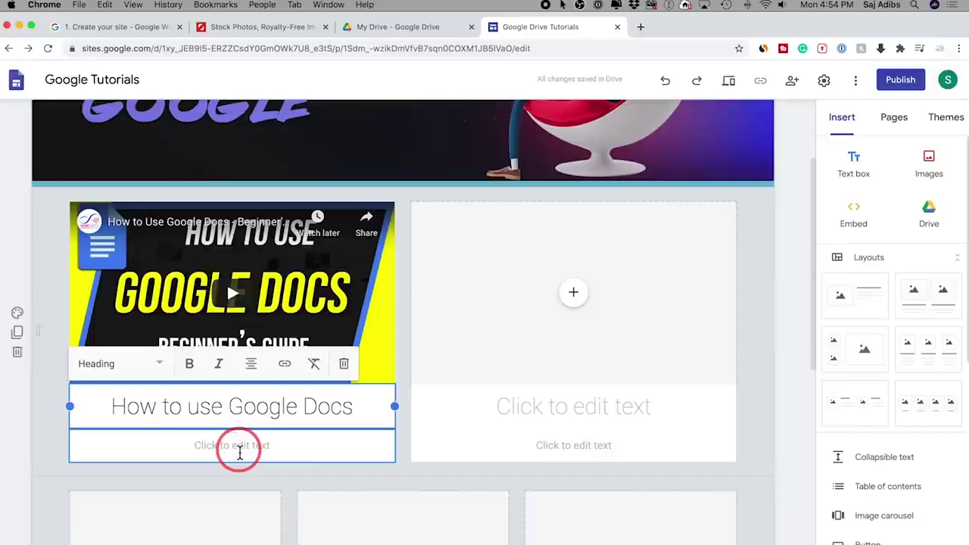
click(239, 453)
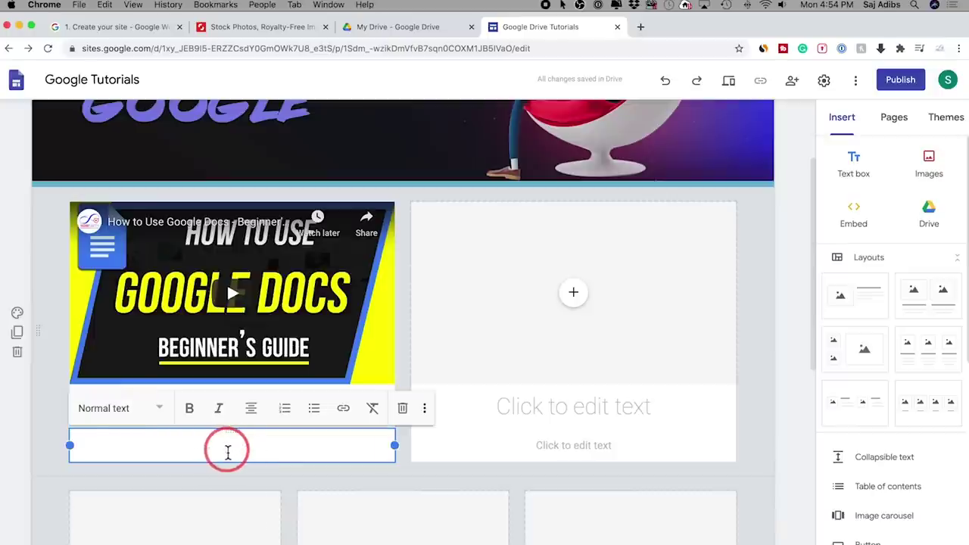
click(19, 424)
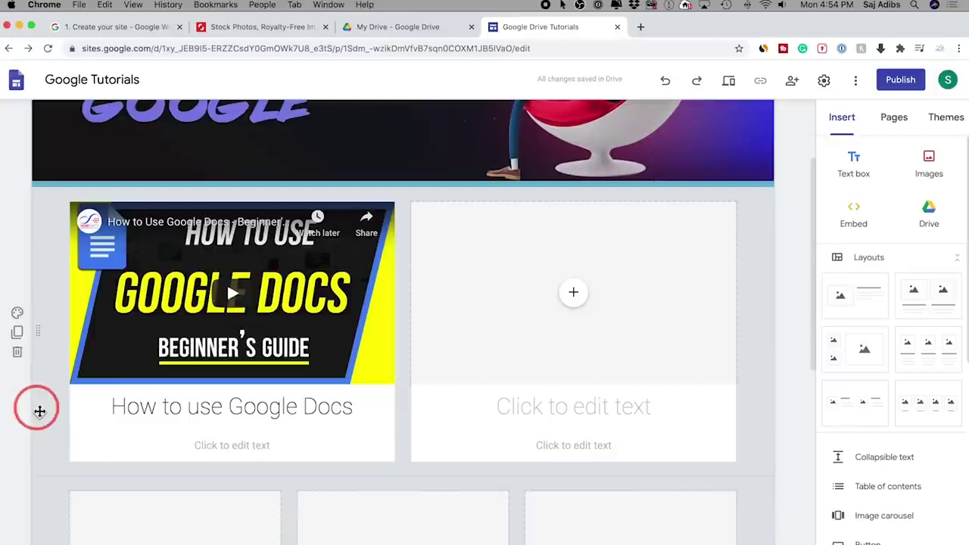
click(253, 447)
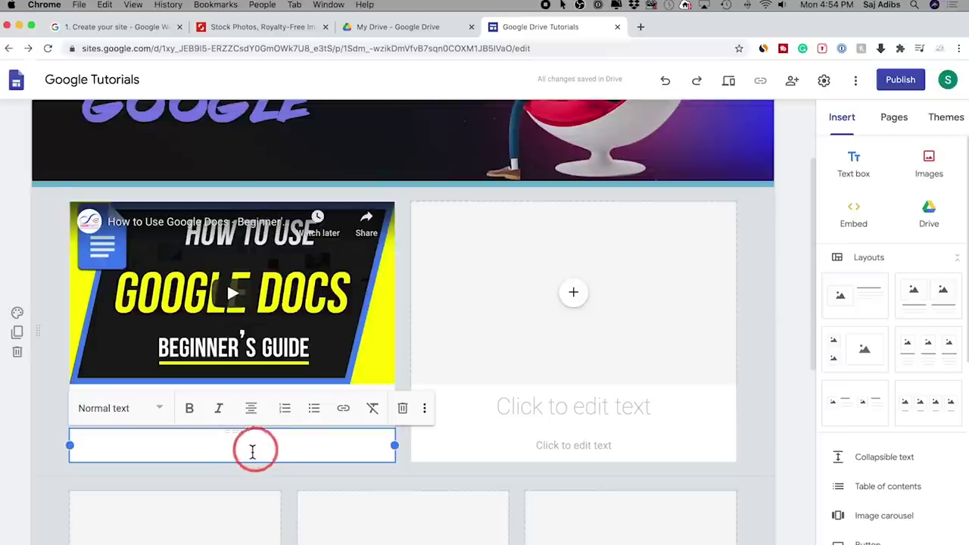
click(404, 409)
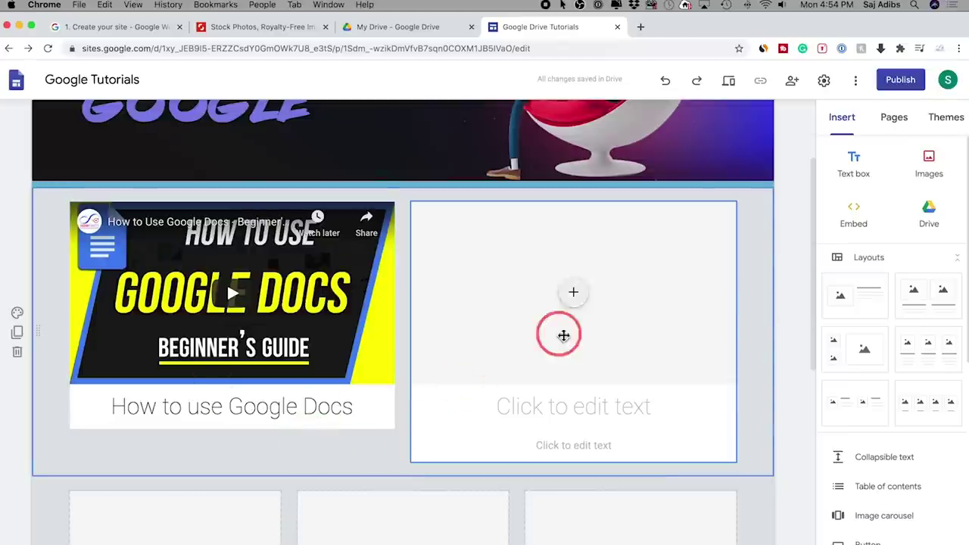
Insert the YouTube video "How to Use Google Sheets - Beginner's Guide" into the second placeholder of the two-column section
click(574, 296)
click(626, 418)
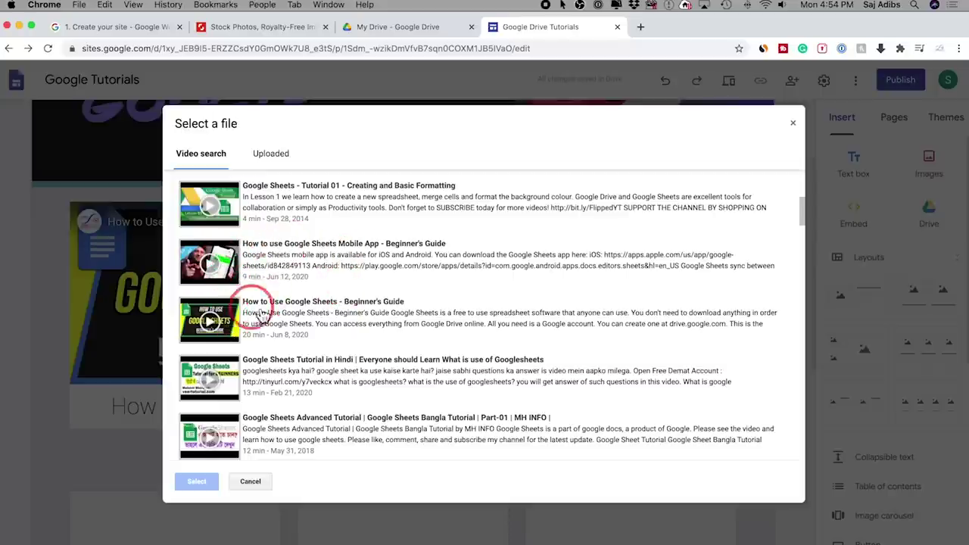
click(233, 320)
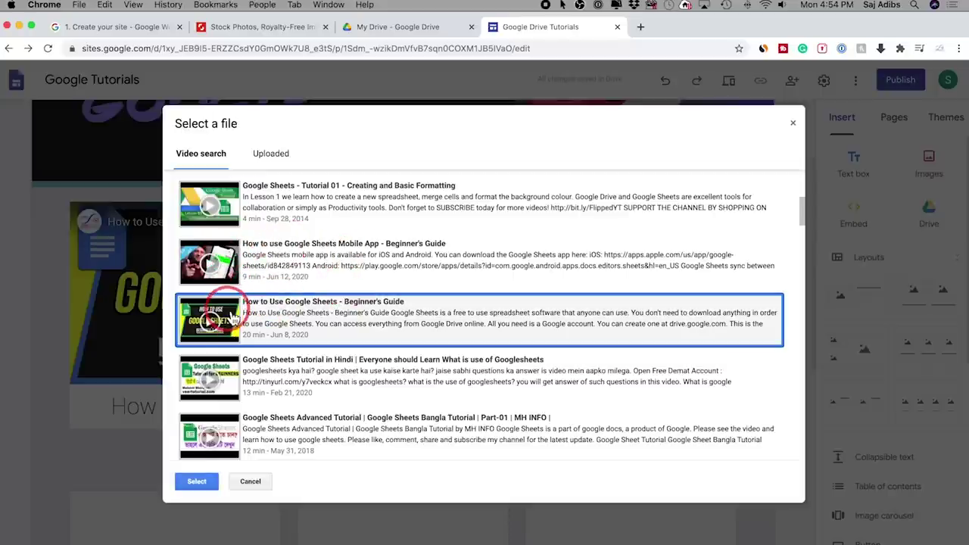
click(199, 481)
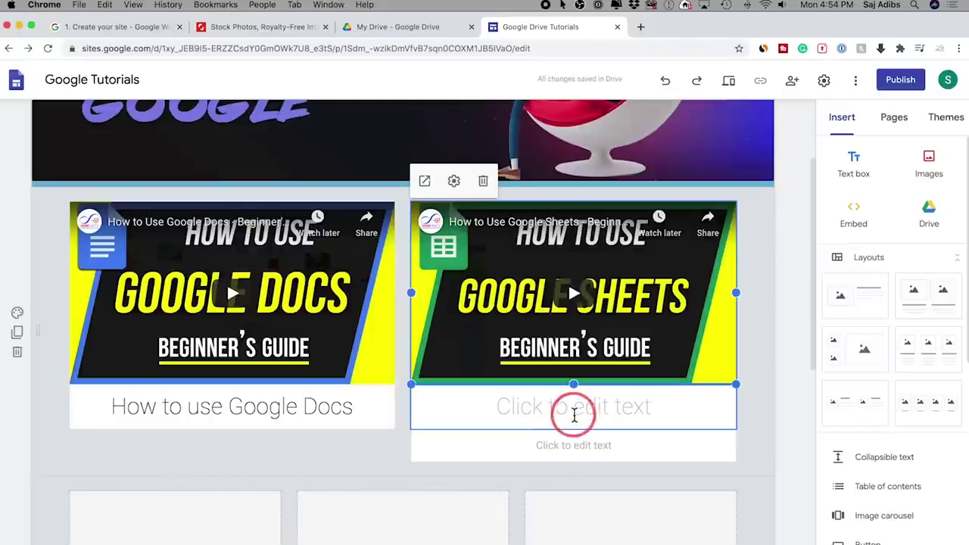
Enter the heading "How to use Google Sheets" under the Google Sheets video and delete the empty text box below it
click(574, 414)
text(How to use Google Sheets)
click(629, 448)
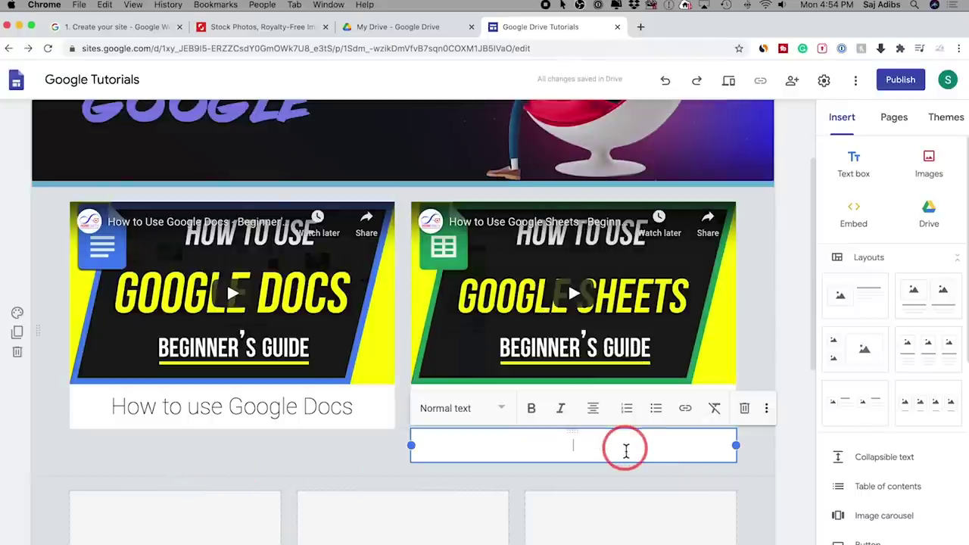
click(749, 416)
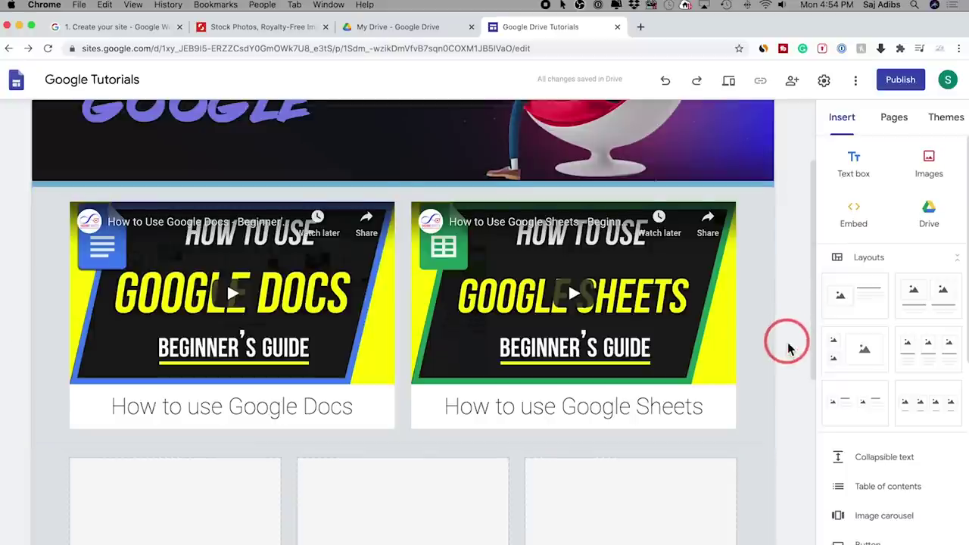
scroll(779, 349, up, 1)
click(621, 386)
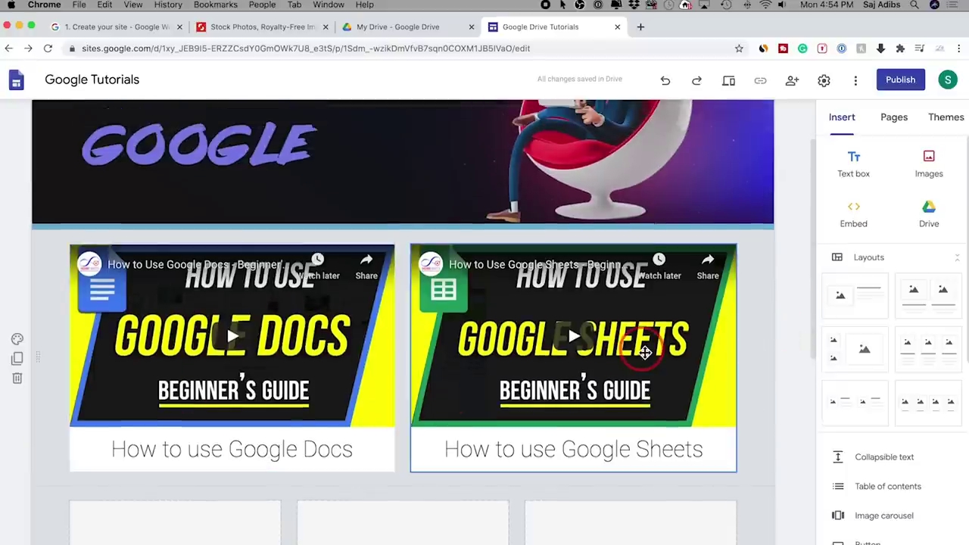
scroll(644, 352, up, 1)
click(478, 255)
click(311, 261)
click(555, 248)
click(318, 156)
click(348, 303)
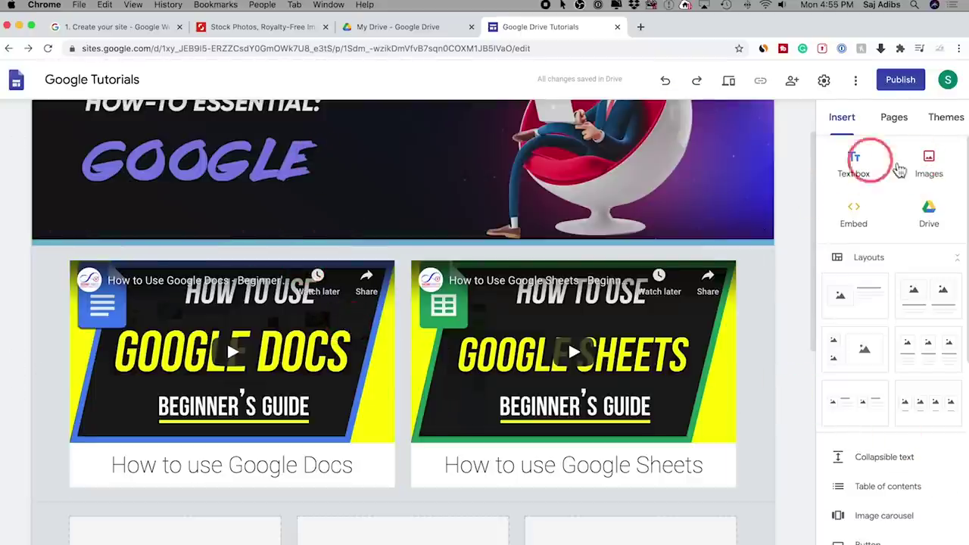
Insert a text box and move it between the header banner and the Google Docs and Sheets video section
click(855, 167)
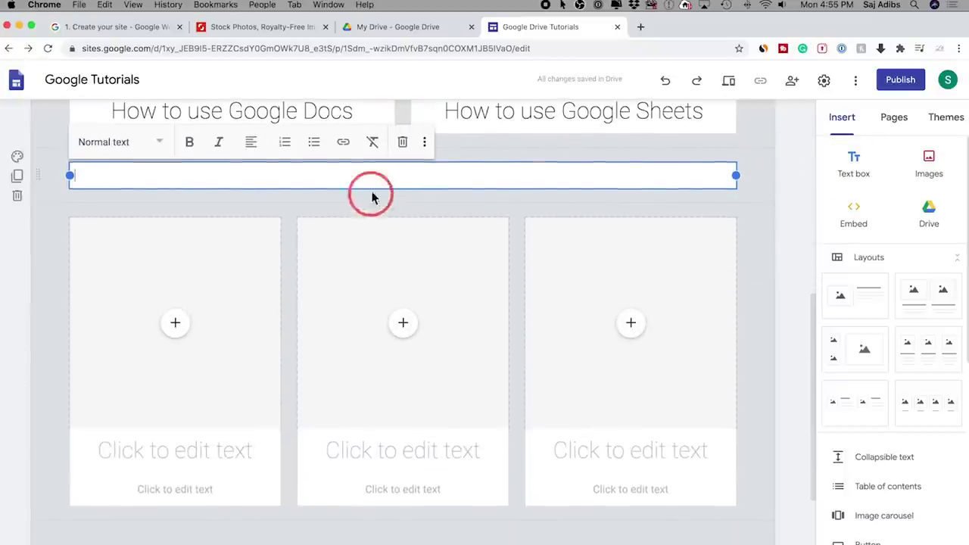
scroll(479, 199, up, 3)
scroll(480, 209, up, 3)
scroll(460, 377, up, 2)
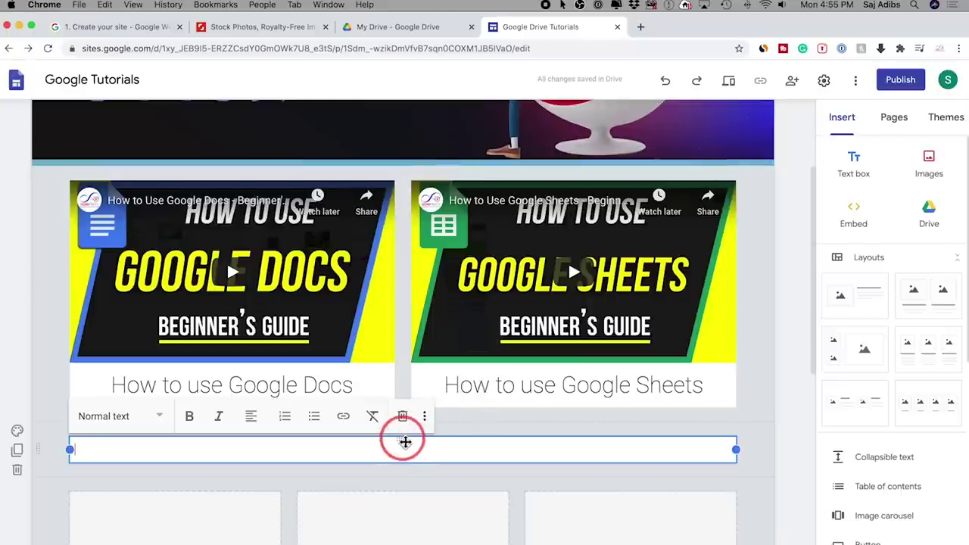
drag(405, 442, 411, 167)
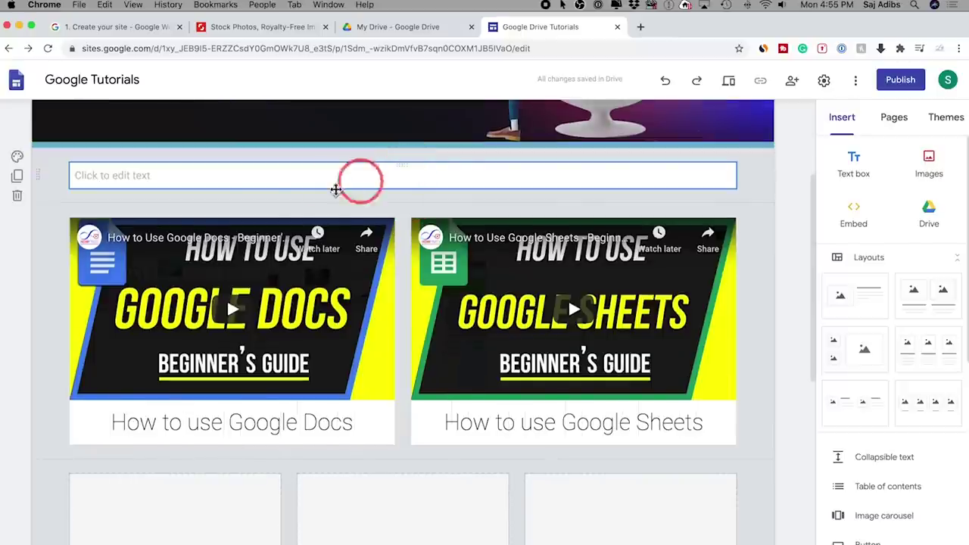
Enter "Easy to follow Google Tutorials" in the new text box and format it with the Heading style
click(143, 180)
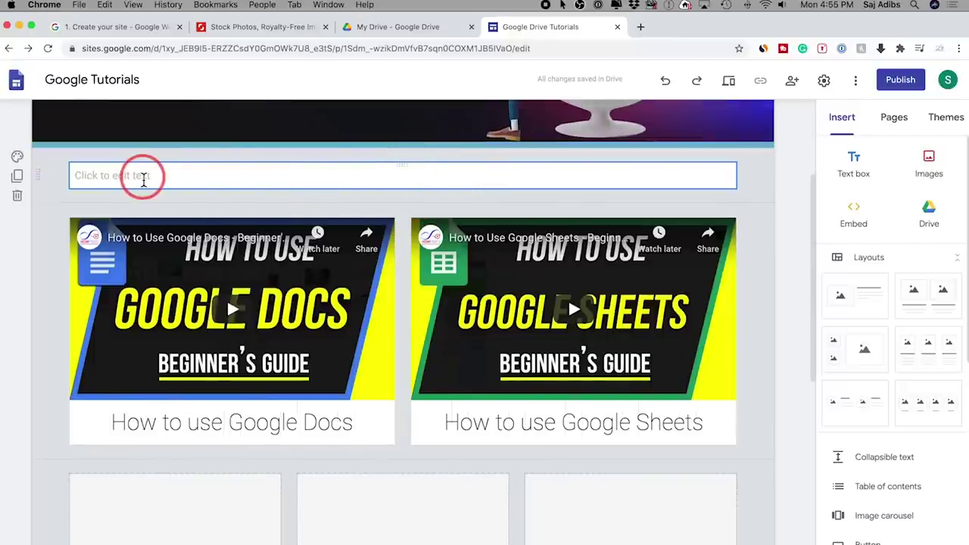
text(Easy to follow Google Tutorials)
click(183, 175)
click(90, 175)
drag(78, 178, 225, 173)
click(134, 142)
click(118, 216)
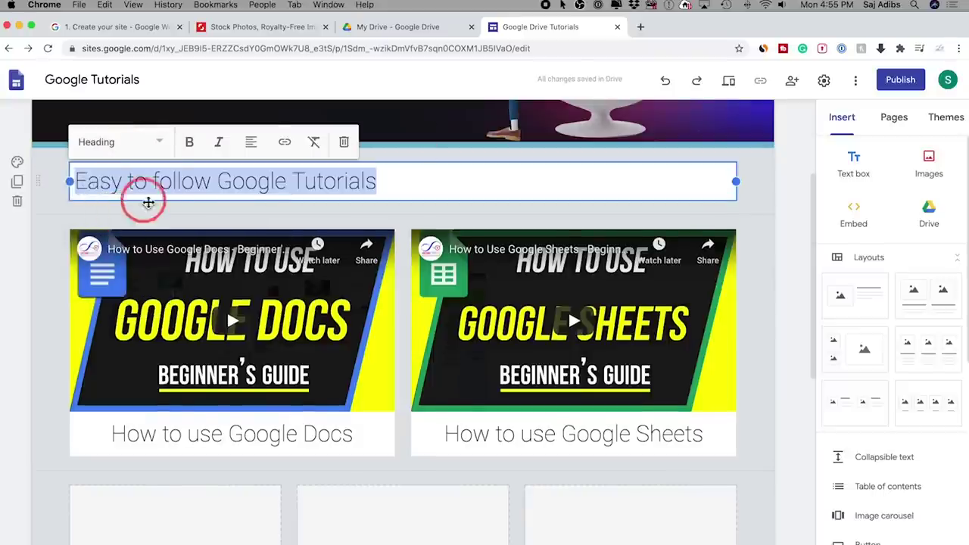
Center the "Easy to follow Google Tutorials" heading and make it bold
click(250, 148)
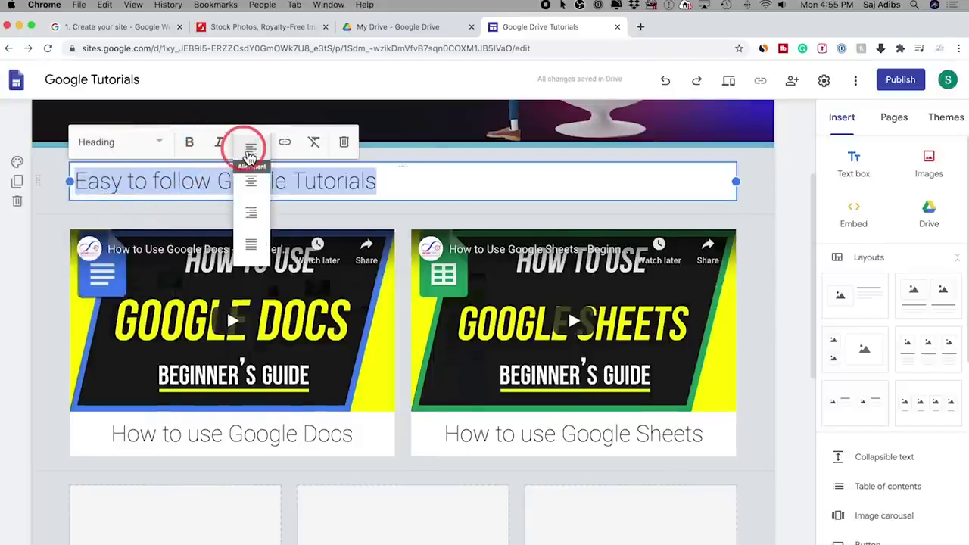
click(258, 194)
click(198, 150)
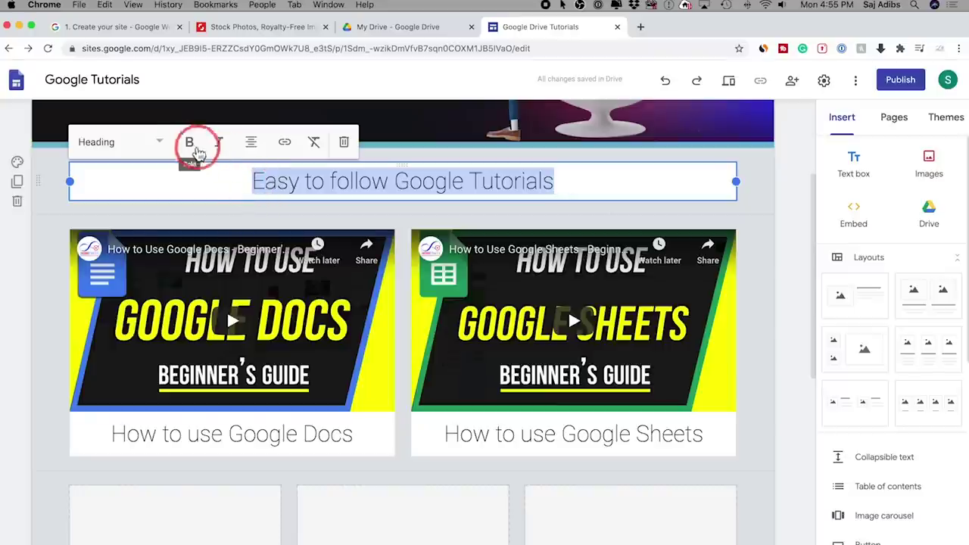
click(47, 207)
scroll(75, 216, up, 3)
click(106, 223)
click(539, 350)
scroll(543, 348, down, 3)
Try the Emphasis 2, Emphasis 1 and Regular backgrounds on the "Easy to follow Google Tutorials" section
click(541, 236)
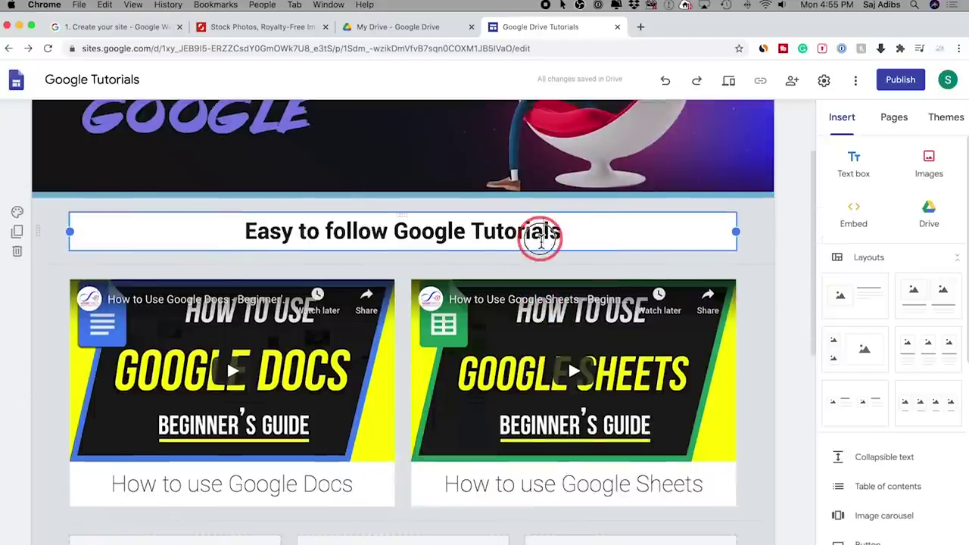
click(18, 212)
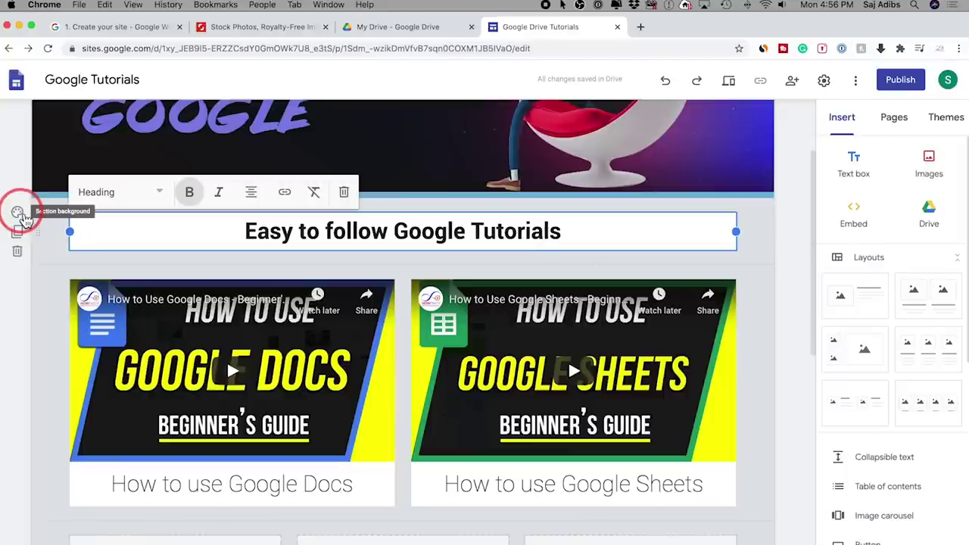
click(22, 215)
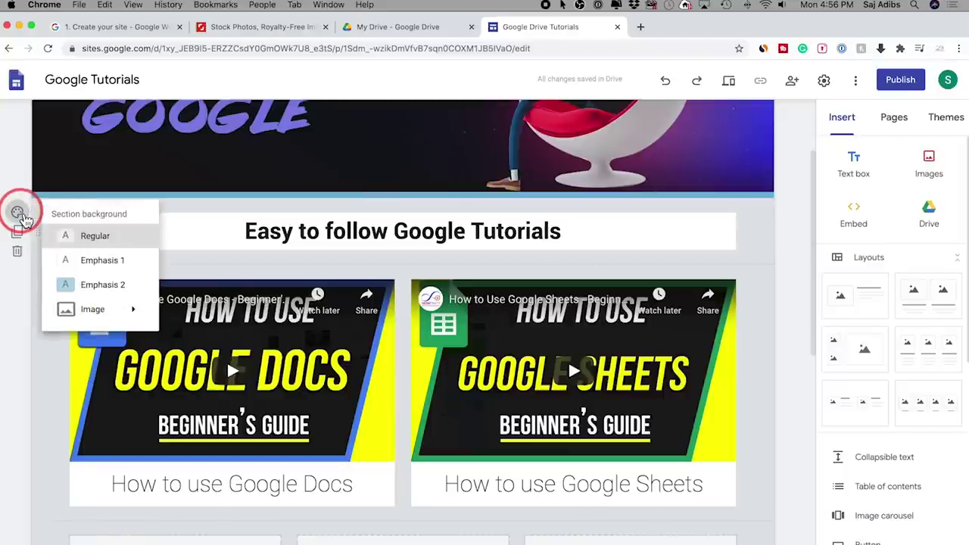
click(96, 284)
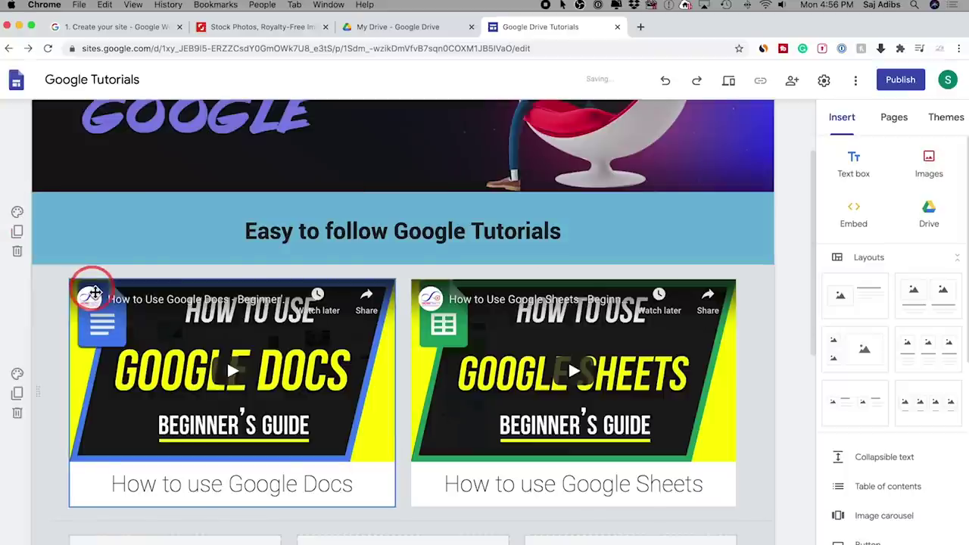
click(16, 212)
mouse_move(98, 305)
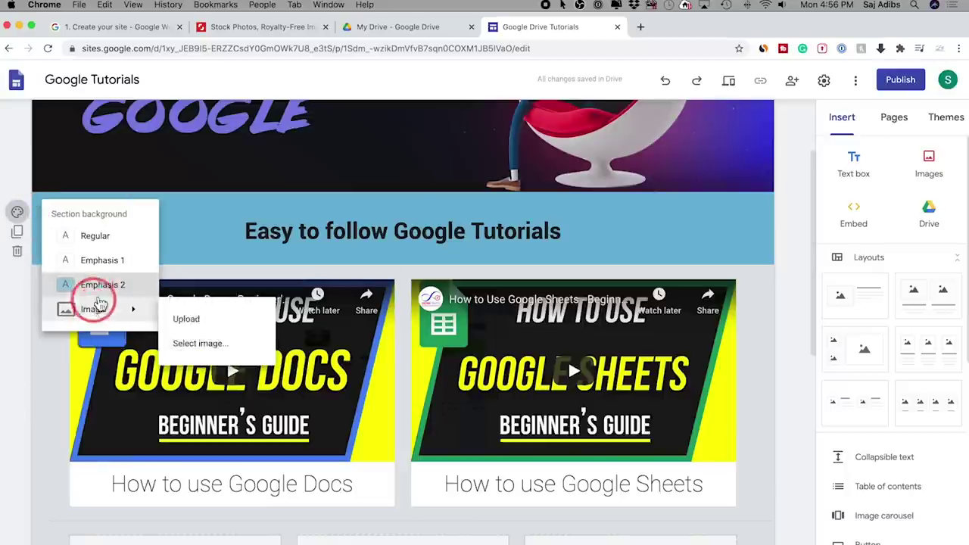
click(85, 260)
click(17, 212)
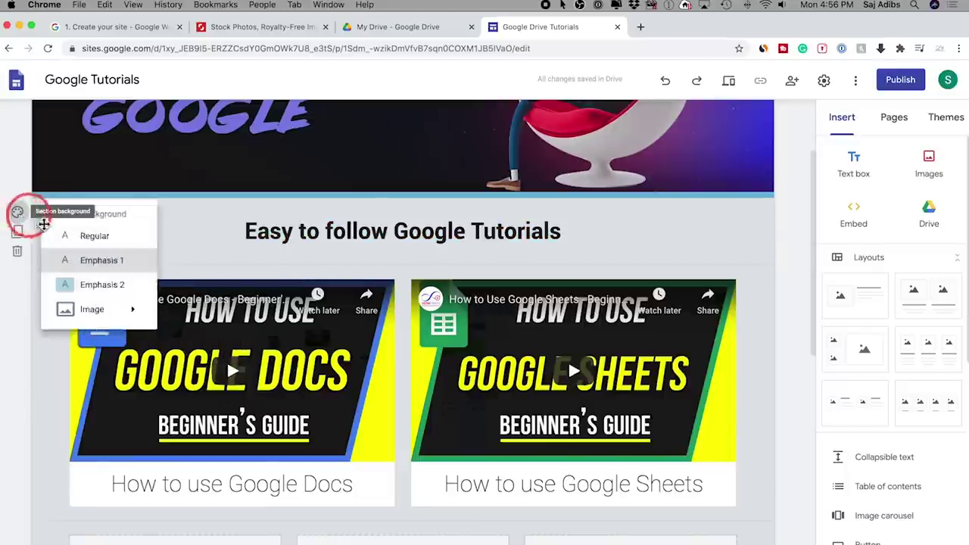
click(75, 235)
Set the background of the "Easy to follow Google Tutorials" section to Emphasis 1
click(17, 213)
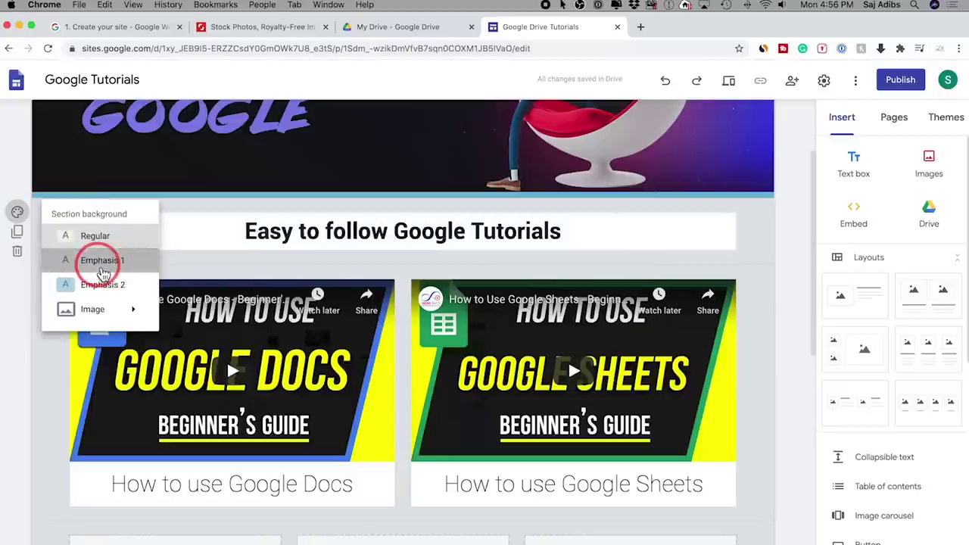
click(93, 259)
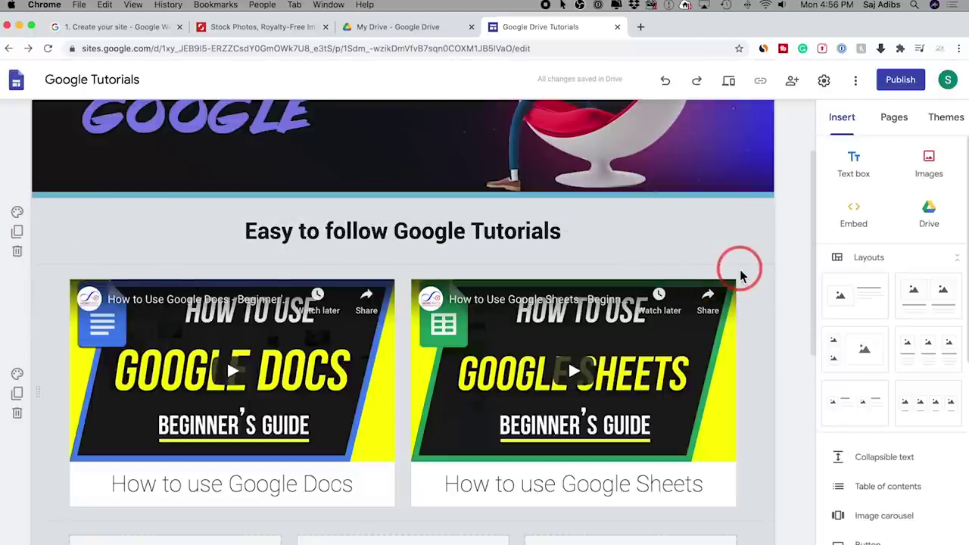
scroll(790, 348, down, 5)
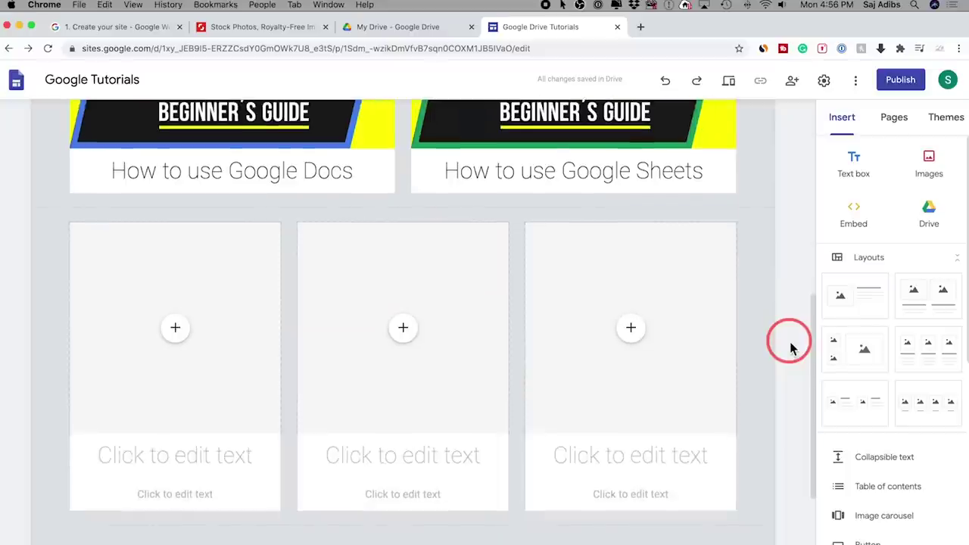
scroll(790, 348, down, 1)
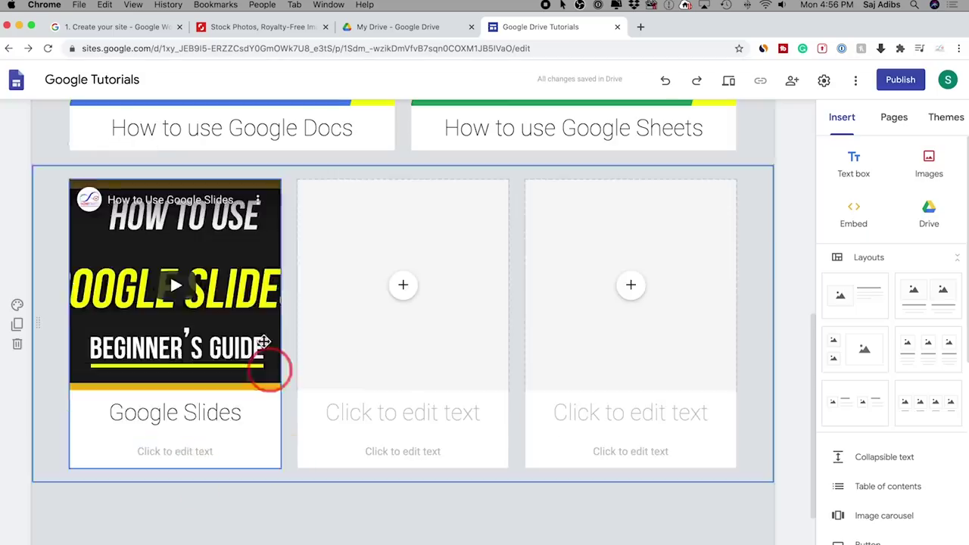
drag(268, 372, 417, 318)
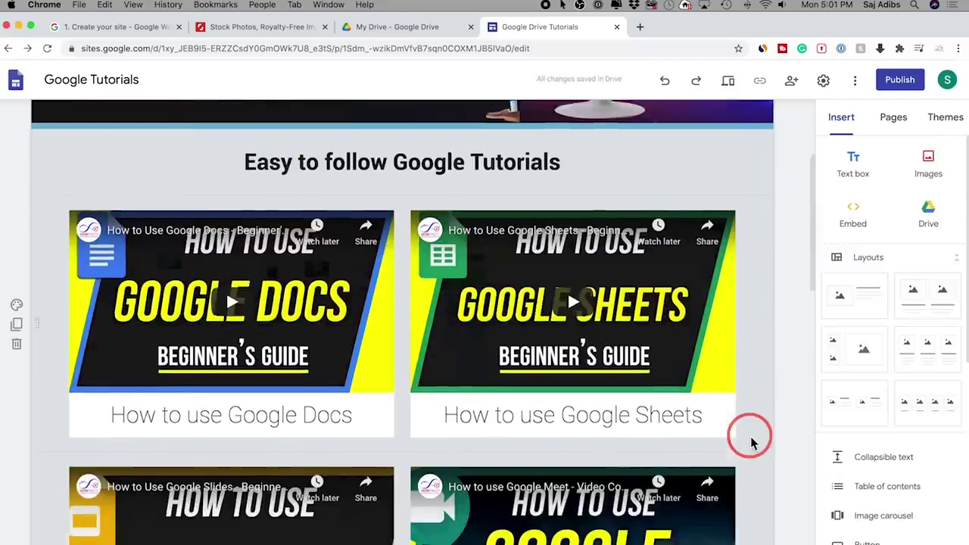
Review the two-column video sections from Google Docs and Sheets down to Google Forms and Workspace
scroll(752, 441, down, 2)
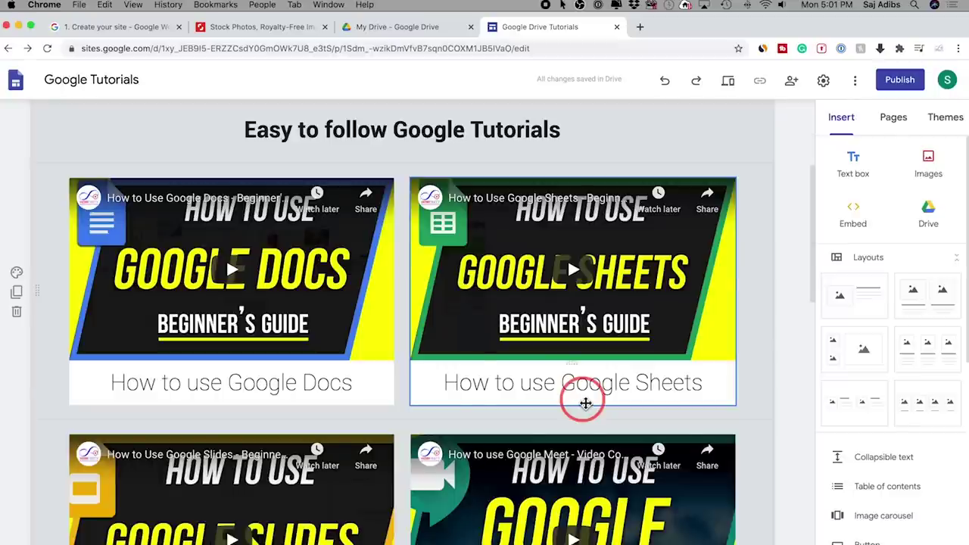
scroll(585, 403, down, 3)
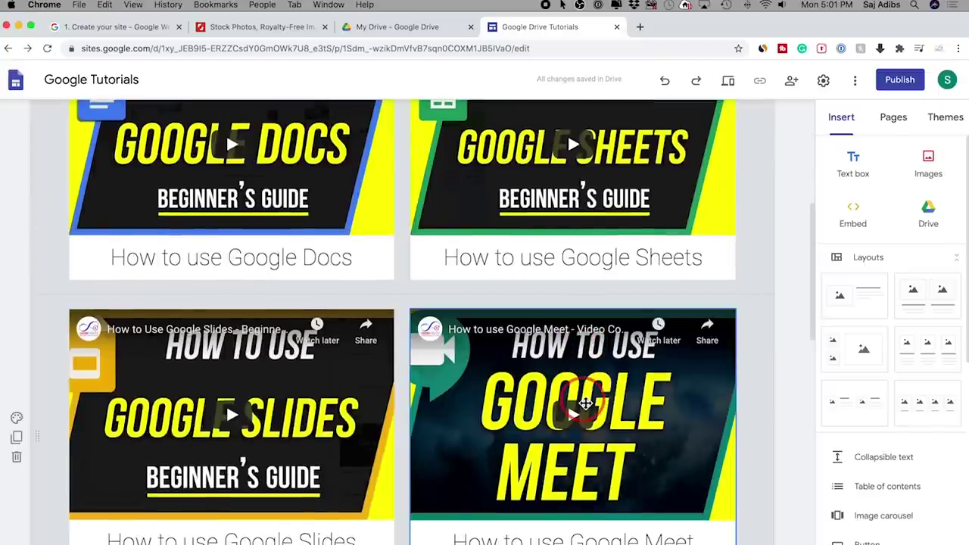
scroll(585, 404, down, 5)
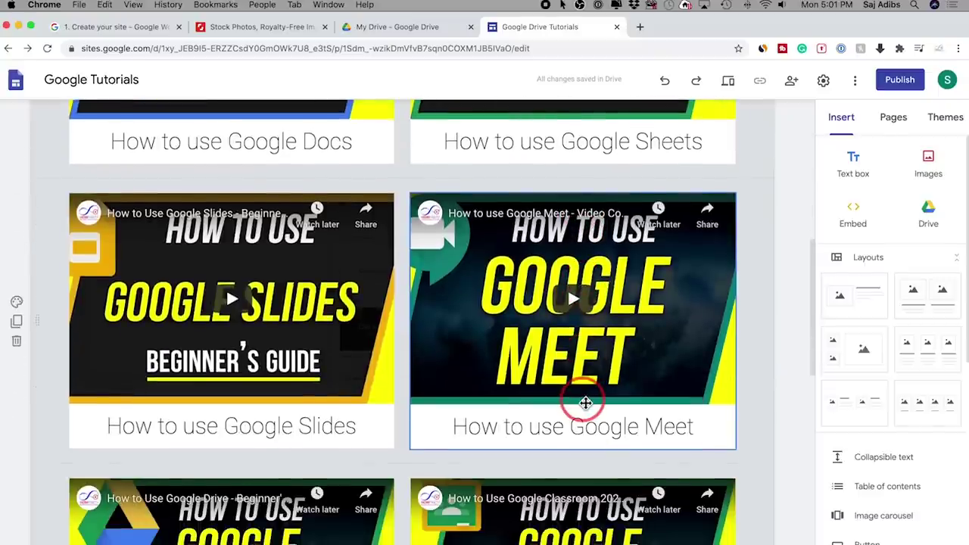
scroll(585, 404, down, 5)
scroll(585, 396, up, 8)
scroll(585, 464, up, 7)
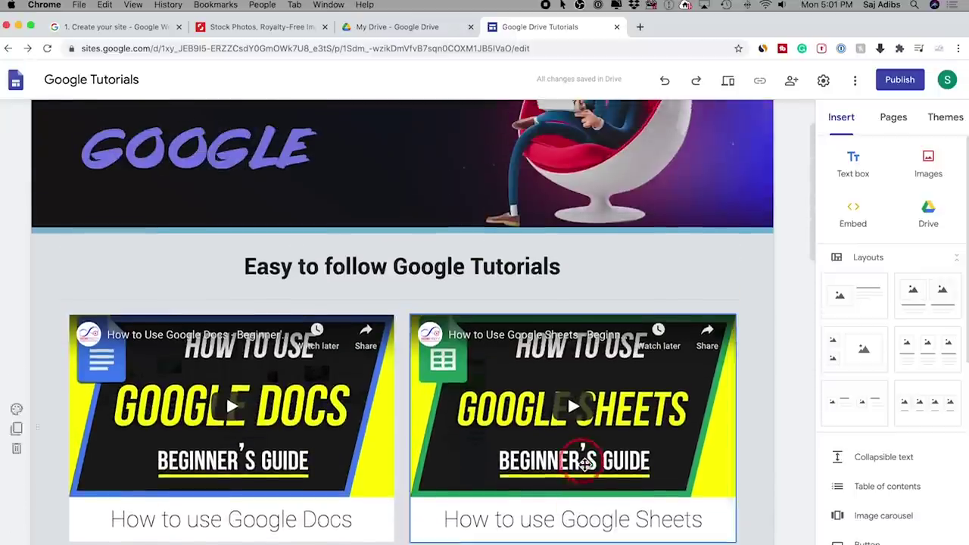
scroll(364, 329, down, 7)
scroll(598, 352, down, 8)
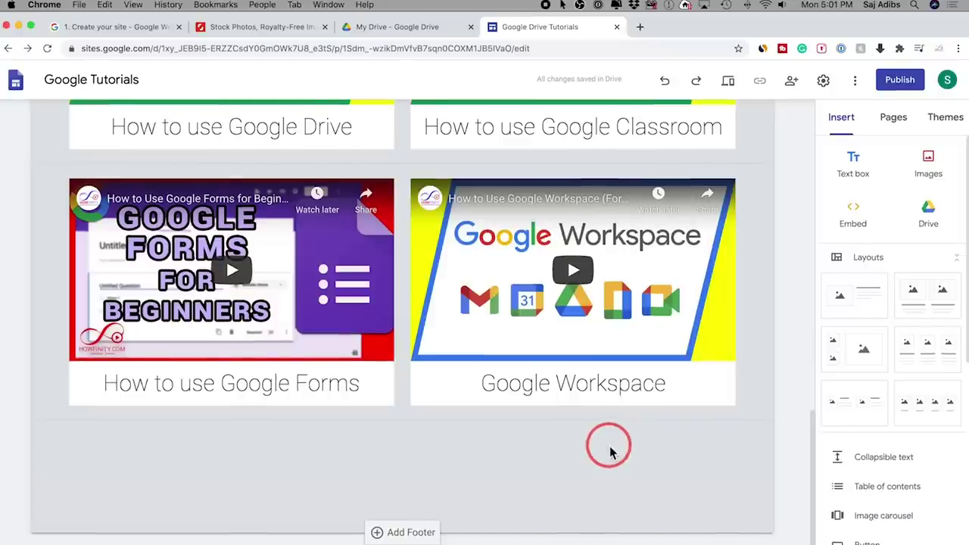
Upload the image pexels-thisisengineering-3861972.jpg from the Desktop into a new section below the last video row
click(931, 168)
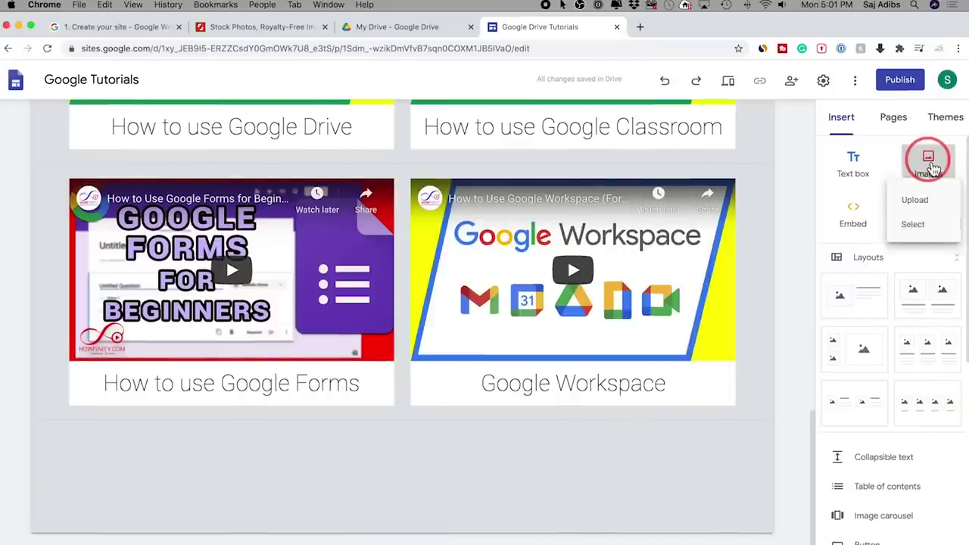
click(922, 220)
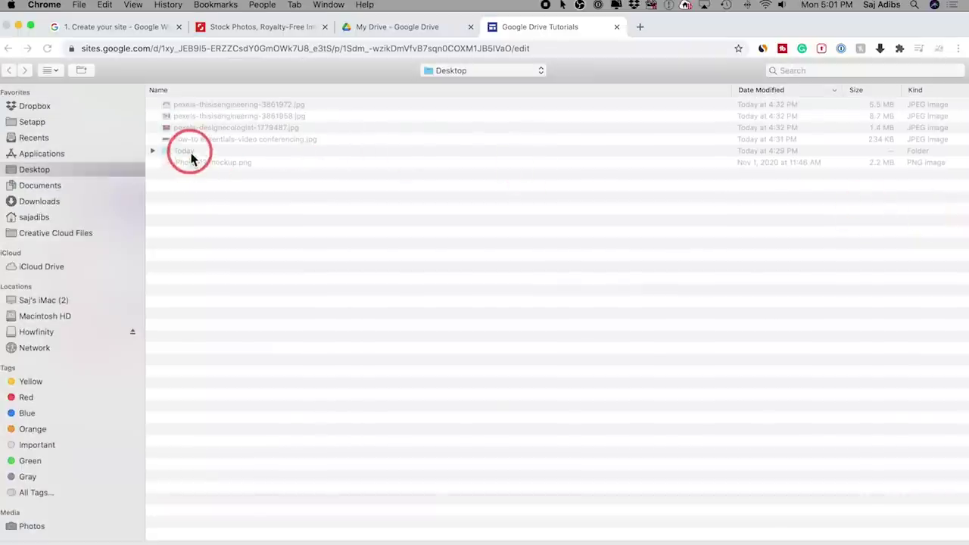
double_click(207, 108)
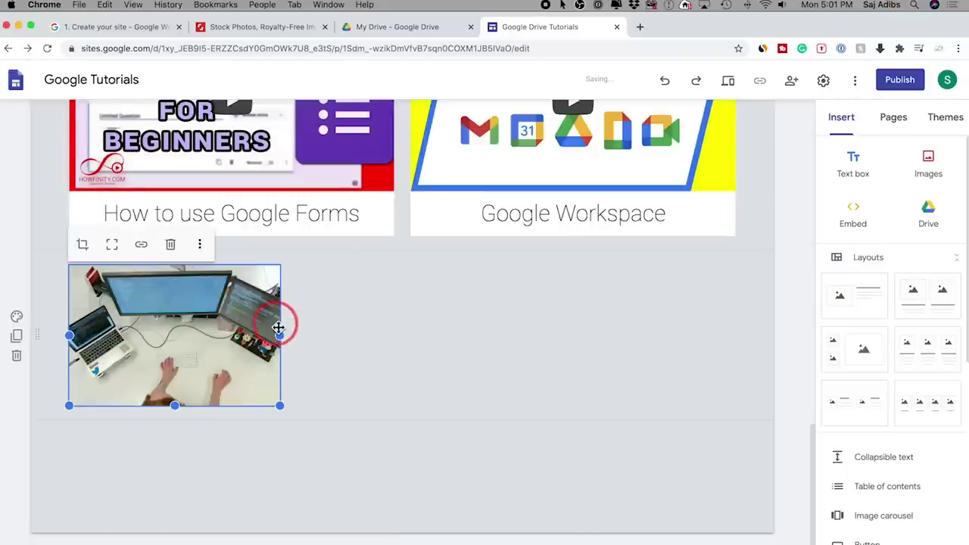
Stretch the uploaded desk image to the full content width and enlarge its height
drag(287, 341, 735, 340)
drag(402, 405, 403, 517)
scroll(419, 411, down, 3)
drag(405, 412, 406, 430)
scroll(493, 443, up, 5)
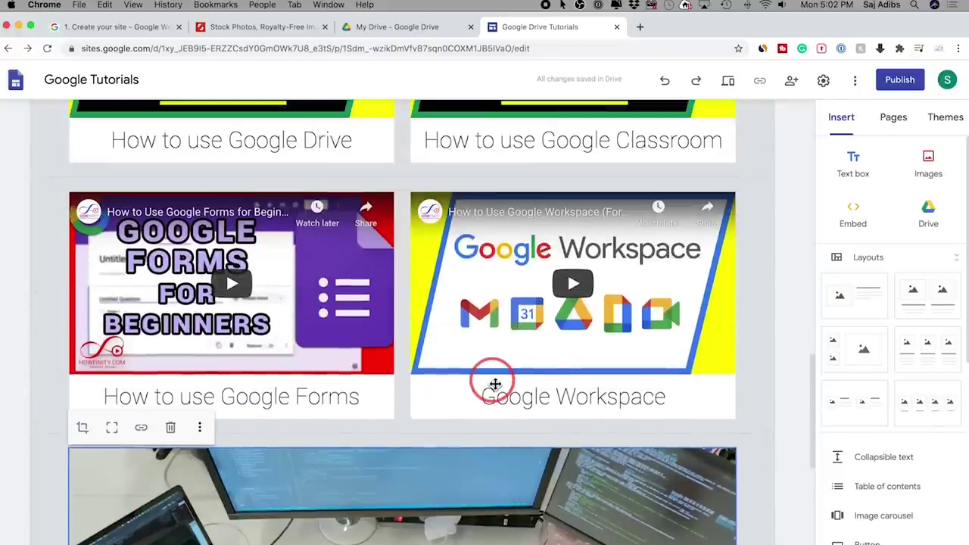
scroll(485, 381, down, 4)
scroll(484, 381, down, 3)
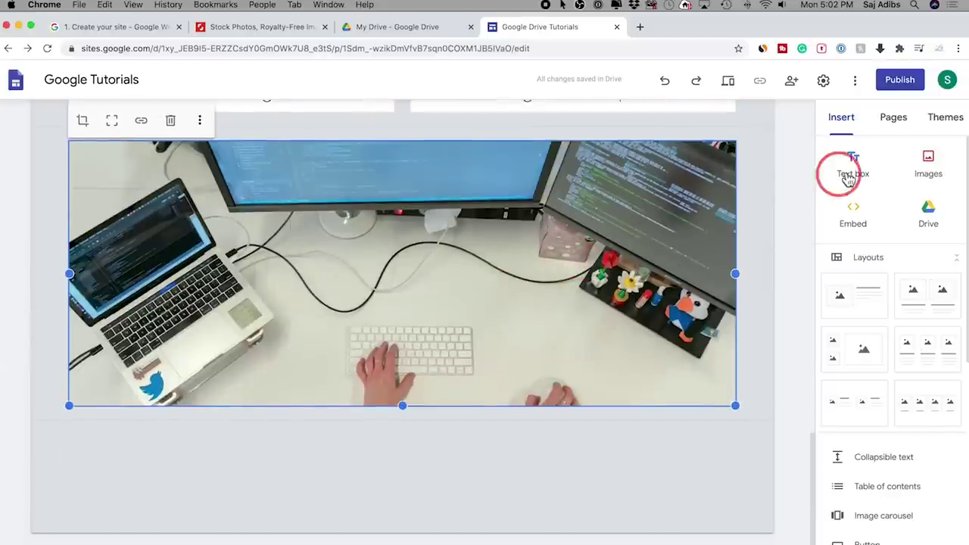
Insert a button named "Contact us today" below the desk image and link it to the About us page
scroll(878, 318, down, 5)
scroll(905, 368, down, 2)
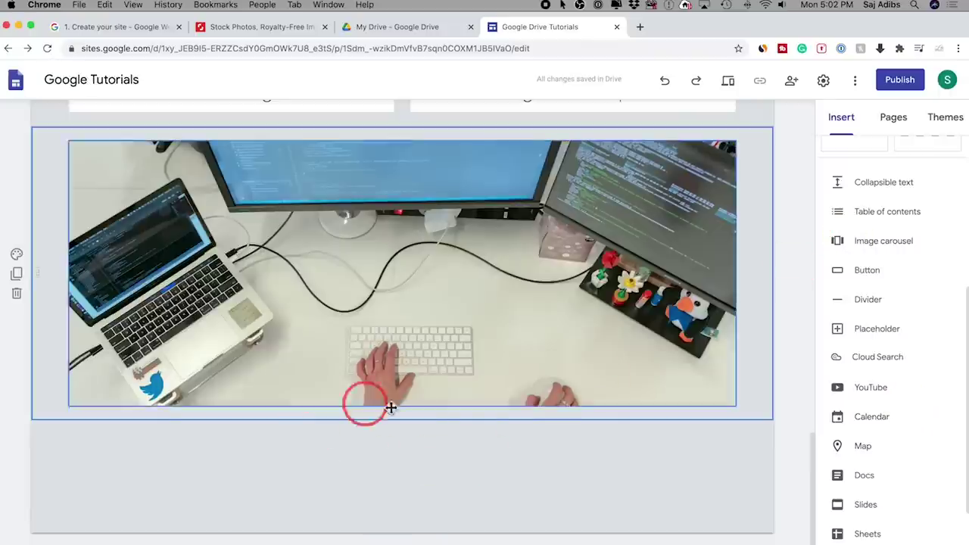
click(870, 277)
click(485, 285)
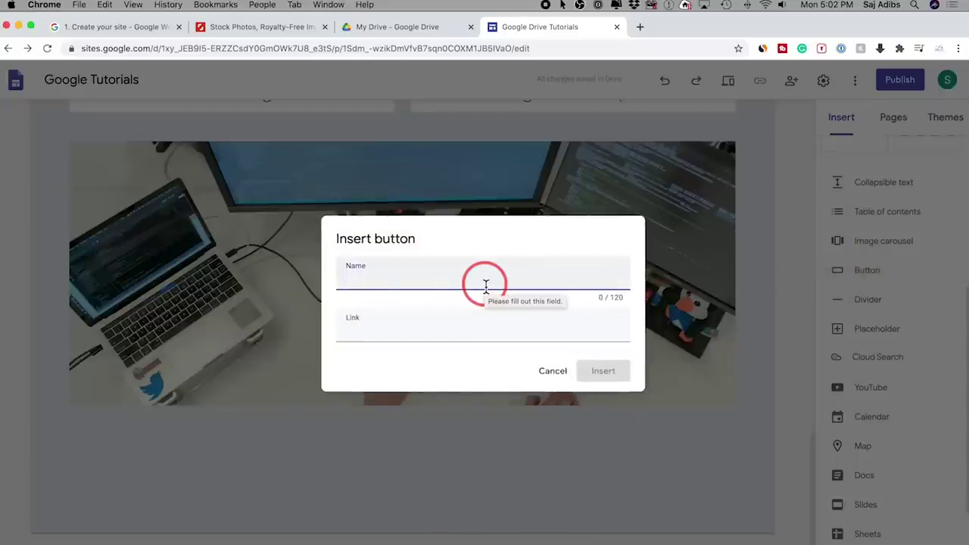
text(Contact us today)
click(364, 341)
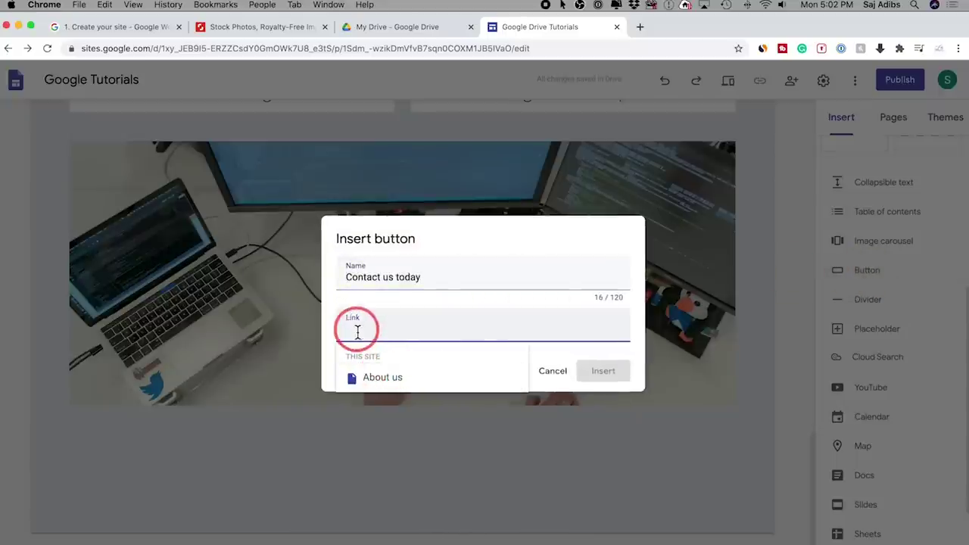
click(382, 378)
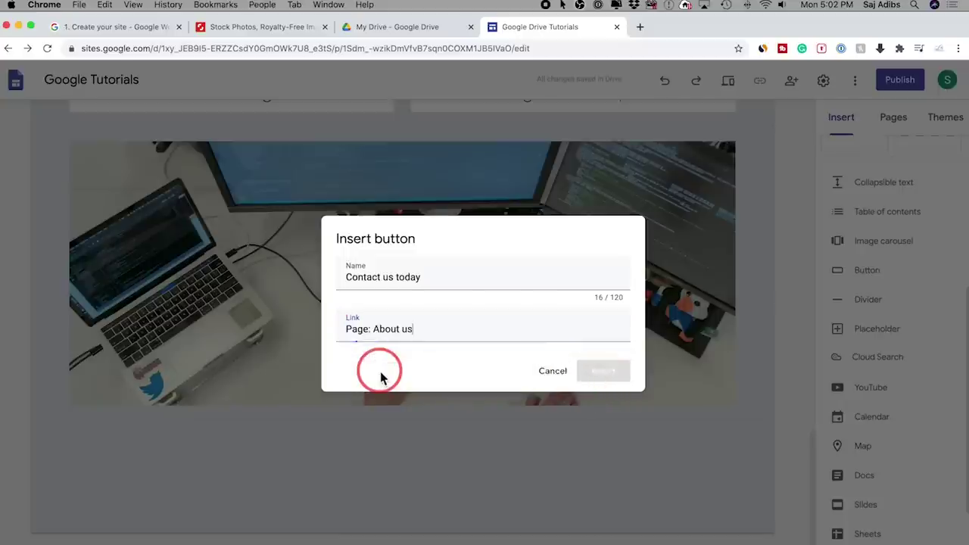
click(610, 378)
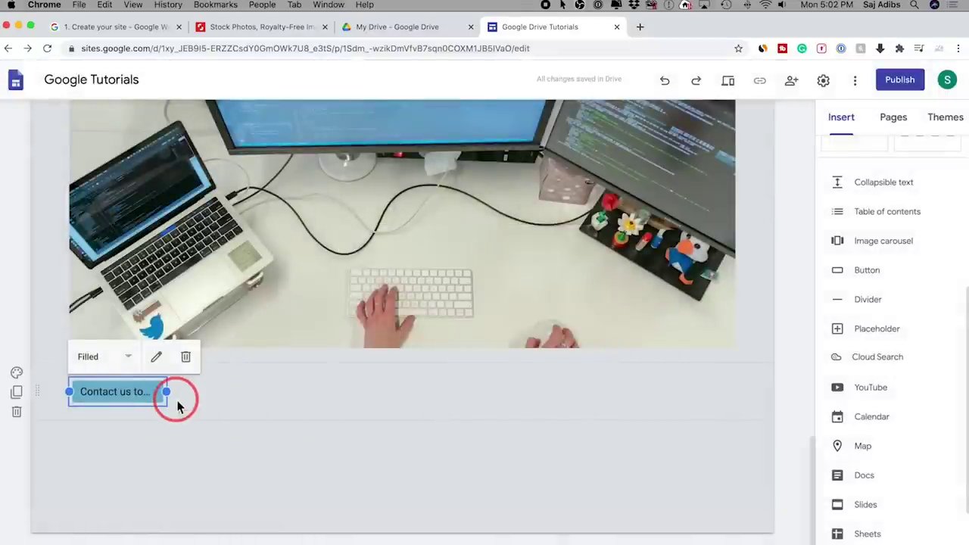
click(178, 407)
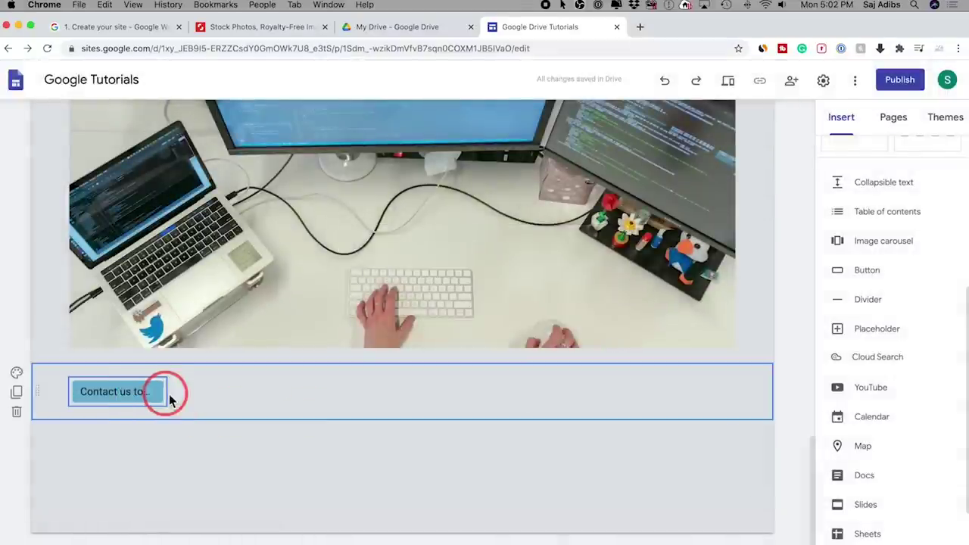
Try the Outlined and Text styles on the contact button, restore Filled, and check its name and link settings without changing them
click(141, 394)
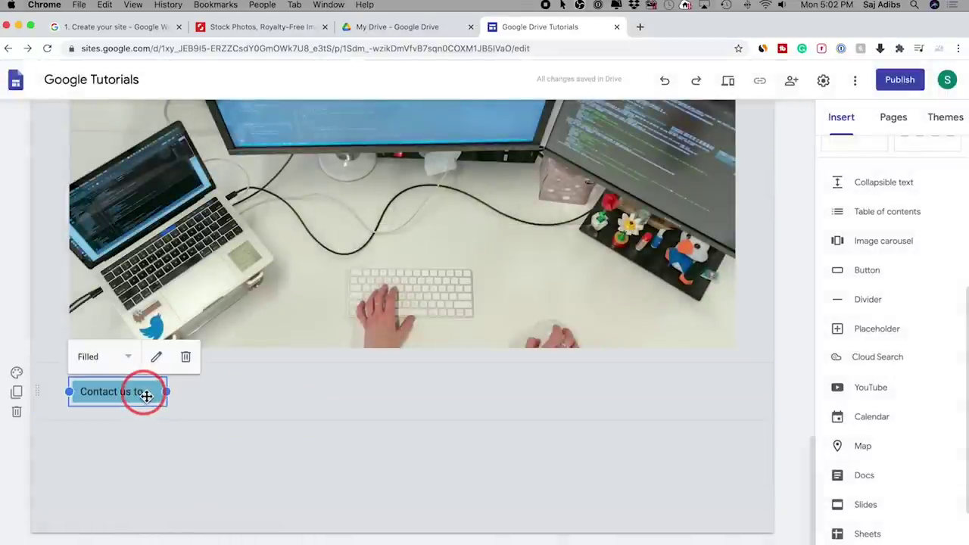
click(130, 361)
click(98, 382)
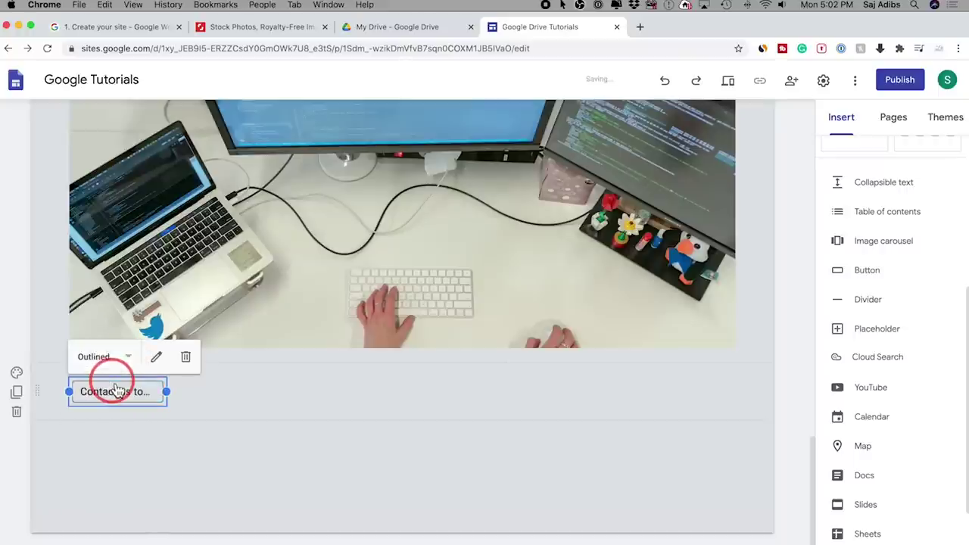
click(135, 369)
click(99, 403)
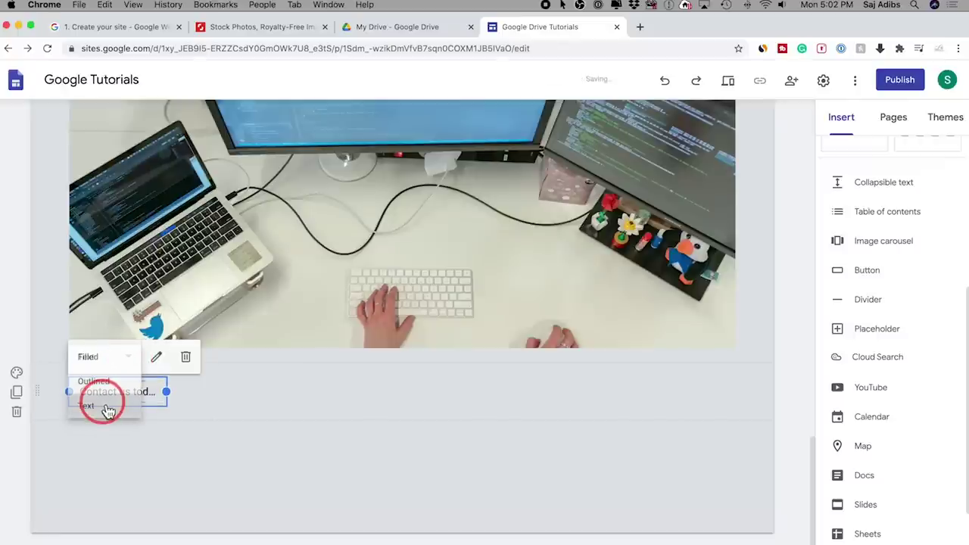
click(118, 354)
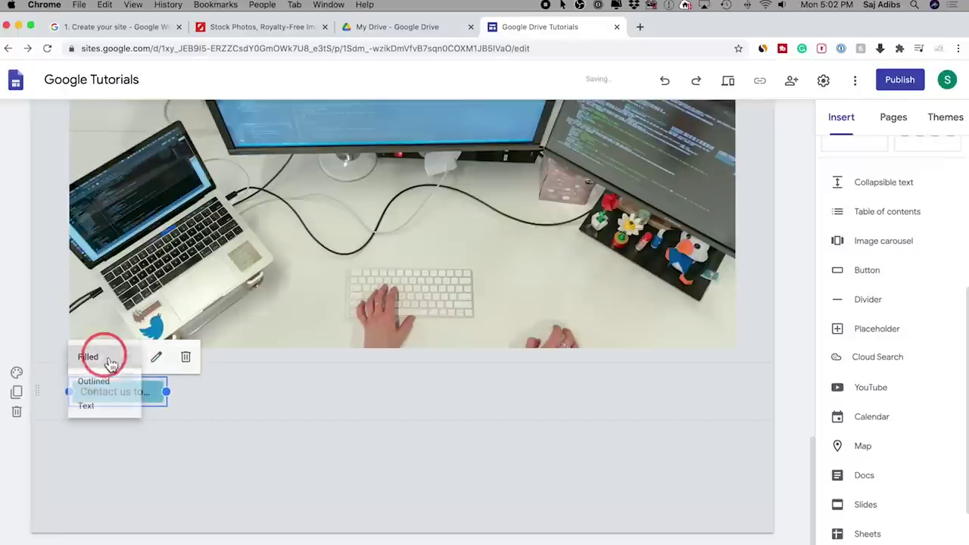
click(108, 356)
click(157, 362)
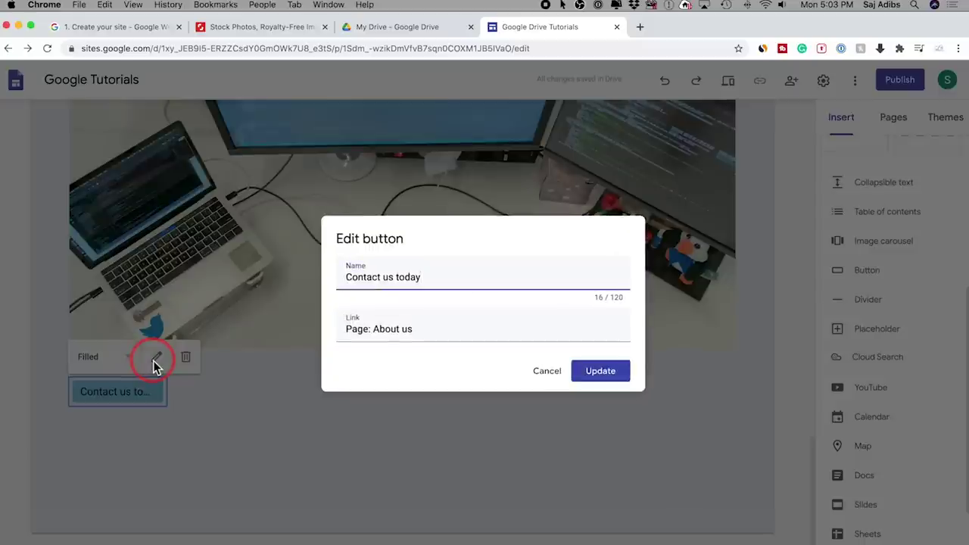
click(547, 370)
Move the contact button to the horizontal center of its section below the desk image
drag(101, 391, 436, 408)
click(461, 411)
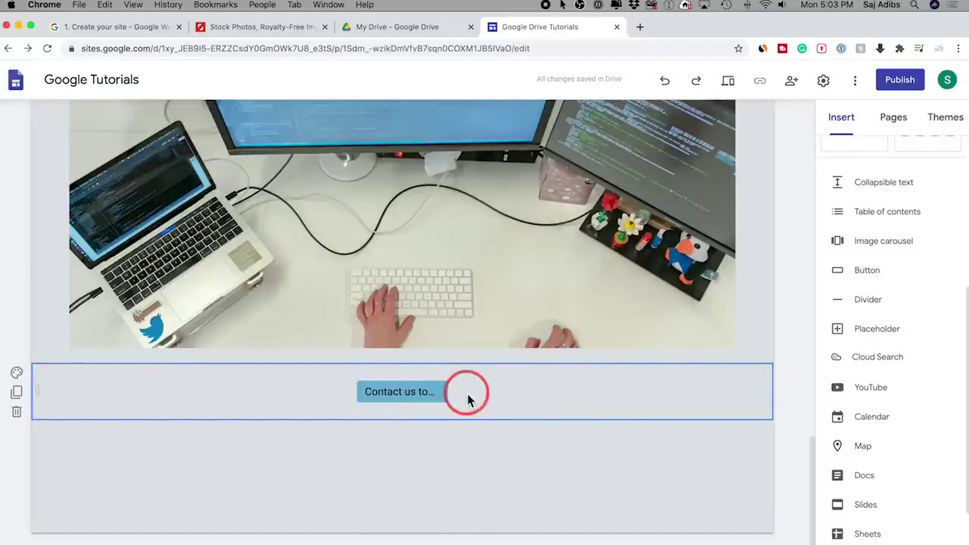
scroll(467, 399, up, 3)
scroll(467, 399, down, 3)
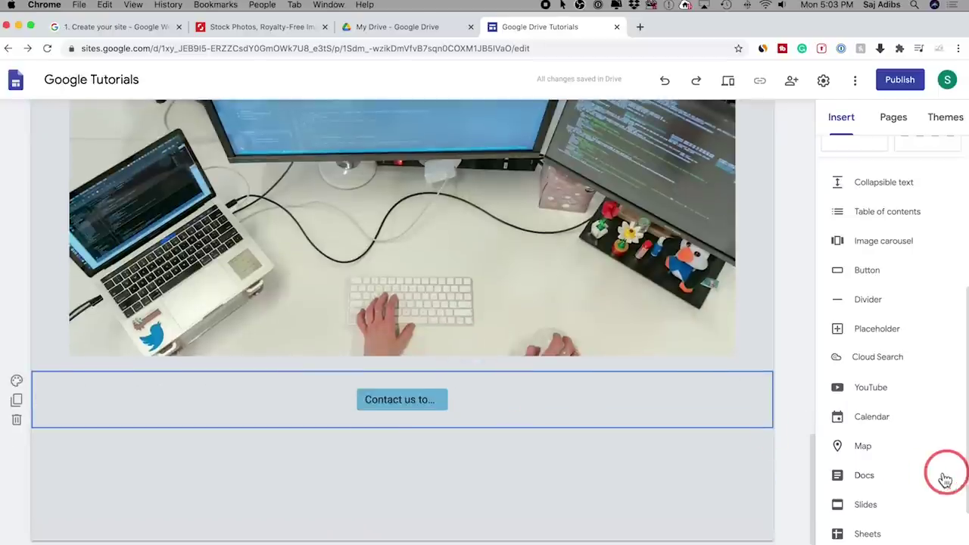
Embed the "My first Google…" document from Google Docs below the contact button and narrow it to half the content width
scroll(945, 479, down, 2)
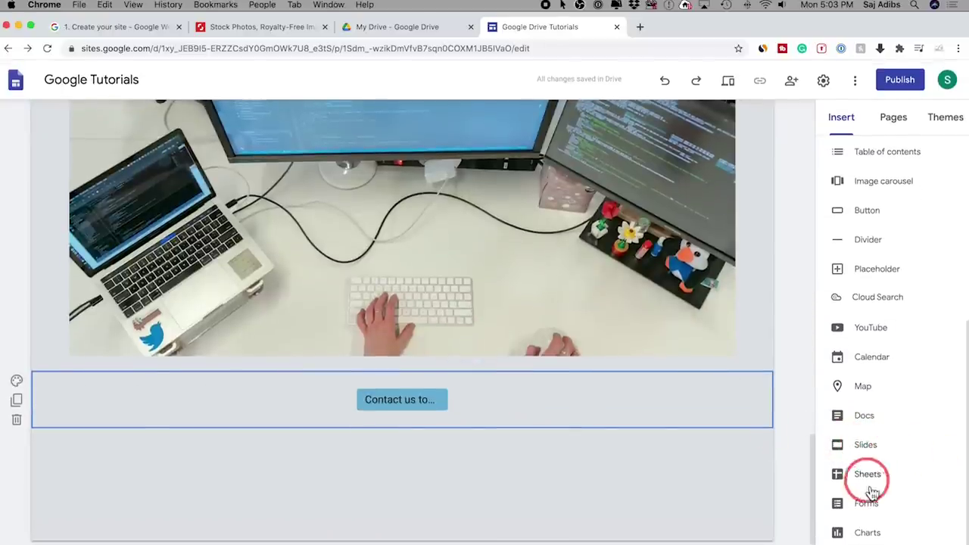
click(850, 422)
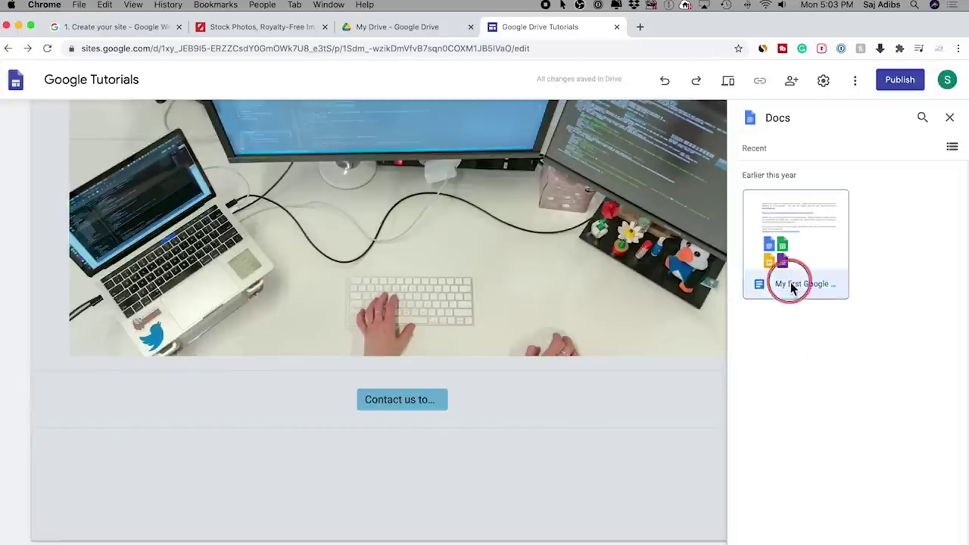
click(785, 285)
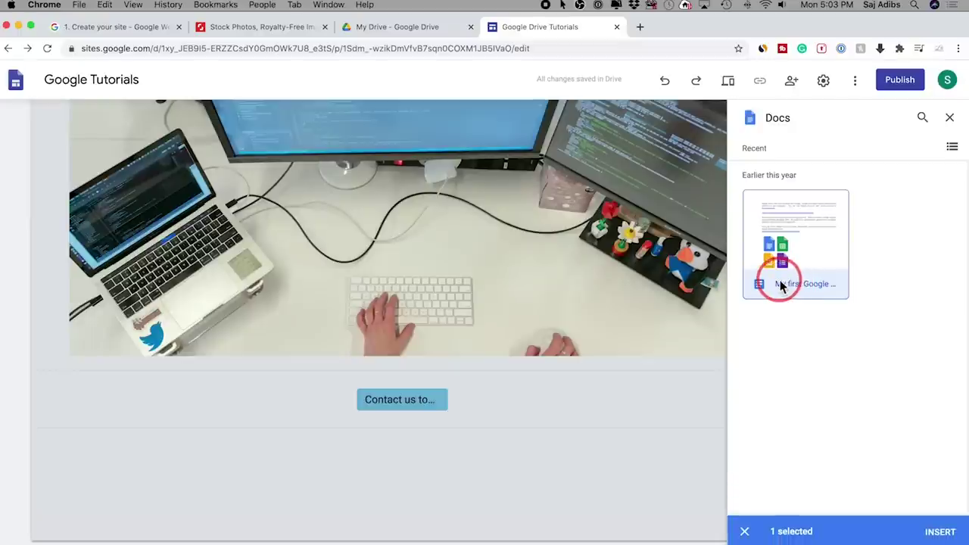
click(940, 532)
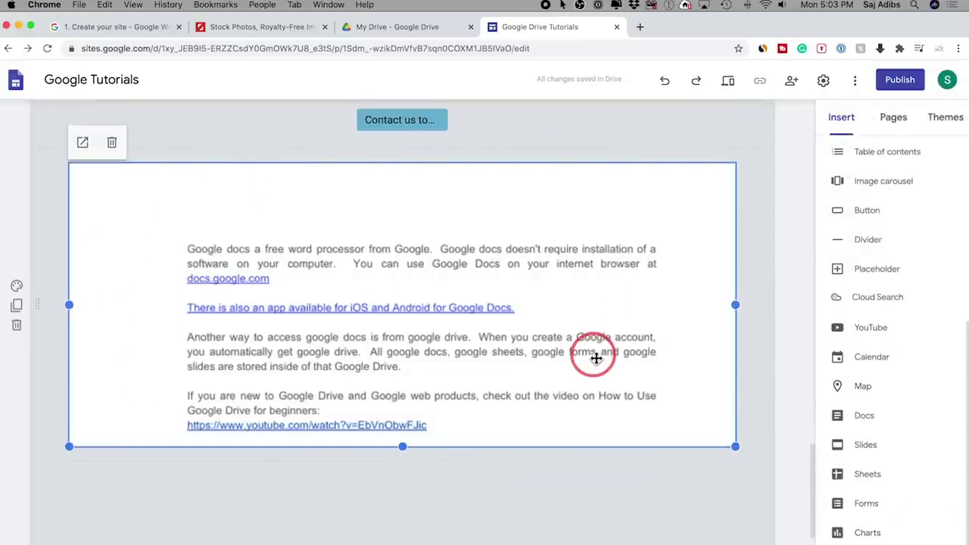
scroll(596, 358, up, 3)
scroll(596, 358, down, 10)
scroll(596, 358, down, 10)
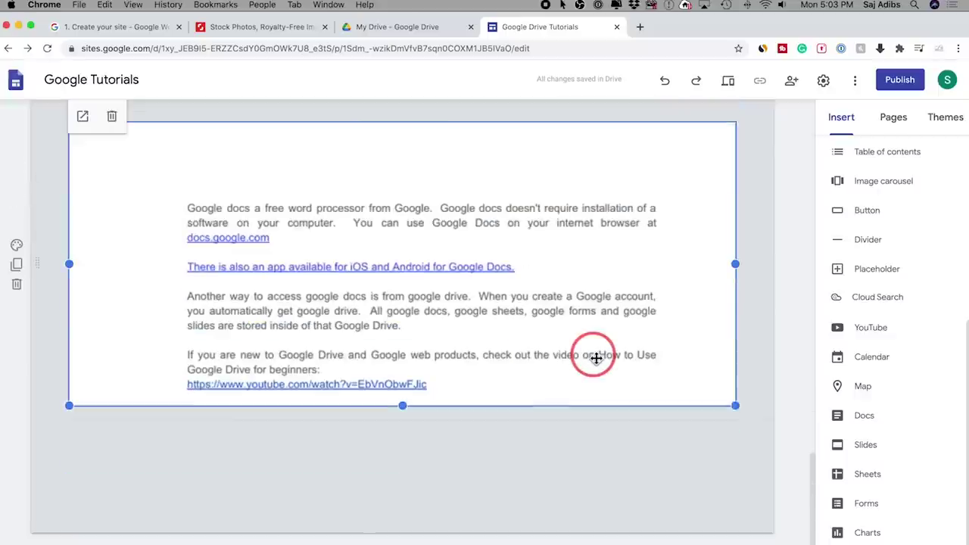
drag(736, 265, 372, 280)
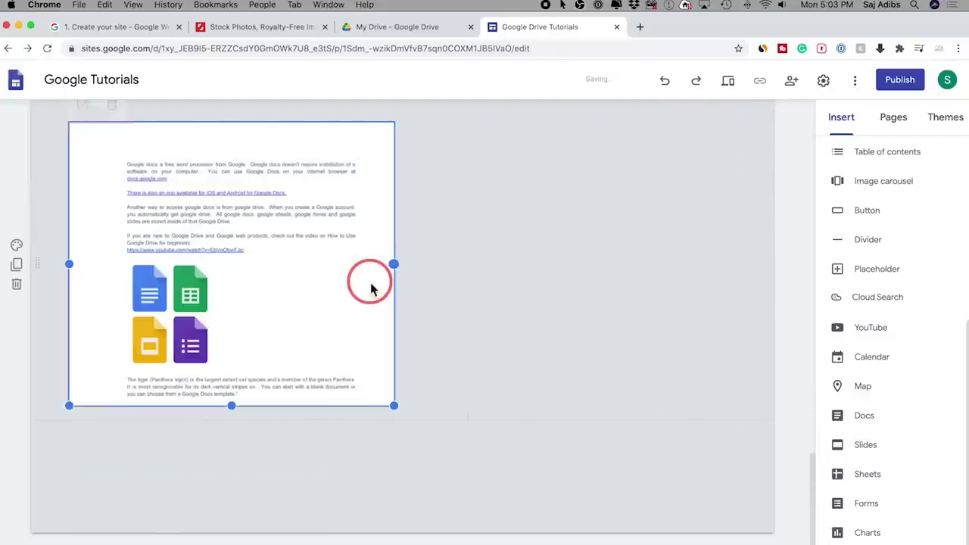
Embed the "Google Slides Fo…" presentation in a new section below the embedded document
click(858, 447)
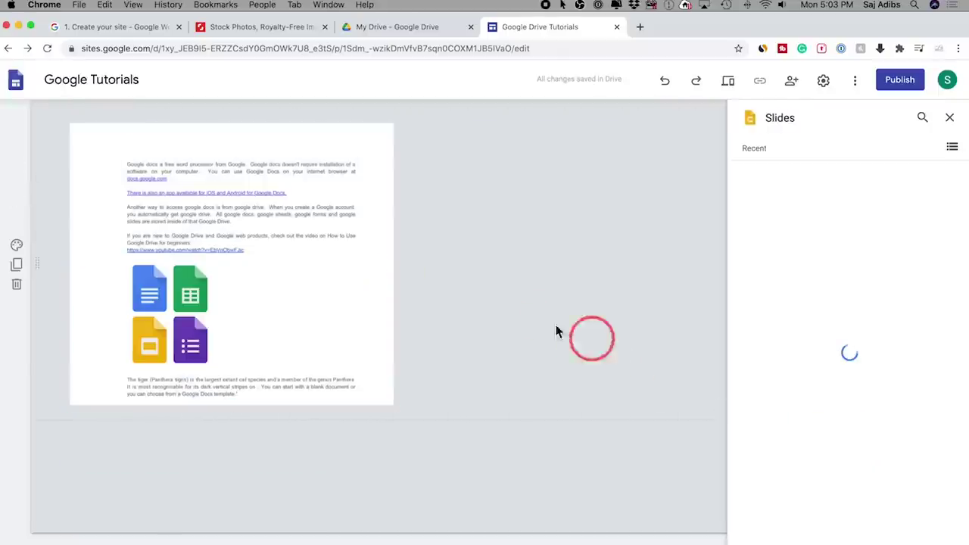
click(831, 282)
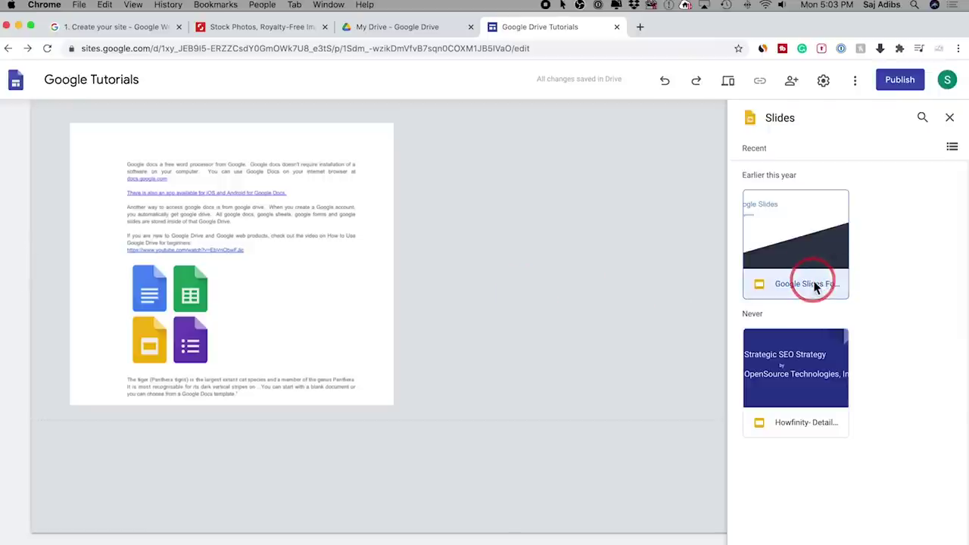
click(942, 532)
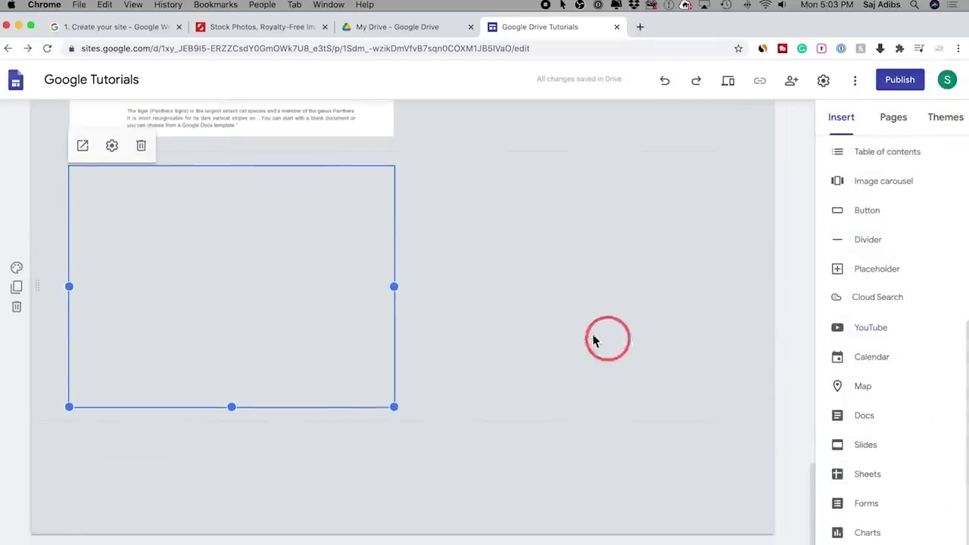
Move the embedded presentation beside the document in the same section and enlarge it to match the document's height
scroll(378, 295, up, 2)
drag(350, 433, 528, 212)
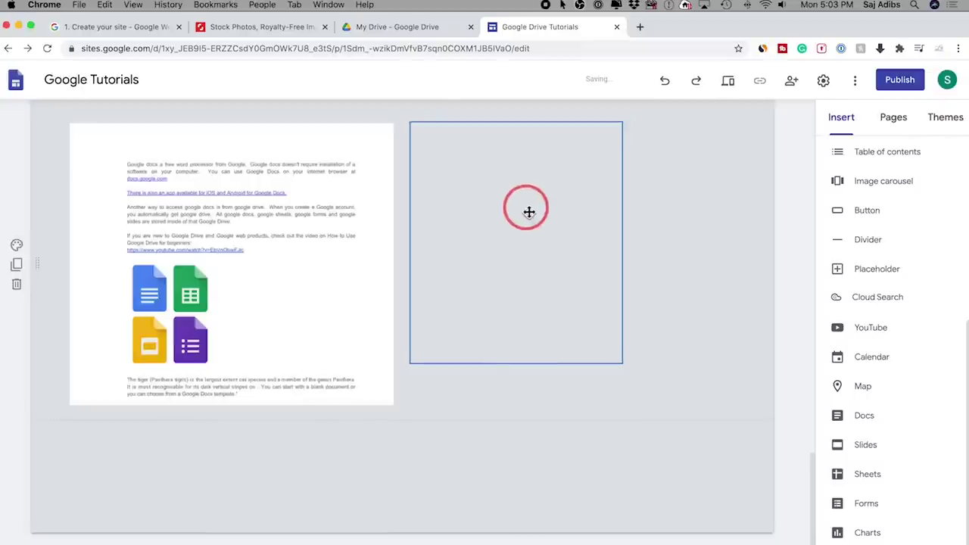
click(567, 389)
drag(626, 439, 703, 471)
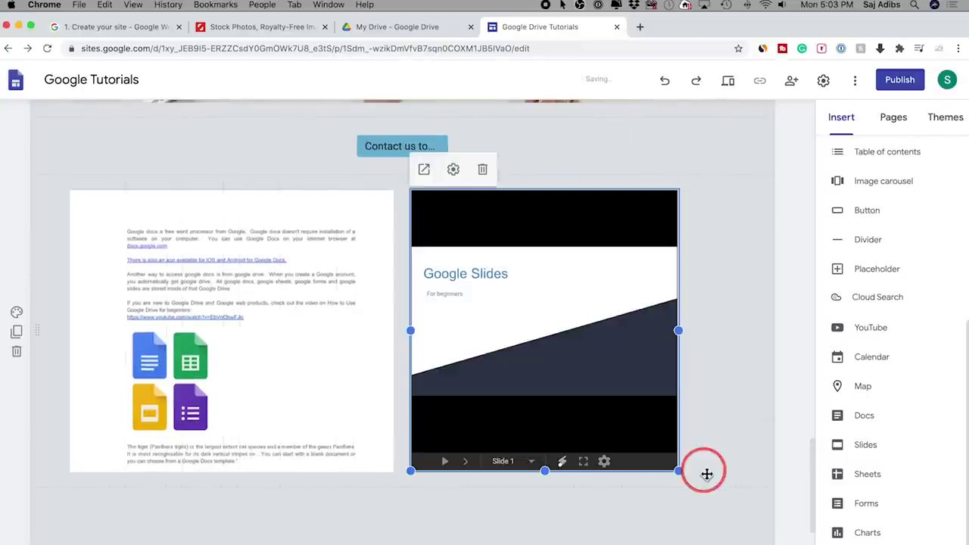
click(539, 157)
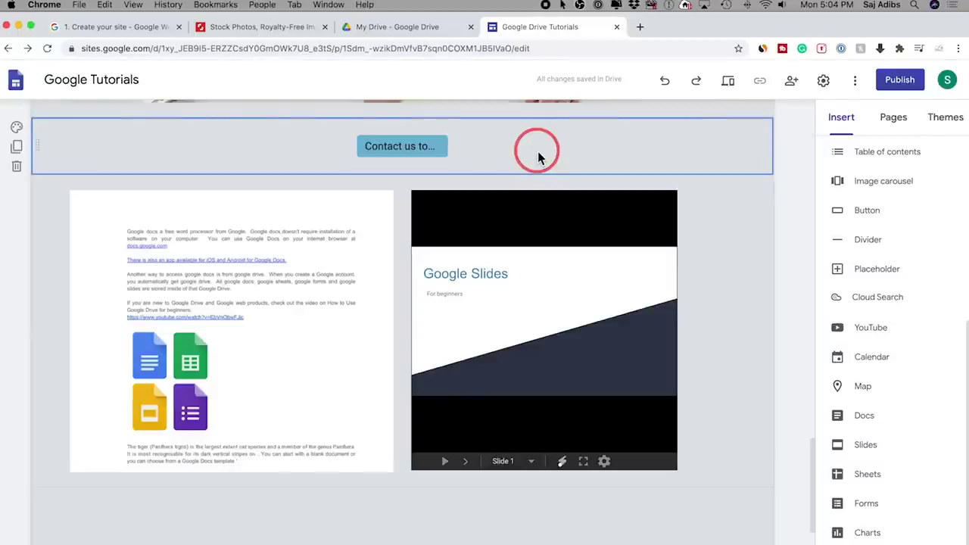
Add a divider between the Google Forms and Google Workspace video row and the desk image
scroll(791, 250, up, 2)
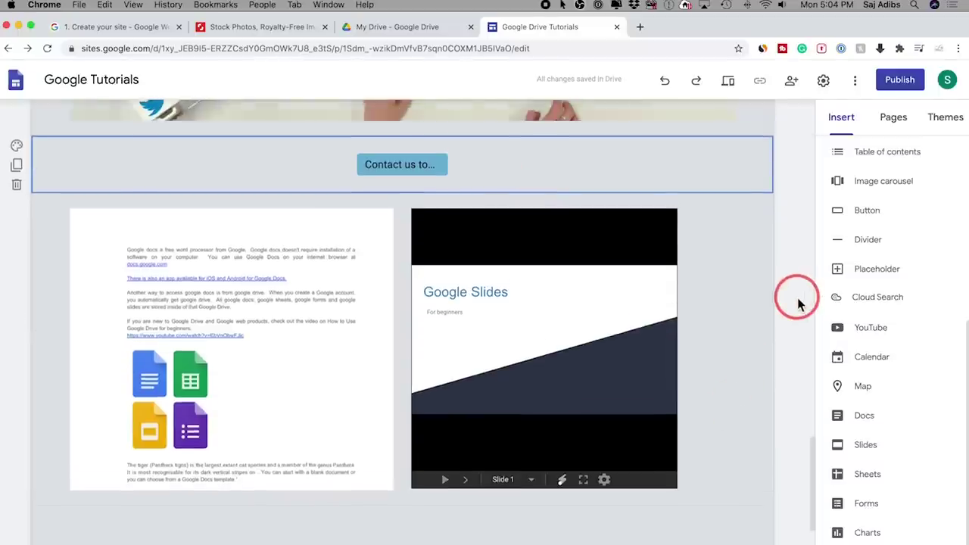
click(868, 252)
scroll(662, 268, up, 10)
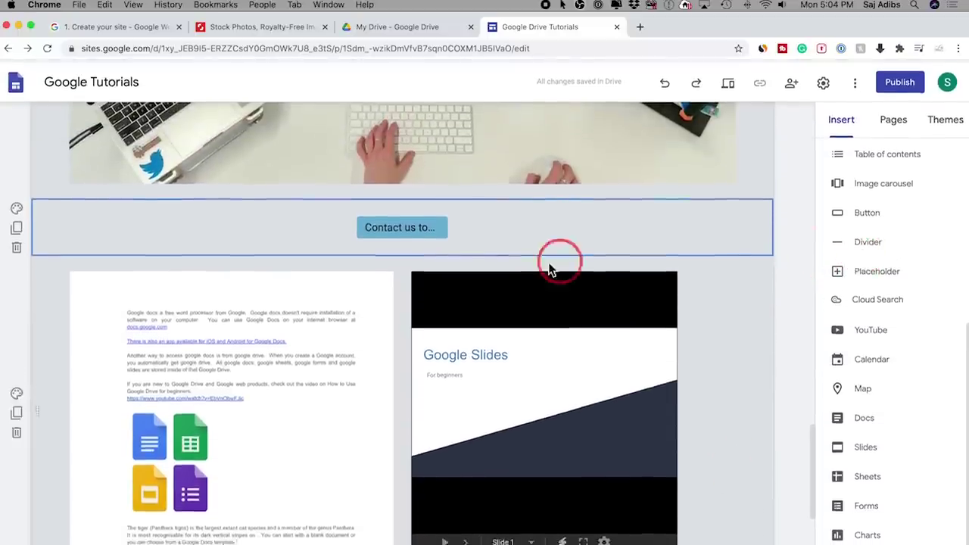
click(539, 265)
scroll(539, 265, down, 1)
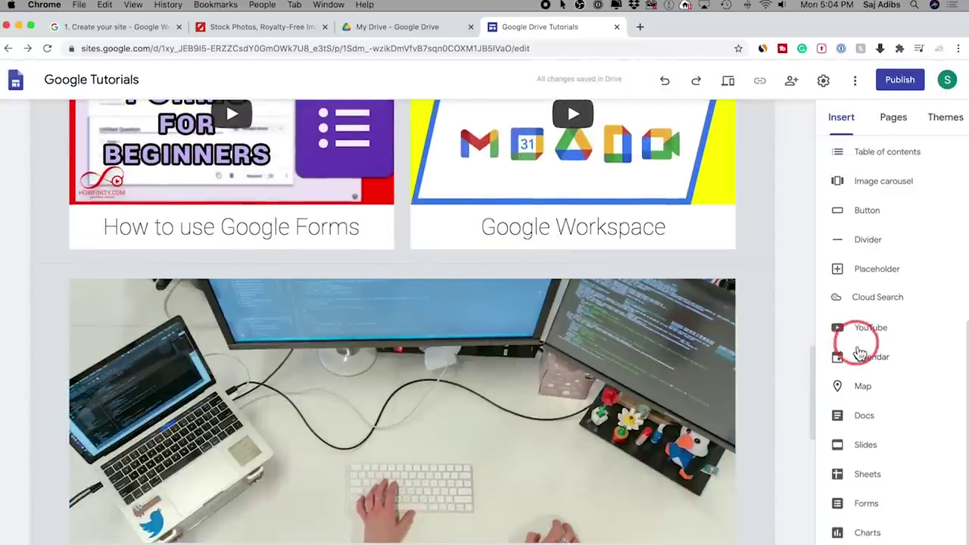
drag(870, 248, 383, 262)
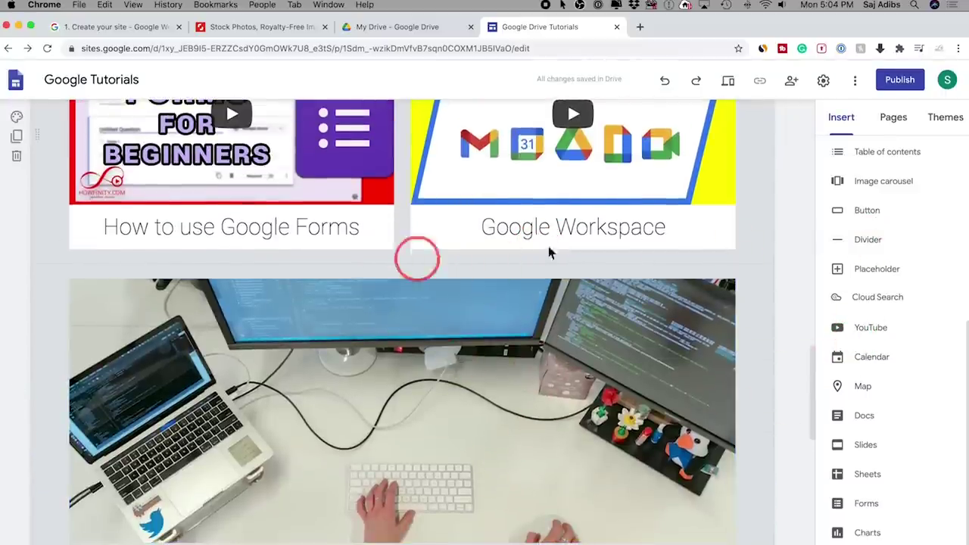
click(885, 244)
scroll(459, 184, up, 3)
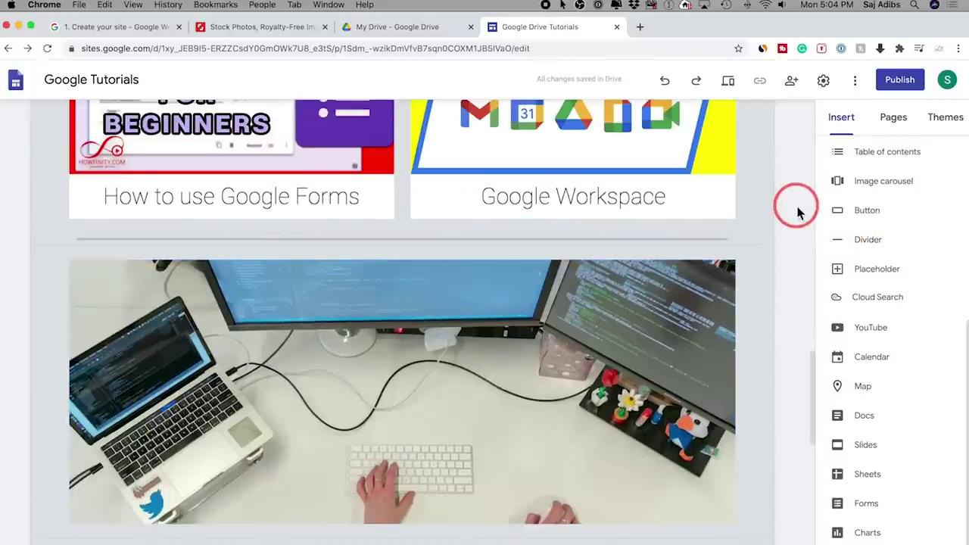
Insert an image carousel at the page end with pexels-thisisengineering-3861972.jpg, pexels-thisisengineering-3861958.jpg and pexels-designecologist-1779487.jpg from the Desktop
scroll(773, 275, down, 10)
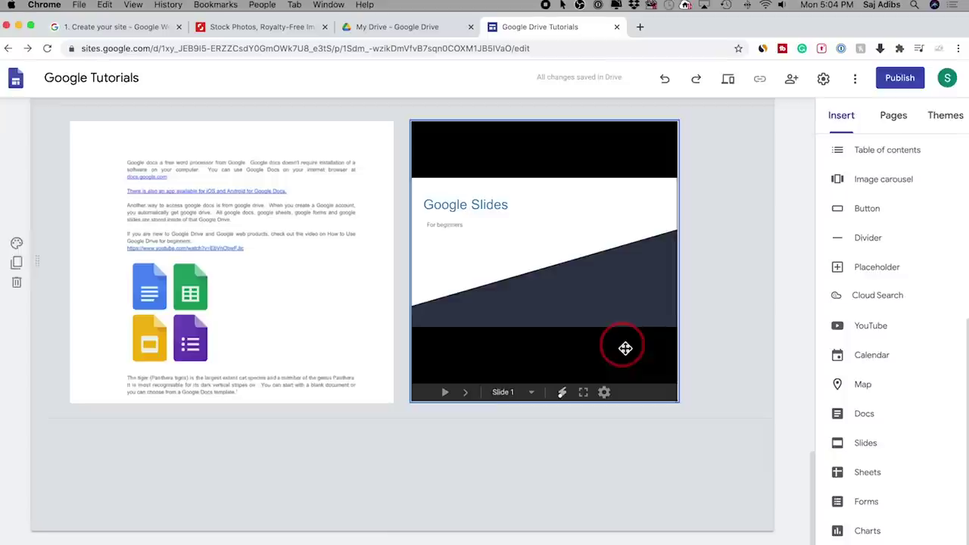
click(878, 186)
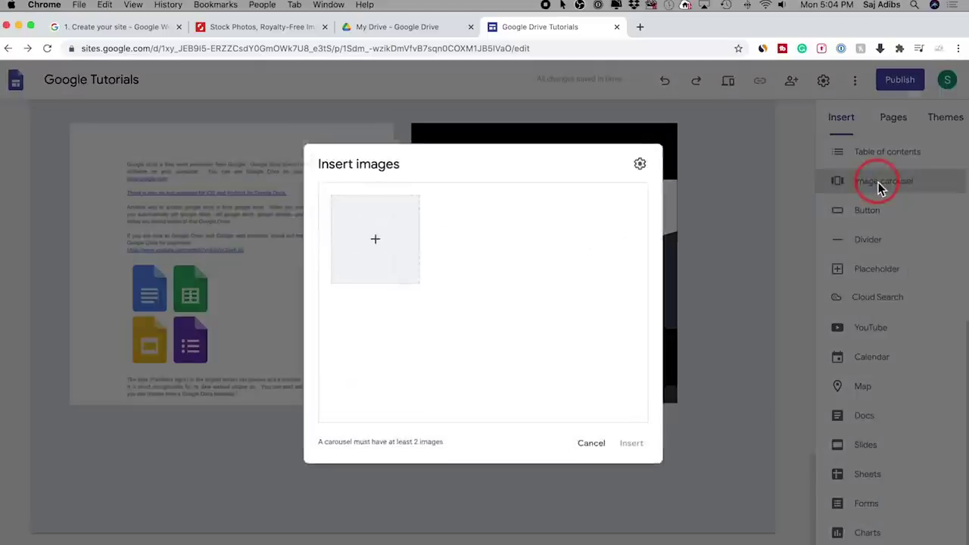
click(375, 241)
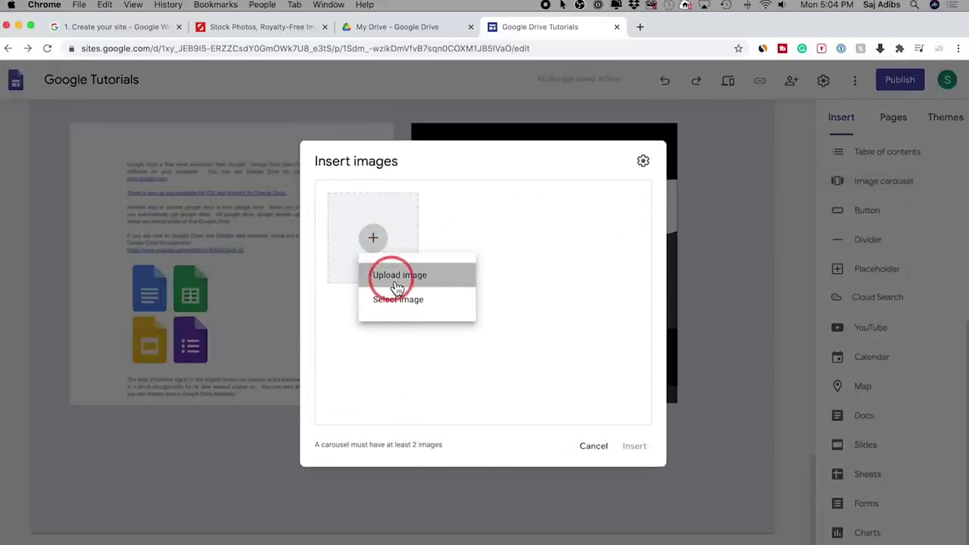
click(392, 278)
drag(210, 132, 214, 112)
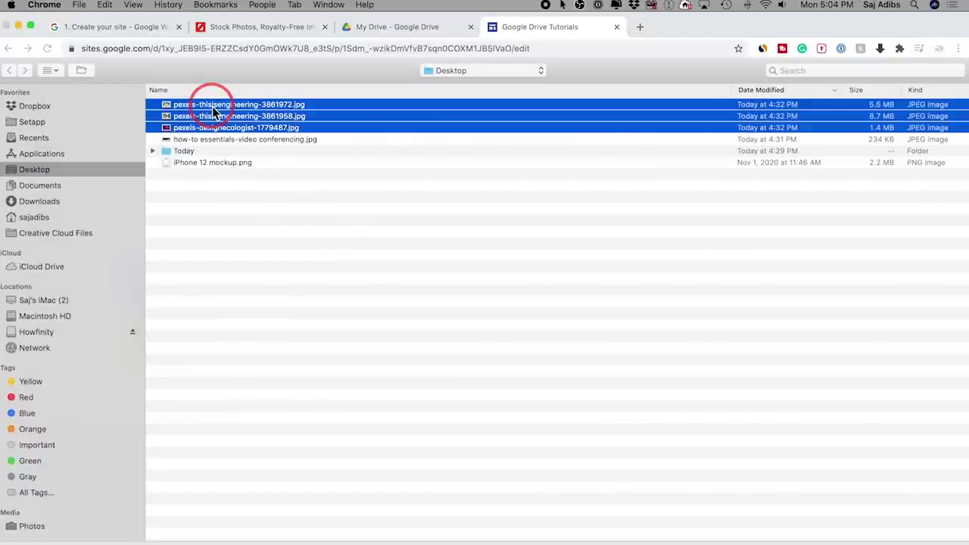
key(Return)
click(639, 448)
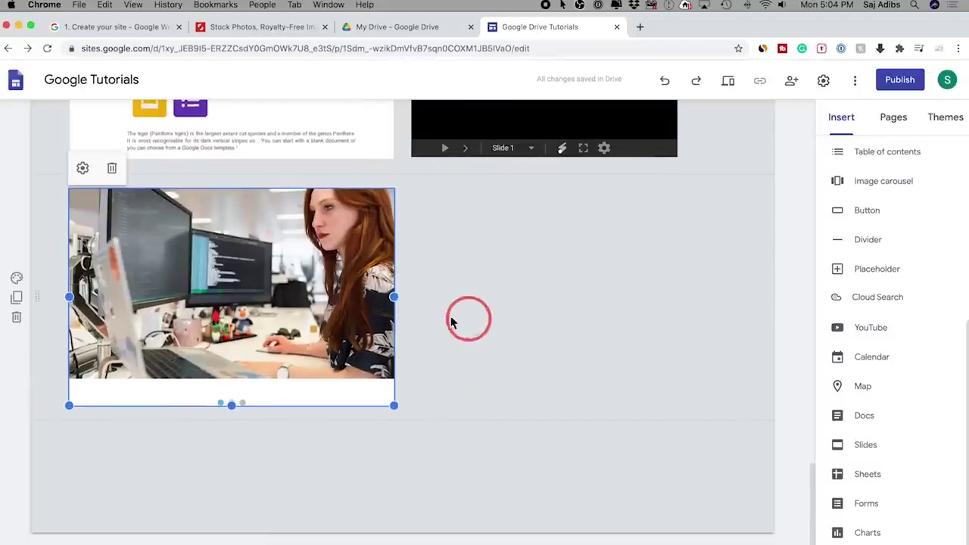
Widen the image carousel to nearly the full content width and increase its height
drag(395, 298, 679, 301)
mouse_move(373, 405)
mouse_down()
mouse_move(372, 530)
mouse_move(372, 450)
mouse_move(502, 368)
mouse_move(359, 426)
mouse_move(390, 401)
mouse_up()
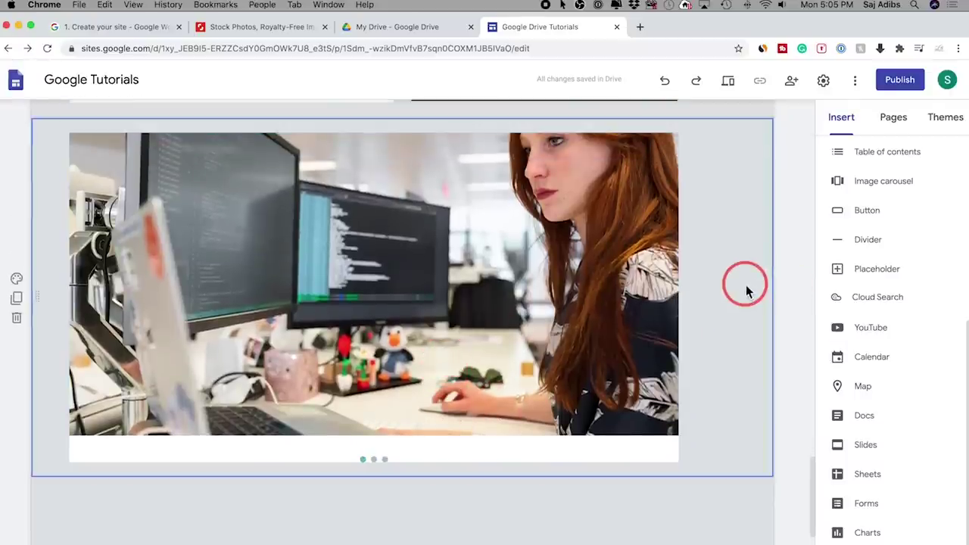
scroll(746, 292, up, 2)
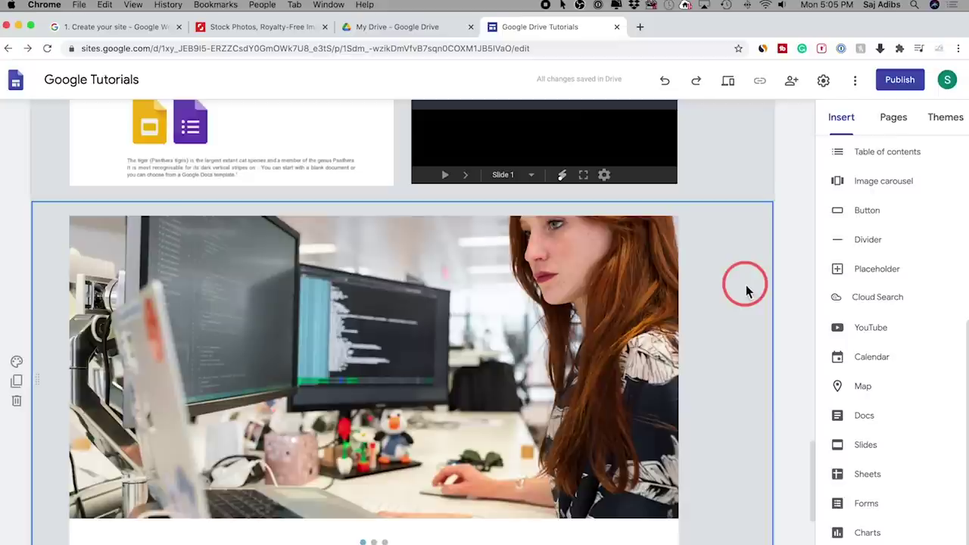
Preview the site and examine the home page in large-screen view, from the banner down to the embedded files and carousel
click(729, 83)
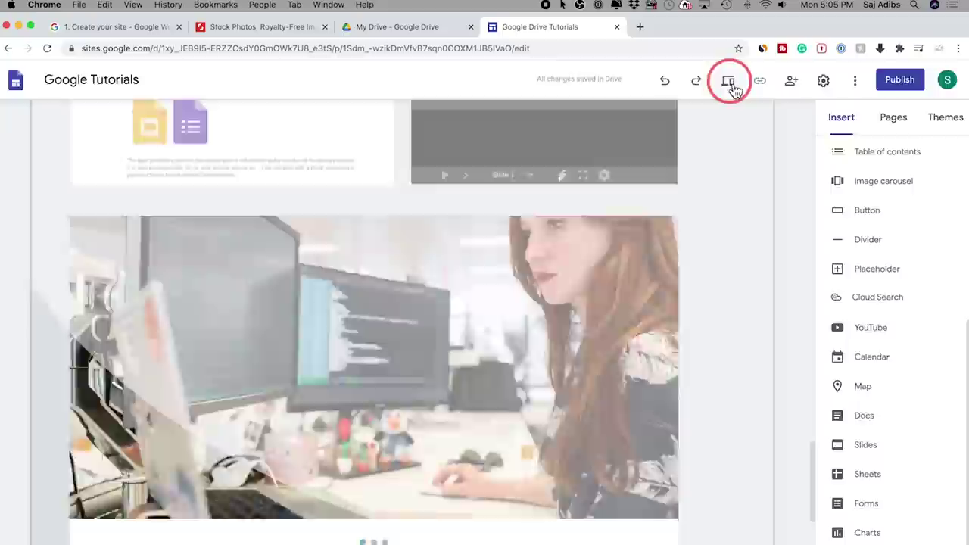
scroll(85, 316, down, 3)
scroll(85, 317, up, 3)
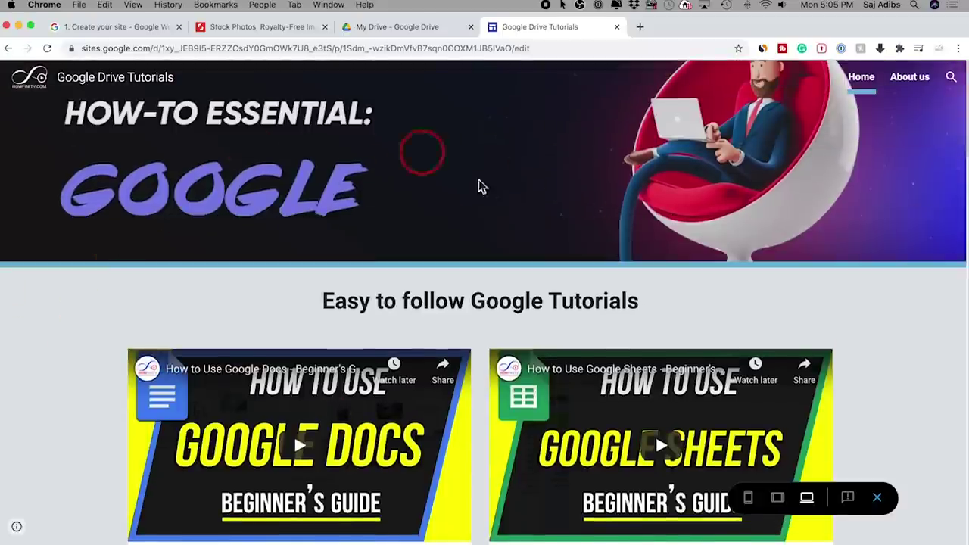
scroll(871, 227, down, 10)
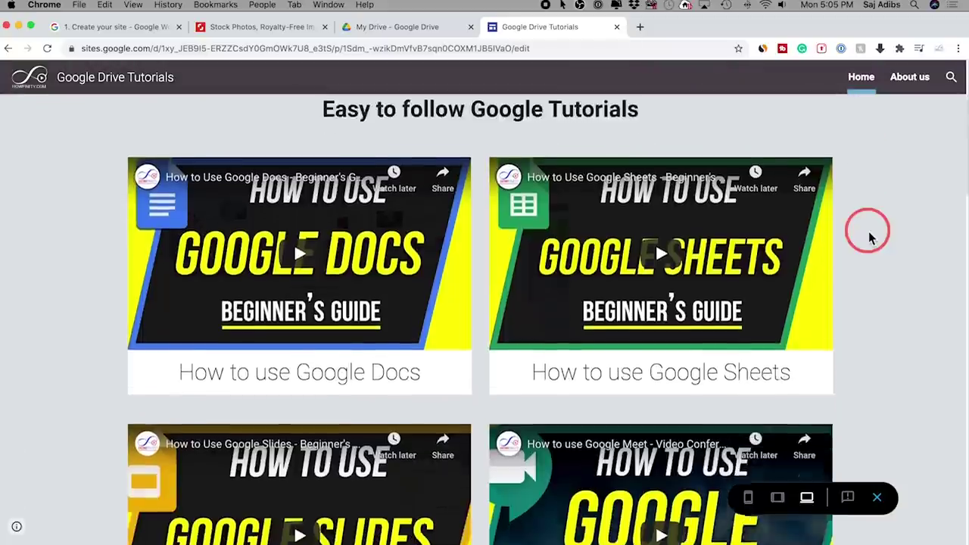
scroll(870, 237, down, 6)
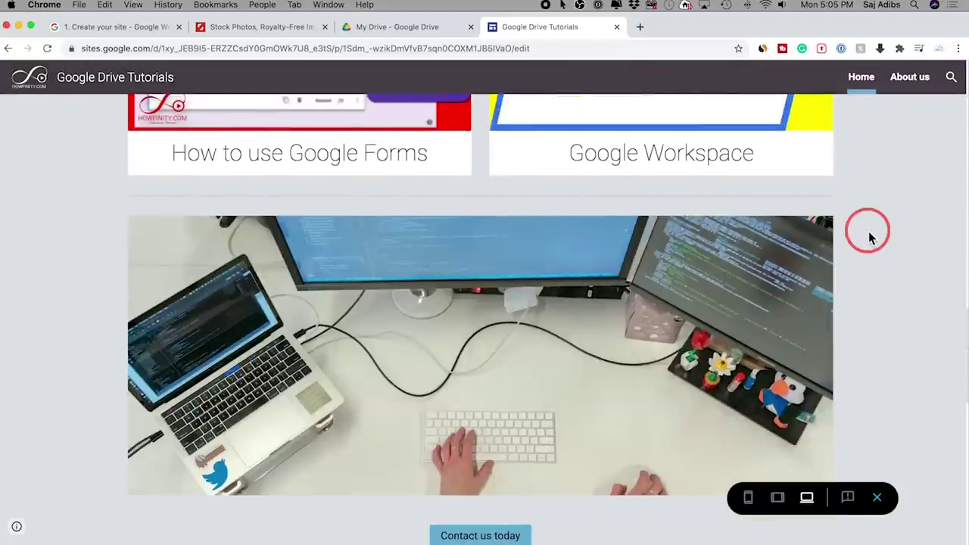
scroll(530, 254, down, 3)
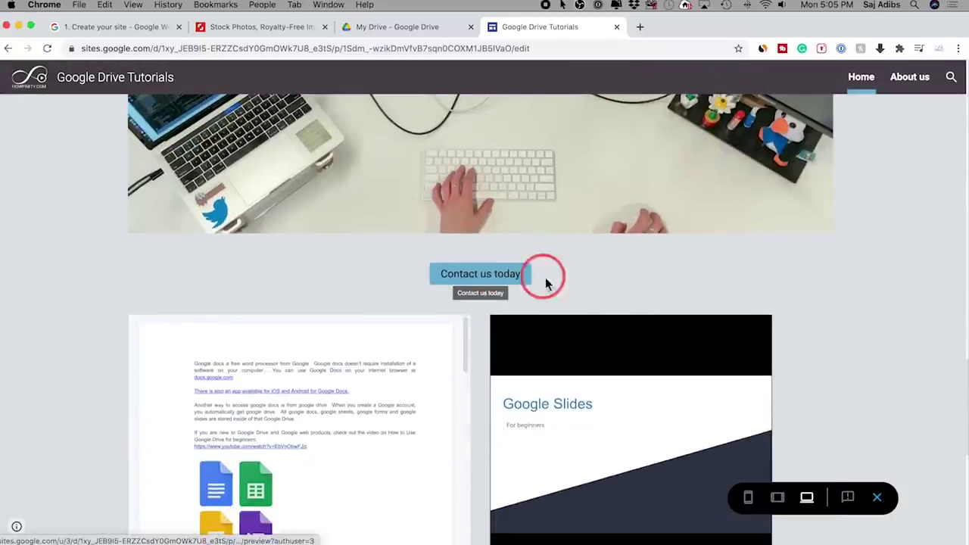
scroll(538, 280, down, 2)
scroll(621, 318, down, 4)
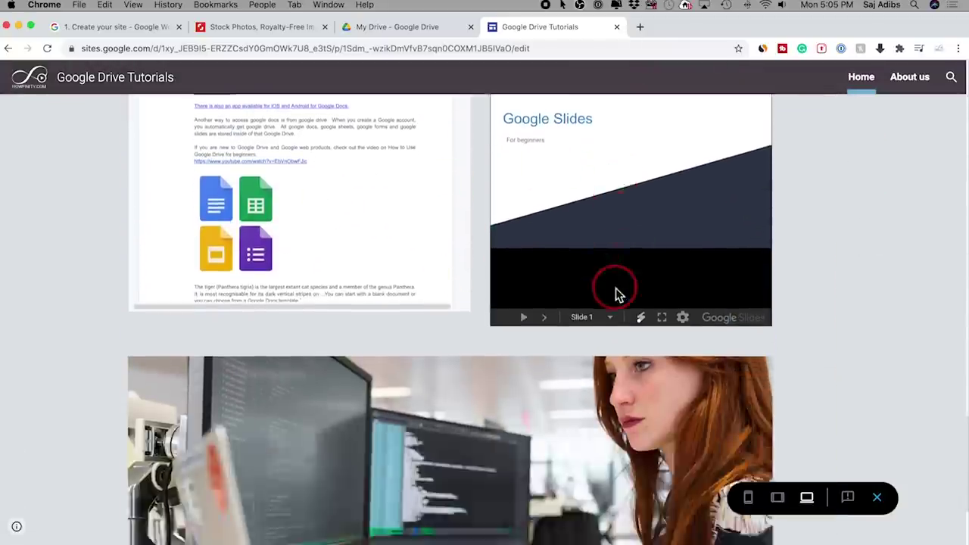
Advance through the images of the carousel at the end of the previewed home page
click(751, 341)
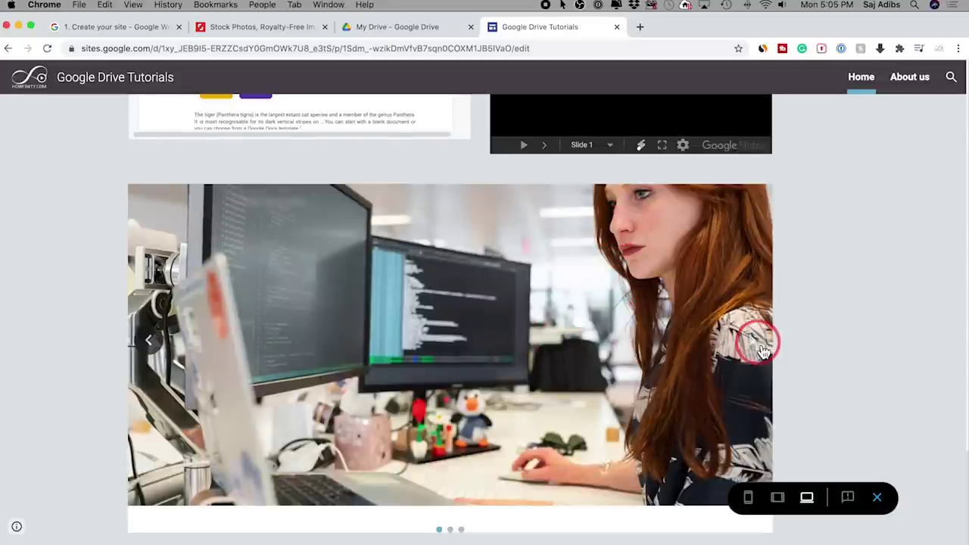
click(758, 345)
click(758, 345)
Check the About us page through the previewed site's navigation and return to the Home page
scroll(764, 350, up, 15)
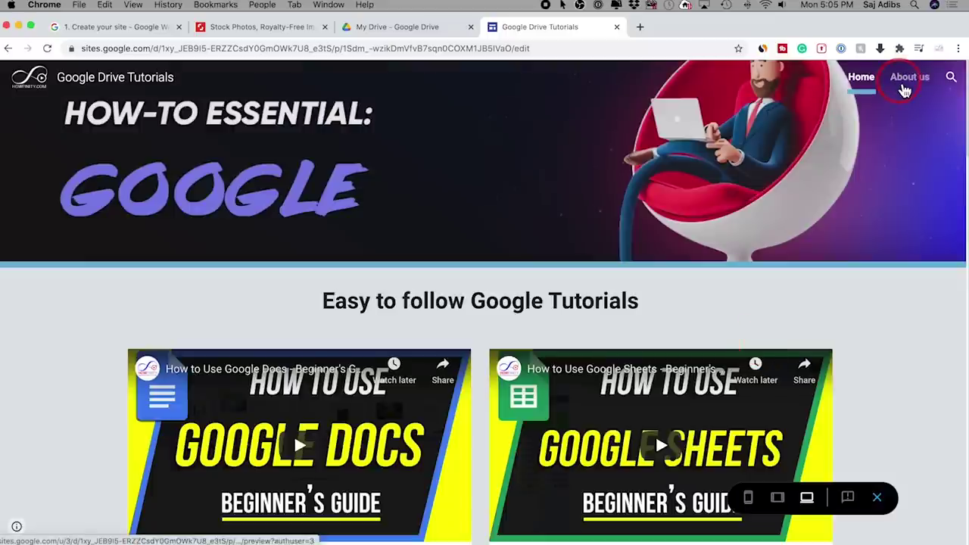
click(908, 78)
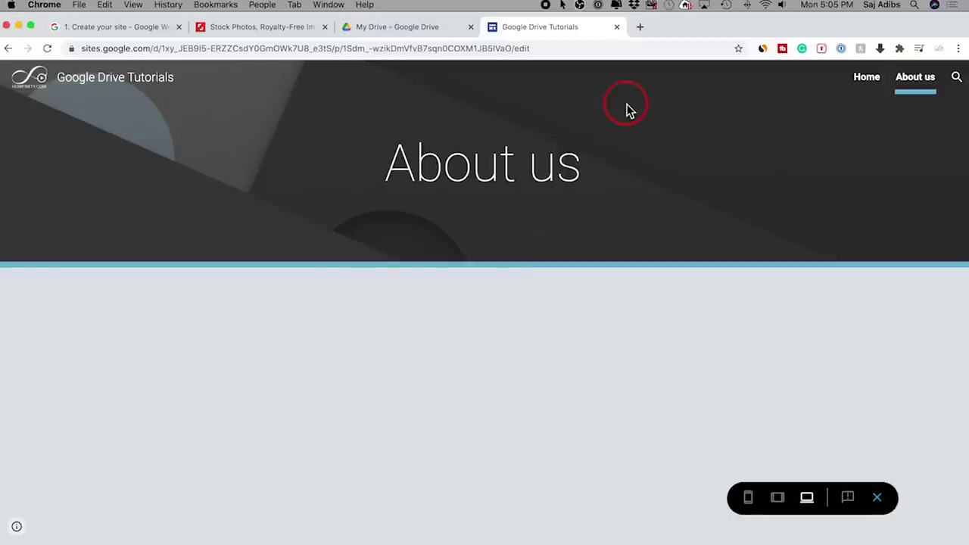
click(866, 76)
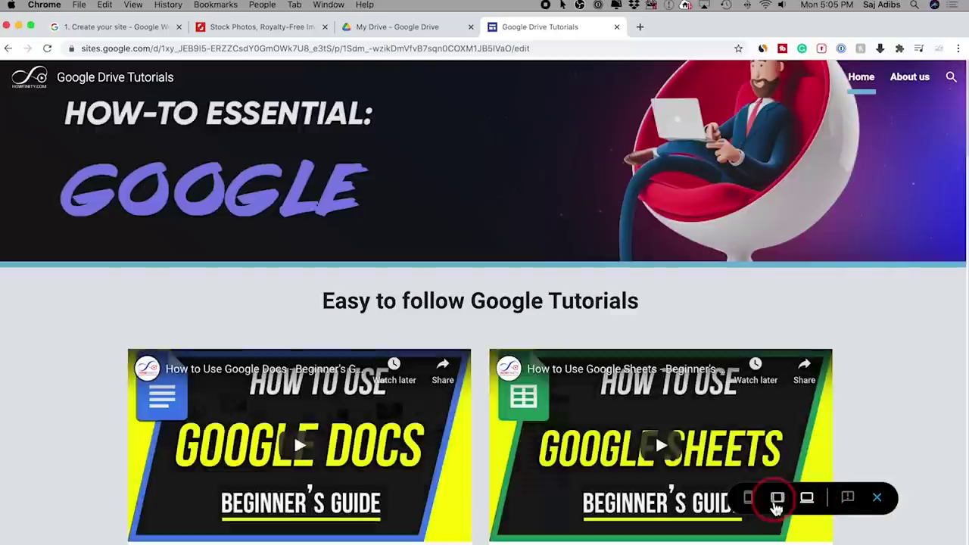
Preview the home page at tablet size and examine its layout down the page
click(778, 499)
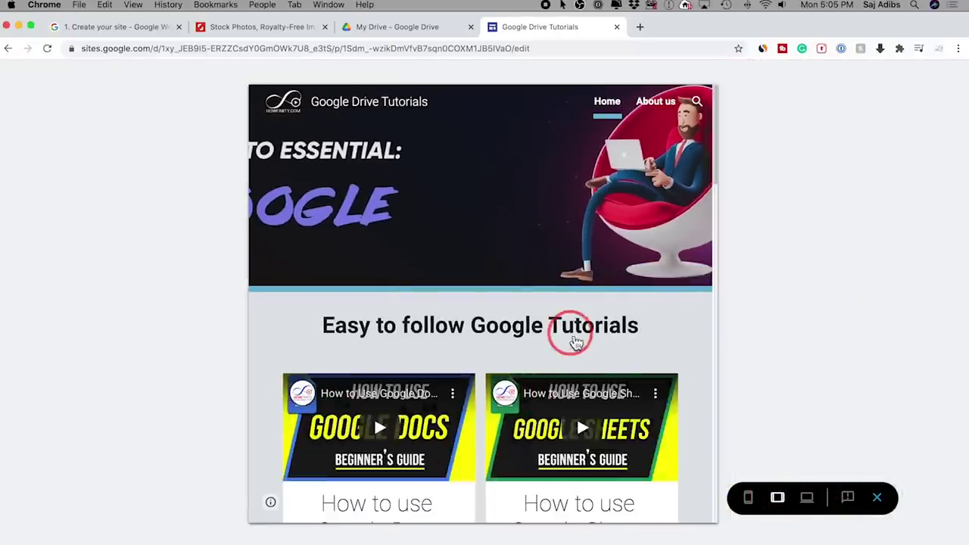
scroll(572, 329, down, 6)
scroll(571, 334, down, 5)
scroll(571, 334, up, 15)
Preview the home page at phone size, examine its full length, and exit the preview
click(750, 498)
scroll(478, 301, down, 5)
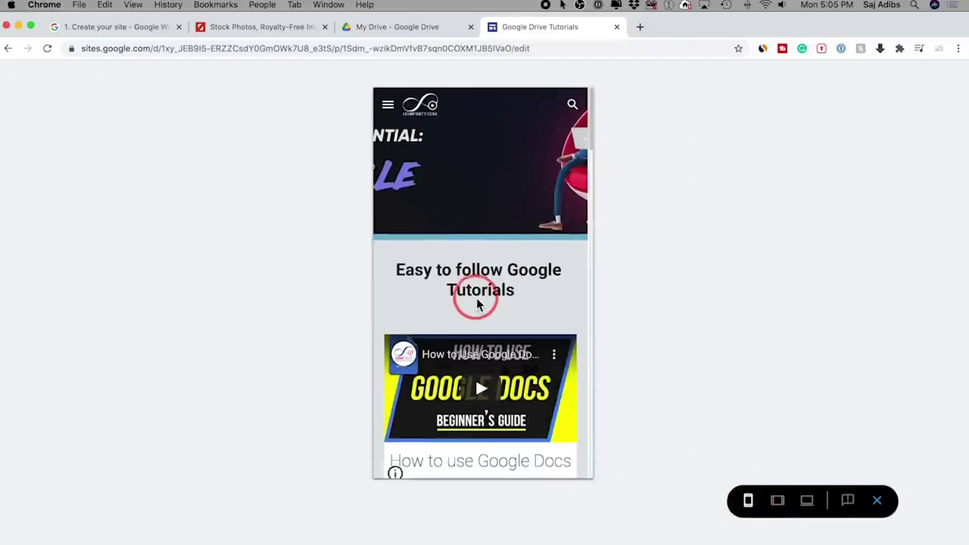
scroll(477, 303, down, 8)
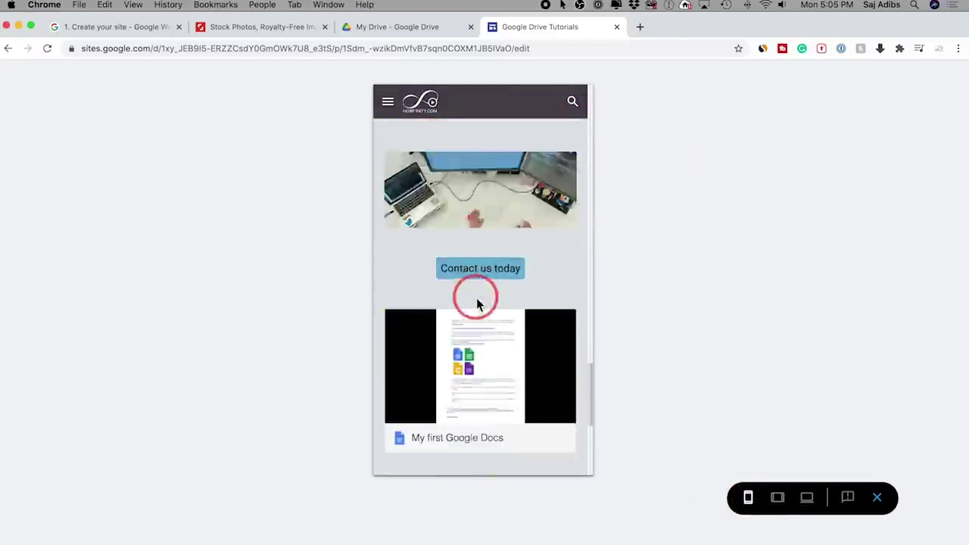
scroll(477, 303, up, 10)
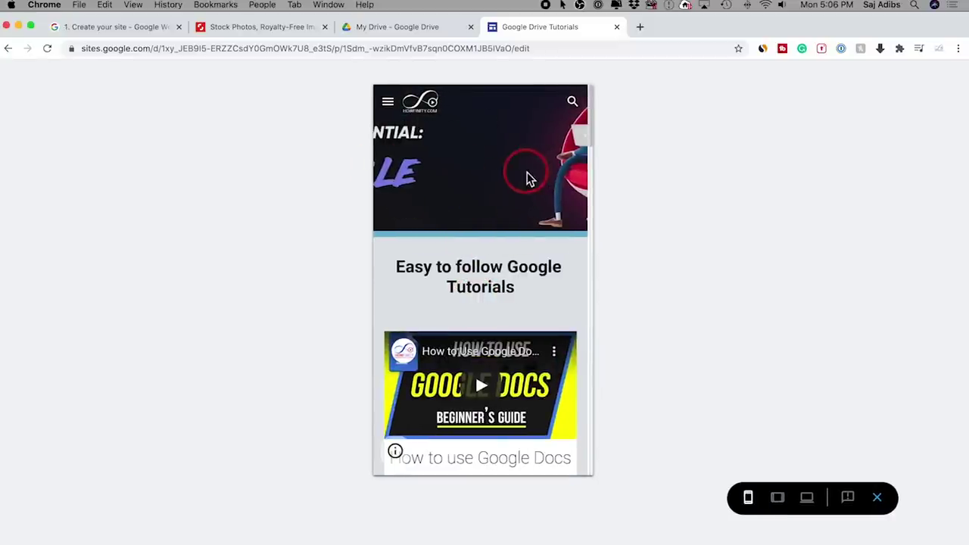
scroll(550, 178, down, 15)
scroll(537, 187, up, 12)
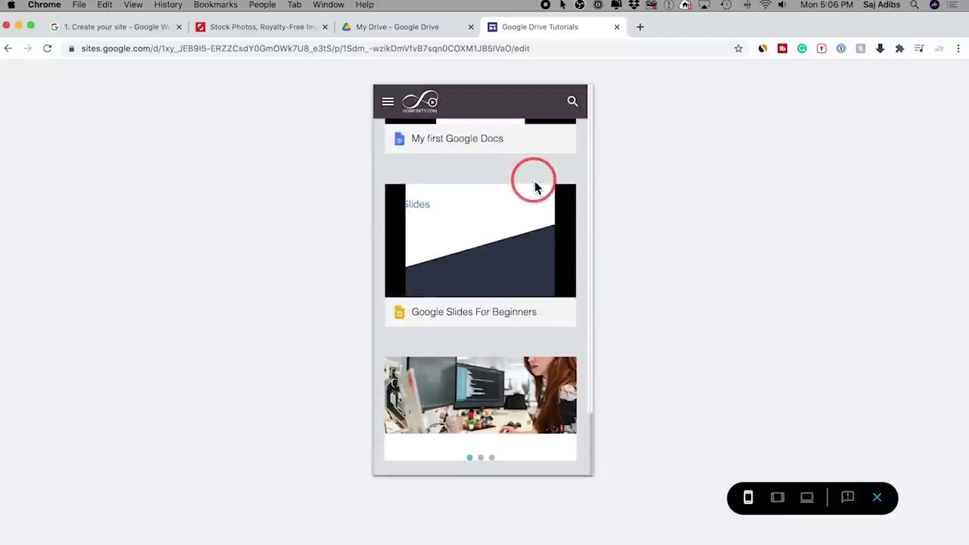
scroll(498, 341, down, 11)
scroll(497, 348, up, 15)
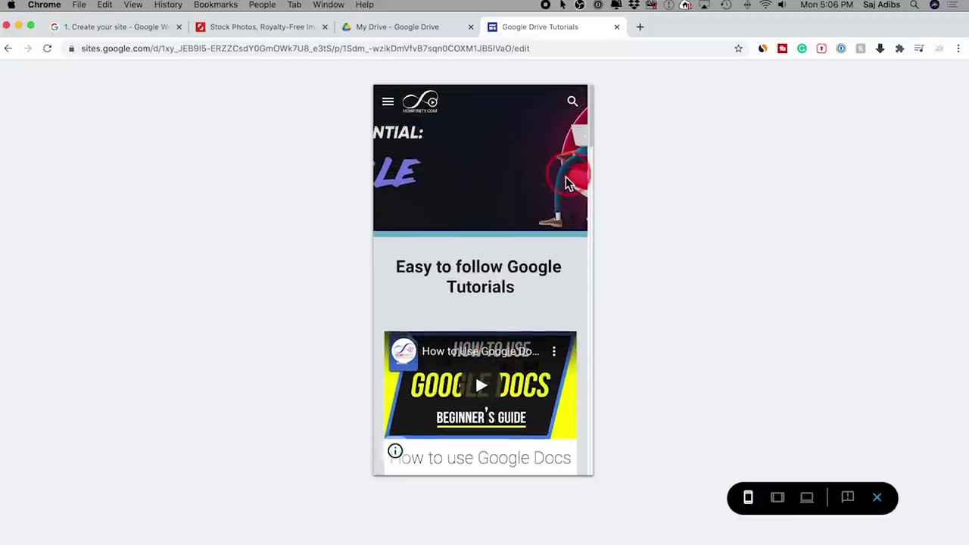
click(878, 499)
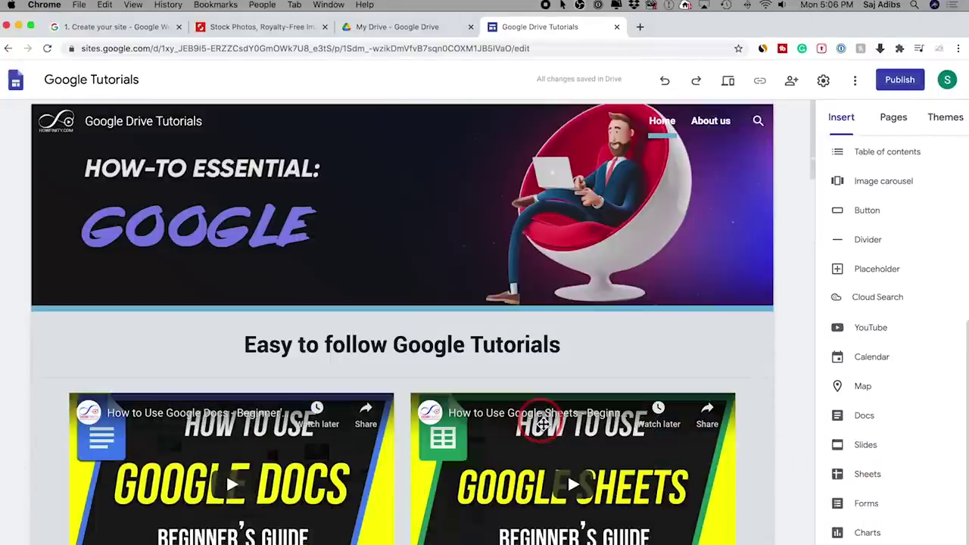
Try the Cover and Title only header types on the home page and restore the Banner type without readability adjustment
mouse_move(89, 274)
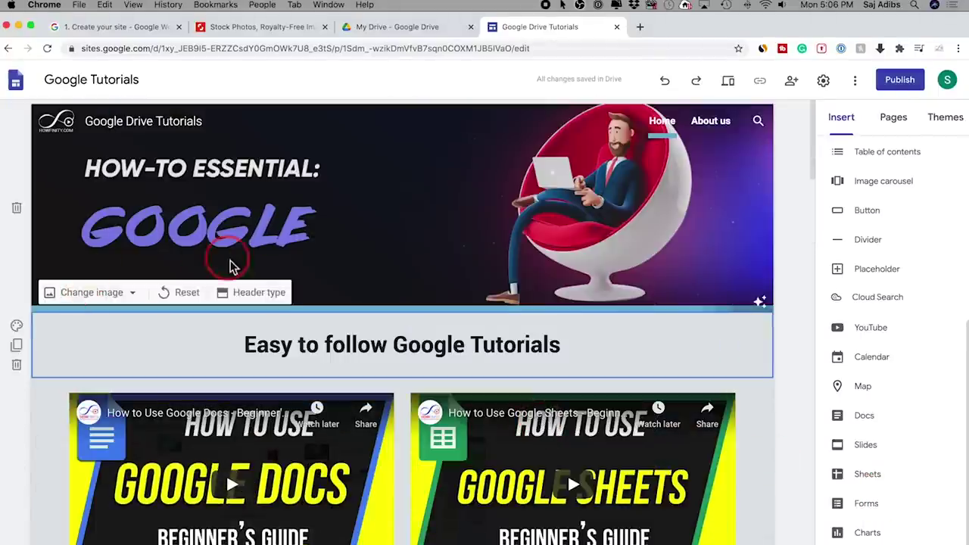
click(255, 299)
click(195, 295)
click(263, 342)
click(98, 289)
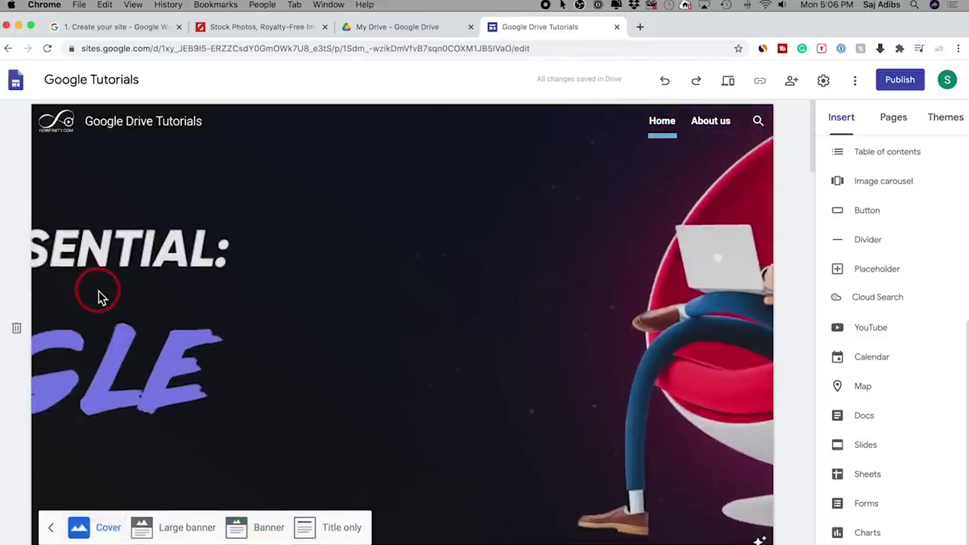
click(341, 528)
click(266, 169)
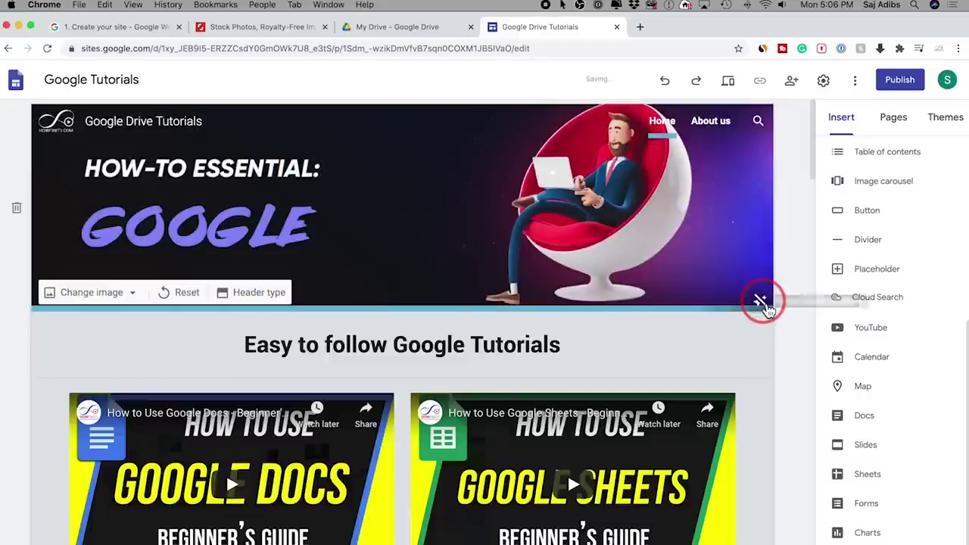
click(761, 302)
click(787, 198)
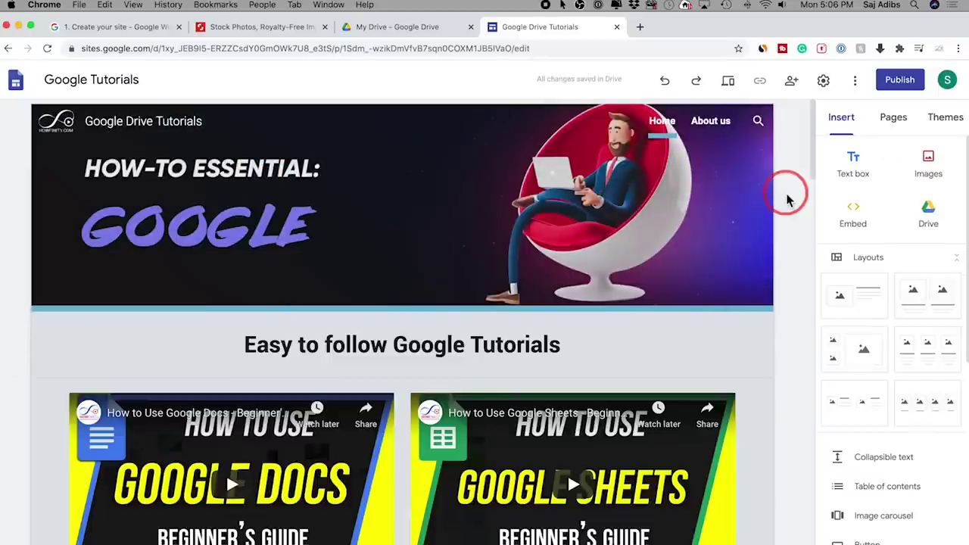
View the page options available for the About us page and close them without choosing any
click(894, 126)
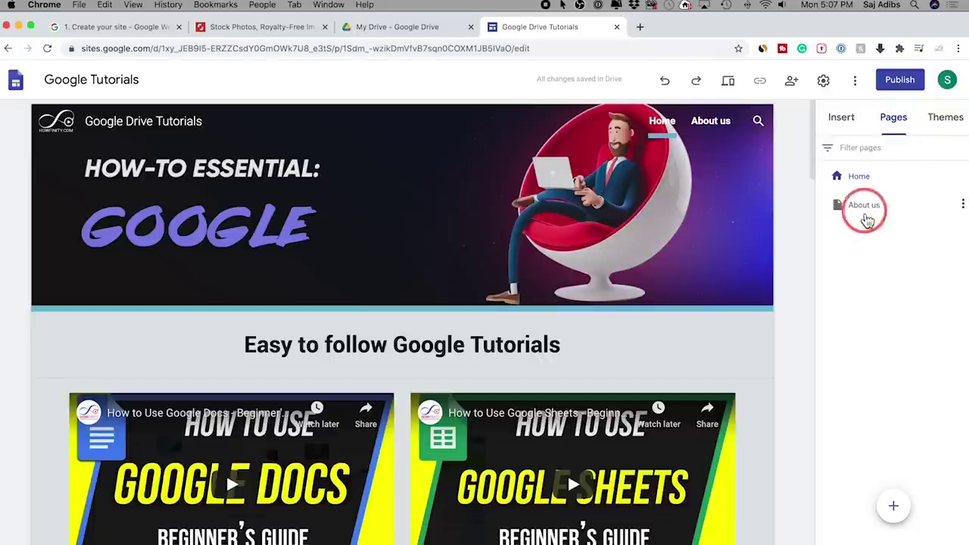
click(963, 206)
click(898, 218)
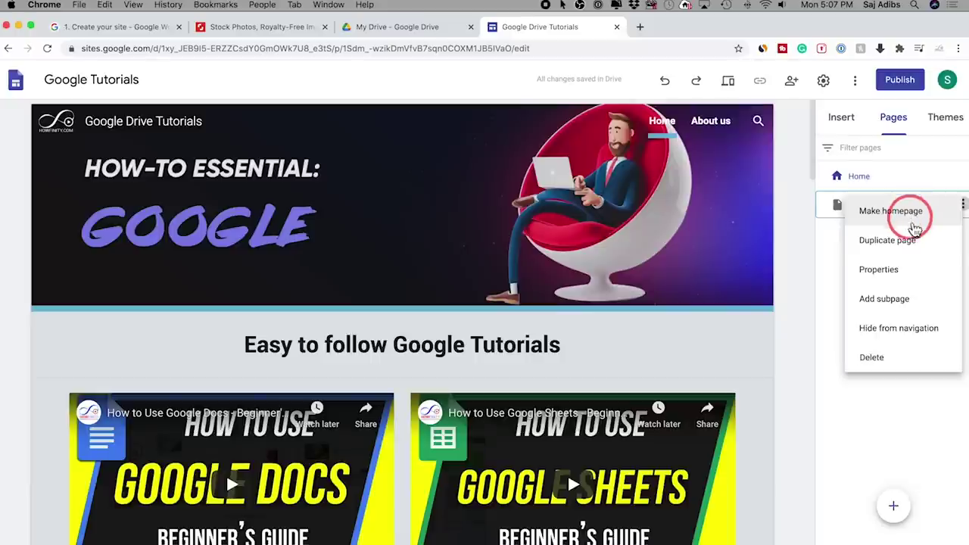
click(824, 254)
mouse_move(904, 513)
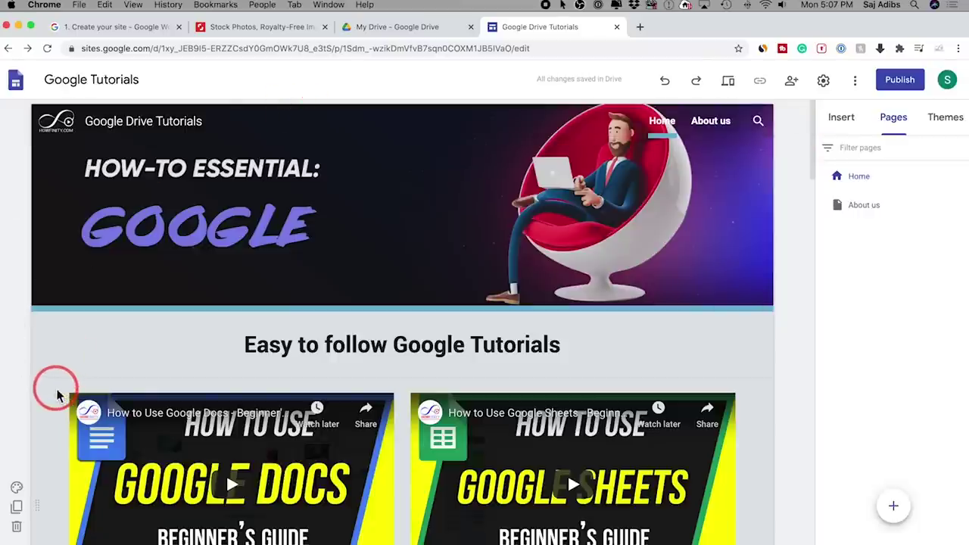
Switch to the Shutterstock site and browse its home page
click(243, 27)
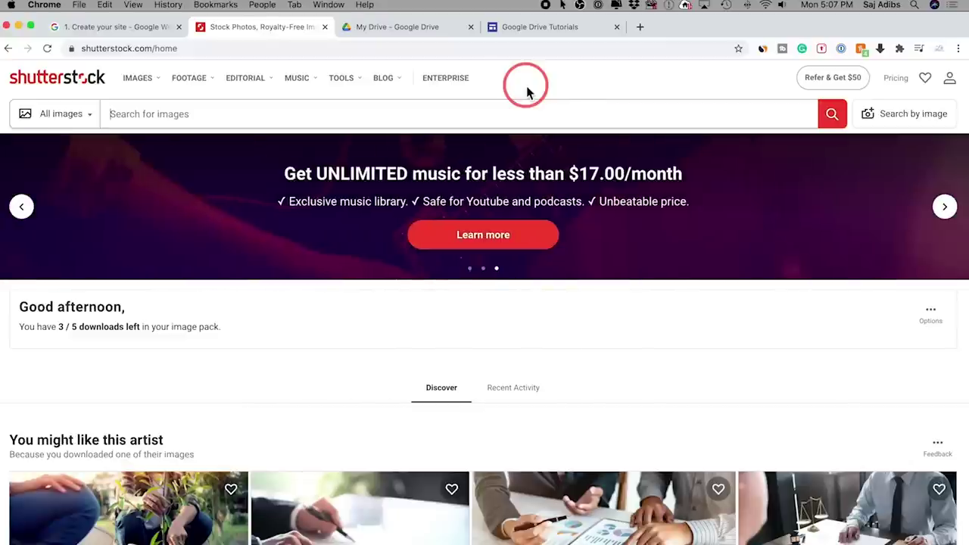
scroll(510, 115, down, 4)
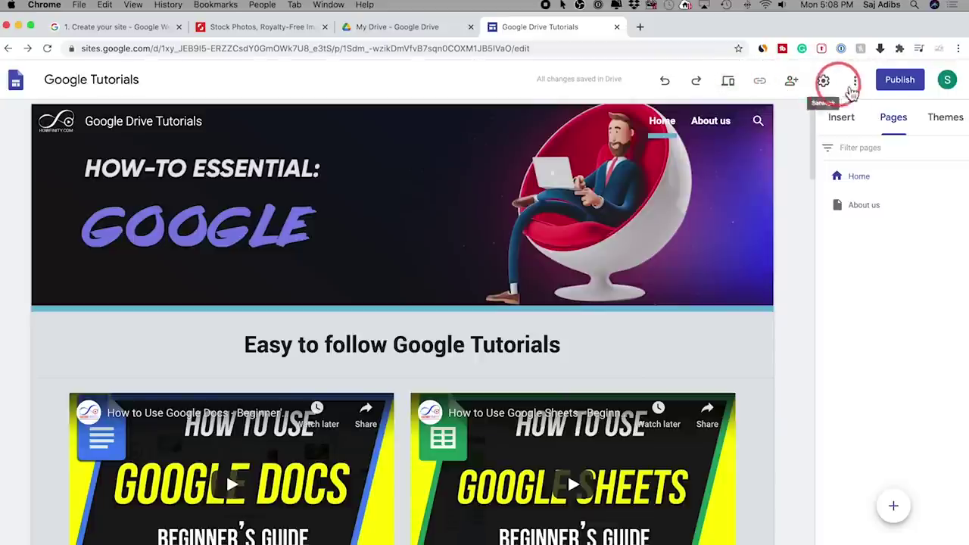
Publish the site with the web address "tutorials"
click(896, 83)
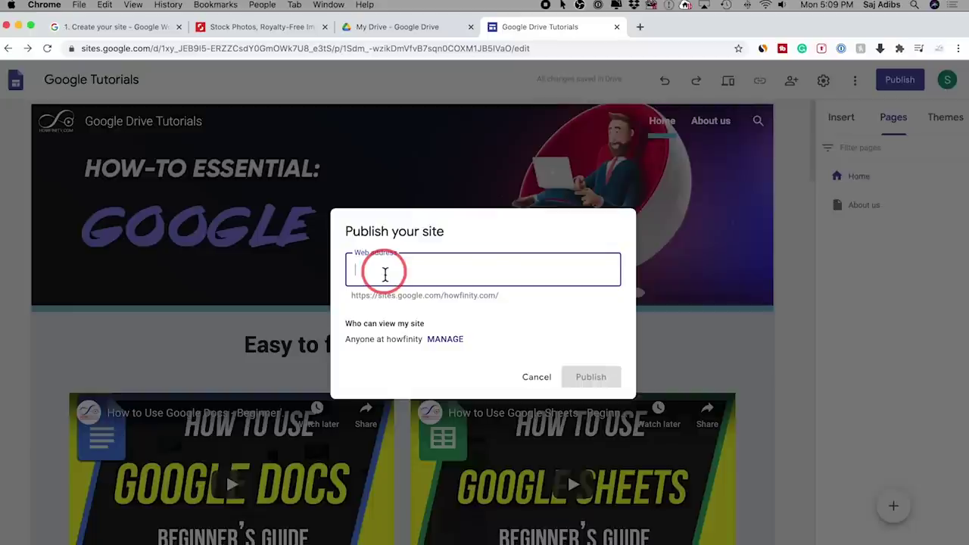
text(googletutorial)
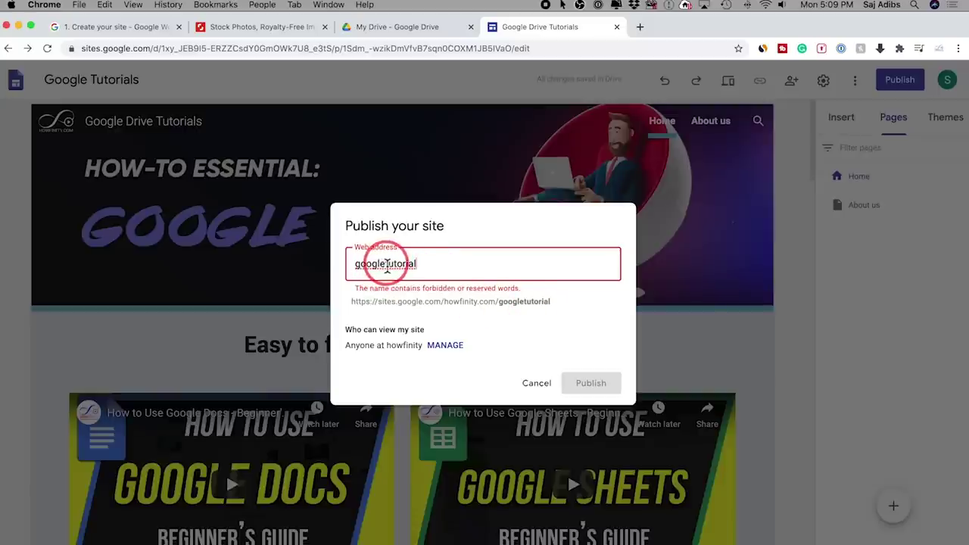
double_click(361, 263)
key(BackSpace)
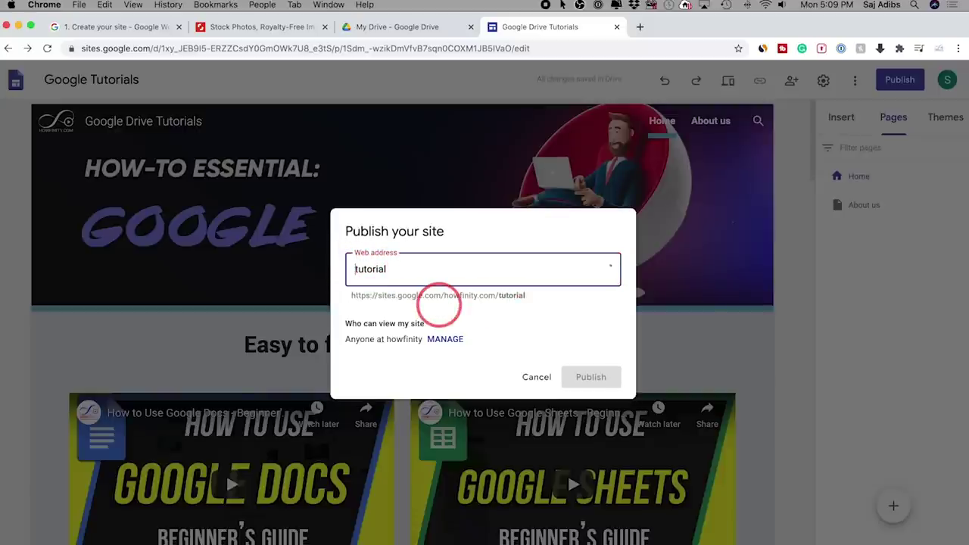
click(405, 269)
text(s)
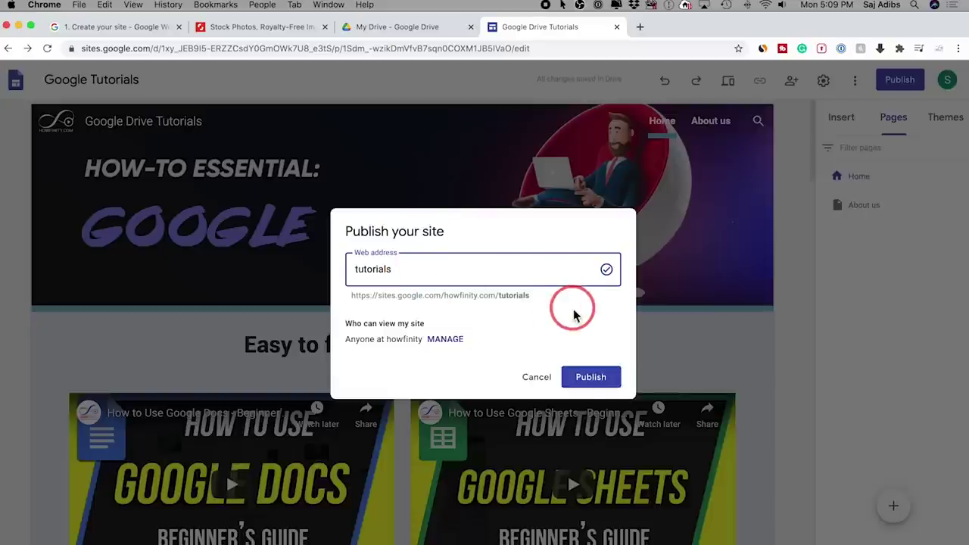
click(587, 378)
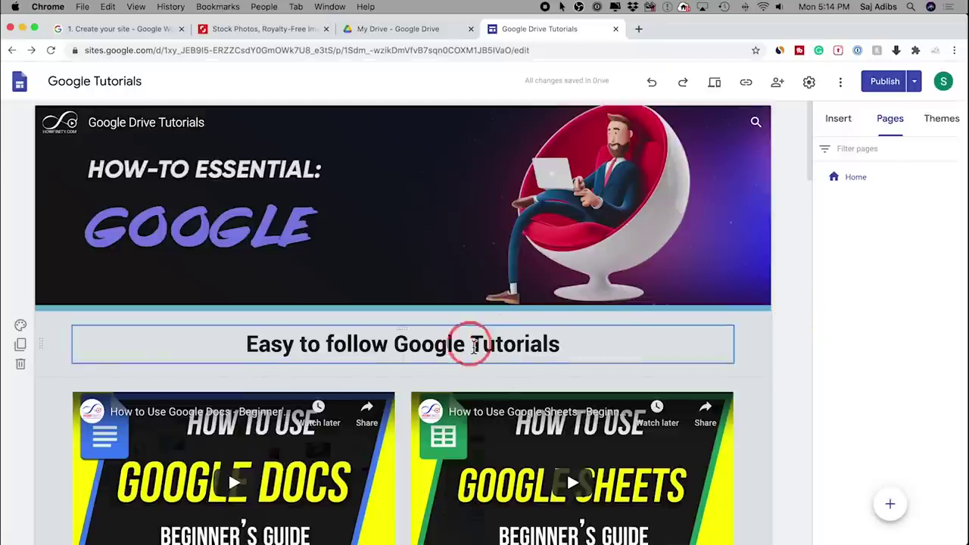
Publish the site's current version again, view the published site link, and close it
mouse_move(761, 189)
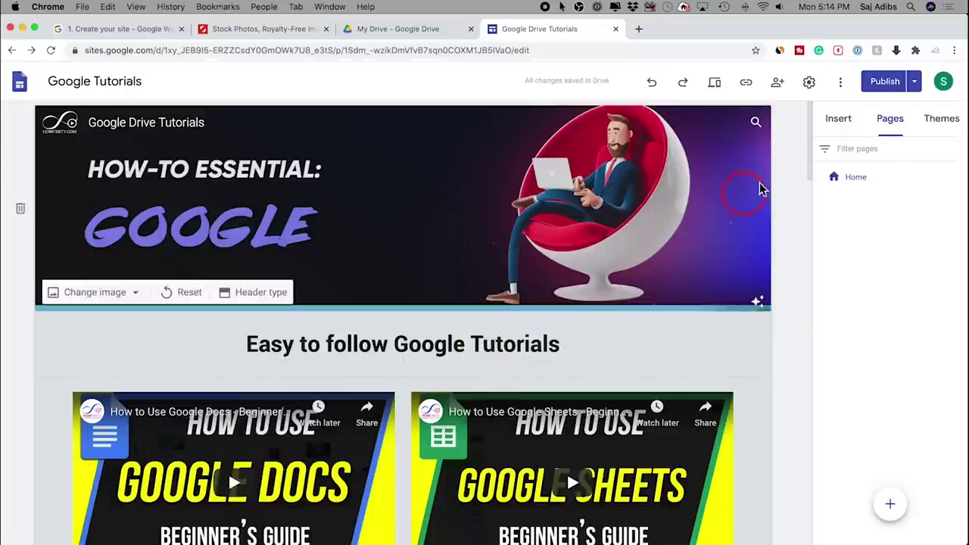
click(885, 83)
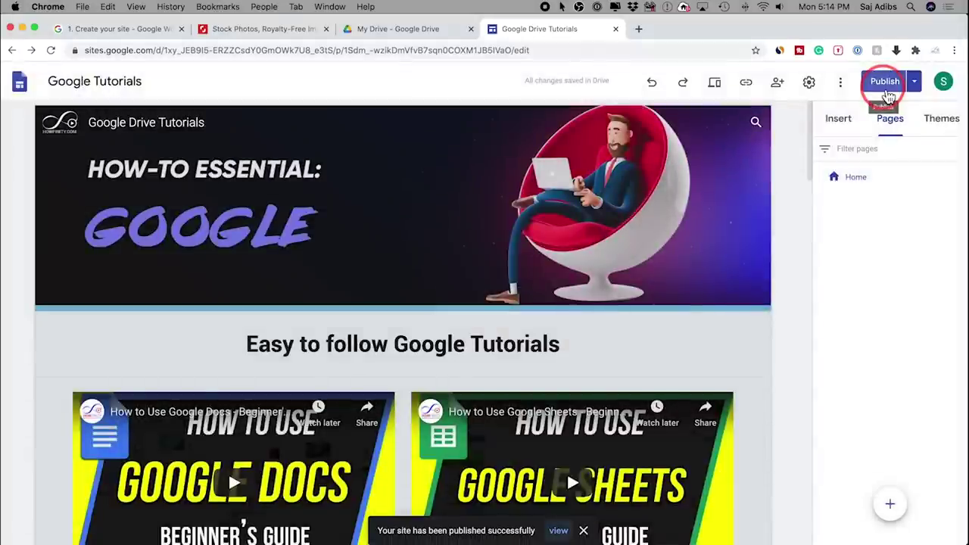
click(748, 85)
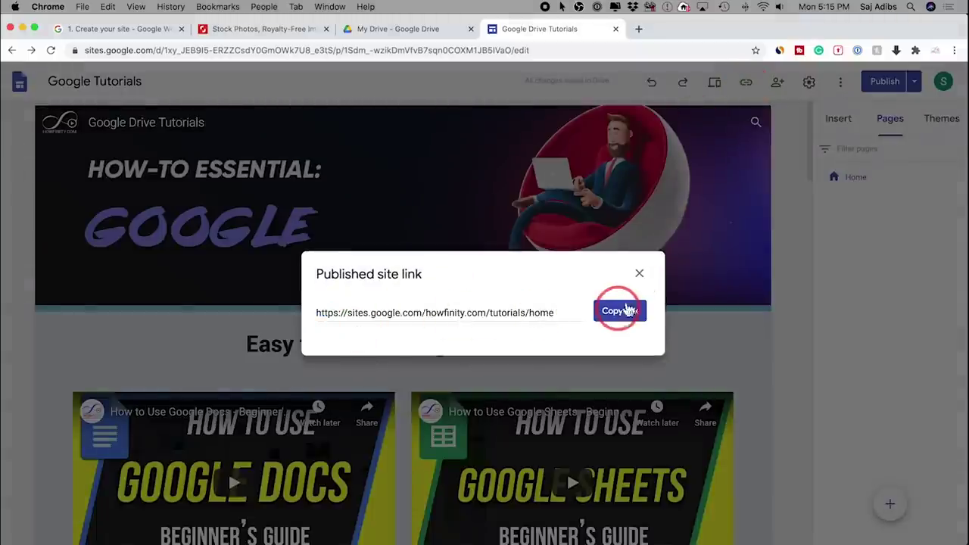
click(640, 274)
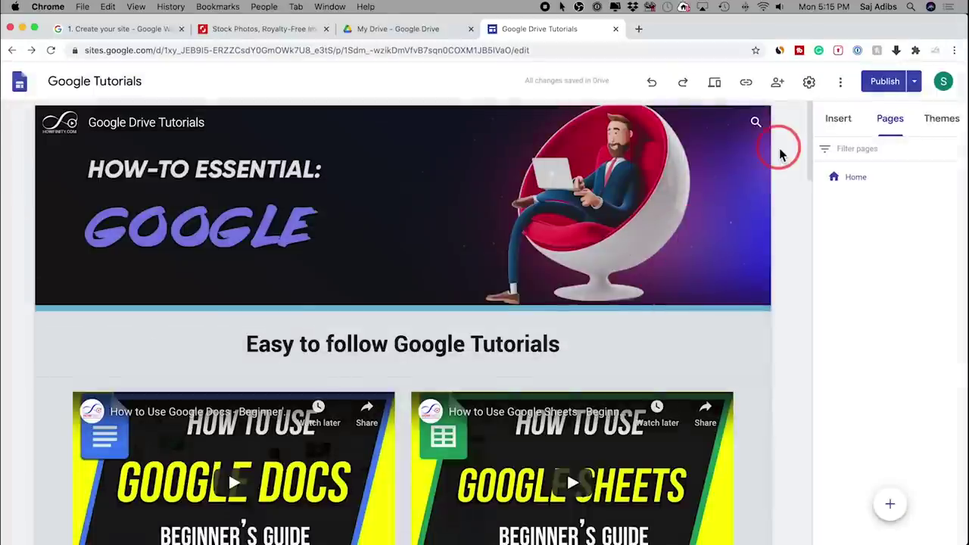
Set the published site's link access to Public in the sharing settings, leaving the draft set to Restricted
click(784, 90)
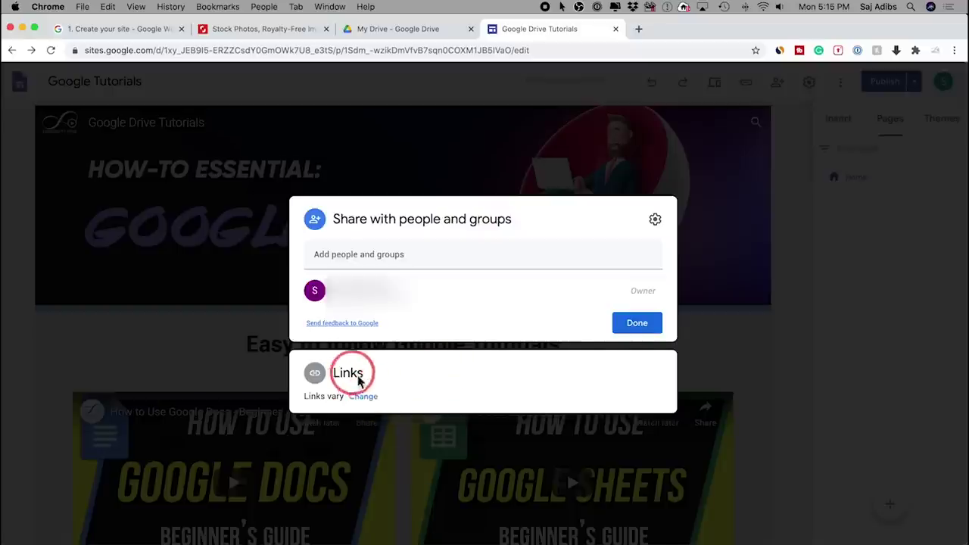
click(358, 376)
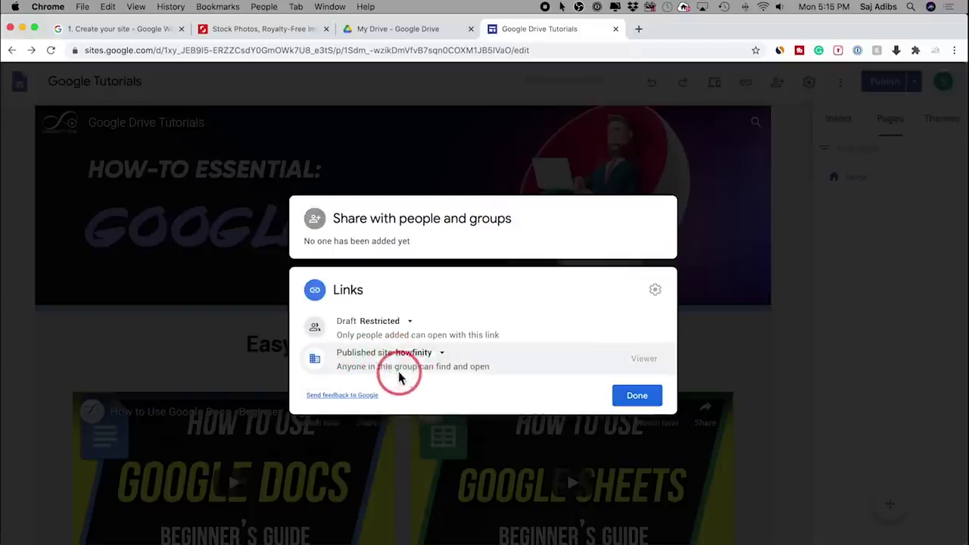
click(442, 354)
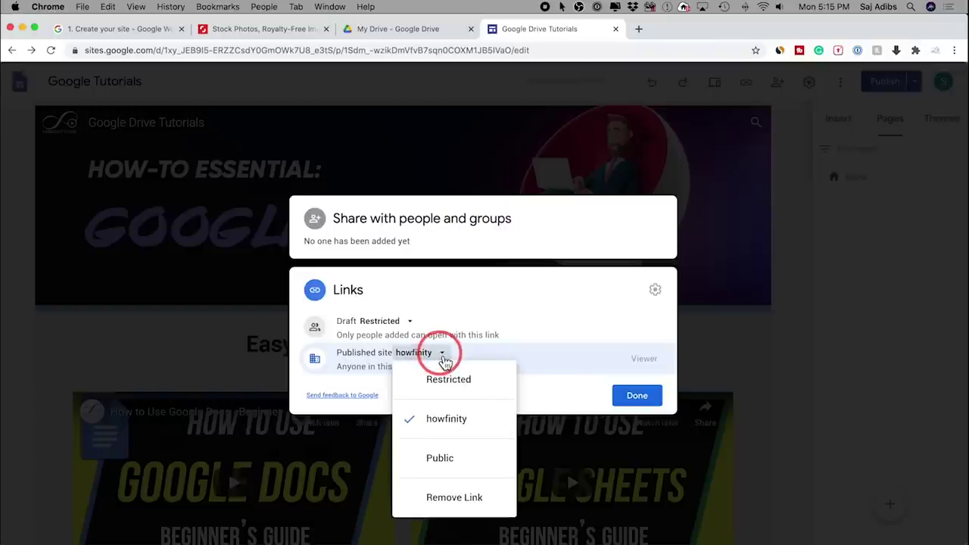
click(447, 465)
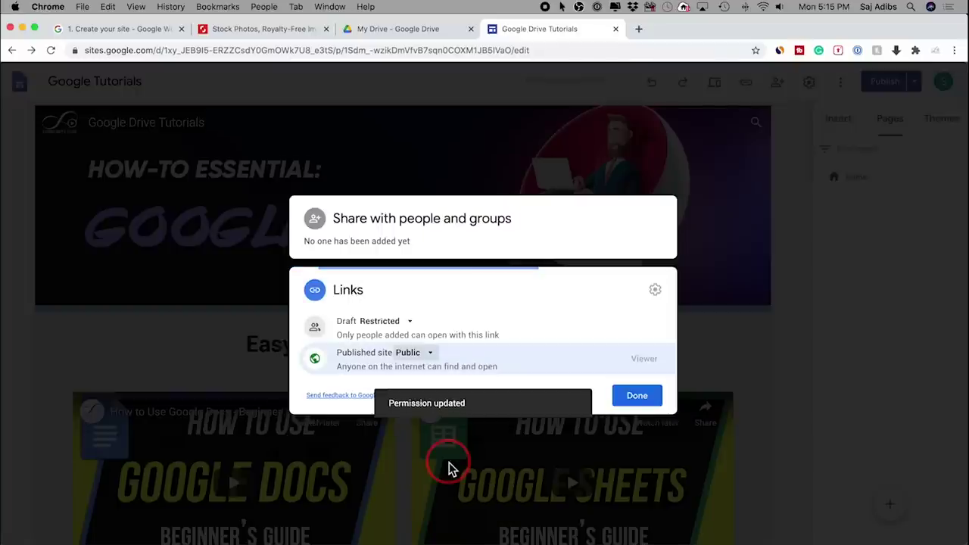
click(409, 324)
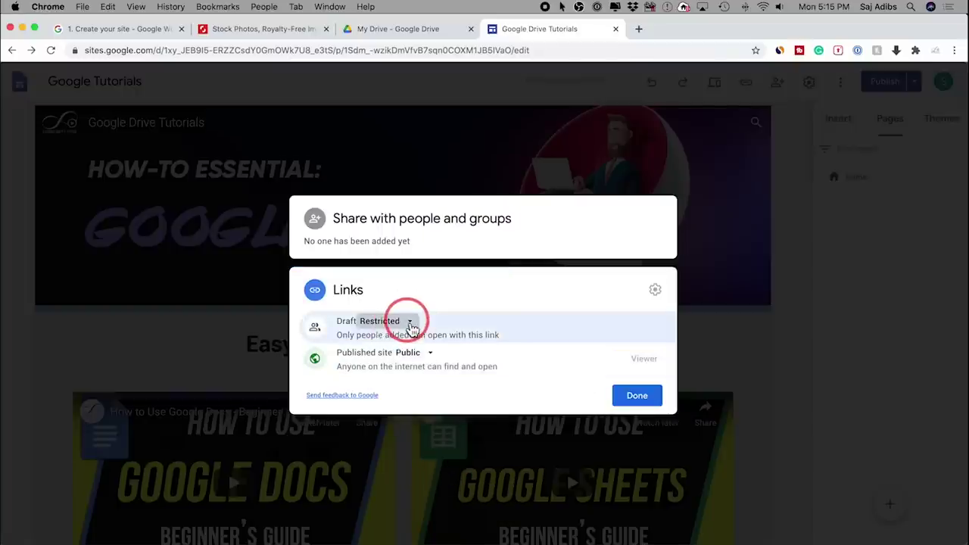
click(413, 327)
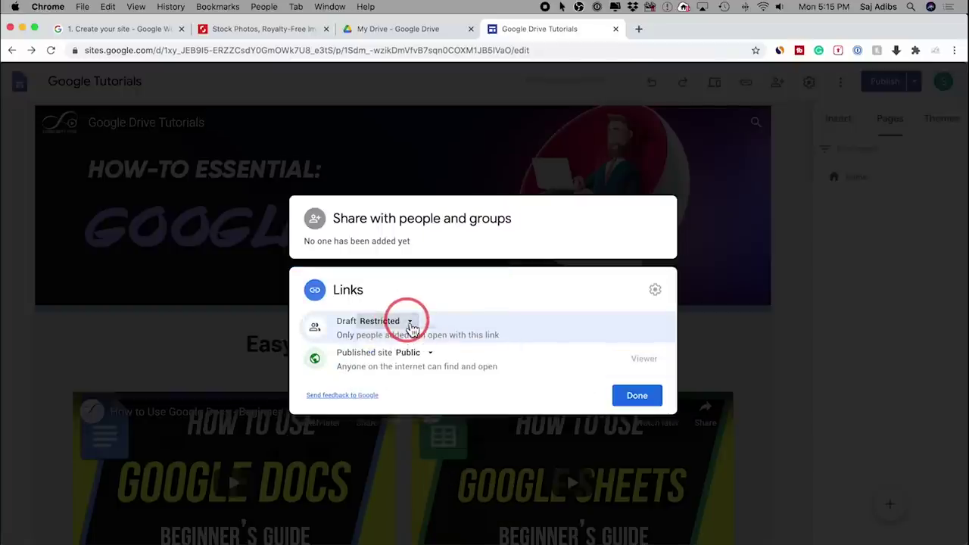
click(639, 397)
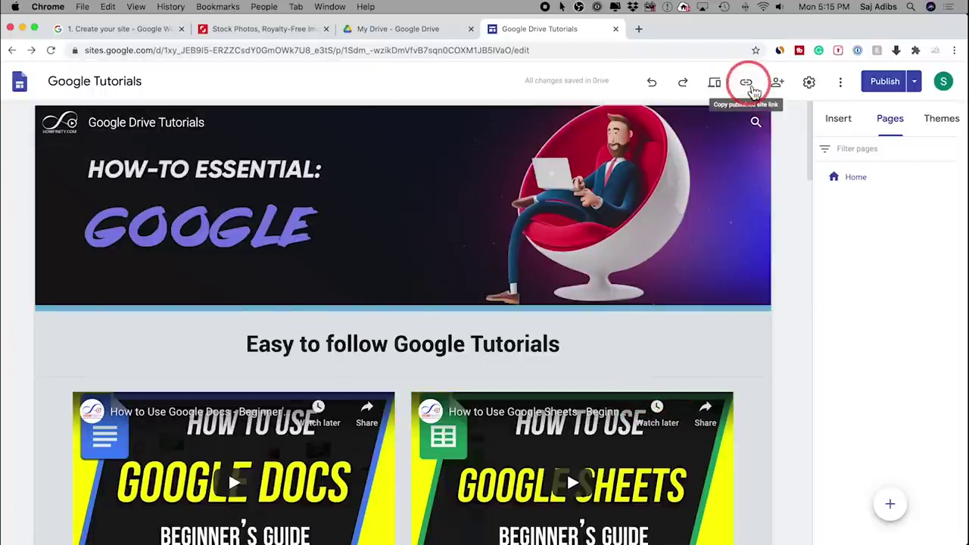
Copy the published site link, load it in a new browser tab, and look over the live page
click(747, 83)
click(618, 315)
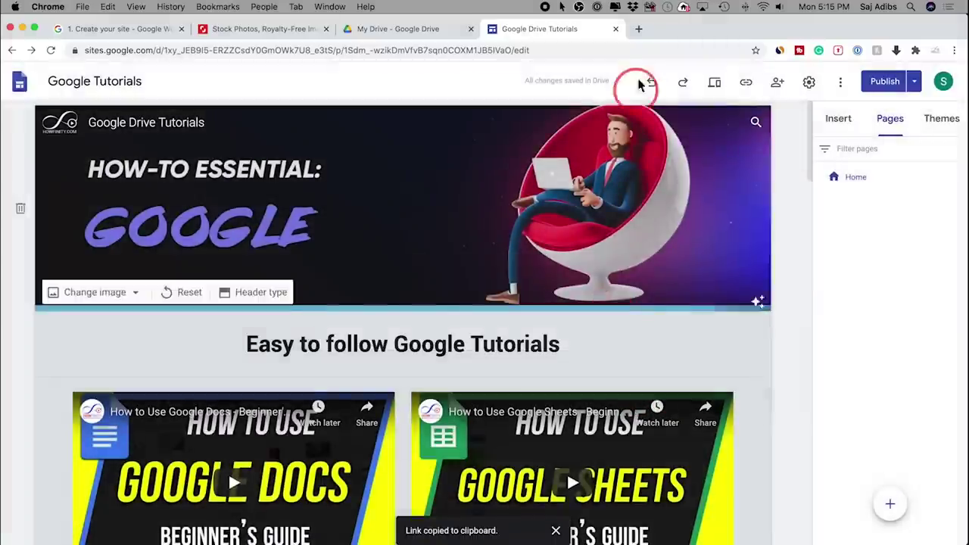
click(638, 28)
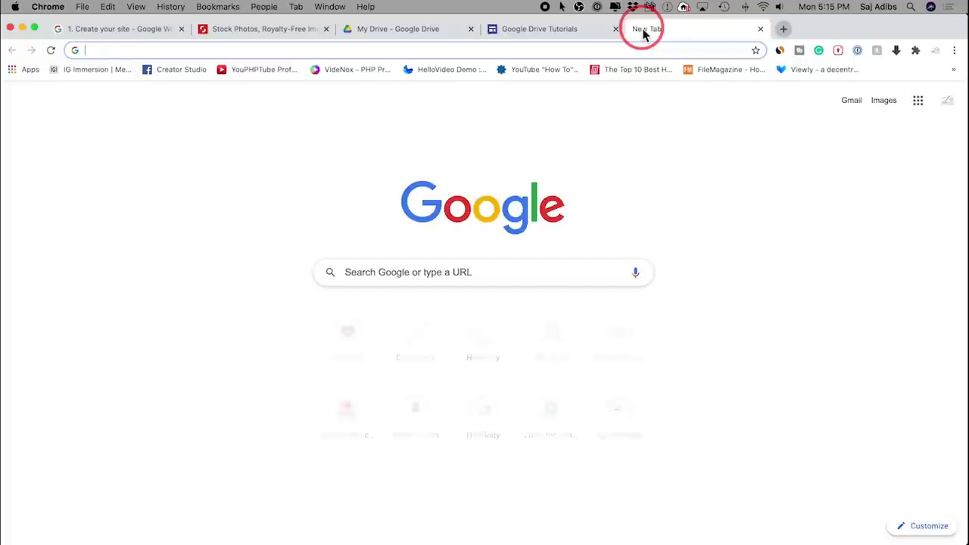
key(super+v)
key(Return)
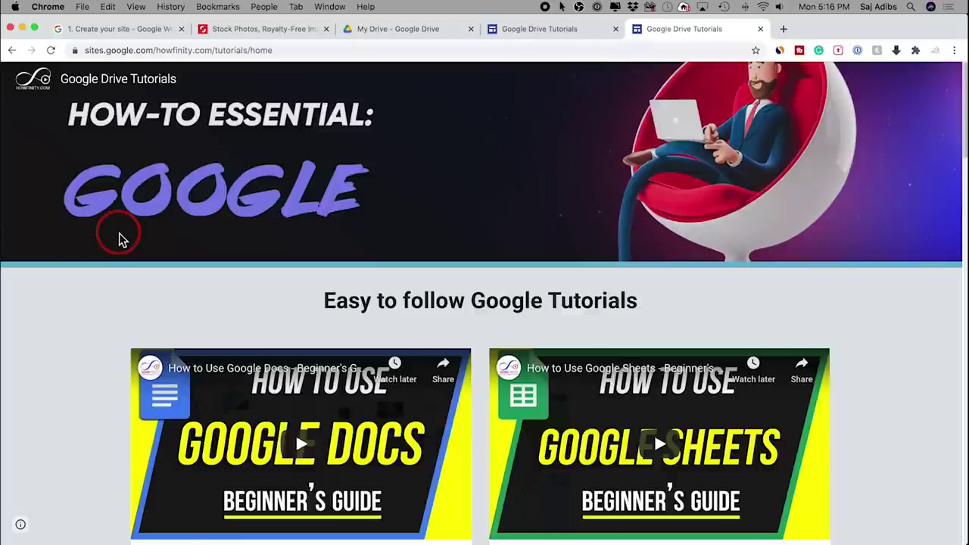
scroll(118, 238, down, 5)
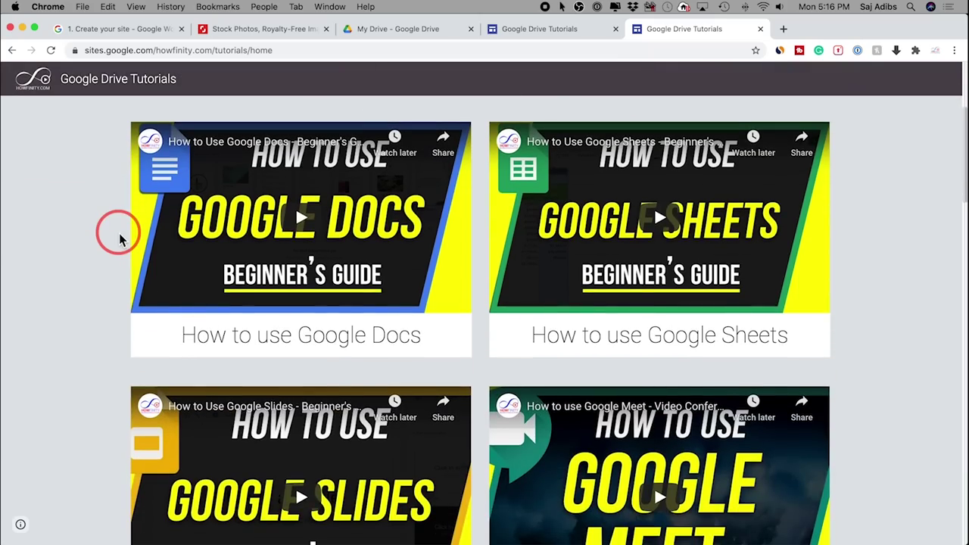
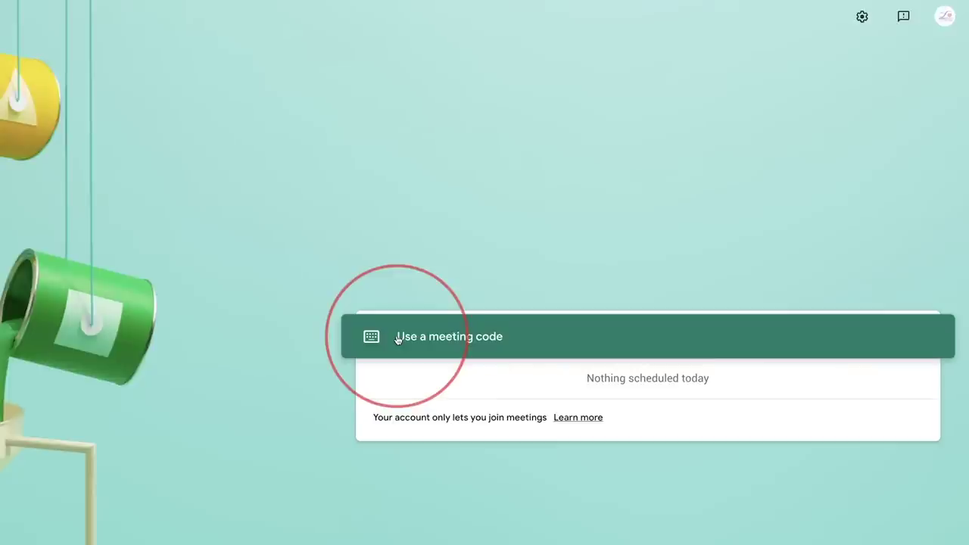
View the meeting code prompt in Google Meet, close it, and switch to the Meet page that allows starting a meeting
click(445, 343)
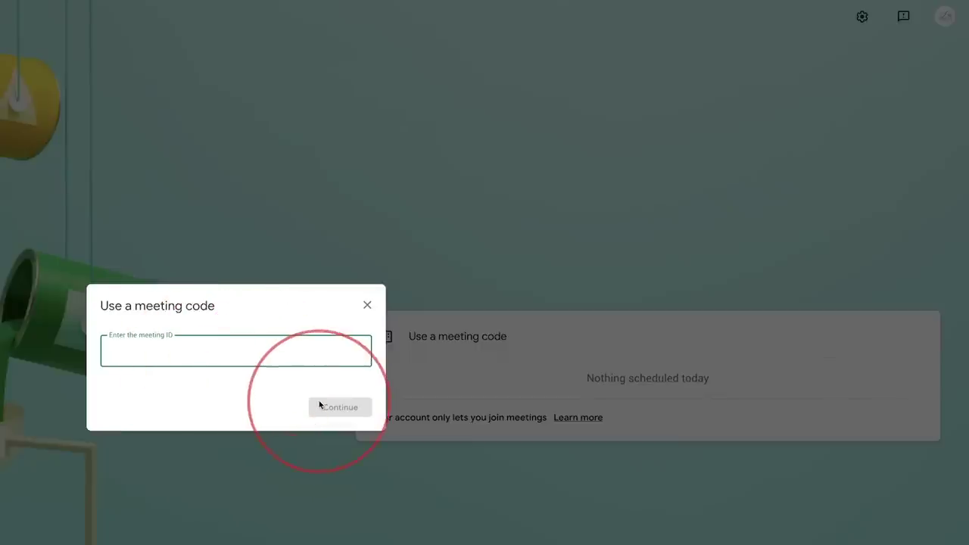
click(367, 301)
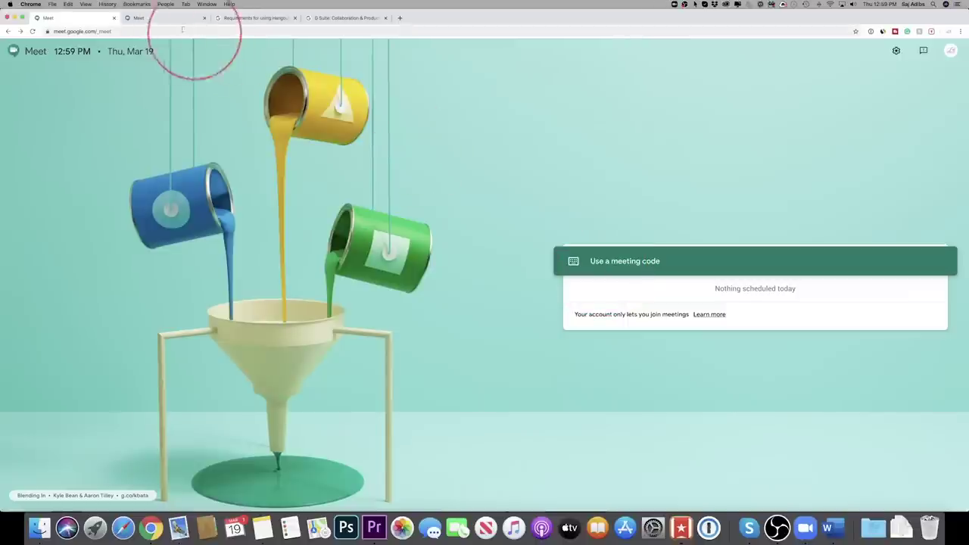
click(165, 24)
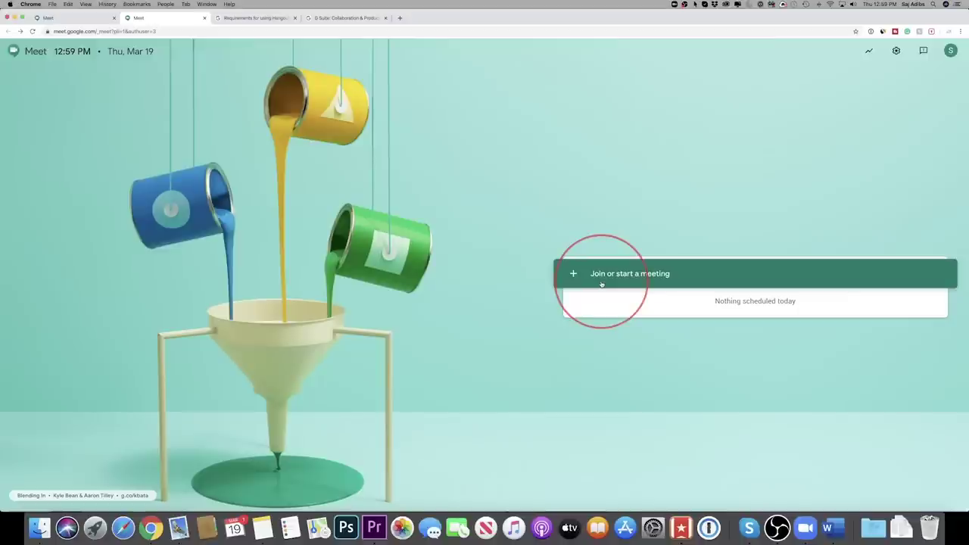
View the G Suite pricing plans and return to the Meet page that allows starting a meeting
click(328, 18)
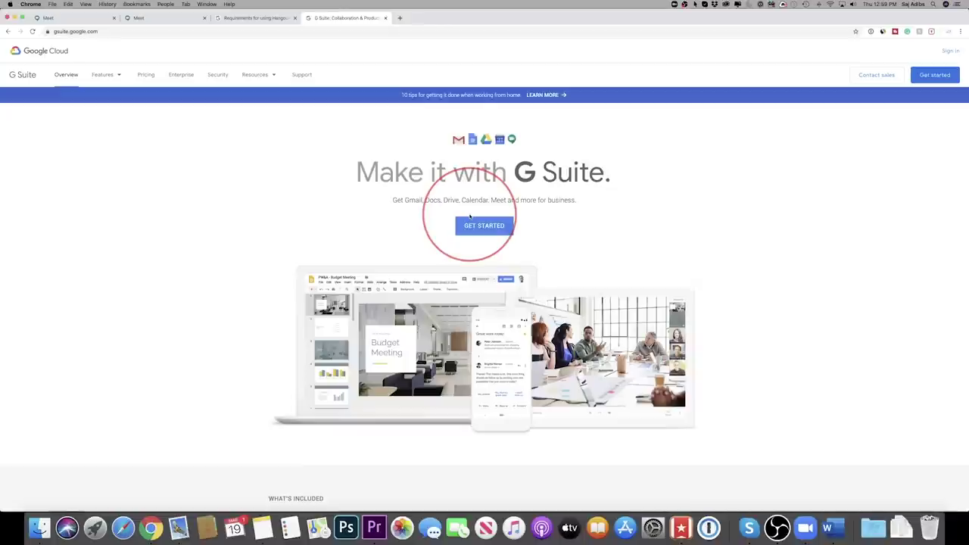
click(146, 75)
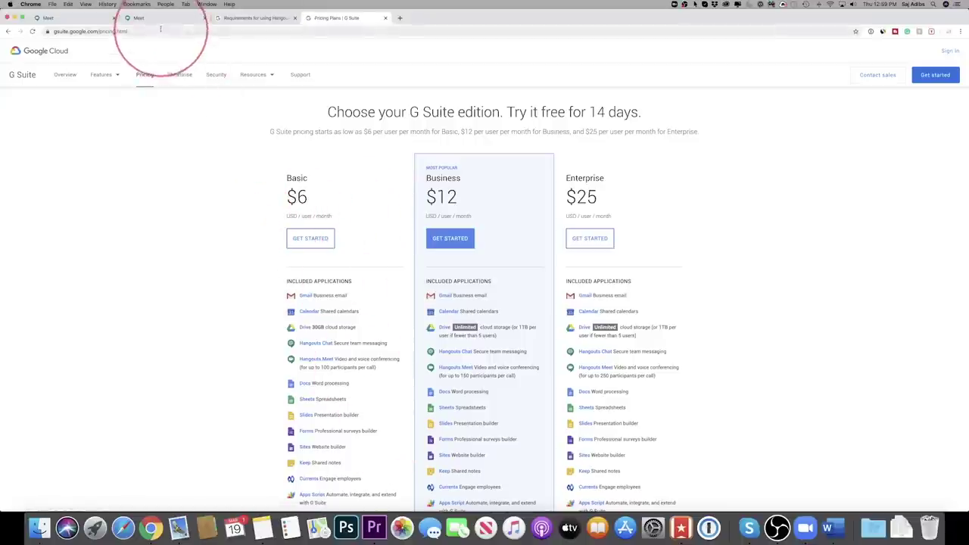
click(160, 22)
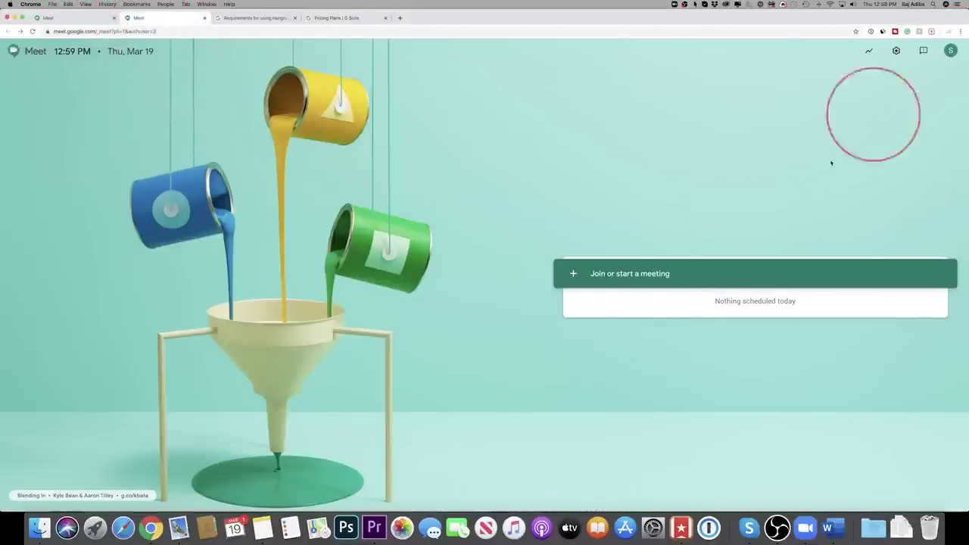
Start a meeting with the nickname "Howfinity" and allow Meet to show notifications and use the microphone and camera
click(620, 276)
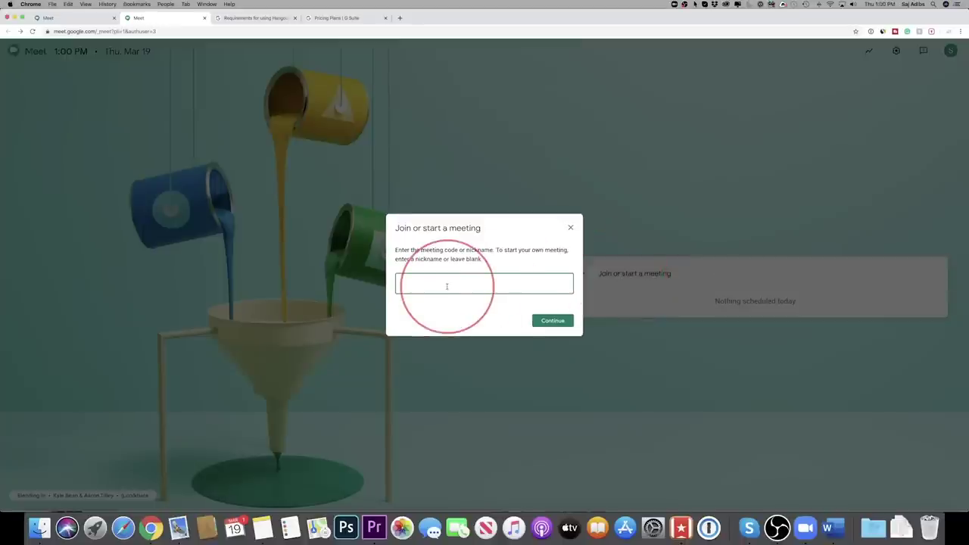
text(Howfi)
text(nity)
key(Return)
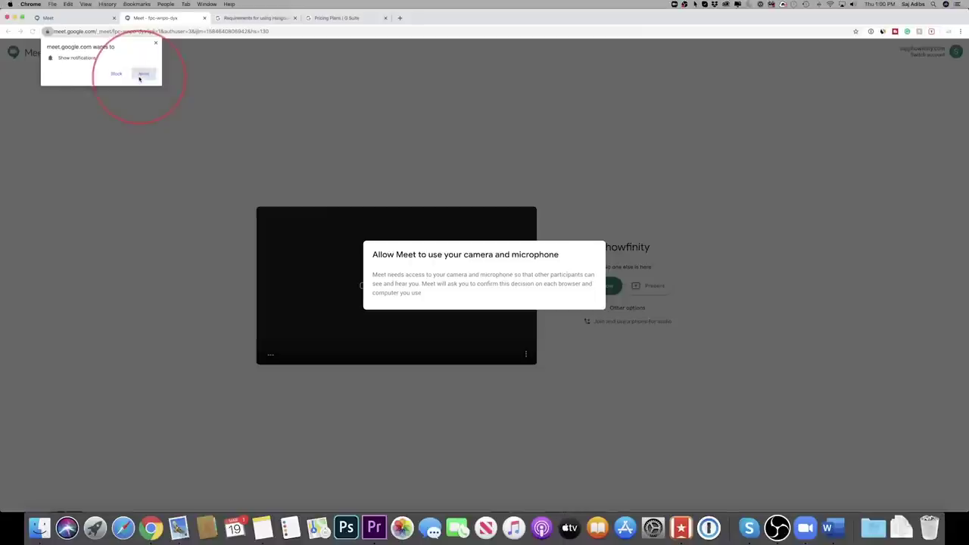
click(143, 73)
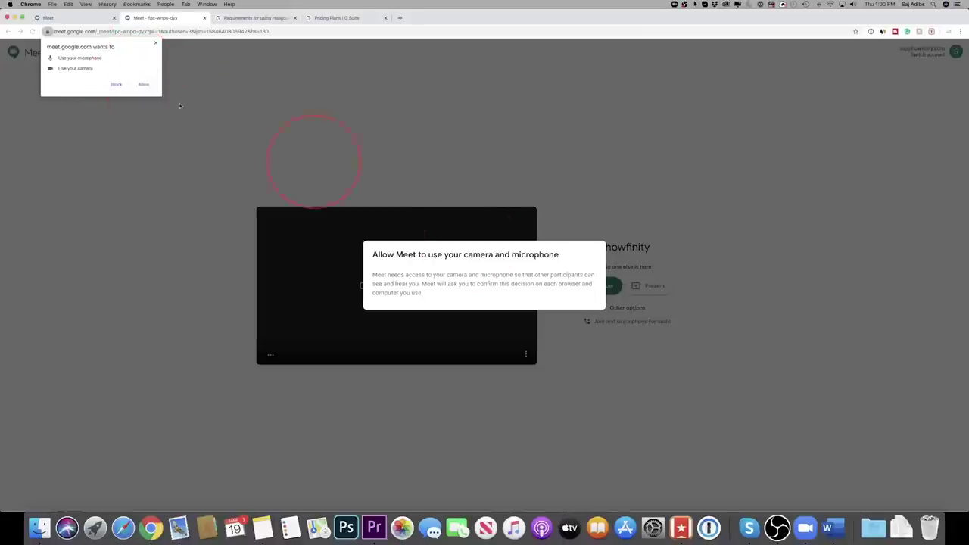
click(142, 84)
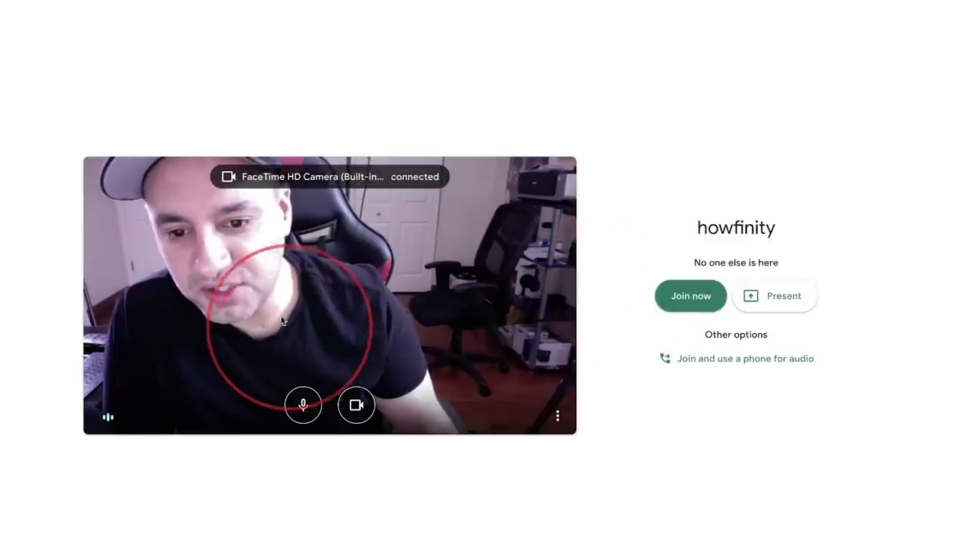
Try switching the microphone and the camera off and back on in the meeting preview
click(304, 412)
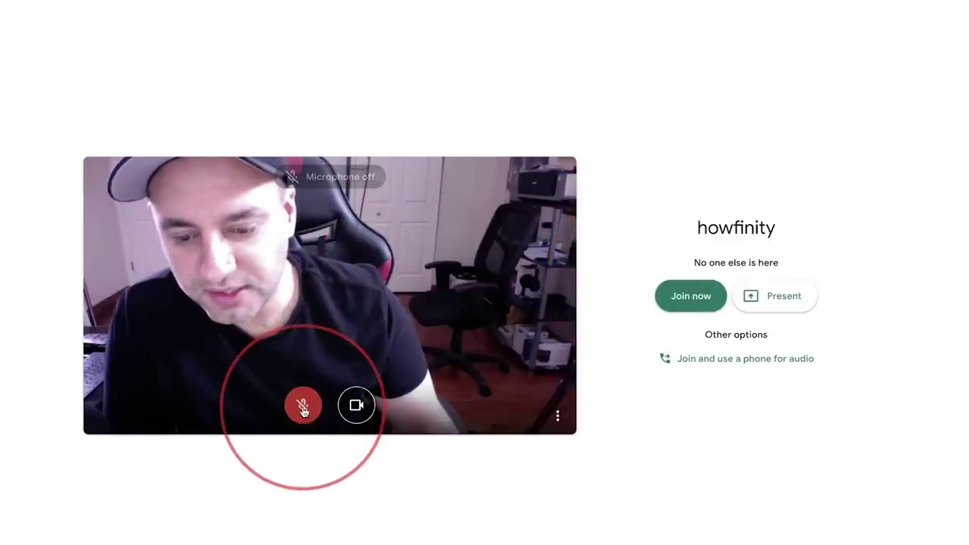
click(304, 409)
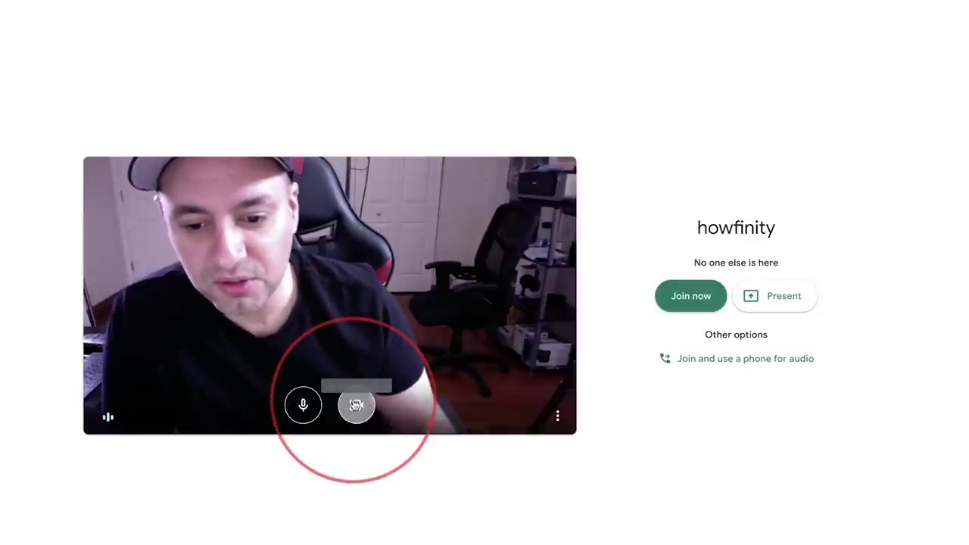
click(356, 405)
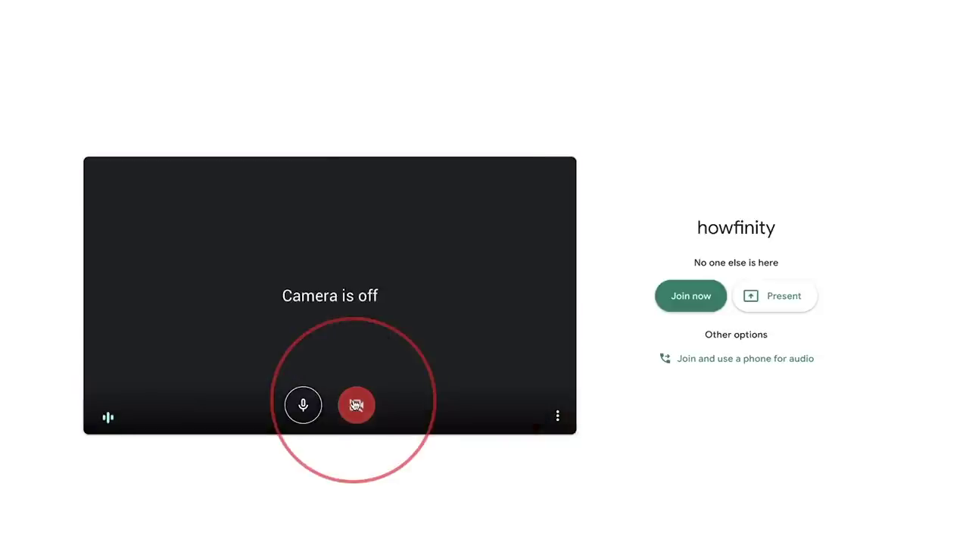
click(356, 405)
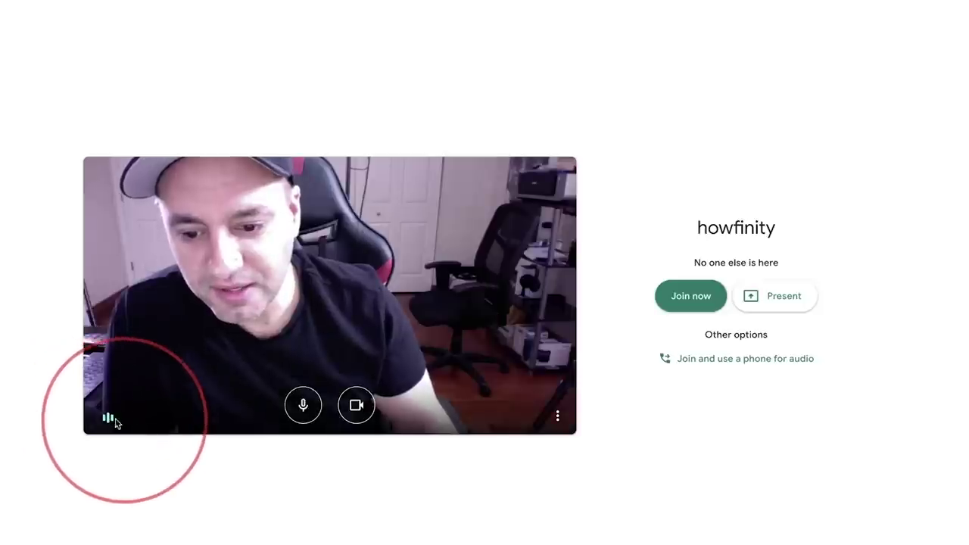
click(302, 408)
click(302, 410)
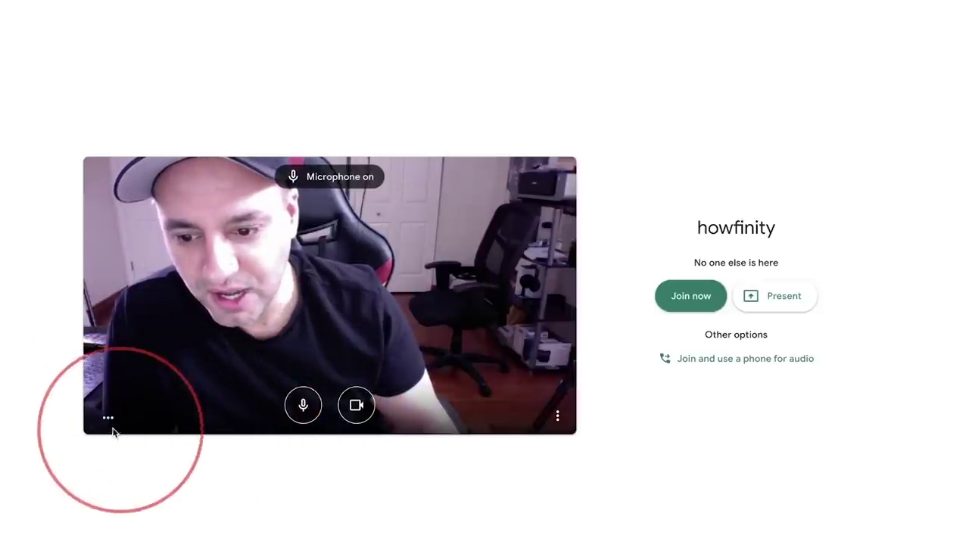
Turn on captions for the meeting from the preview's additional options
click(557, 416)
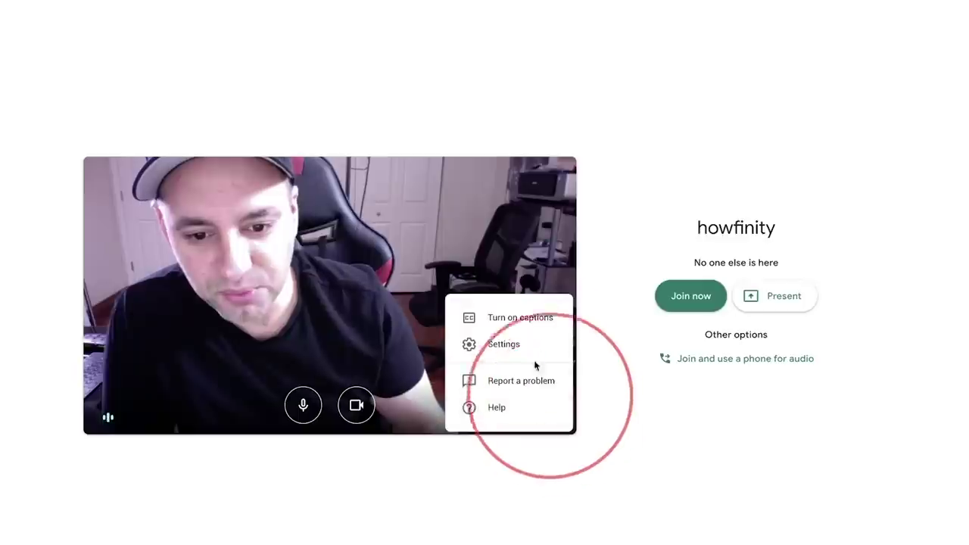
click(511, 325)
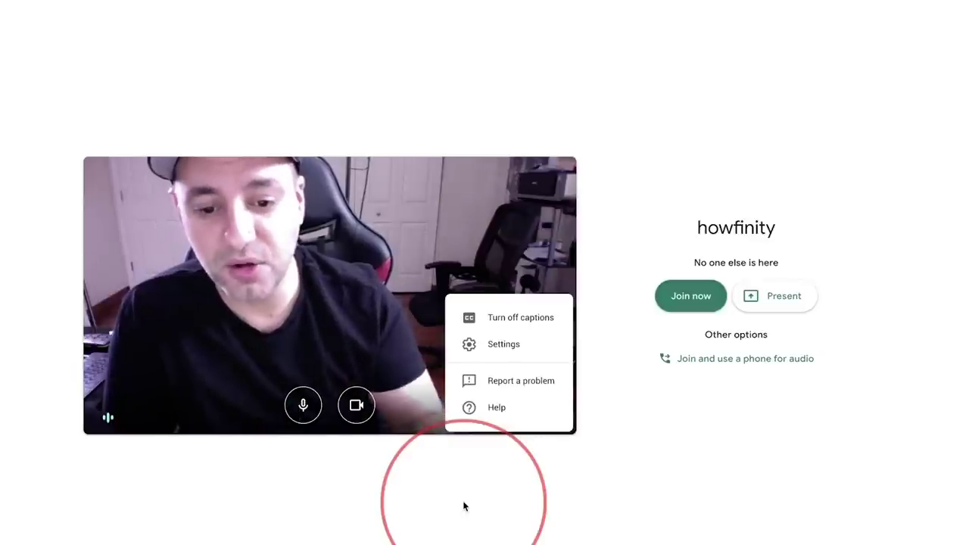
Review the available microphone, camera and send resolution choices in the meeting settings, and close them without changing anything
click(506, 351)
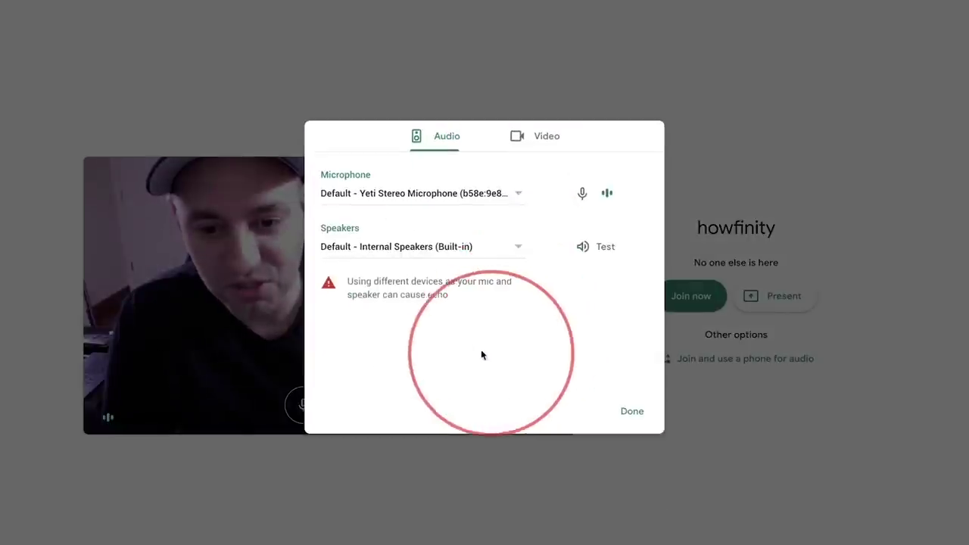
click(368, 198)
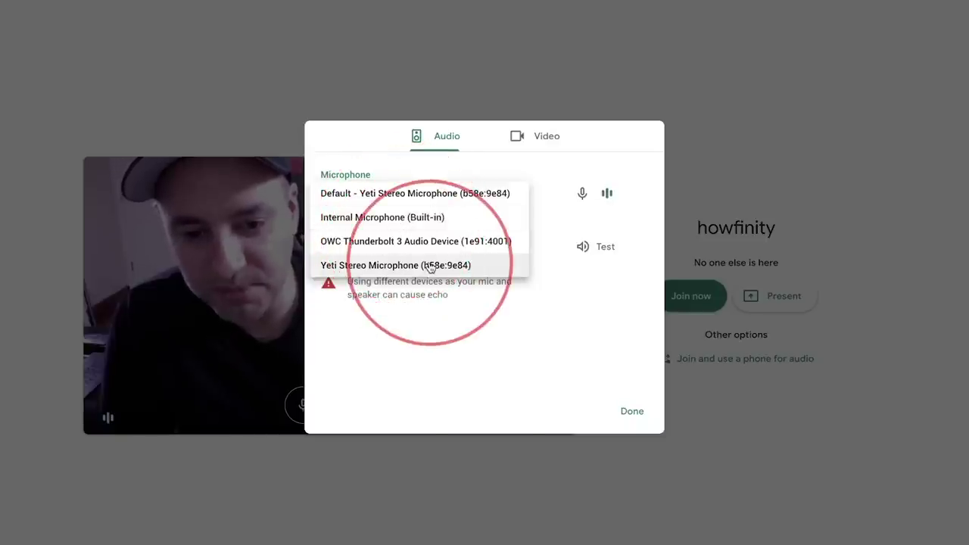
click(480, 365)
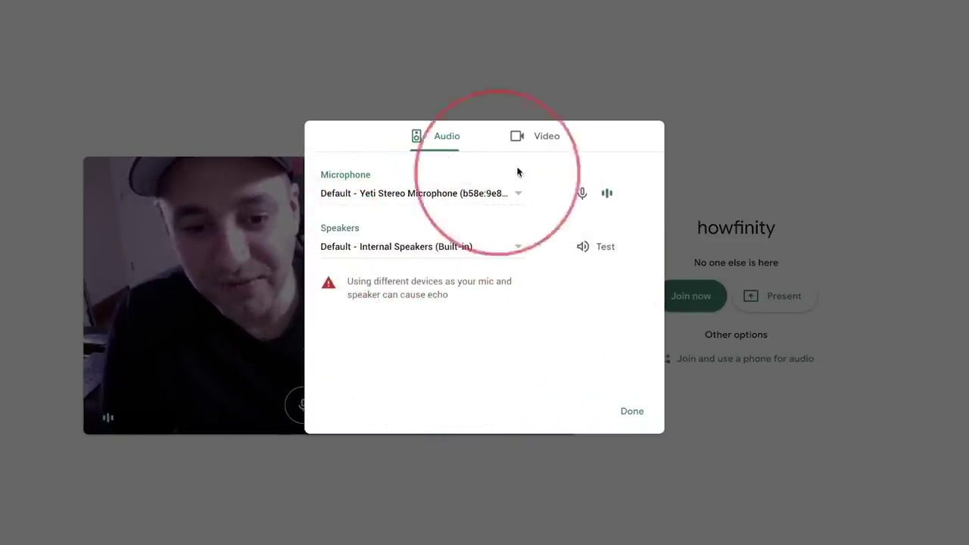
click(541, 147)
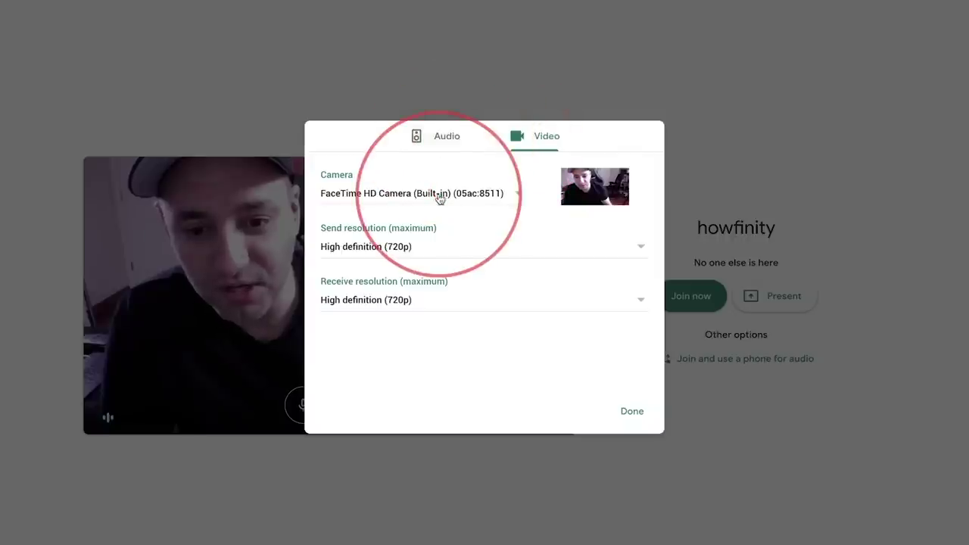
click(362, 202)
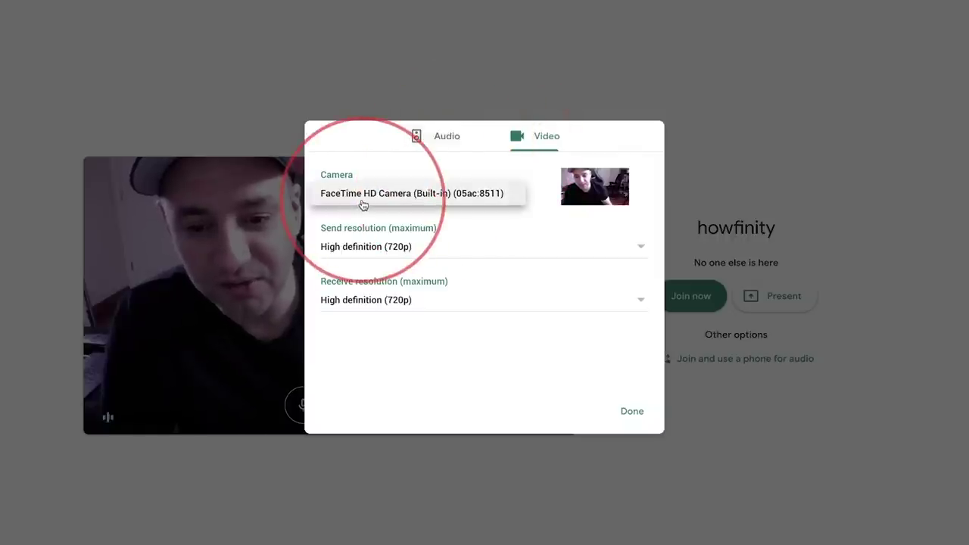
click(384, 247)
click(489, 373)
click(632, 413)
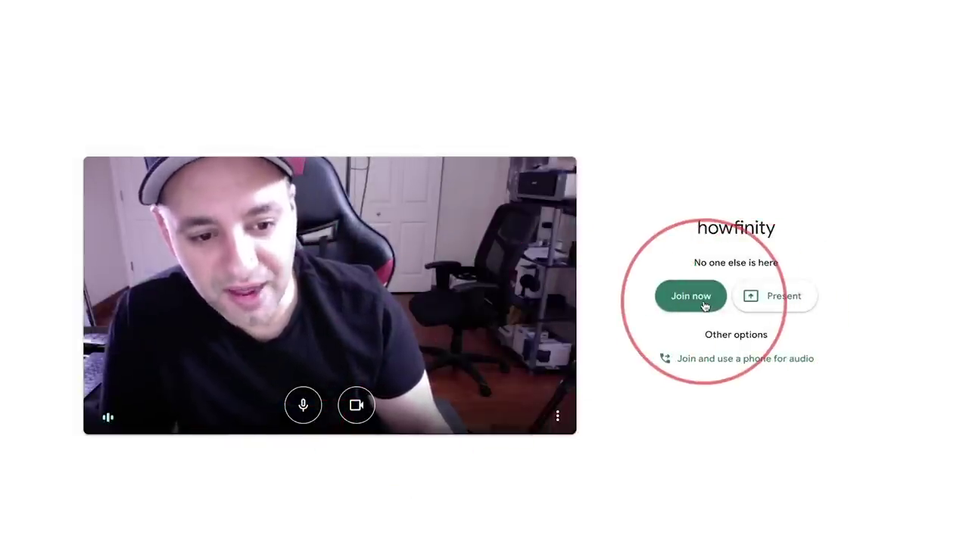
Try presenting the entire screen to the meeting, and end both the presentation and the call
click(770, 303)
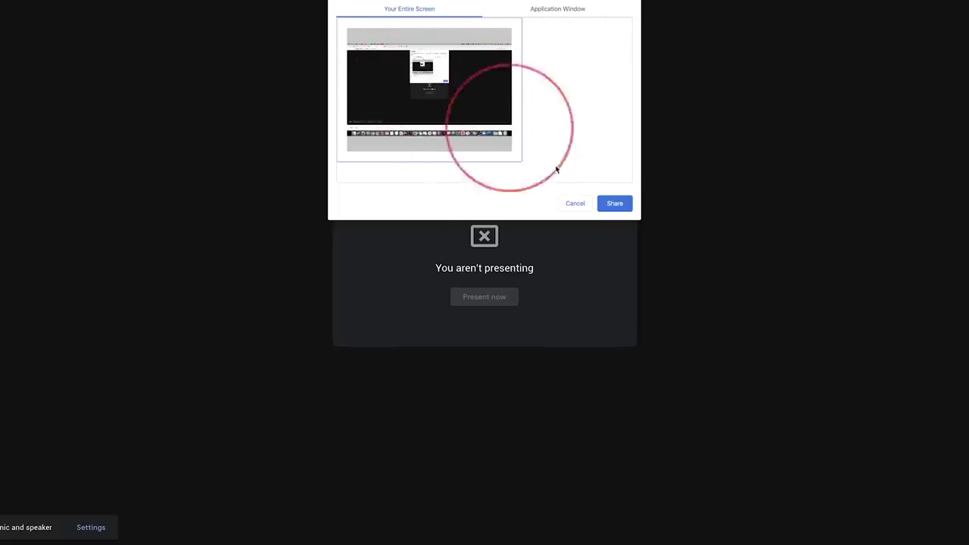
click(616, 205)
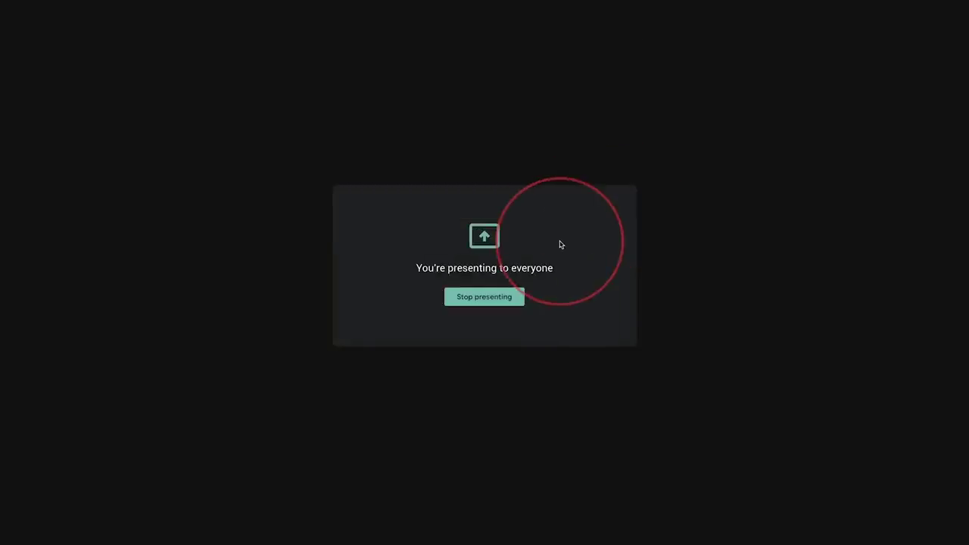
click(483, 296)
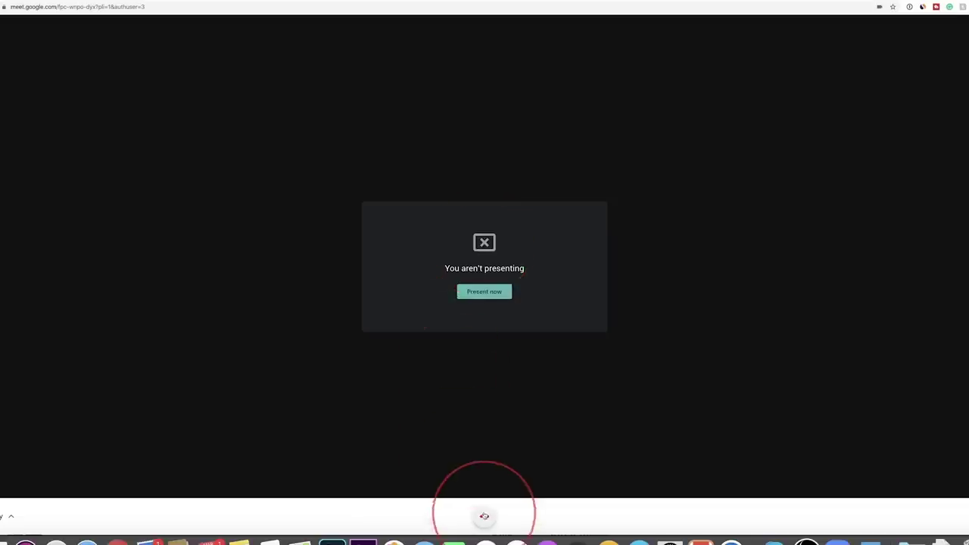
click(484, 516)
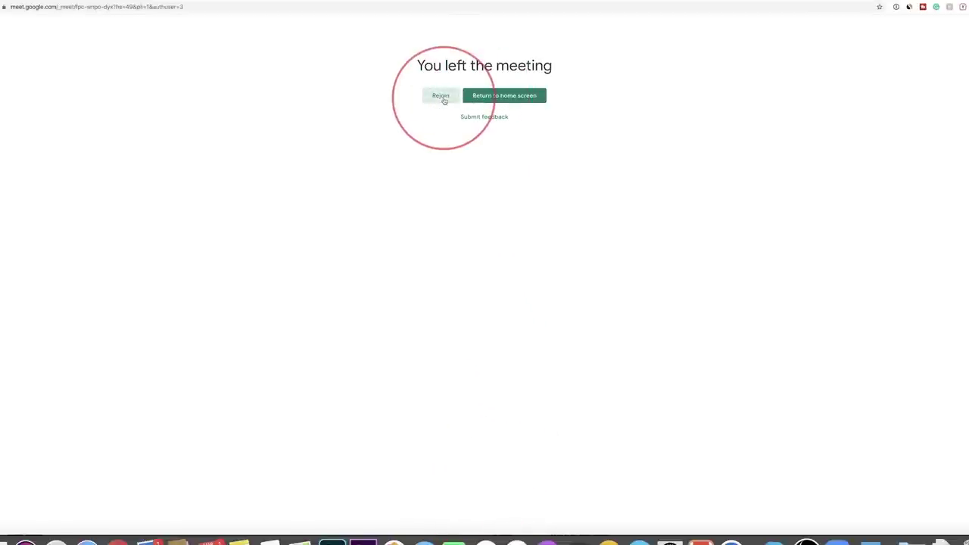
Rejoin the howfinity meeting with video and copy its joining info
click(442, 96)
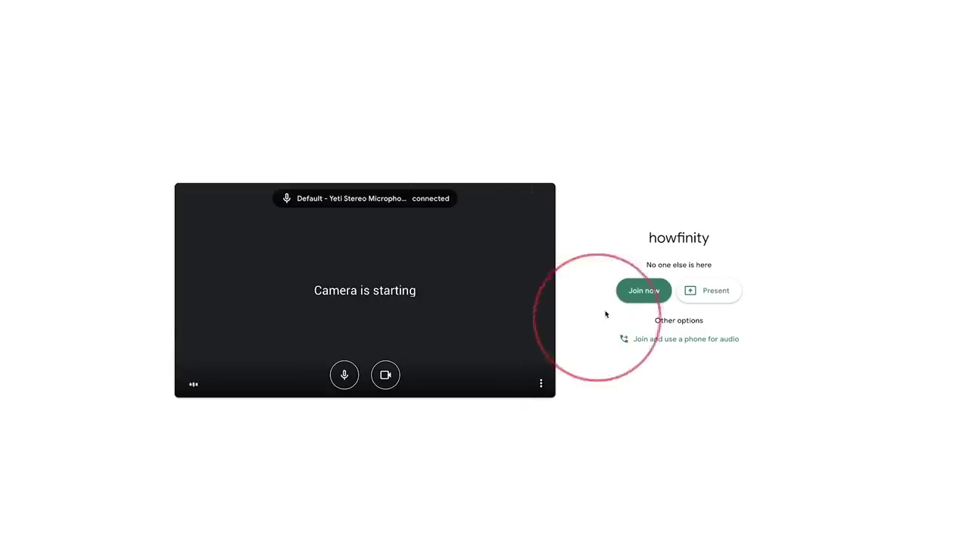
click(635, 296)
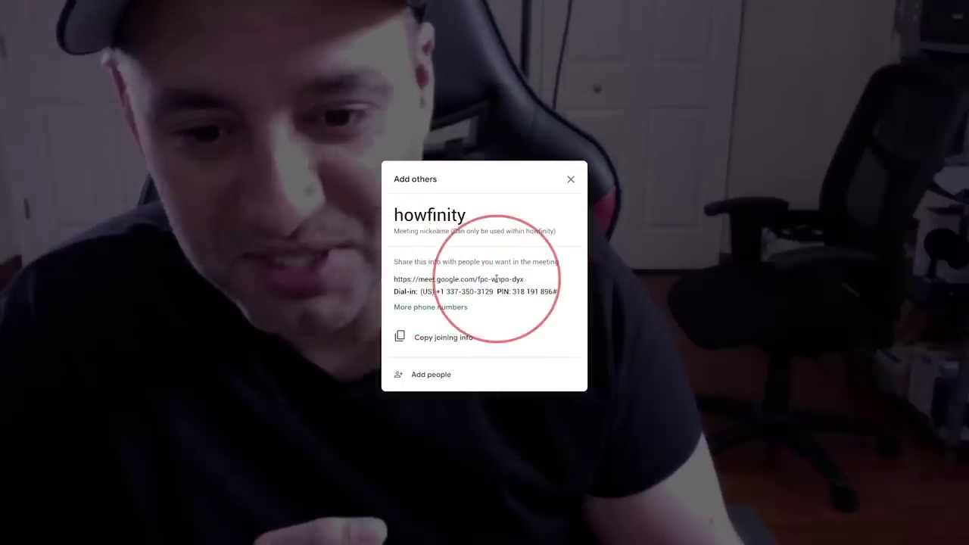
click(438, 346)
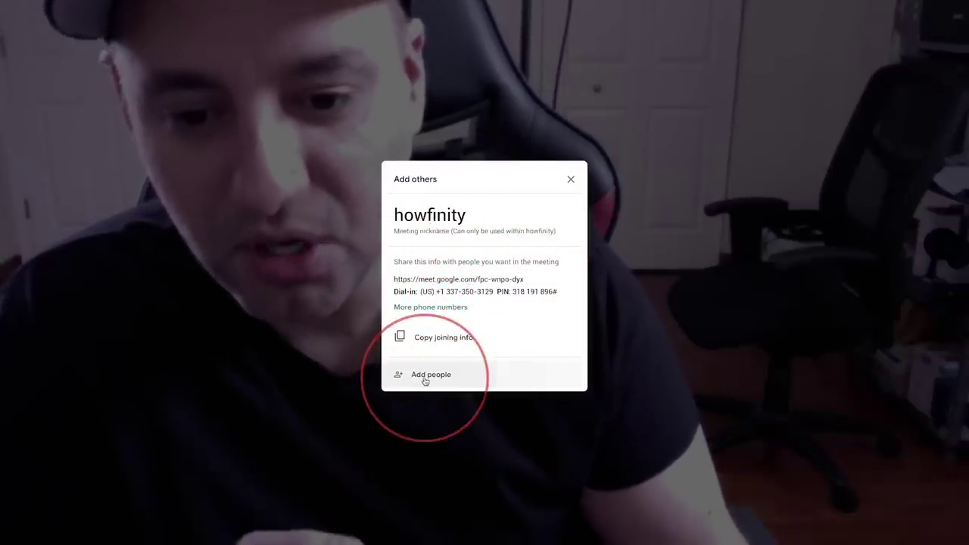
Review the options for inviting people to the meeting, and close them without adding anyone
click(424, 375)
click(461, 211)
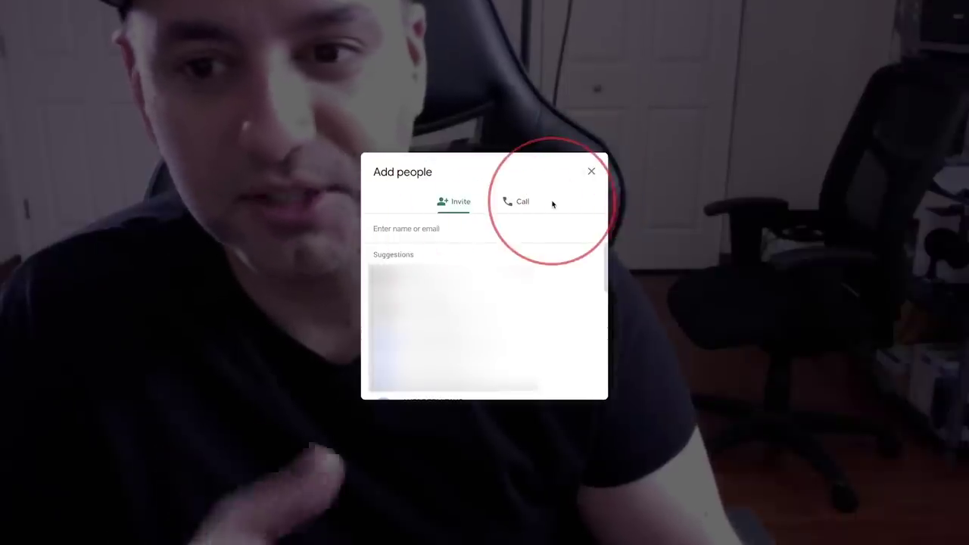
click(592, 172)
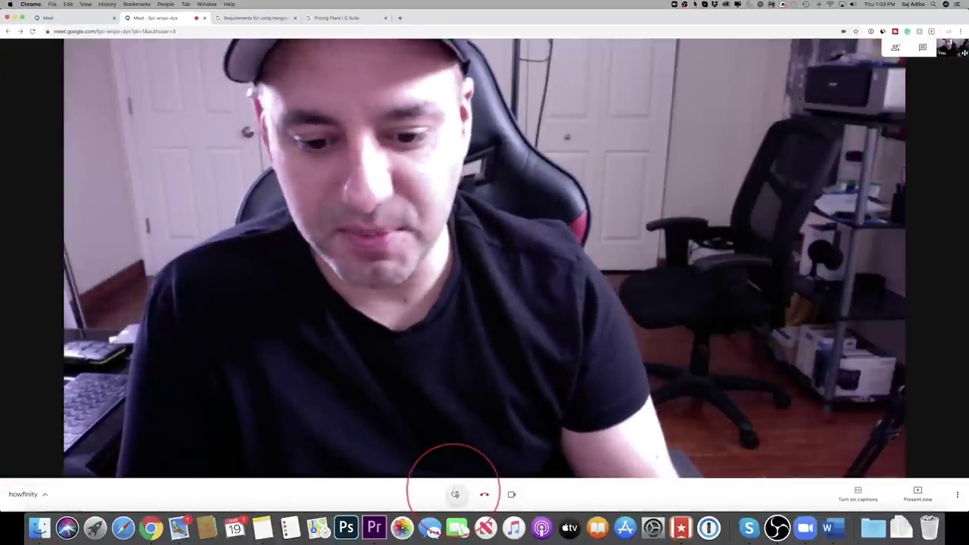
Try the in-call microphone and camera controls, switching the camera off and back on
click(456, 494)
click(511, 494)
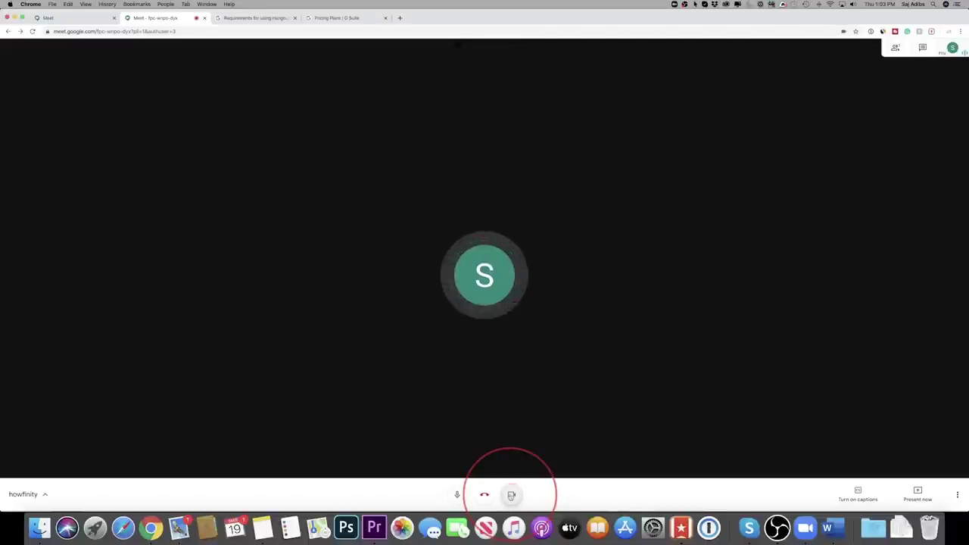
click(511, 495)
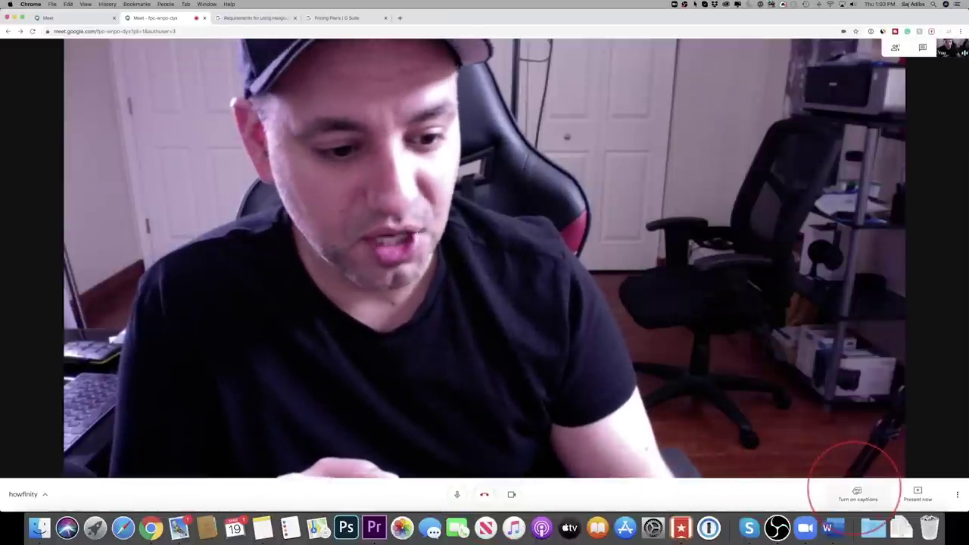
Turn on captions during the call and view the meeting's joining details
click(857, 493)
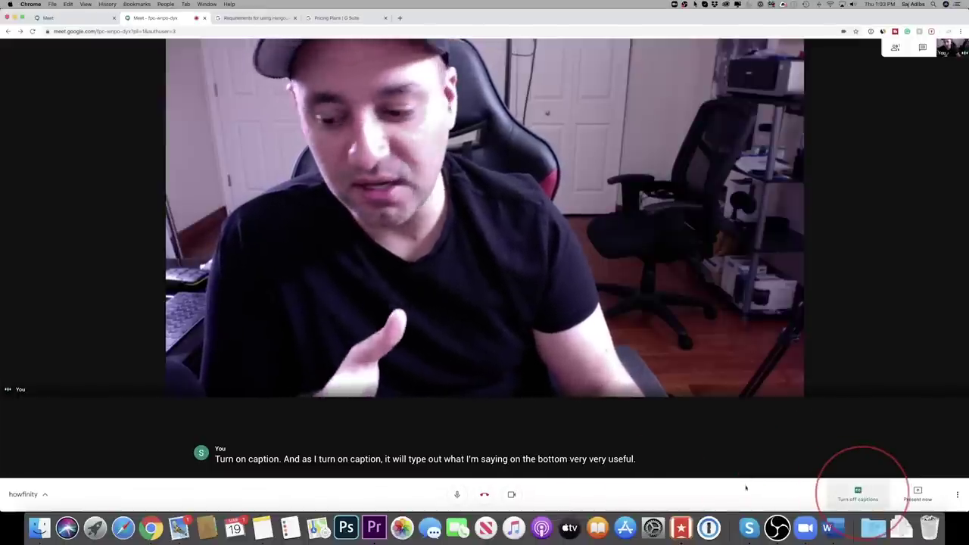
click(44, 496)
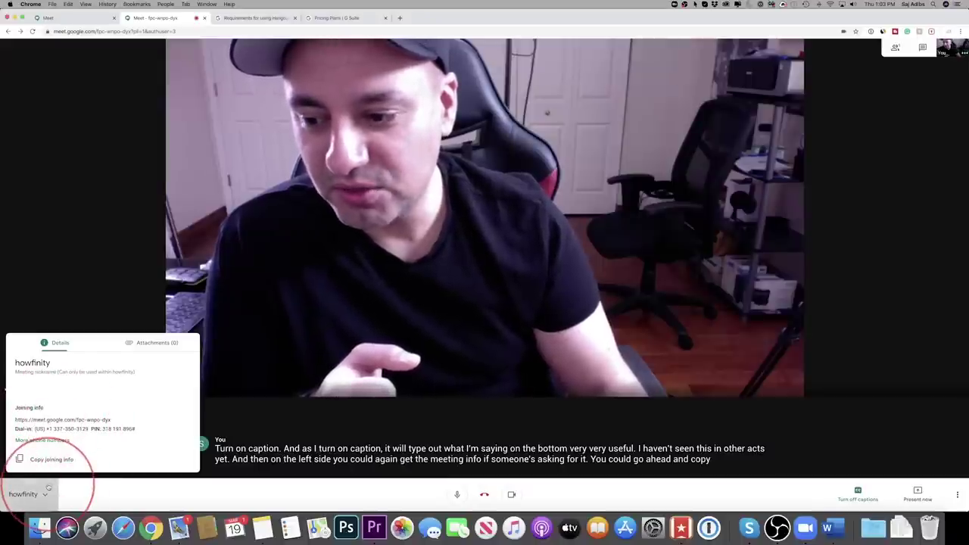
click(45, 494)
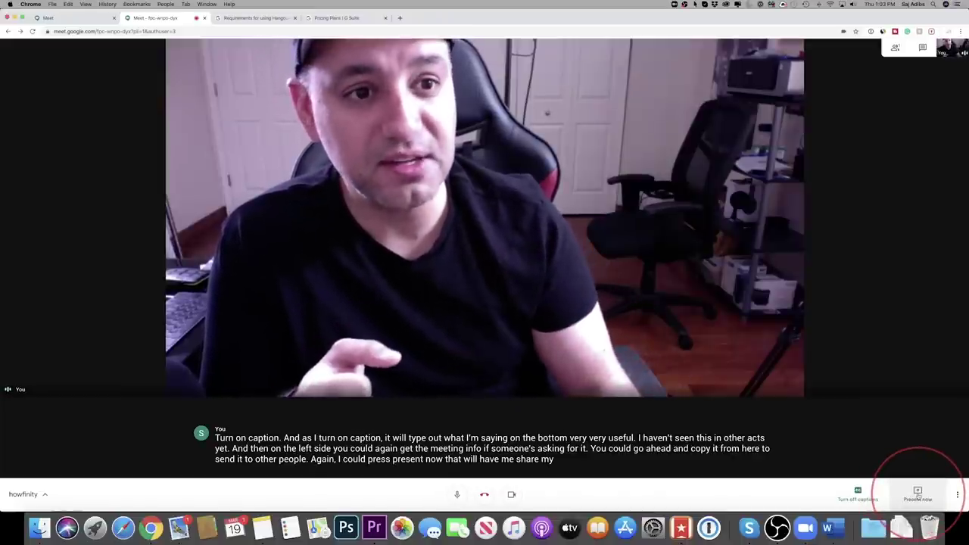
Review the meeting's participant list and chat, close them, and turn the captions off
click(895, 48)
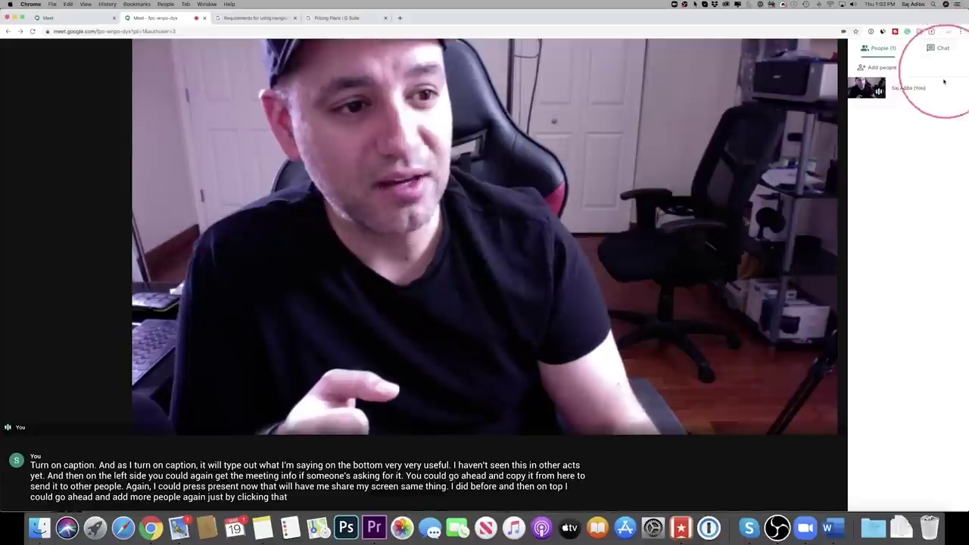
click(944, 47)
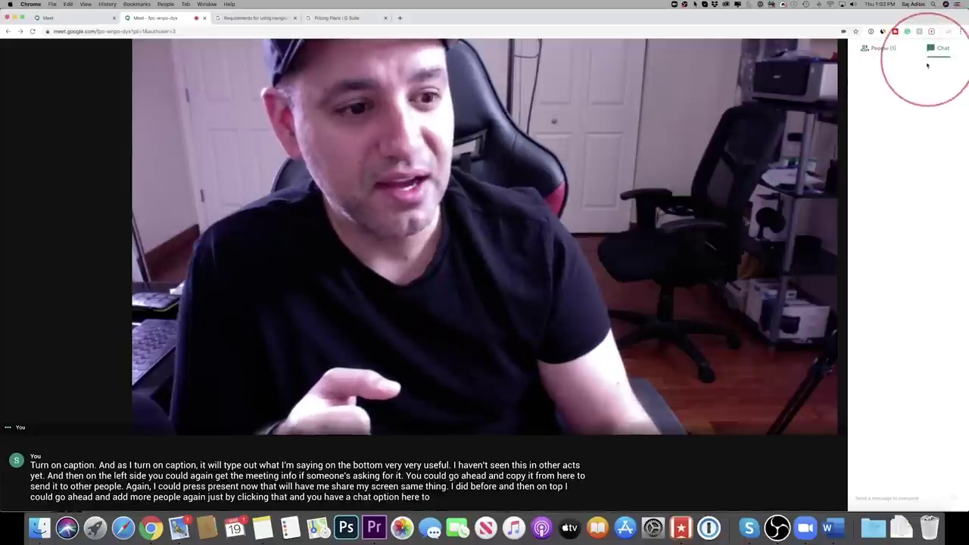
click(878, 49)
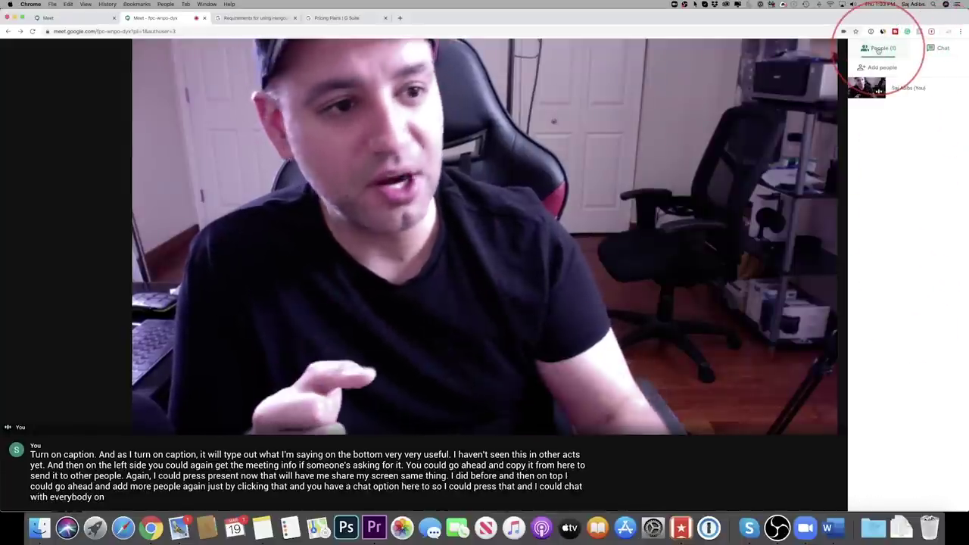
click(879, 48)
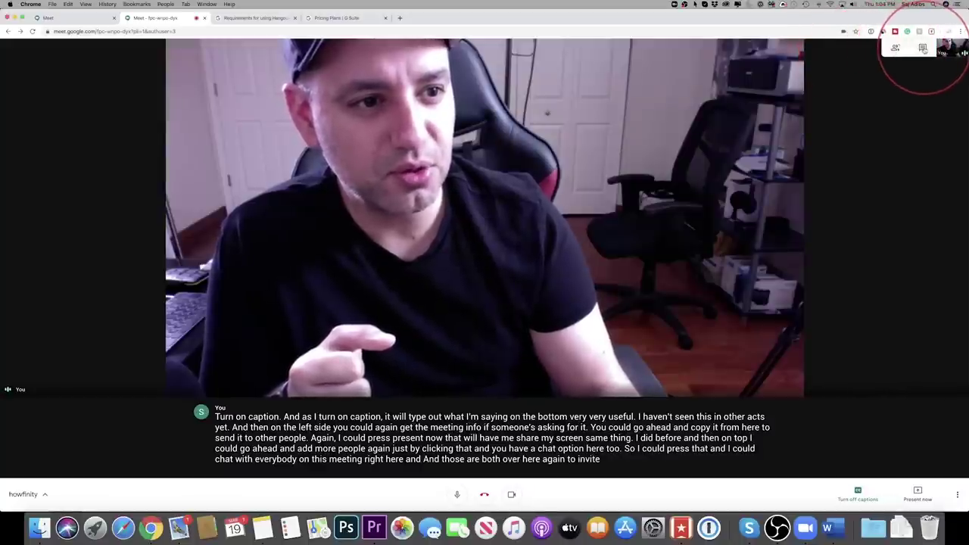
click(895, 47)
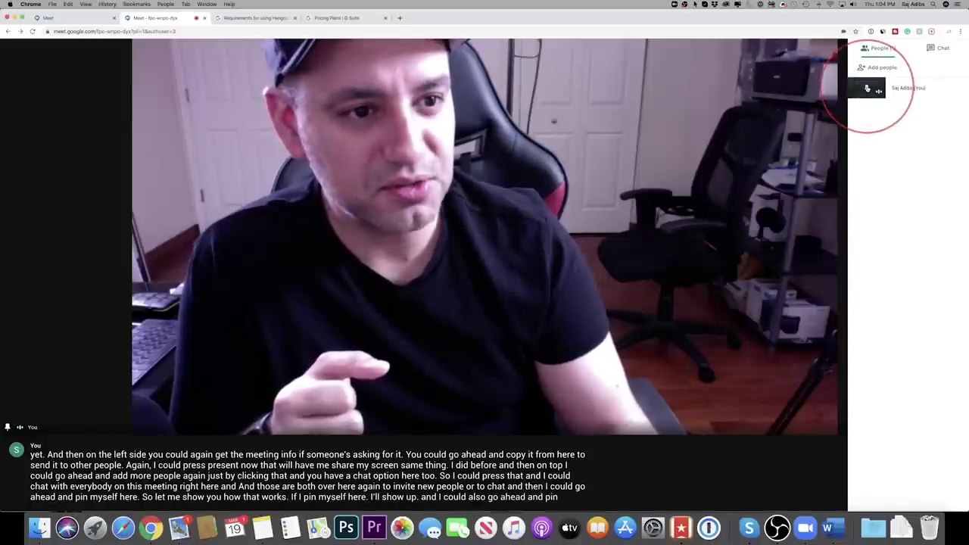
click(805, 98)
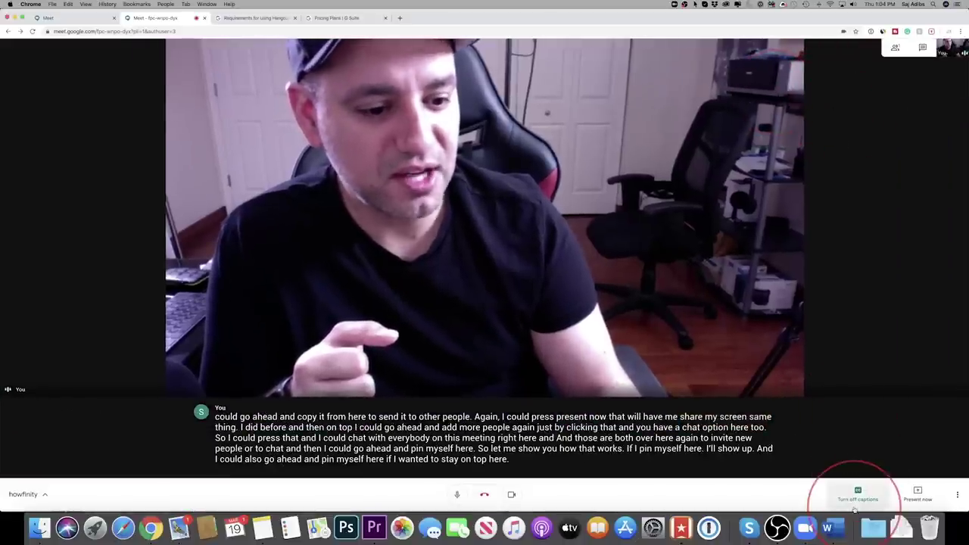
click(857, 493)
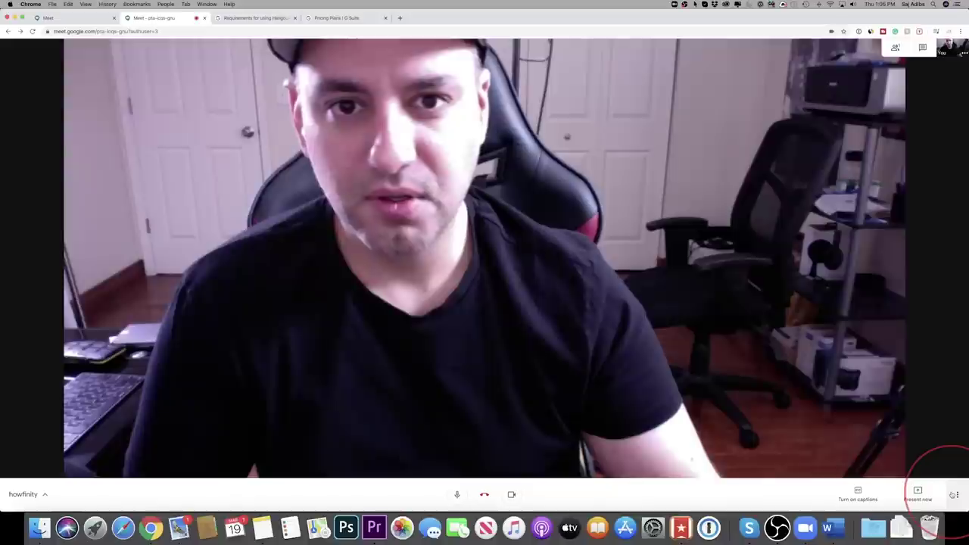
Change the meeting layout to Sidebar, and recheck the layout choices without changing them again
click(956, 494)
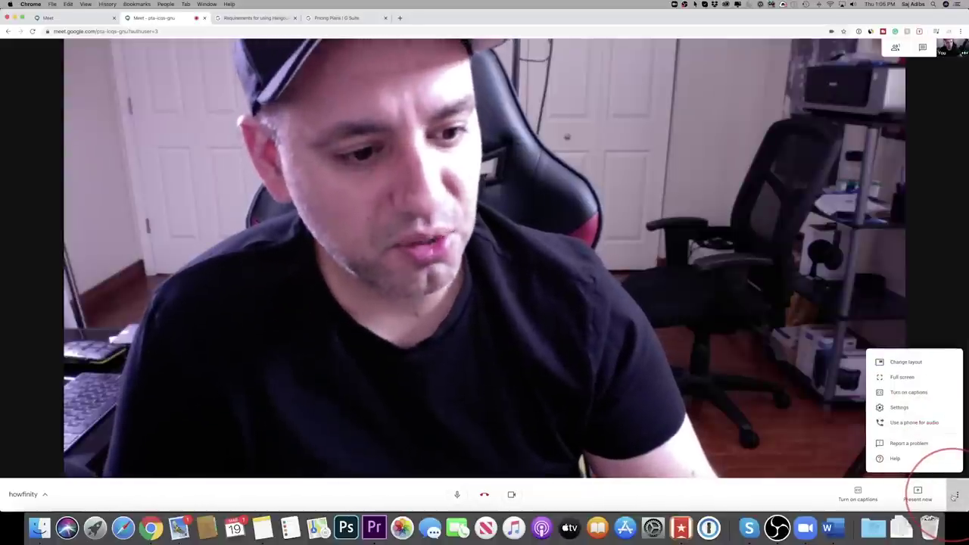
click(914, 365)
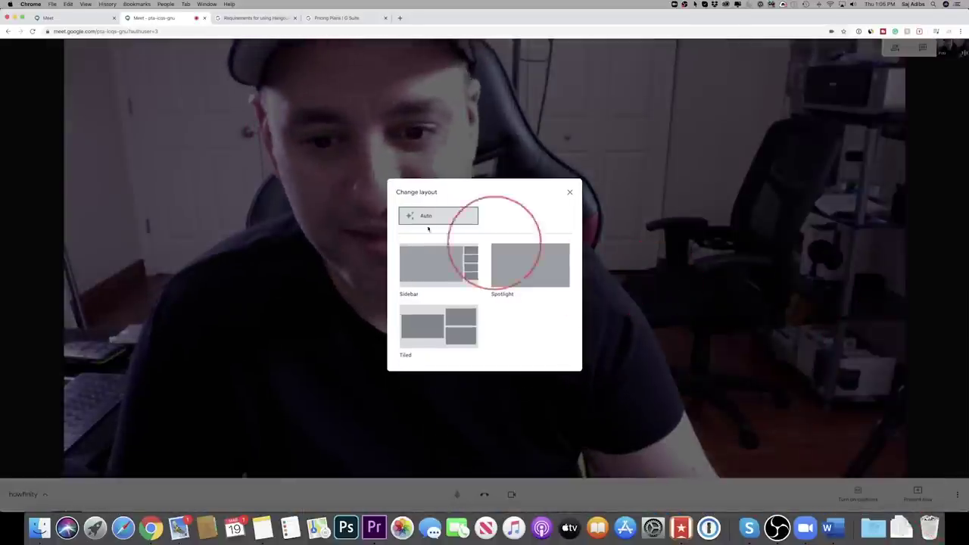
click(426, 272)
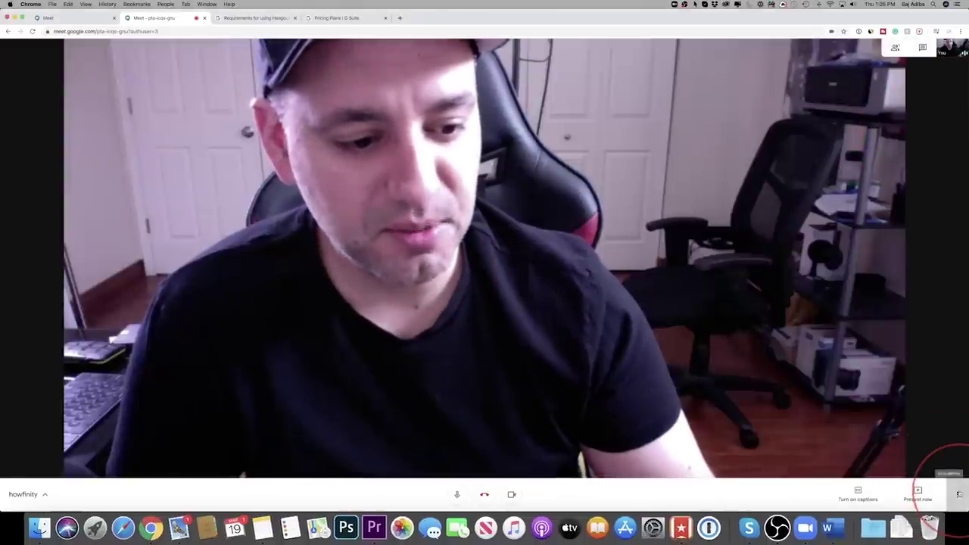
click(957, 494)
click(904, 364)
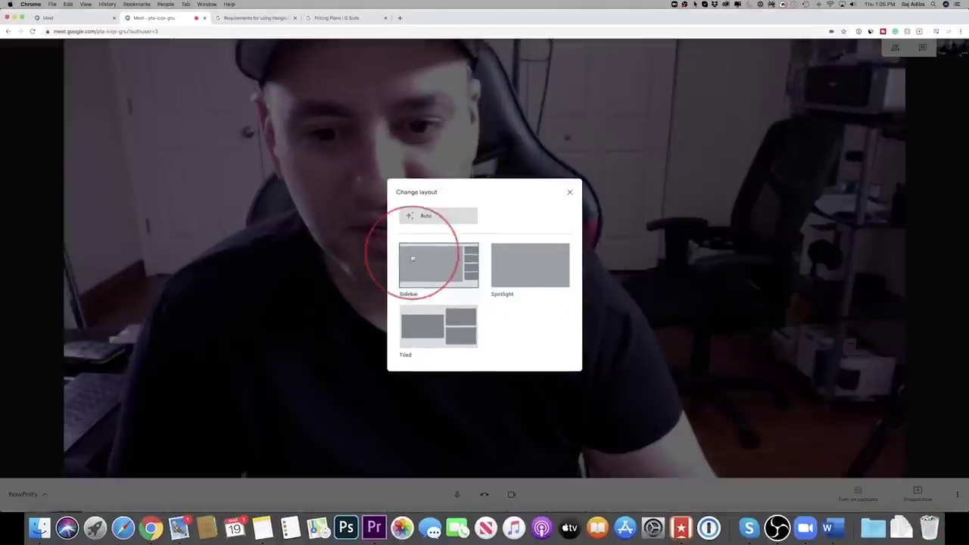
click(568, 194)
Check the meeting's additional options, and compare the Hangouts Meet participant limits of the Basic, Business and Enterprise plans on the G Suite pricing page
click(957, 495)
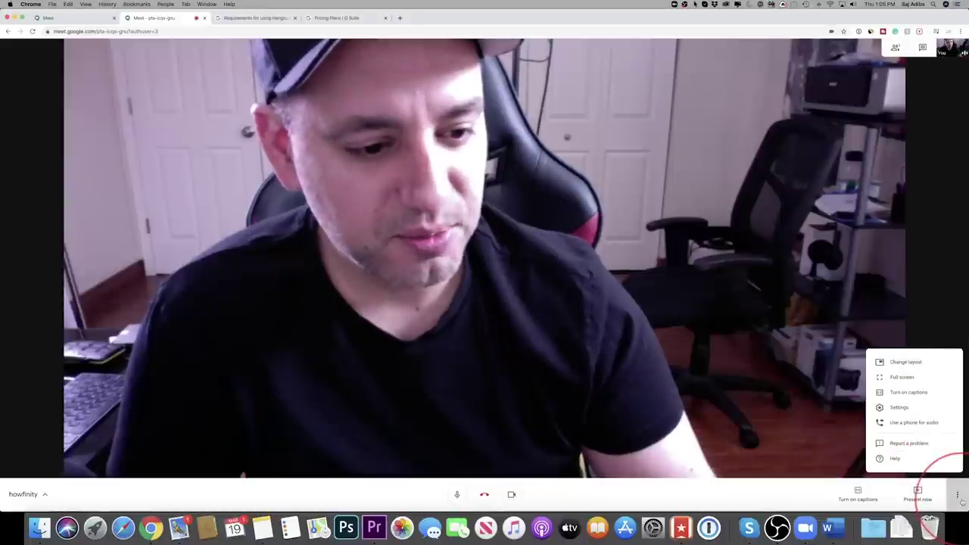
click(899, 408)
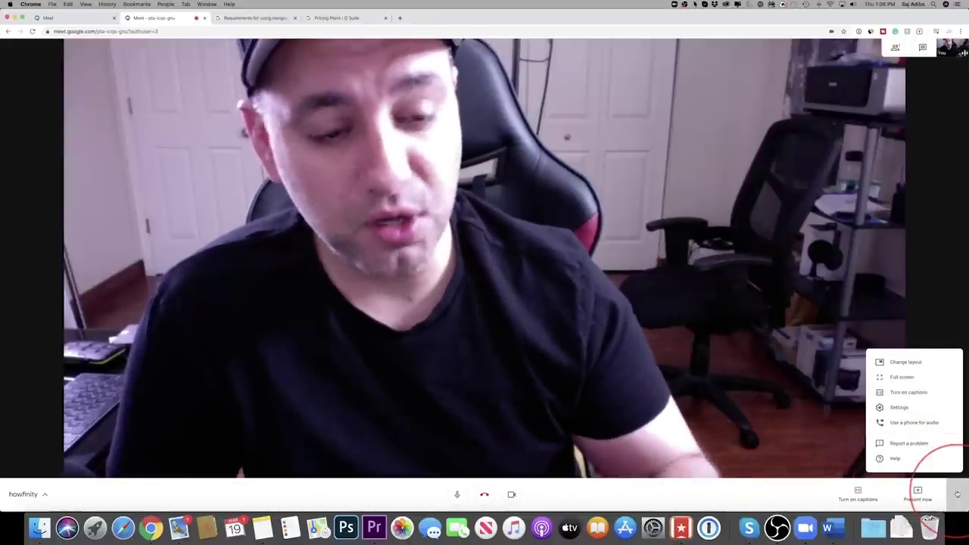
click(320, 21)
click(475, 362)
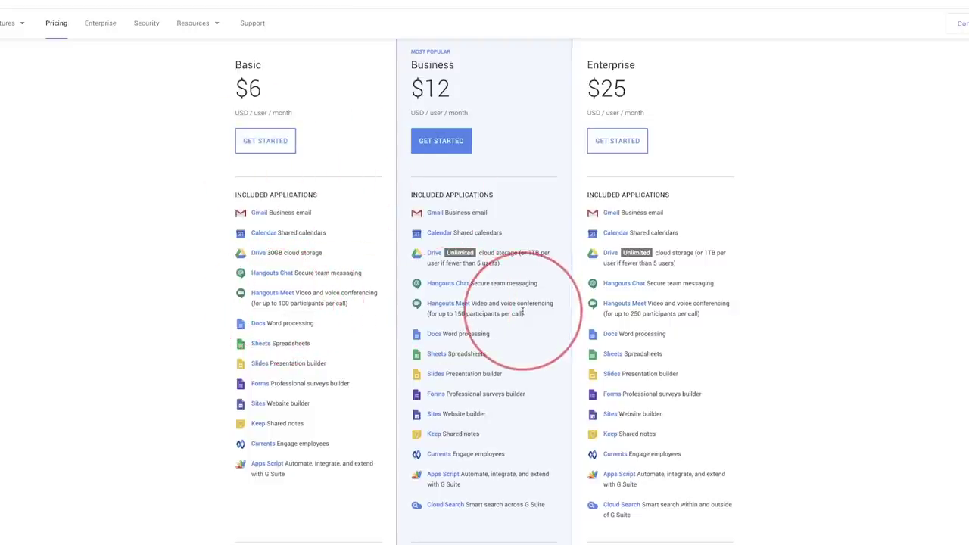
scroll(519, 310, up, 1)
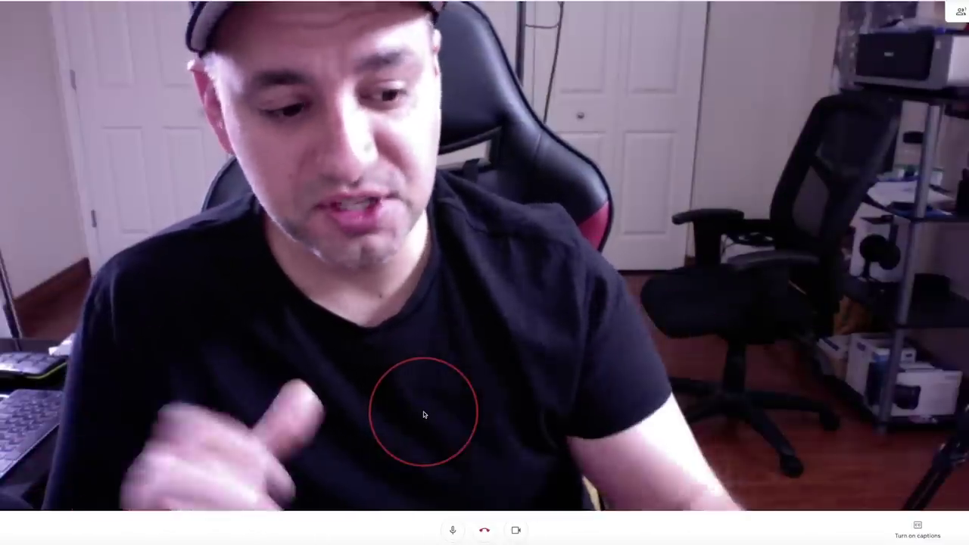
Leave the meeting for the Meet home screen, and view the prompt for joining or starting a meeting without entering a code
click(485, 529)
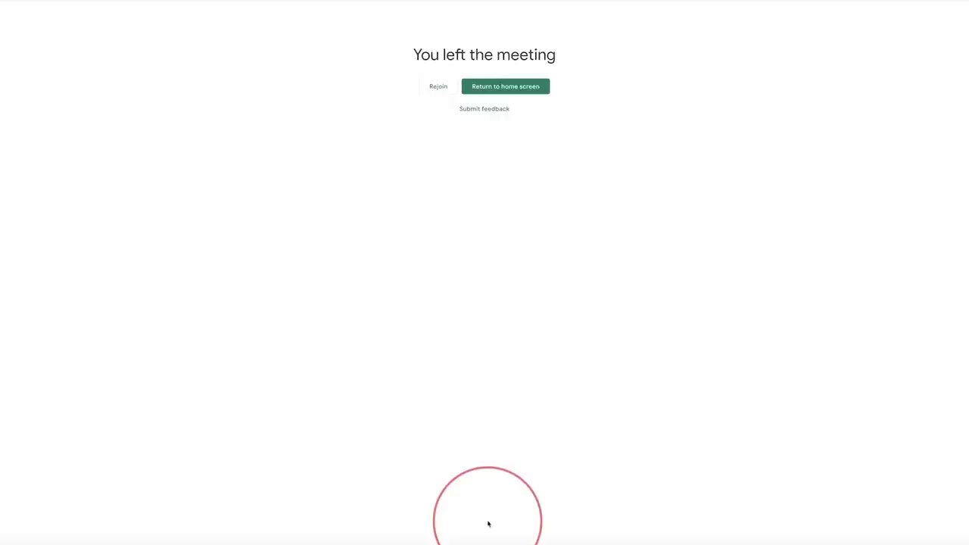
click(506, 87)
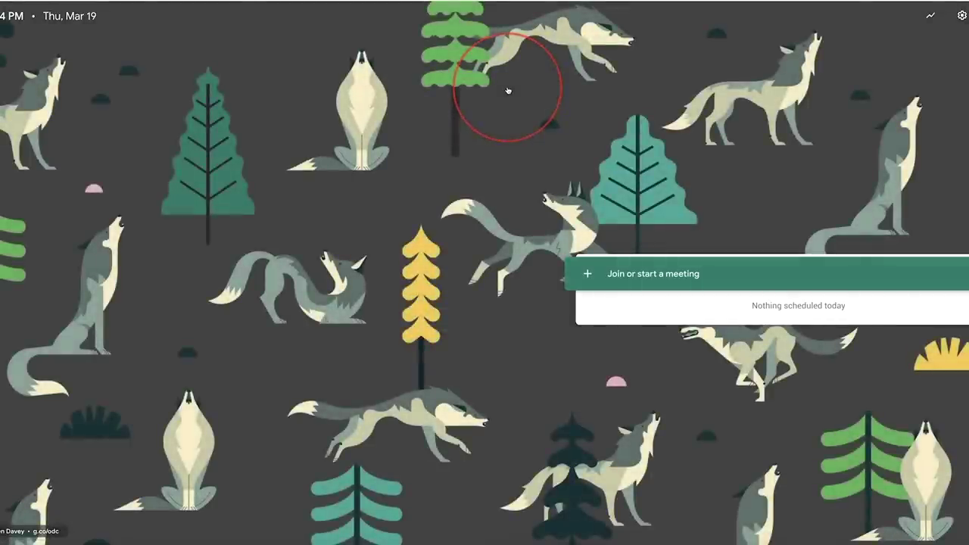
click(645, 280)
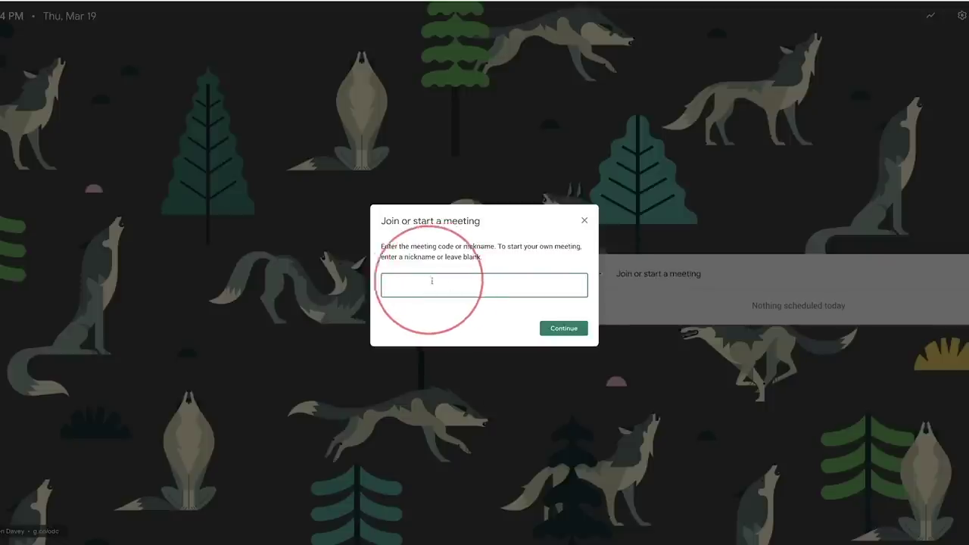
click(584, 221)
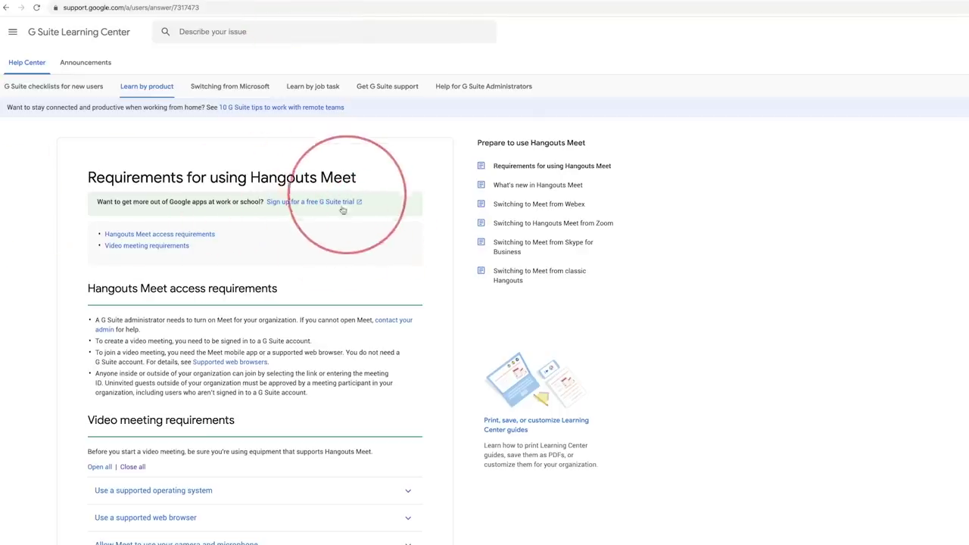
Read the access and video meeting requirements for Hangouts Meet in the G Suite Learning Center
scroll(341, 227, down, 1)
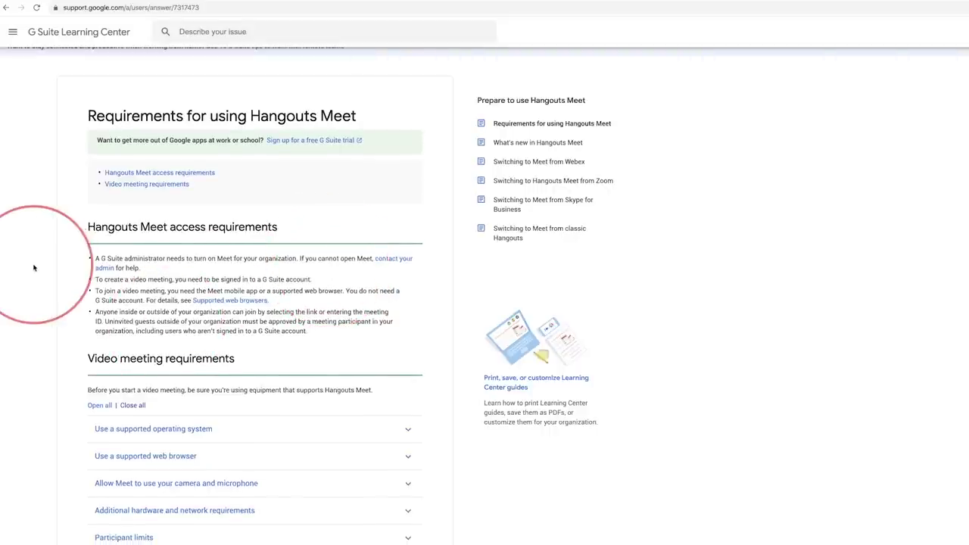
scroll(34, 267, up, 1)
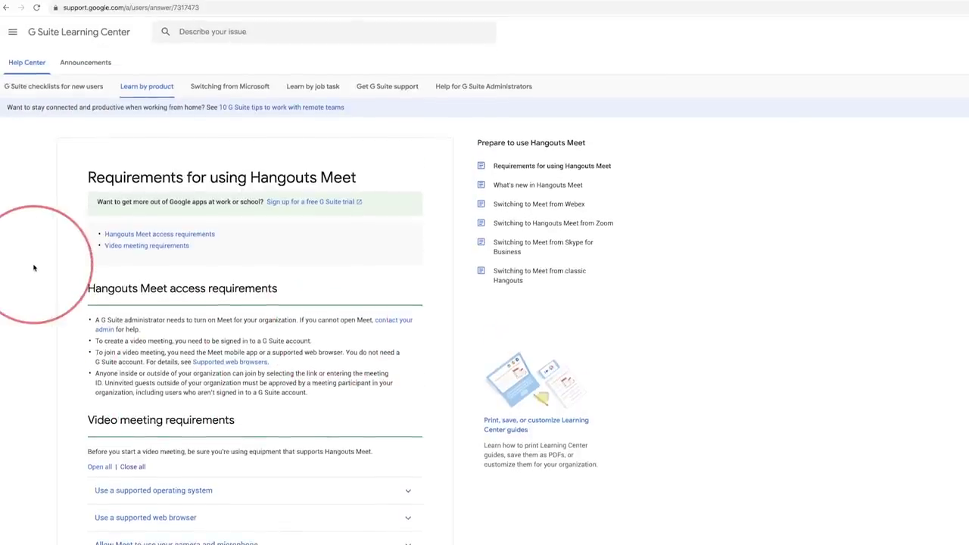